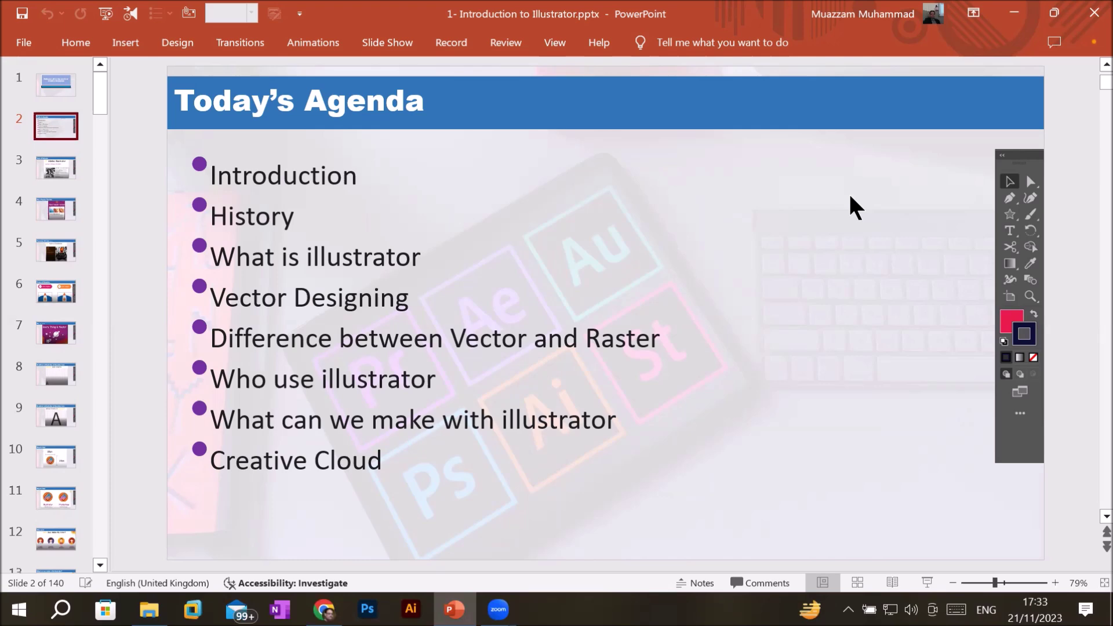
# Step: Advance through Year of Release, Most Popular Version and Presence till Now to Types of Graphics
pyautogui.press('Down')
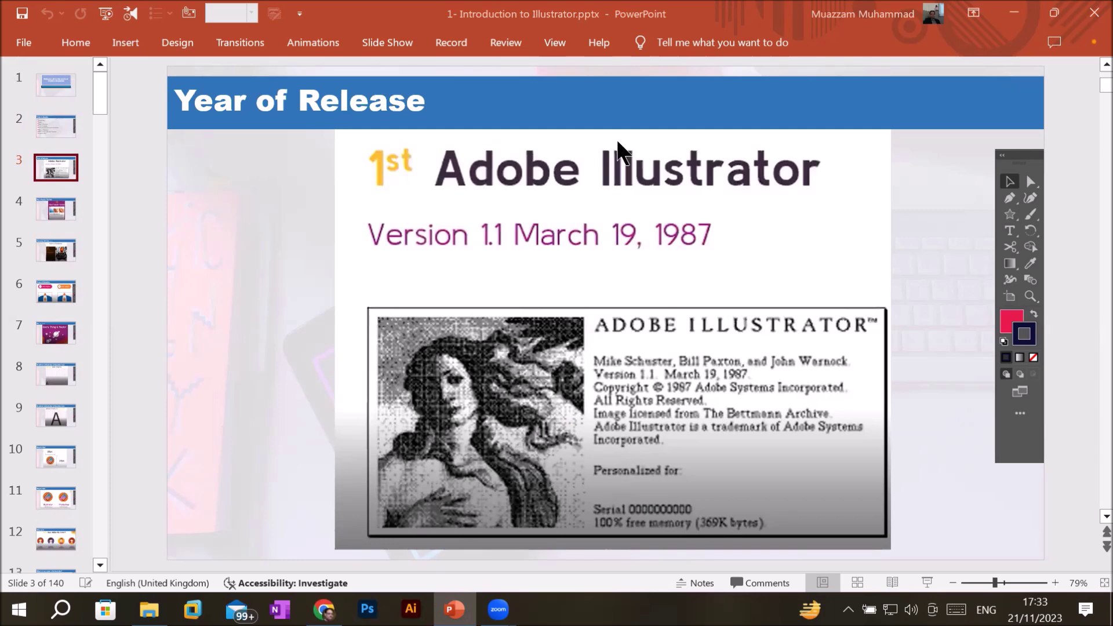
pyautogui.click(58, 206)
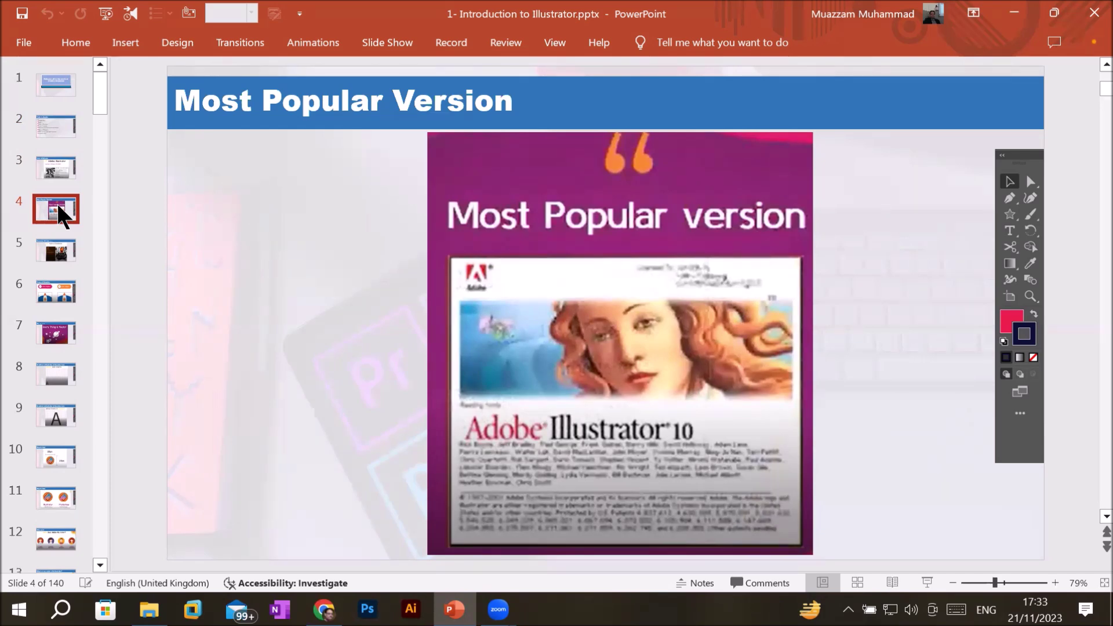
pyautogui.click(59, 247)
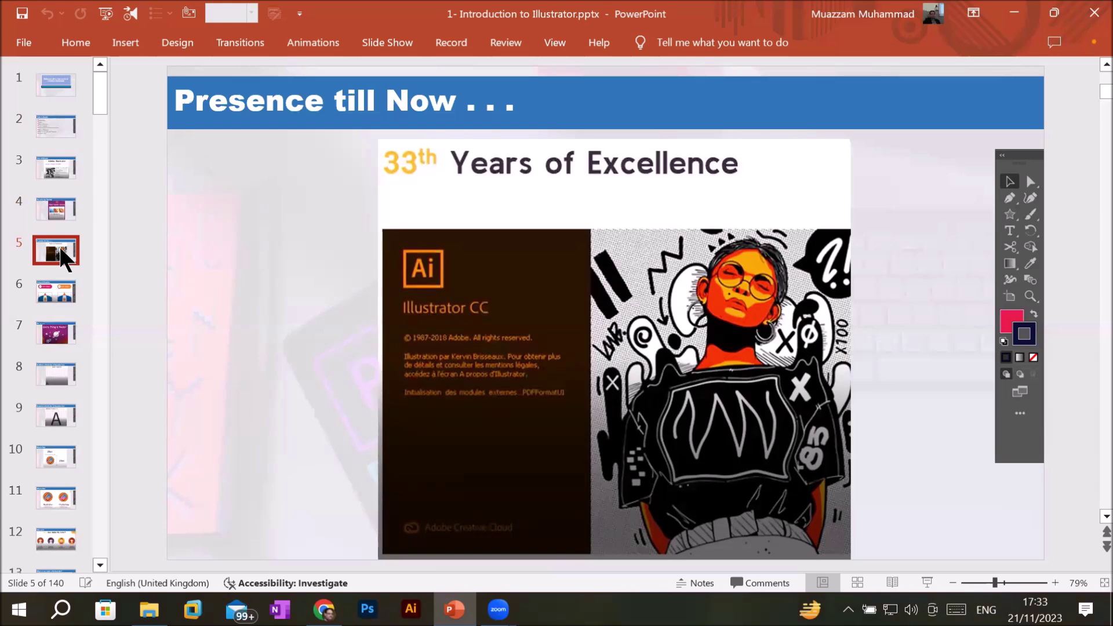
pyautogui.click(65, 300)
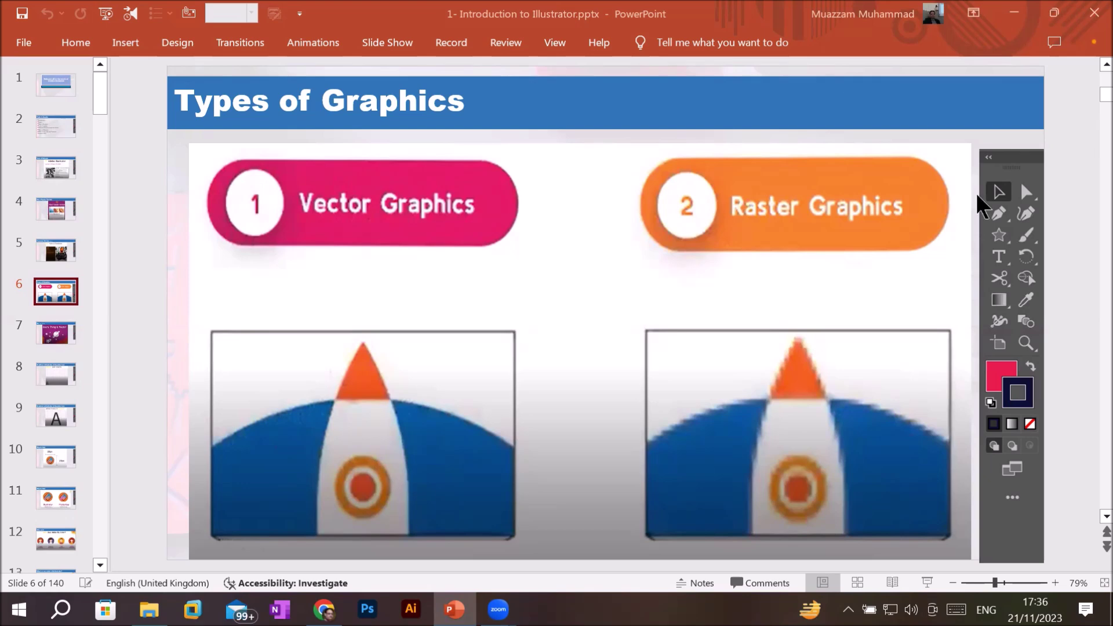
# Step: Show slide 7, 'So . . .', with the Every Thing Is Vector space illustration
pyautogui.click(54, 339)
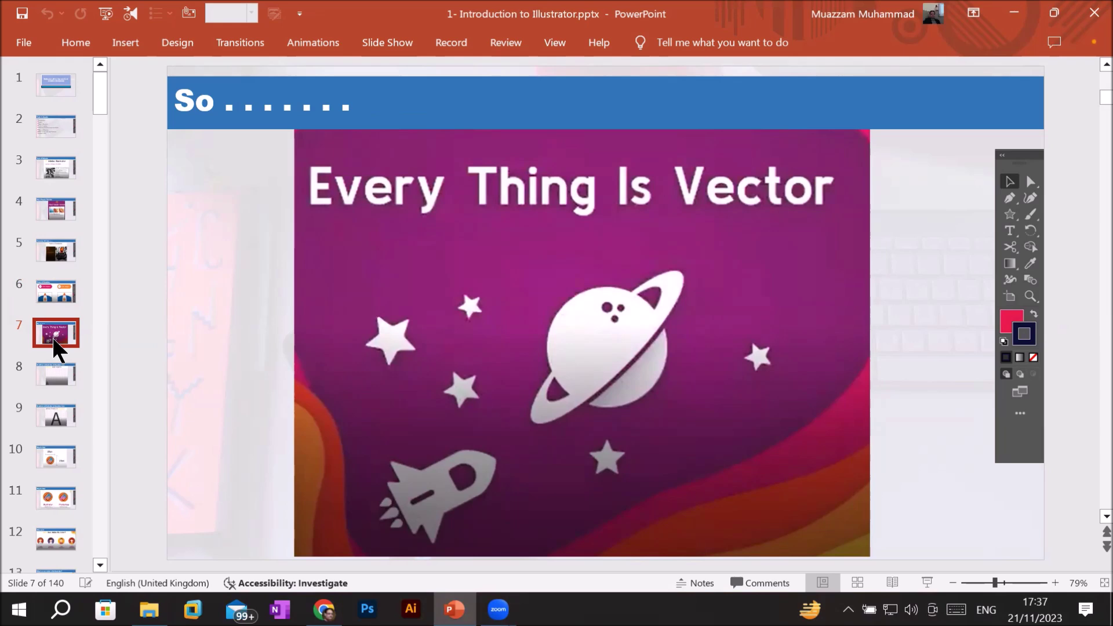
# Step: Step through slides 8–12, from Infinitely Scale Graphics to Who Uses Adobe Illustrator
pyautogui.click(60, 372)
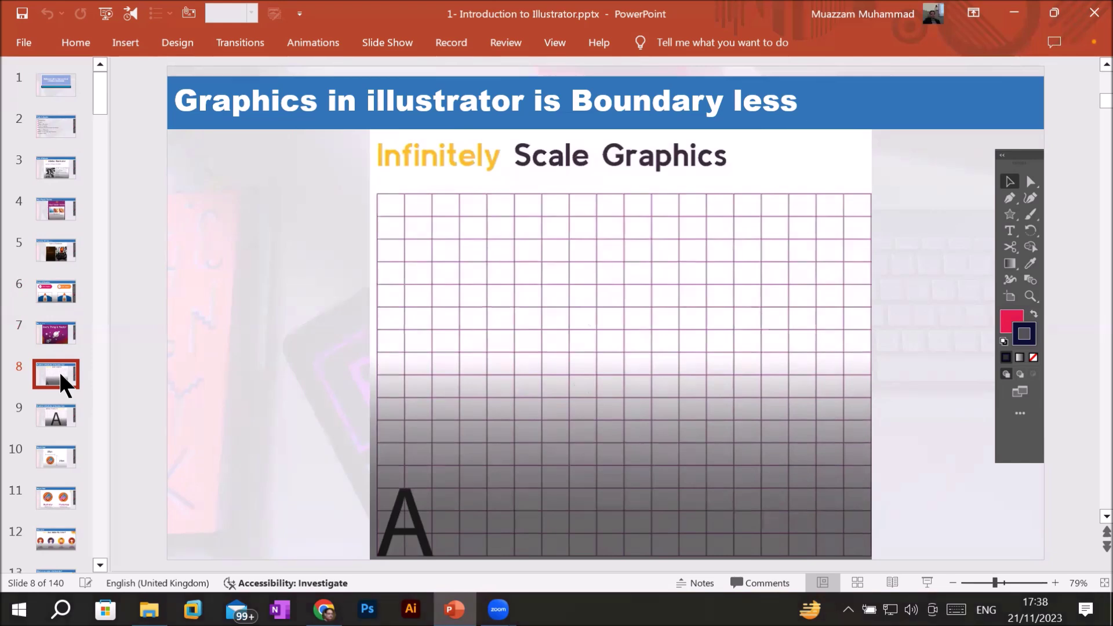
pyautogui.click(59, 416)
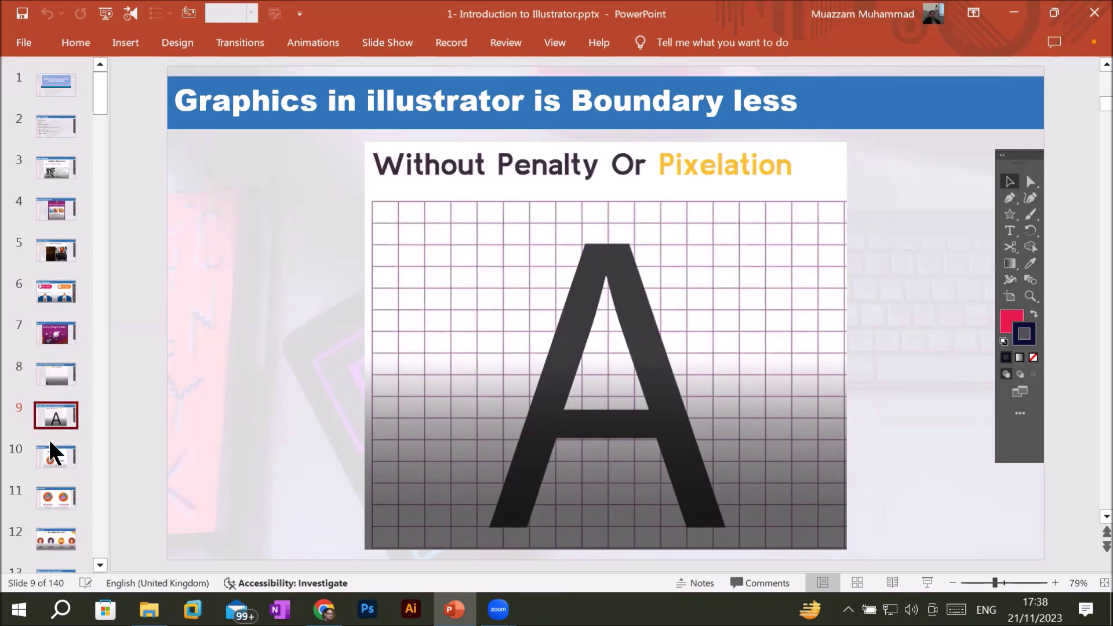
pyautogui.click(53, 461)
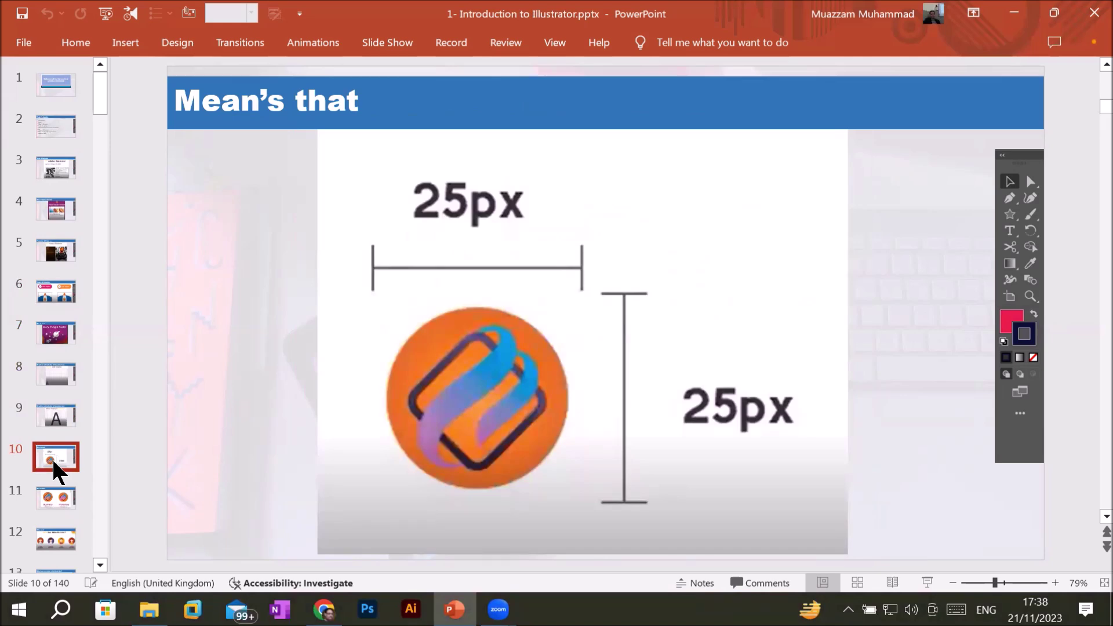
pyautogui.click(53, 491)
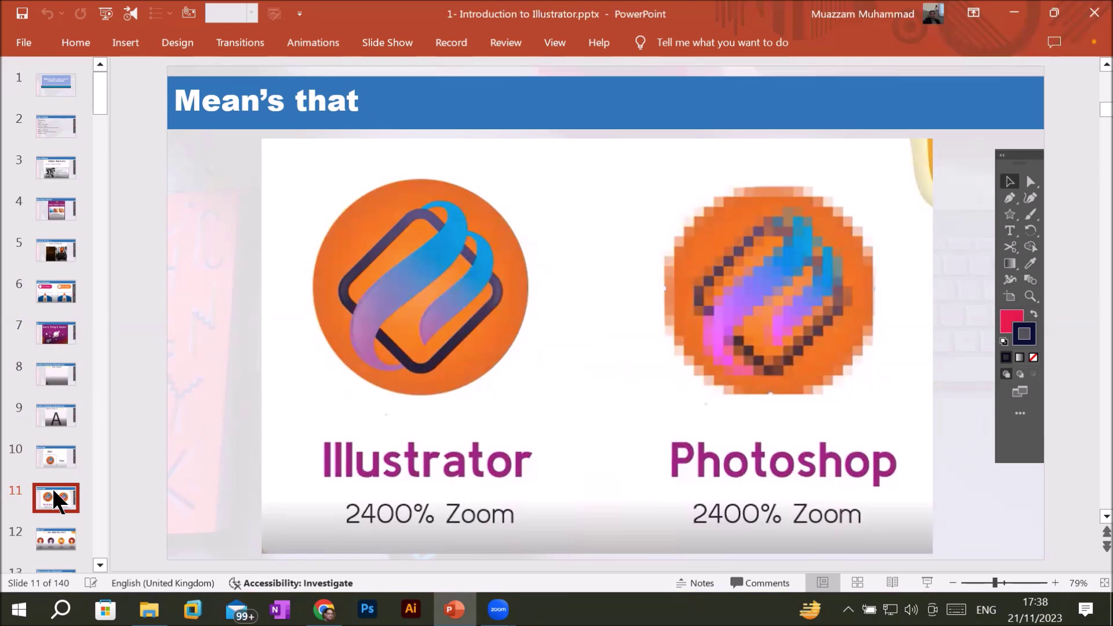
pyautogui.click(58, 536)
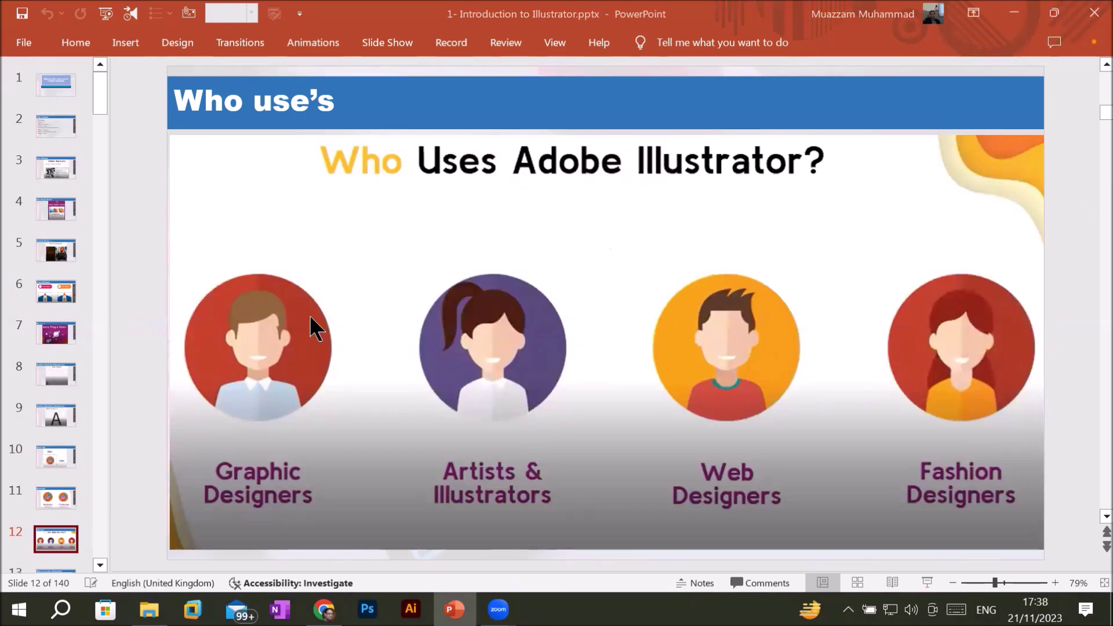
pyautogui.click(101, 563)
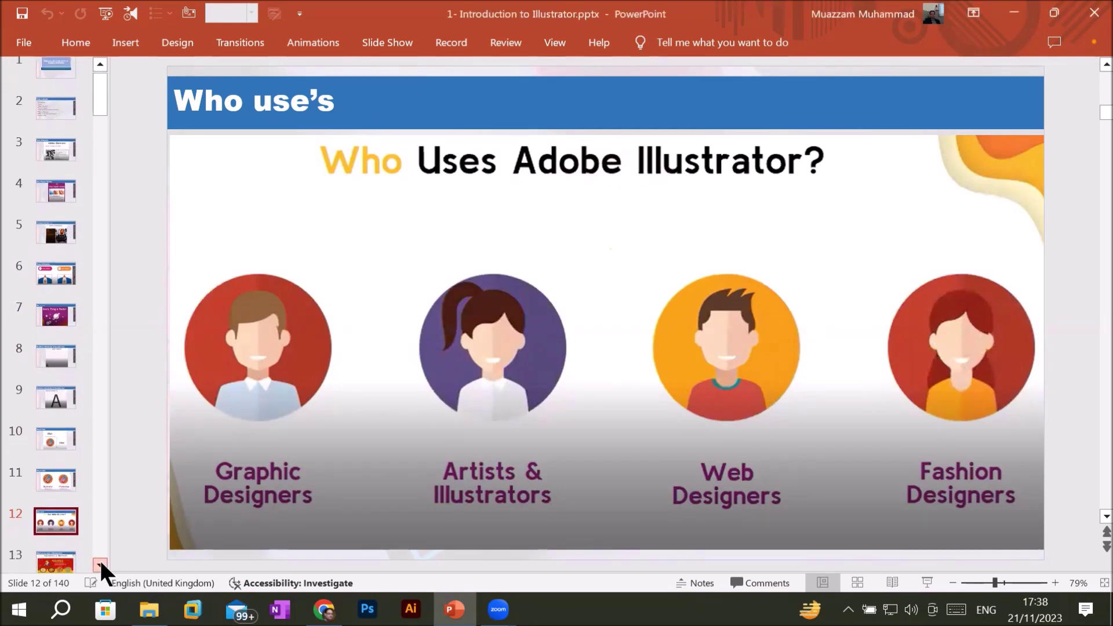
# Step: Show slide 13, 'What we can make with illustrator?', with the food-delivery web banner
pyautogui.click(49, 536)
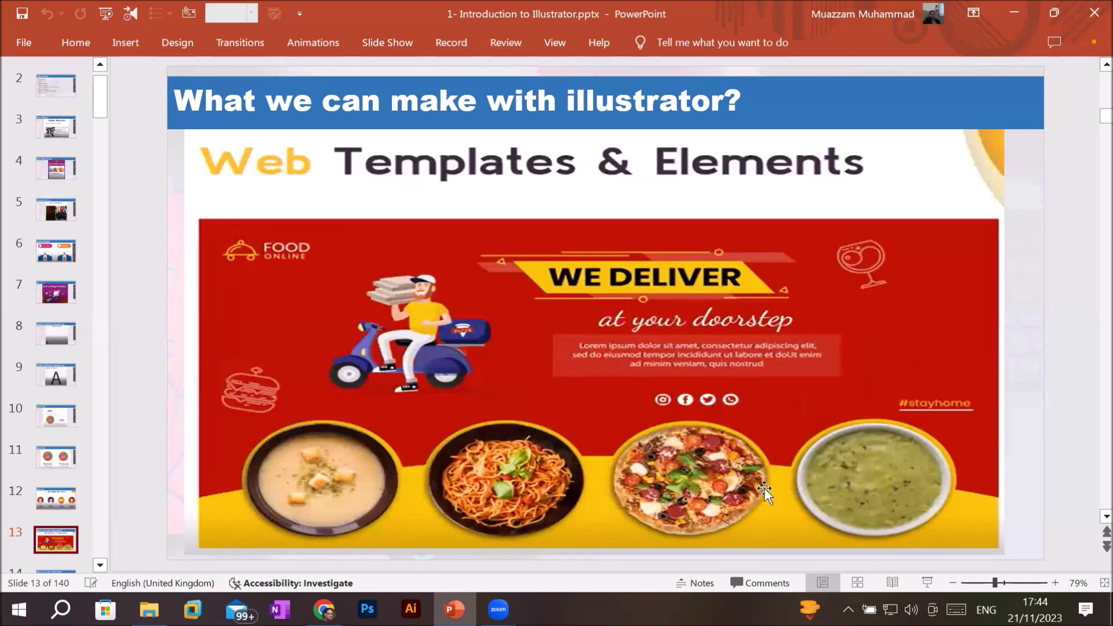
# Step: Leave the slides and switch to the browser showing Zoom's post-attendee page
pyautogui.click(324, 608)
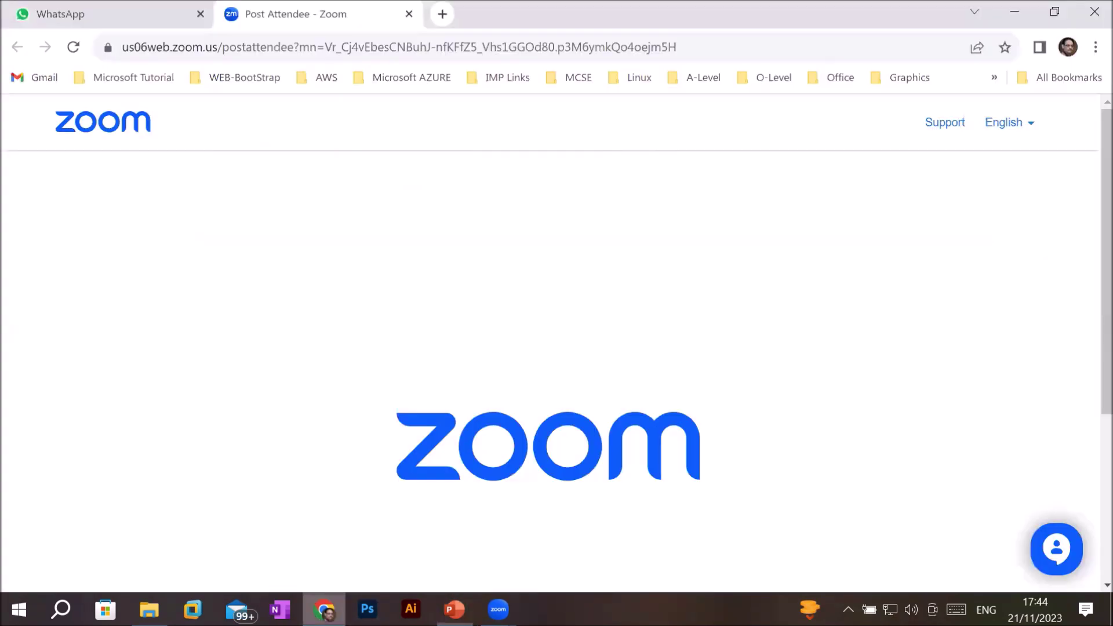
# Step: Load colorhunt.co in Chrome from the address-bar suggestion for 'co'
pyautogui.click(302, 46)
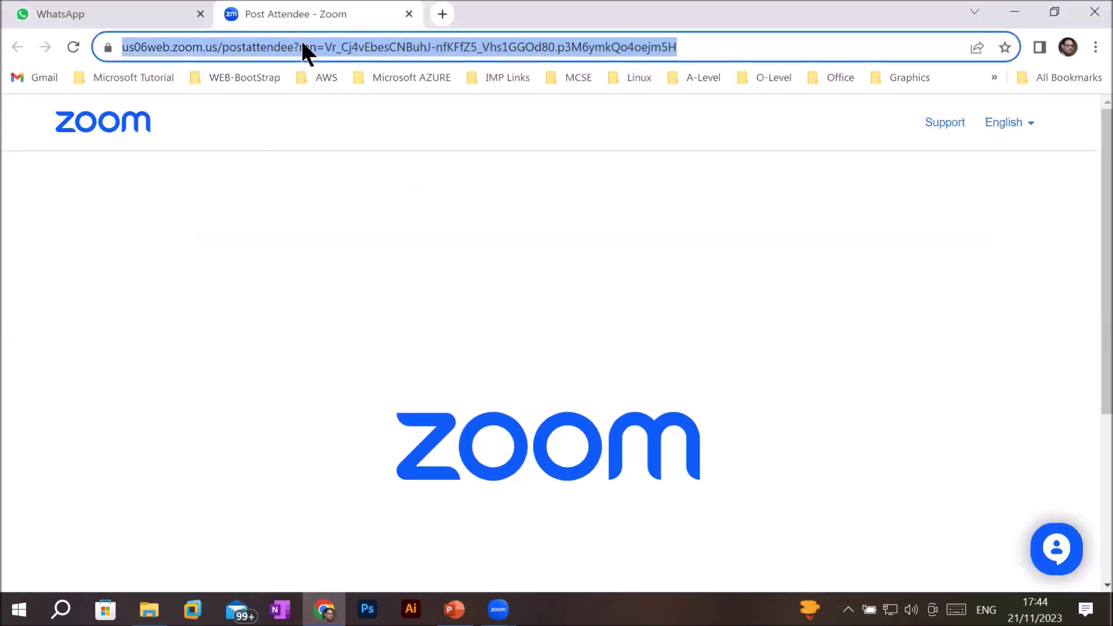
pyautogui.write('co')
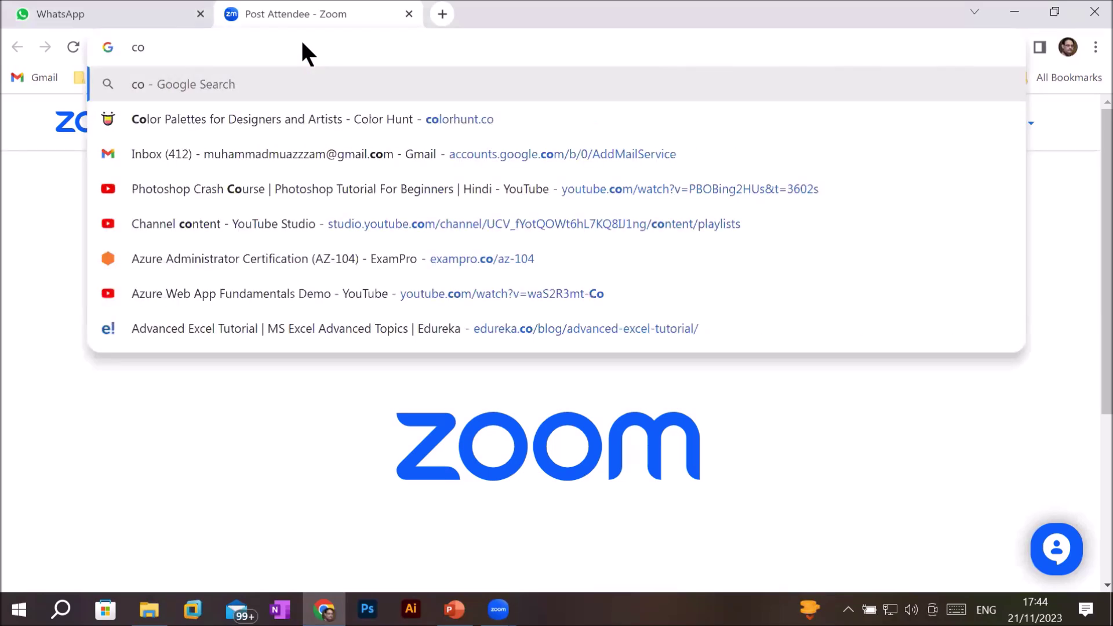
pyautogui.press('Down')
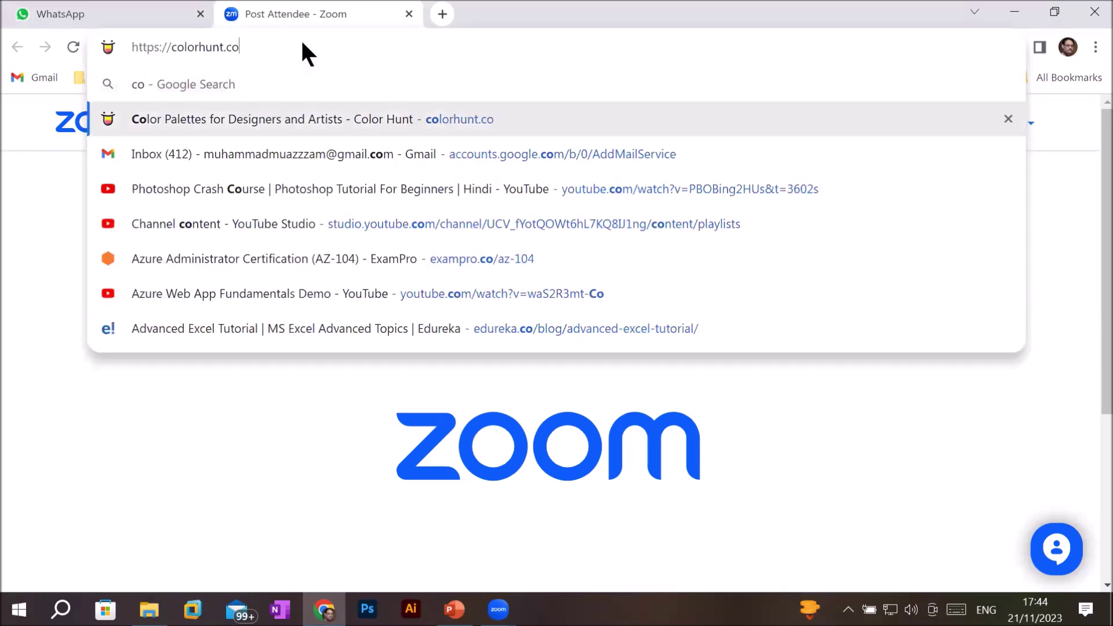
pyautogui.press('Return')
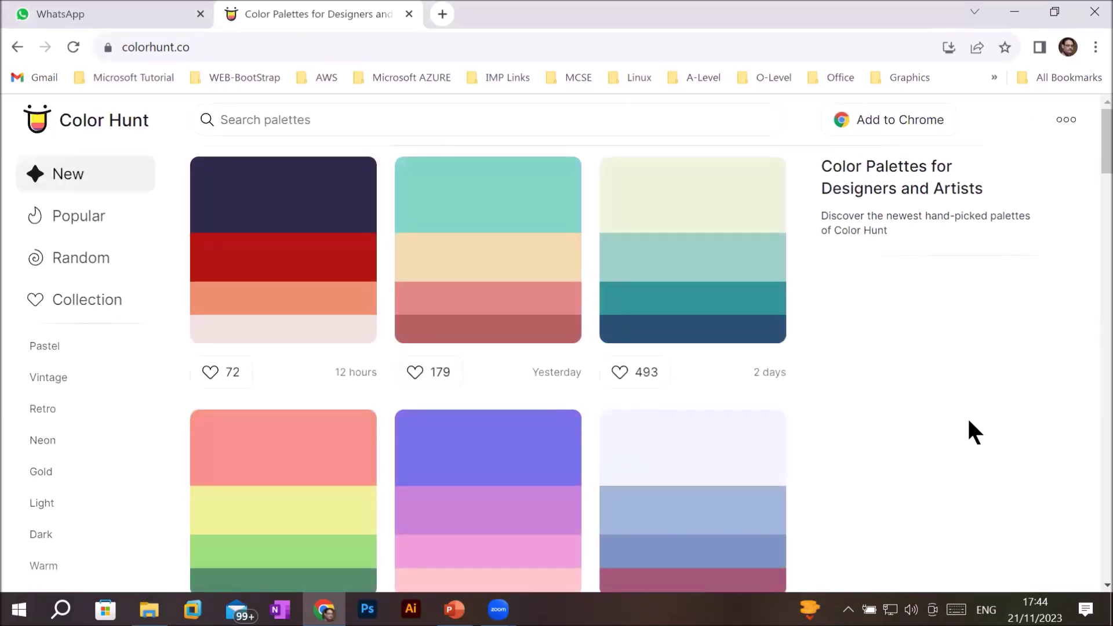
pyautogui.click(230, 46)
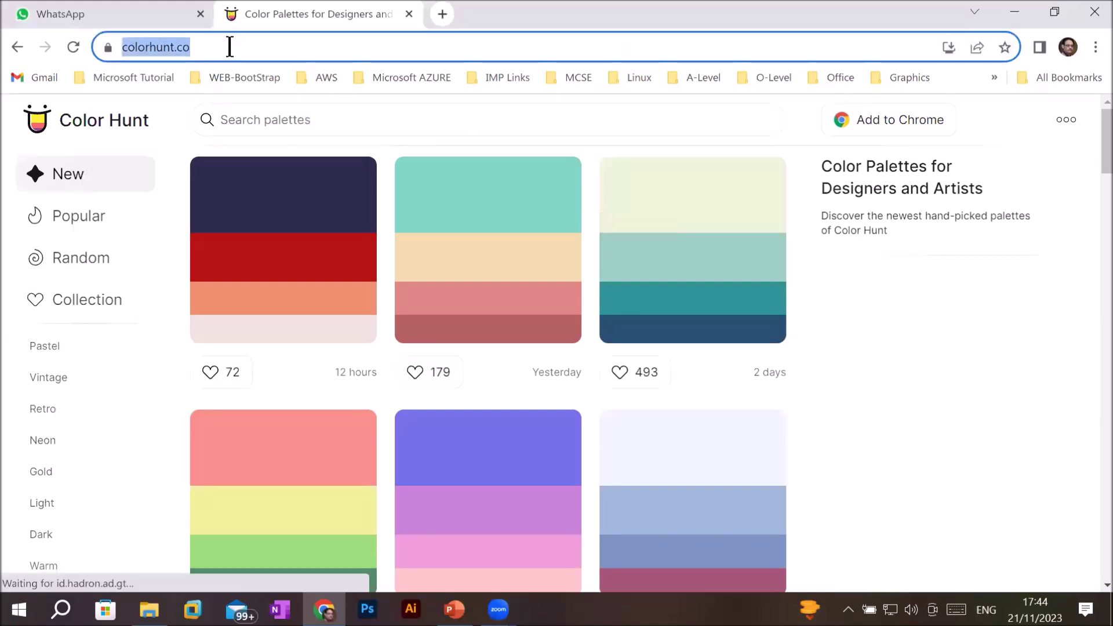
pyautogui.click(230, 46)
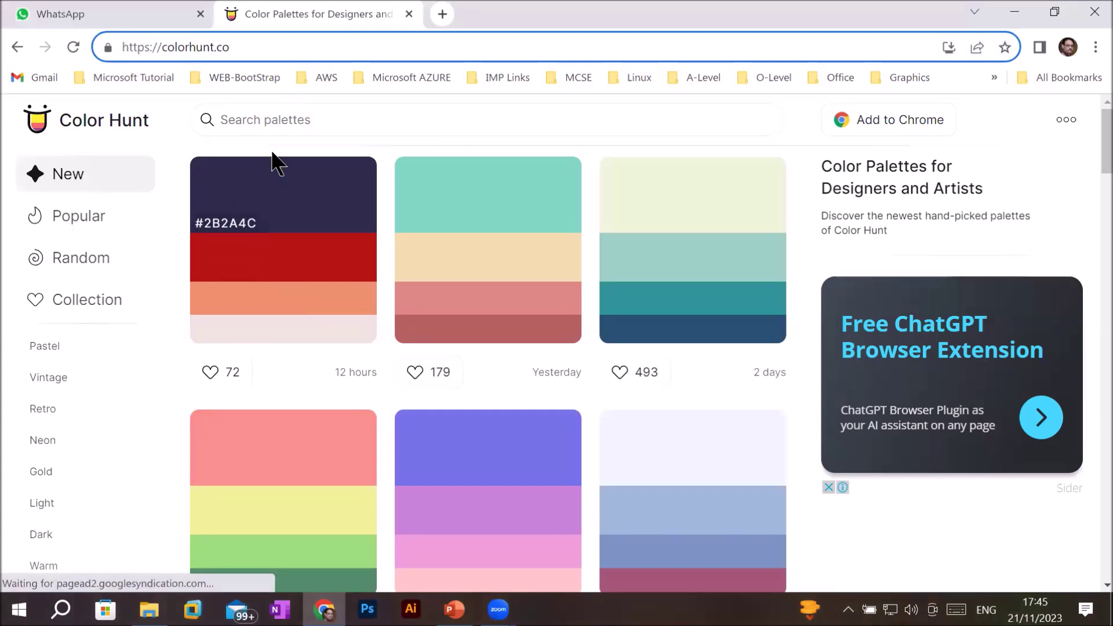
pyautogui.moveTo(692, 331)
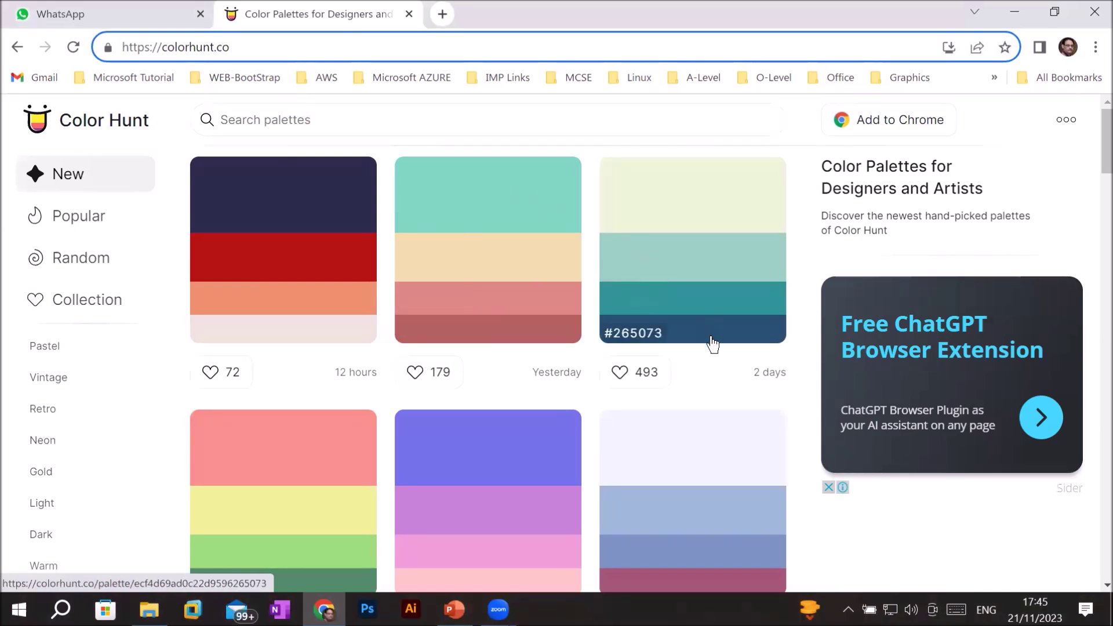
# Step: Scroll through the New palettes grid and reload the Color Hunt page
pyautogui.scroll(-7, 547, 326)
pyautogui.scroll(2, 549, 328)
pyautogui.scroll(3, 493, 366)
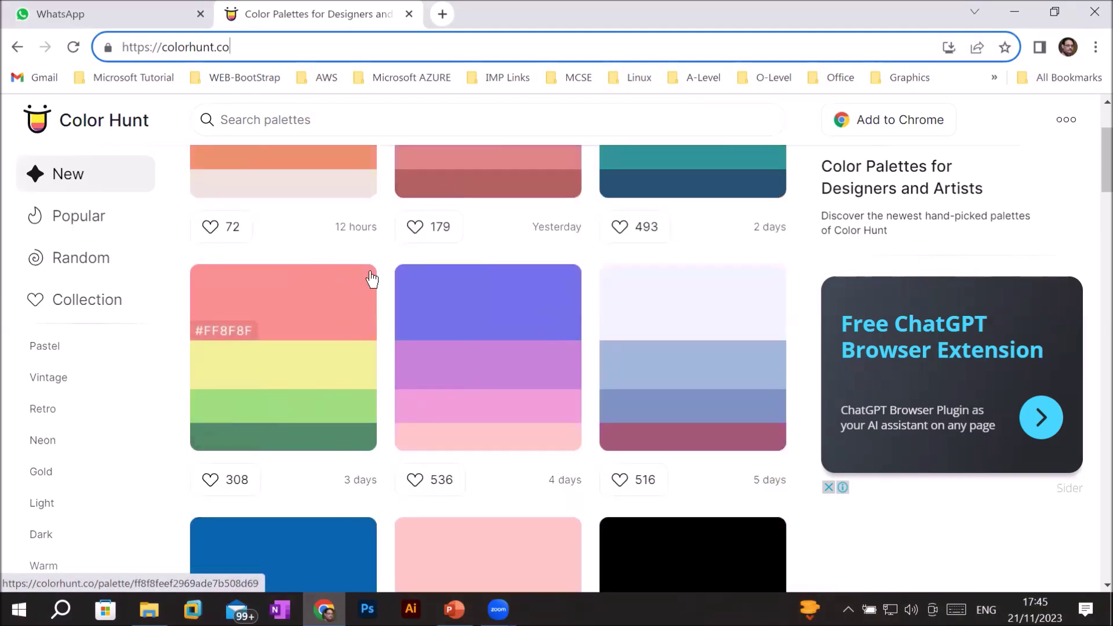
pyautogui.scroll(-5, 673, 401)
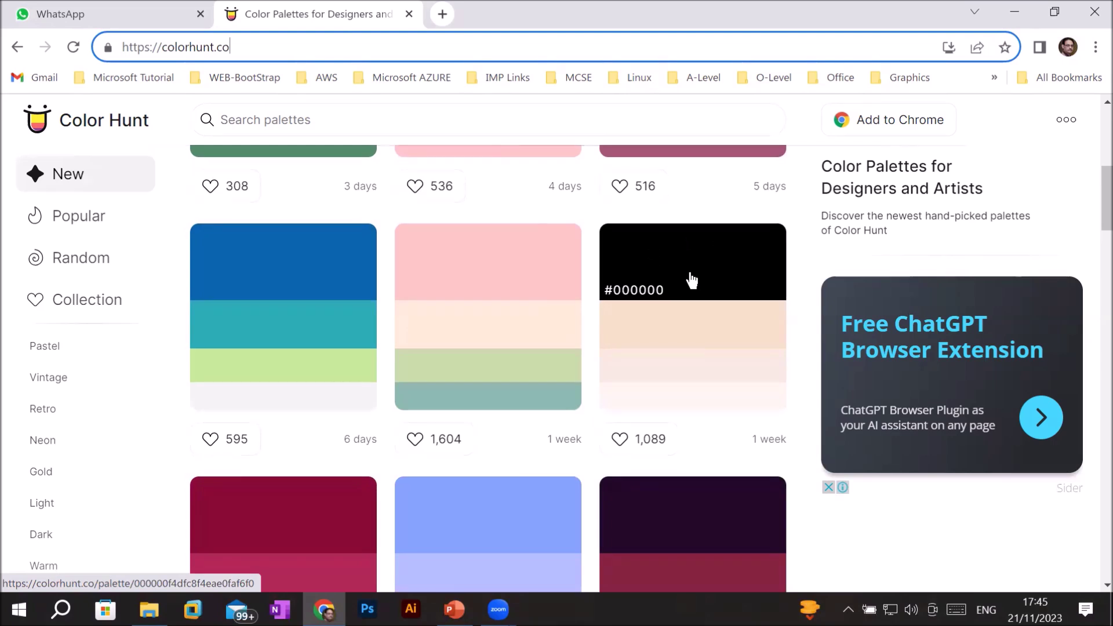
pyautogui.scroll(-5, 690, 279)
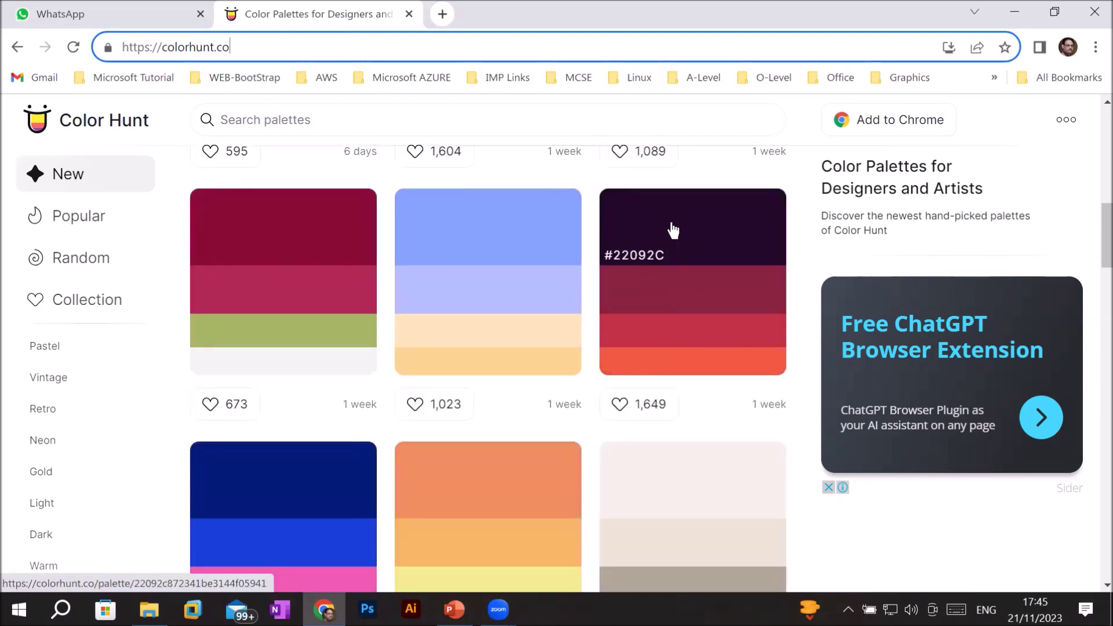
pyautogui.scroll(-5, 653, 293)
pyautogui.scroll(2, 644, 308)
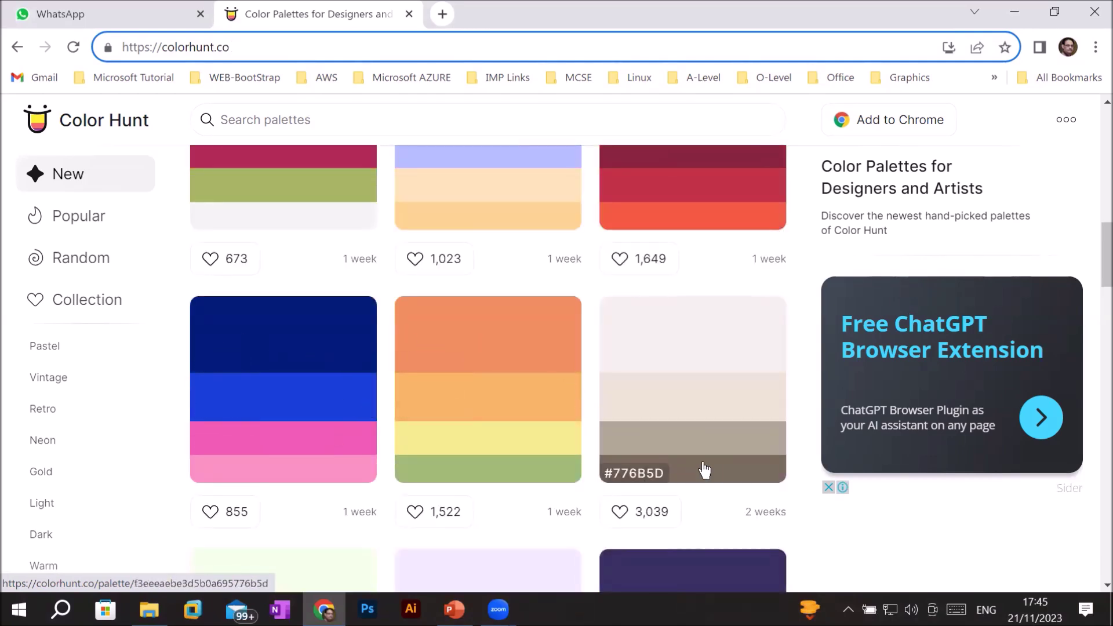
pyautogui.scroll(-7, 704, 468)
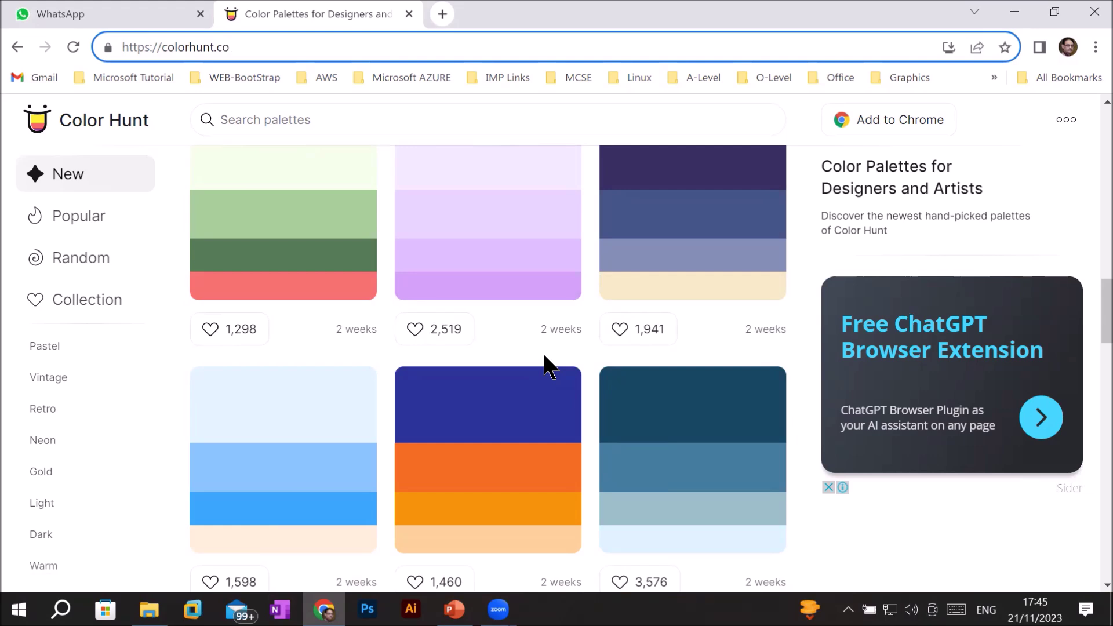
pyautogui.scroll(-2, 549, 376)
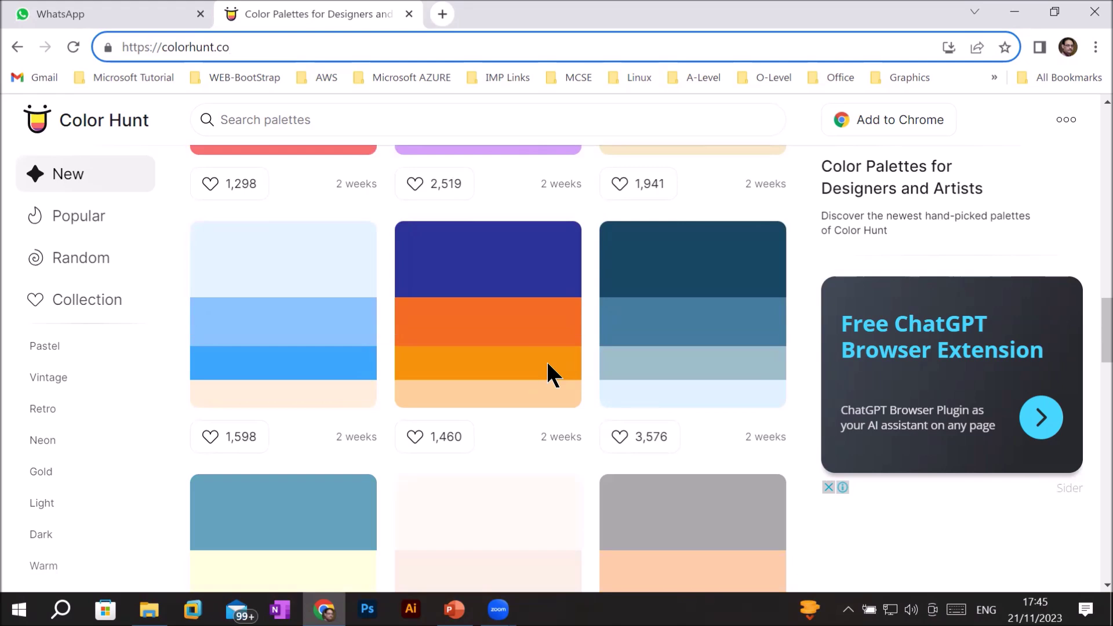
pyautogui.moveTo(507, 393)
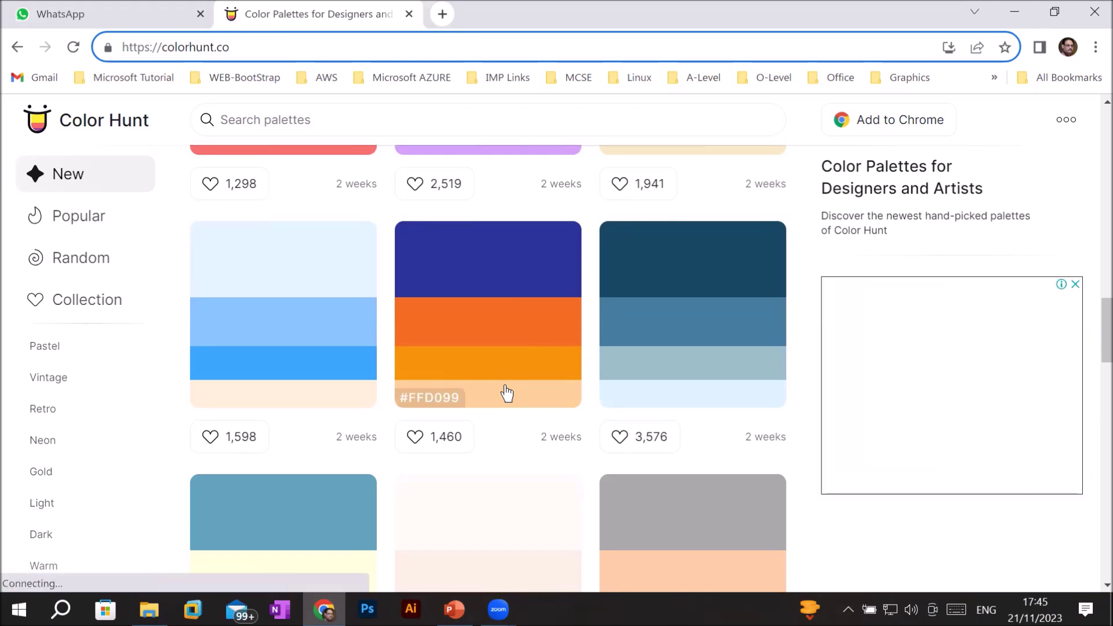
pyautogui.press('Return')
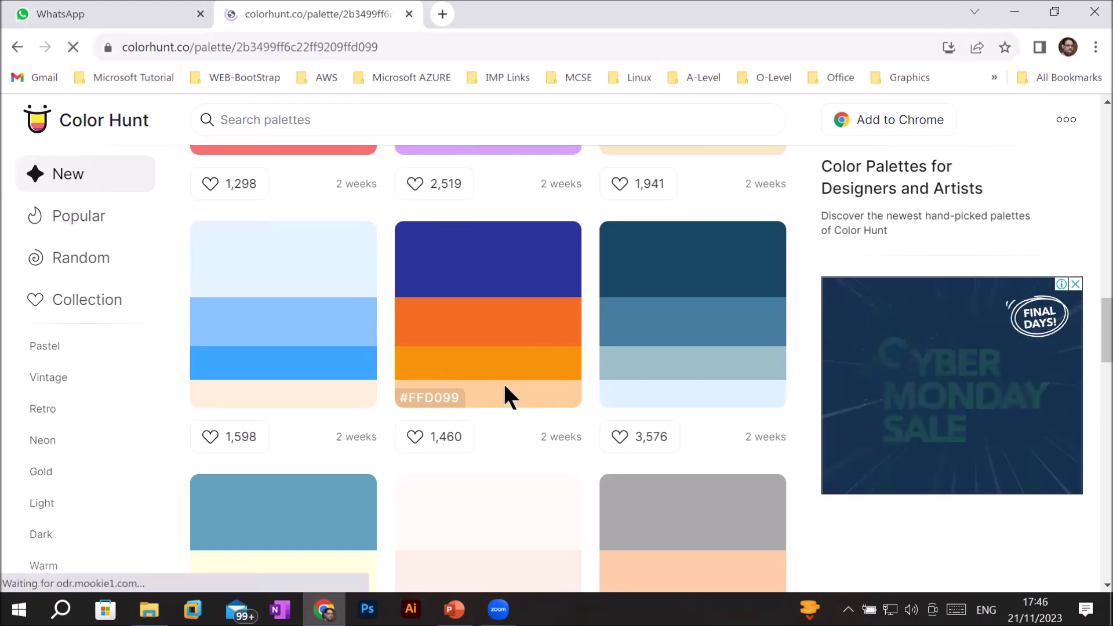
# Step: Download the navy, orange and peach palette as a PNG image
pyautogui.click(505, 395)
pyautogui.scroll(-2, 687, 417)
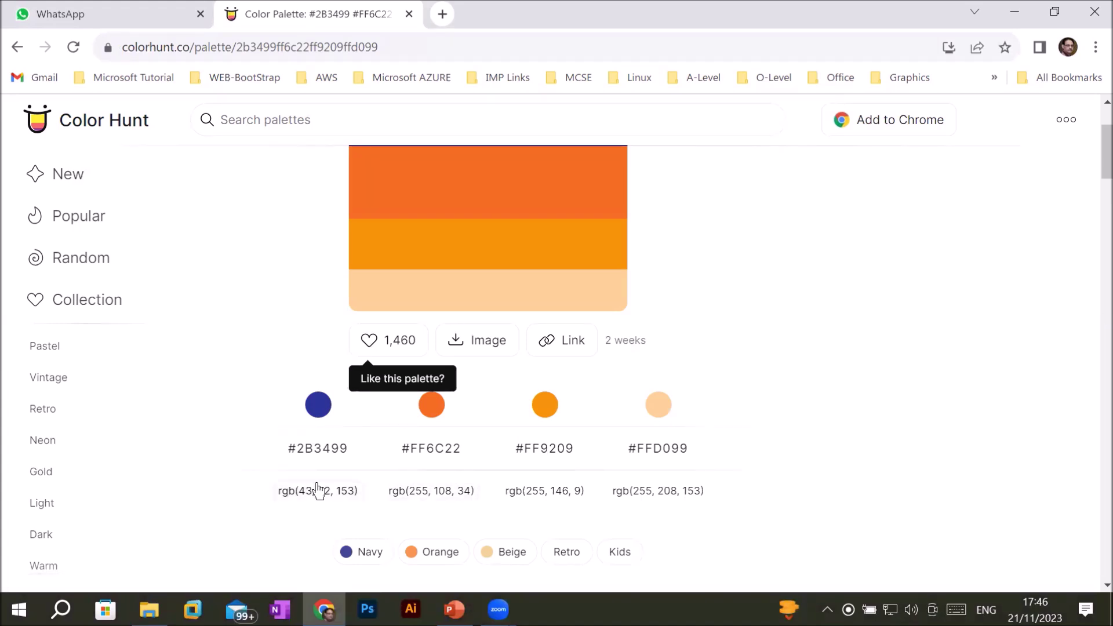
pyautogui.click(459, 344)
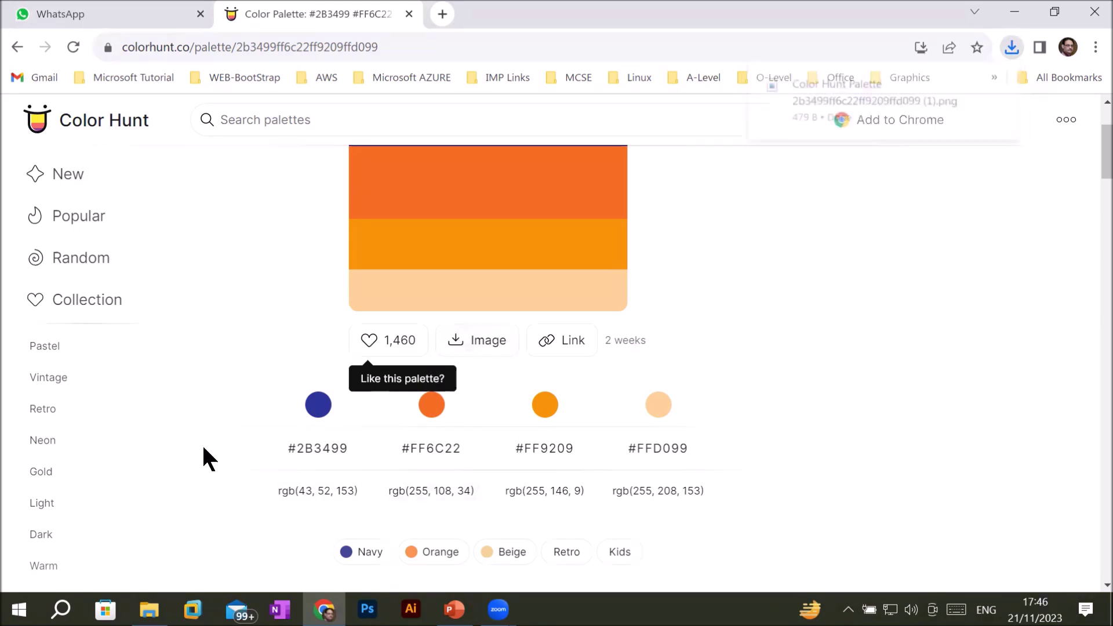
# Step: Confirm the palette PNG is in the Downloads folder
pyautogui.click(149, 609)
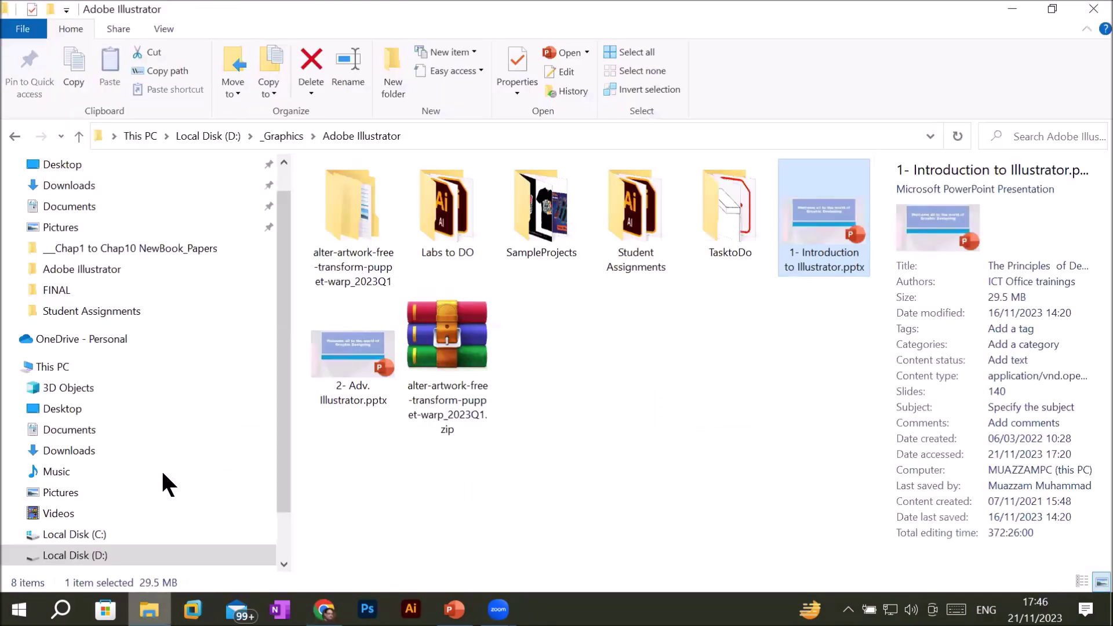
pyautogui.click(95, 185)
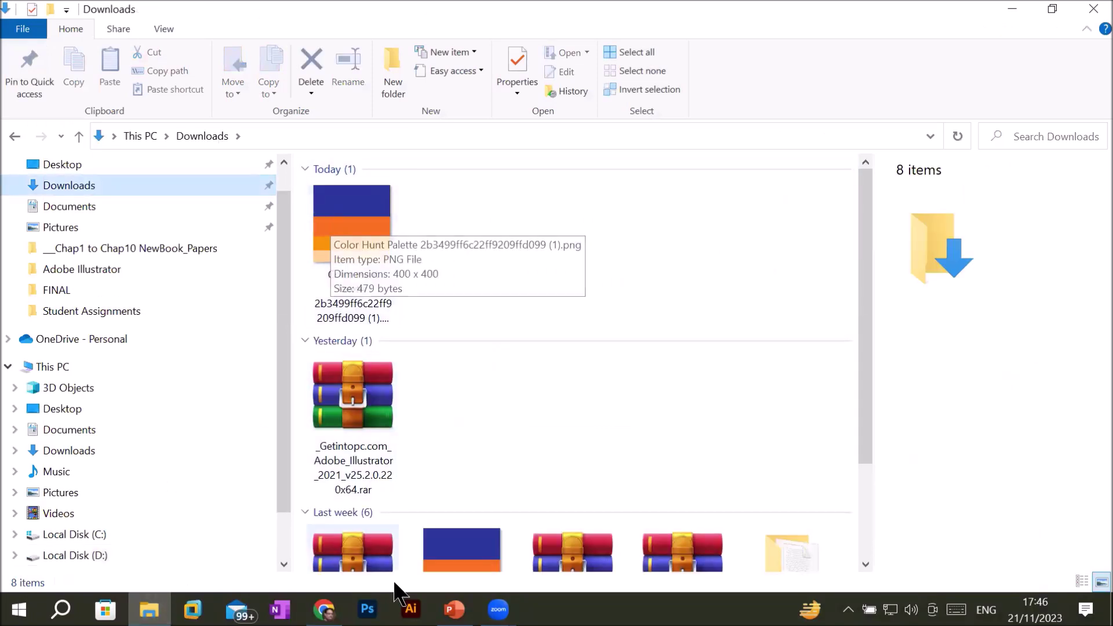
pyautogui.click(411, 609)
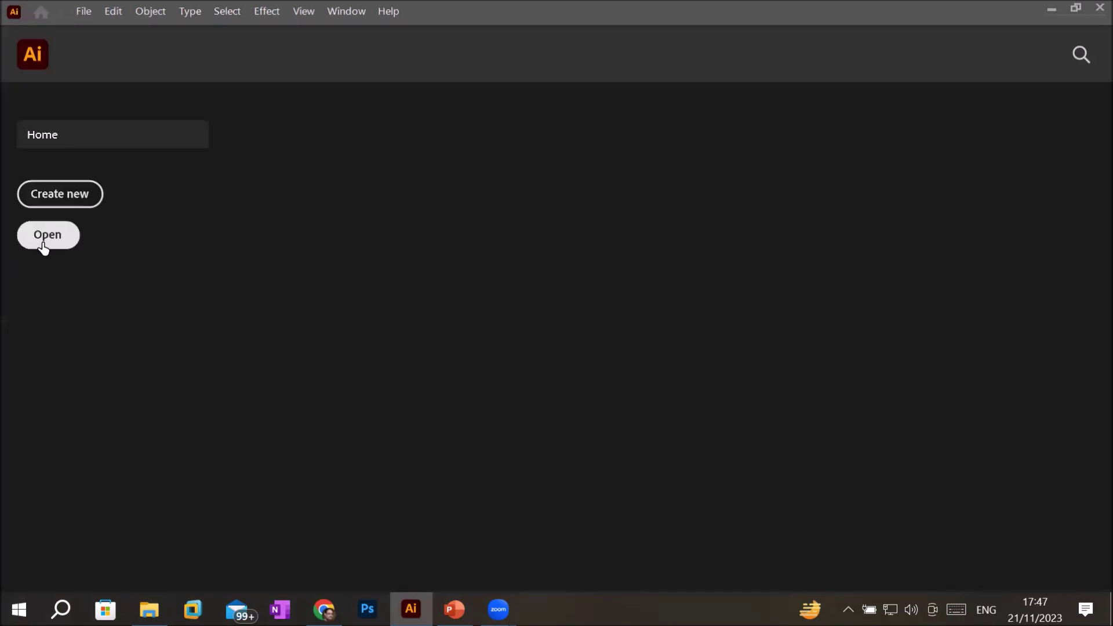
# Step: Choose Open on the Illustrator Home screen to browse for an existing file
pyautogui.click(48, 235)
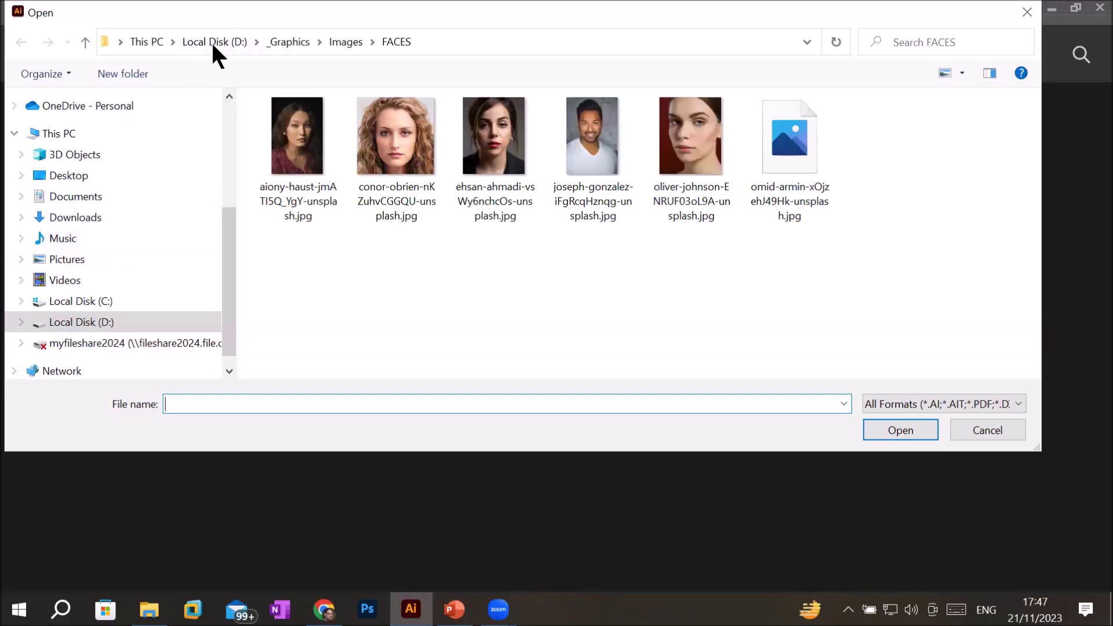
# Step: Browse to D:\_Graphics\Adobe Illustrator\Student Assignments and open busniess card.ai
pyautogui.click(214, 42)
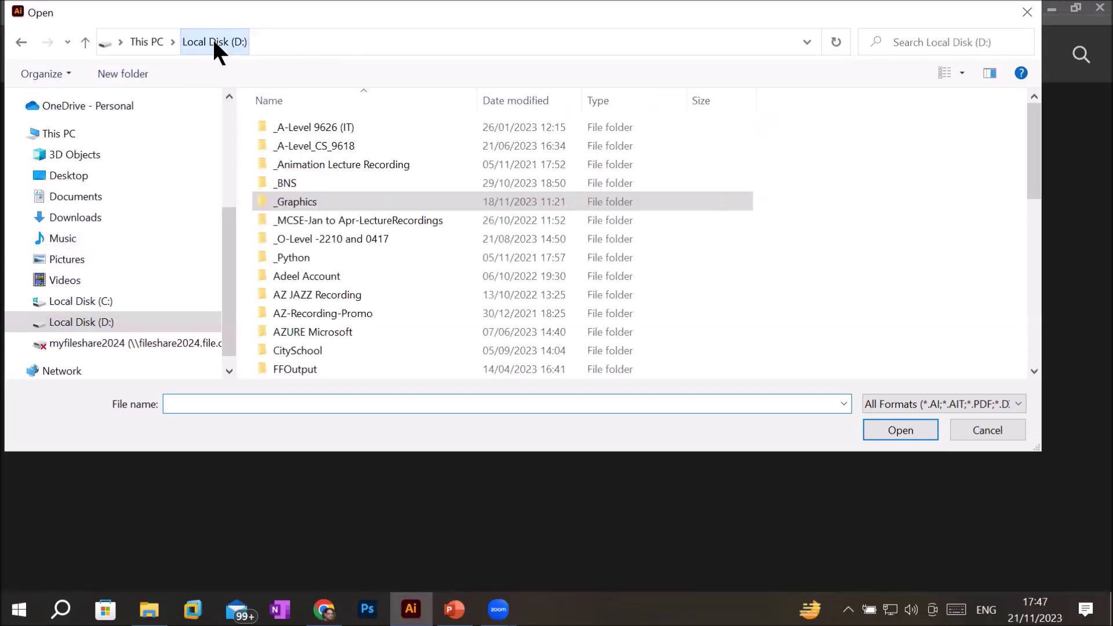
pyautogui.doubleClick(292, 201)
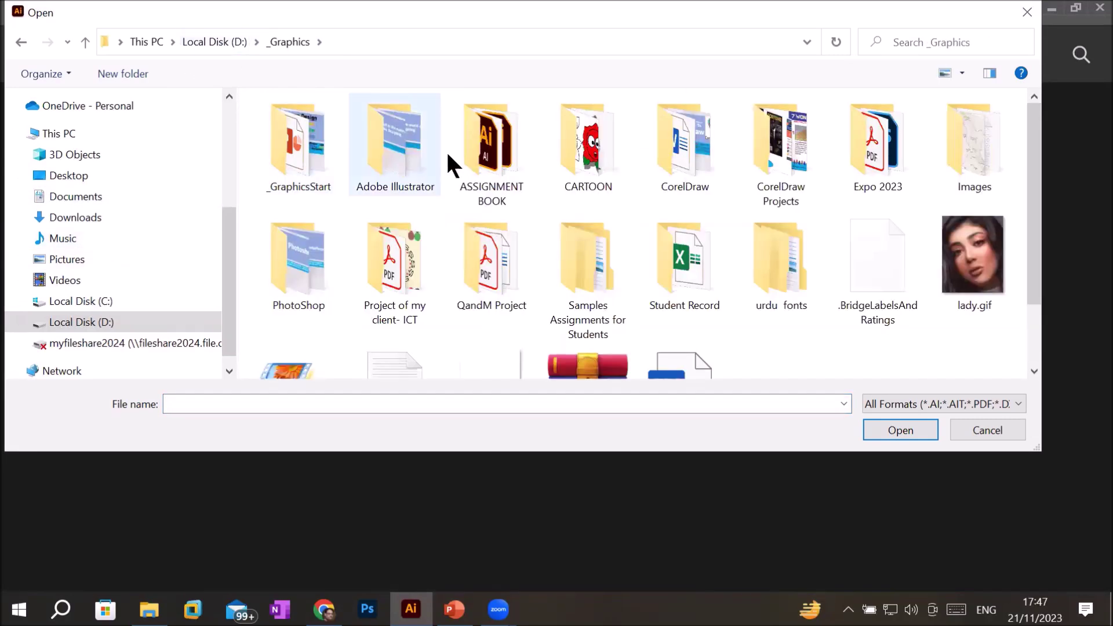
pyautogui.doubleClick(391, 152)
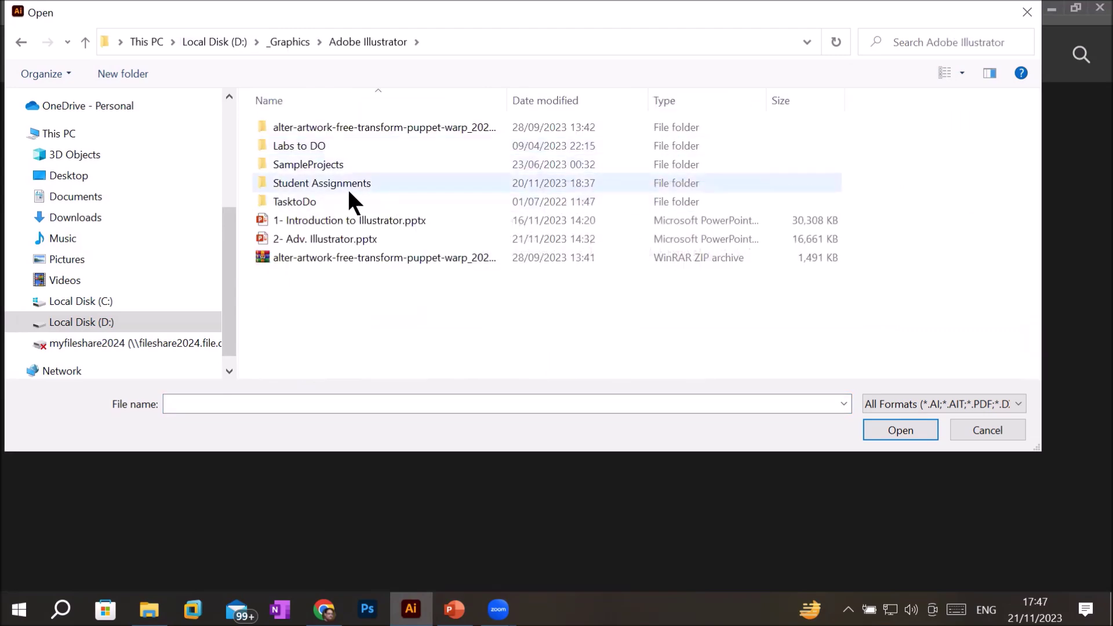
pyautogui.doubleClick(367, 183)
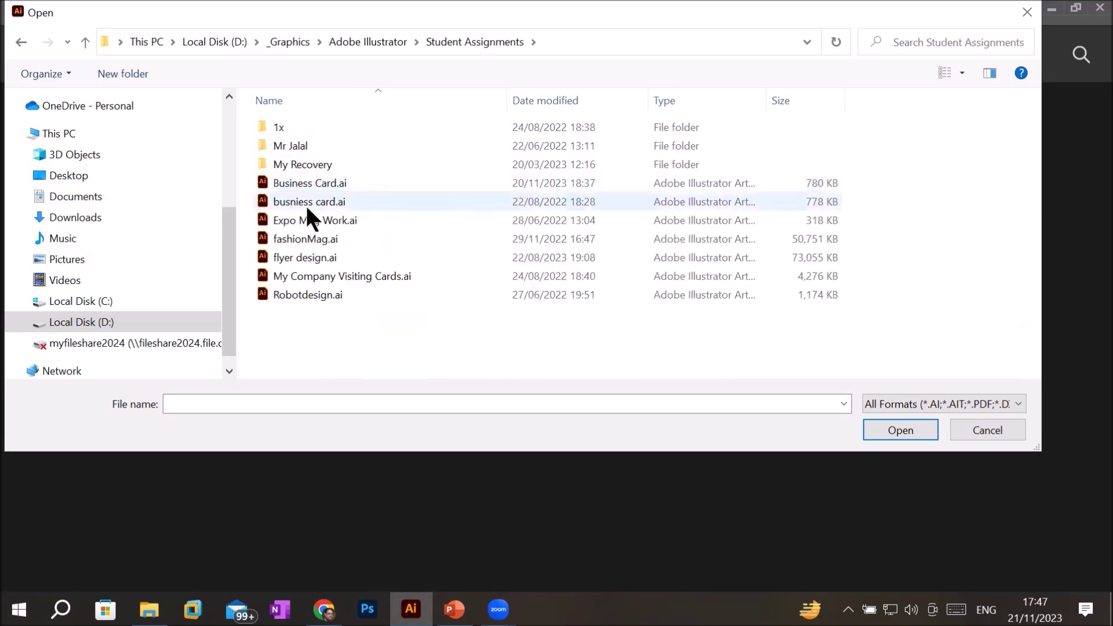
pyautogui.click(349, 197)
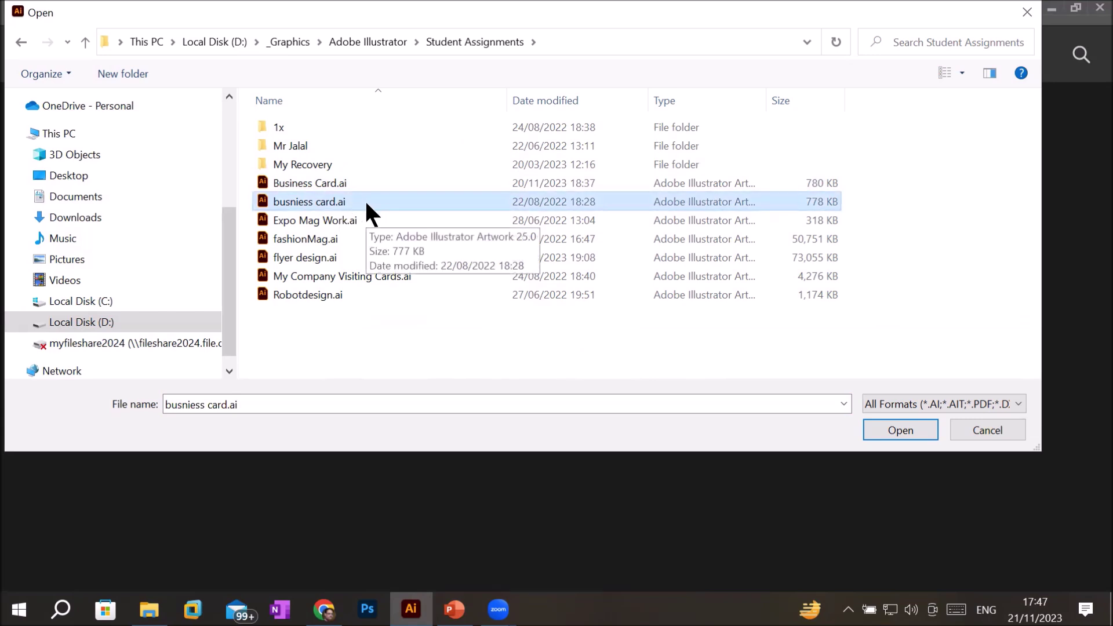
pyautogui.doubleClick(367, 203)
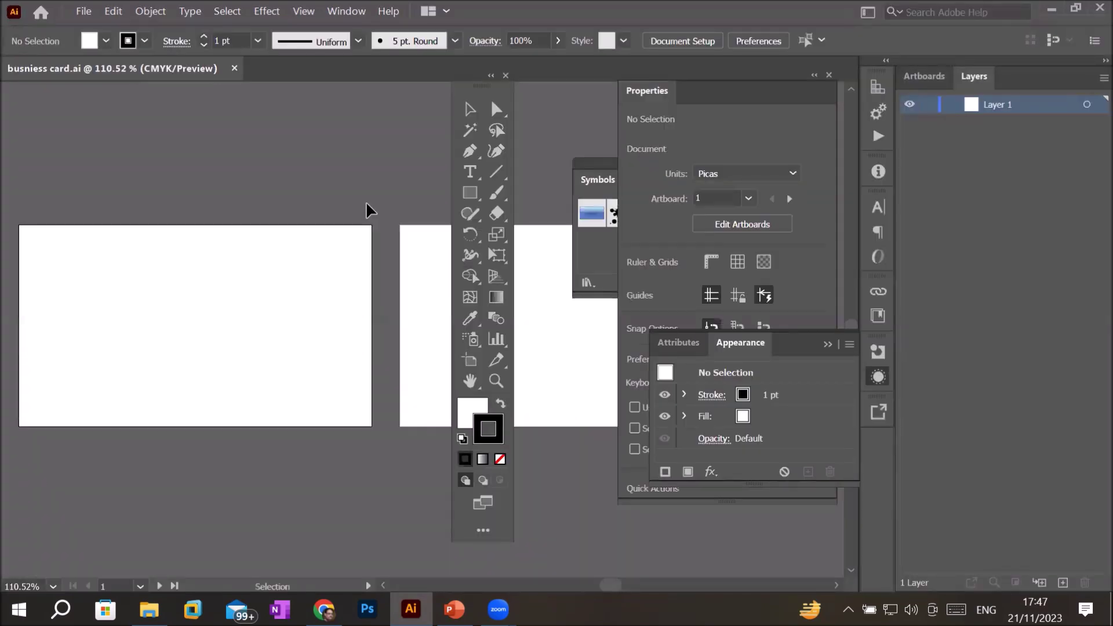
# Step: Select Essentials Classic under Window > Workspace, then apply Reset Essentials Classic
pyautogui.scroll(-1, 284, 276)
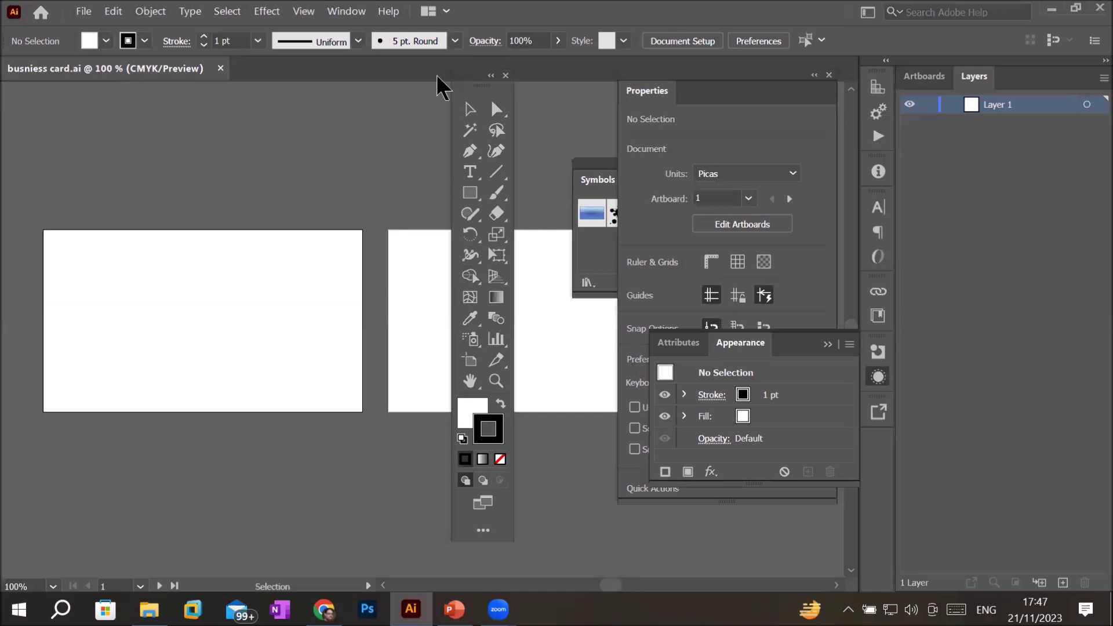
pyautogui.click(346, 12)
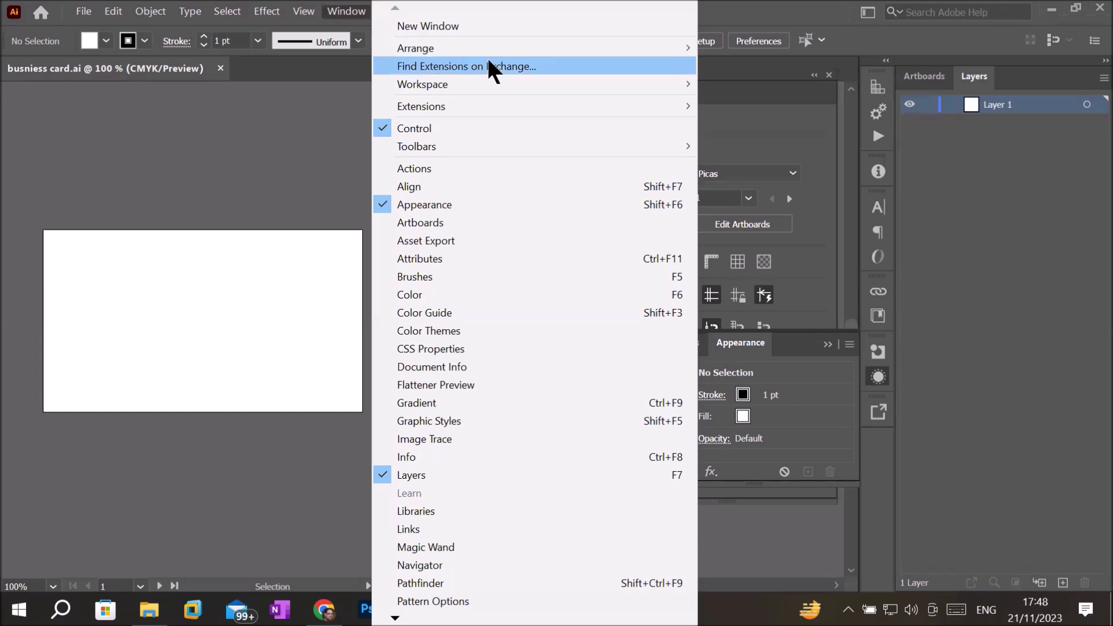
pyautogui.moveTo(422, 85)
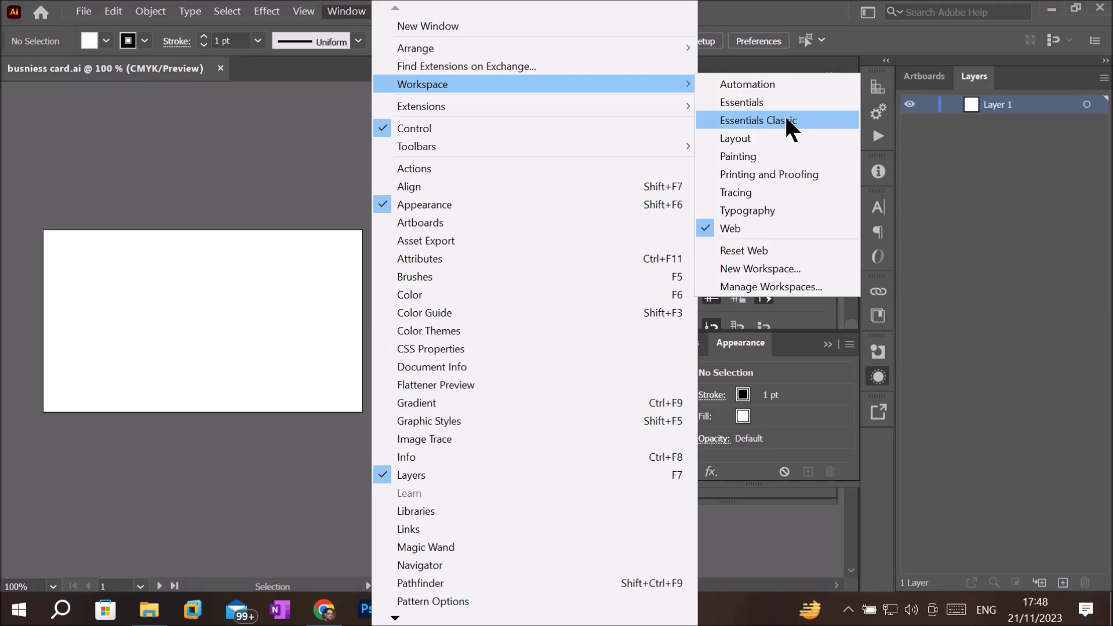
pyautogui.click(787, 120)
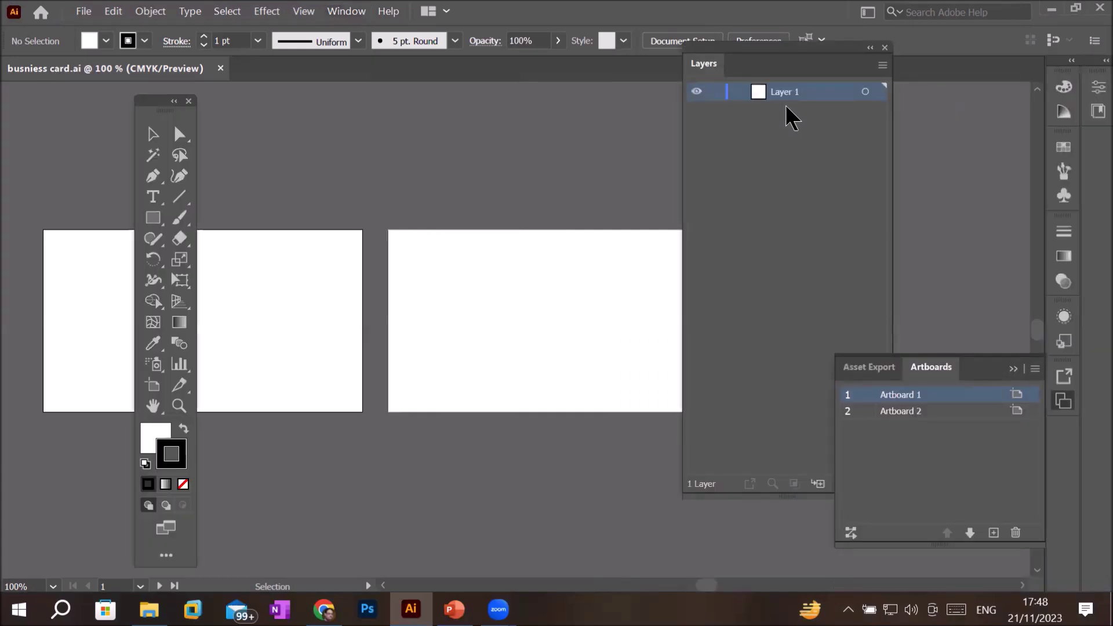
pyautogui.click(348, 11)
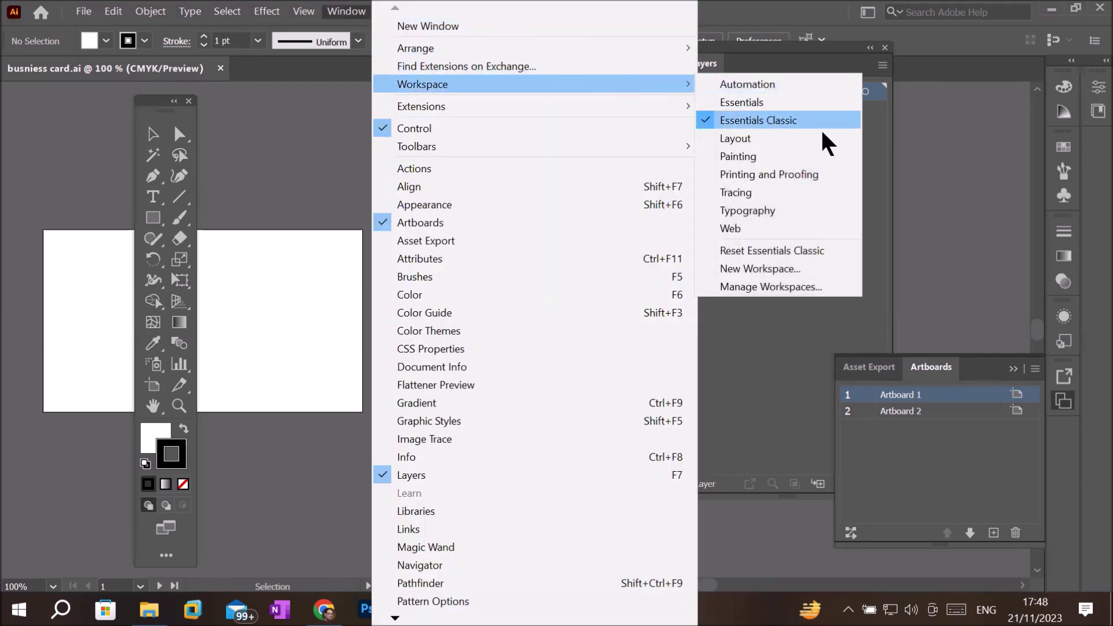
pyautogui.click(812, 253)
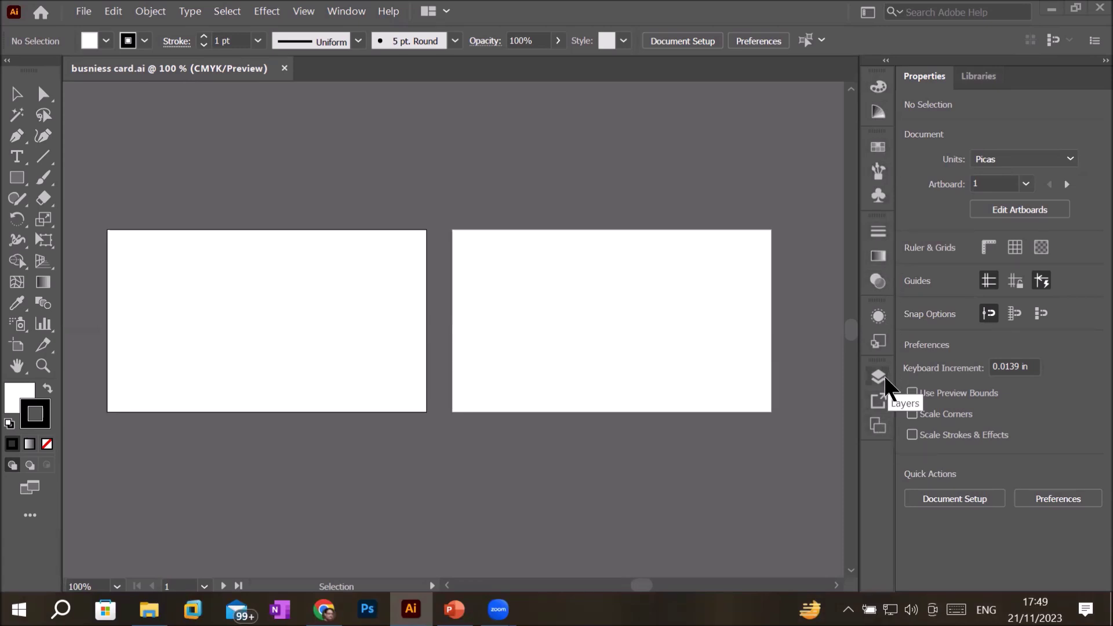
# Step: Show the Layers panel, then drag the Color Hunt palette PNG from Downloads onto the business card canvas
pyautogui.click(880, 377)
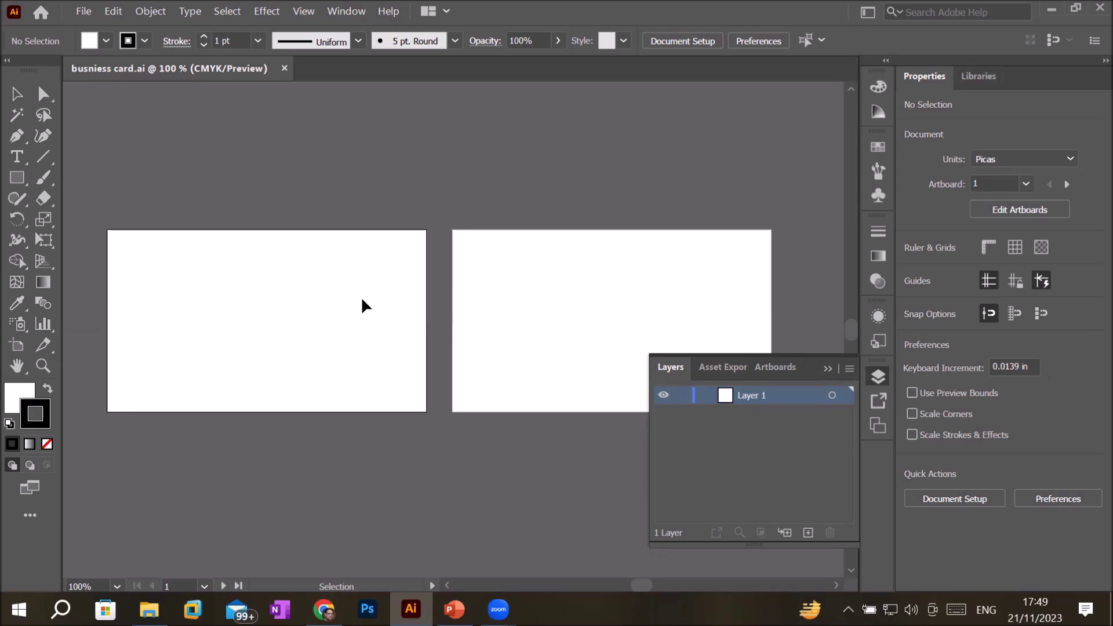
pyautogui.click(85, 13)
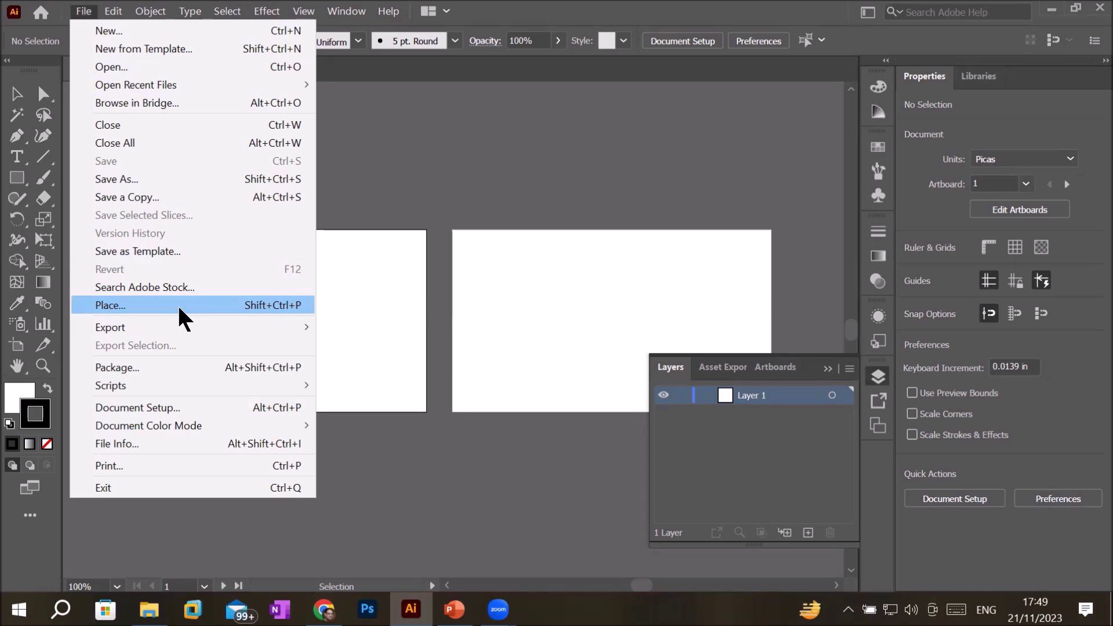
pyautogui.click(394, 200)
pyautogui.click(149, 609)
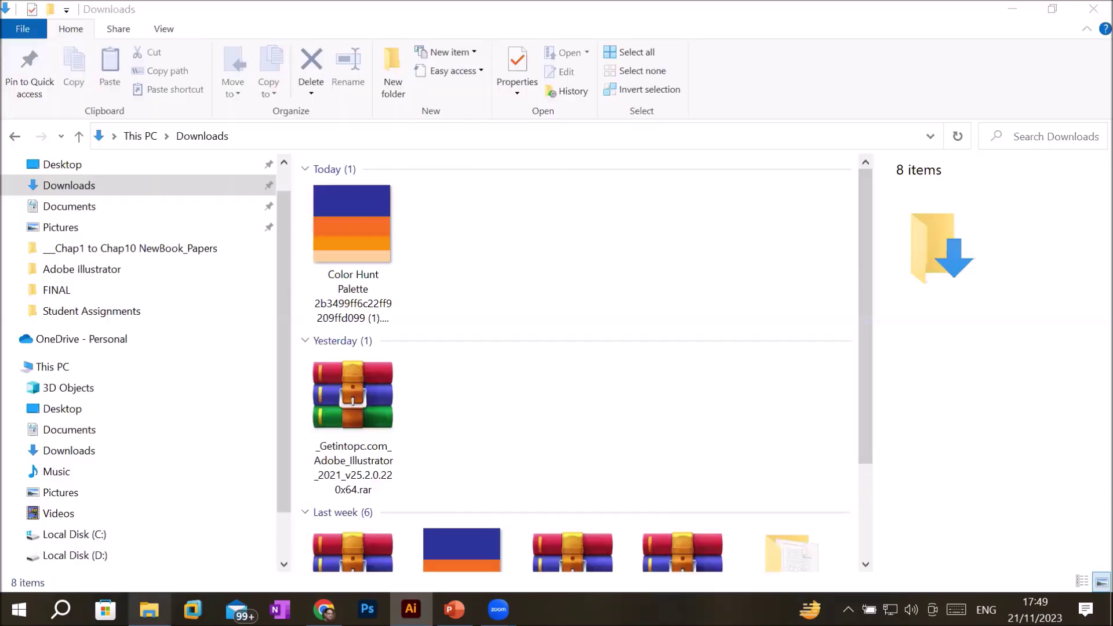
pyautogui.click(337, 214)
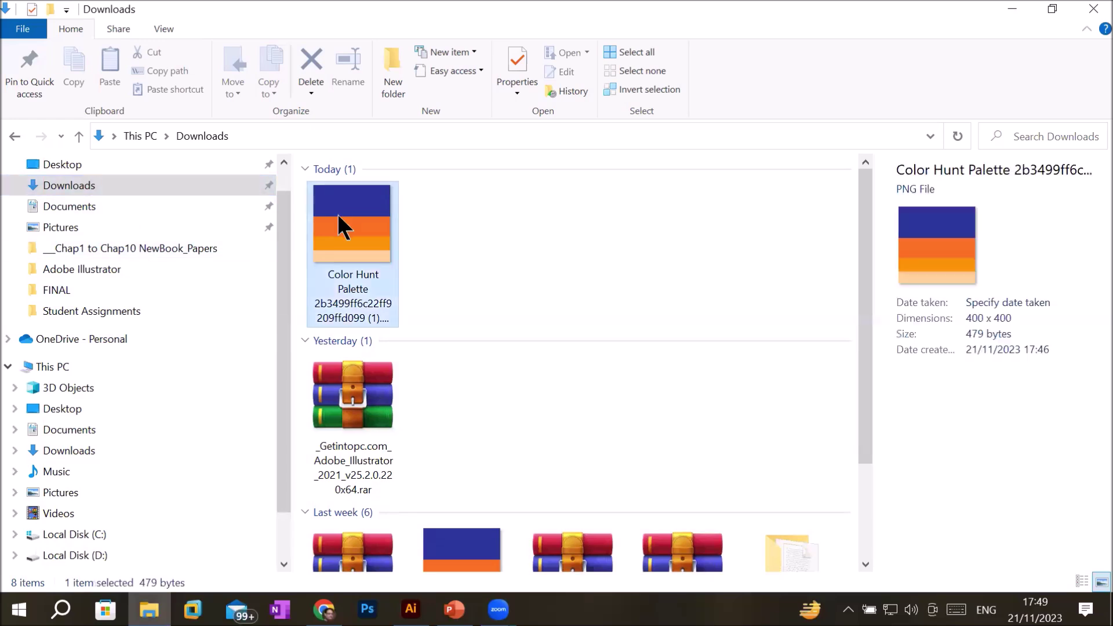
pyautogui.moveTo(338, 214); pyautogui.dragTo(411, 609)
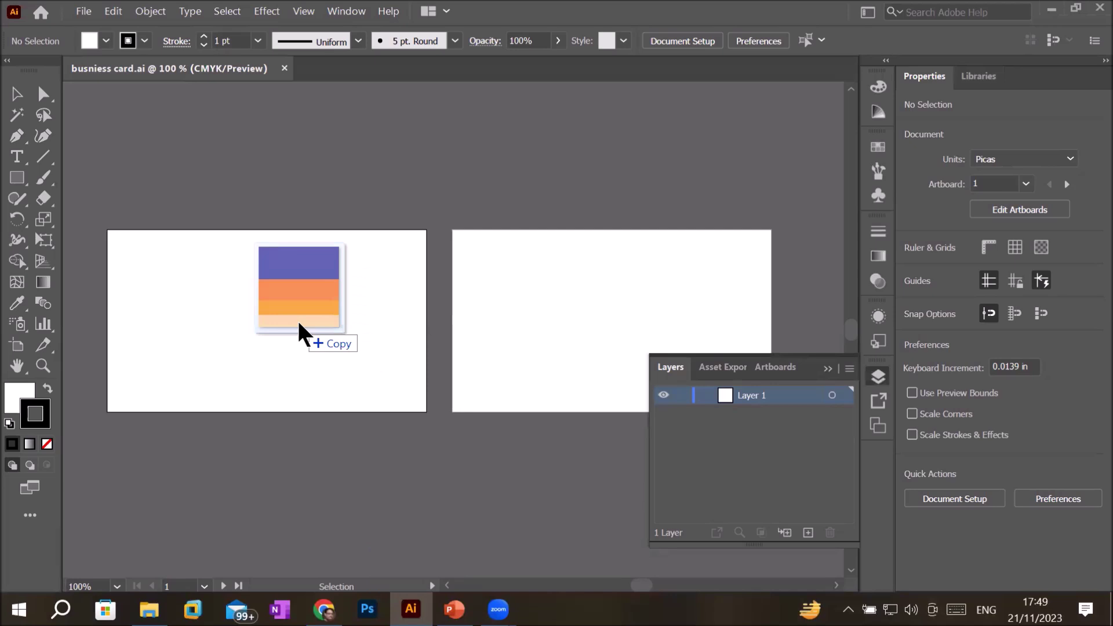
pyautogui.moveTo(411, 608); pyautogui.dragTo(300, 325)
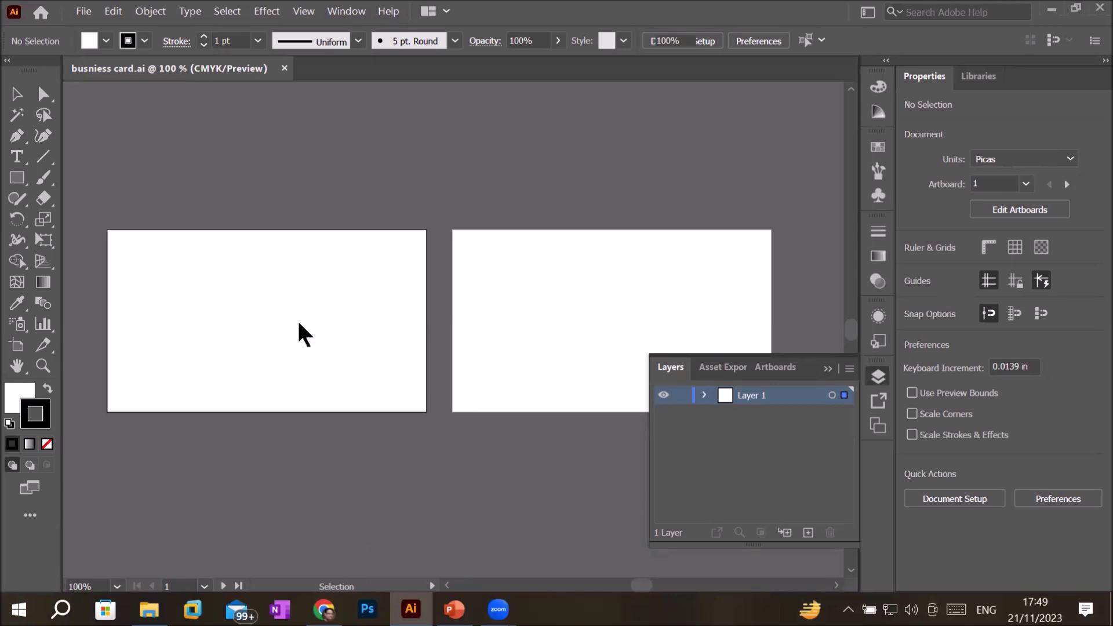
# Step: Scale the palette image down, move it into the right-hand artboard, then return to PowerPoint
pyautogui.scroll(-1, 300, 325)
pyautogui.scroll(-3, 299, 325)
pyautogui.scroll(1, 300, 325)
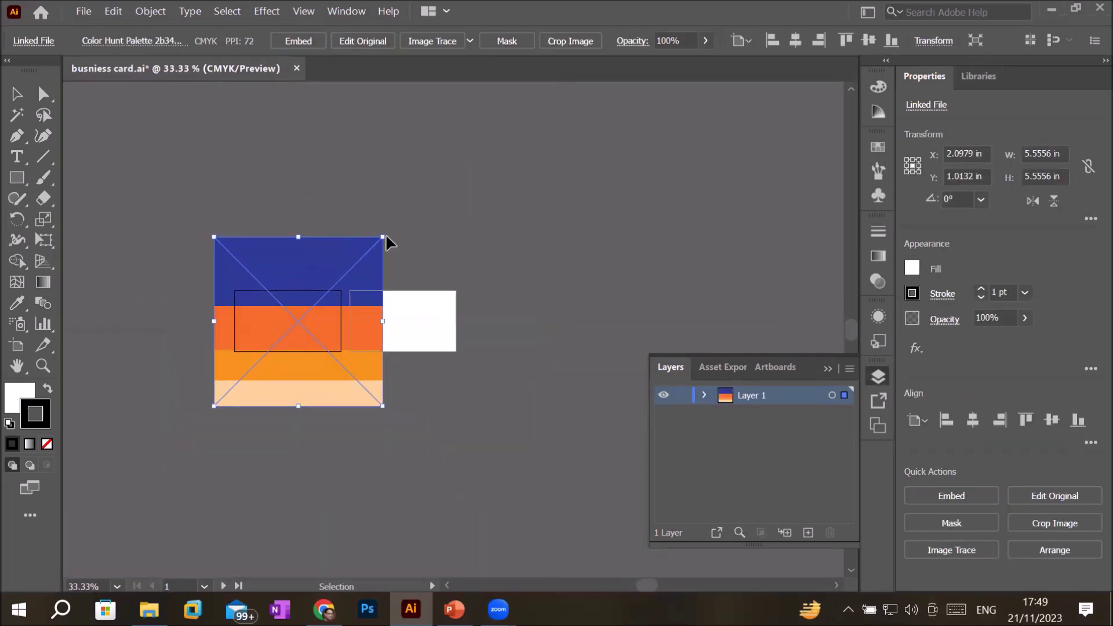
pyautogui.moveTo(383, 237); pyautogui.dragTo(261, 379)
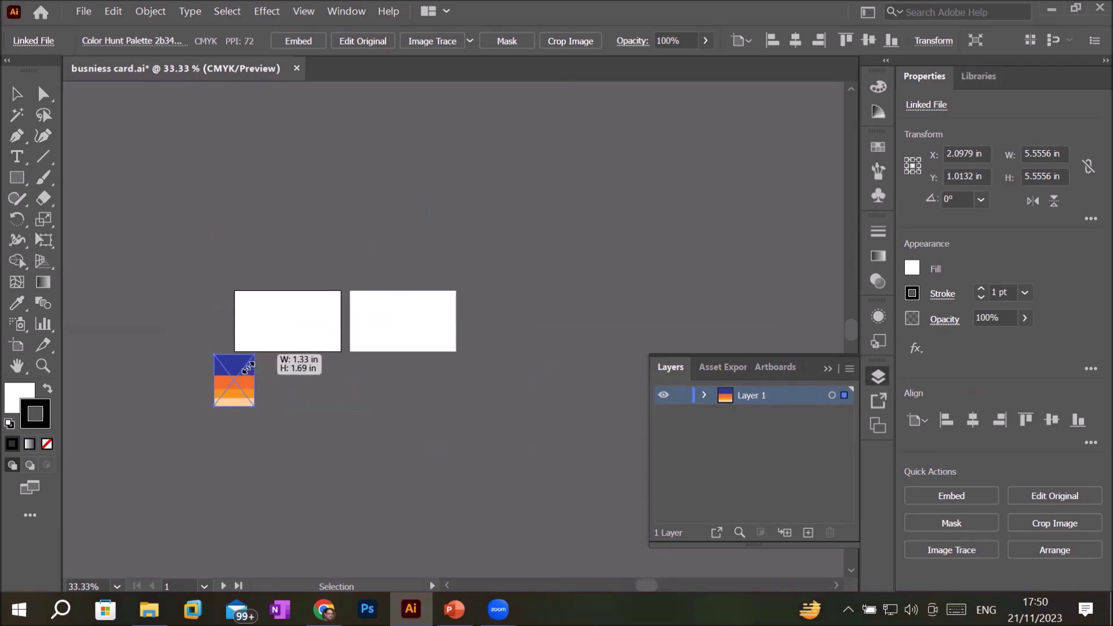
pyautogui.moveTo(237, 389)
pyautogui.mouseDown()
pyautogui.moveTo(435, 324)
pyautogui.moveTo(420, 320)
pyautogui.mouseUp()
pyautogui.scroll(2, 339, 316)
pyautogui.scroll(1, 340, 316)
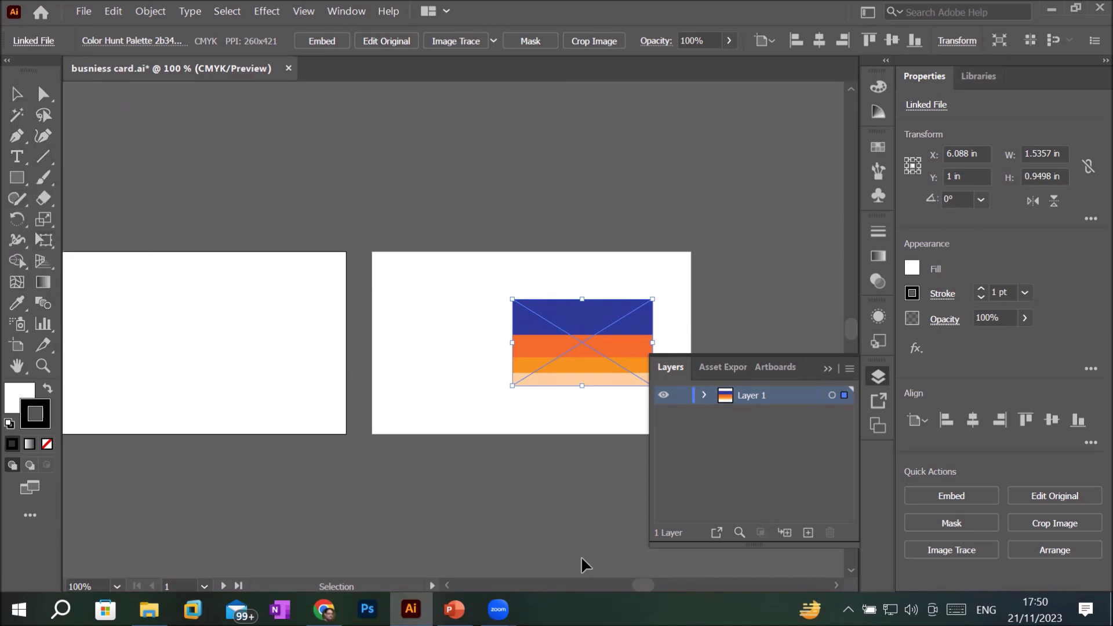
pyautogui.moveTo(454, 610)
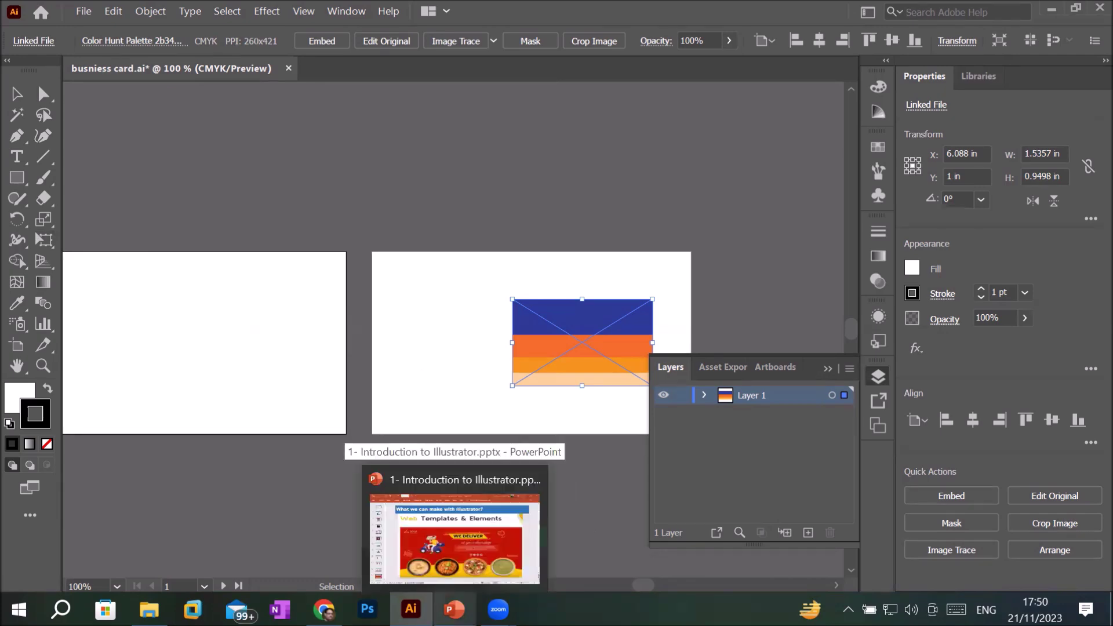
pyautogui.moveTo(454, 537)
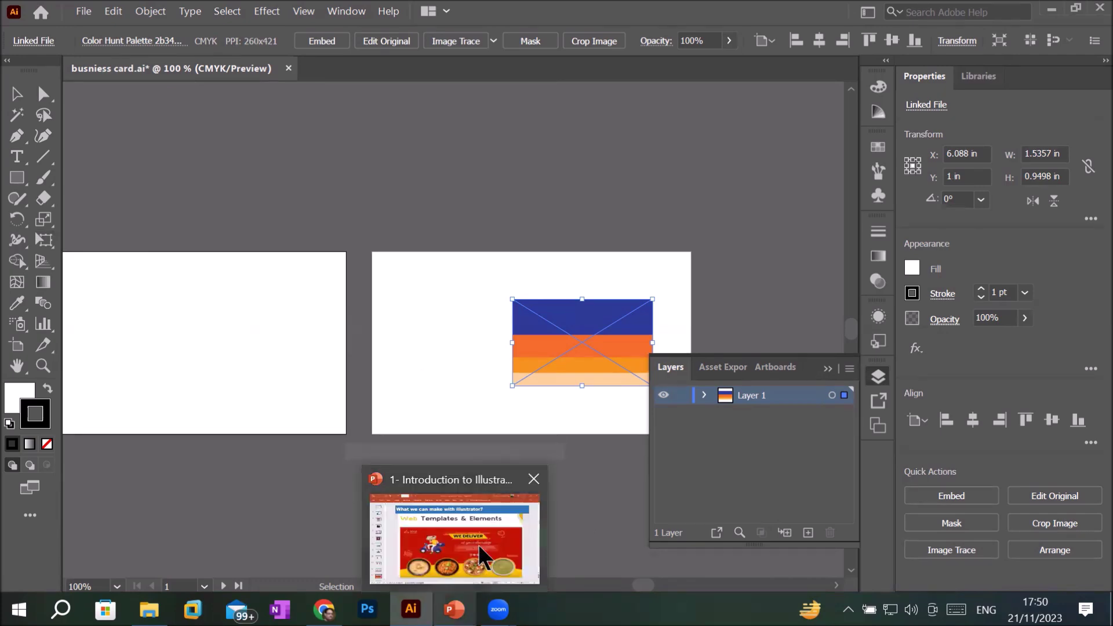
pyautogui.click(484, 558)
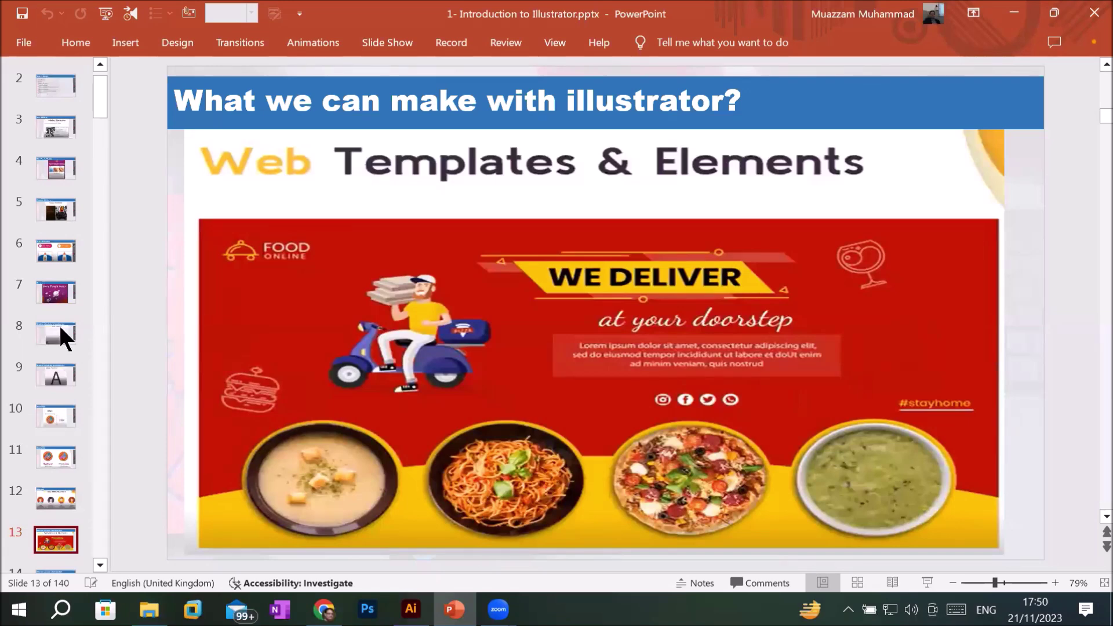
# Step: Scroll the slide pane and advance through slide 14 (UI Elements) to slide 15 (Infographic Template)
pyautogui.click(98, 565)
pyautogui.click(99, 564)
pyautogui.click(98, 564)
pyautogui.click(99, 565)
pyautogui.click(99, 565)
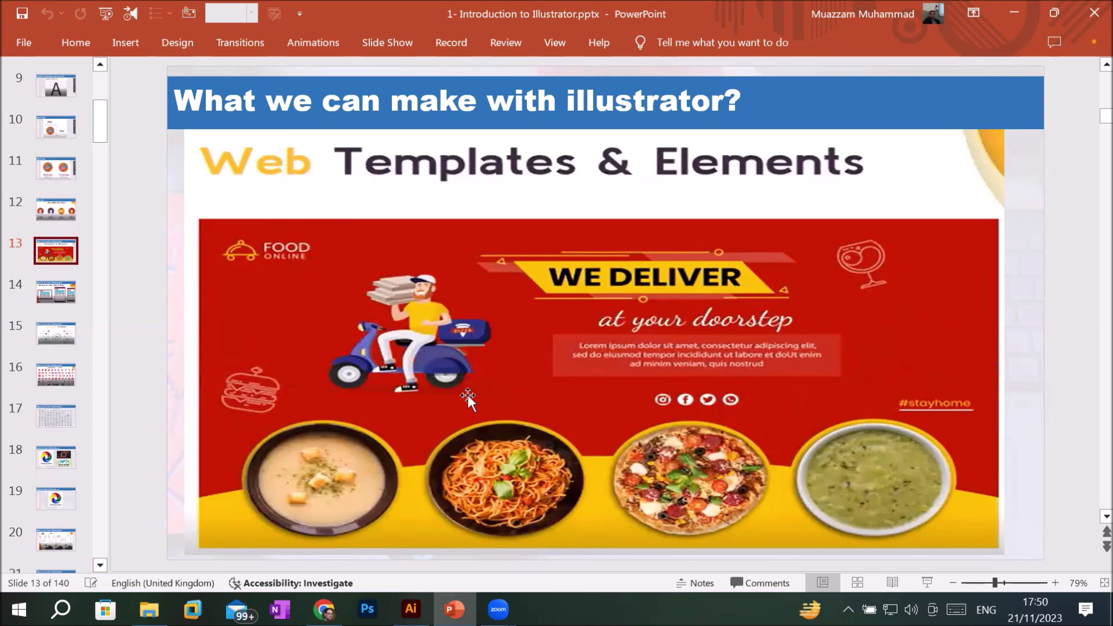
pyautogui.click(48, 293)
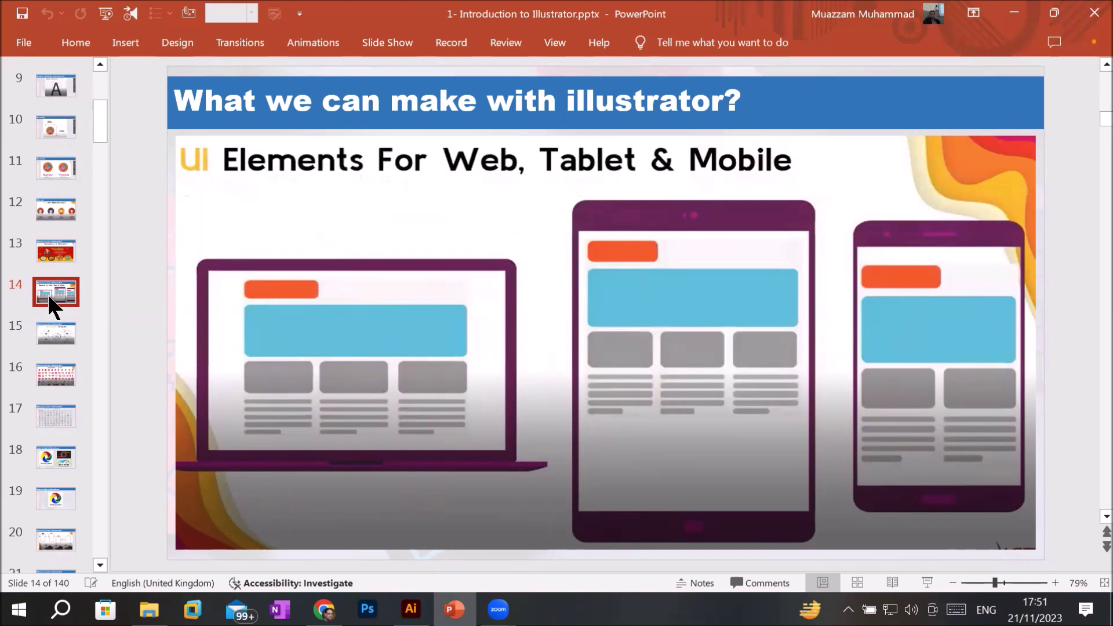
pyautogui.click(51, 331)
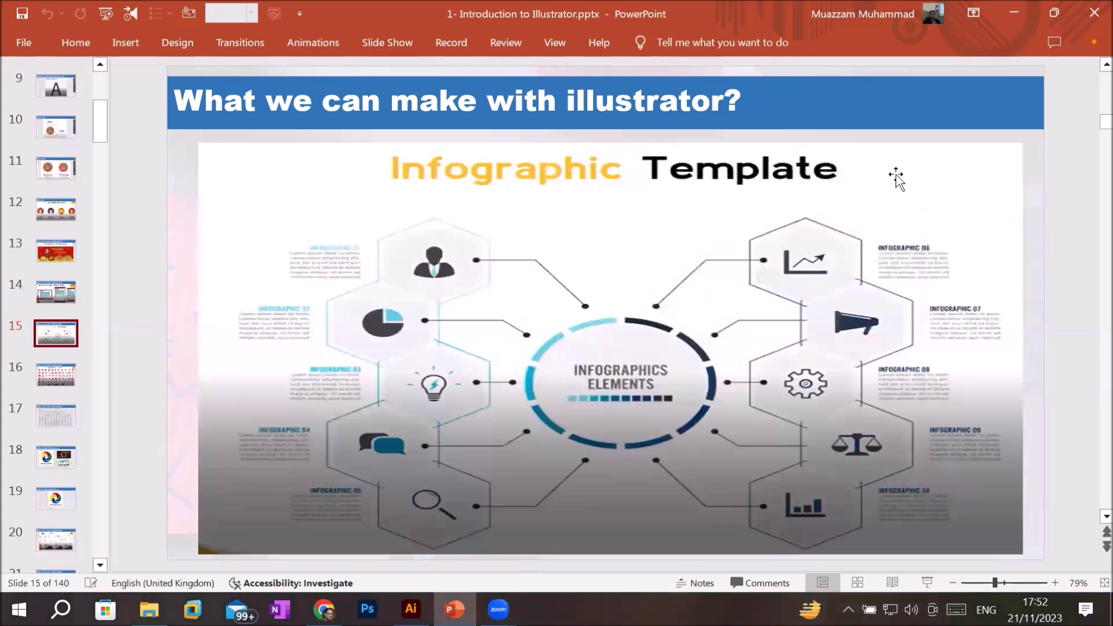
# Step: Display slide 16 showing the Diagrams & icons collection
pyautogui.click(51, 375)
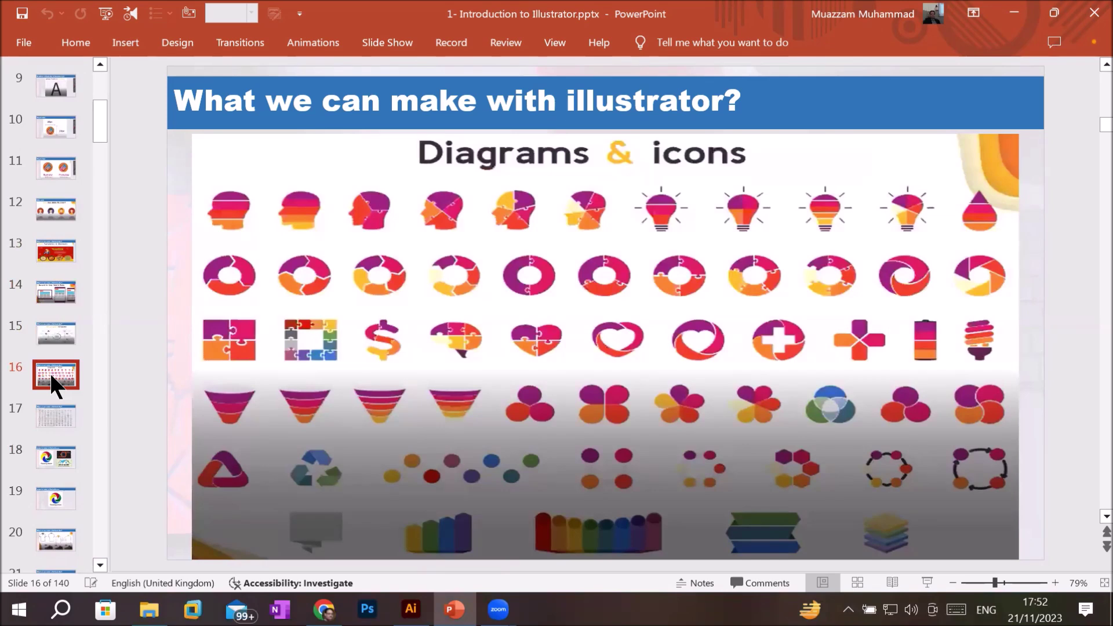
# Step: Page through slides 17–20: mobile app icons, the logo slides, then shirt and sneaker mockups
pyautogui.click(63, 416)
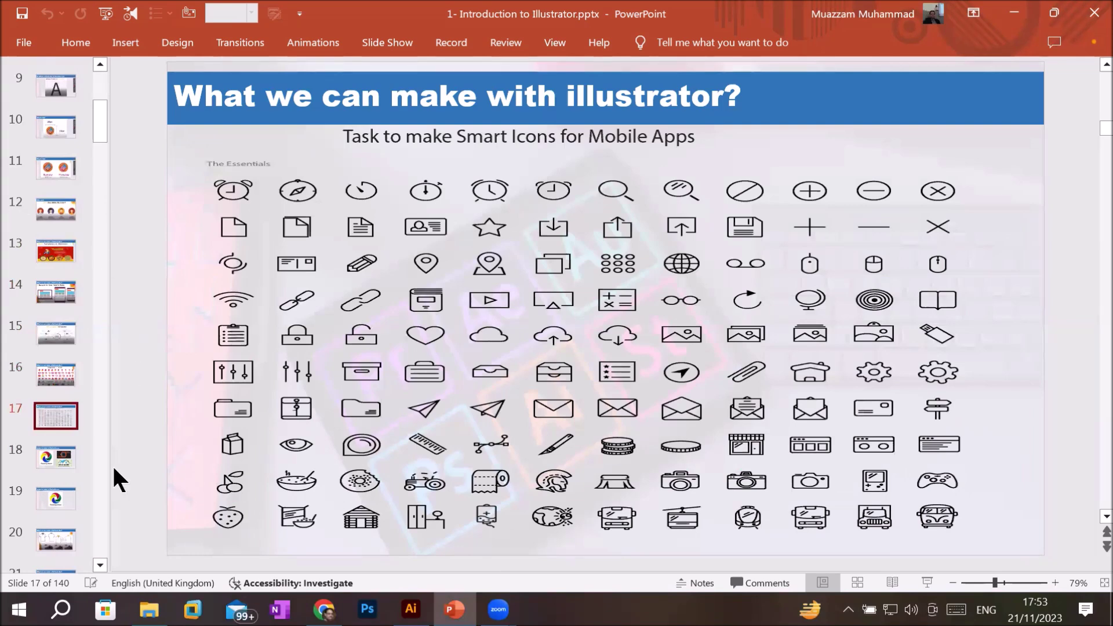
pyautogui.click(61, 456)
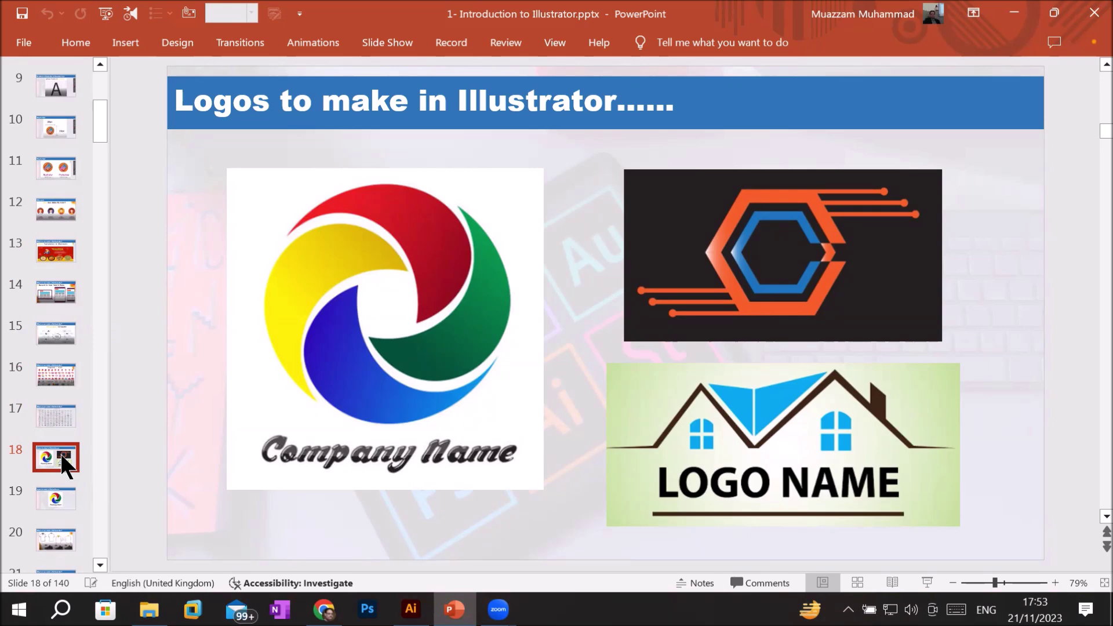
pyautogui.click(56, 505)
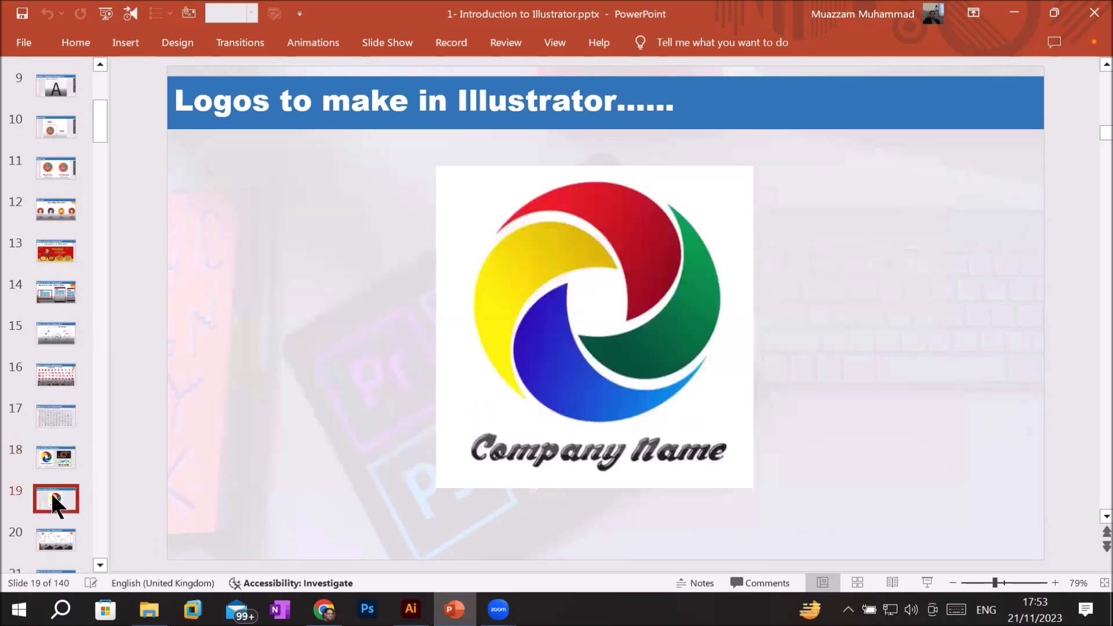
pyautogui.click(51, 534)
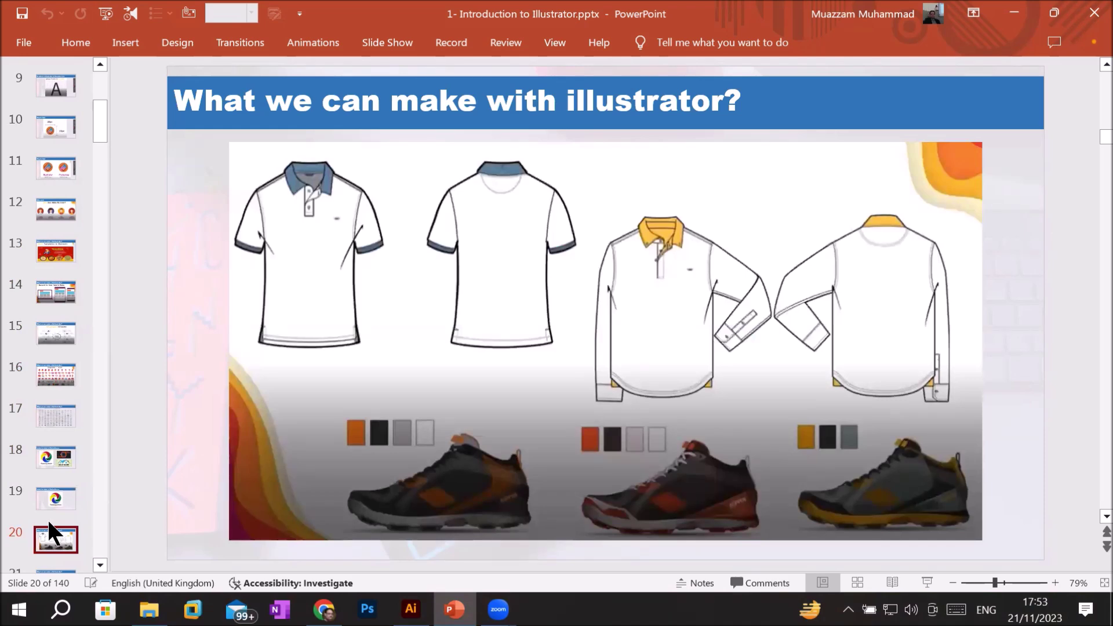
# Step: Scroll the thumbnail pane down and show slide 21, the 'Can Draw Maps' world map
pyautogui.click(100, 564)
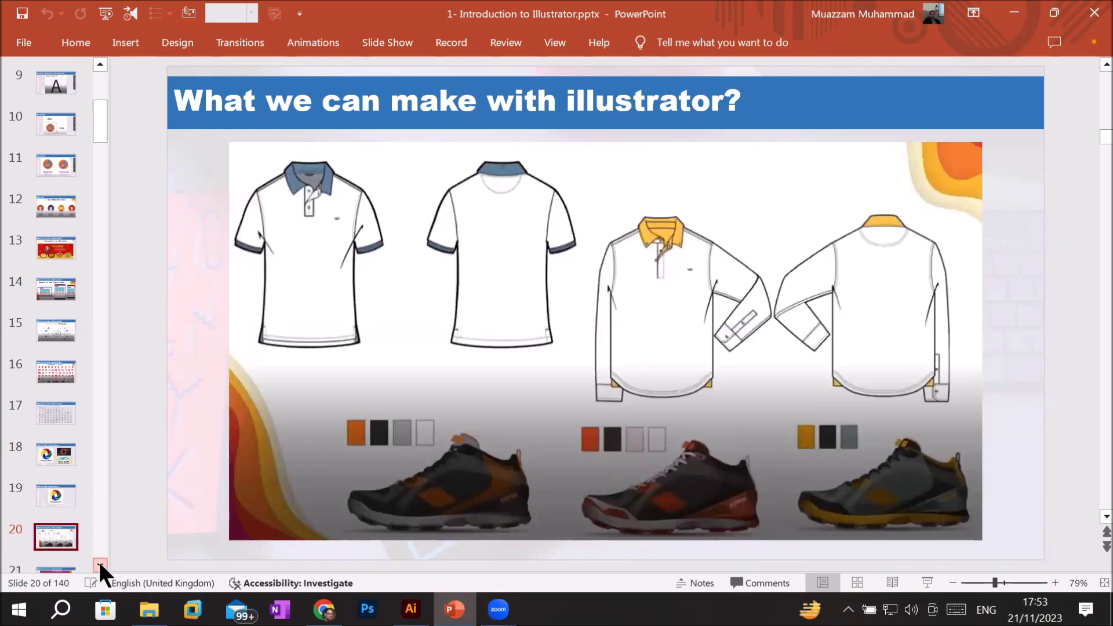
pyautogui.moveTo(100, 566); pyautogui.dragTo(100, 566)
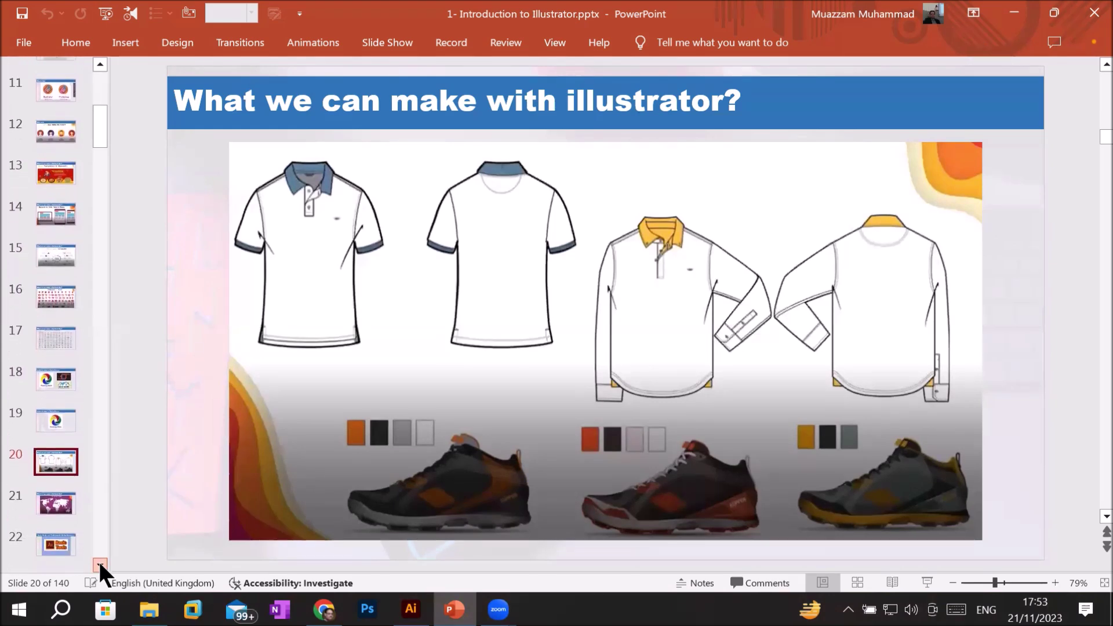
pyautogui.moveTo(100, 564); pyautogui.dragTo(127, 499)
pyautogui.click(52, 345)
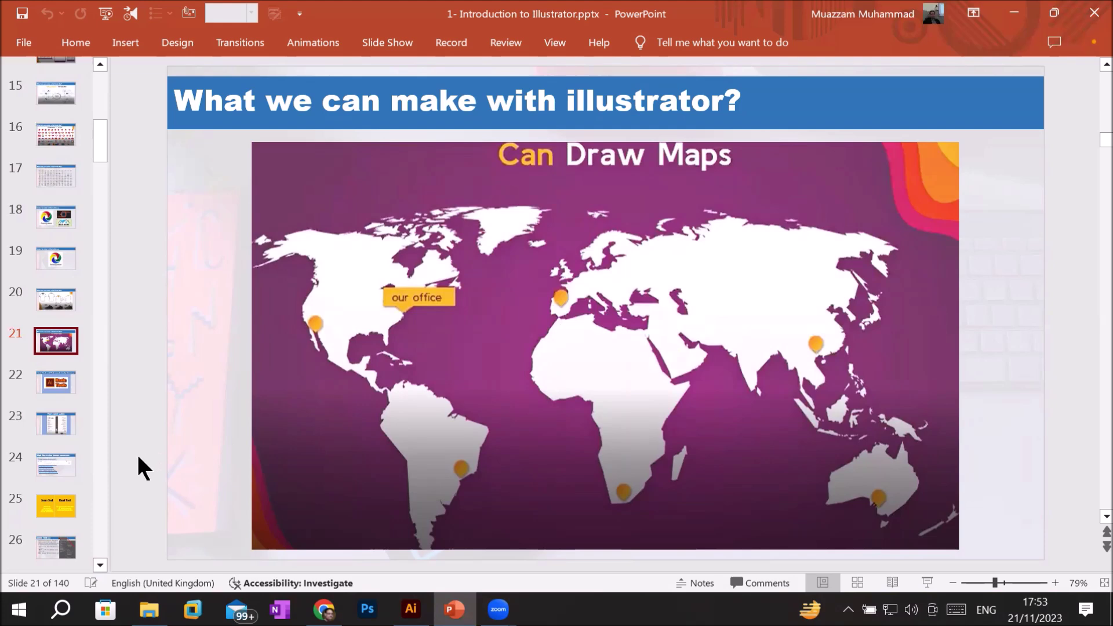
# Step: Display slide 22 with the Ai Basic Tools graphic
pyautogui.click(64, 381)
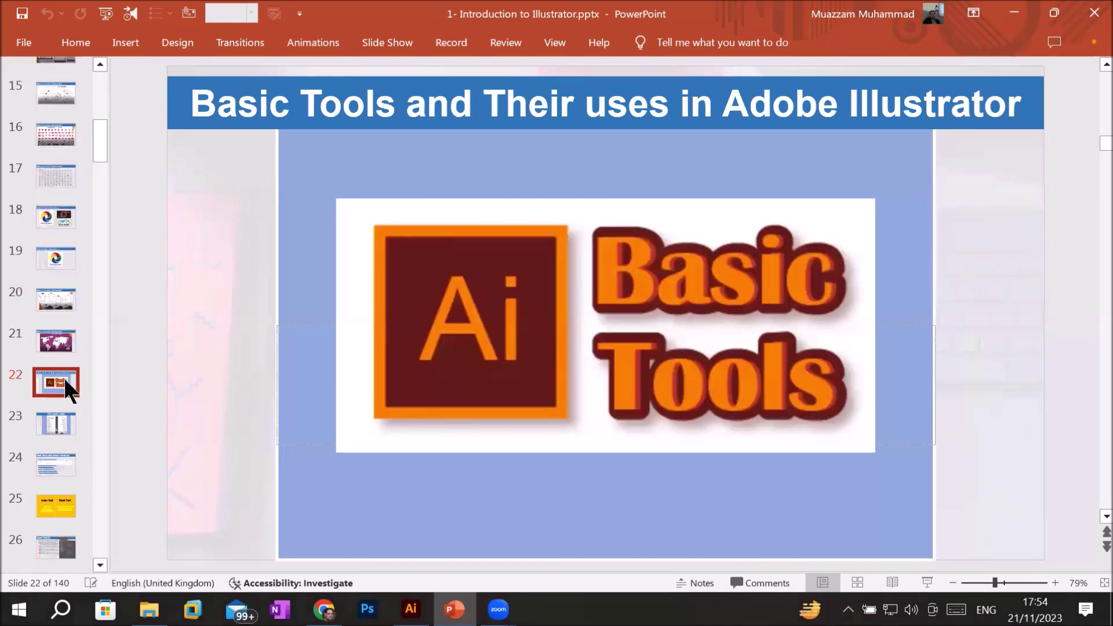
# Step: Step through the Tool panel guide to slide 24, listing High Resolution Image resources
pyautogui.click(54, 415)
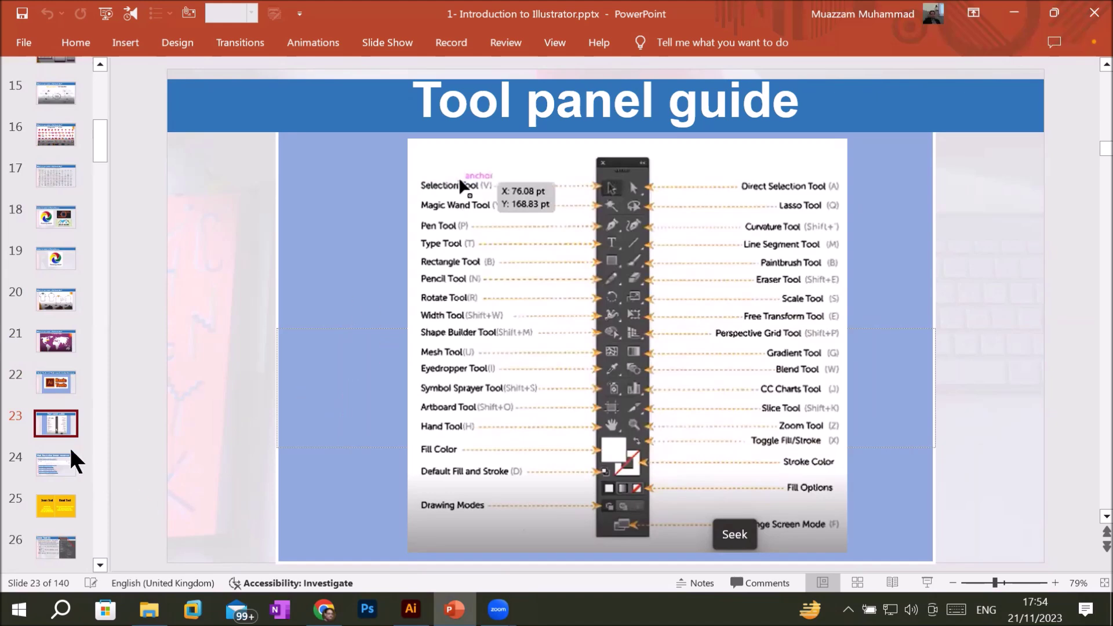
pyautogui.click(56, 476)
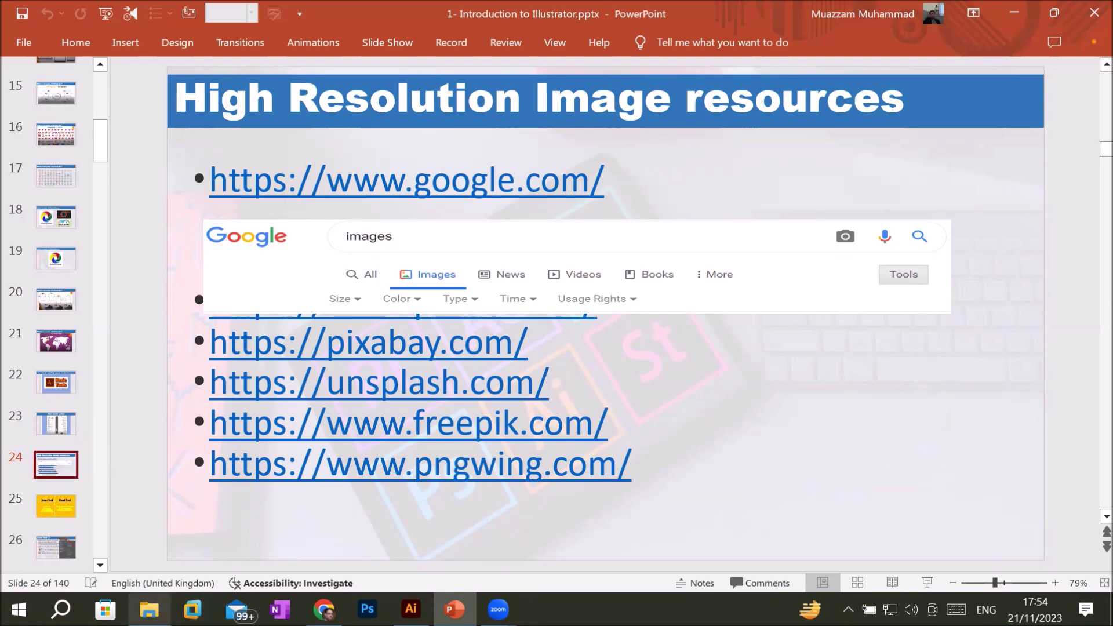
# Step: In File Explorer, go via This PC and Local Disk (D:) into D:\_Graphics\Images
pyautogui.click(149, 609)
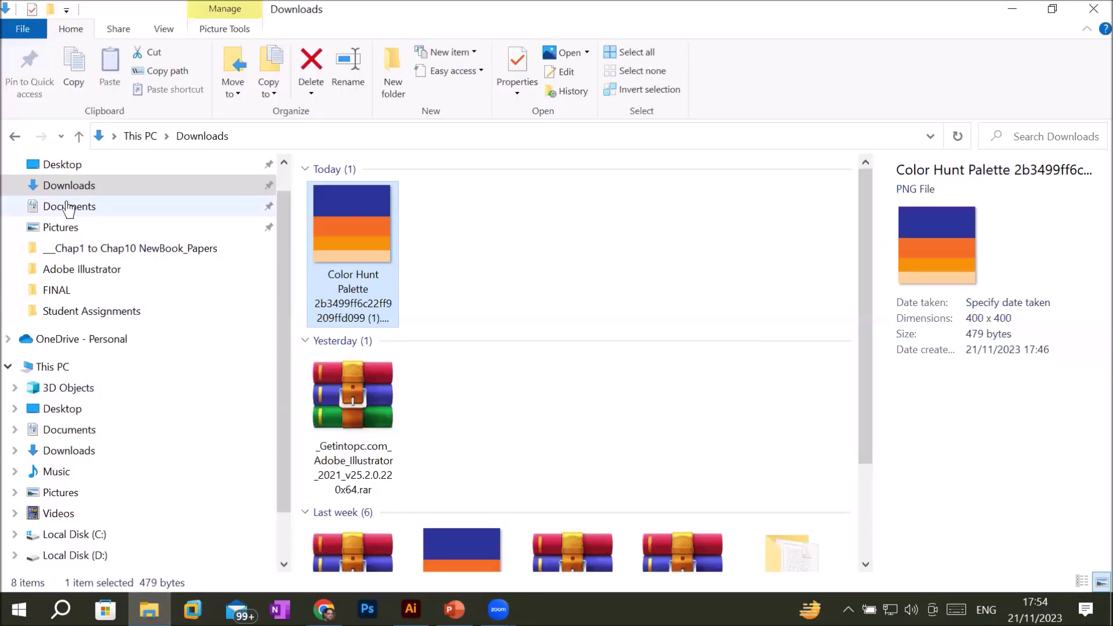
pyautogui.click(103, 366)
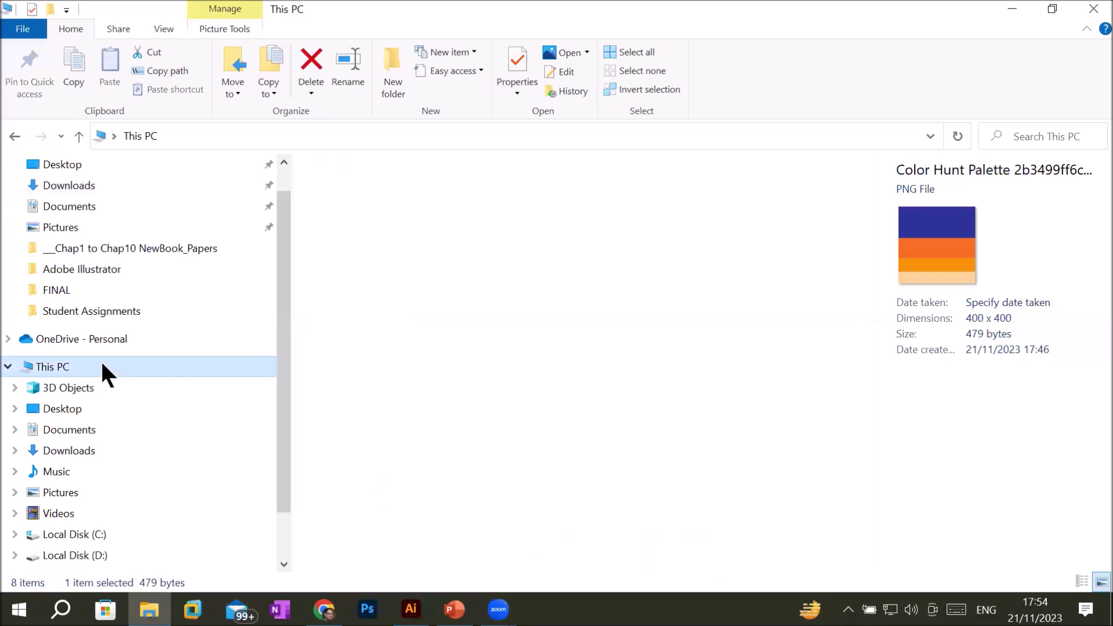
pyautogui.doubleClick(632, 418)
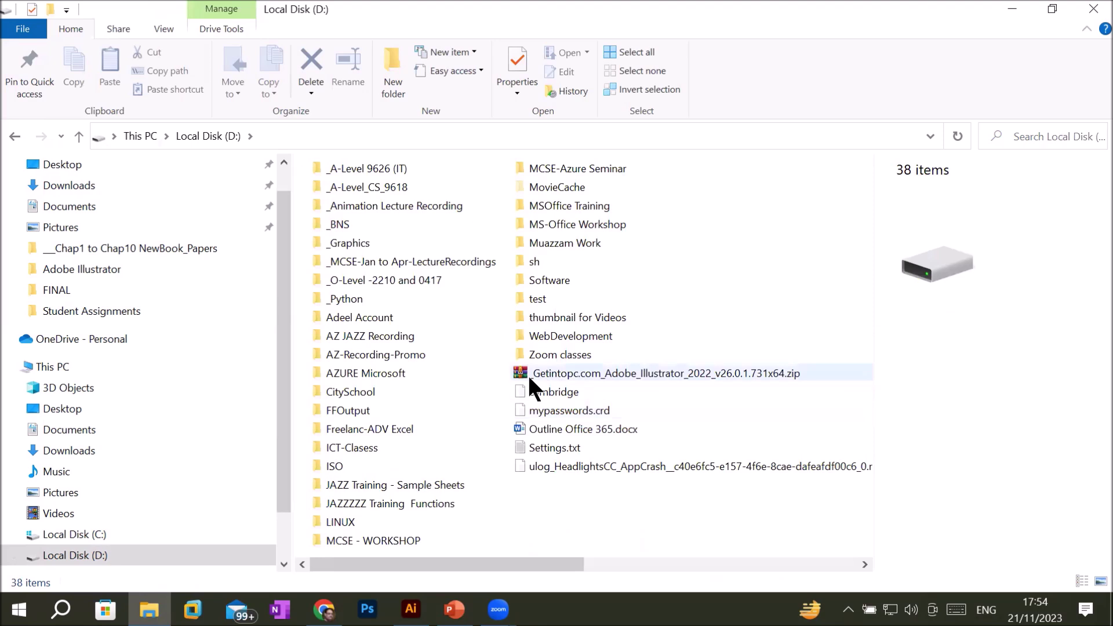
pyautogui.doubleClick(363, 243)
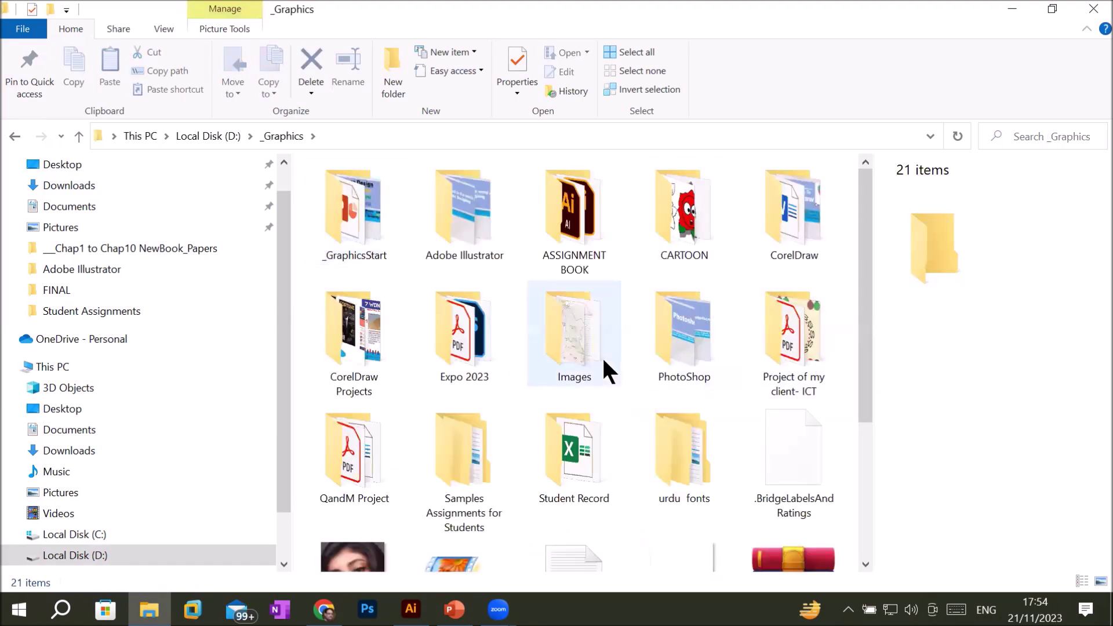
pyautogui.doubleClick(586, 357)
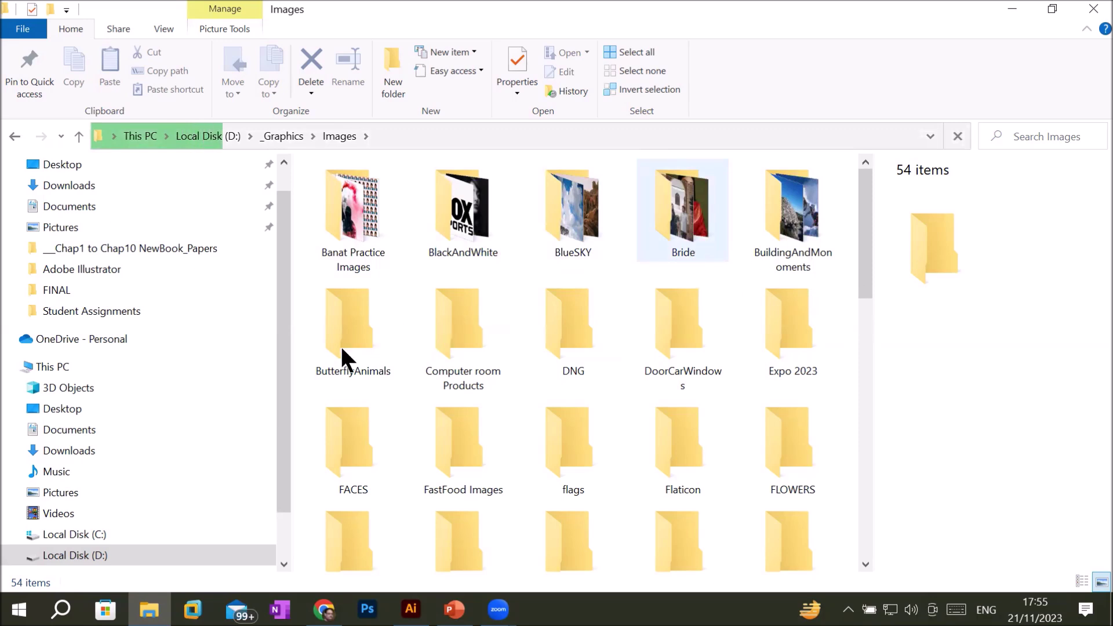
# Step: Browse the Images subfolders from Computer room Products through Fruits and Furniture to LOGO
pyautogui.click(477, 360)
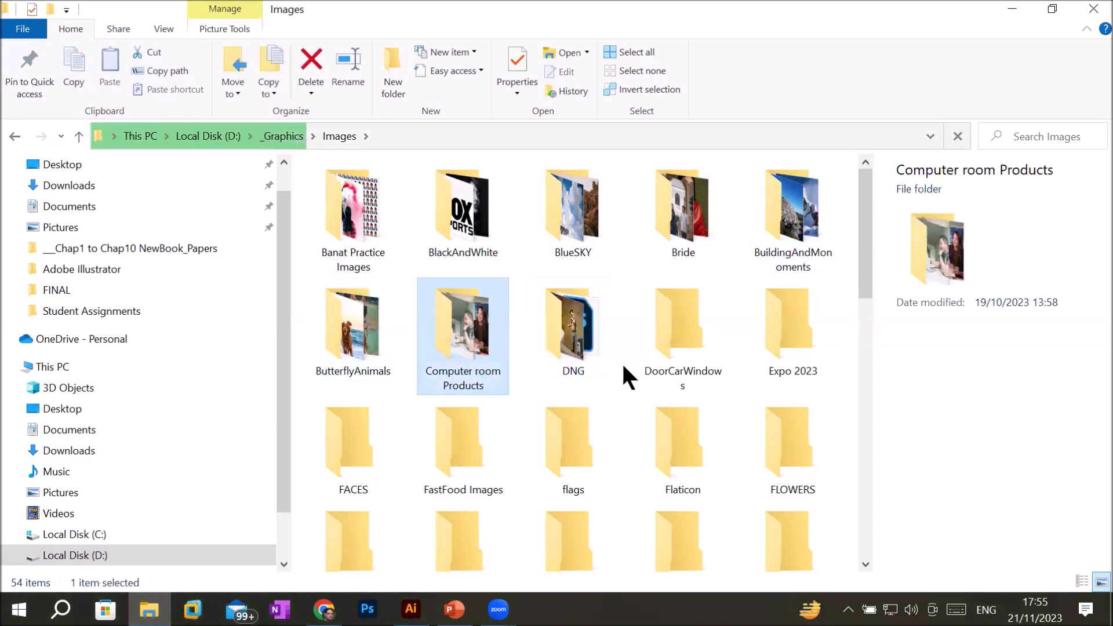
pyautogui.click(682, 364)
pyautogui.scroll(-3, 752, 365)
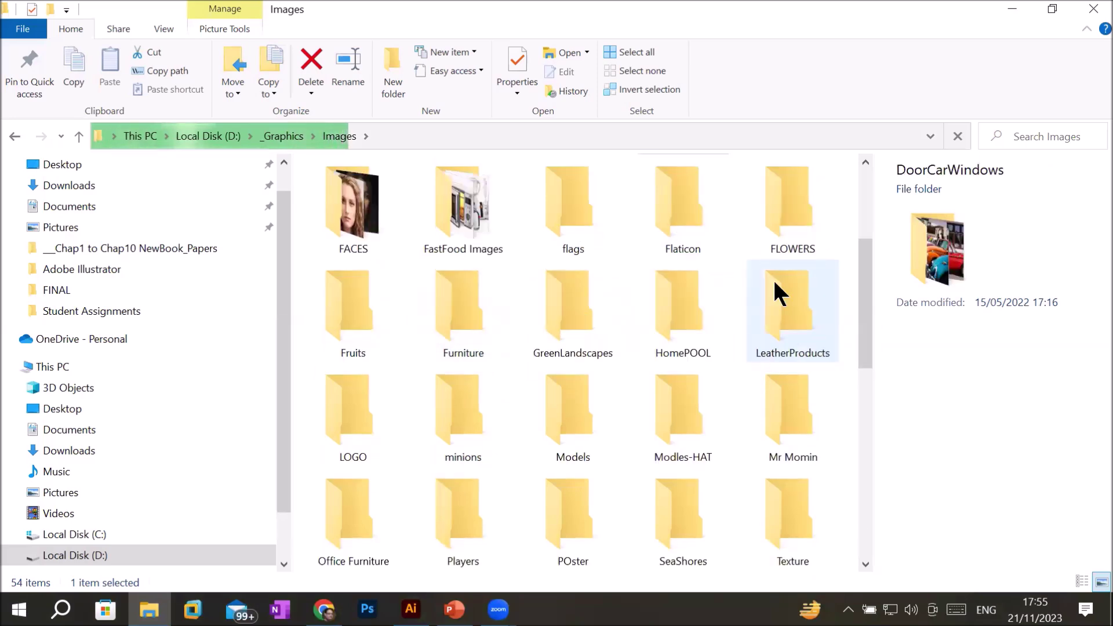
pyautogui.click(347, 353)
pyautogui.click(464, 342)
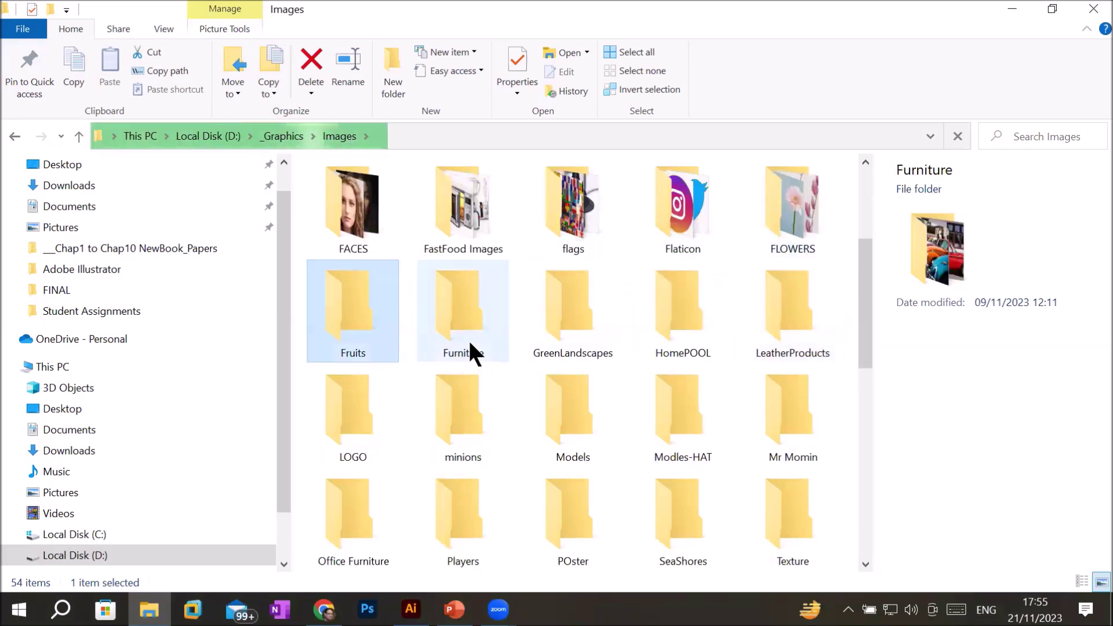
pyautogui.click(550, 338)
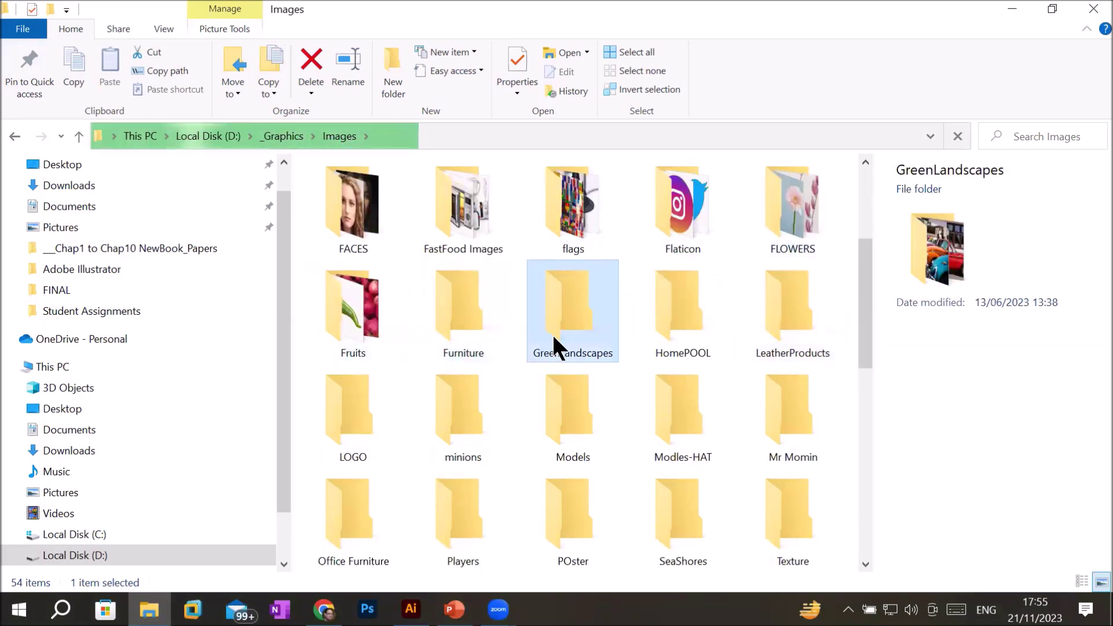
pyautogui.click(704, 352)
pyautogui.click(351, 440)
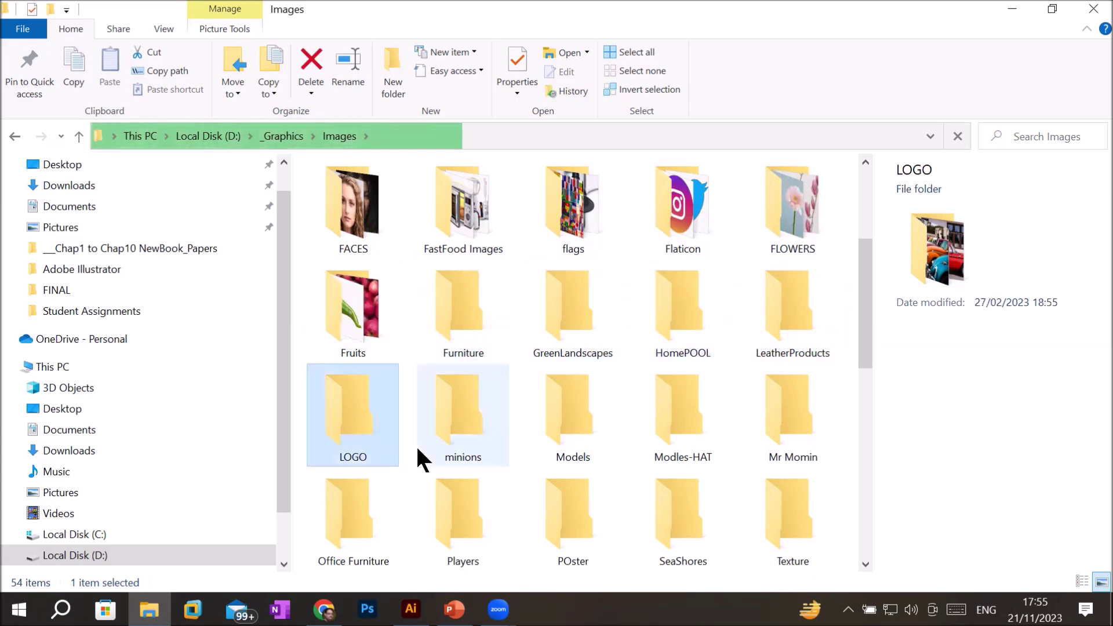
# Step: Scroll further through Office Furniture, Players, SeaShores and Texture, ending on Transparent PNG
pyautogui.scroll(-3, 416, 444)
pyautogui.click(359, 298)
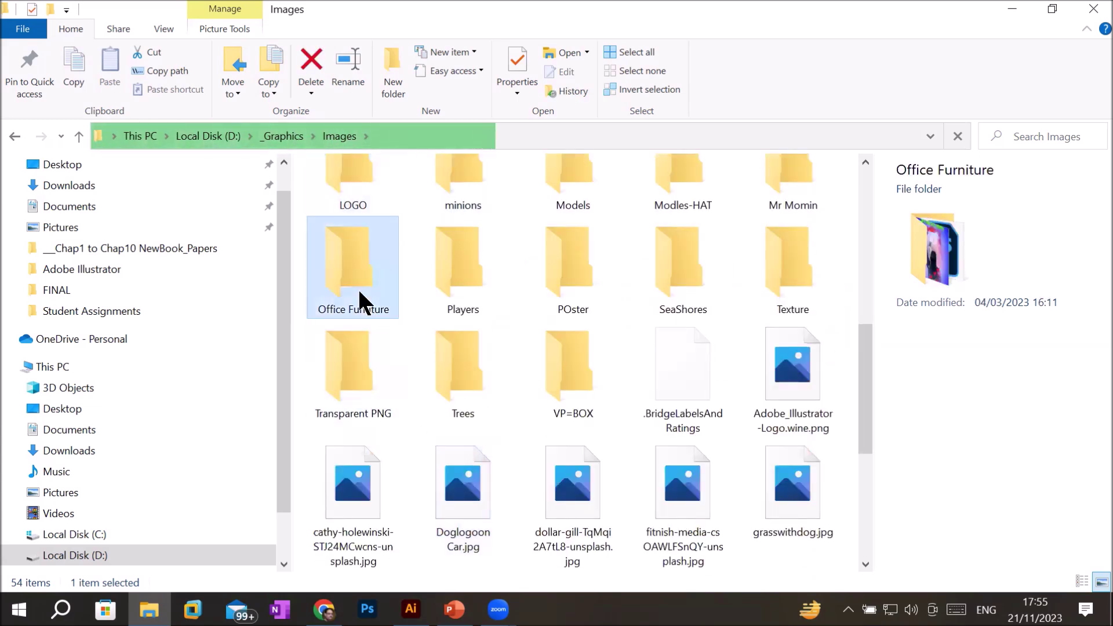
pyautogui.click(454, 281)
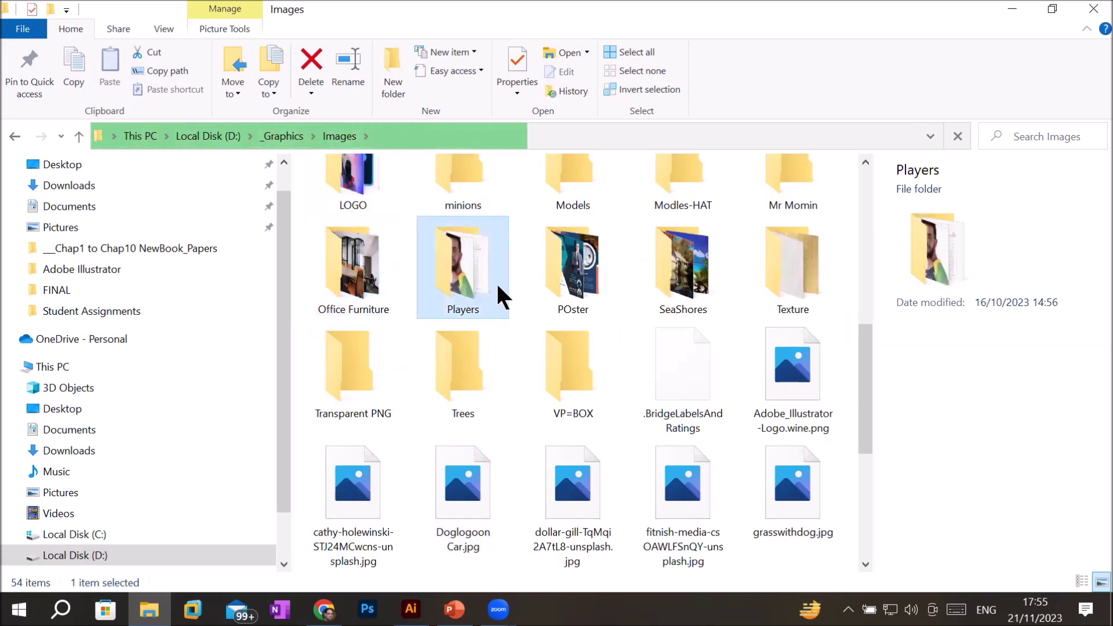
pyautogui.click(691, 301)
pyautogui.click(774, 298)
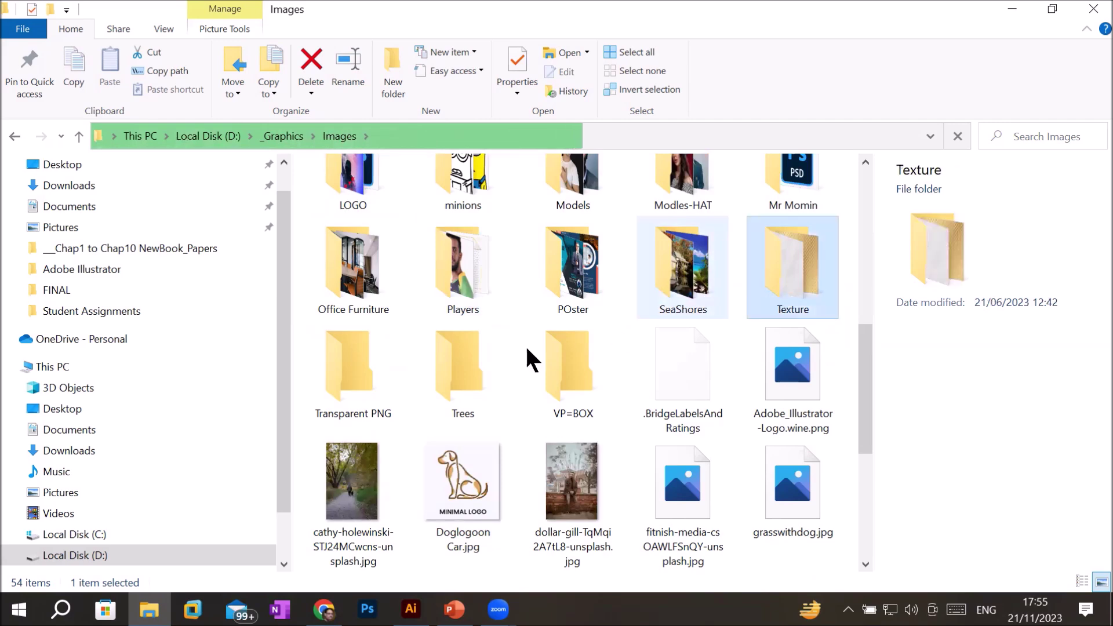
pyautogui.click(339, 388)
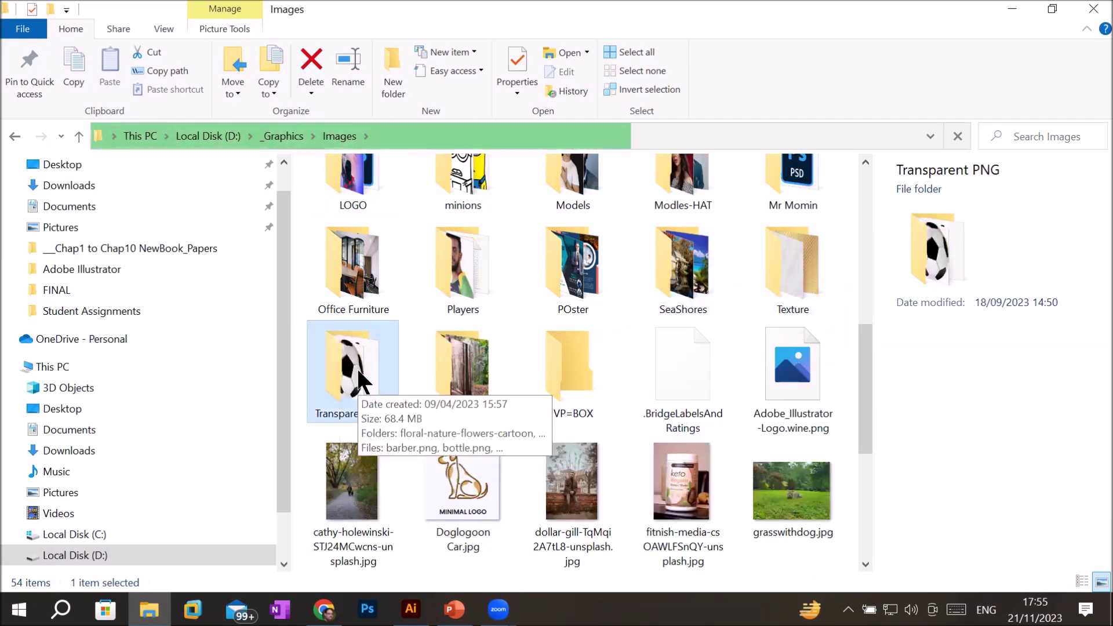
# Step: Browse the 35 images in the Transparent PNG folder, then return to PowerPoint
pyautogui.doubleClick(357, 367)
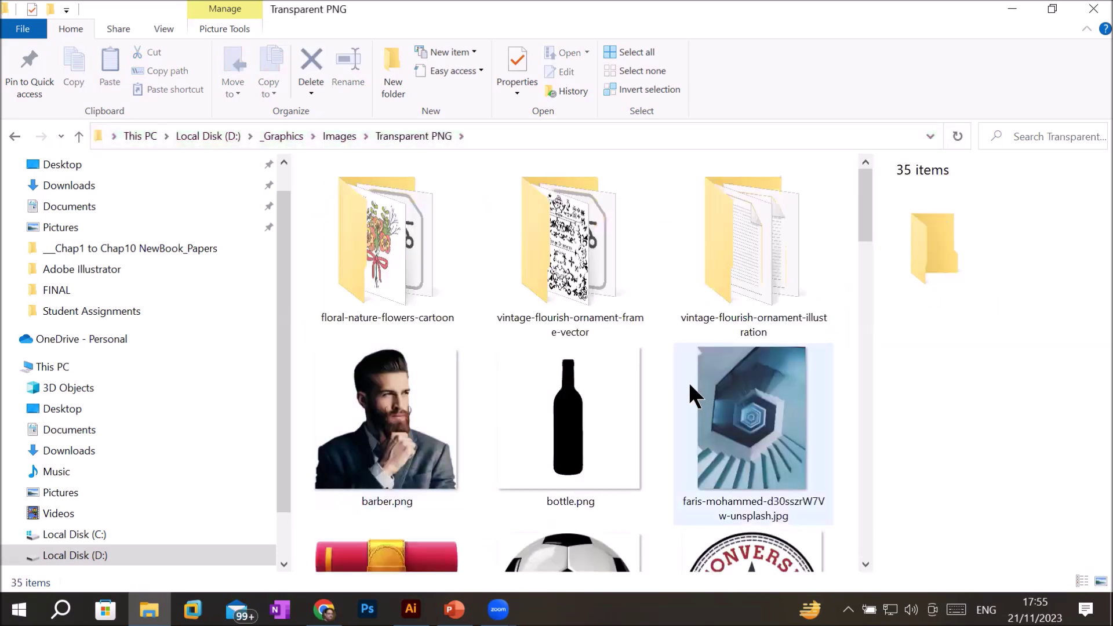
pyautogui.scroll(-5, 696, 388)
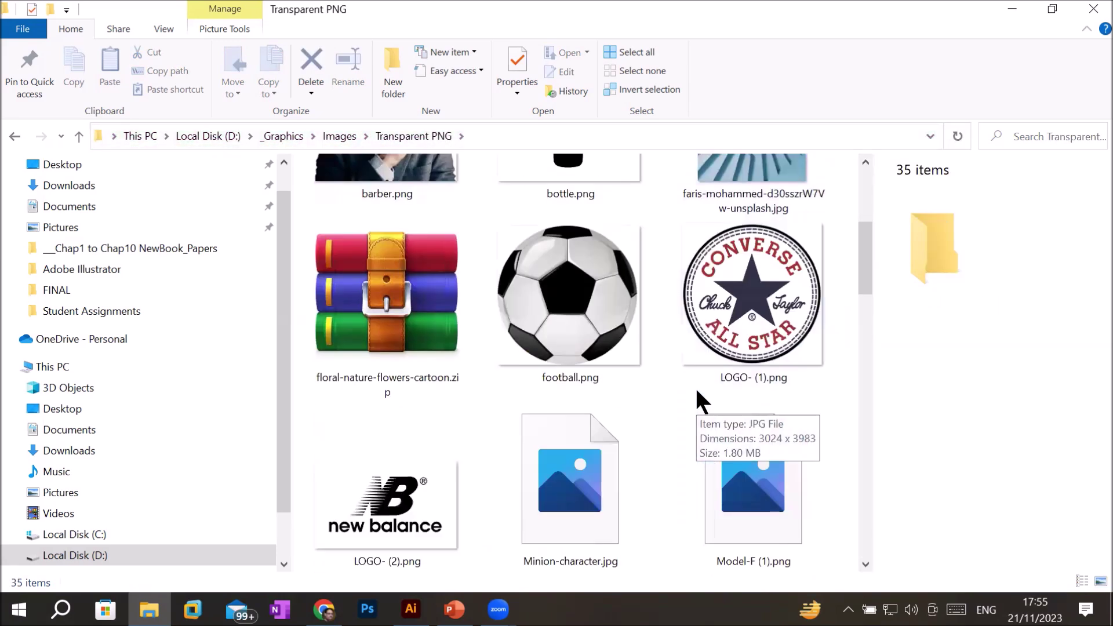
pyautogui.scroll(-5, 695, 386)
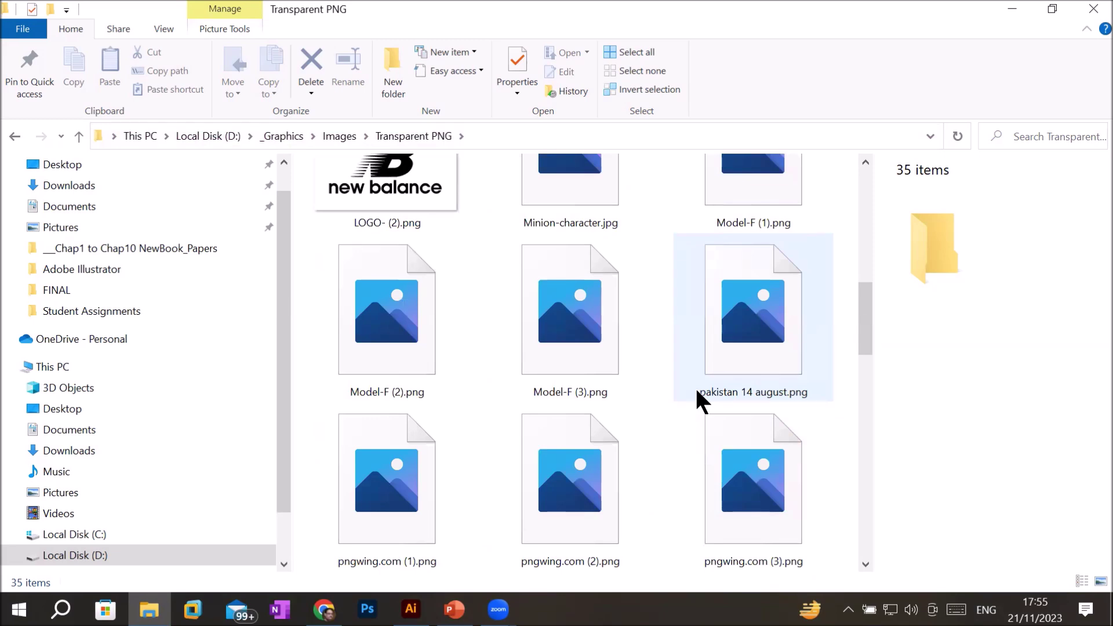
pyautogui.scroll(-2, 695, 386)
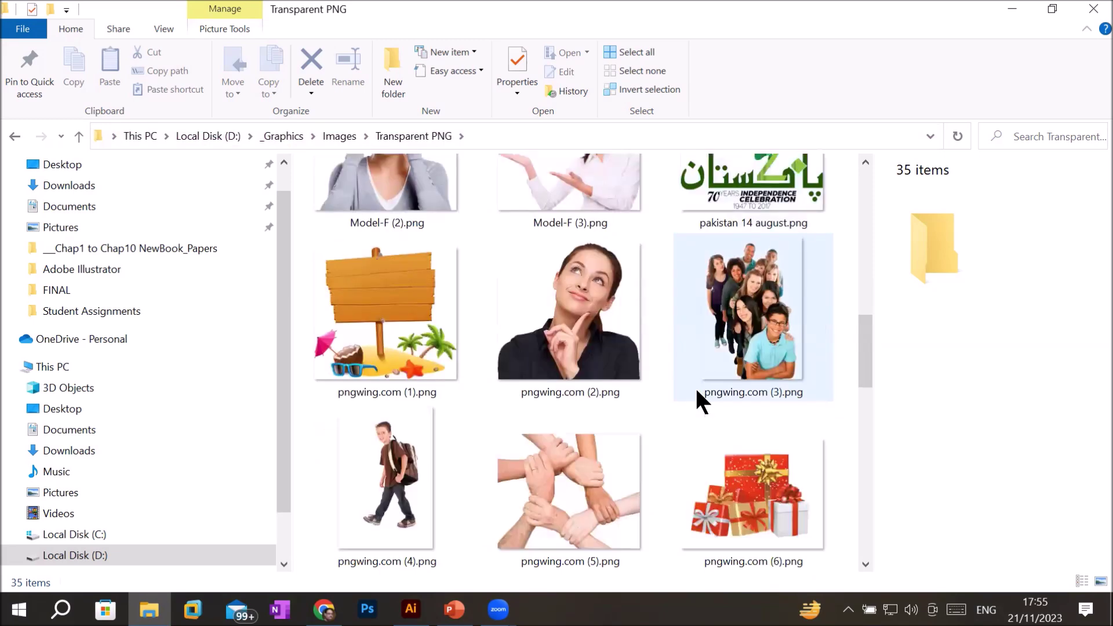
pyautogui.scroll(-4, 695, 386)
pyautogui.scroll(-3, 695, 386)
pyautogui.scroll(1, 695, 388)
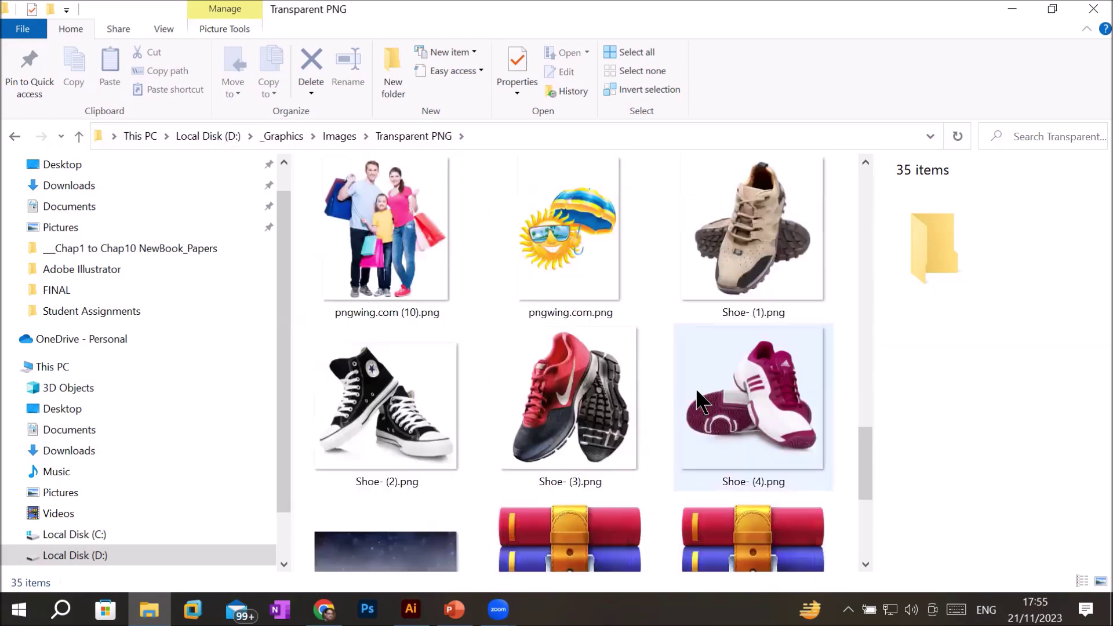
pyautogui.scroll(1, 698, 390)
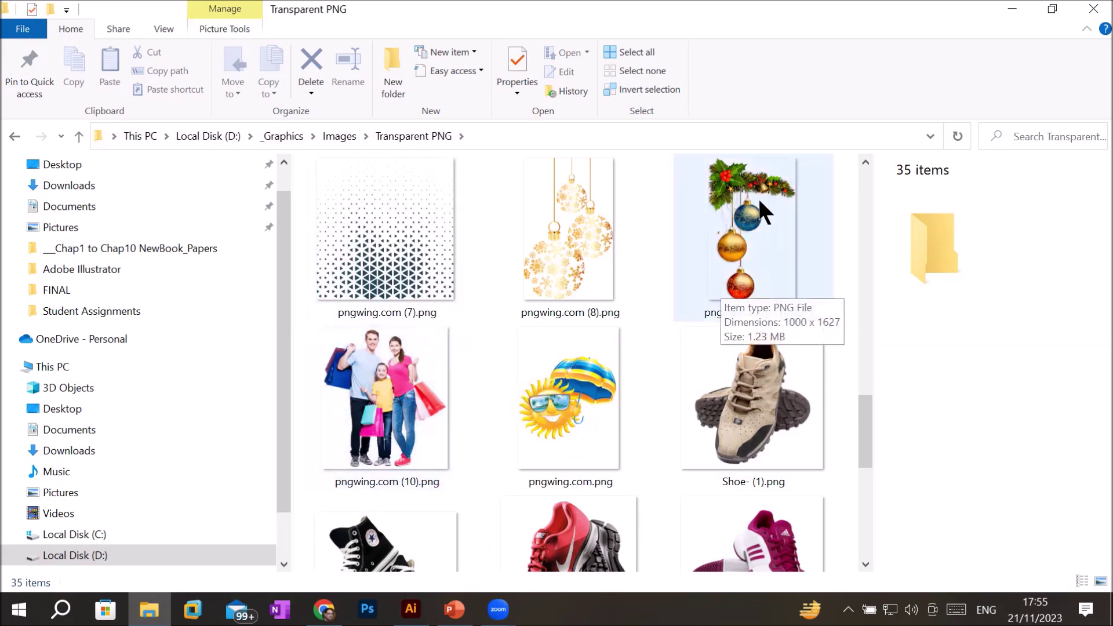
pyautogui.scroll(-3, 763, 249)
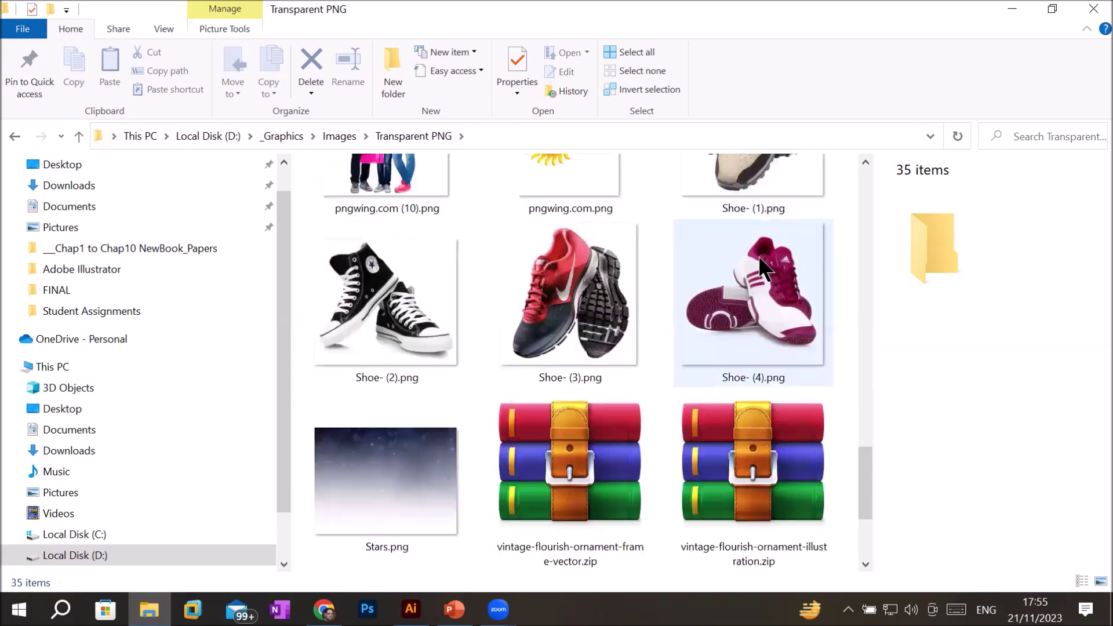
pyautogui.scroll(1, 761, 259)
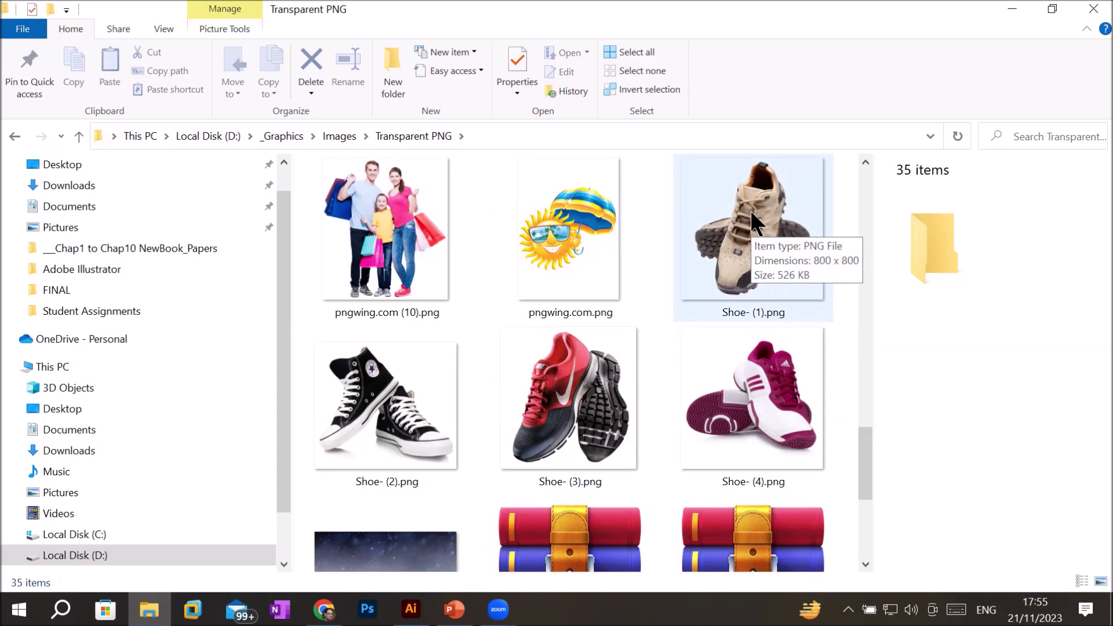
pyautogui.scroll(-3, 540, 343)
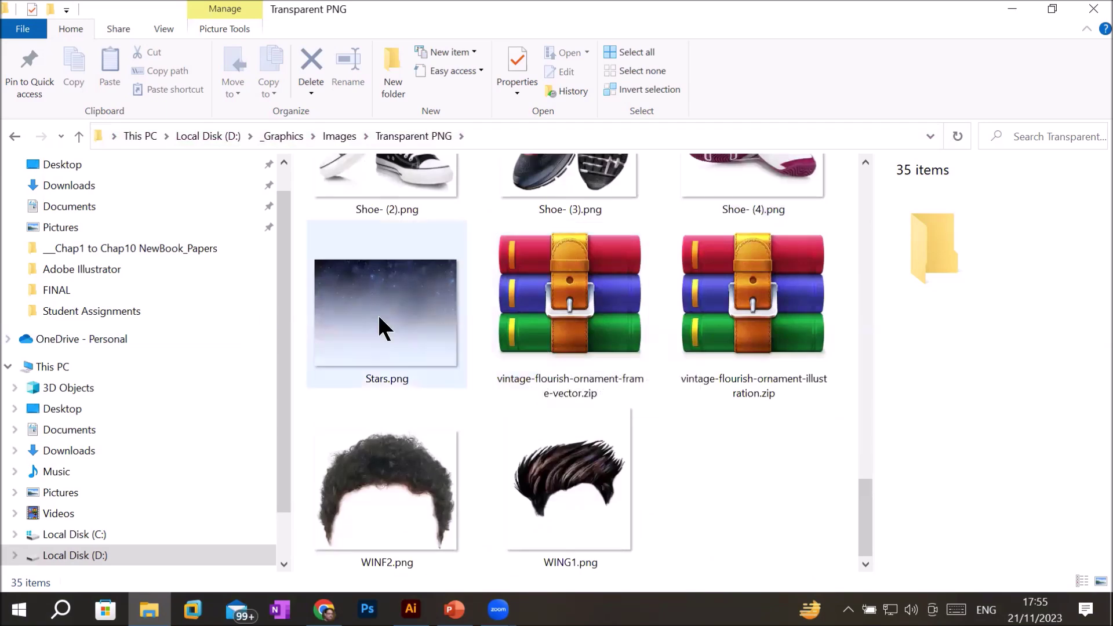
pyautogui.scroll(5, 351, 314)
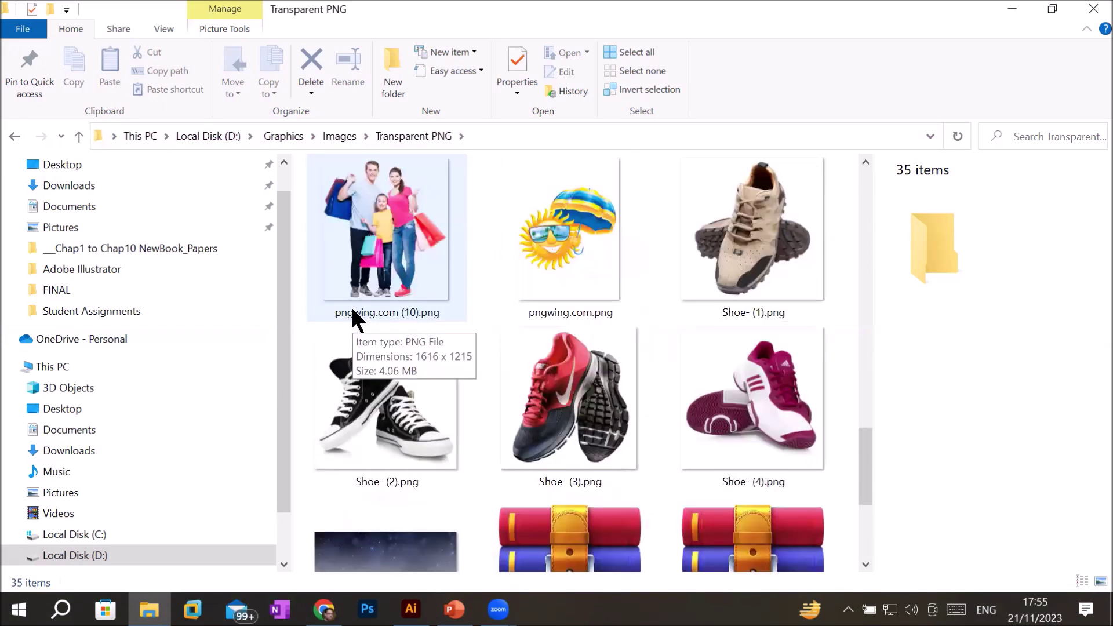
pyautogui.scroll(2, 352, 311)
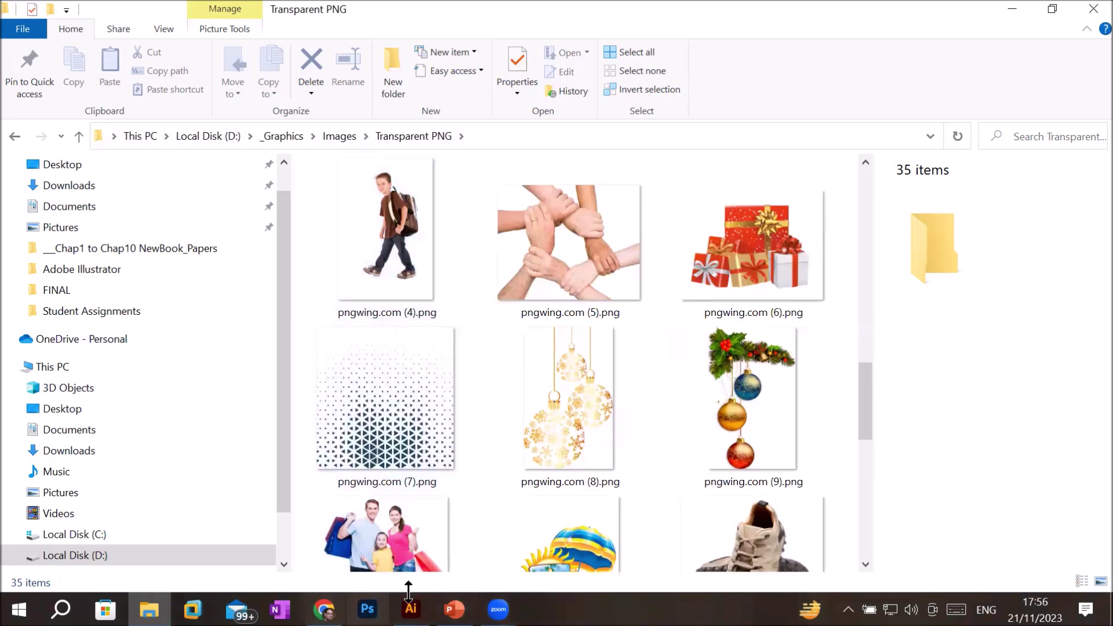
pyautogui.hotkey('alt', 'Tab')
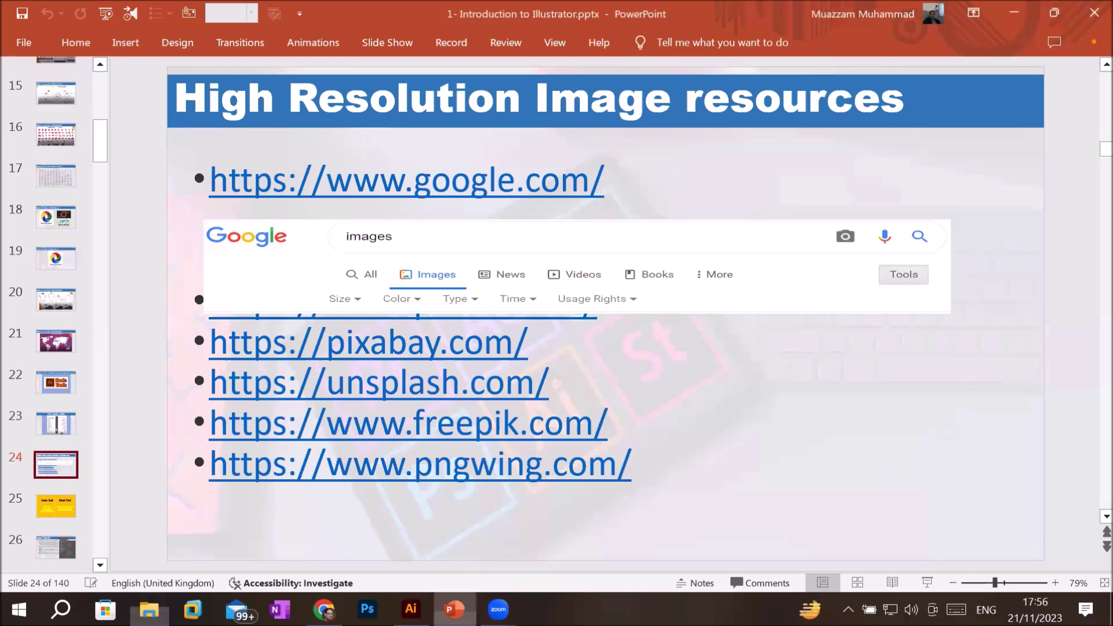
# Step: Point out the google.com image resource link on slide 24, then switch to Chrome's Color Hunt page
pyautogui.click(379, 385)
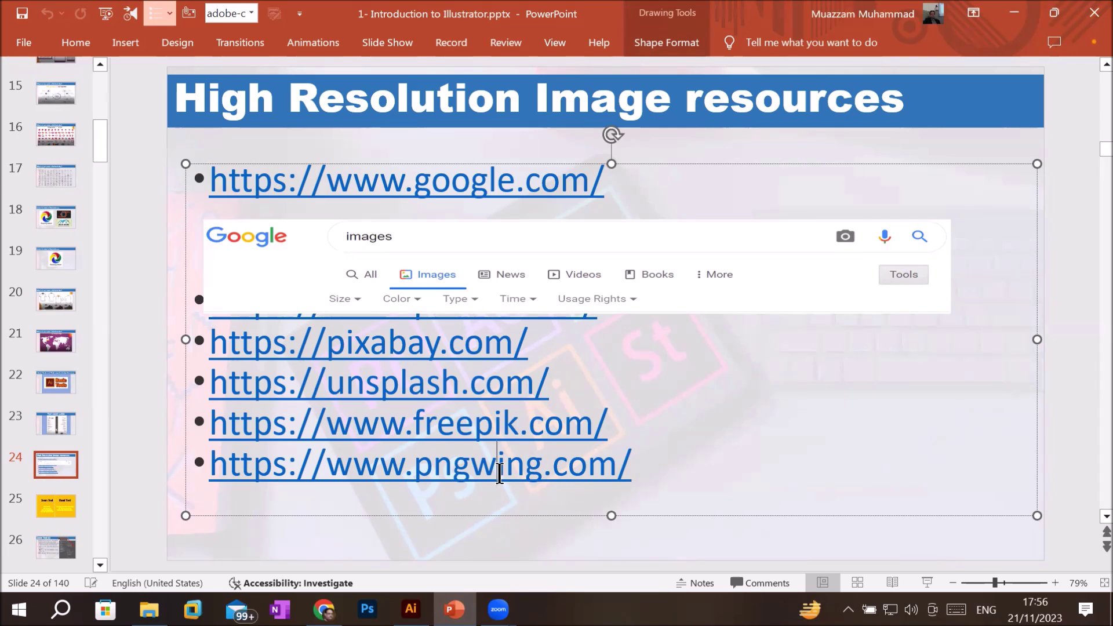
pyautogui.click(447, 179)
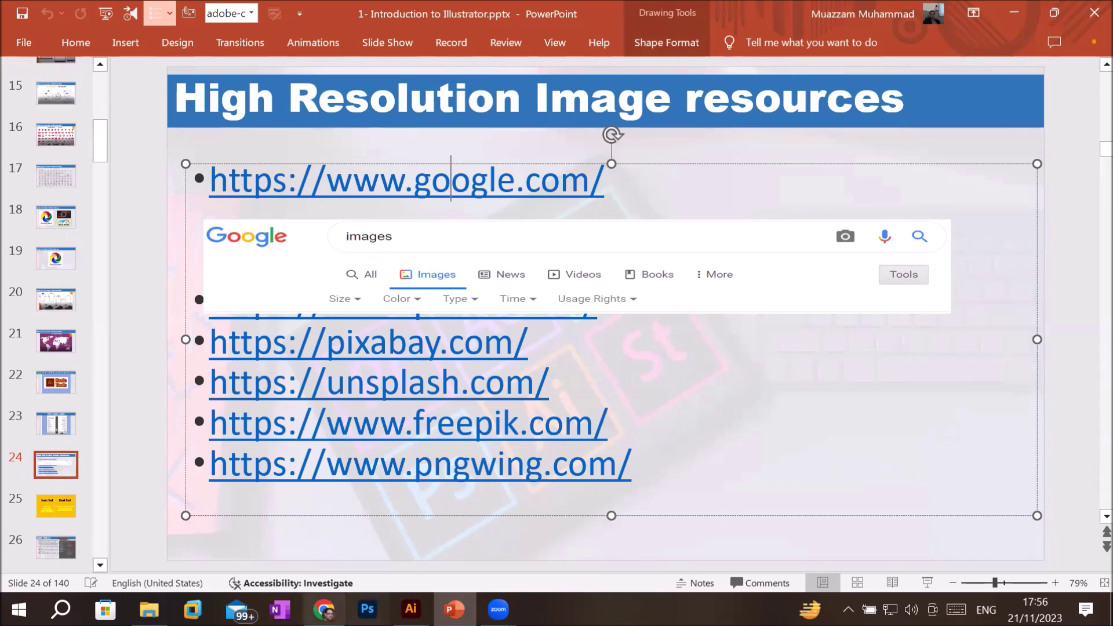
pyautogui.moveTo(323, 609)
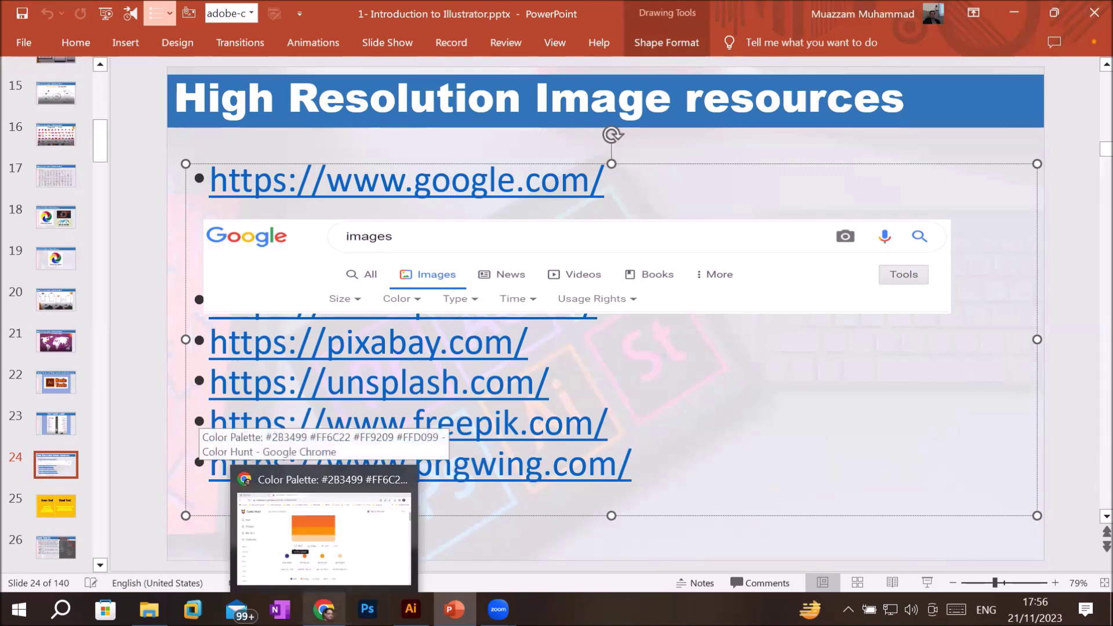
pyautogui.click(348, 521)
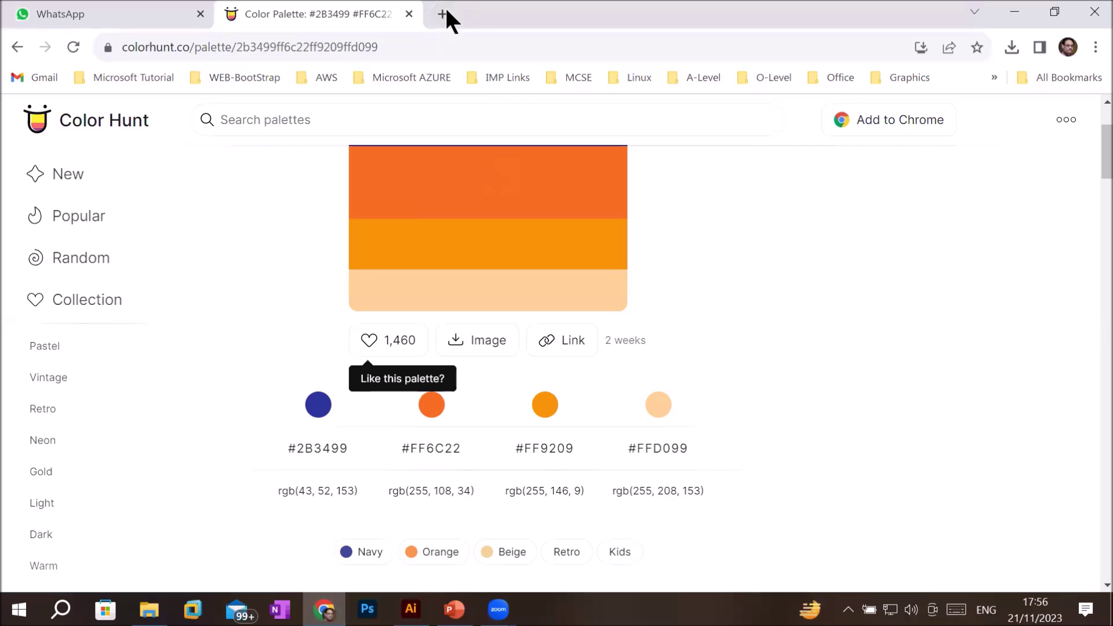
# Step: Open Google in a new Chrome tab and search for 'tom and jerry' images
pyautogui.click(443, 14)
pyautogui.click(316, 49)
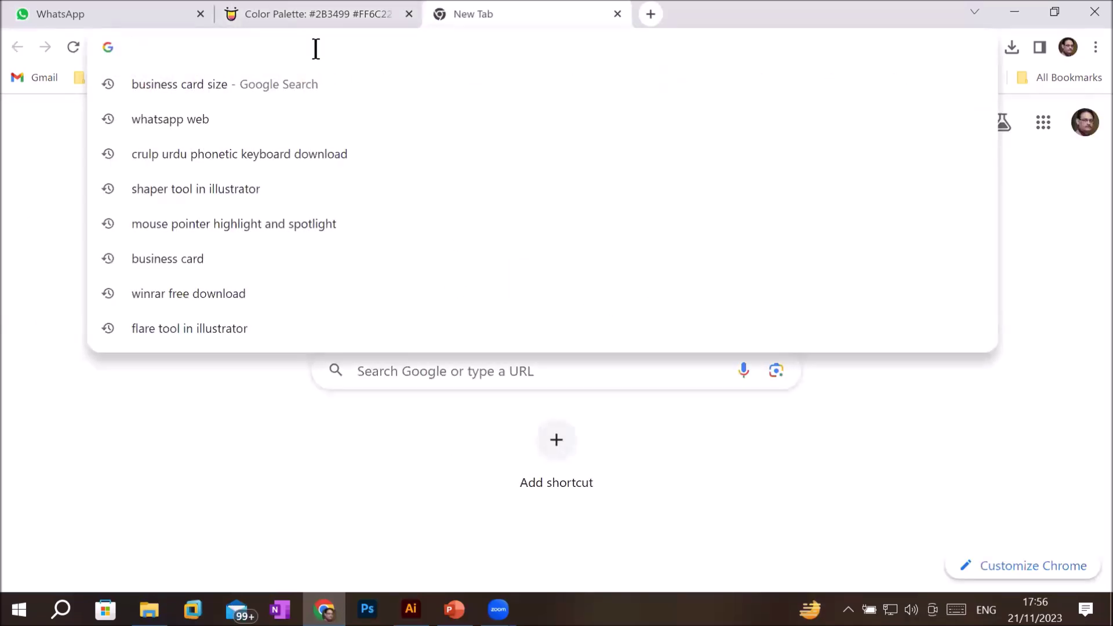
pyautogui.write('goo')
pyautogui.press('Return')
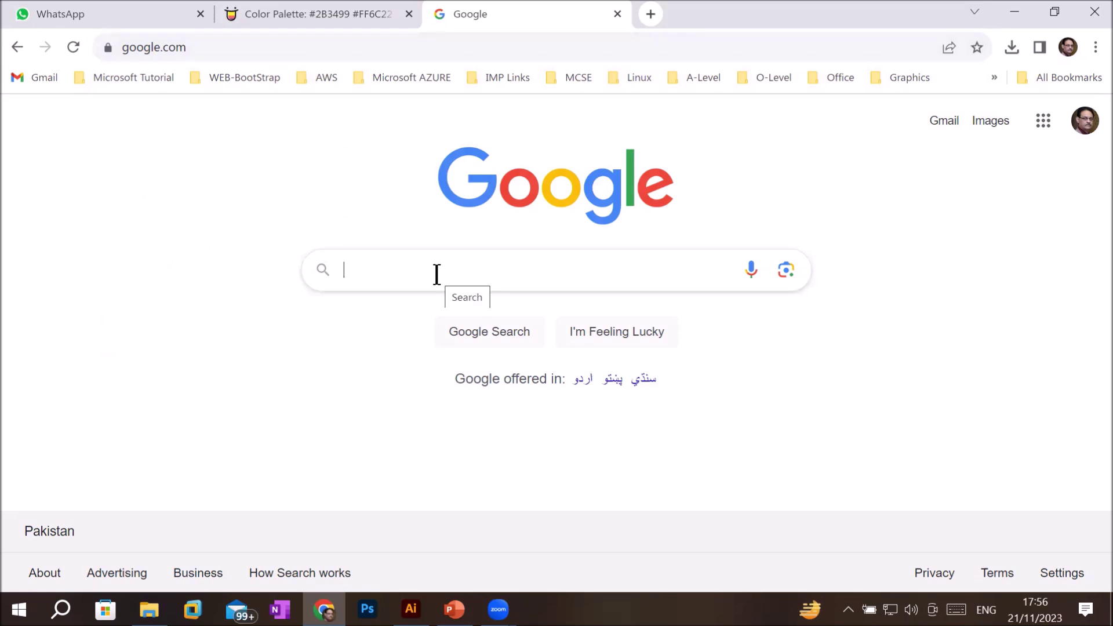
pyautogui.write('tom ')
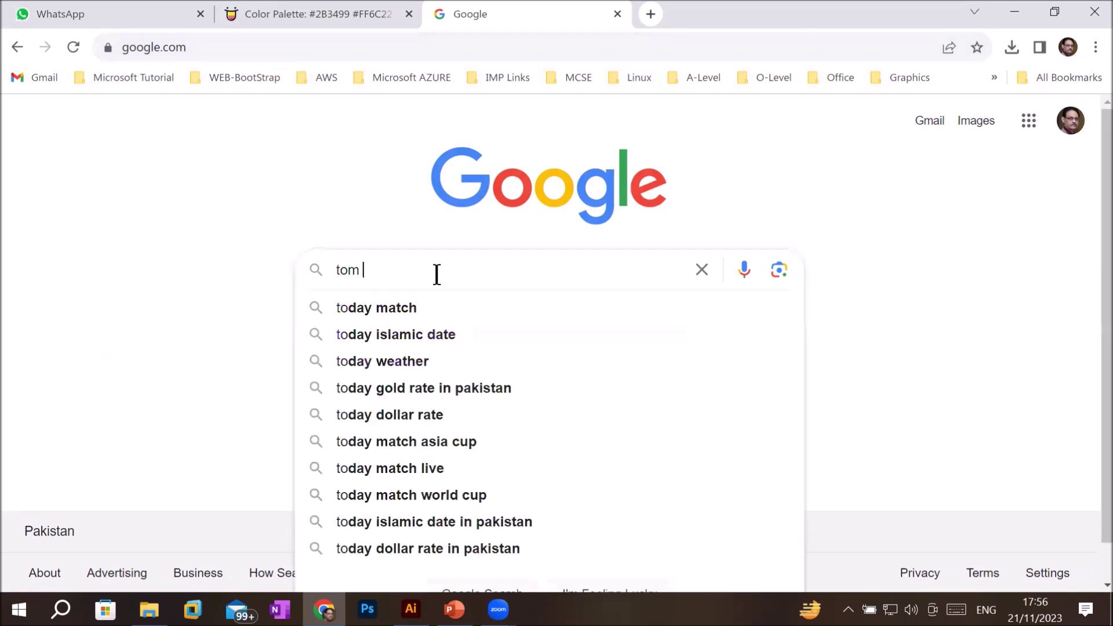
pyautogui.write('and jerry')
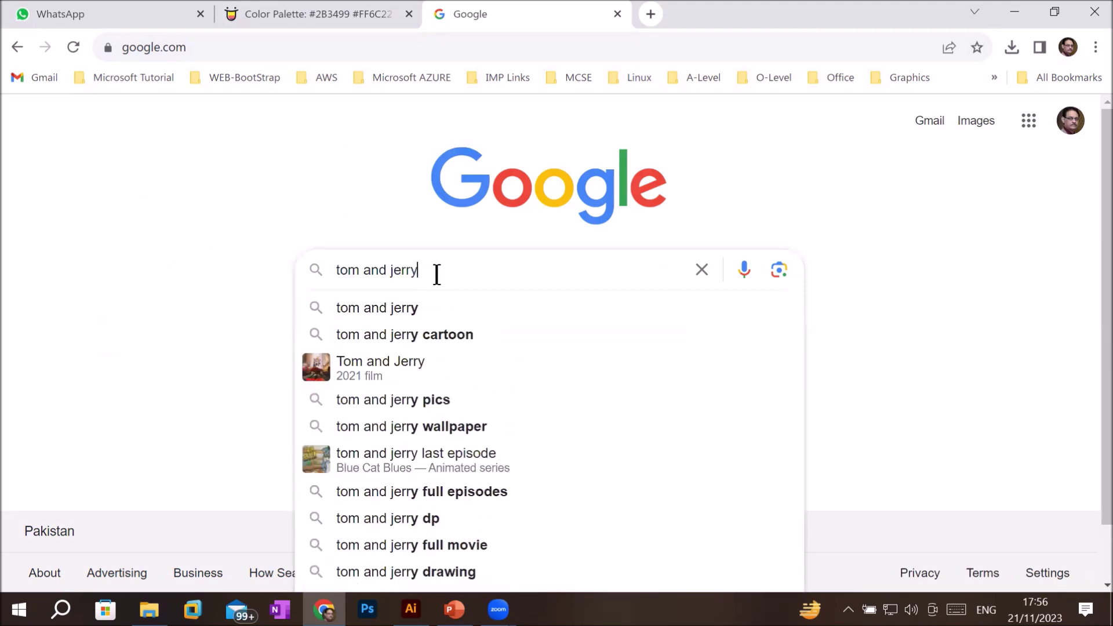
pyautogui.press('Return')
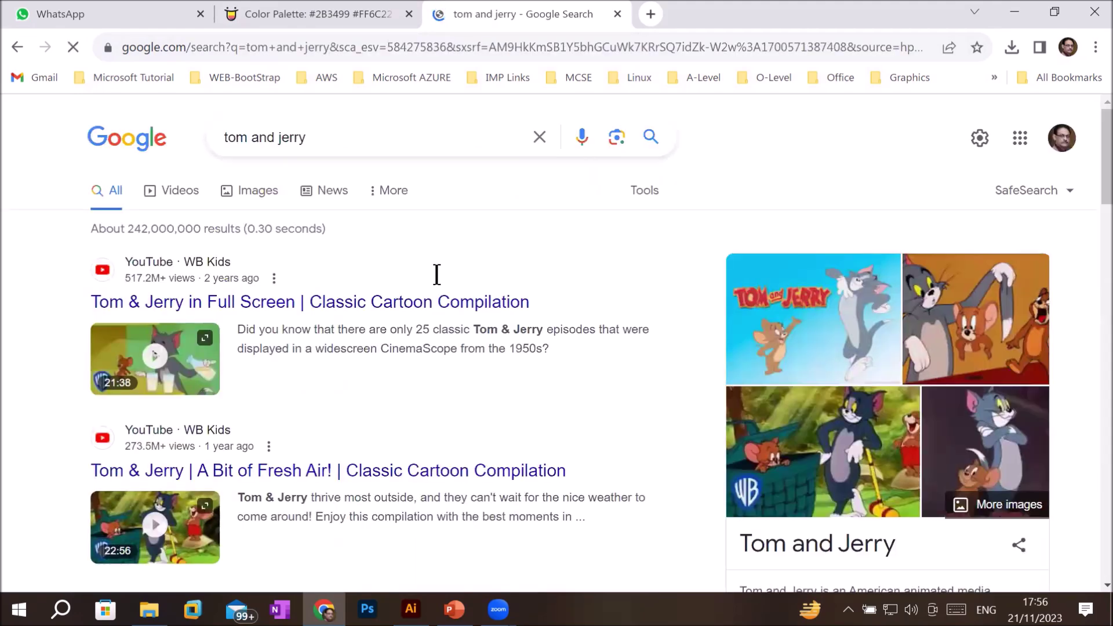
pyautogui.click(257, 191)
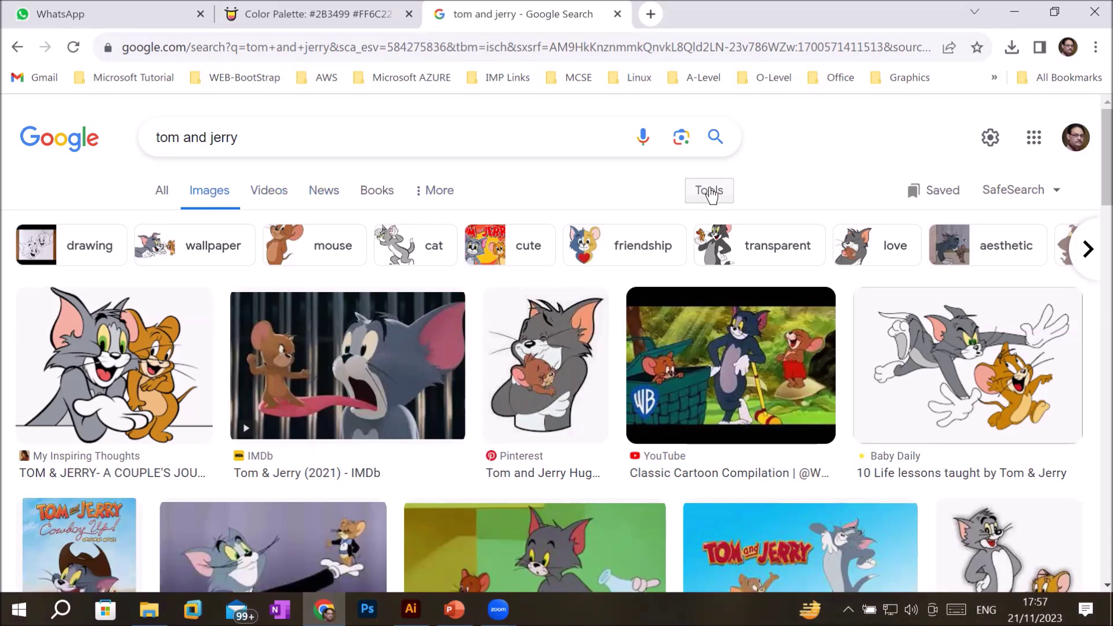
# Step: Filter the 'tom and jerry' image results to Icon size using Tools > Size
pyautogui.click(710, 192)
pyautogui.click(710, 192)
pyautogui.click(709, 192)
pyautogui.click(709, 191)
pyautogui.click(710, 191)
pyautogui.click(710, 191)
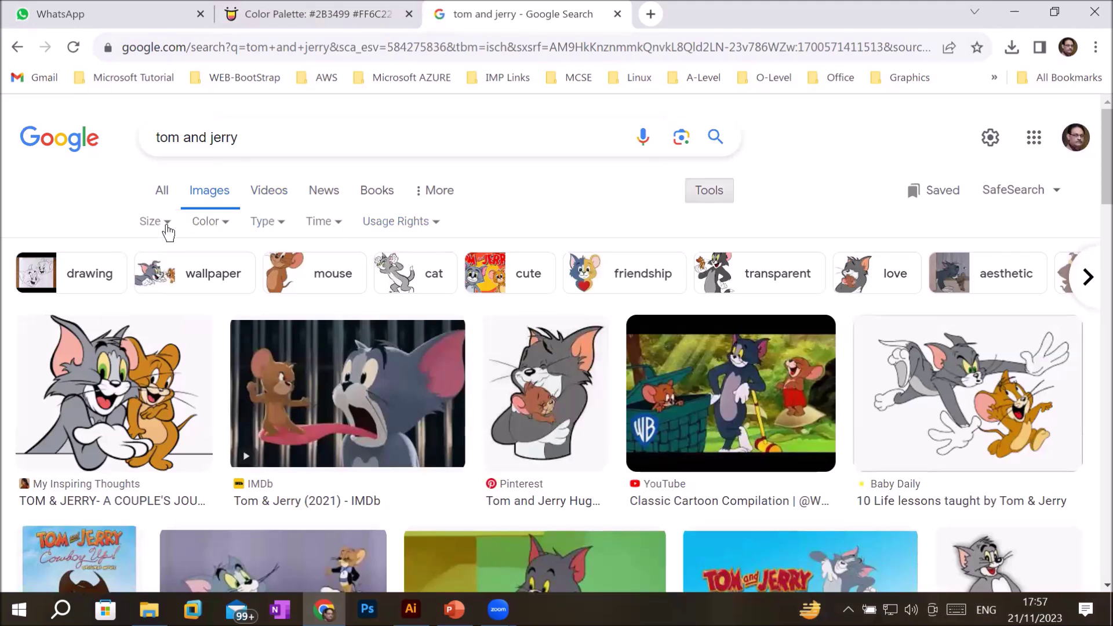
pyautogui.click(167, 224)
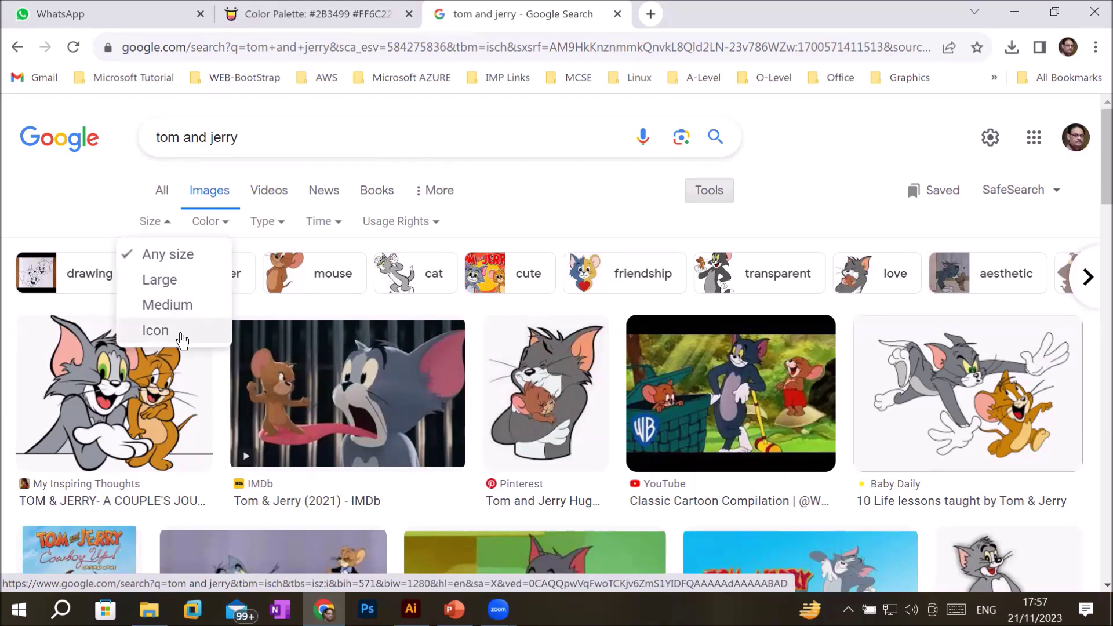
pyautogui.click(180, 336)
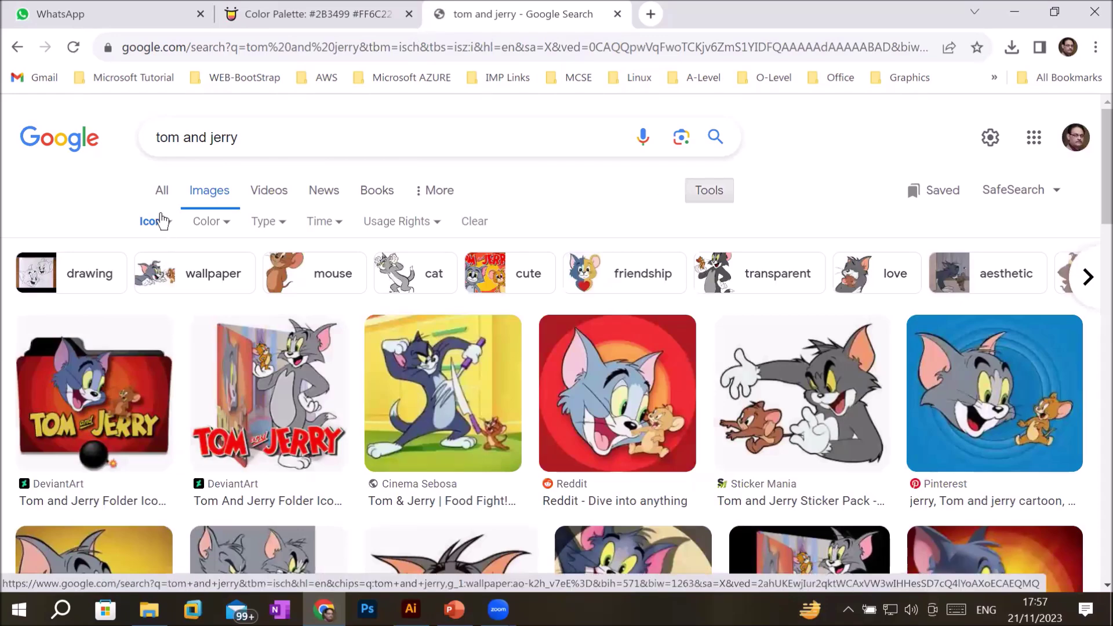
pyautogui.scroll(-1, 422, 349)
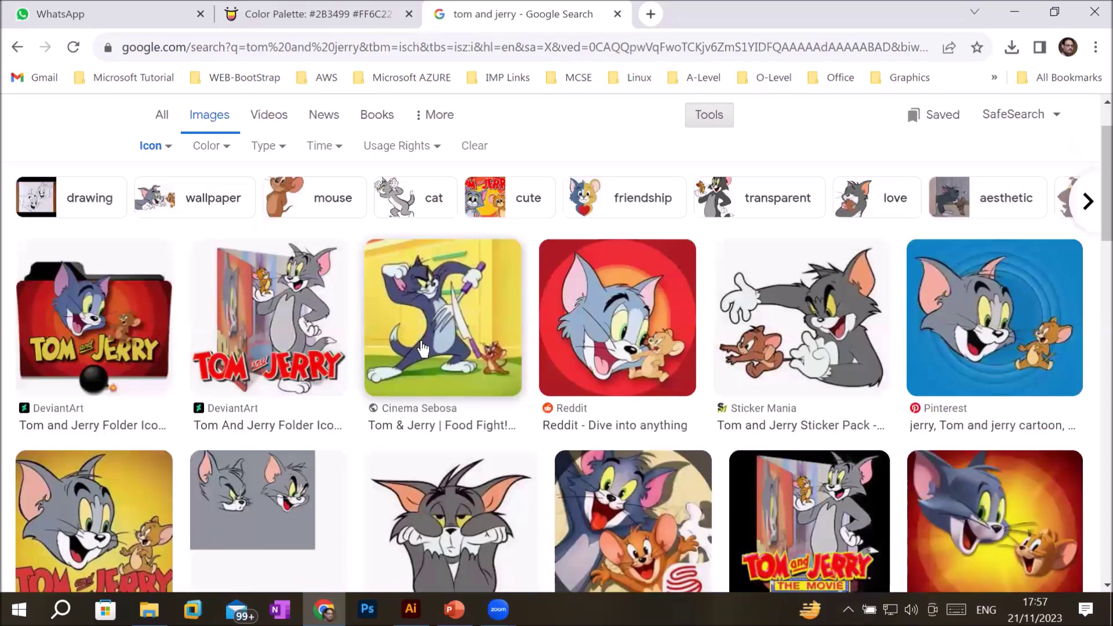
pyautogui.scroll(-3, 422, 349)
pyautogui.scroll(4, 422, 349)
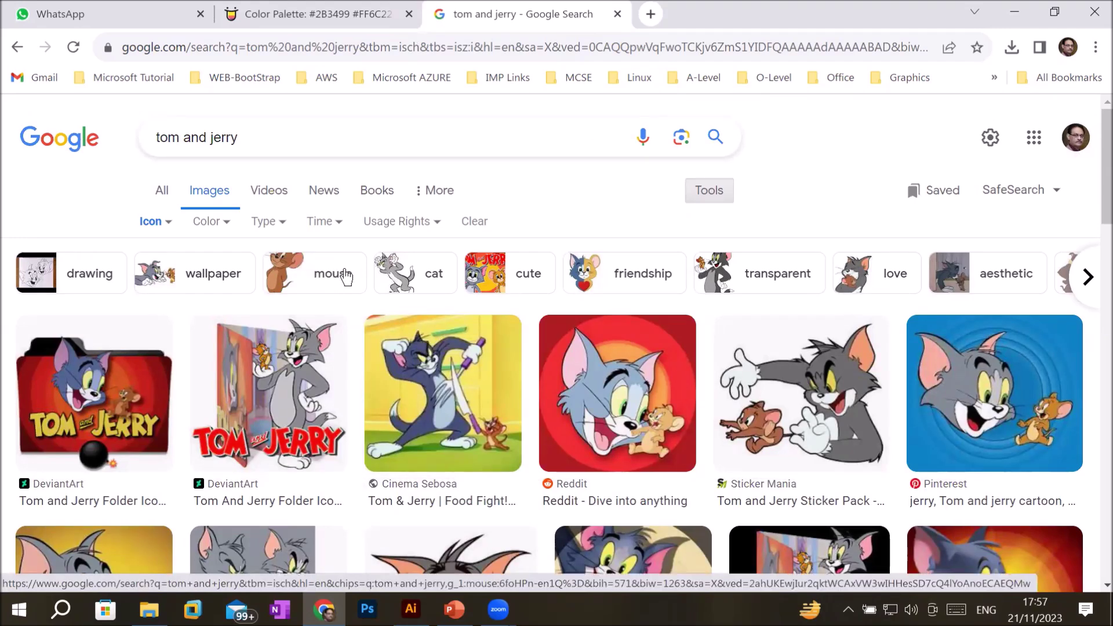
# Step: Narrow results to Jerry and open the transparent Jerry image's Klipartz source page
pyautogui.click(347, 277)
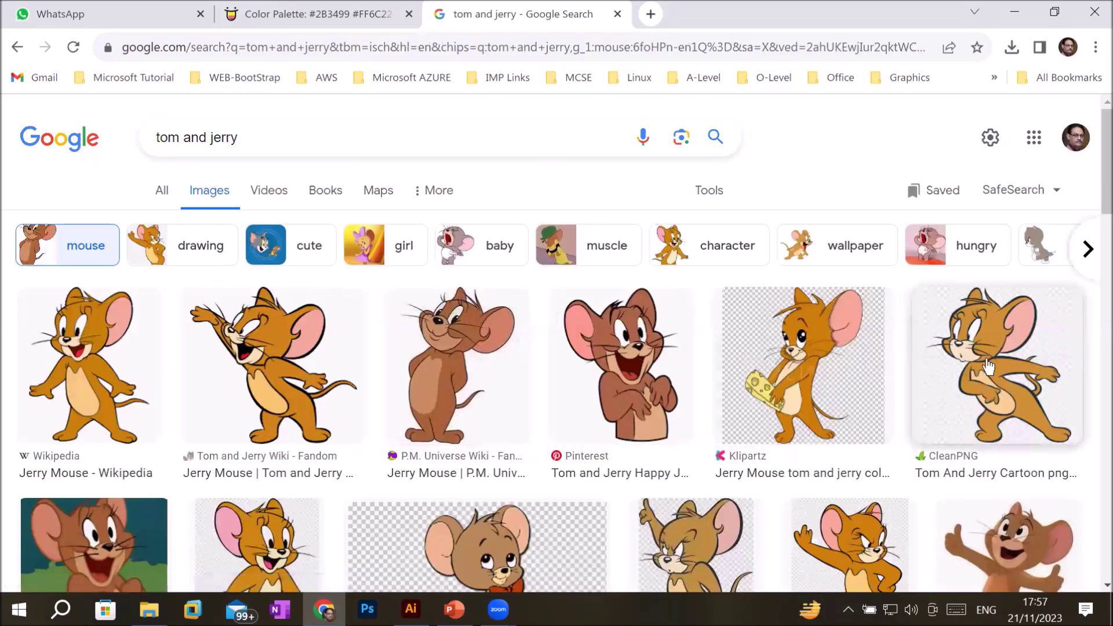
pyautogui.scroll(-1, 1052, 374)
pyautogui.scroll(-3, 1052, 376)
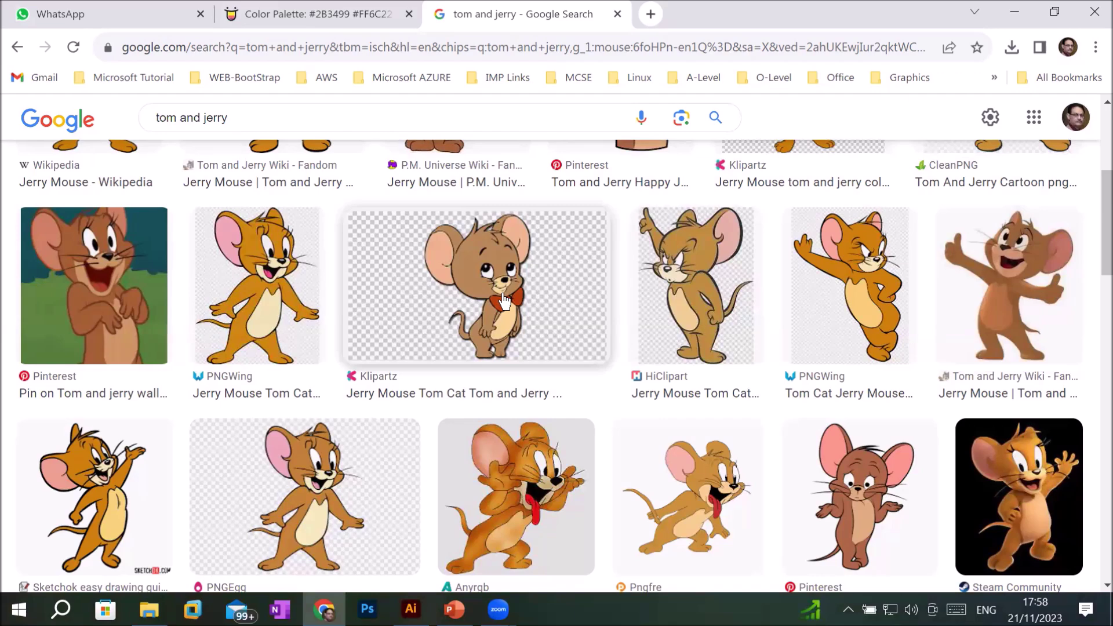
pyautogui.click(525, 309)
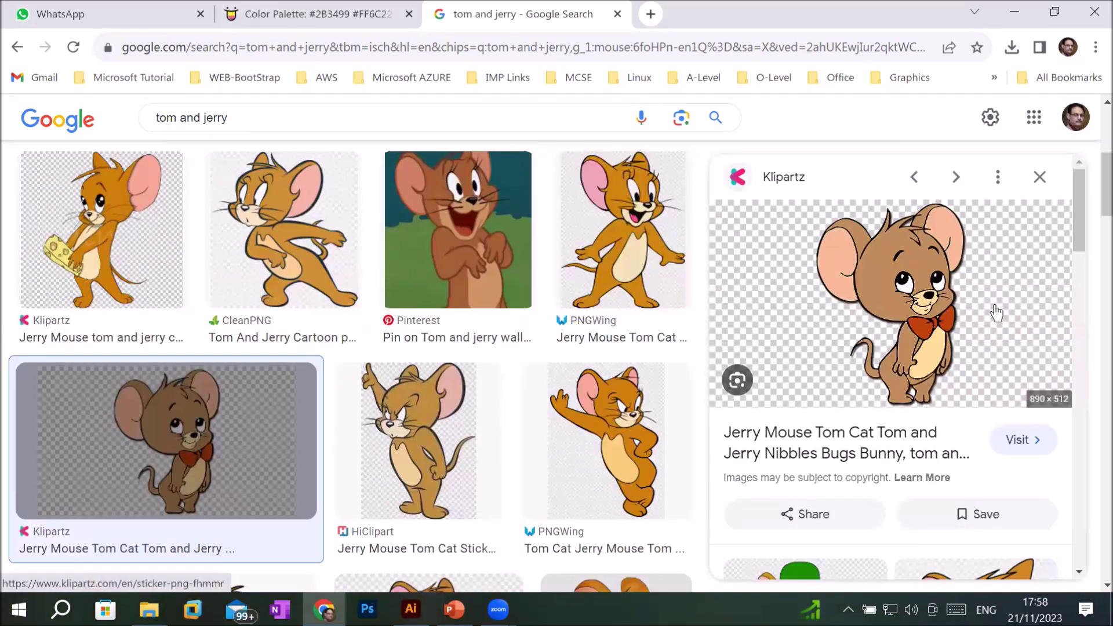
pyautogui.scroll(-2, 995, 312)
pyautogui.scroll(2, 995, 312)
pyautogui.click(938, 294)
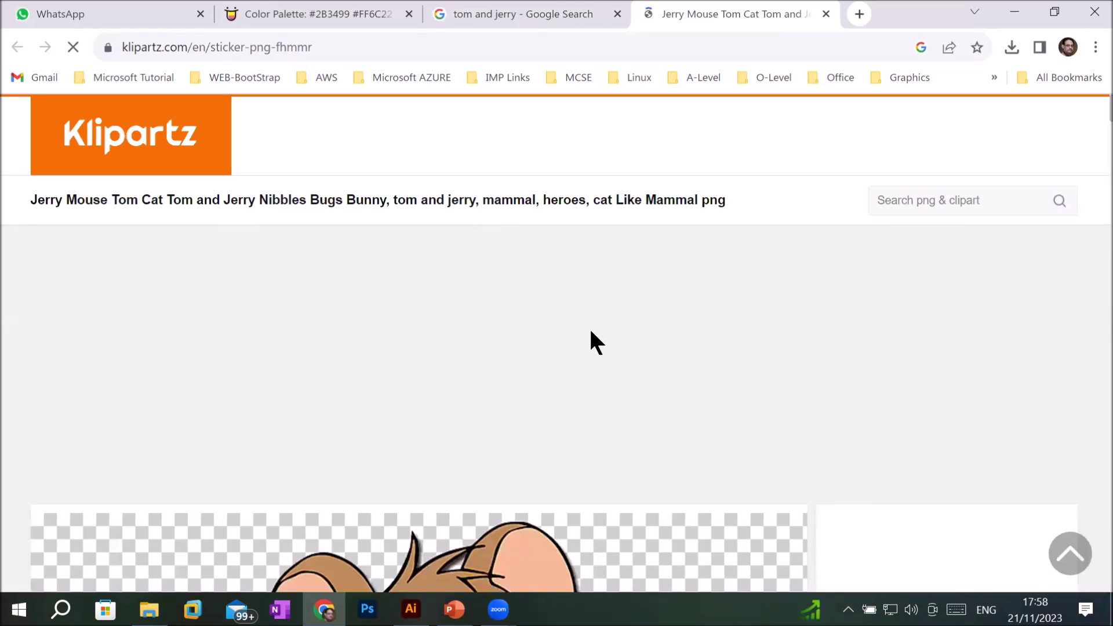
# Step: Download the Jerry PNG as klipartz.com.png via Download PNG for Free, dismissing the ad
pyautogui.scroll(-3, 591, 333)
pyautogui.scroll(-3, 591, 334)
pyautogui.scroll(-3, 591, 334)
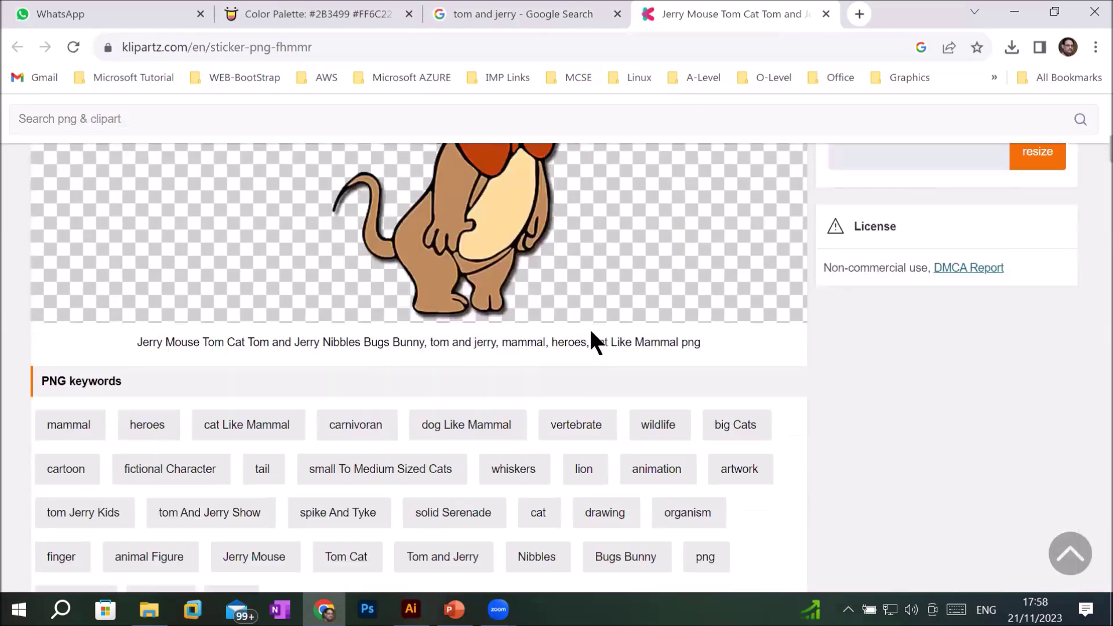
pyautogui.scroll(-2, 592, 334)
pyautogui.scroll(-2, 591, 334)
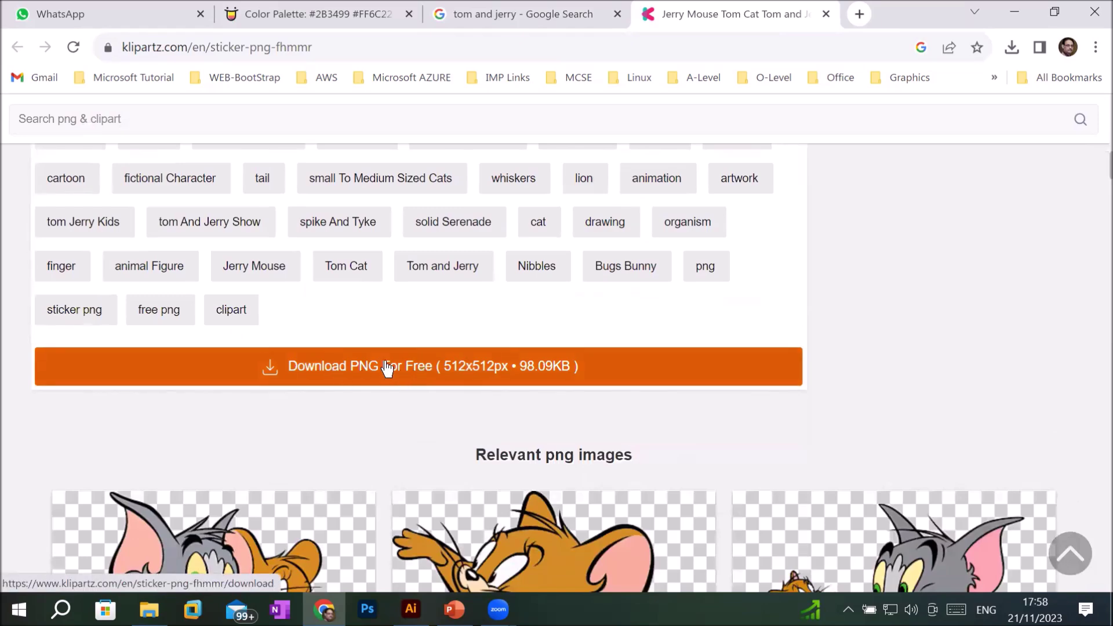
pyautogui.click(428, 377)
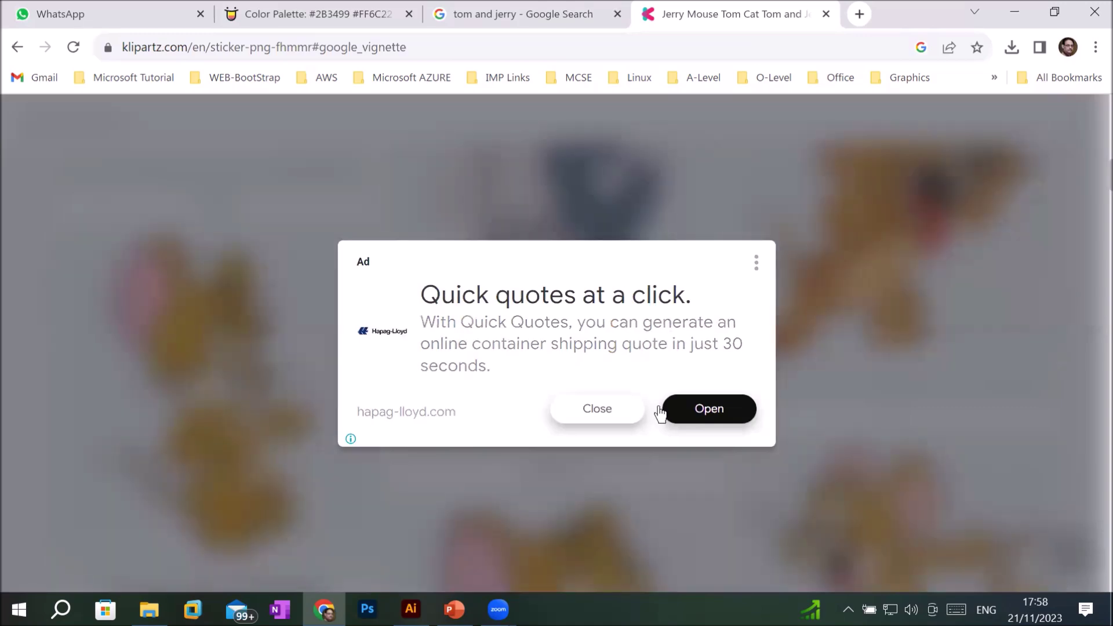
pyautogui.click(603, 410)
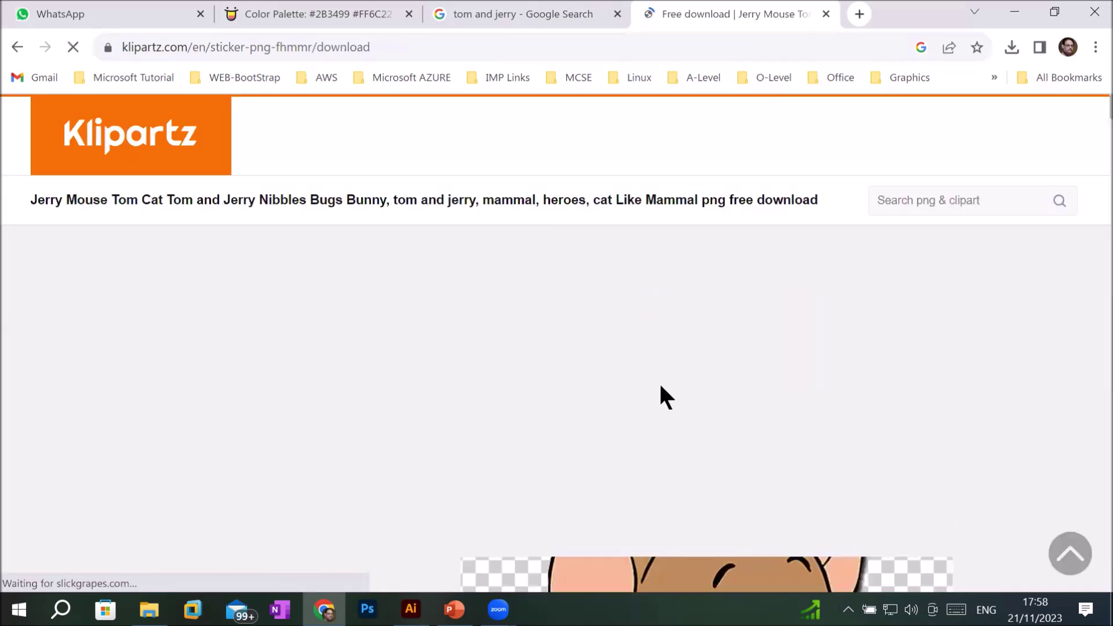
pyautogui.scroll(-5, 667, 386)
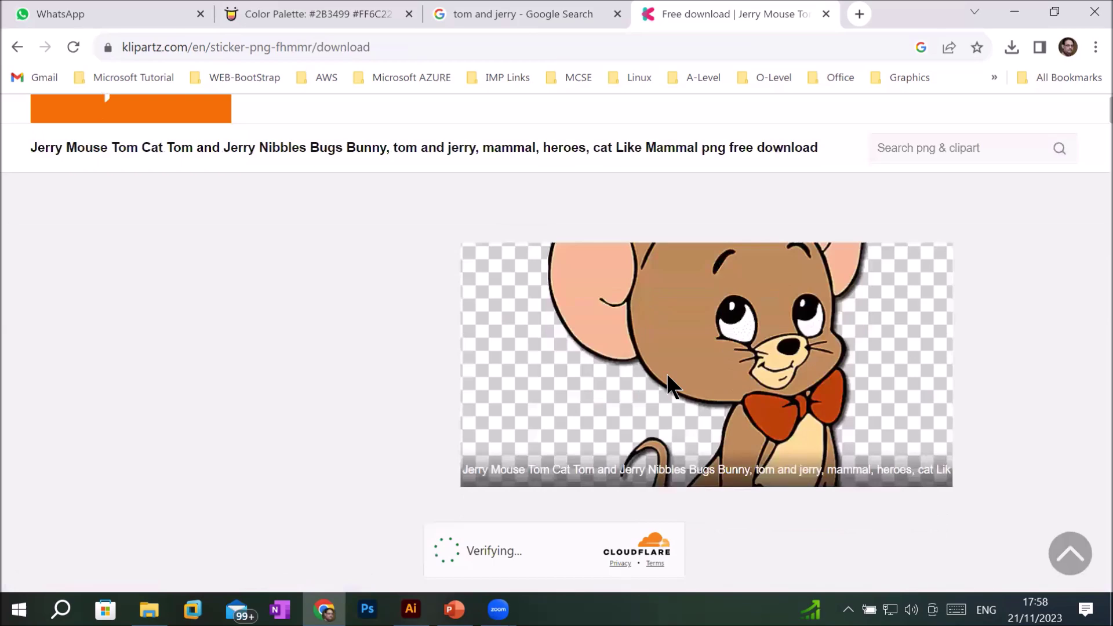
pyautogui.scroll(-5, 667, 385)
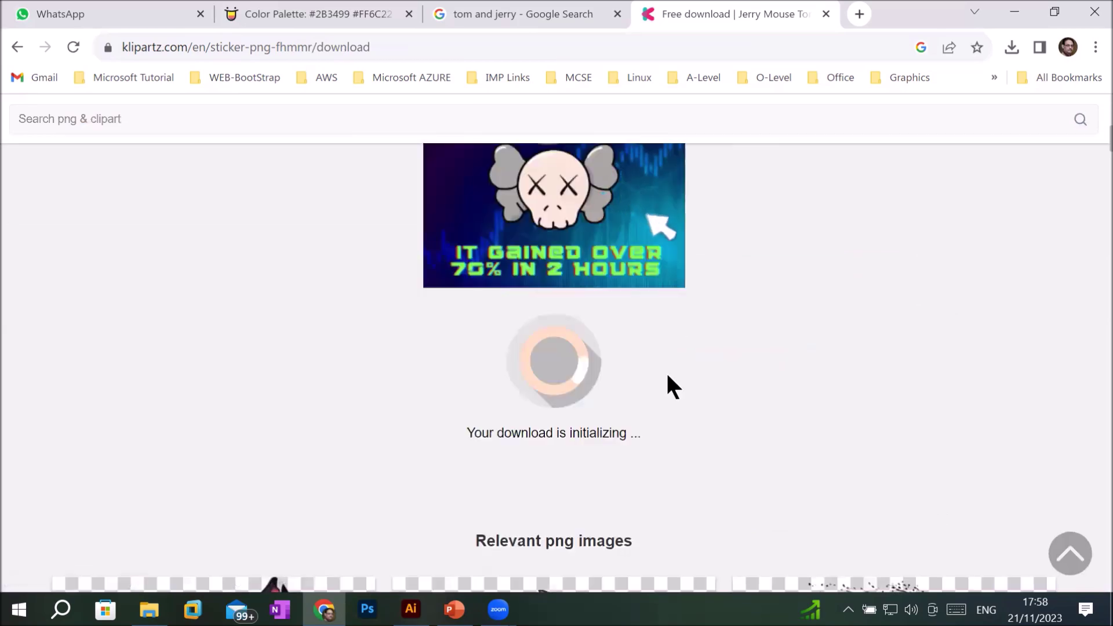
pyautogui.scroll(2, 702, 351)
pyautogui.scroll(5, 696, 341)
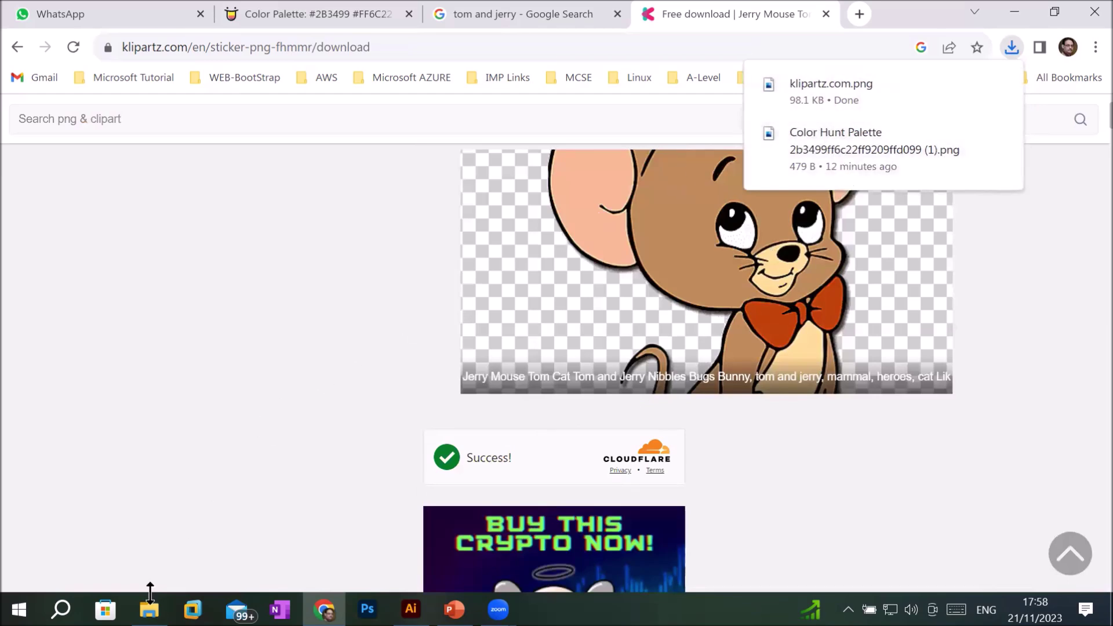
pyautogui.click(149, 609)
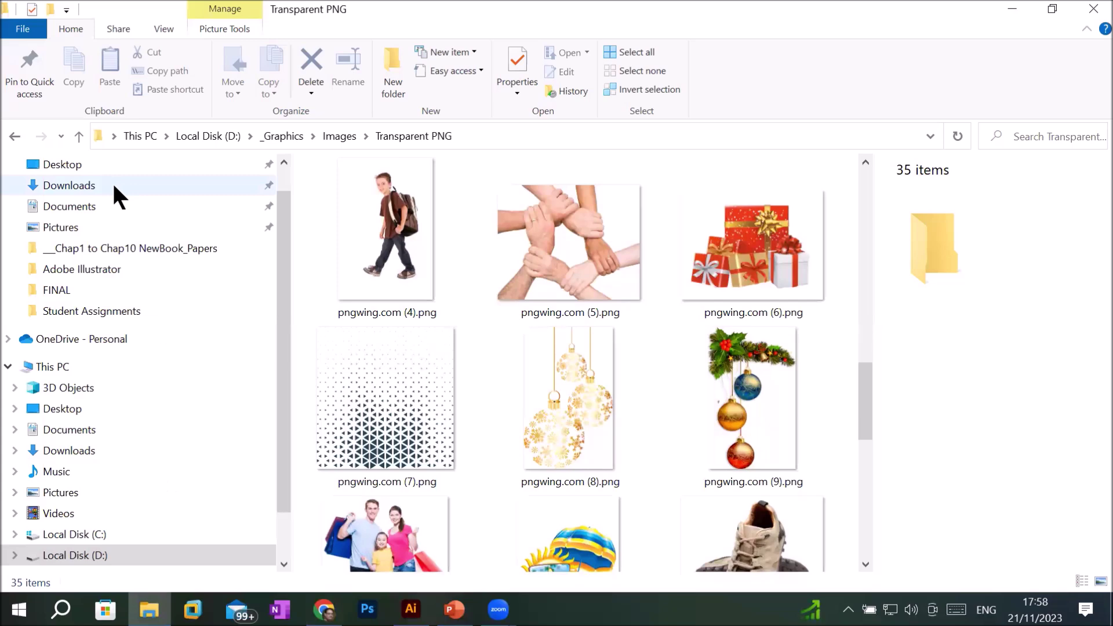
# Step: Confirm klipartz.com.png (512 x 512, 98 KB) is in Downloads, then return to Chrome
pyautogui.click(112, 182)
pyautogui.click(354, 214)
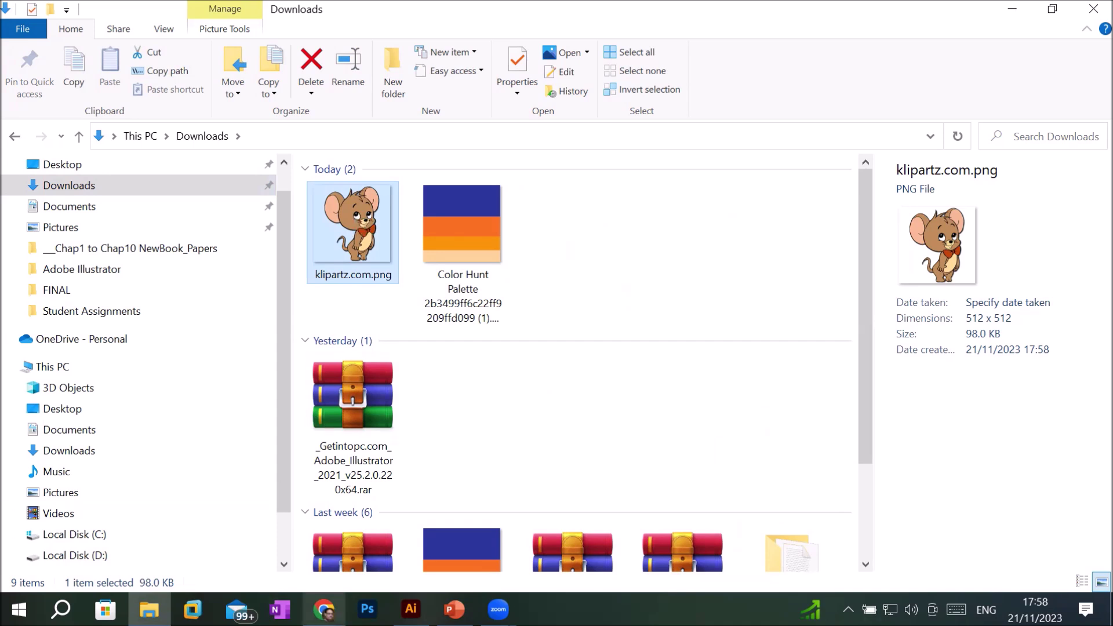
pyautogui.click(324, 609)
pyautogui.click(381, 50)
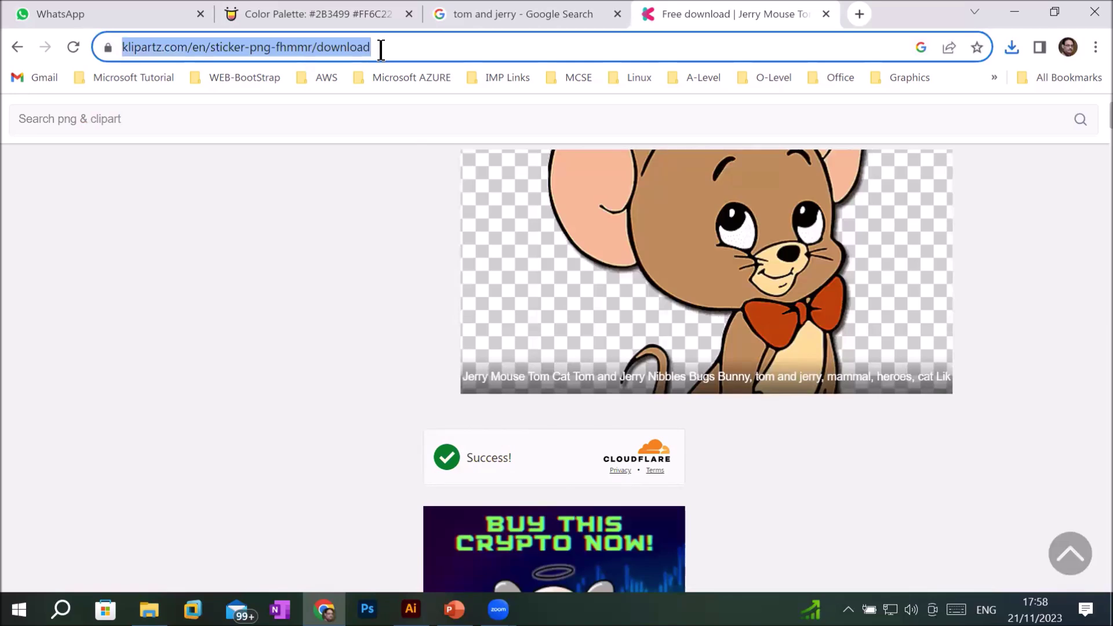
# Step: Search Google for pngwing and open the PNGWing home page
pyautogui.write('pngwi')
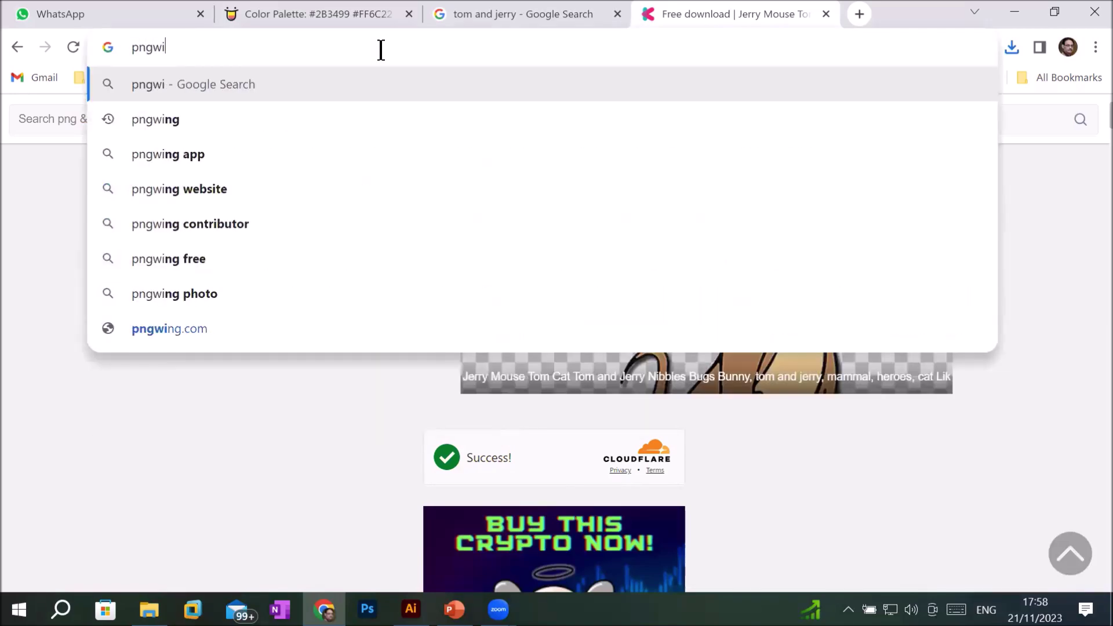
pyautogui.write('n')
pyautogui.press('BackSpace')
pyautogui.write('ng')
pyautogui.press('Return')
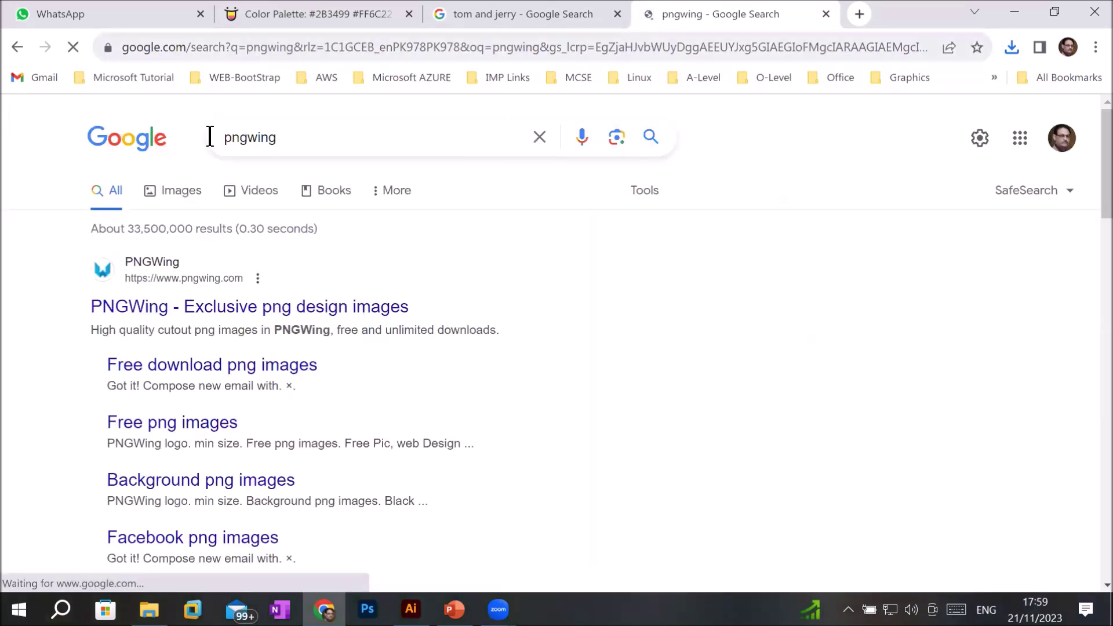
pyautogui.click(223, 304)
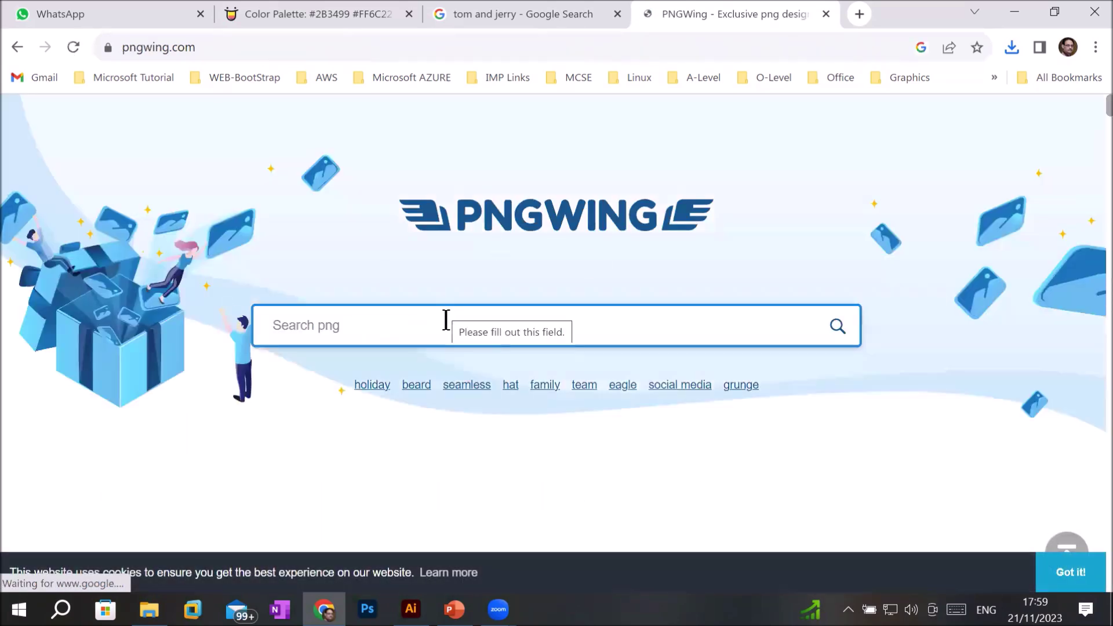
# Step: Search PNGWing for minions and browse the results
pyautogui.write('c')
pyautogui.write('ar')
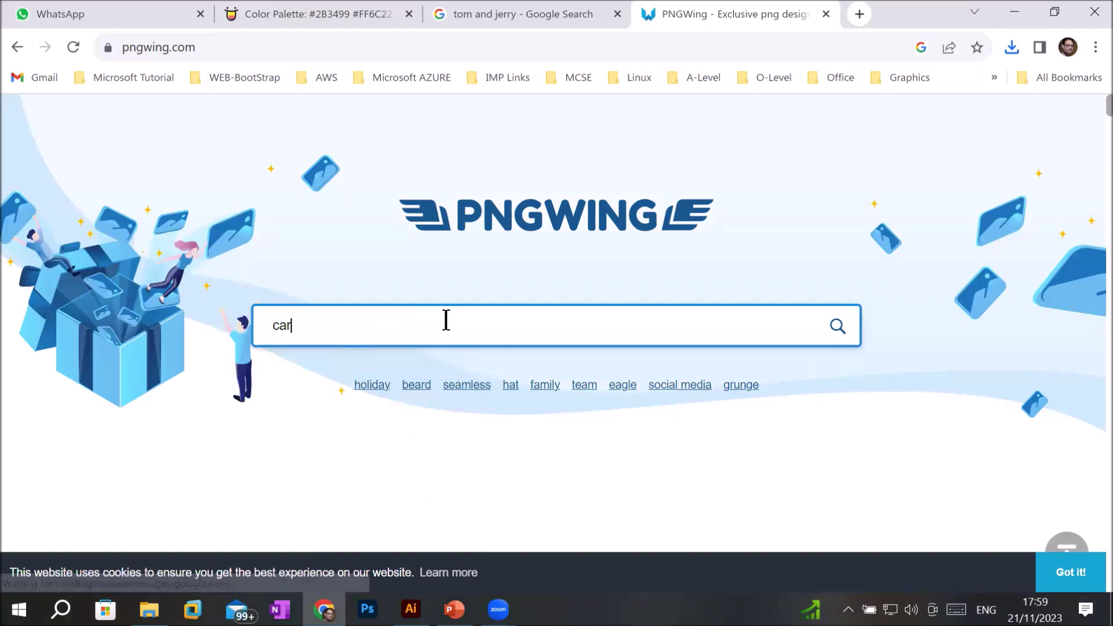
pyautogui.press('BackSpace')
pyautogui.press('BackSpace')
pyautogui.write('minions')
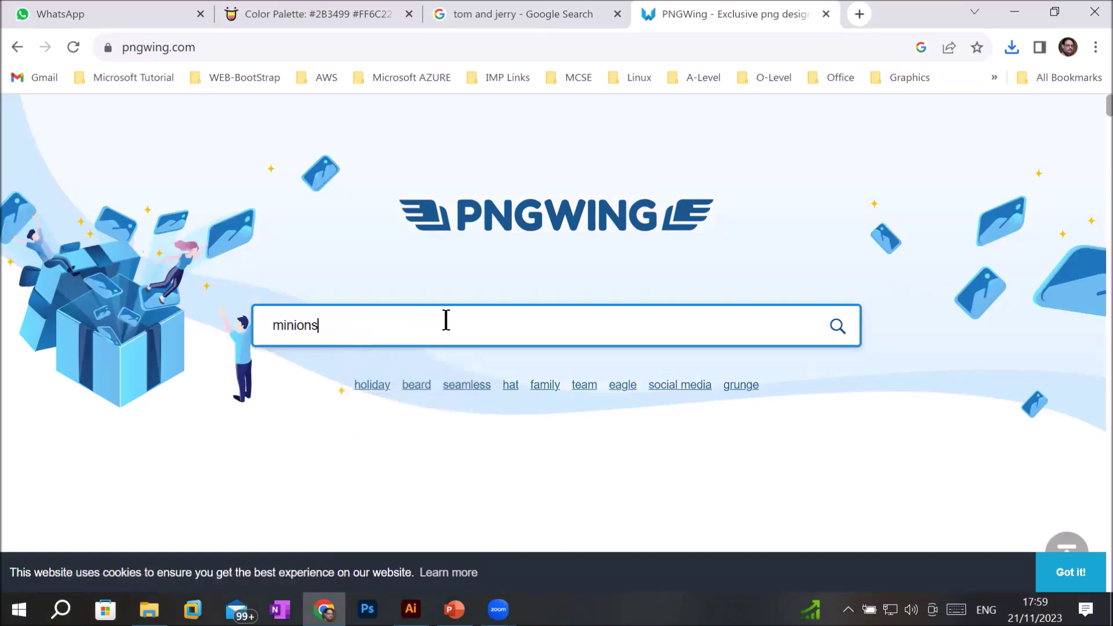
pyautogui.press('Return')
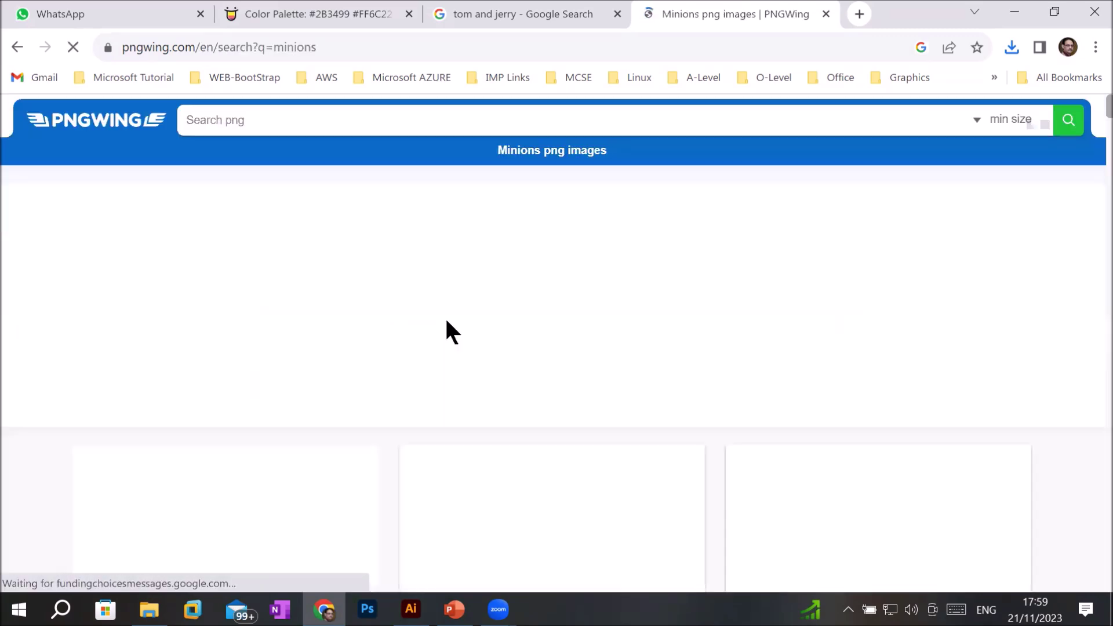
pyautogui.scroll(-4, 609, 291)
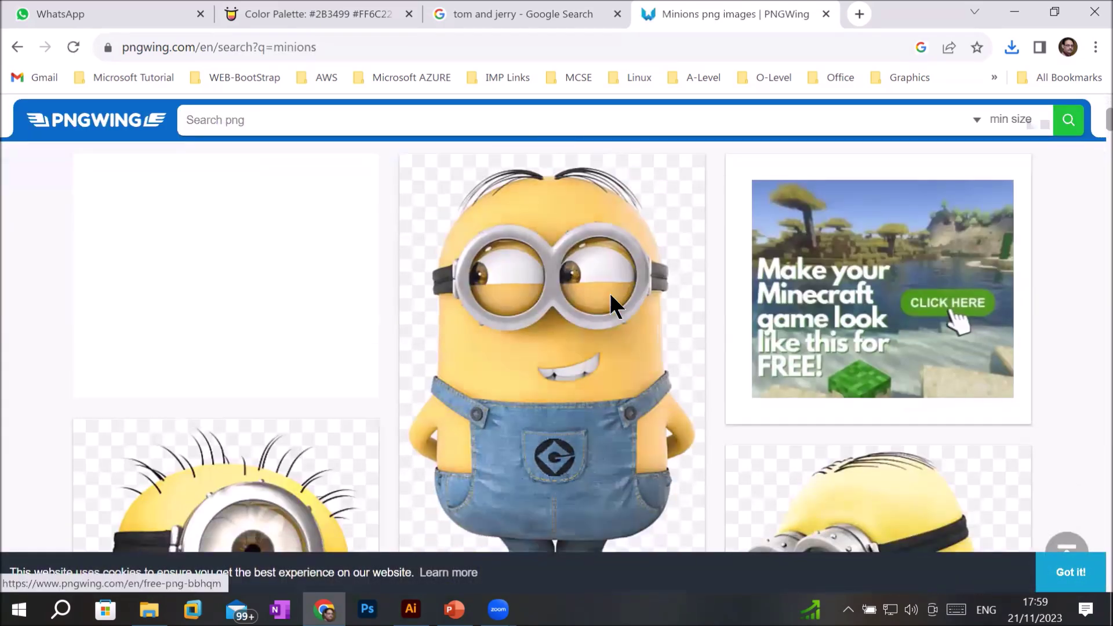
pyautogui.scroll(-5, 609, 292)
pyautogui.scroll(-4, 609, 291)
pyautogui.scroll(5, 609, 291)
pyautogui.scroll(1, 610, 294)
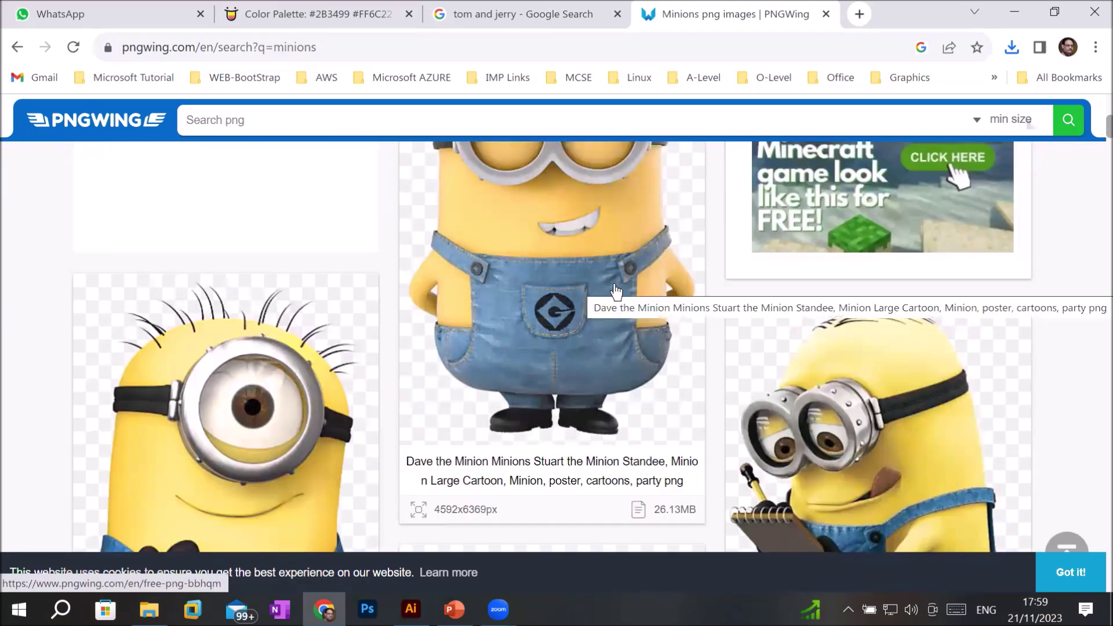
pyautogui.scroll(2, 617, 292)
pyautogui.scroll(-4, 617, 291)
pyautogui.scroll(-1, 620, 284)
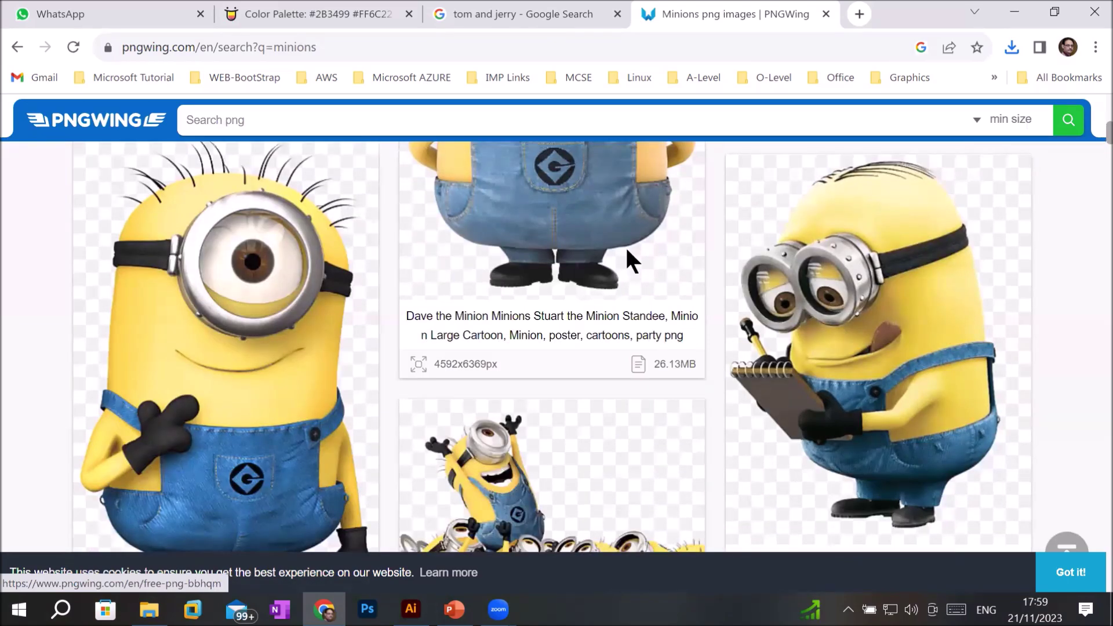
# Step: Open the Dave the Minion page and start its 26.13MB PNG download
pyautogui.click(626, 250)
pyautogui.scroll(-4, 626, 249)
pyautogui.scroll(-5, 627, 248)
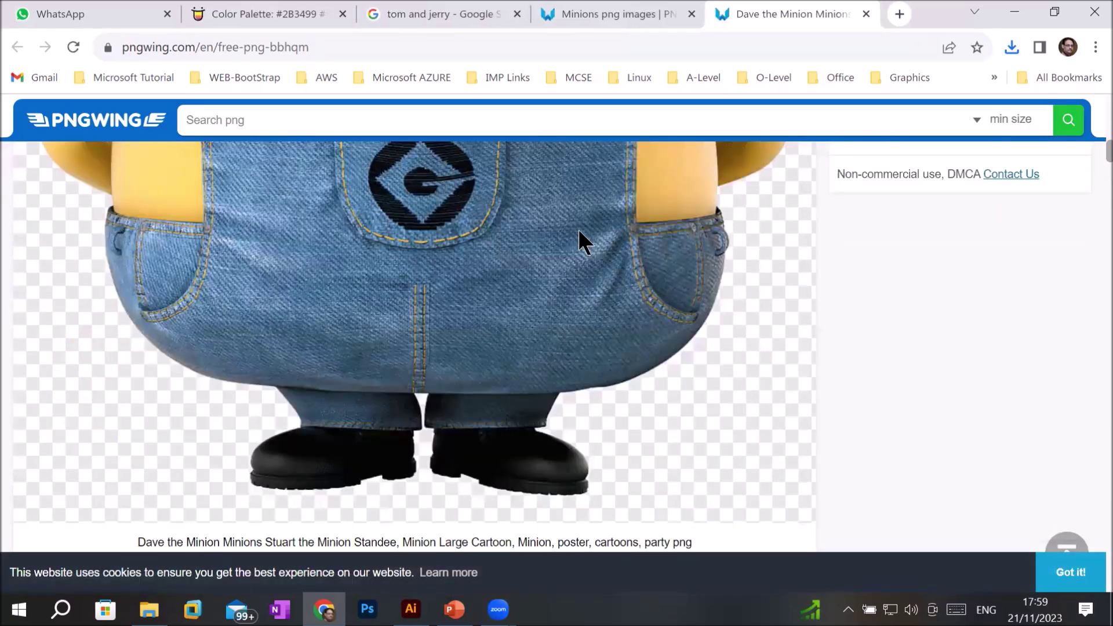
pyautogui.scroll(-5, 579, 231)
pyautogui.scroll(-8, 578, 231)
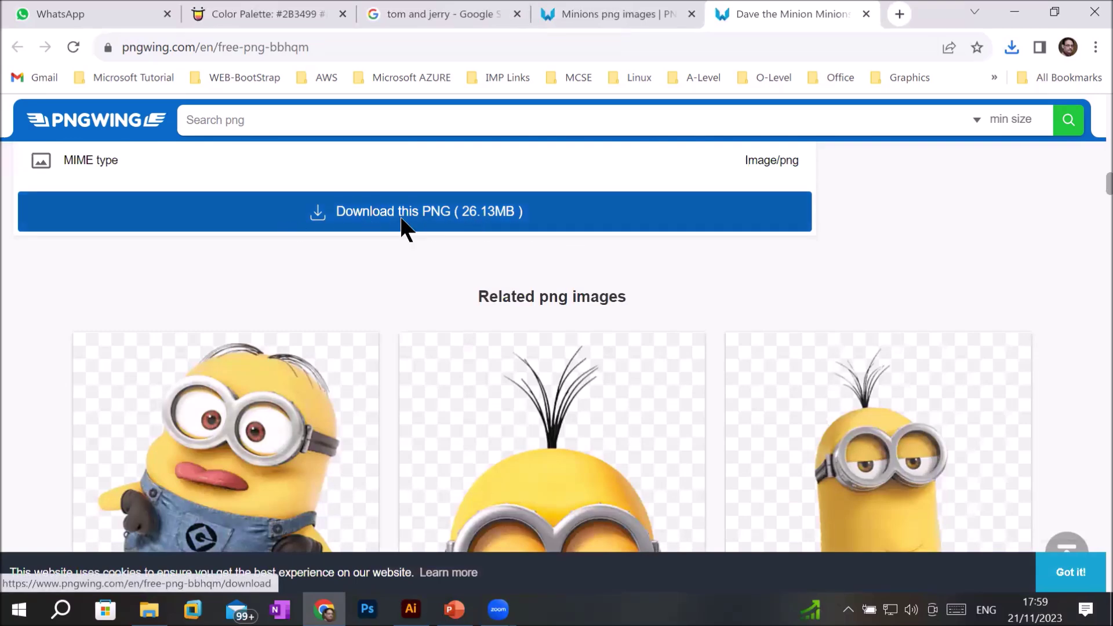
pyautogui.click(404, 226)
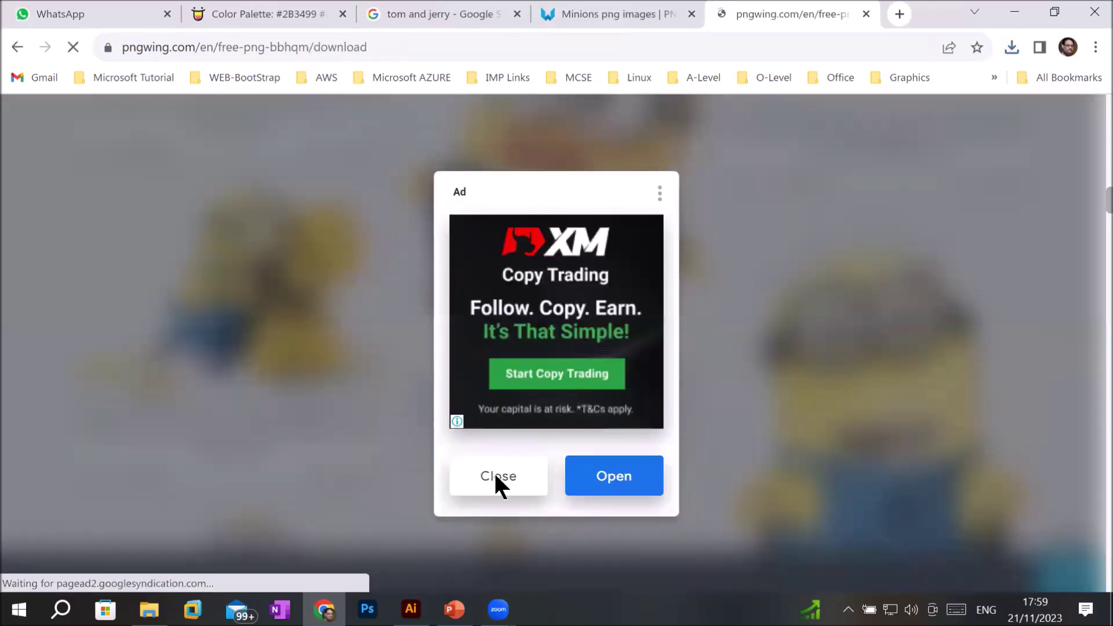
# Step: Dismiss the ad and work through the W→B→L→9 letter-order check to download
pyautogui.click(497, 475)
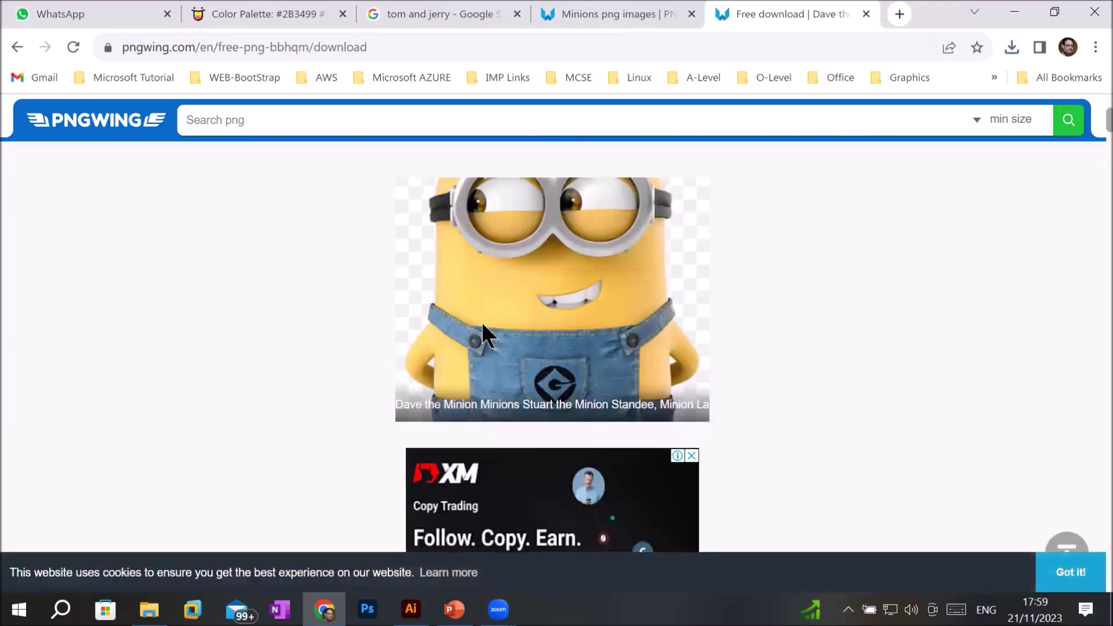
pyautogui.scroll(-5, 482, 322)
pyautogui.scroll(-2, 482, 322)
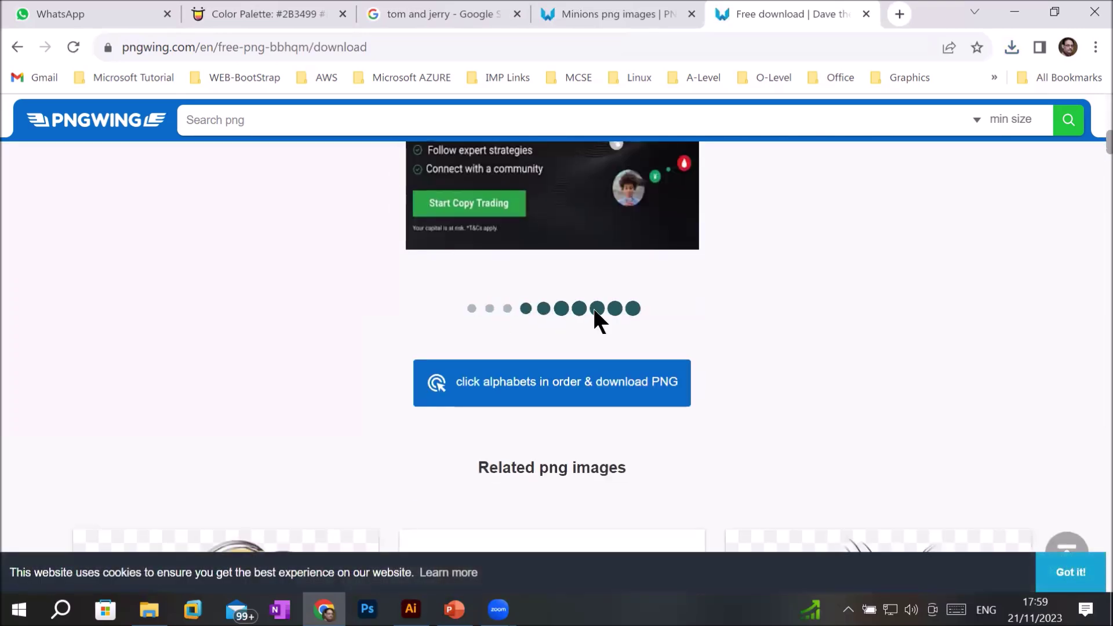
pyautogui.click(531, 385)
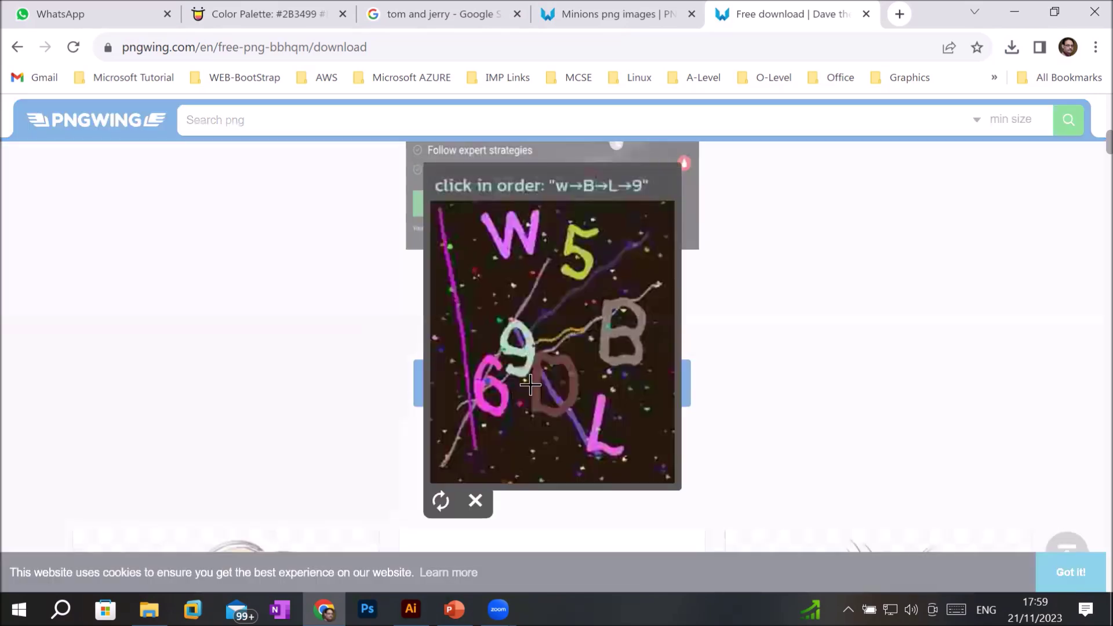
pyautogui.click(521, 232)
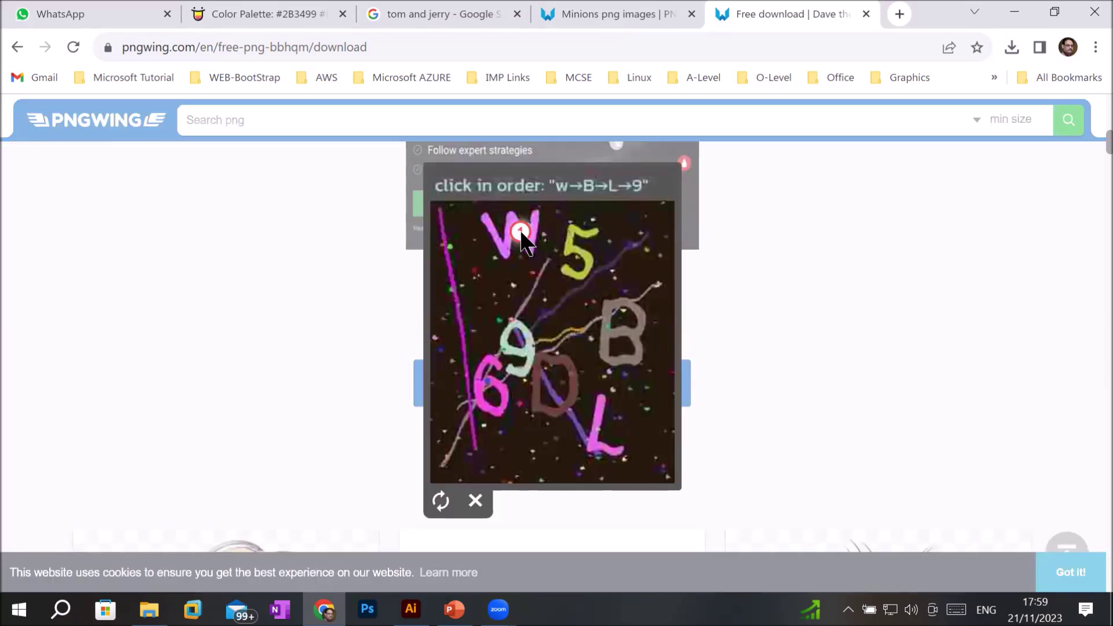
pyautogui.click(628, 332)
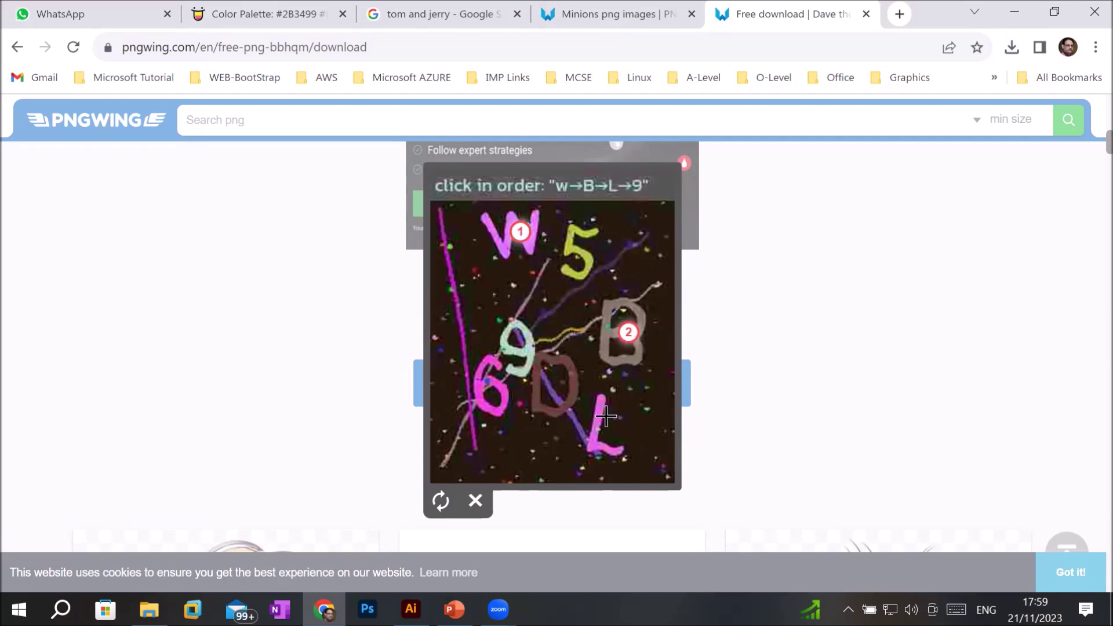
pyautogui.click(520, 342)
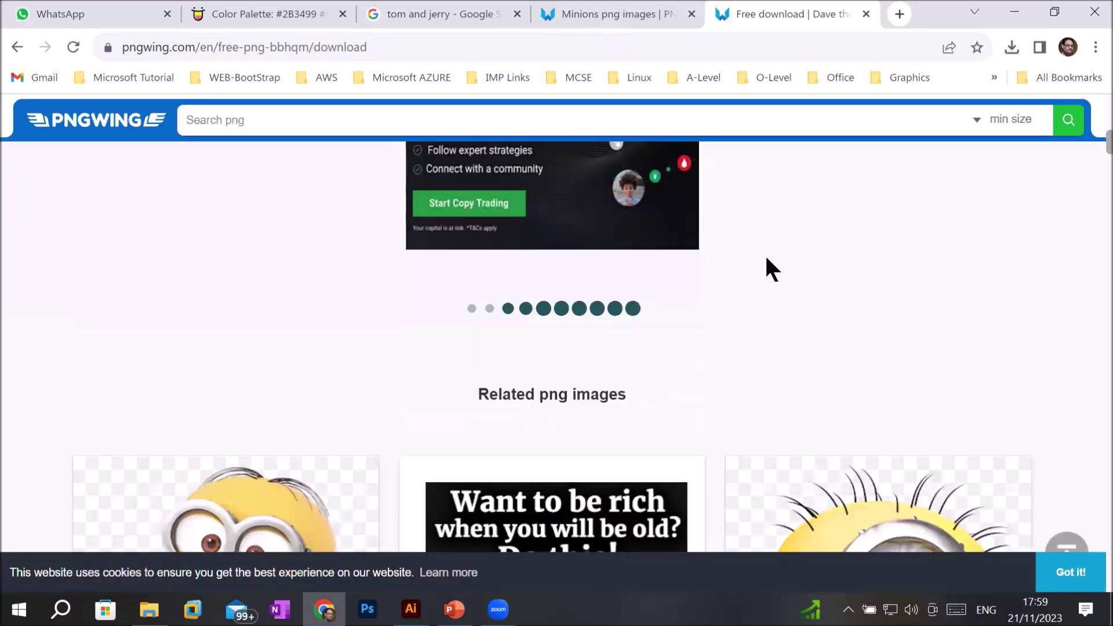
# Step: Pick the Despicable Me Minion from Related png images and click its Download button
pyautogui.scroll(-6, 767, 259)
pyautogui.scroll(4, 767, 260)
pyautogui.scroll(5, 769, 266)
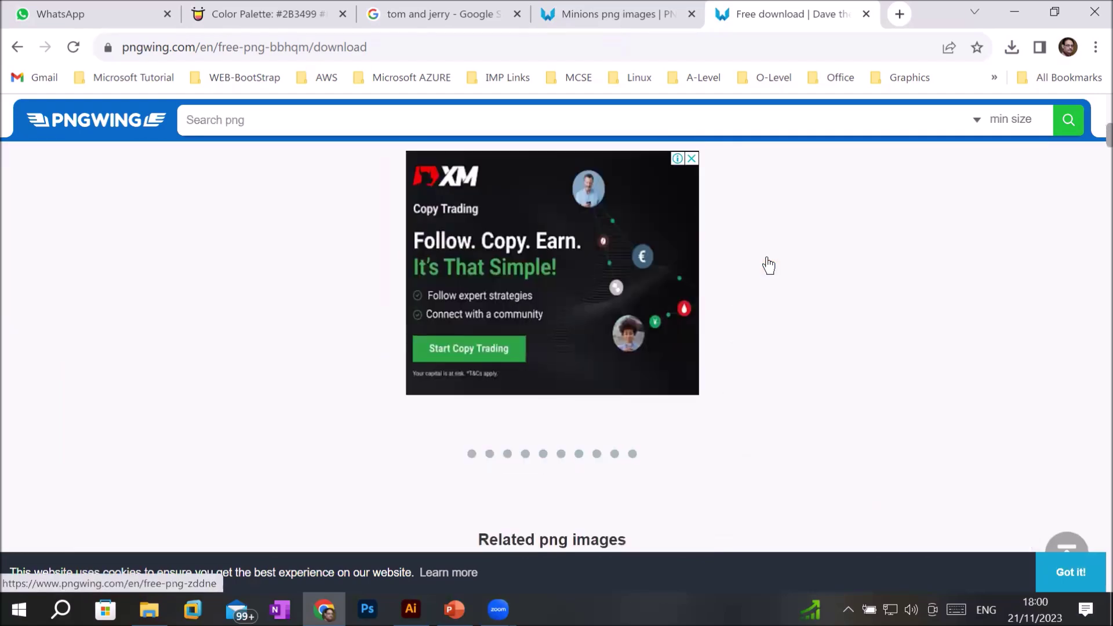
pyautogui.scroll(5, 768, 266)
pyautogui.scroll(-2, 766, 258)
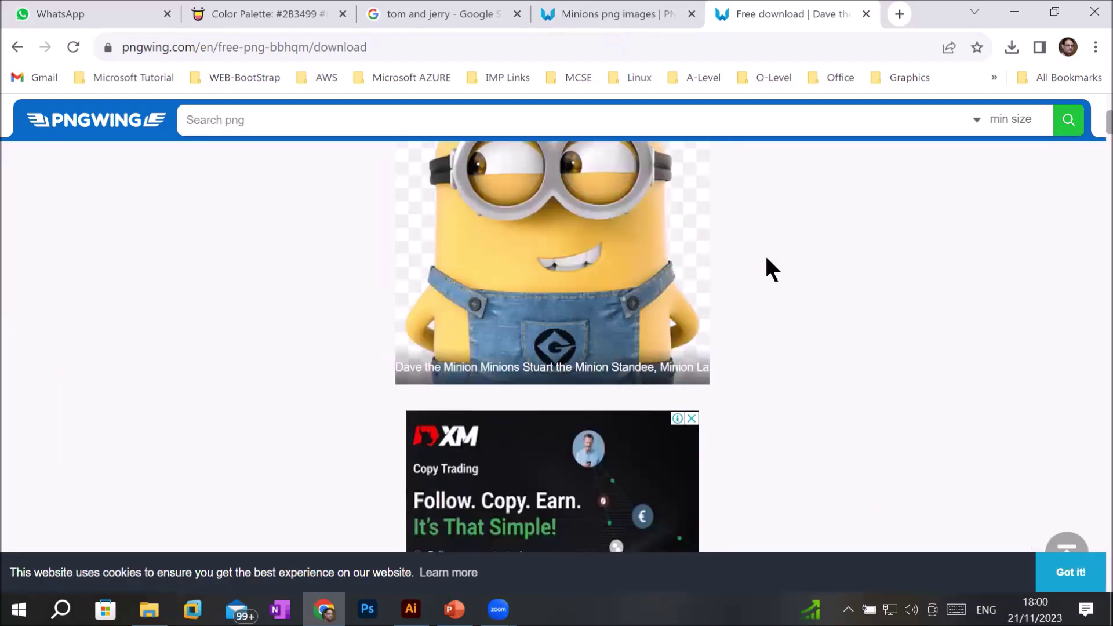
pyautogui.scroll(-5, 766, 259)
pyautogui.scroll(-3, 766, 259)
pyautogui.scroll(-2, 766, 259)
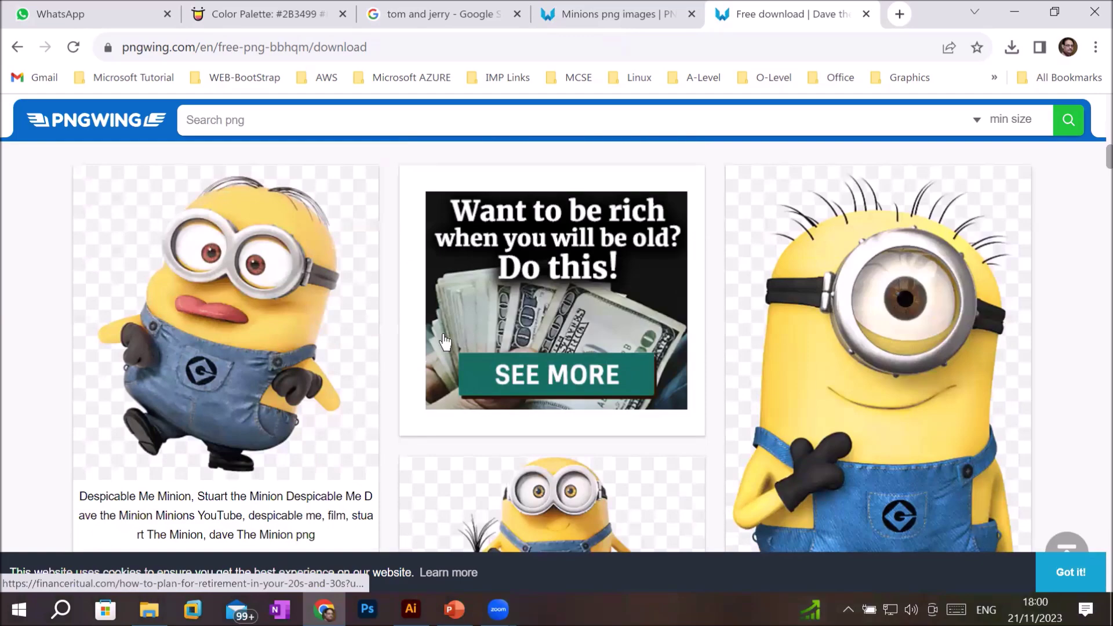
pyautogui.click(225, 366)
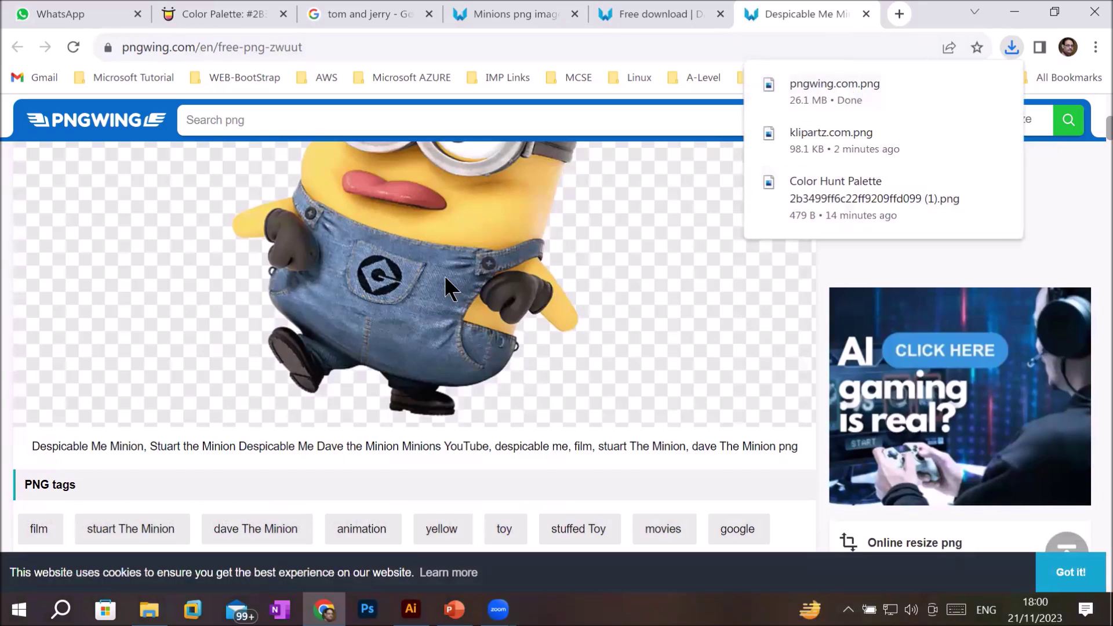
pyautogui.scroll(-5, 444, 276)
pyautogui.scroll(-4, 445, 278)
pyautogui.click(414, 270)
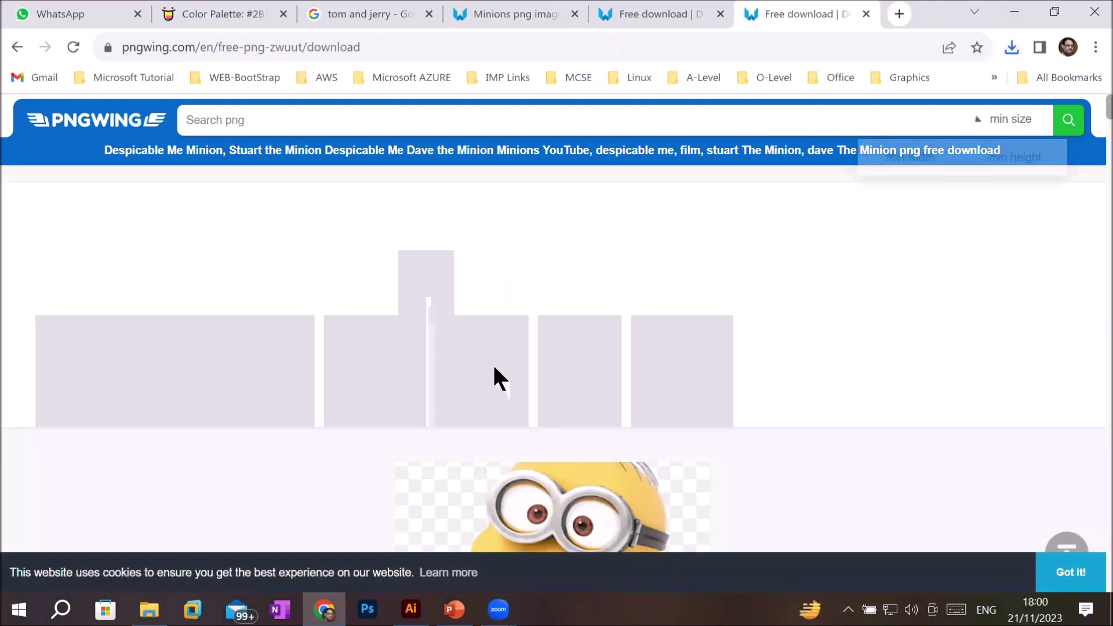
# Step: Select klipartz.com.png, pngwing.com.png and pngwing.com (1).png in Downloads and cut them
pyautogui.click(149, 609)
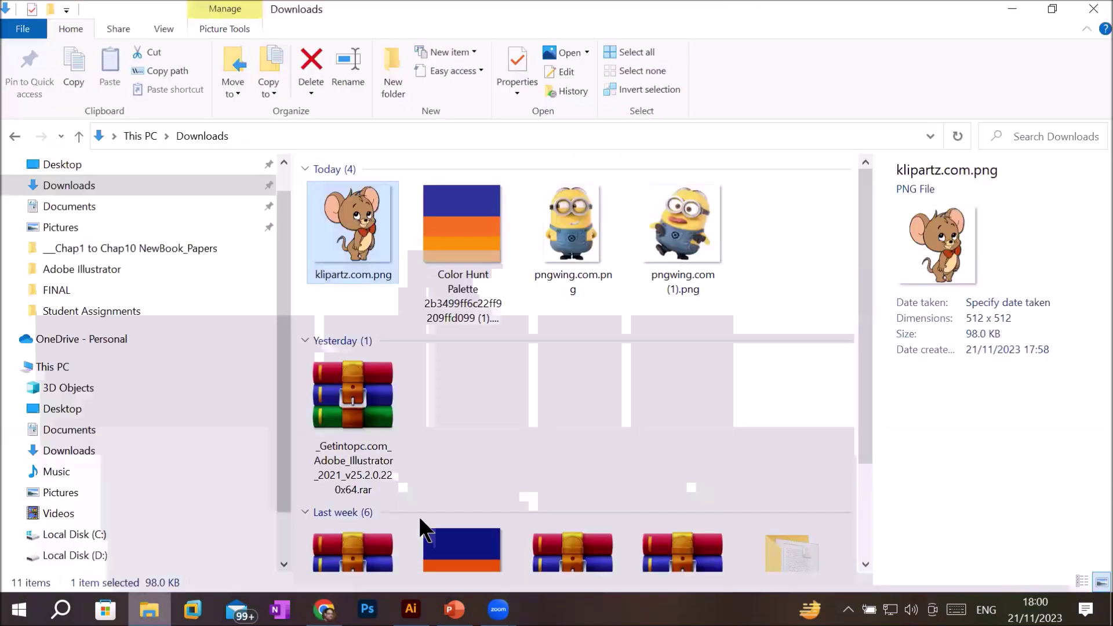
pyautogui.keyDown('shift'); pyautogui.click(600, 230); pyautogui.keyUp('shift')
pyautogui.keyDown('shift'); pyautogui.click(693, 278); pyautogui.keyUp('shift')
pyautogui.click(700, 336)
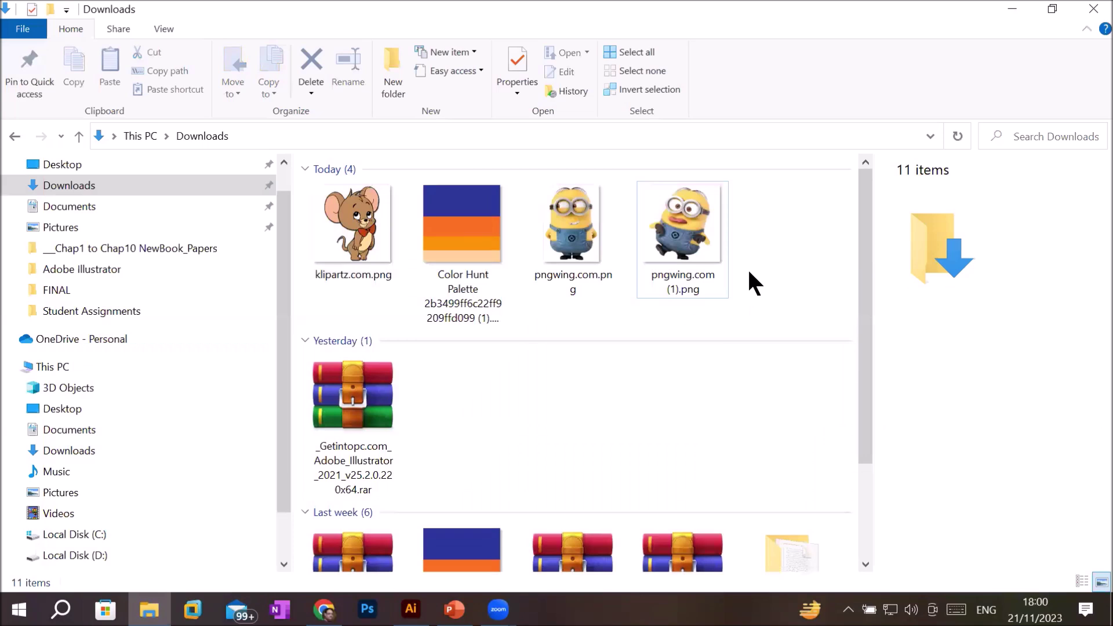
pyautogui.click(356, 220)
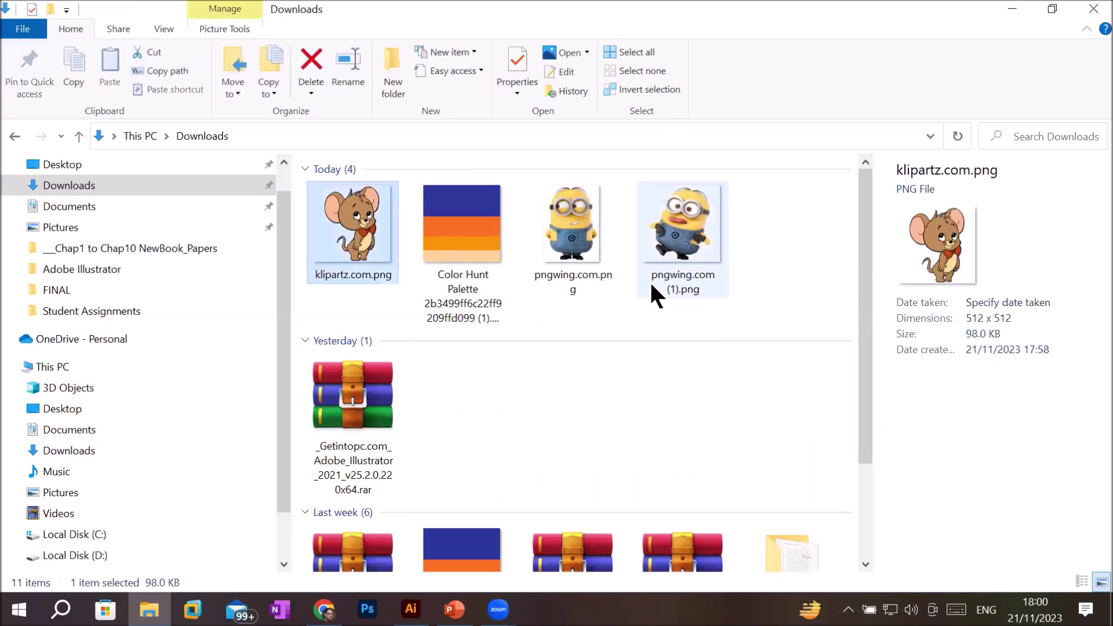
pyautogui.keyDown('ctrl'); pyautogui.click(565, 229); pyautogui.keyUp('ctrl')
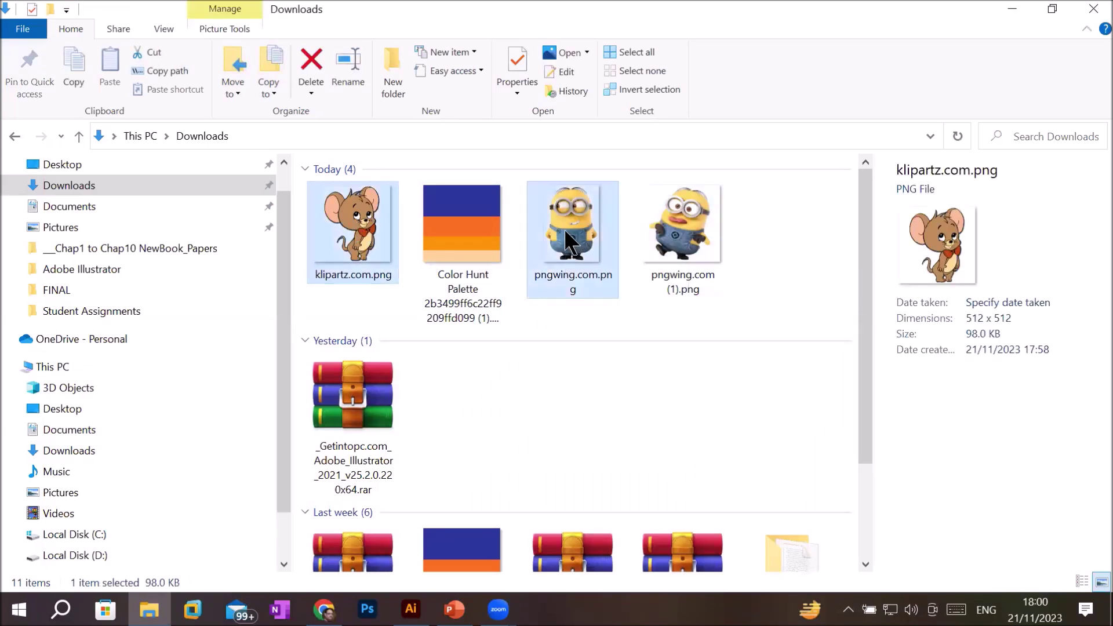
pyautogui.keyDown('ctrl'); pyautogui.click(693, 228); pyautogui.keyUp('ctrl')
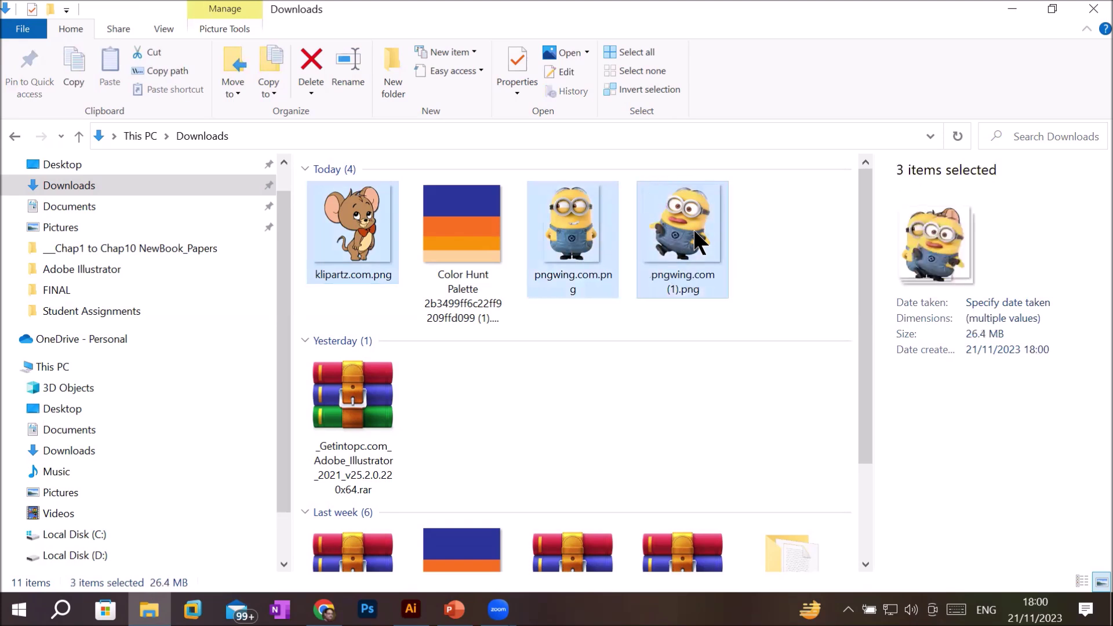
pyautogui.rightClick(694, 231)
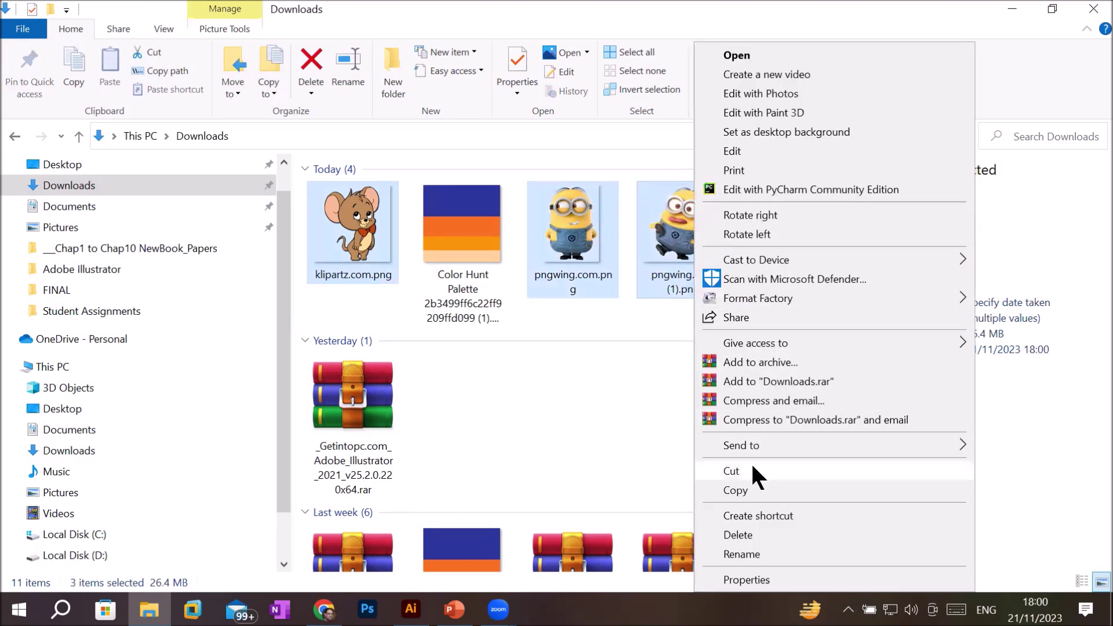
pyautogui.click(753, 470)
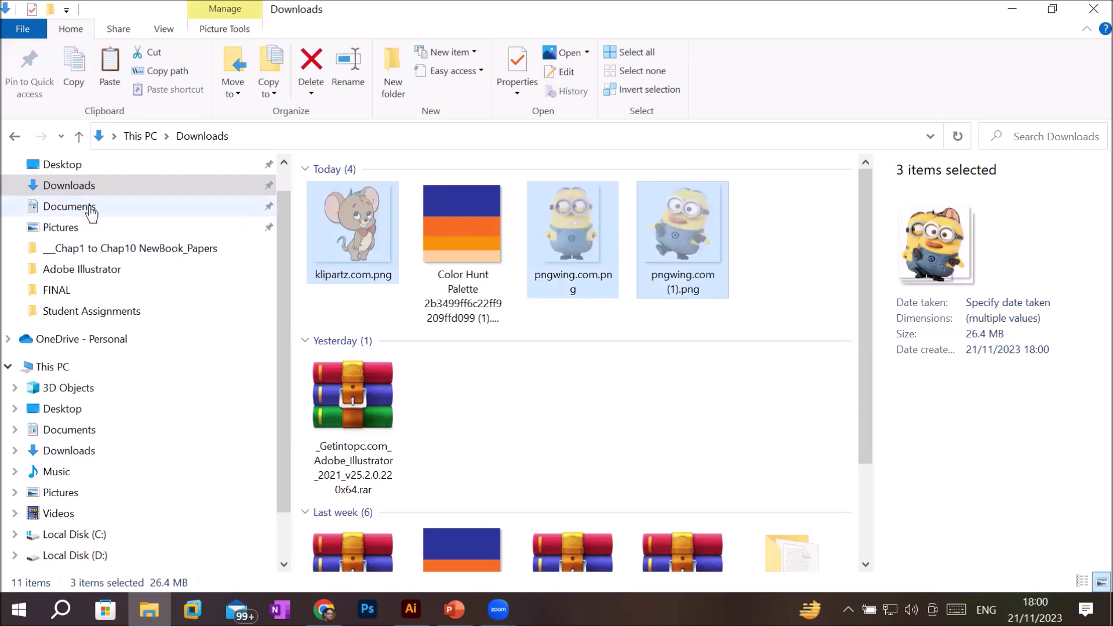
# Step: Navigate through This PC and Local Disk (D:) to the D:\_Graphics\Images folder
pyautogui.click(130, 366)
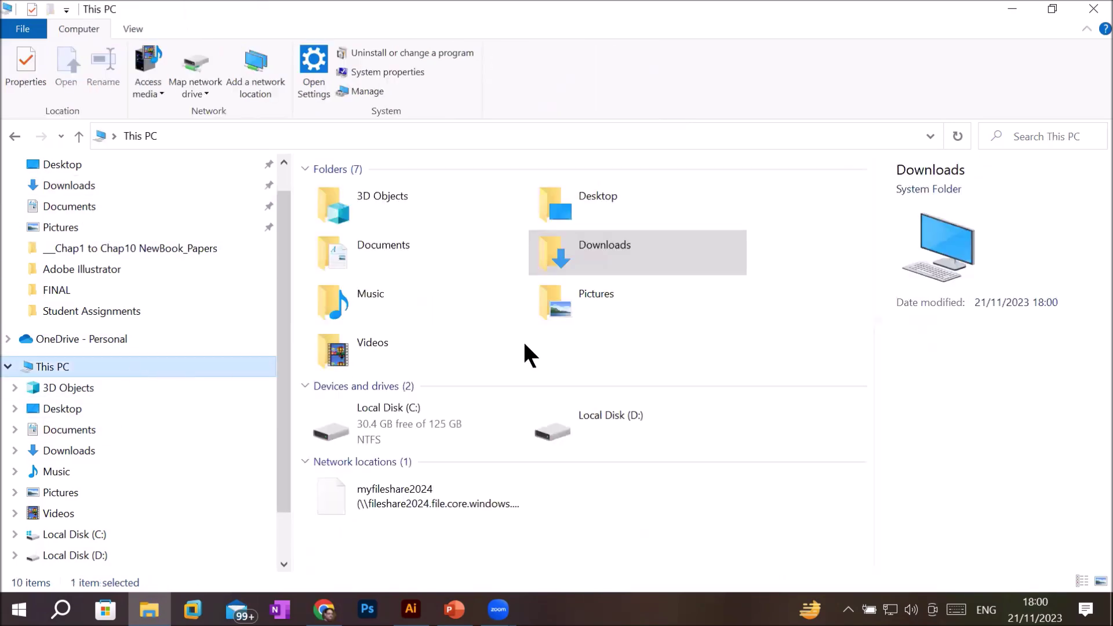
pyautogui.click(664, 426)
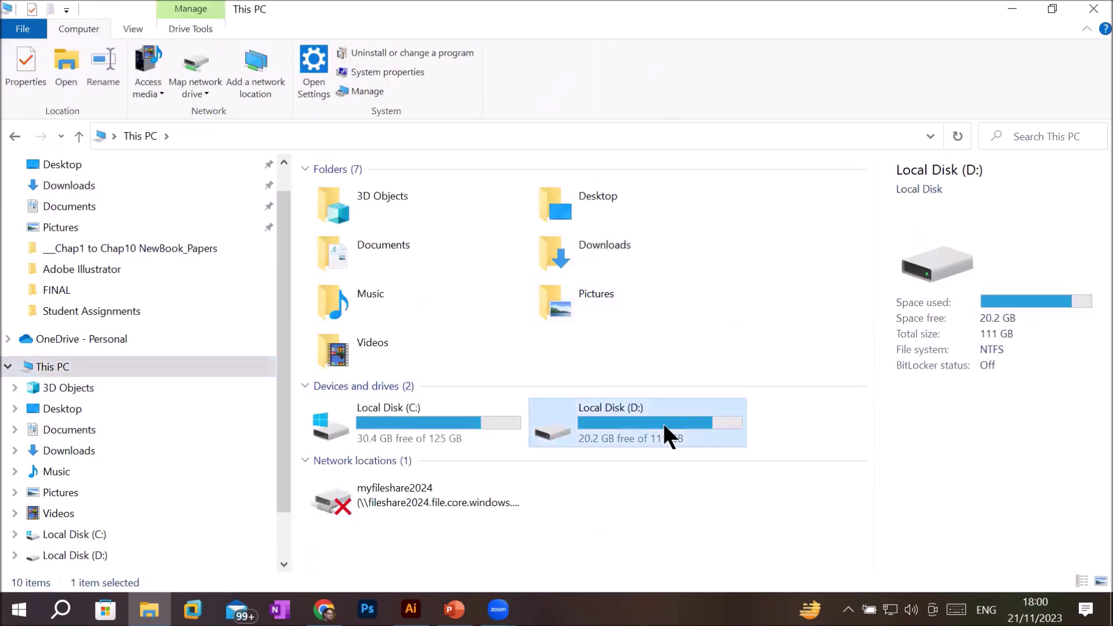
pyautogui.doubleClick(664, 423)
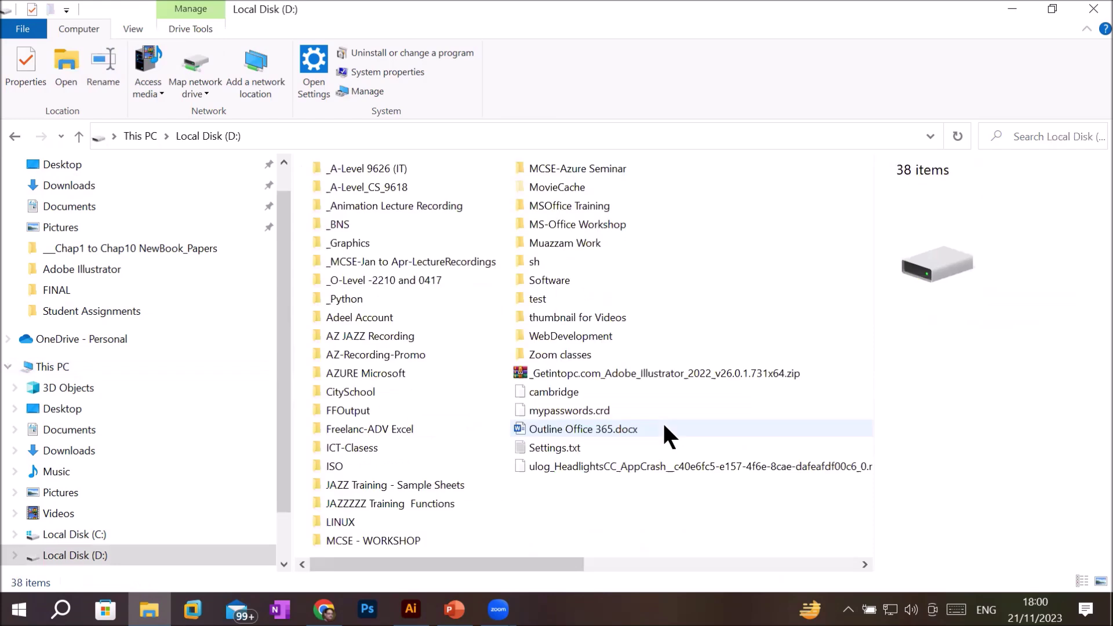
pyautogui.doubleClick(342, 240)
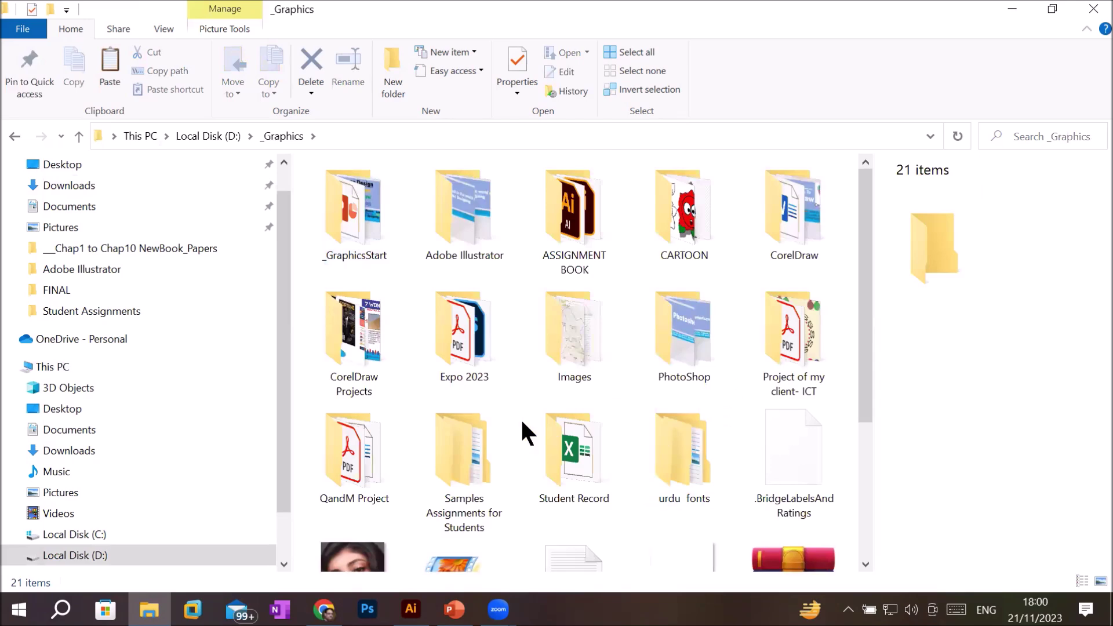
pyautogui.doubleClick(566, 357)
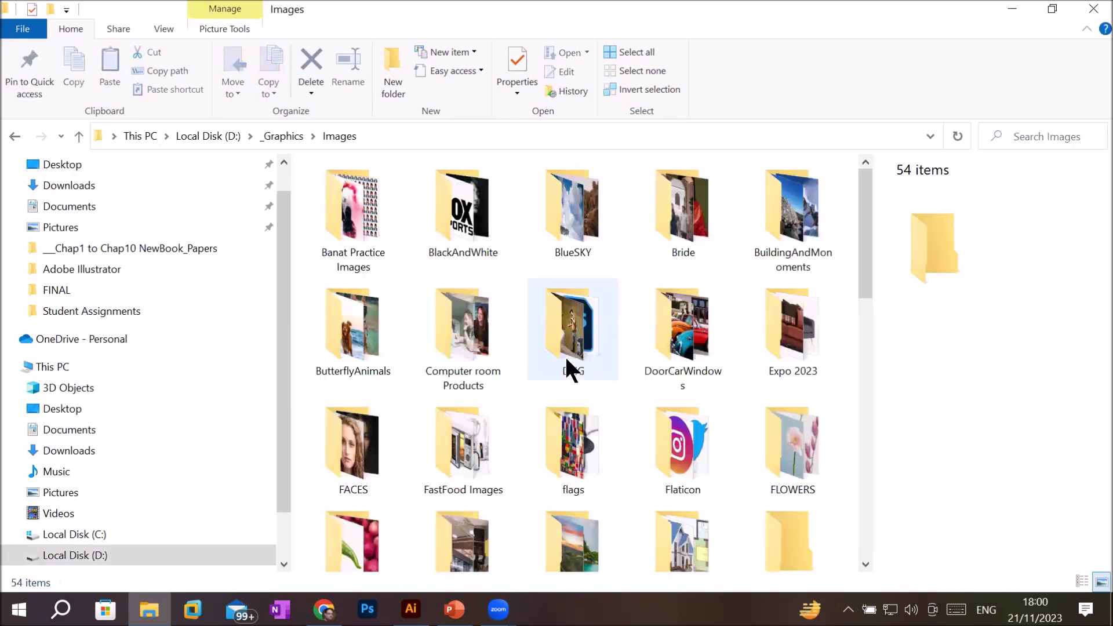
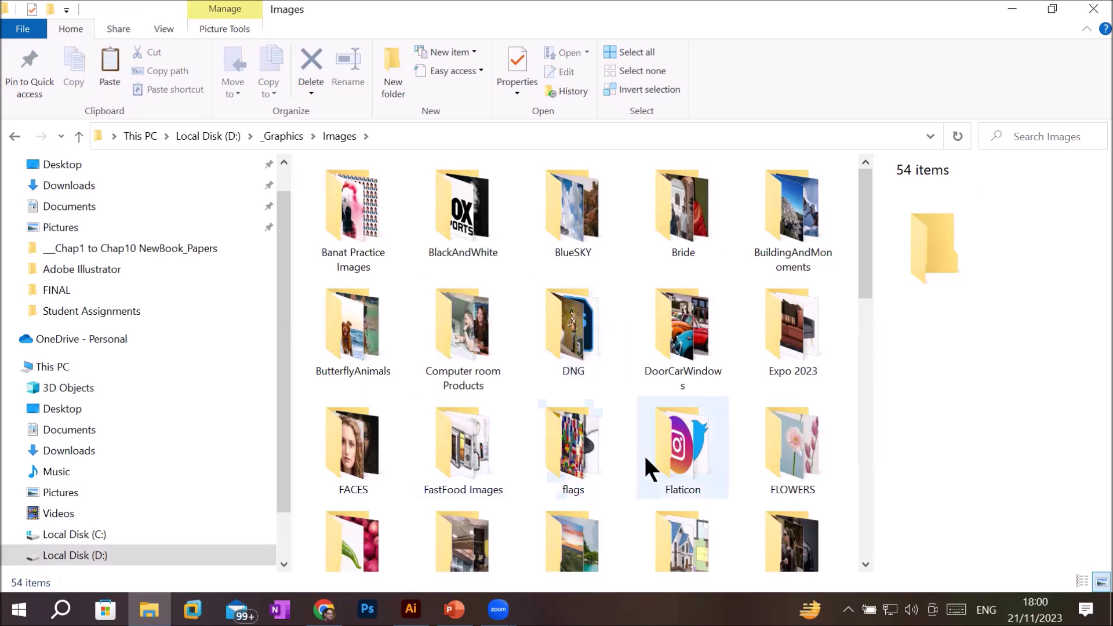
# Step: Open the Transparent PNG folder and restore its window to full screen
pyautogui.scroll(-5, 645, 459)
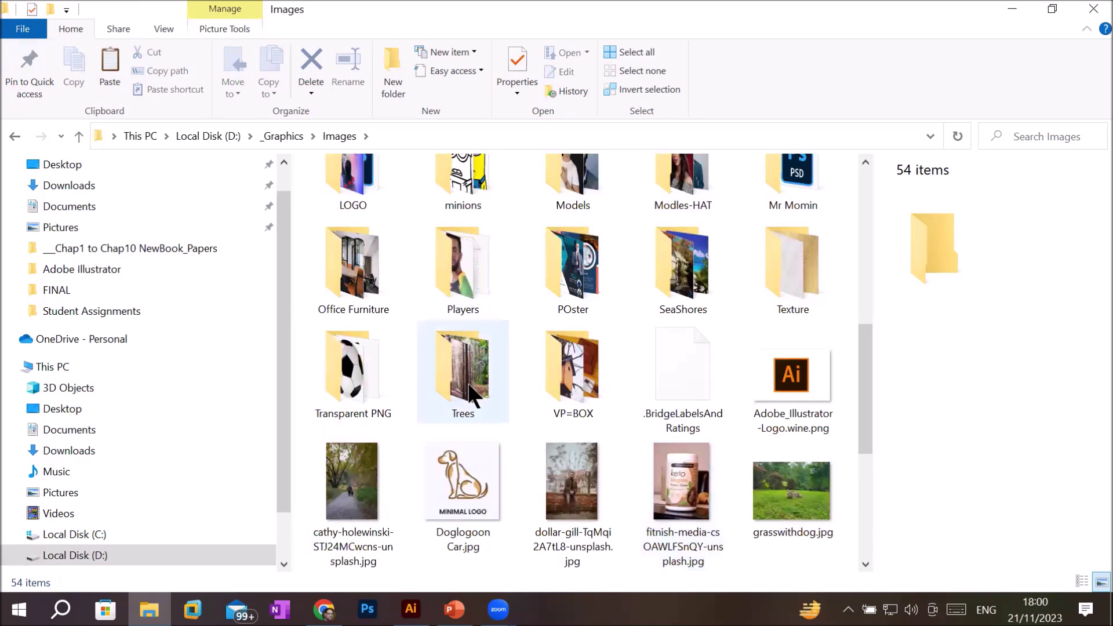
pyautogui.doubleClick(347, 372)
pyautogui.press('super+Down')
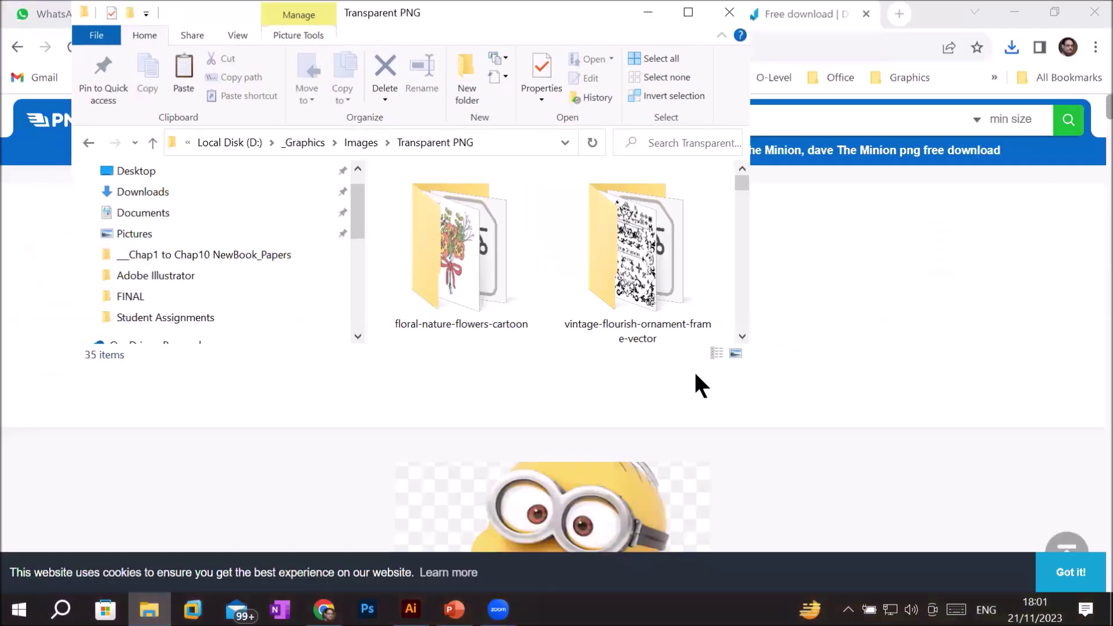
pyautogui.click(690, 12)
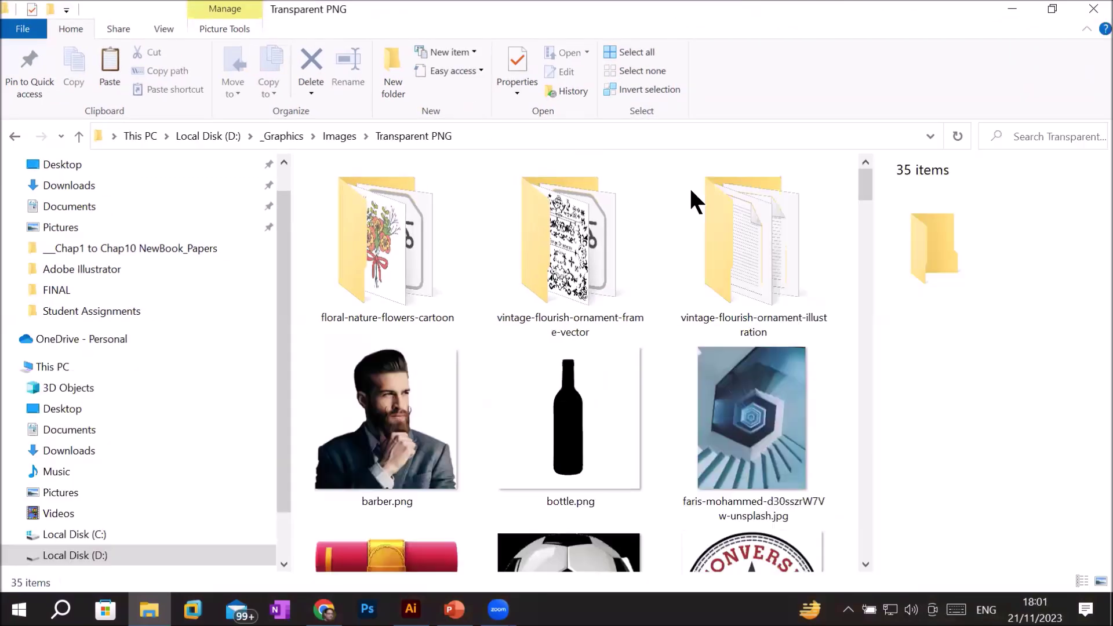
pyautogui.scroll(-5, 820, 458)
pyautogui.scroll(-4, 823, 458)
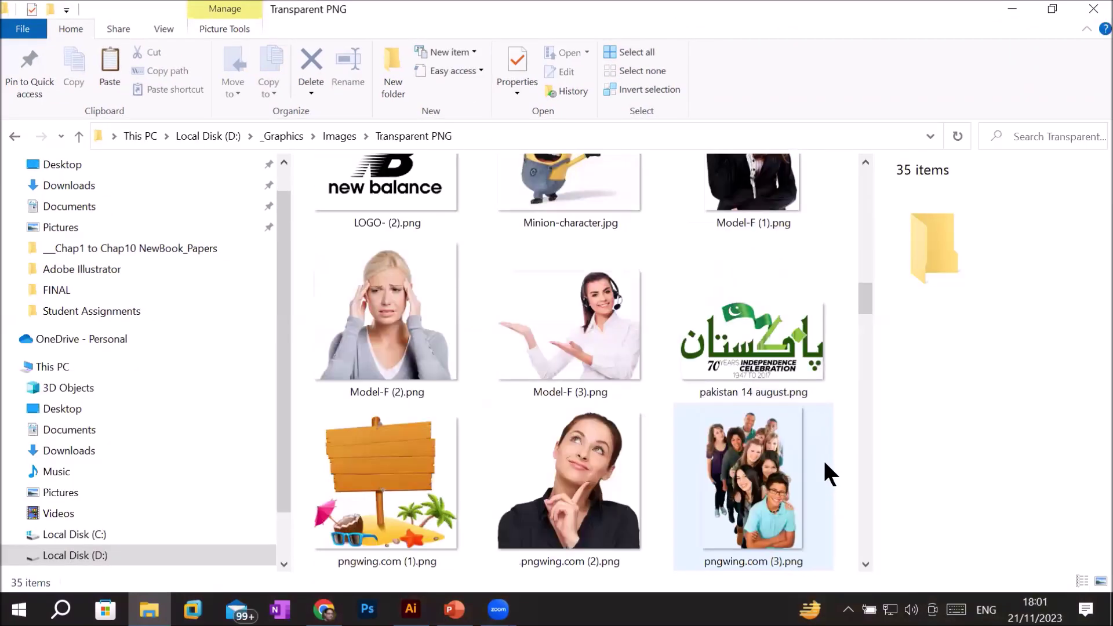
pyautogui.scroll(-4, 823, 458)
# Step: Paste the downloaded files into Transparent PNG, skipping the two same-named files
pyautogui.rightClick(837, 324)
pyautogui.click(835, 174)
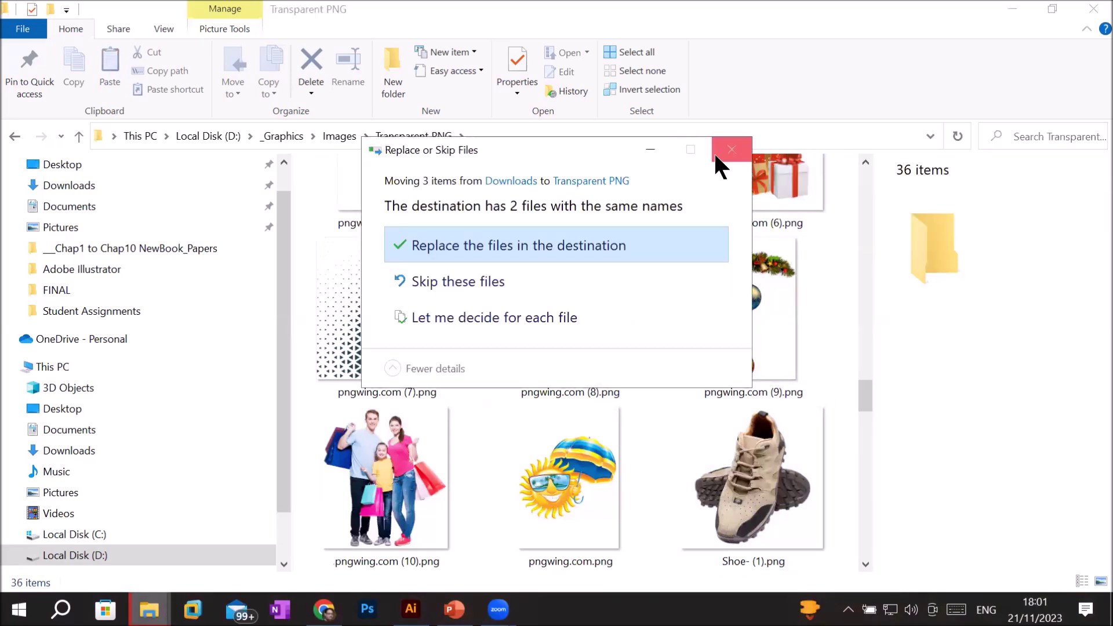
pyautogui.click(732, 150)
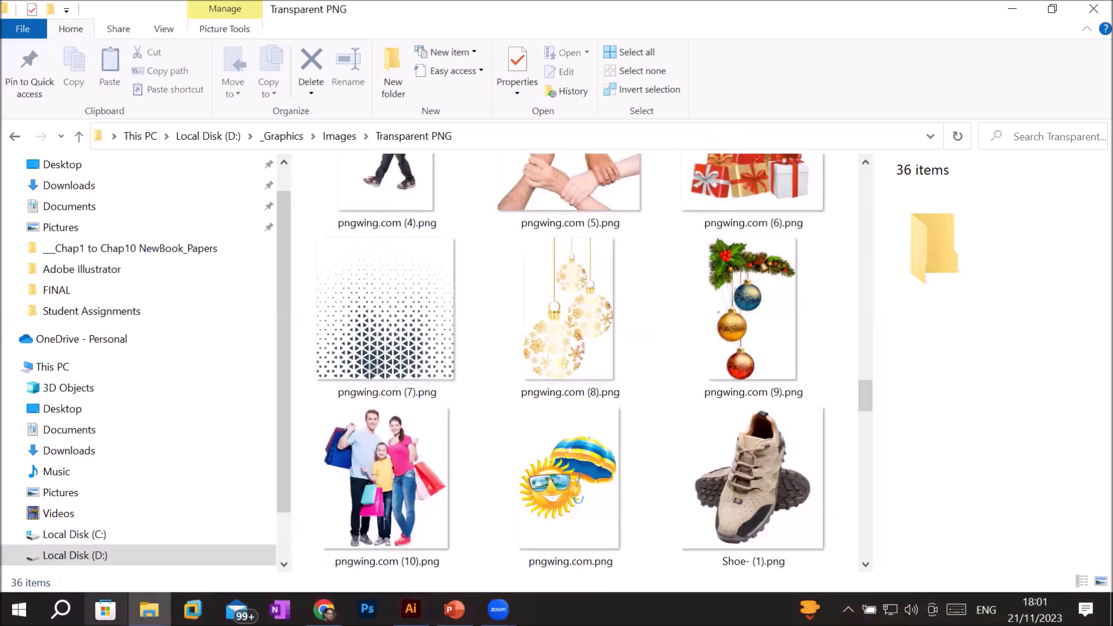
pyautogui.click(325, 609)
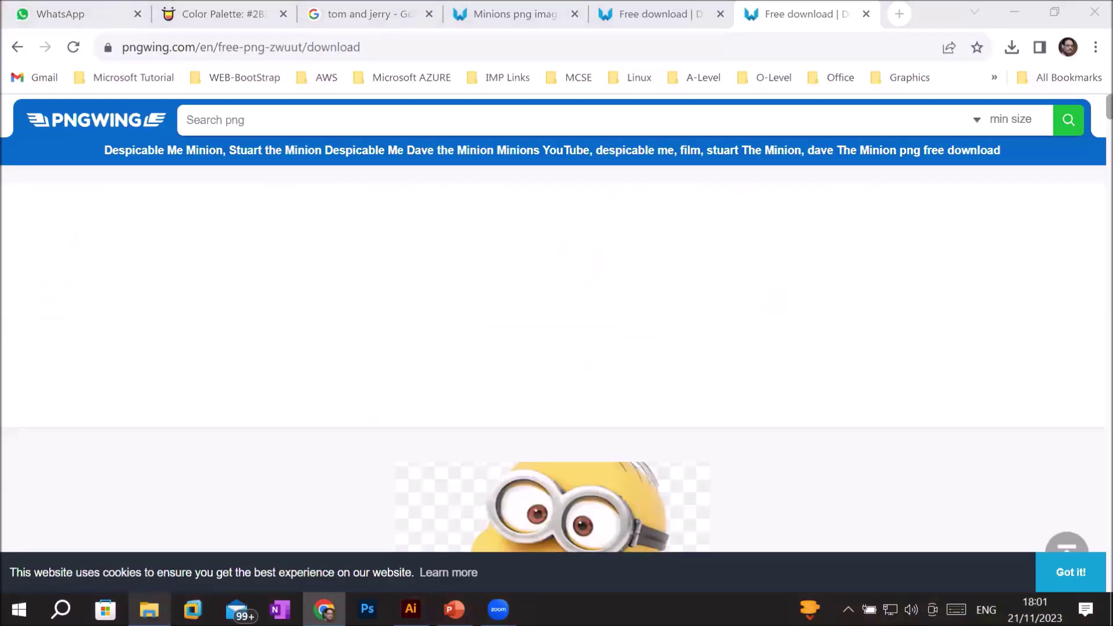
pyautogui.click(149, 609)
# Step: Rename the two pngwing images in Downloads to caroon1.png and cartoon2.png
pyautogui.click(94, 186)
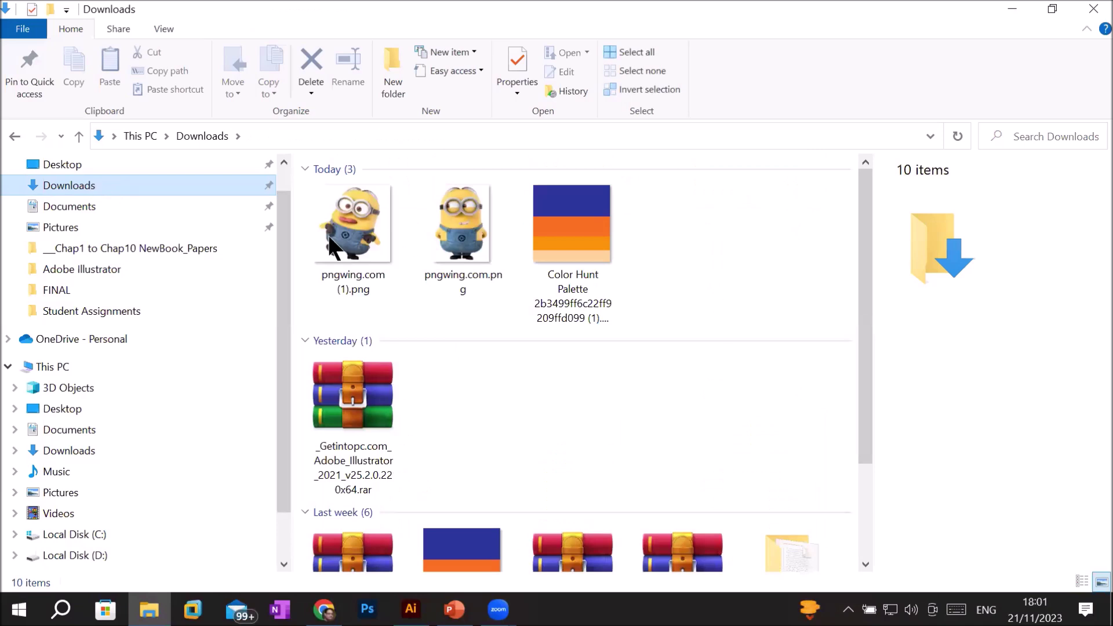
pyautogui.click(350, 272)
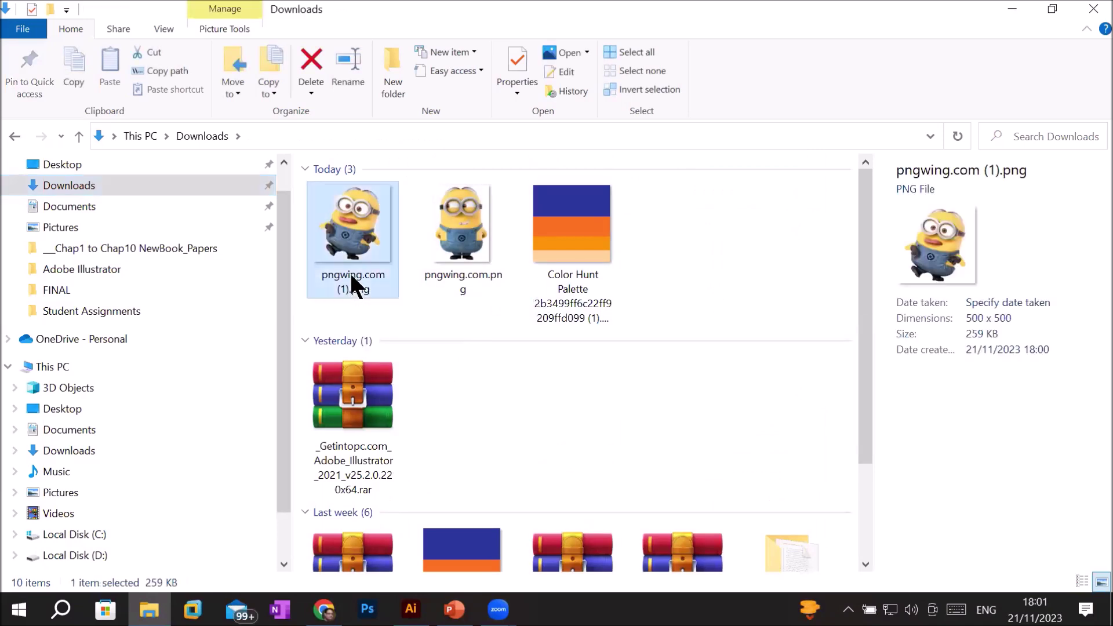
pyautogui.click(356, 280)
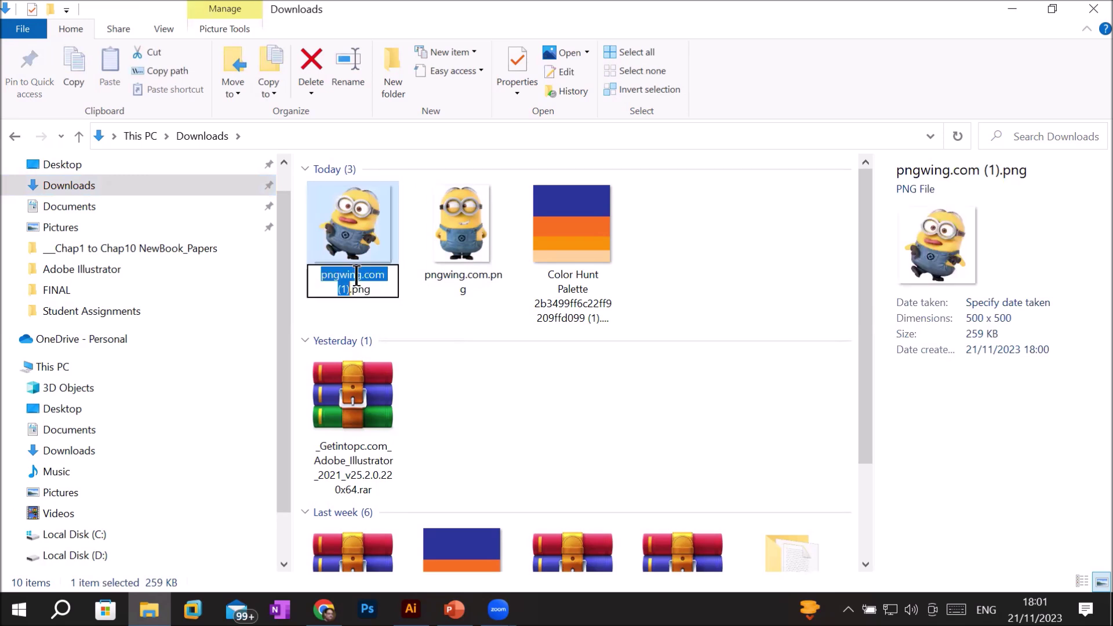
pyautogui.write('caroon')
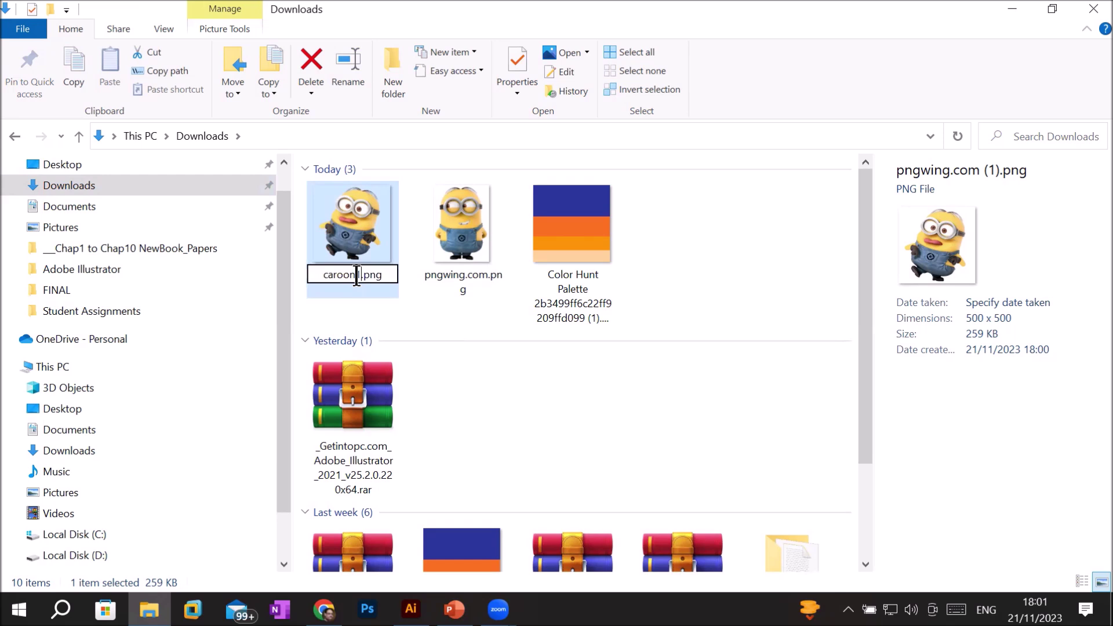
pyautogui.press('Return')
pyautogui.click(452, 274)
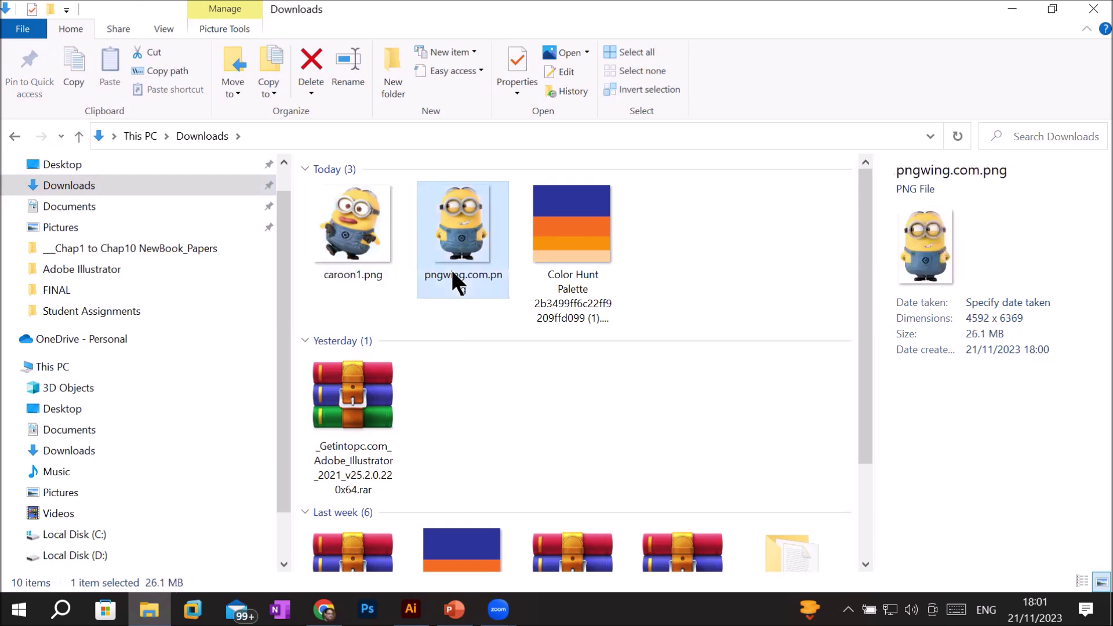
pyautogui.click(452, 273)
pyautogui.write('cartoon2.png')
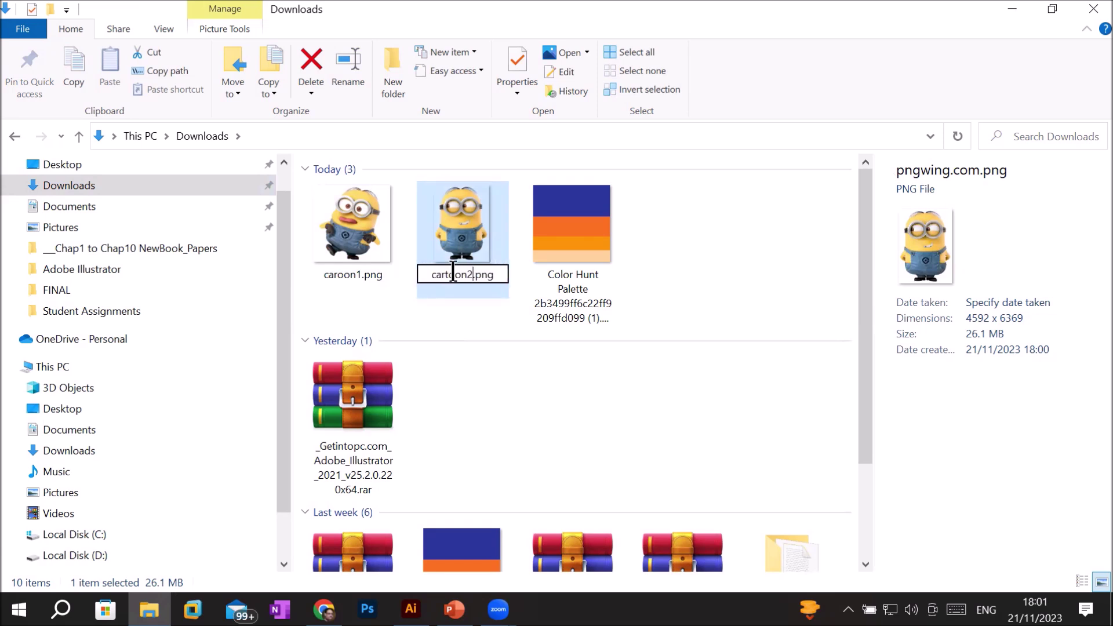
pyautogui.press('Return')
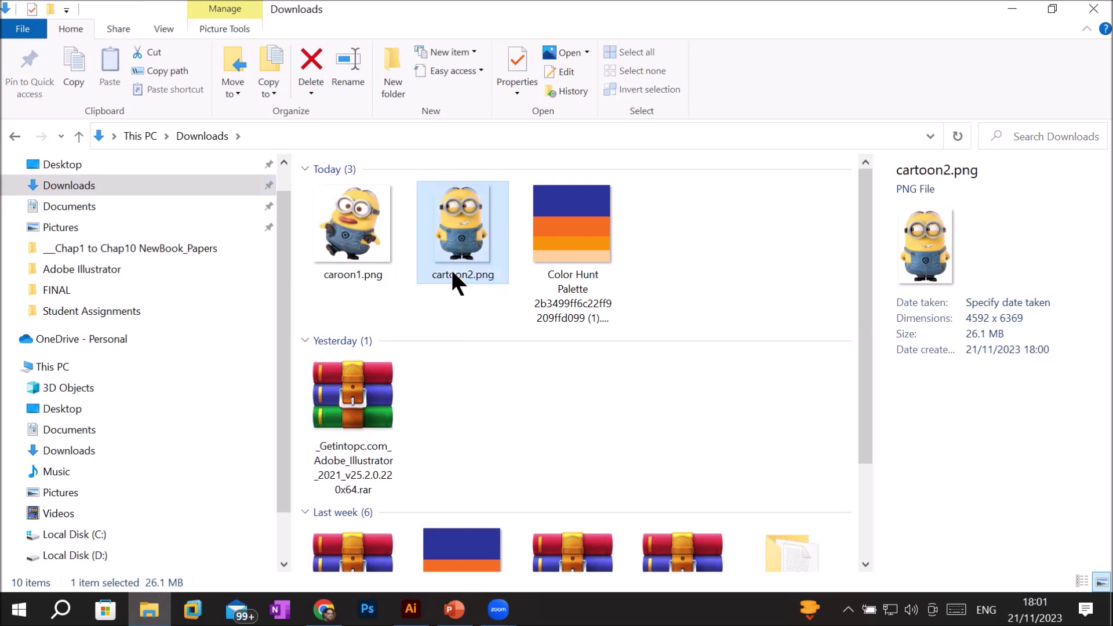
# Step: Cut caroon1.png and cartoon2.png, then select Local Disk (D:) under This PC
pyautogui.click(367, 238)
pyautogui.keyDown('ctrl'); pyautogui.click(485, 238); pyautogui.keyUp('ctrl')
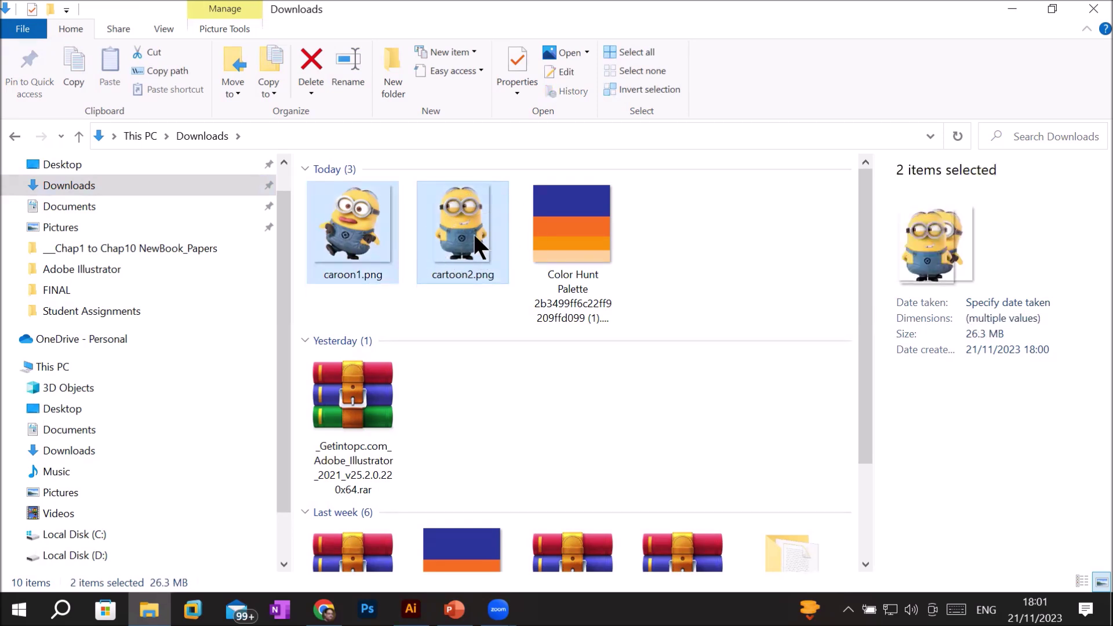
pyautogui.rightClick(475, 234)
pyautogui.click(535, 469)
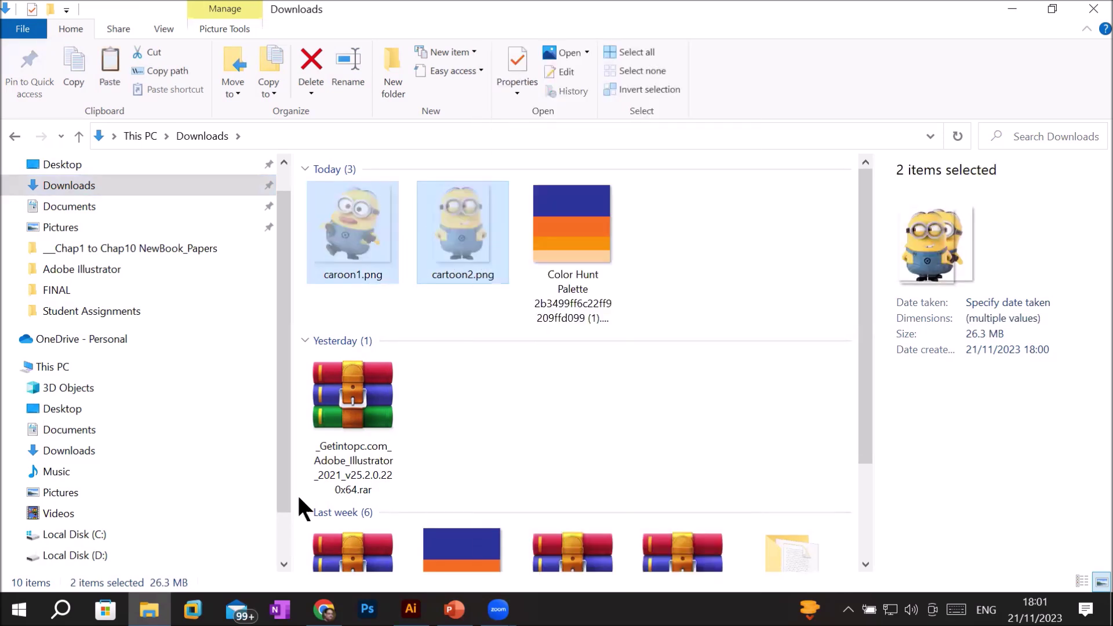
pyautogui.click(82, 368)
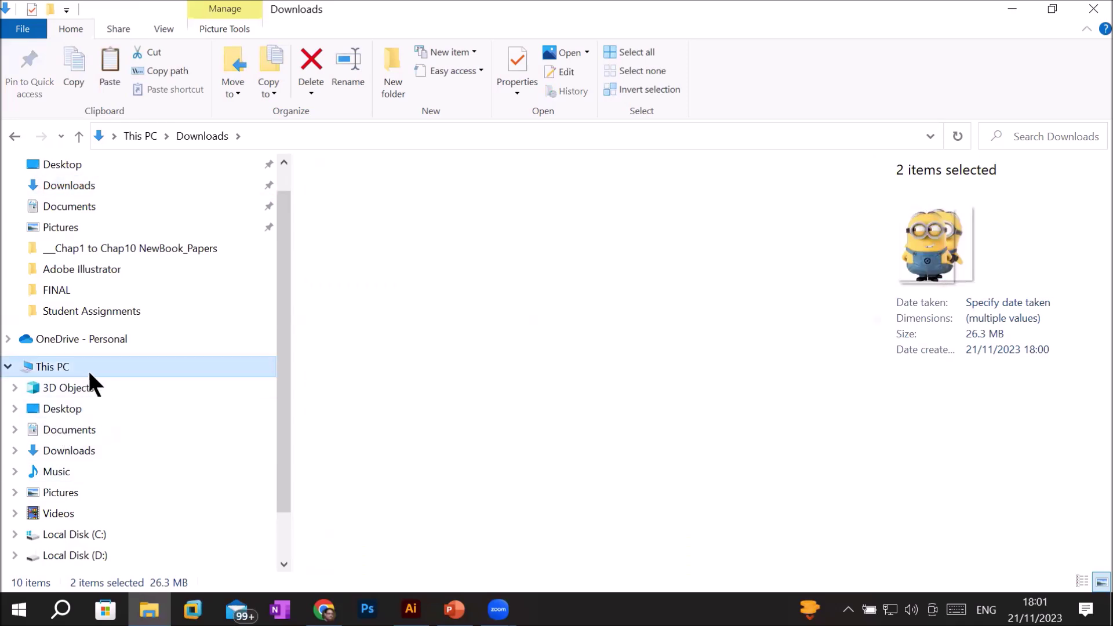
pyautogui.click(635, 411)
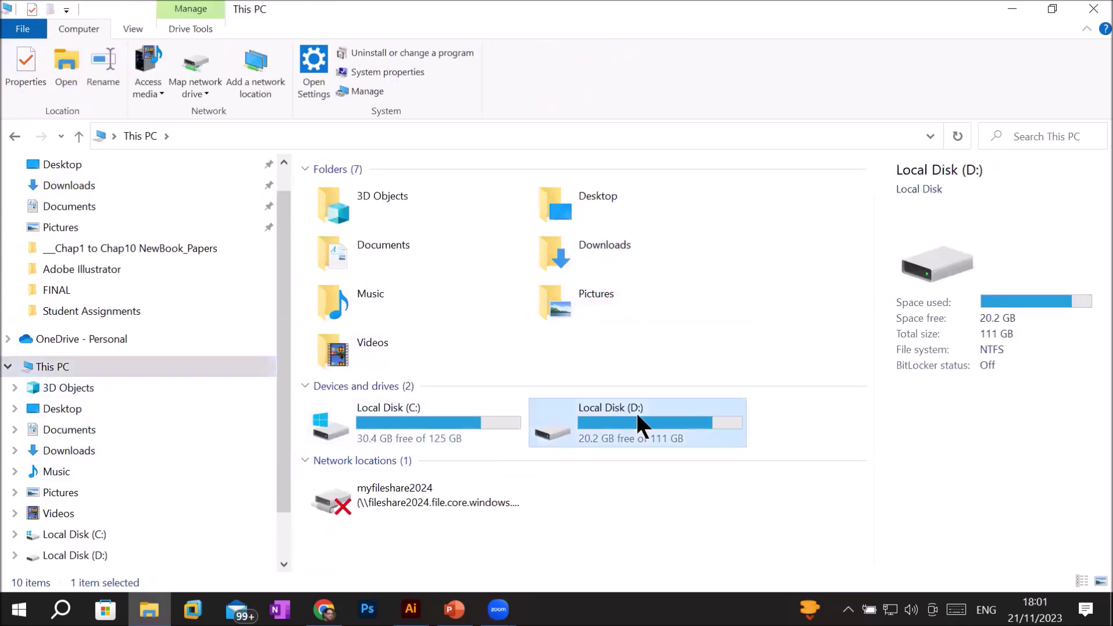
# Step: Paste the two cartoon images into D:\_Graphics\Images\Transparent PNG
pyautogui.doubleClick(636, 410)
pyautogui.doubleClick(347, 235)
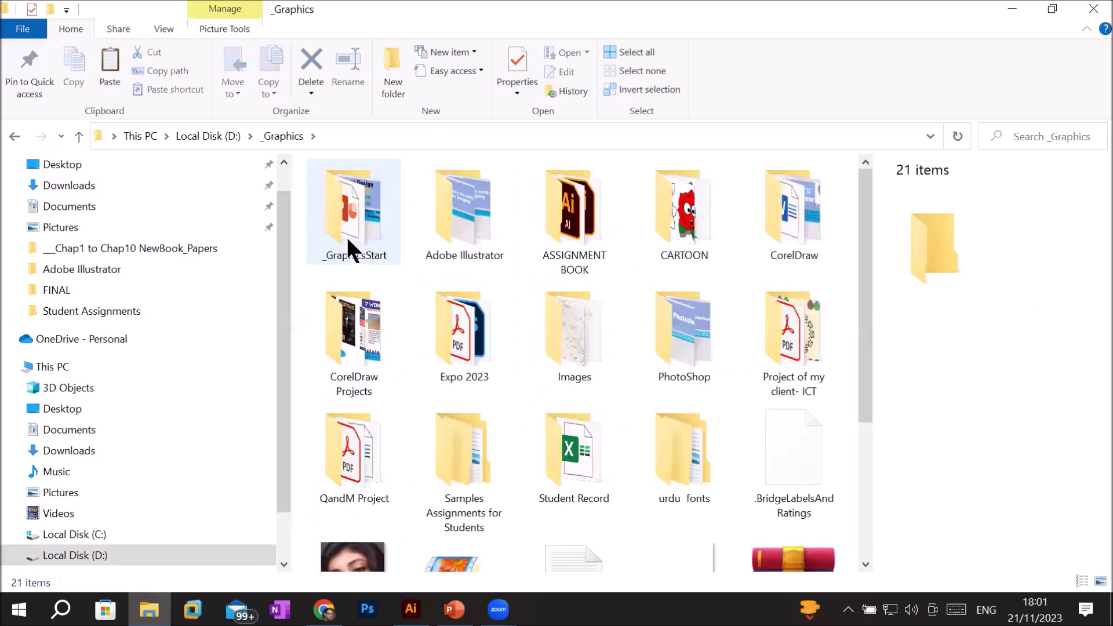
pyautogui.doubleClick(569, 348)
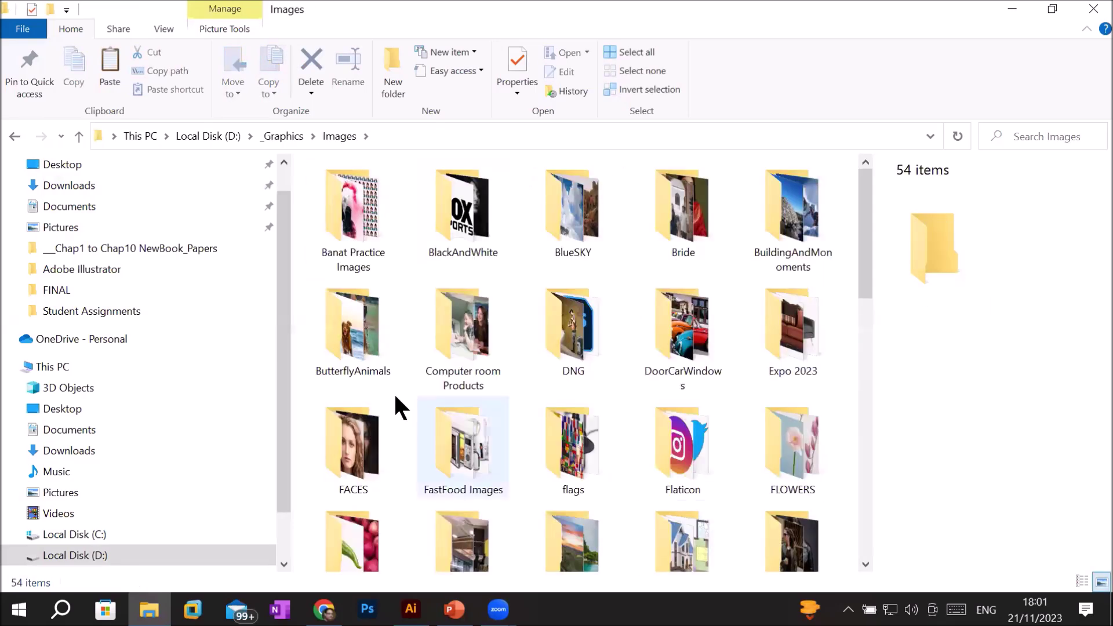
pyautogui.scroll(-5, 454, 396)
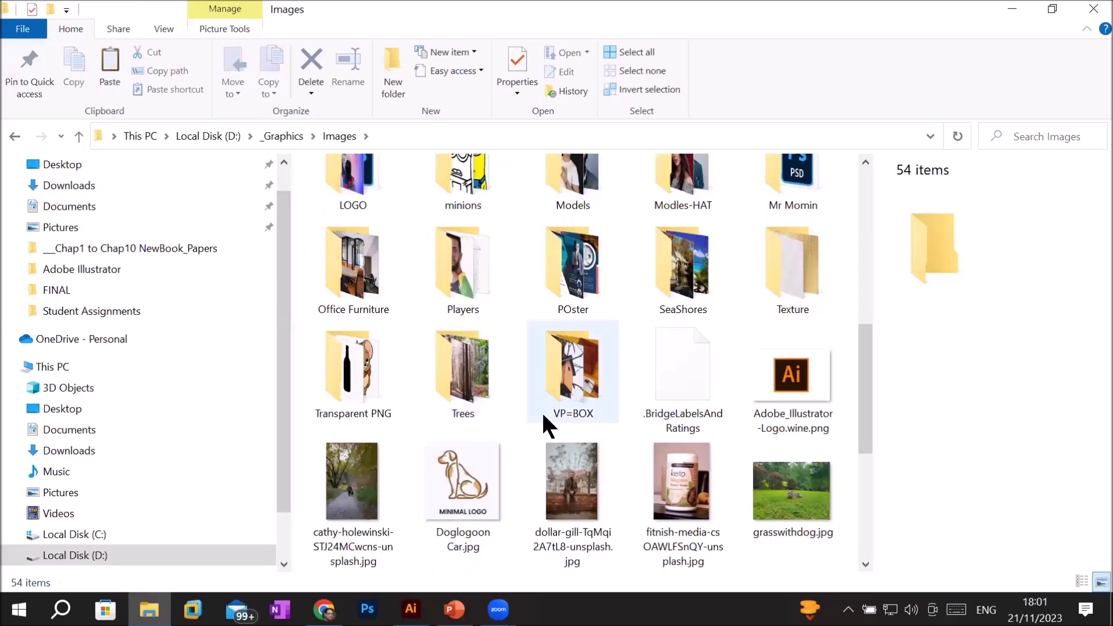
pyautogui.scroll(-4, 543, 415)
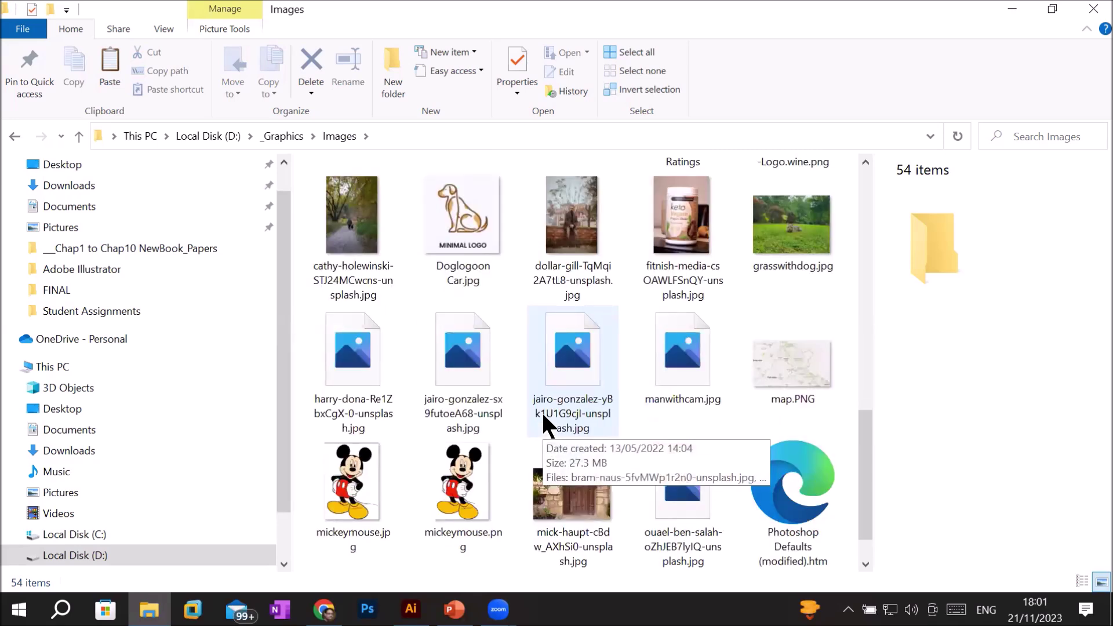
pyautogui.scroll(3, 542, 412)
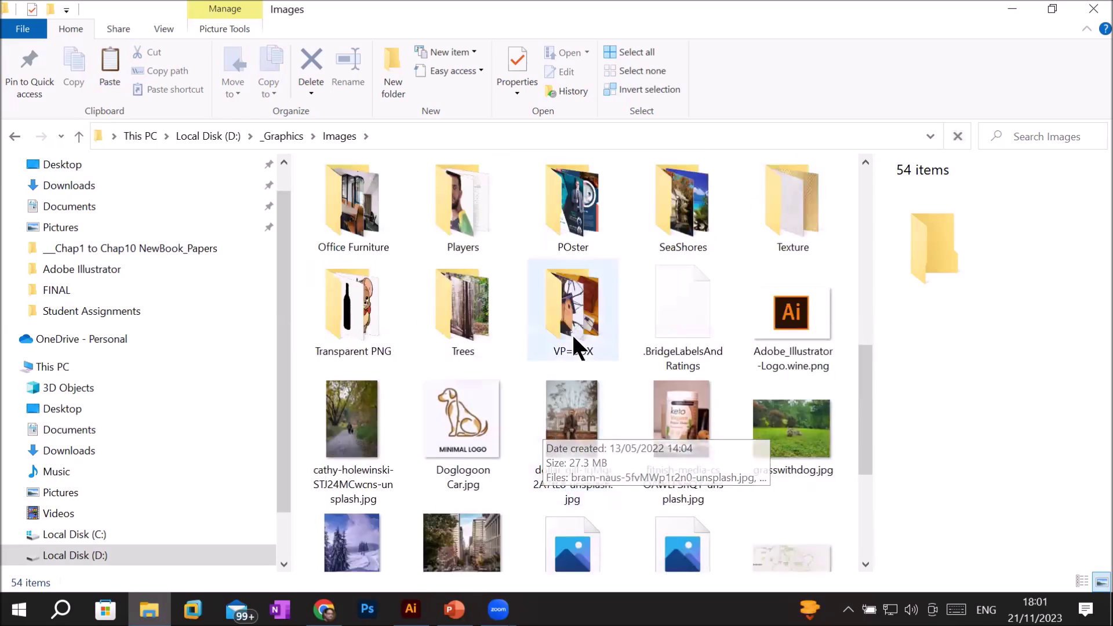
pyautogui.doubleClick(351, 322)
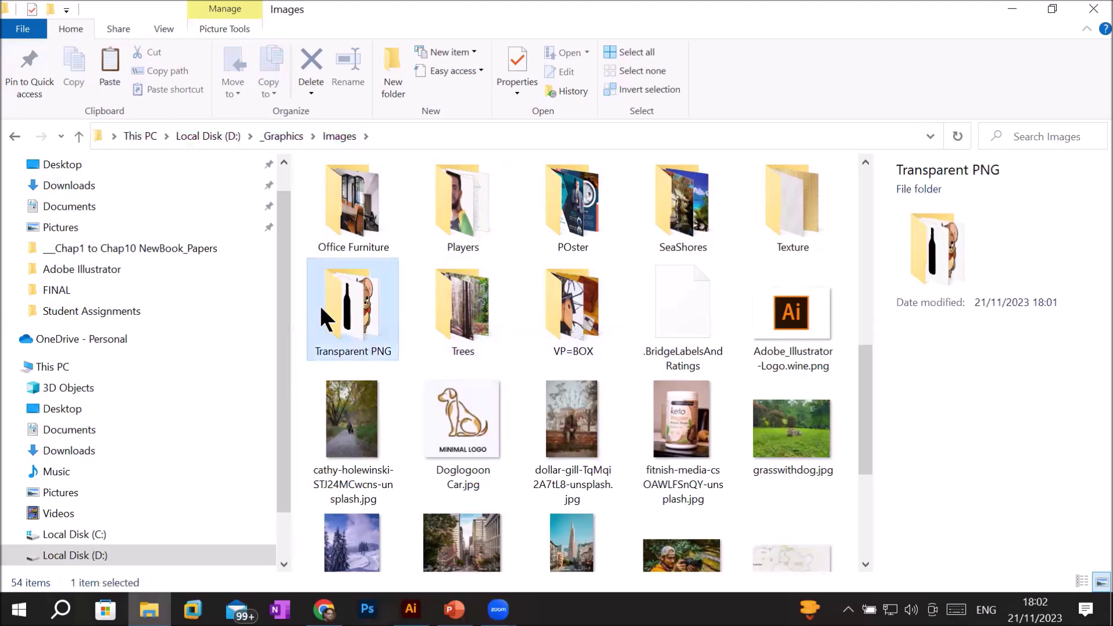
pyautogui.scroll(-9, 789, 413)
pyautogui.scroll(-3, 788, 413)
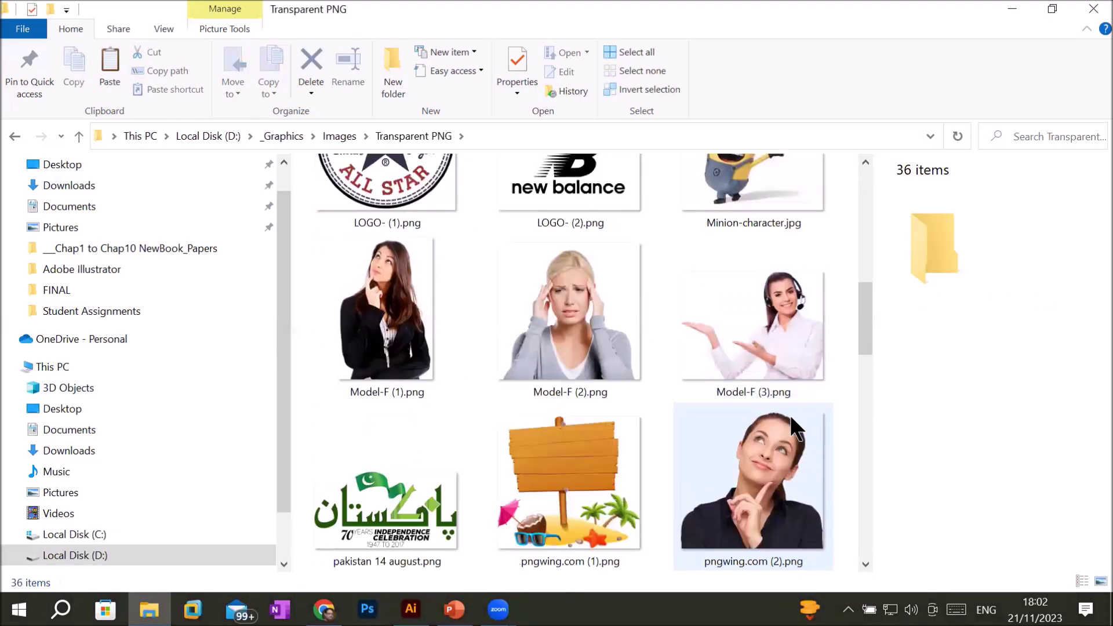
pyautogui.rightClick(841, 234)
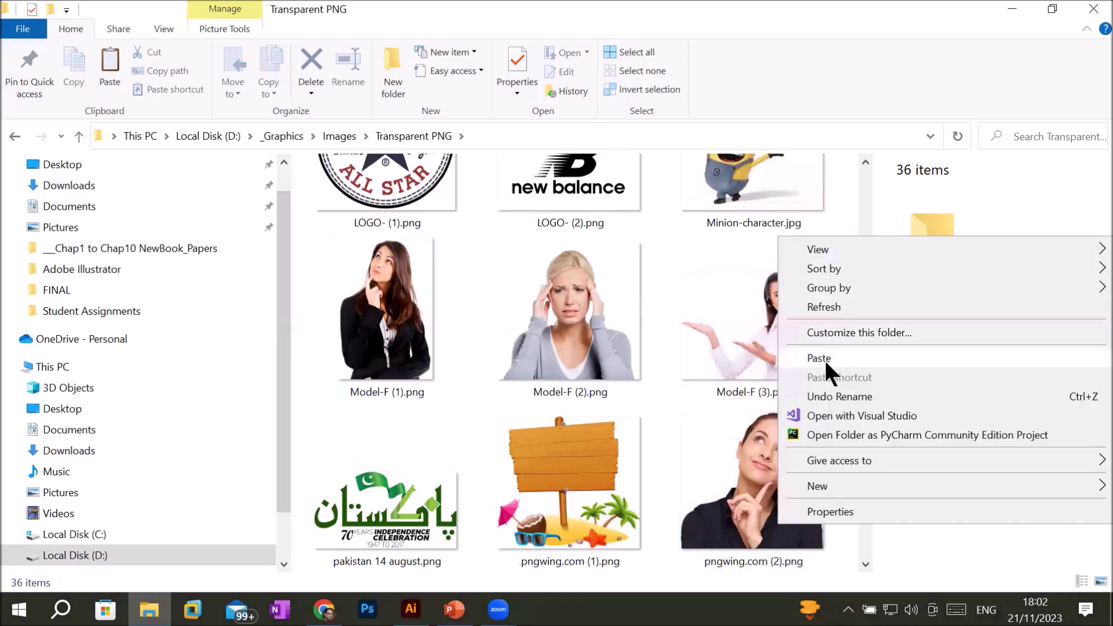
pyautogui.click(823, 359)
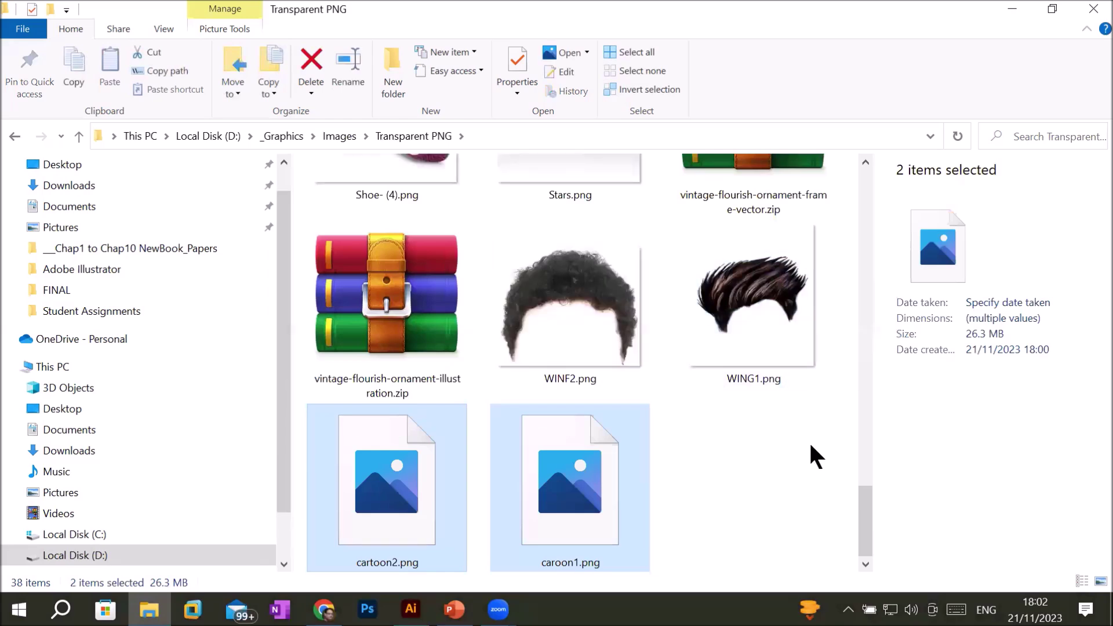
# Step: Refresh the folder, preview cartoon2.png and caroon1.png, and switch to the browser
pyautogui.press('F5')
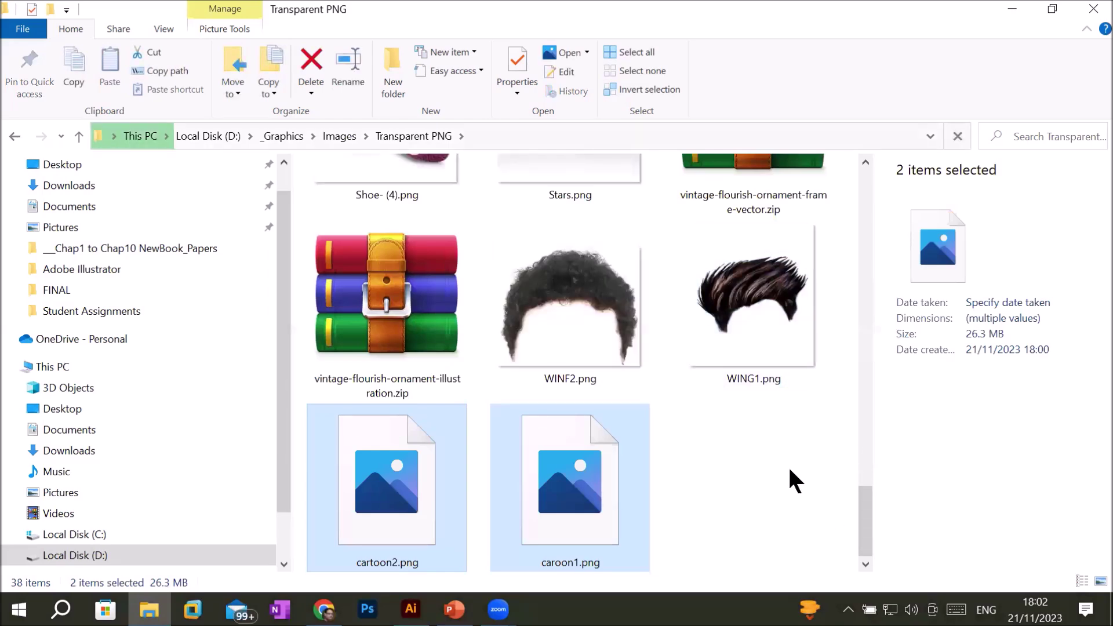
pyautogui.scroll(-5, 765, 478)
pyautogui.click(382, 468)
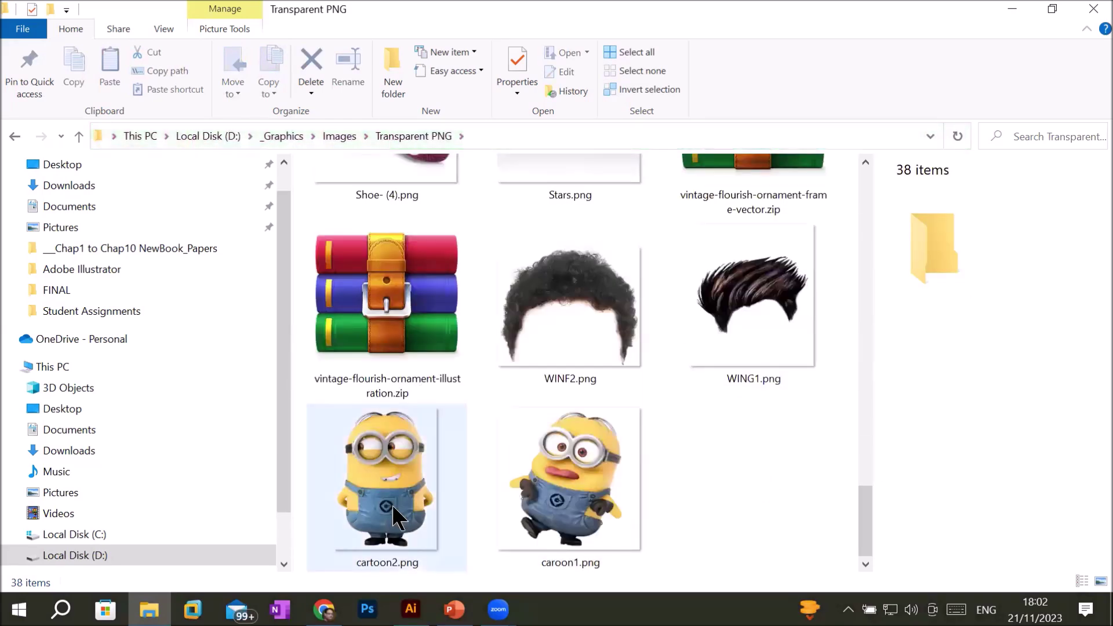
pyautogui.click(583, 451)
pyautogui.scroll(5, 610, 436)
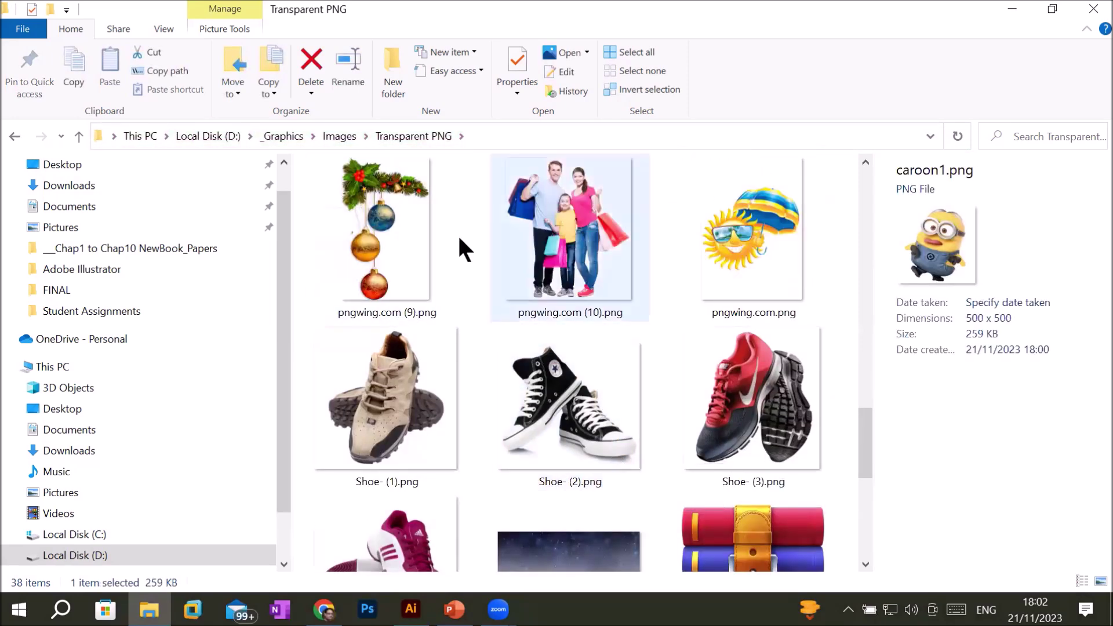
pyautogui.hotkey('alt', 'Tab')
pyautogui.scroll(-3, 607, 268)
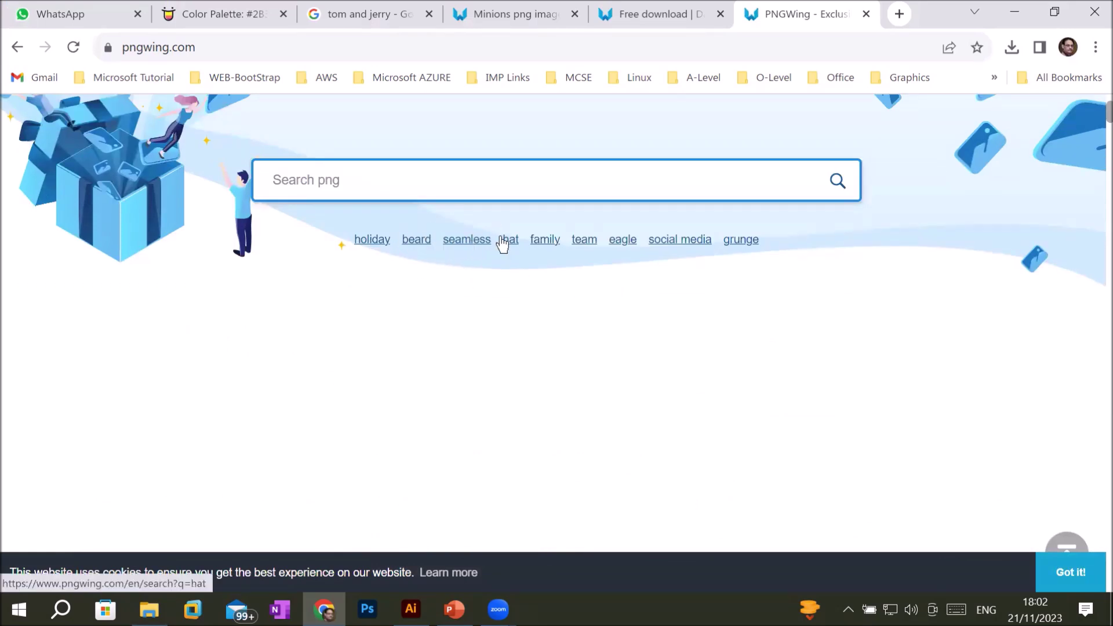
# Step: Browse PNGWing's results for the 'family' tag
pyautogui.click(550, 240)
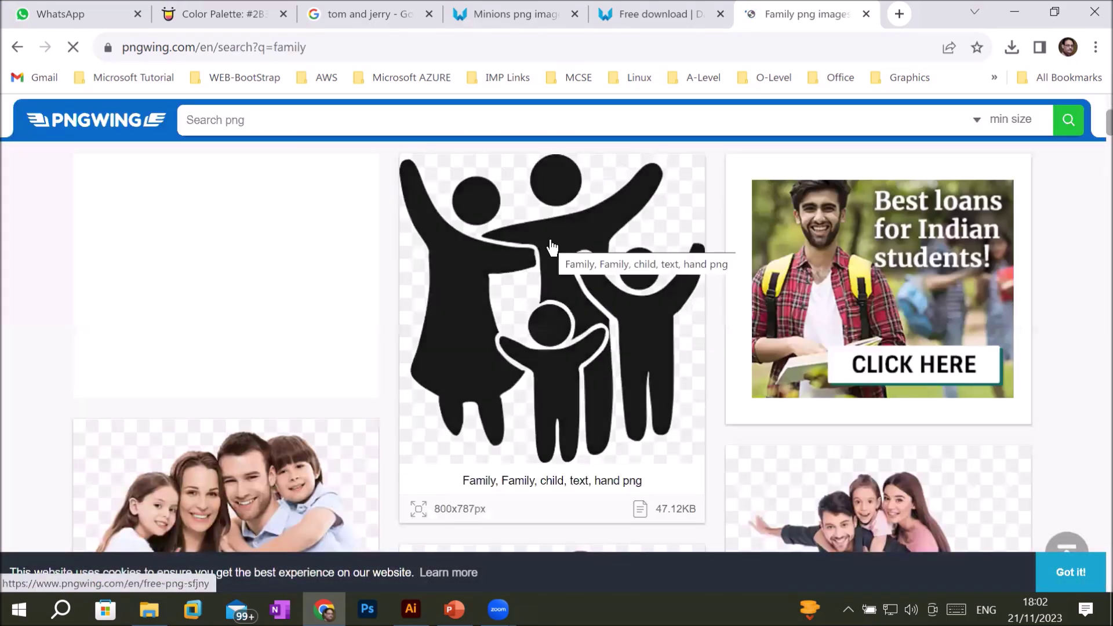
pyautogui.scroll(-5, 551, 244)
pyautogui.scroll(-3, 551, 243)
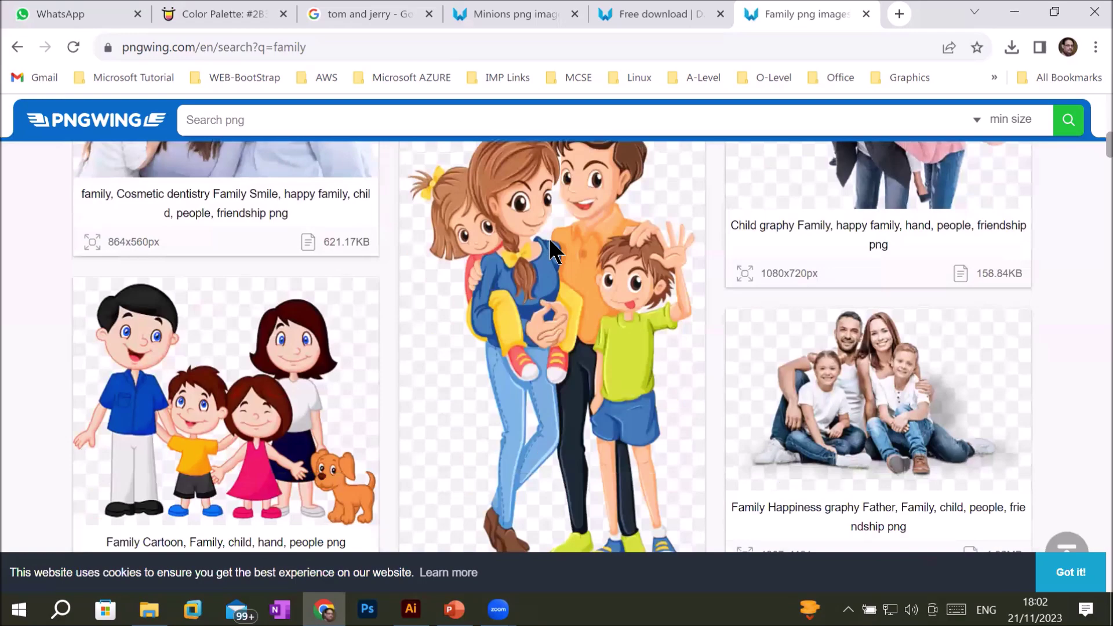
pyautogui.scroll(-2, 551, 244)
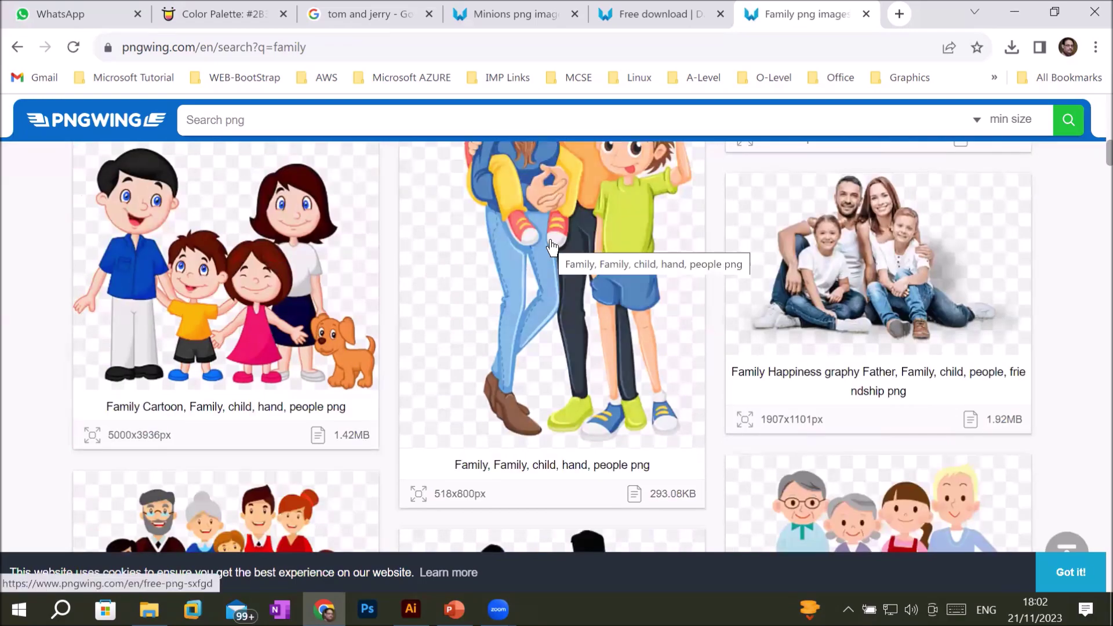
pyautogui.scroll(-3, 551, 247)
pyautogui.scroll(-3, 551, 246)
pyautogui.scroll(-2, 552, 247)
pyautogui.scroll(-5, 553, 249)
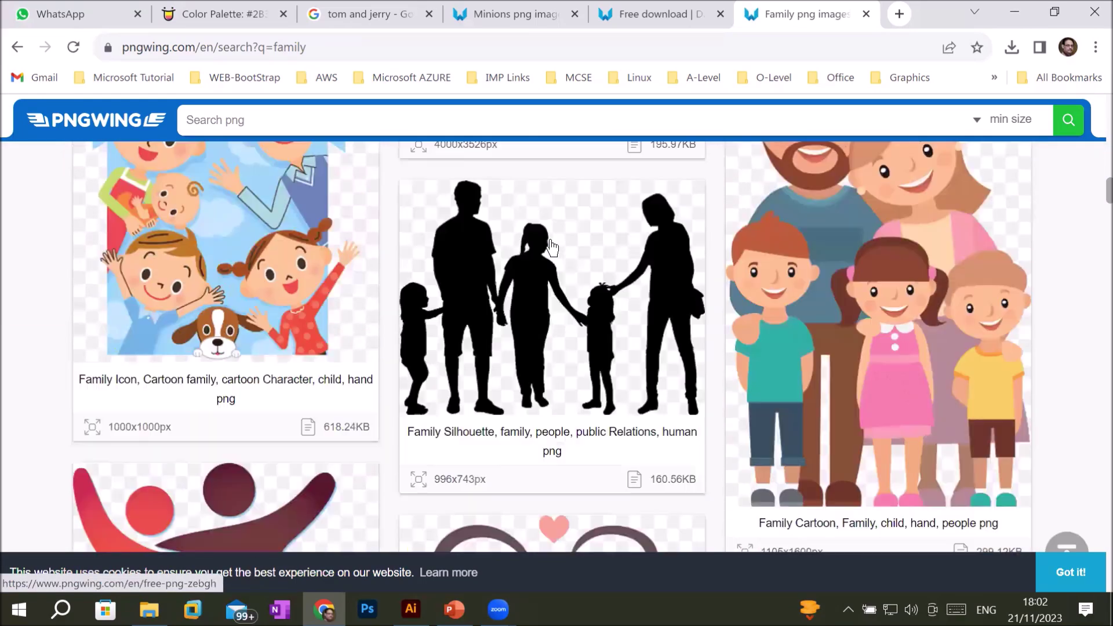
pyautogui.scroll(-3, 552, 248)
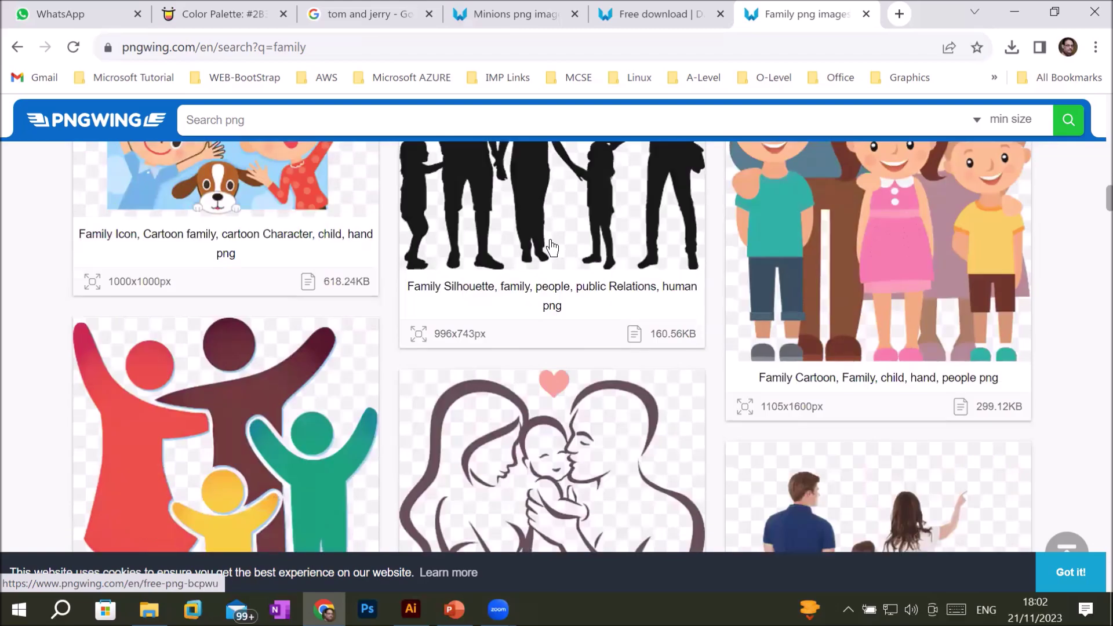
pyautogui.scroll(-7, 552, 248)
pyautogui.scroll(-3, 552, 248)
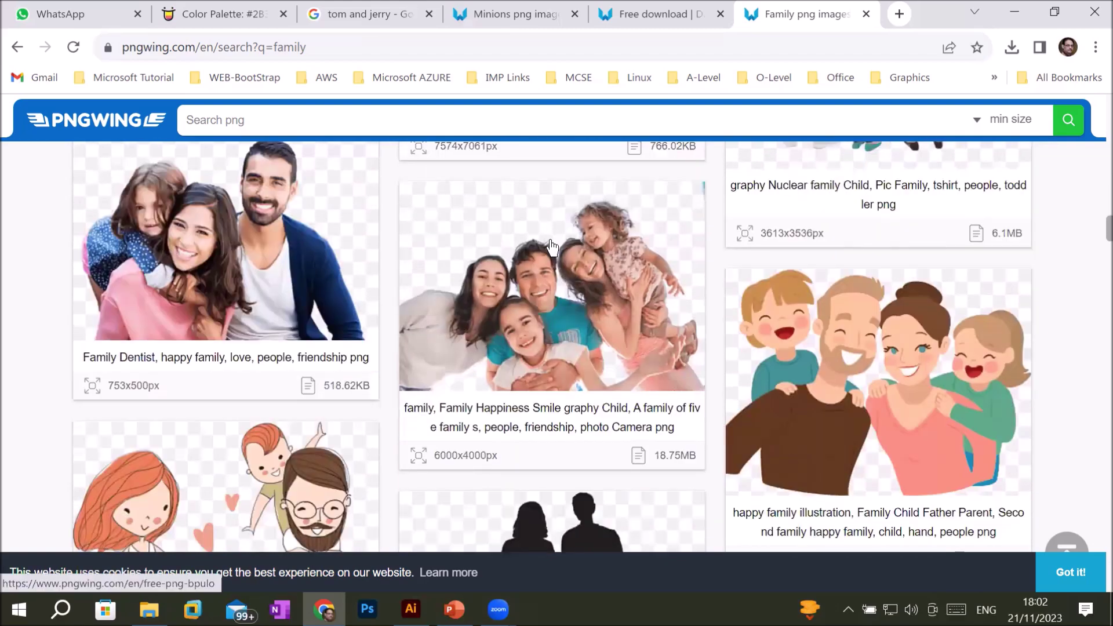
# Step: Download the Family Dentist, happy family PNG (753x500px) as pngwing.com.png
pyautogui.click(257, 280)
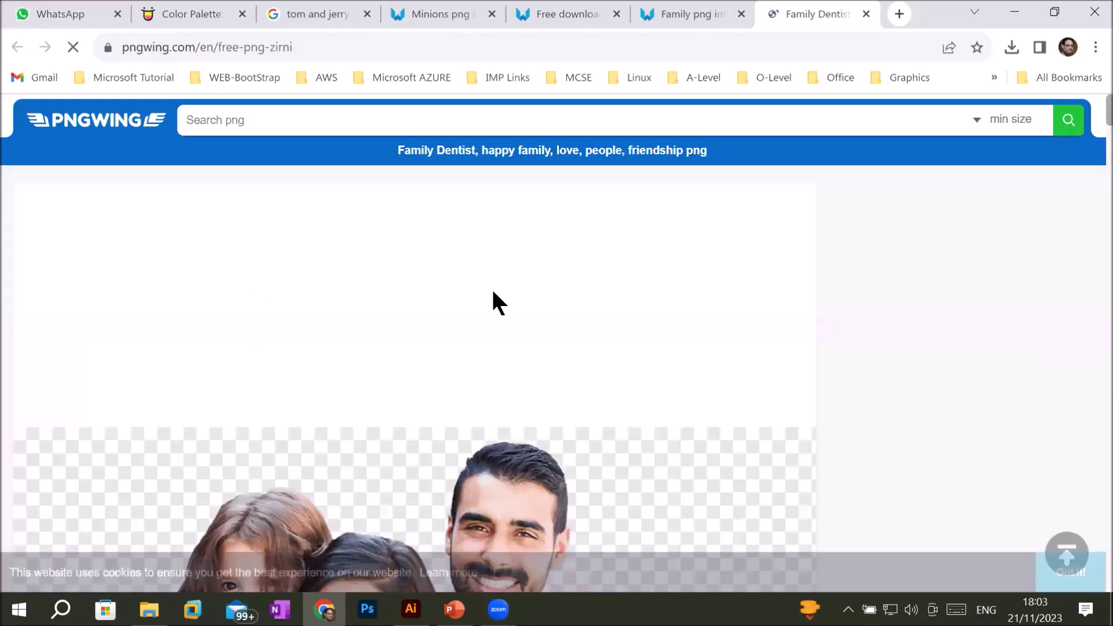
pyautogui.scroll(-5, 493, 293)
pyautogui.scroll(-2, 493, 293)
pyautogui.scroll(-2, 493, 293)
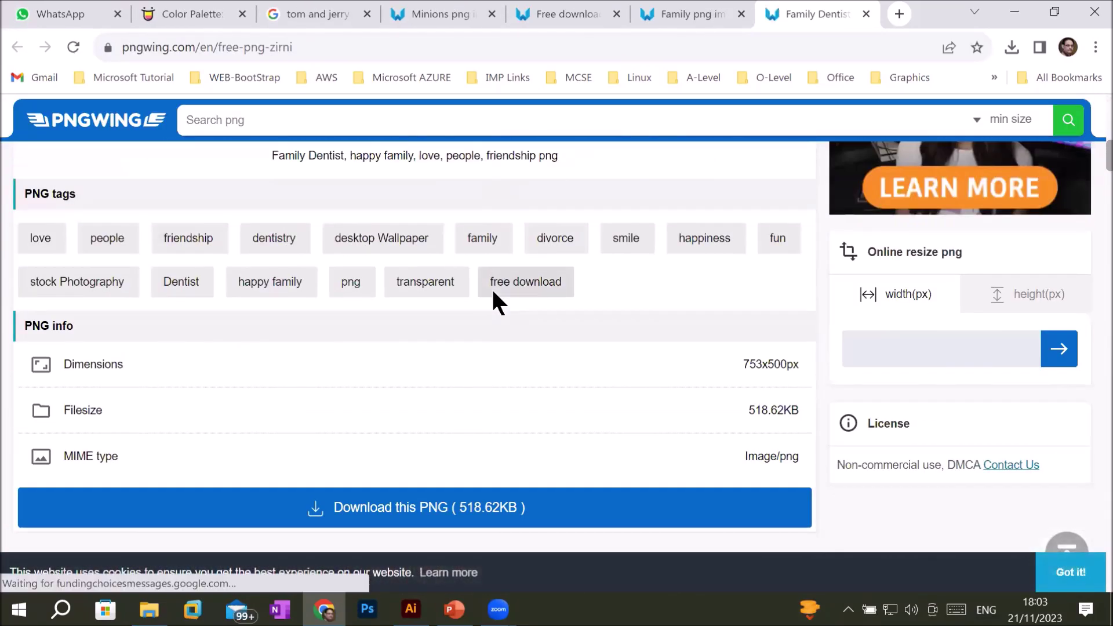
pyautogui.scroll(-2, 493, 293)
pyautogui.click(367, 363)
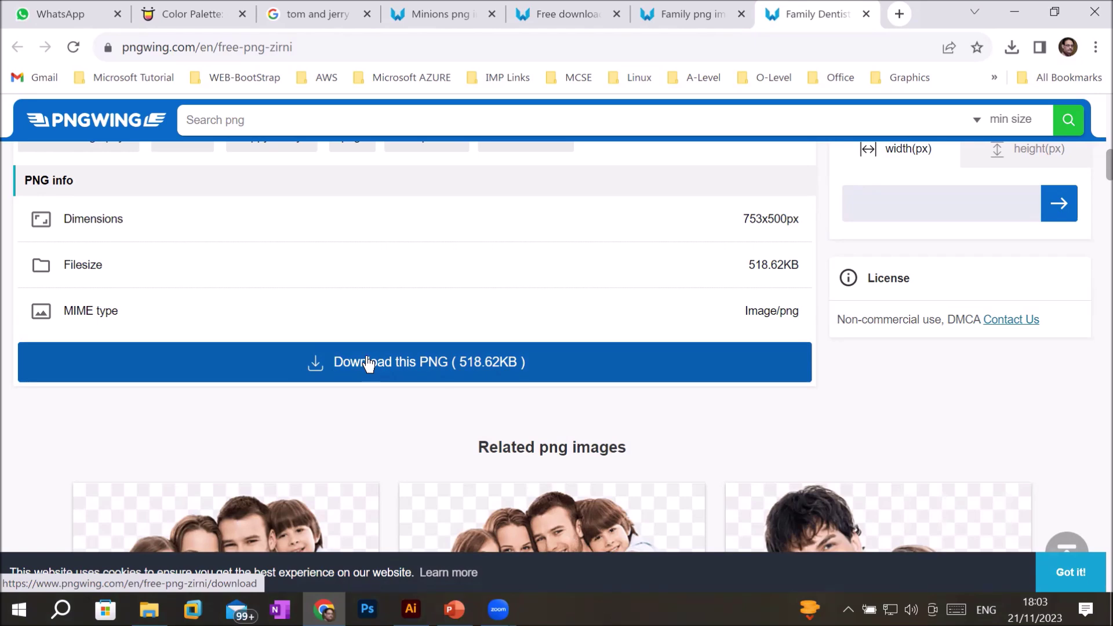
pyautogui.click(367, 364)
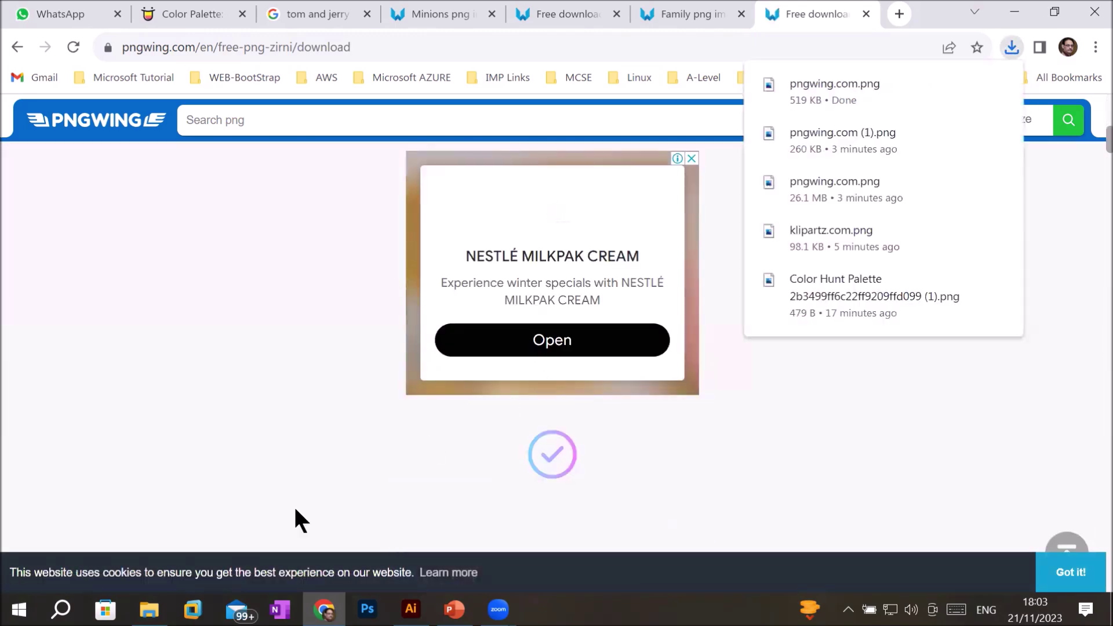
pyautogui.click(149, 609)
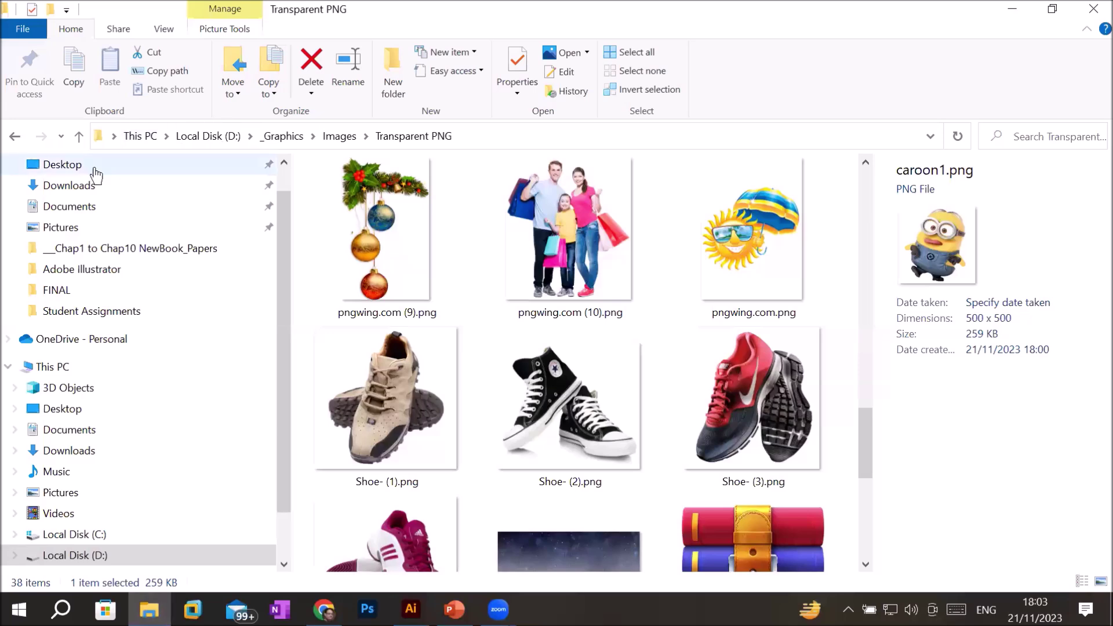
# Step: Cut the downloaded pngwing.com.png in Downloads
pyautogui.click(68, 185)
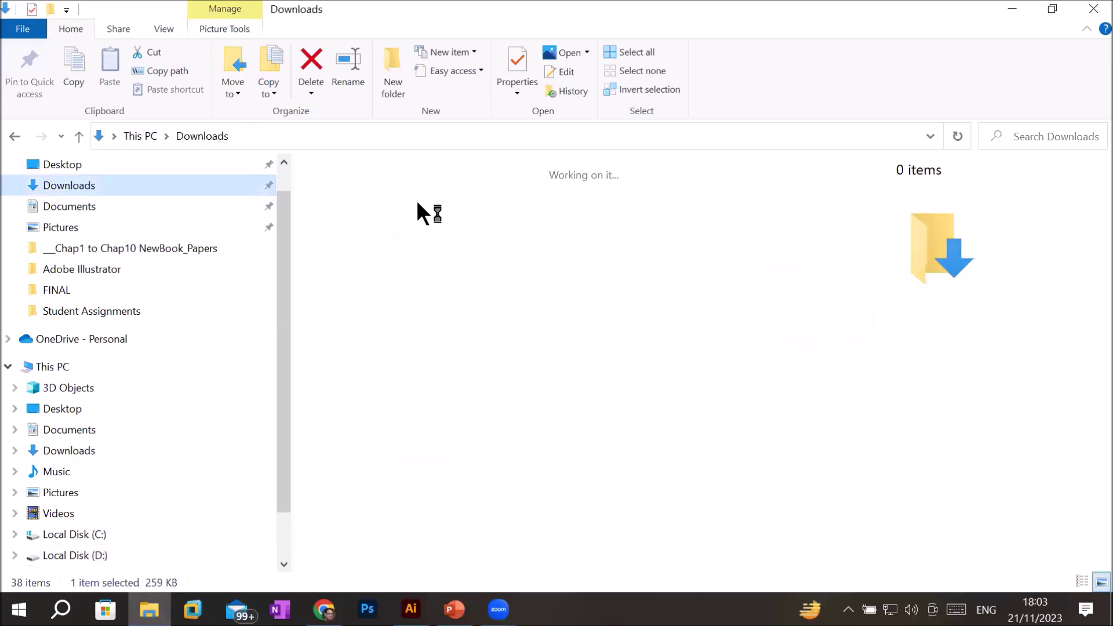
pyautogui.click(350, 240)
pyautogui.rightClick(351, 241)
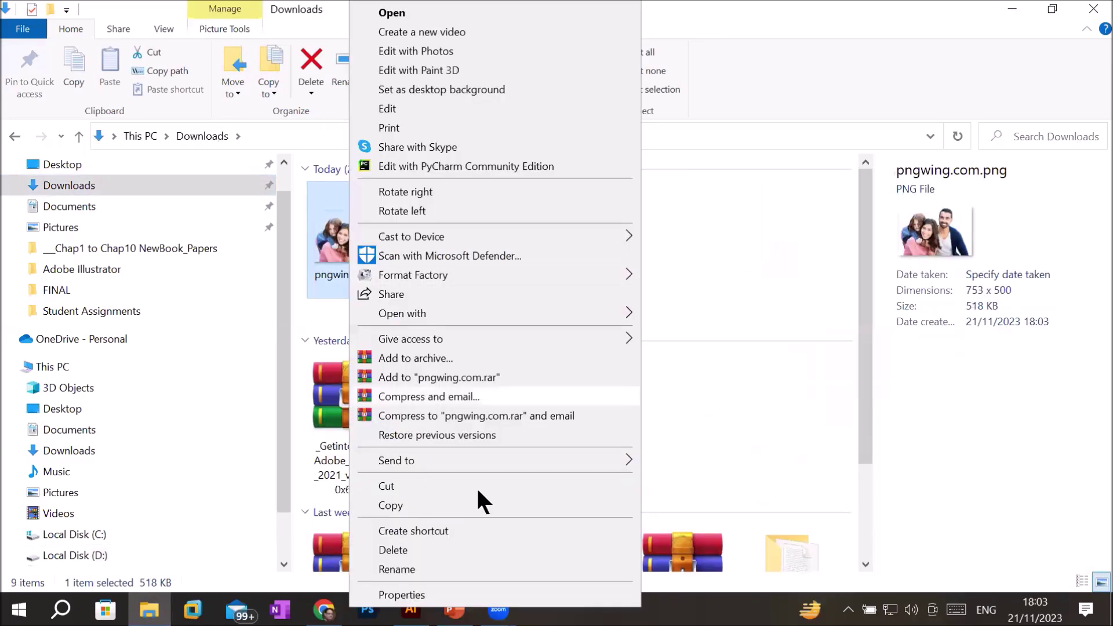
pyautogui.click(417, 484)
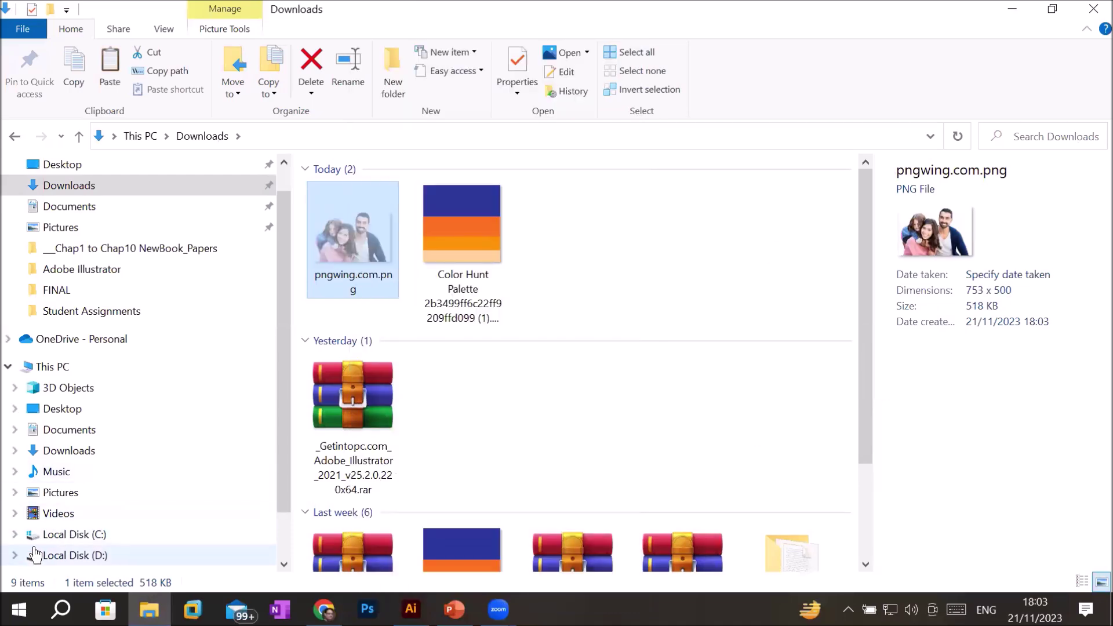
# Step: Navigate to D:\_Graphics\Images\Transparent PNG
pyautogui.click(69, 555)
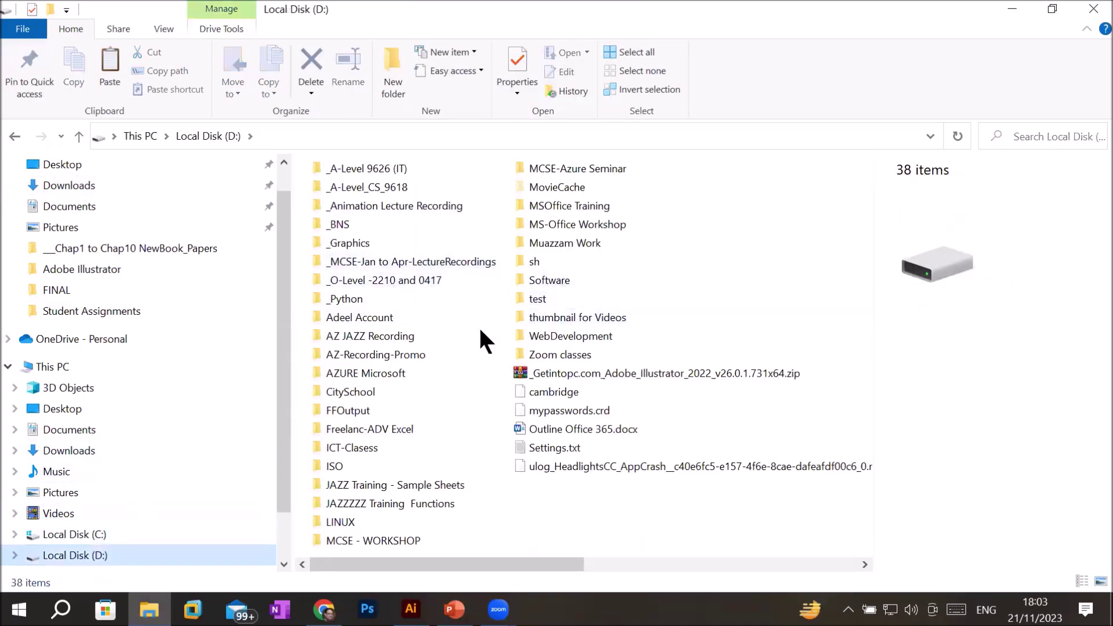
pyautogui.doubleClick(384, 241)
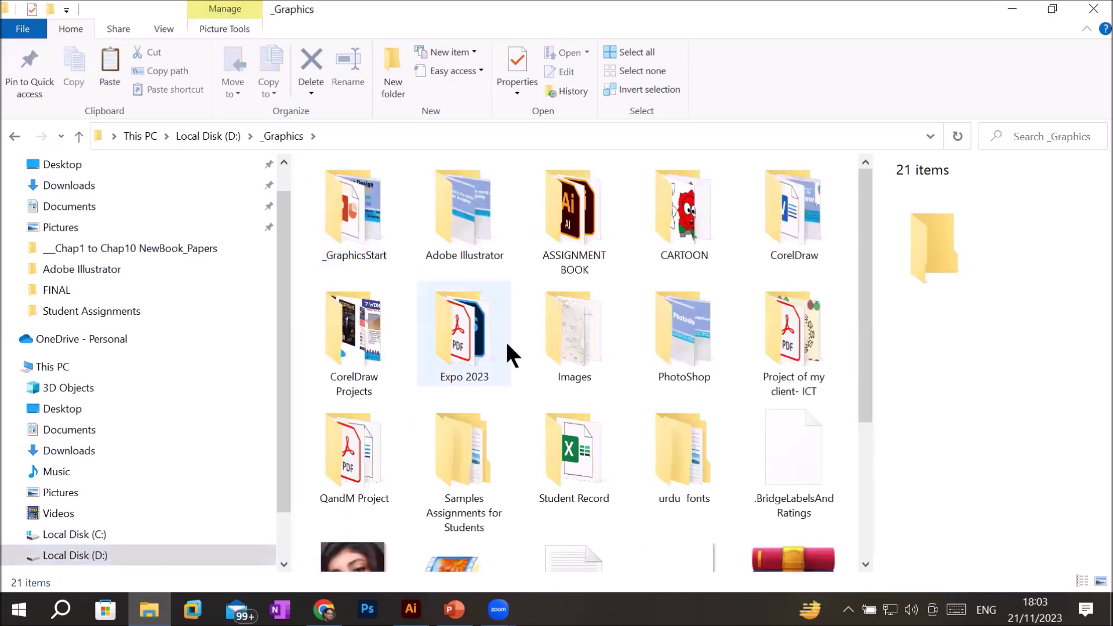
pyautogui.doubleClick(567, 335)
pyautogui.scroll(-5, 548, 354)
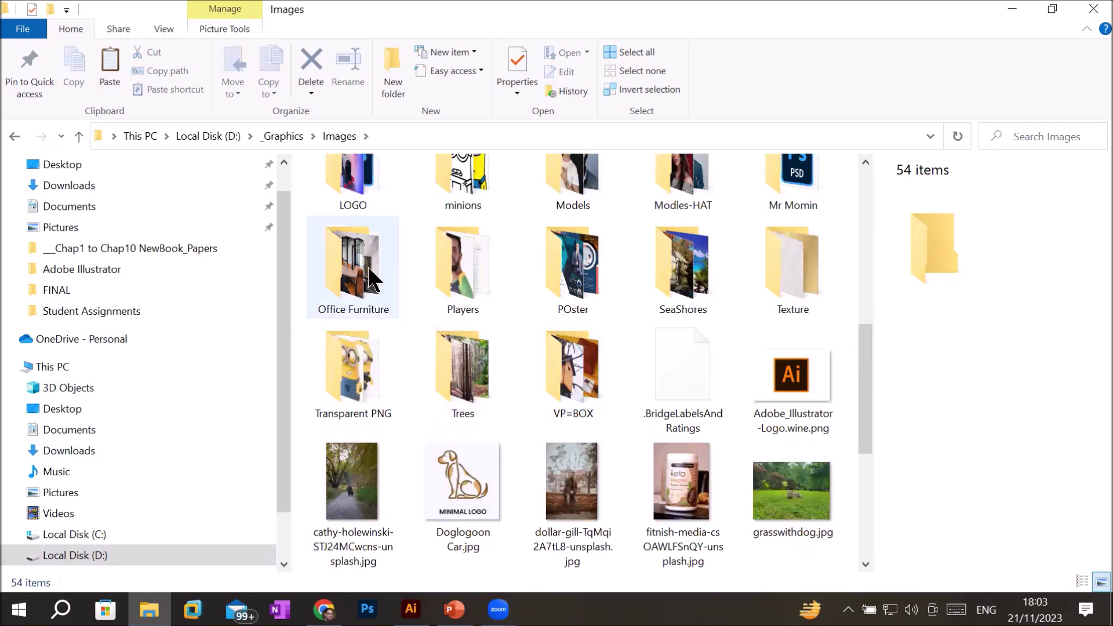
pyautogui.doubleClick(360, 392)
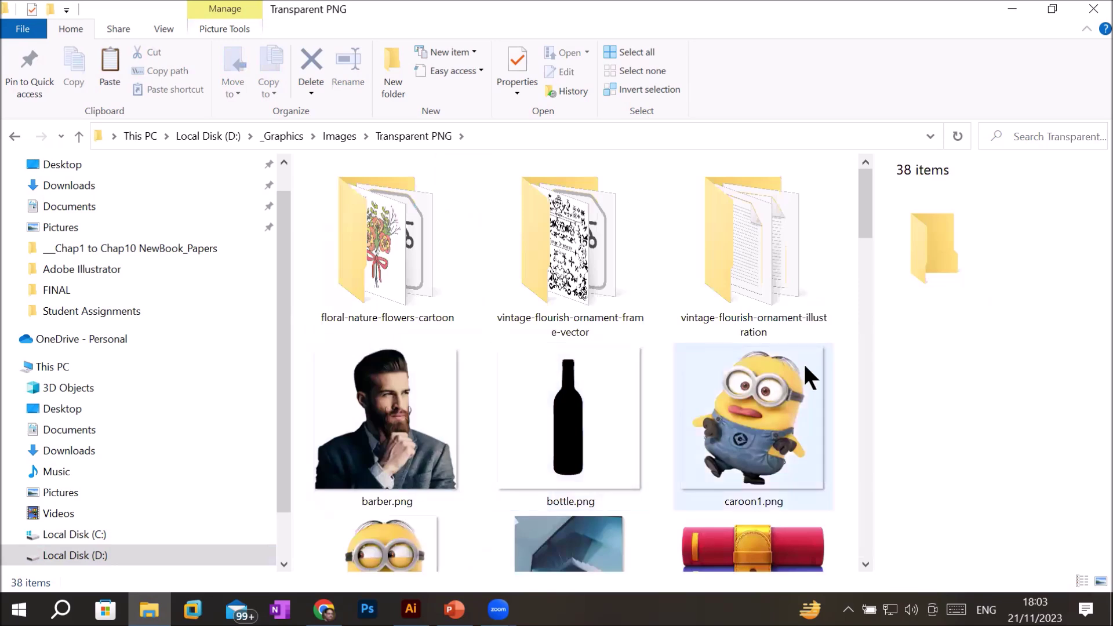
pyautogui.scroll(-5, 806, 372)
# Step: Paste the image, skip the same-name conflict, and return to Downloads
pyautogui.rightClick(850, 381)
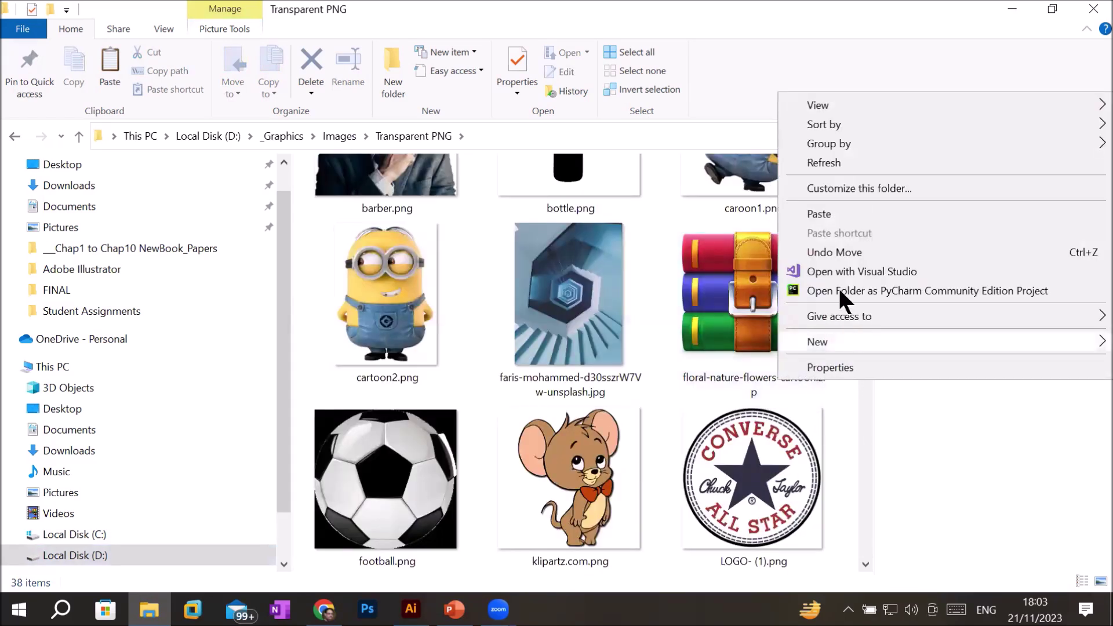
pyautogui.click(847, 217)
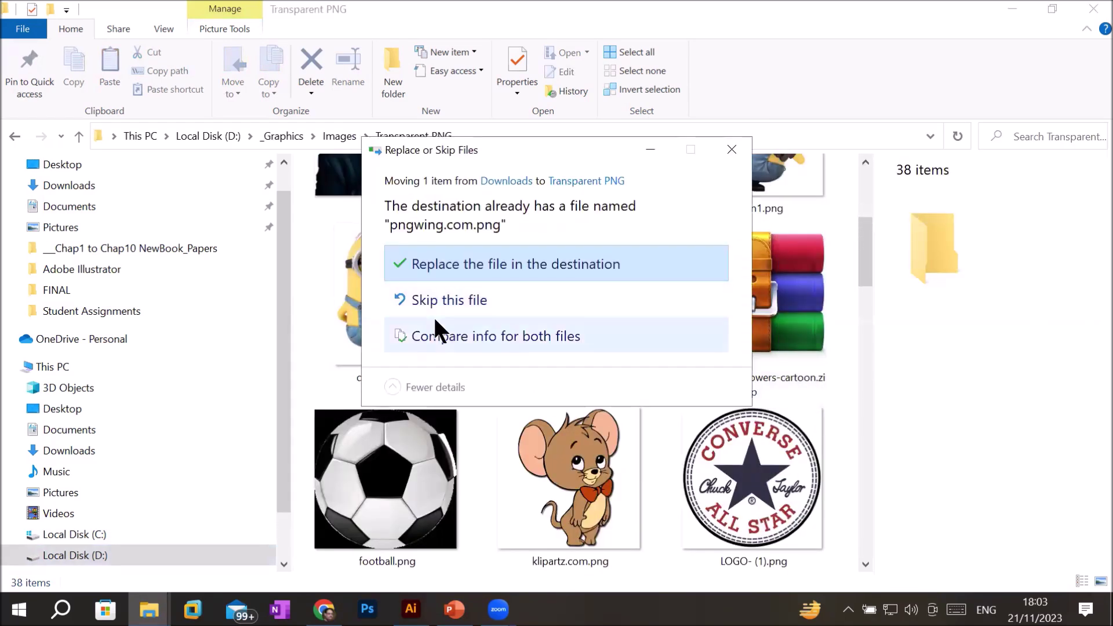
pyautogui.press('Return')
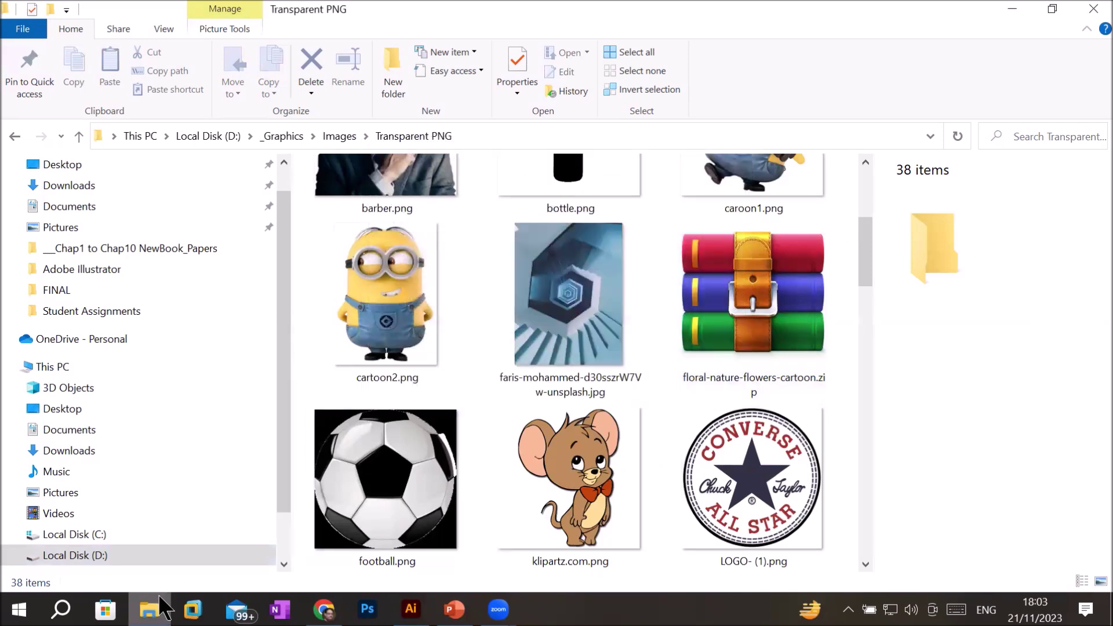
pyautogui.click(324, 609)
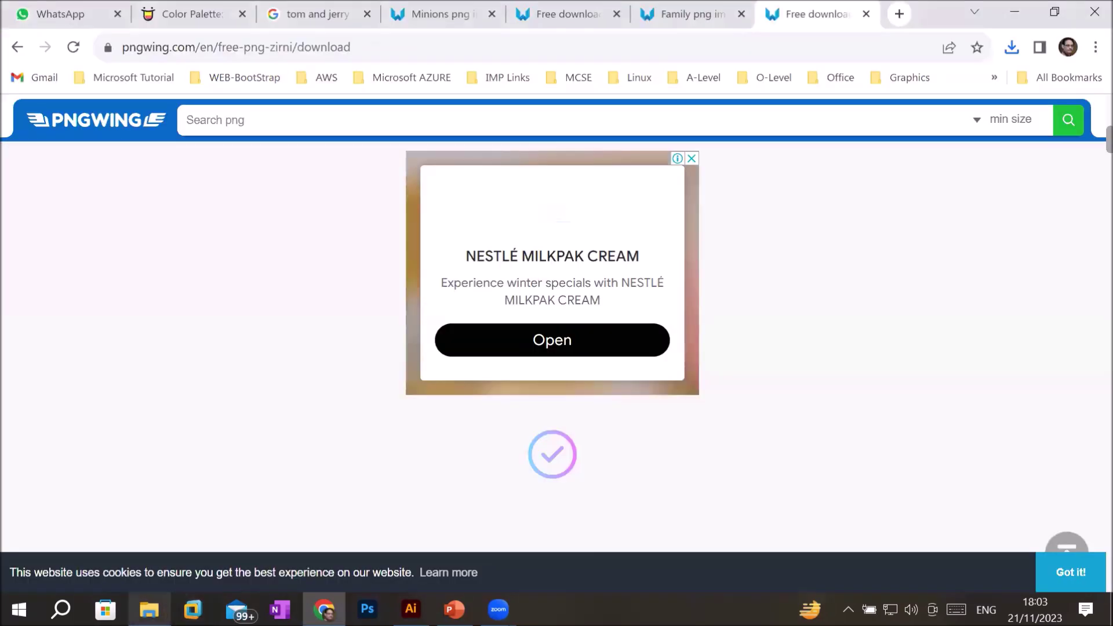
pyautogui.click(149, 609)
pyautogui.click(58, 185)
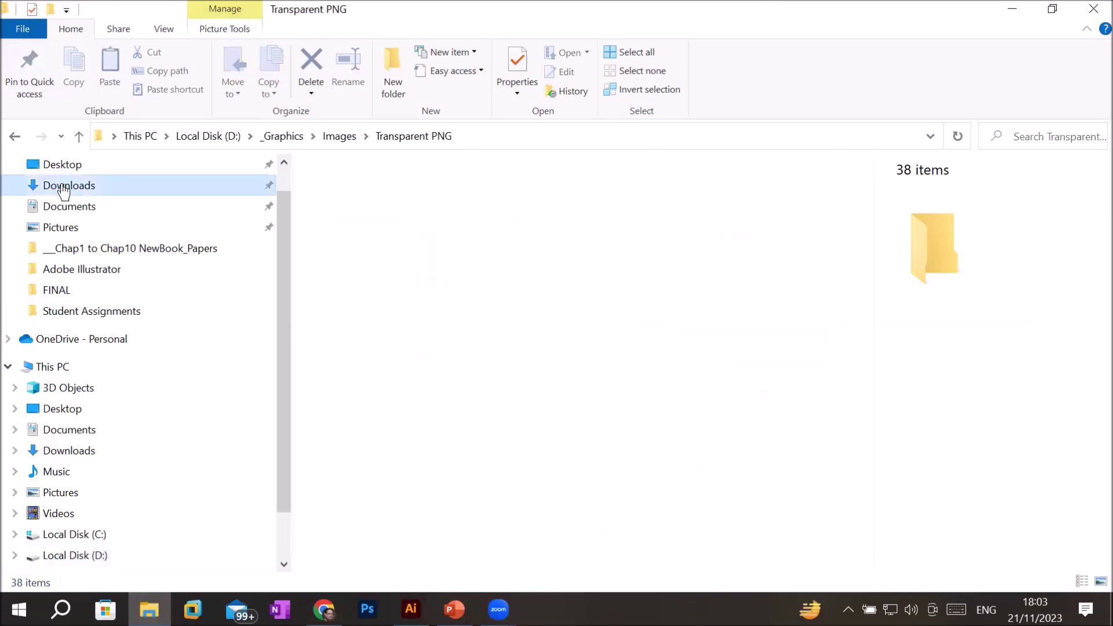
# Step: Rename pngwing.com.png to family photo.png and copy it
pyautogui.click(346, 277)
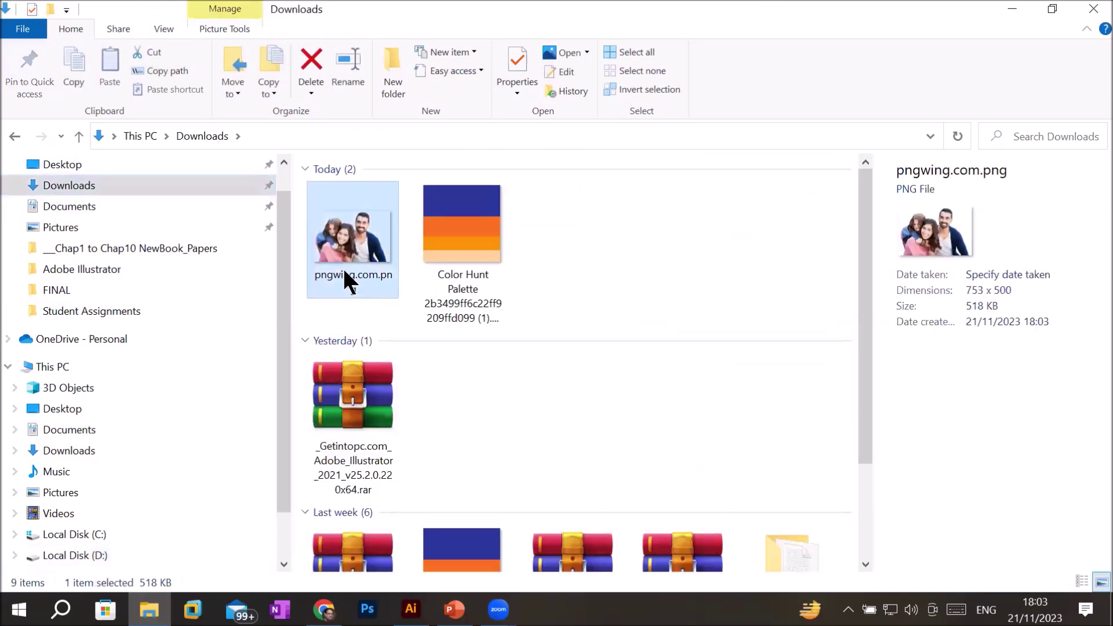
pyautogui.click(345, 271)
pyautogui.write('family photo')
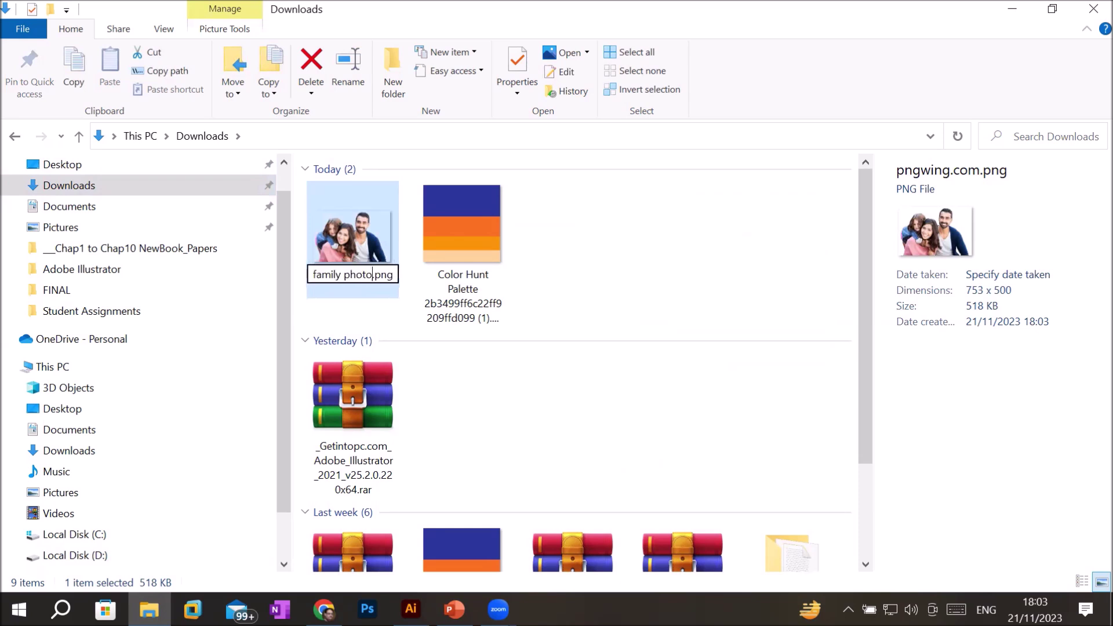
pyautogui.press('Return')
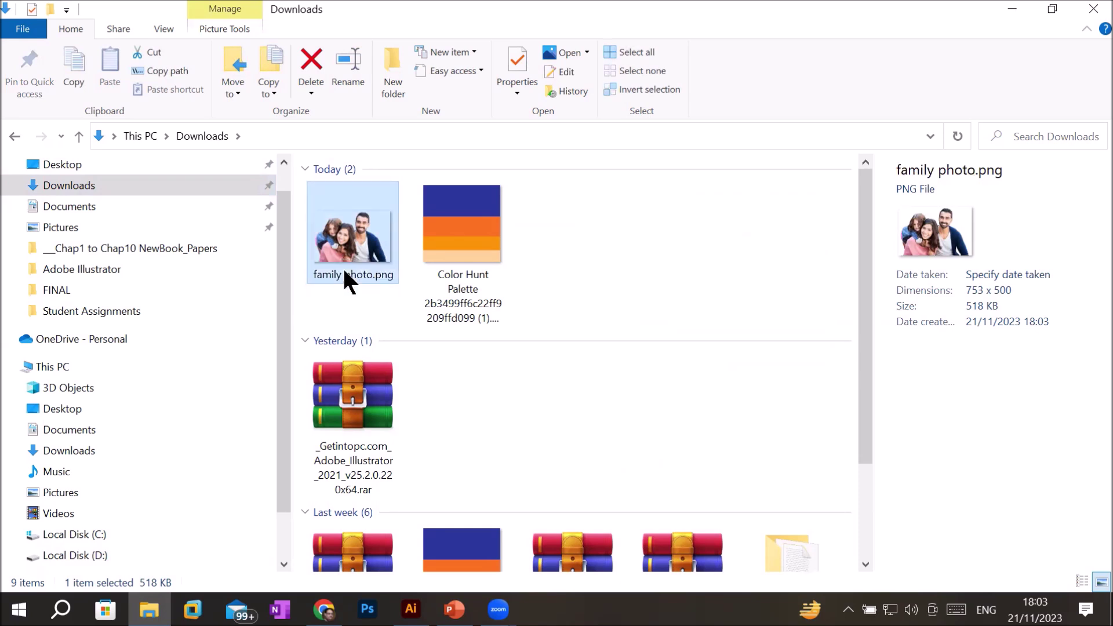
pyautogui.rightClick(346, 255)
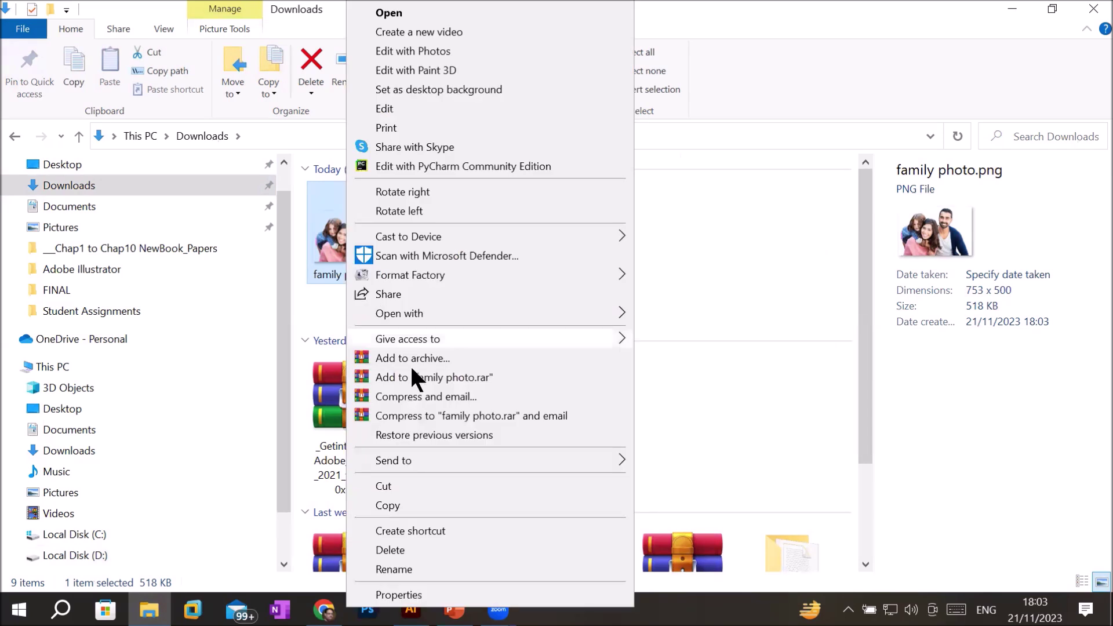
pyautogui.click(410, 498)
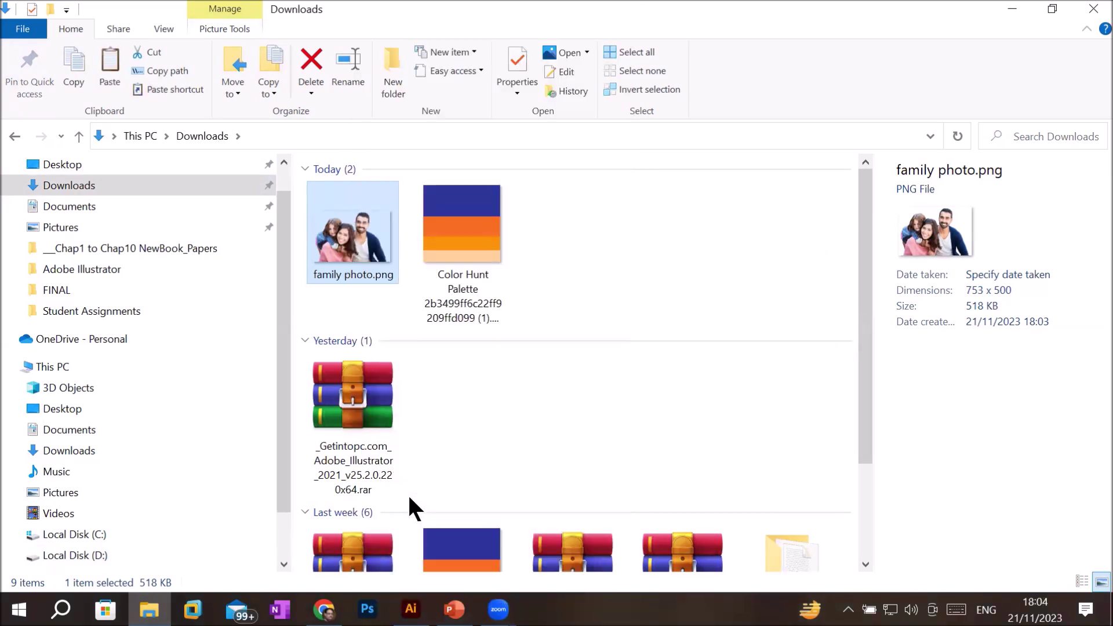
# Step: Navigate to D:\_Graphics\Images\Transparent PNG
pyautogui.click(49, 558)
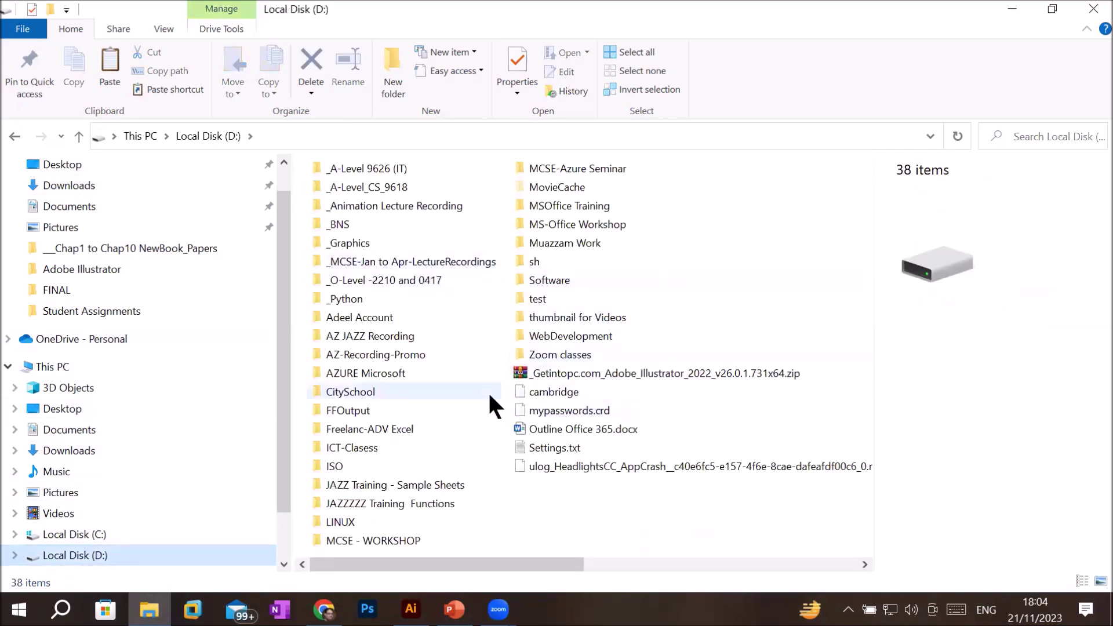
pyautogui.click(399, 242)
pyautogui.doubleClick(399, 242)
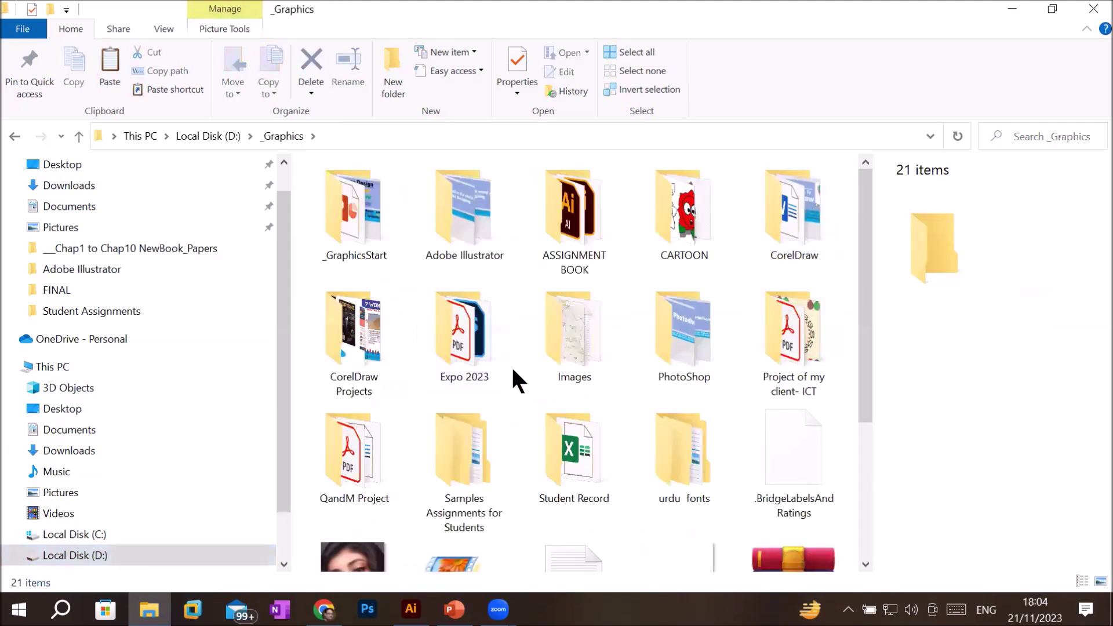
pyautogui.scroll(-3, 511, 365)
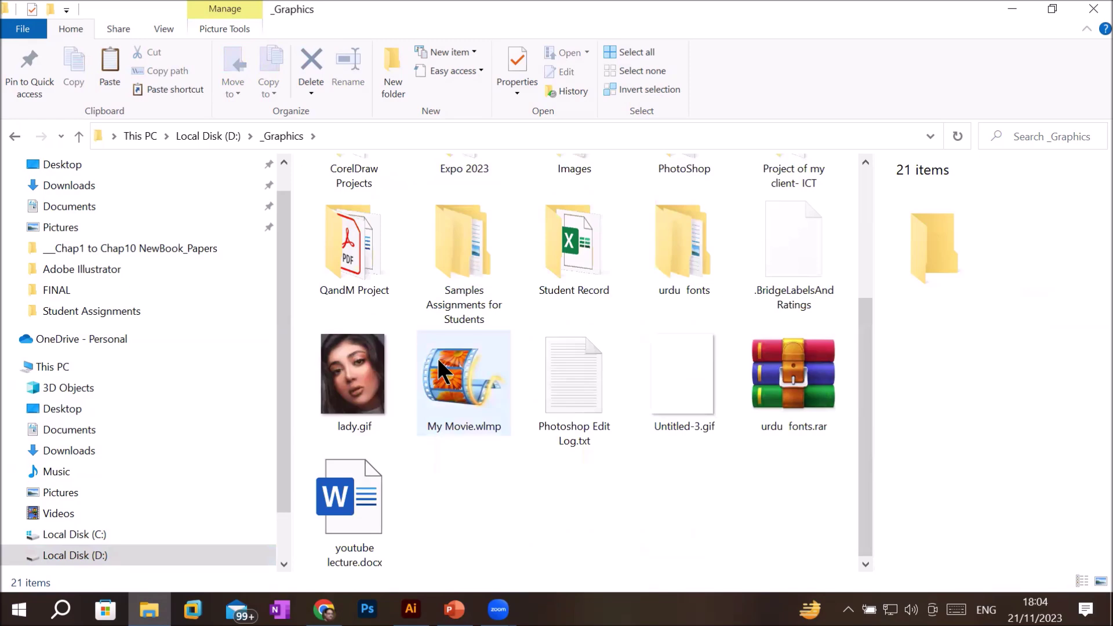
pyautogui.scroll(3, 437, 357)
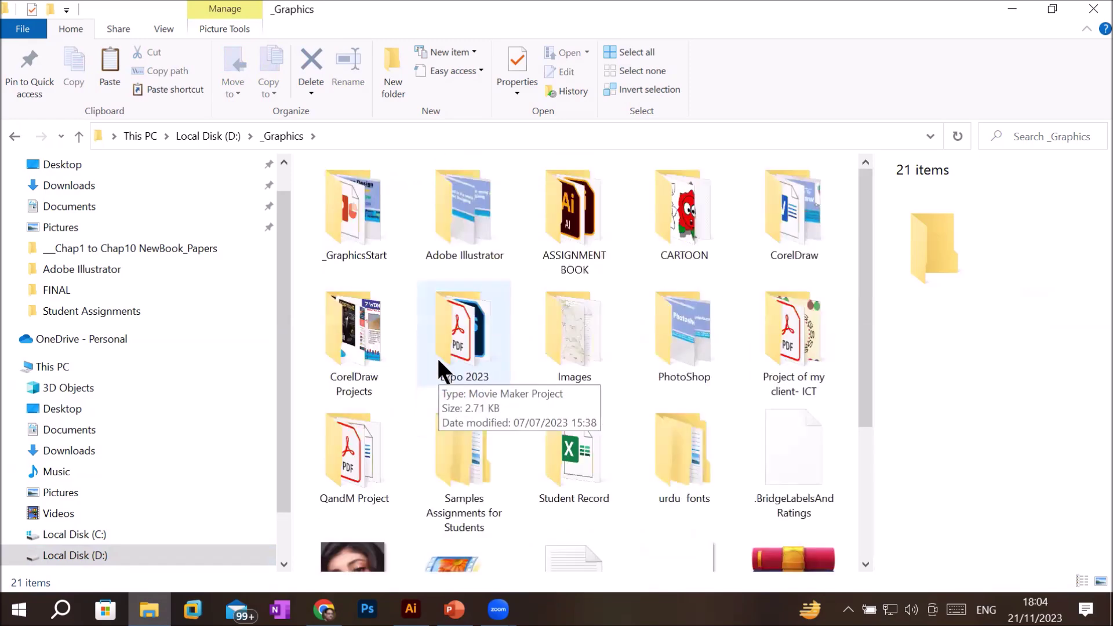
pyautogui.doubleClick(562, 337)
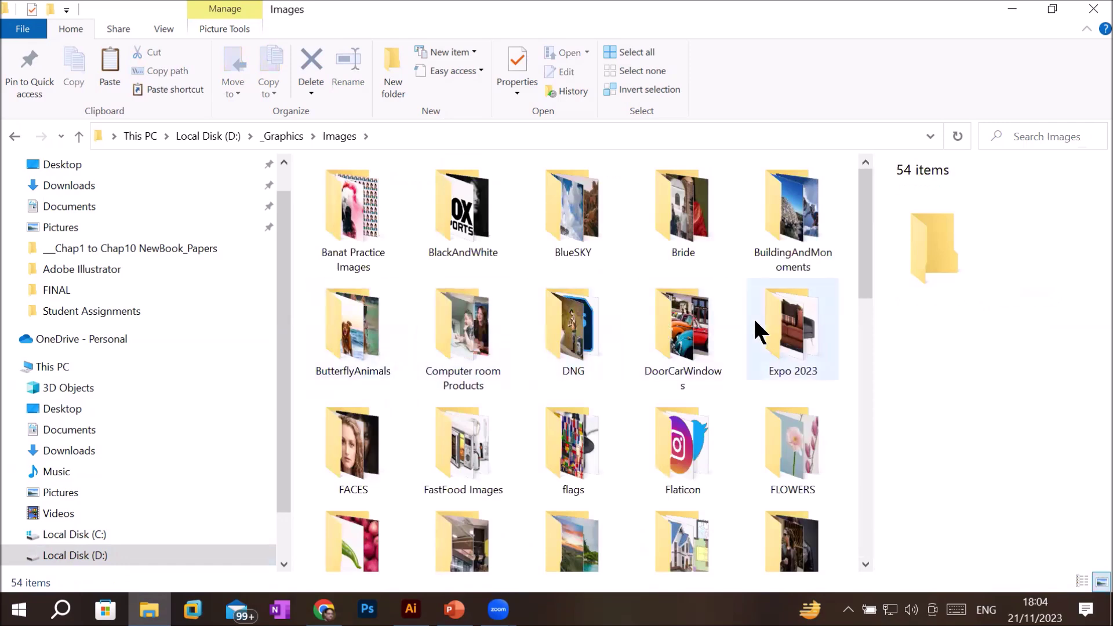
pyautogui.scroll(-5, 754, 325)
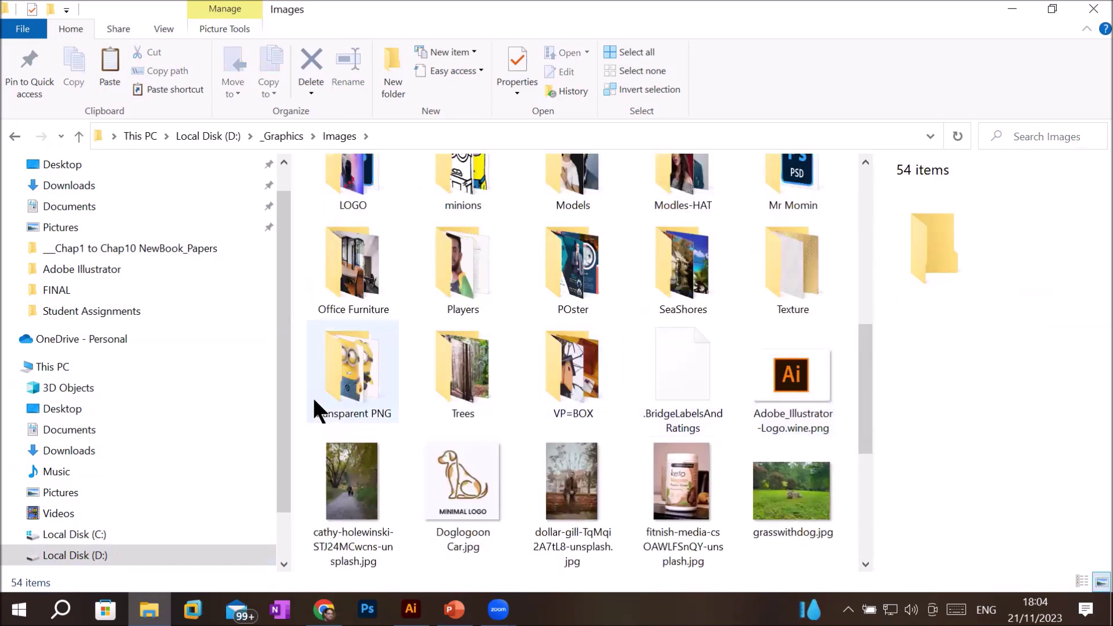
pyautogui.doubleClick(337, 391)
# Step: Paste family photo.png into Transparent PNG
pyautogui.scroll(-5, 771, 401)
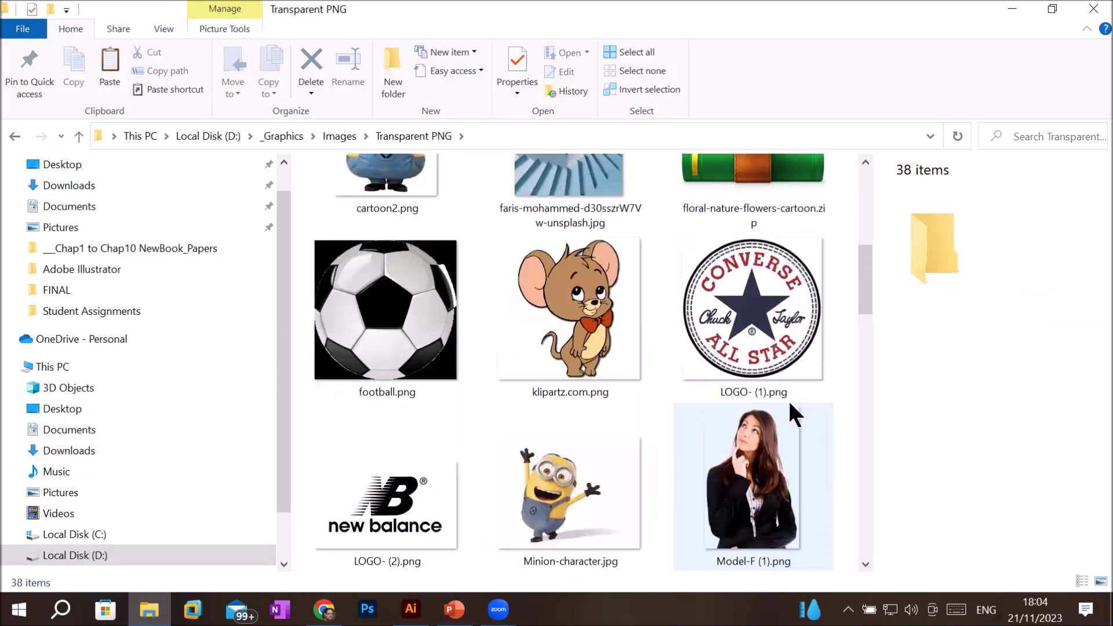
pyautogui.rightClick(840, 365)
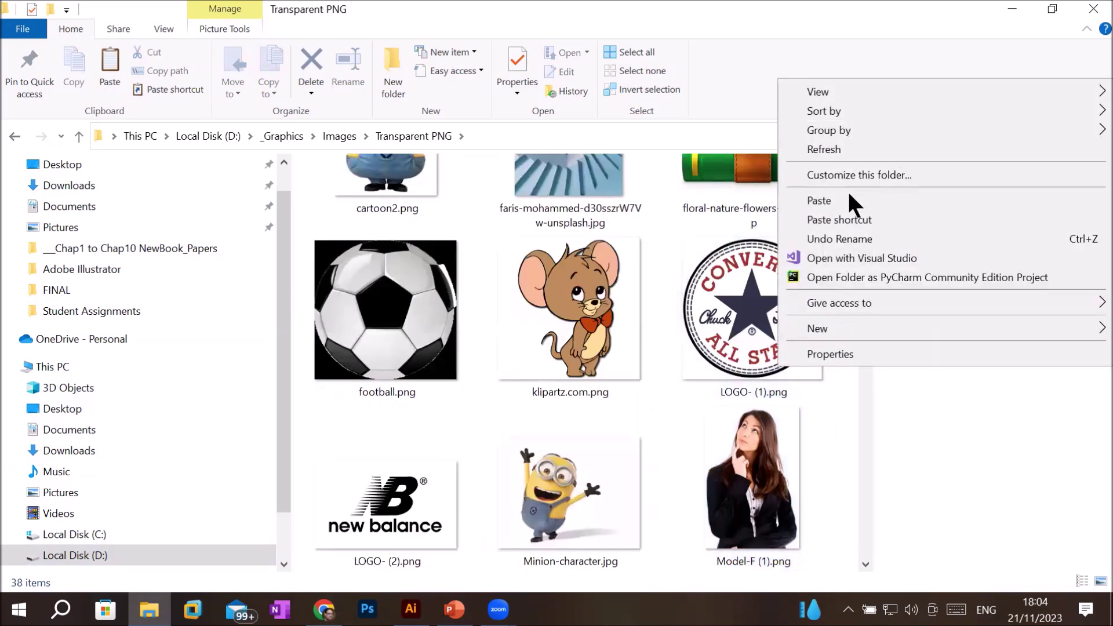
pyautogui.click(849, 200)
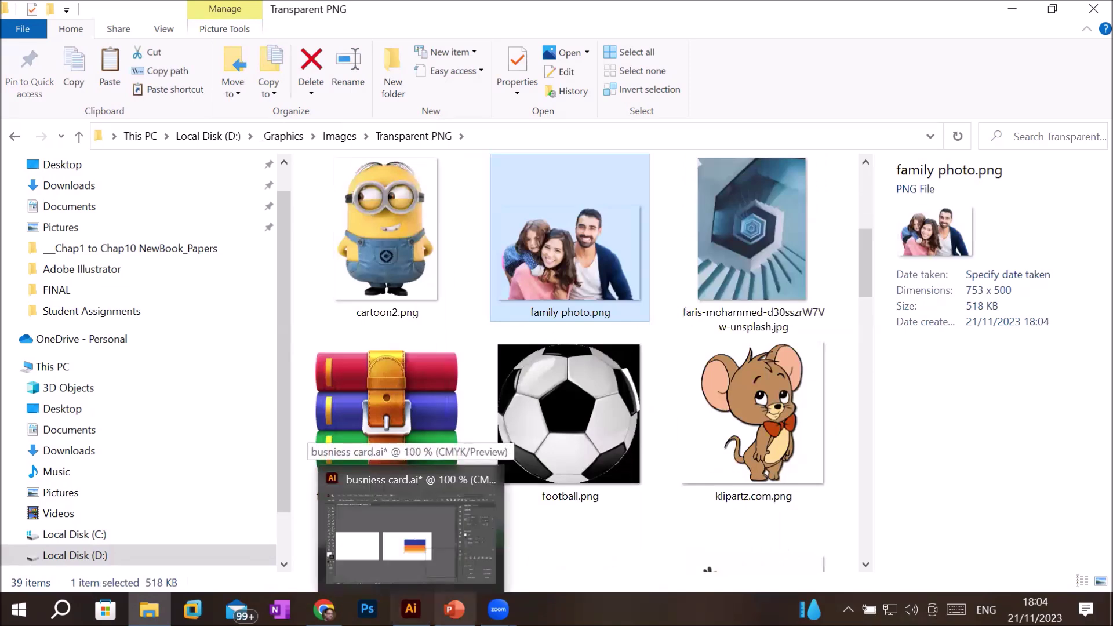
pyautogui.moveTo(410, 608)
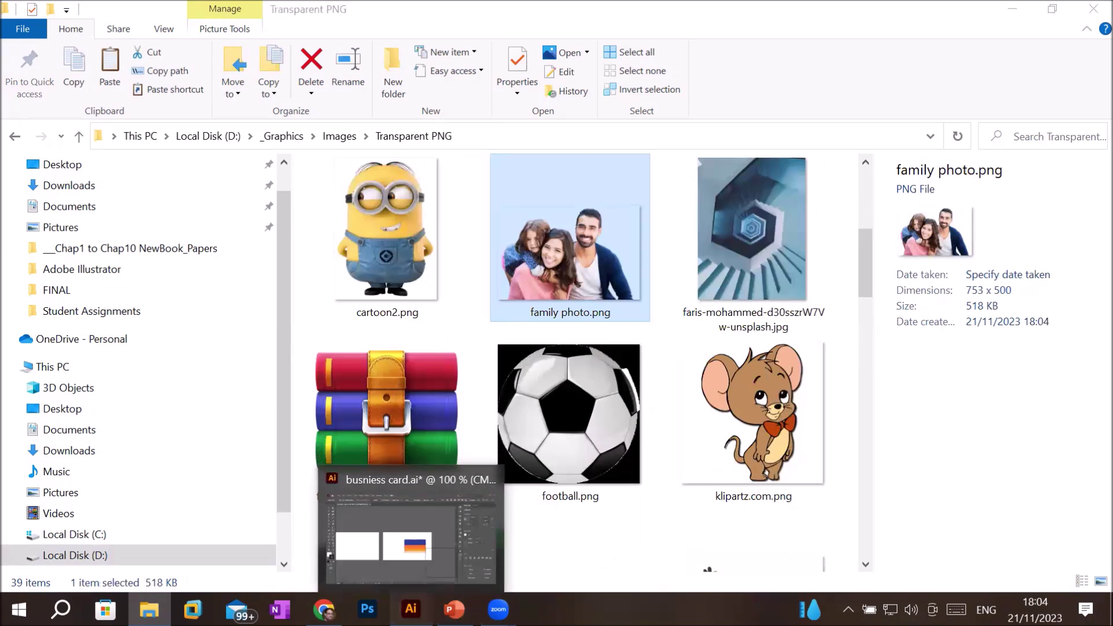
pyautogui.click(411, 609)
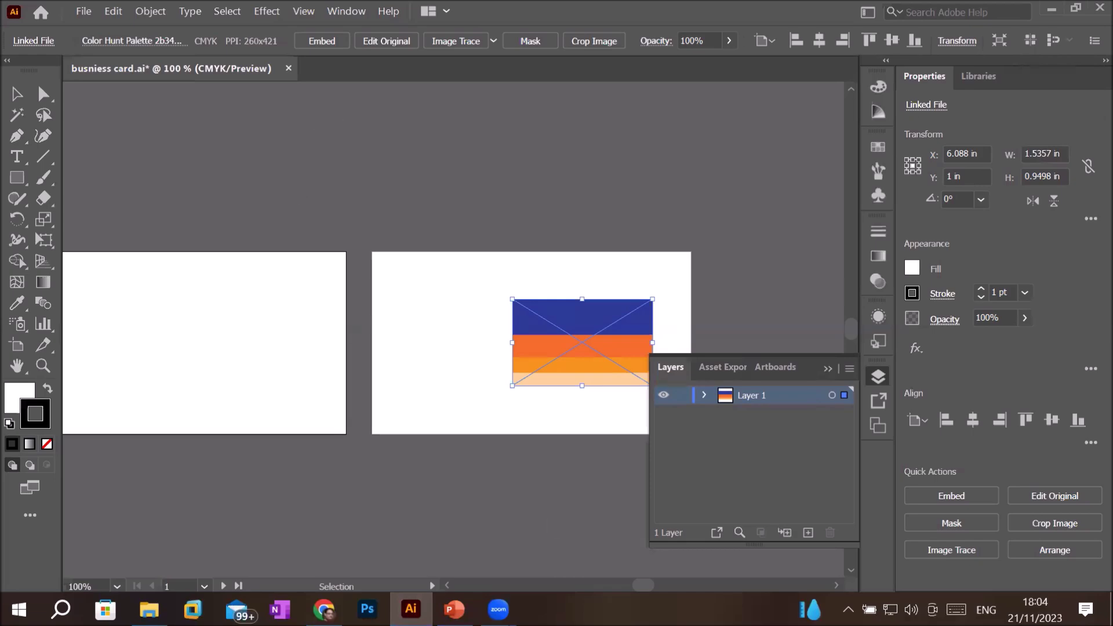
pyautogui.click(454, 609)
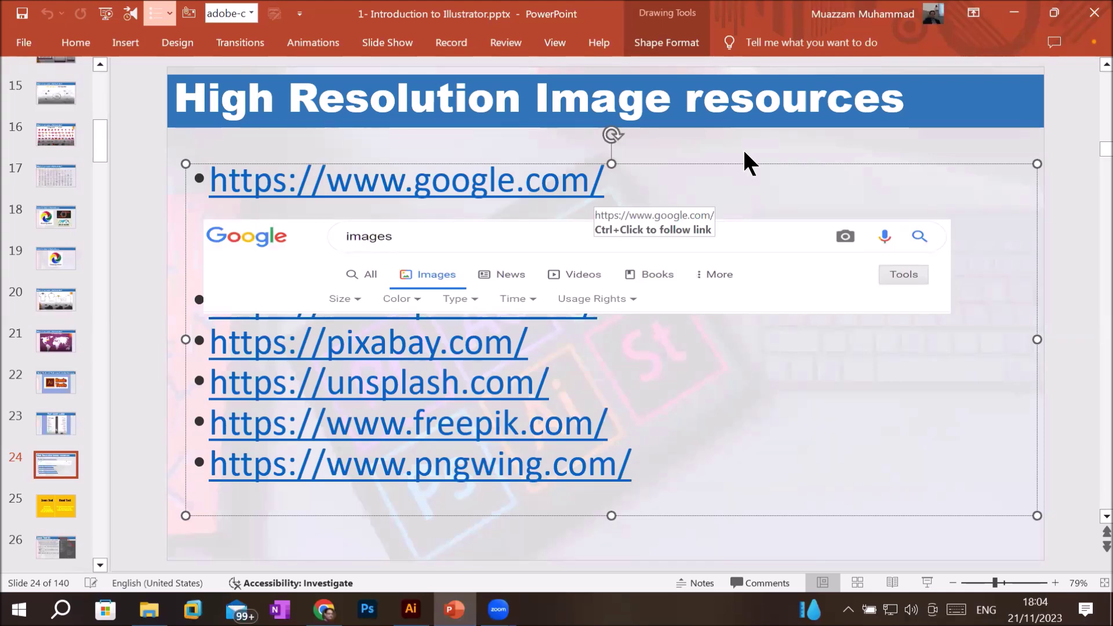
# Step: Go to slide 25 (Zoom Tool and Hand Tool), then slide 26, Zoom Tool (Z)
pyautogui.click(55, 503)
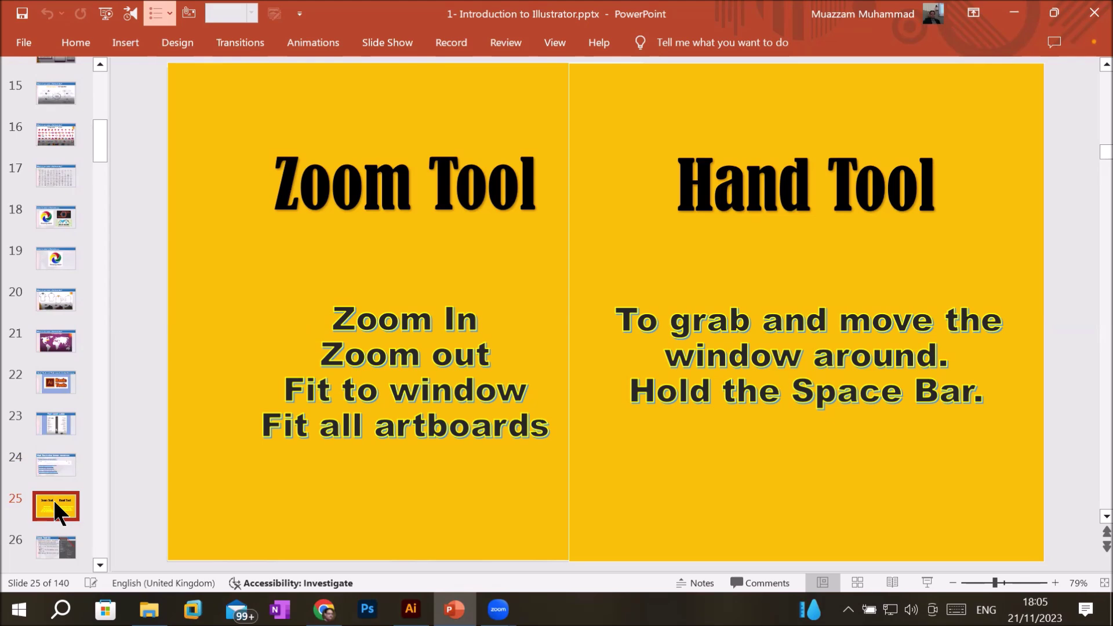
pyautogui.click(64, 545)
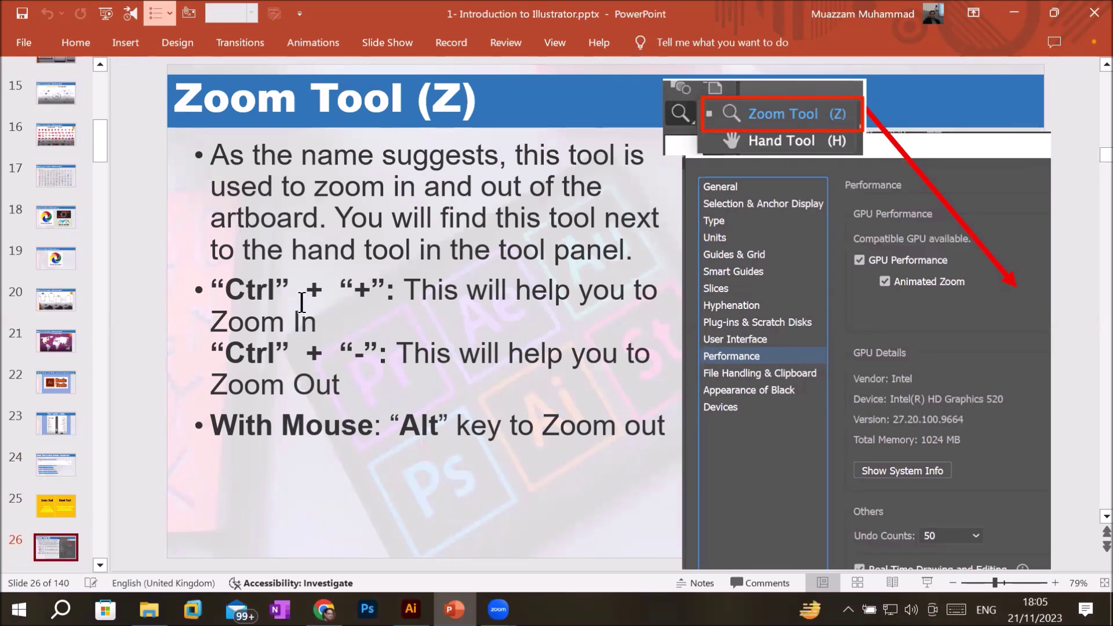
# Step: Highlight the Ctrl + '+' and Ctrl + '-' zoom shortcuts, then return to busniess card.ai
pyautogui.moveTo(224, 292); pyautogui.dragTo(380, 290)
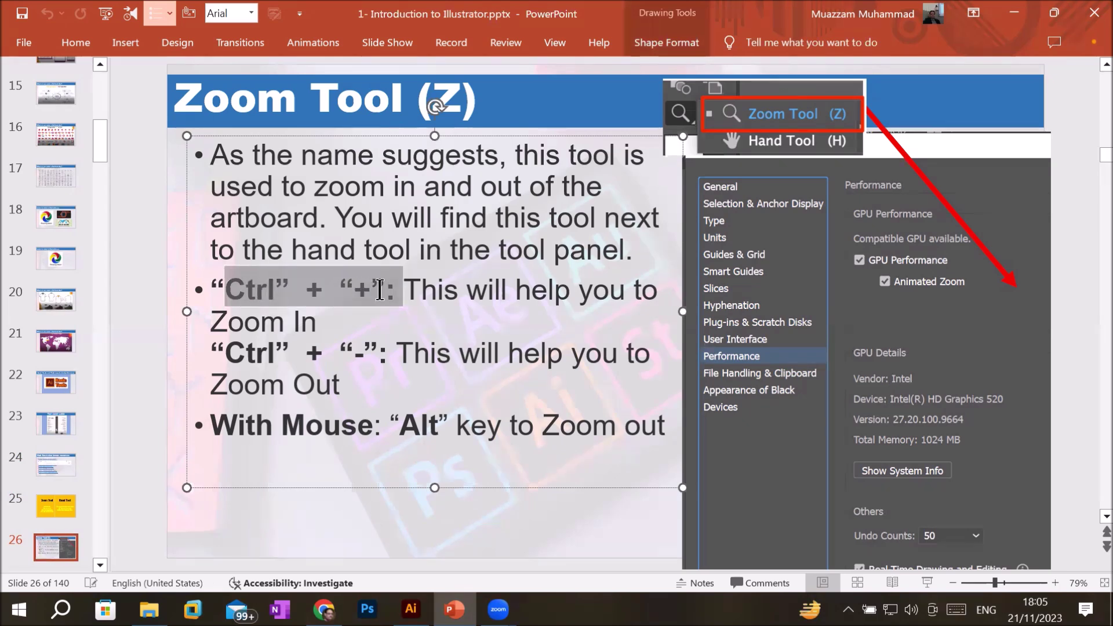
pyautogui.moveTo(226, 355); pyautogui.dragTo(401, 349)
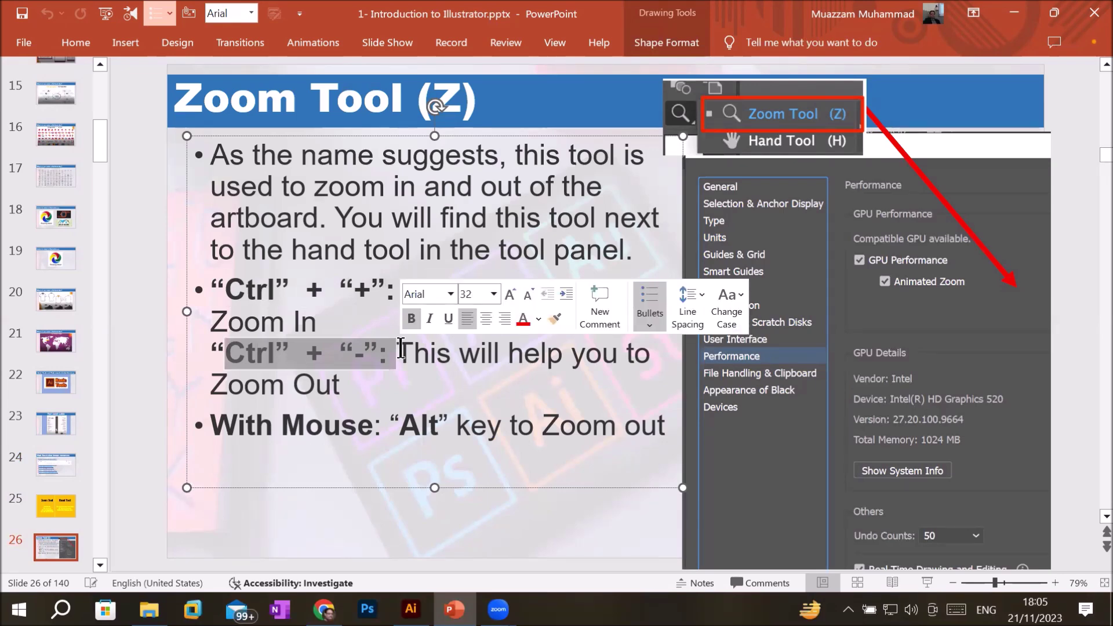
pyautogui.click(340, 386)
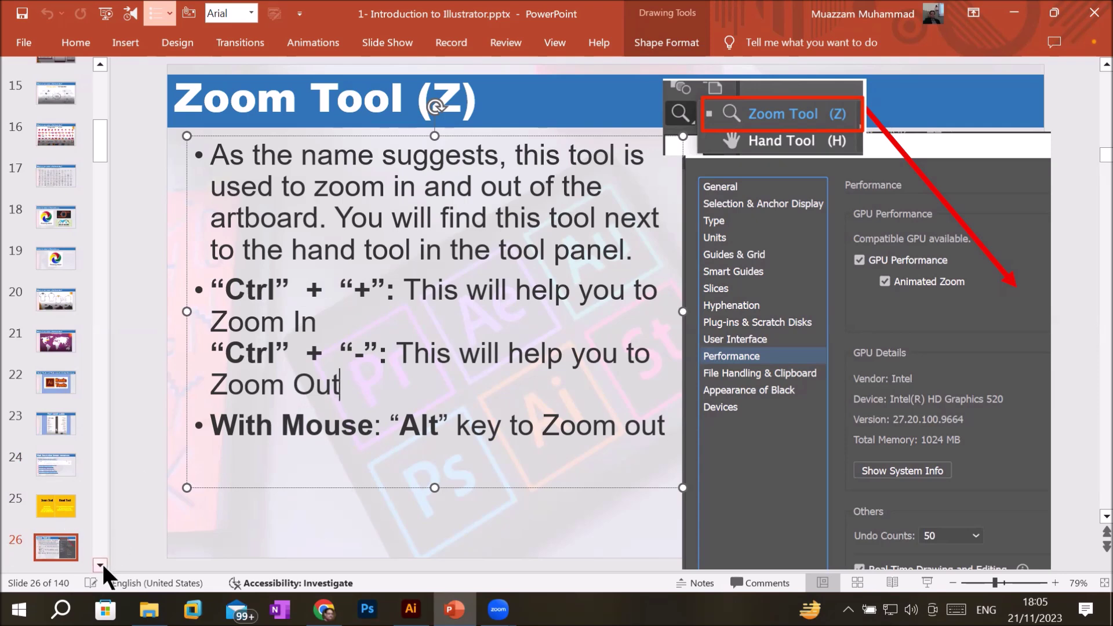
pyautogui.click(411, 609)
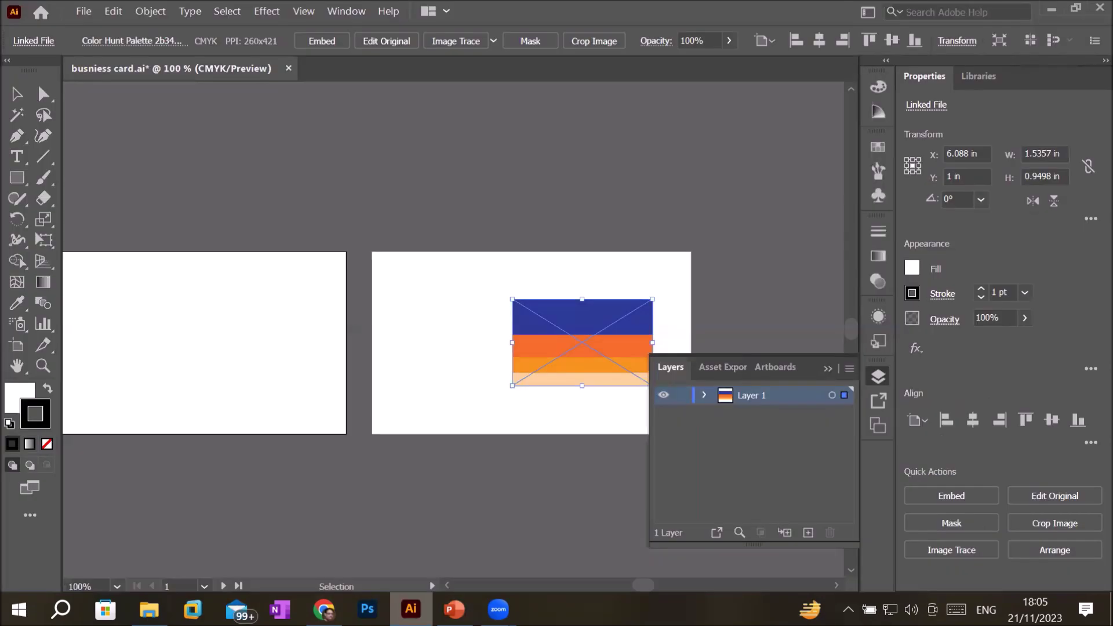
# Step: Leave Zoom with Mouse Wheel unchecked in General preferences and confirm
pyautogui.scroll(-1, 433, 297)
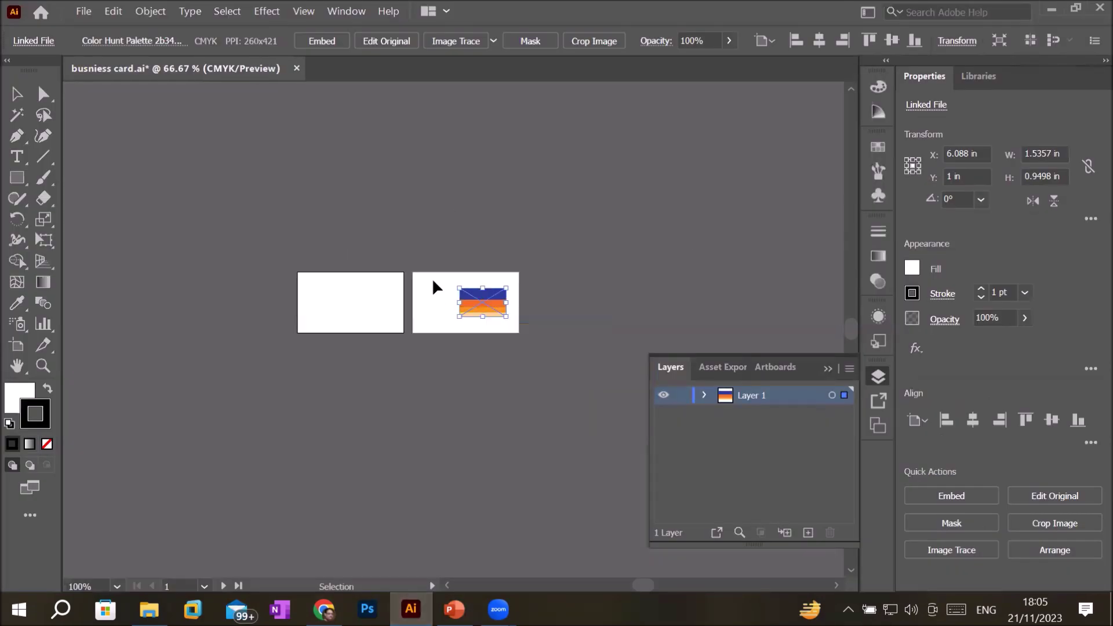
pyautogui.scroll(-1, 434, 297)
pyautogui.click(112, 12)
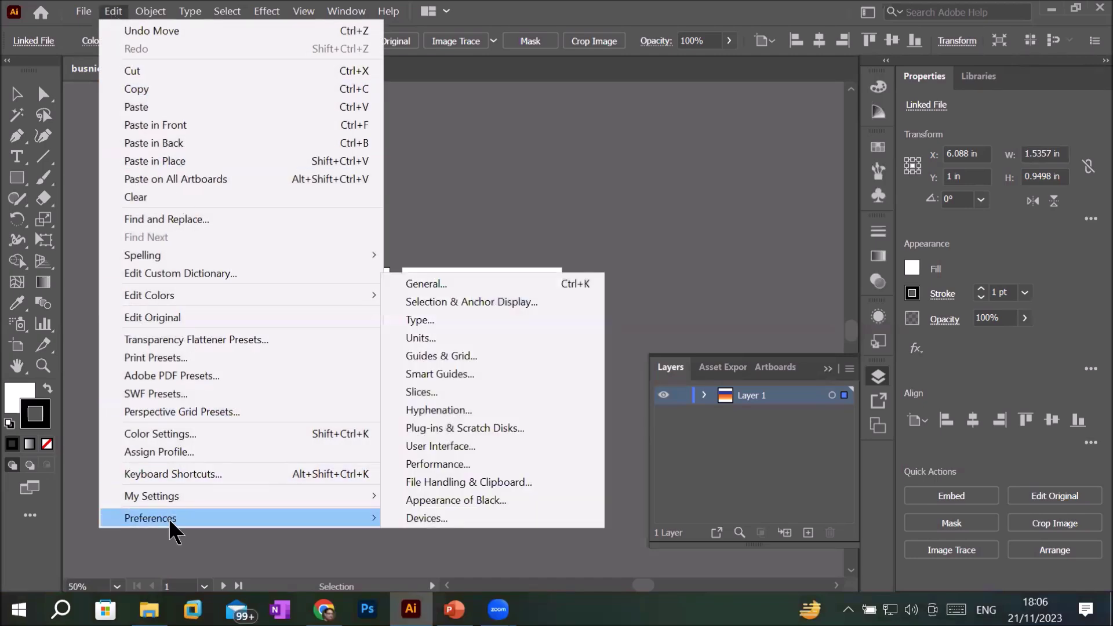
pyautogui.click(477, 286)
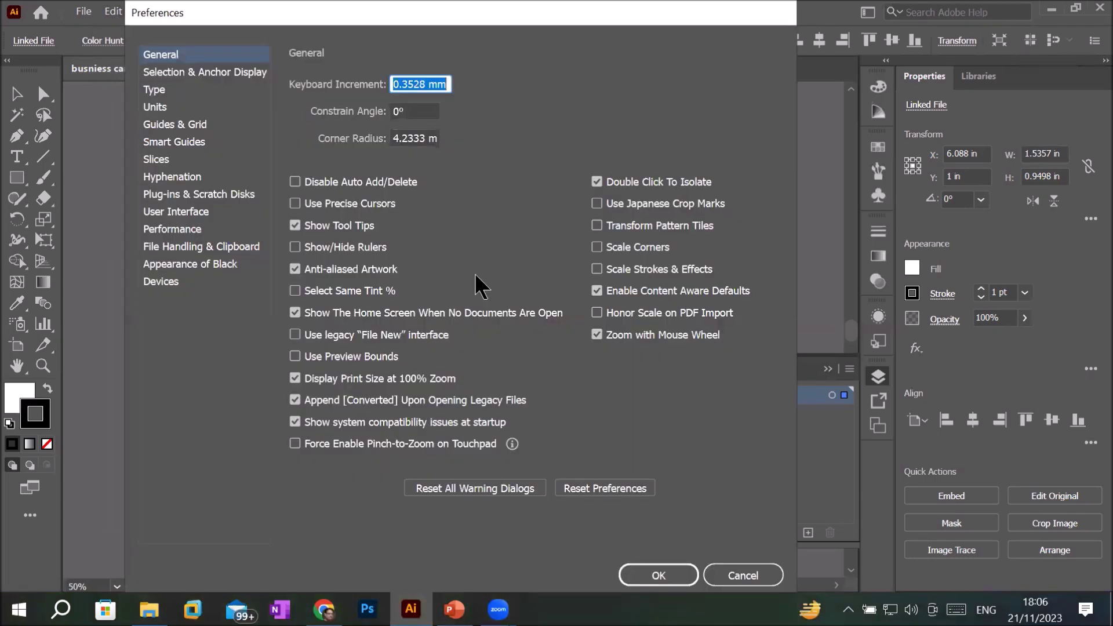
pyautogui.click(640, 341)
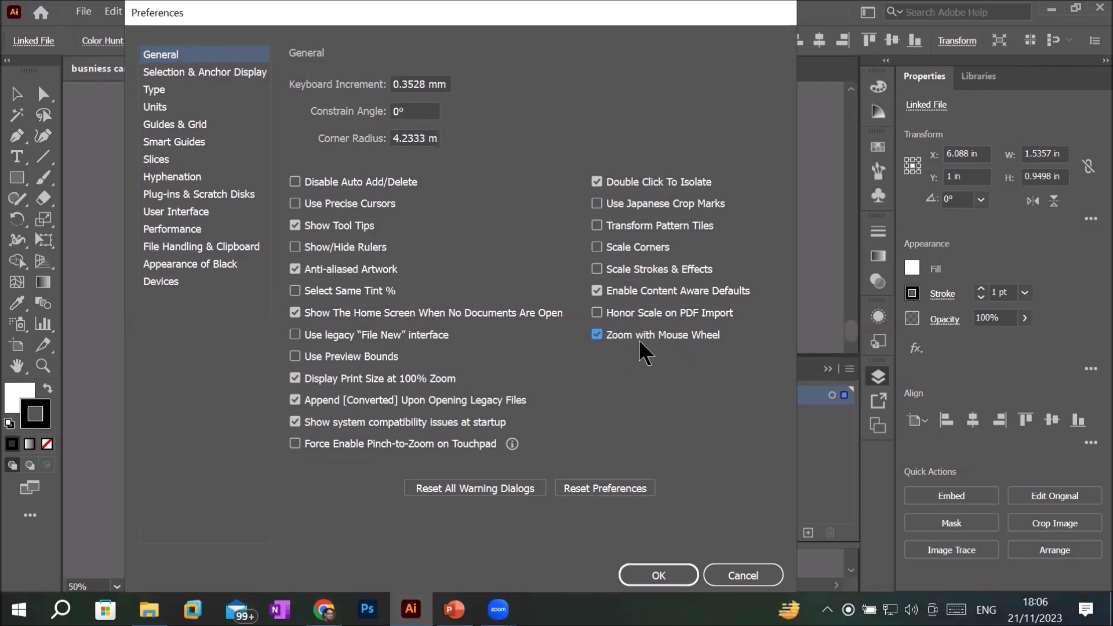
pyautogui.click(639, 340)
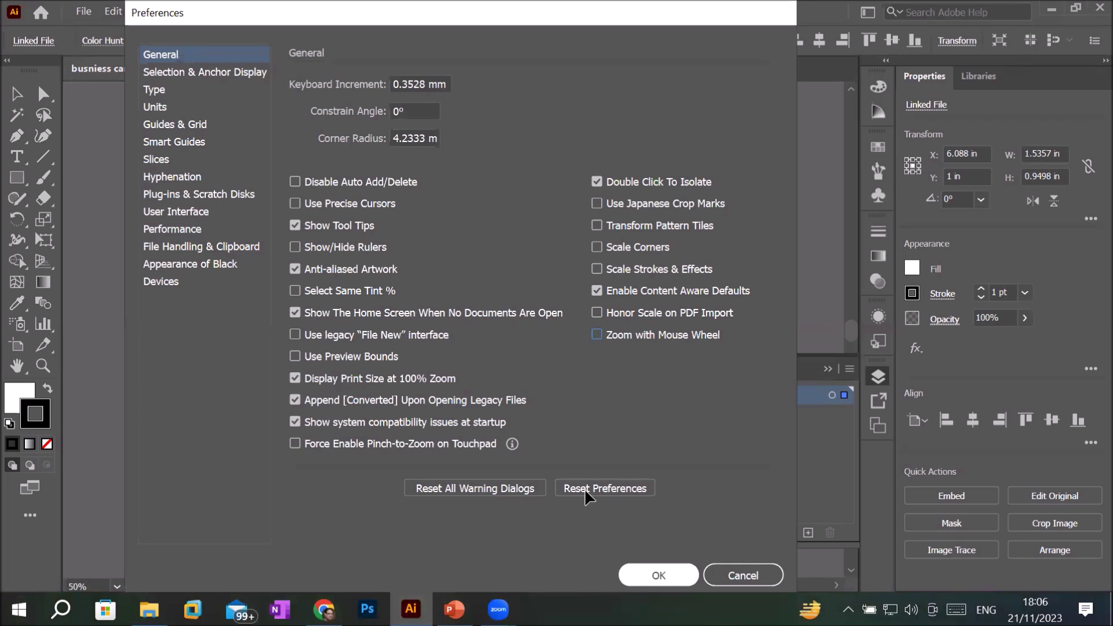
pyautogui.press('Return')
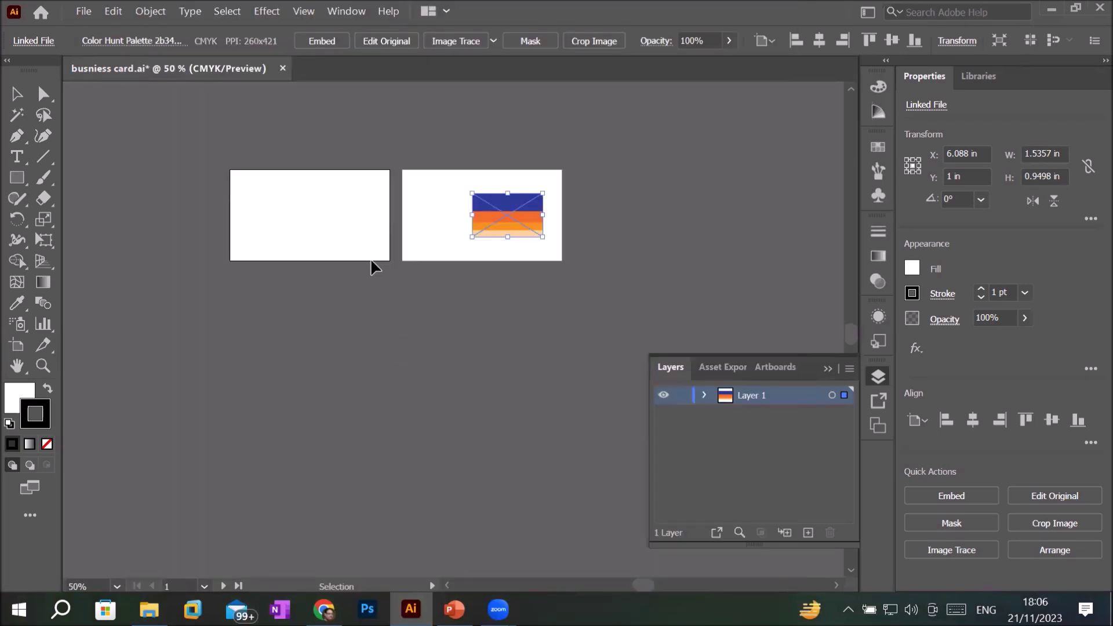
# Step: Scroll the canvas up and down to survey the business card artboards vertically
pyautogui.scroll(3, 371, 259)
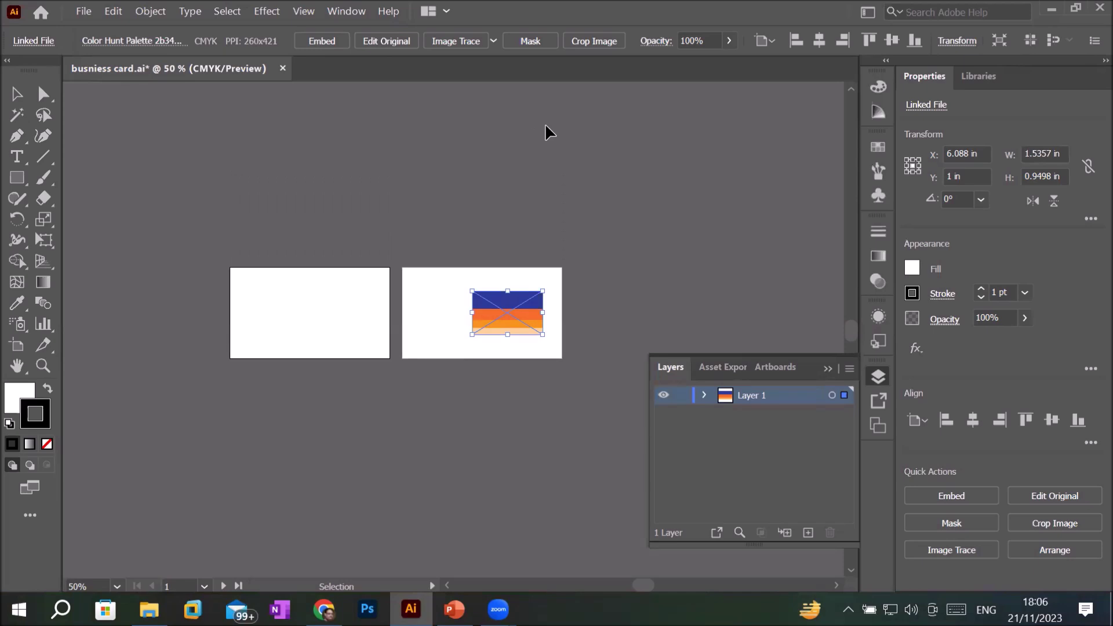
pyautogui.scroll(5, 392, 298)
pyautogui.scroll(-2, 392, 299)
pyautogui.scroll(-3, 392, 294)
pyautogui.scroll(-3, 393, 294)
pyautogui.scroll(2, 393, 294)
pyautogui.scroll(1, 393, 294)
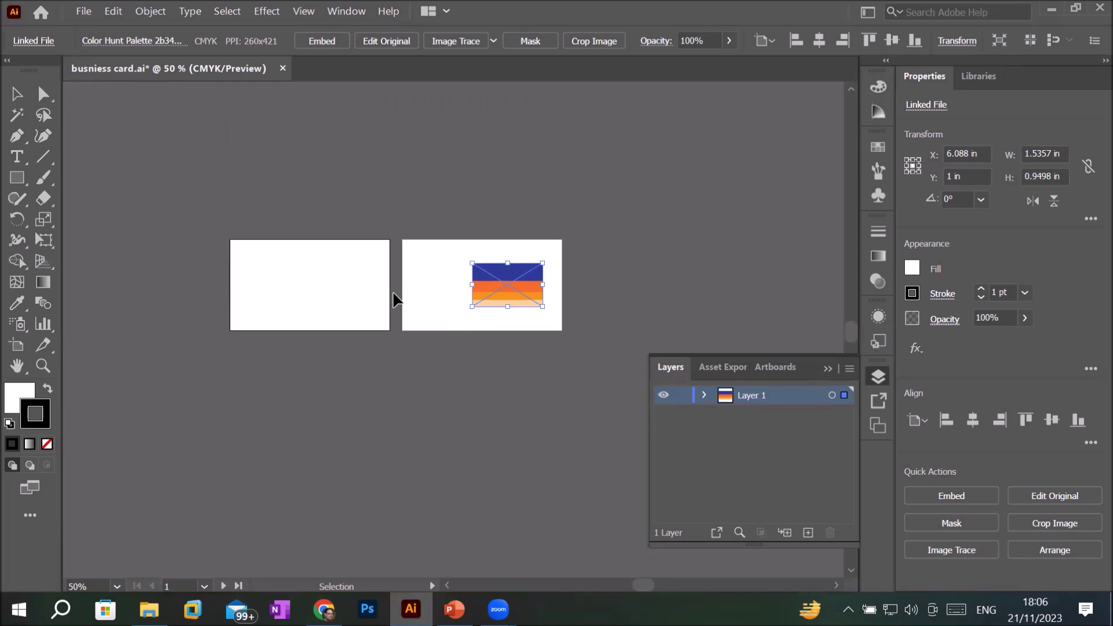
pyautogui.scroll(1, 393, 294)
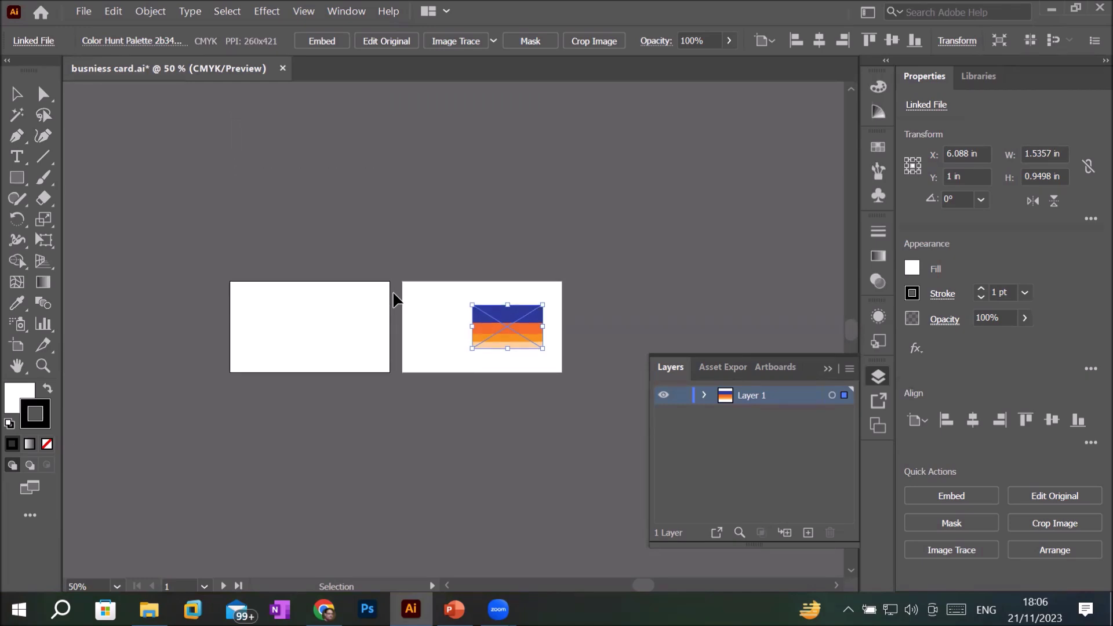
pyautogui.scroll(-3, 393, 300)
pyautogui.scroll(3, 392, 299)
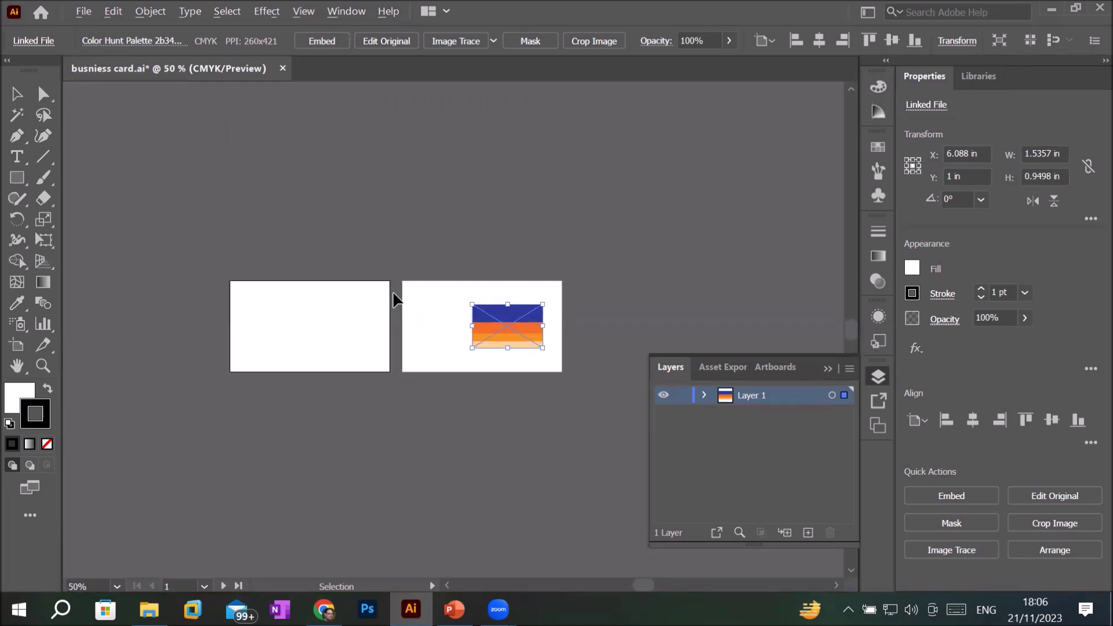
pyautogui.scroll(2, 392, 300)
# Step: Pan left and right across both business card artboards
pyautogui.hscroll(2, 394, 300)
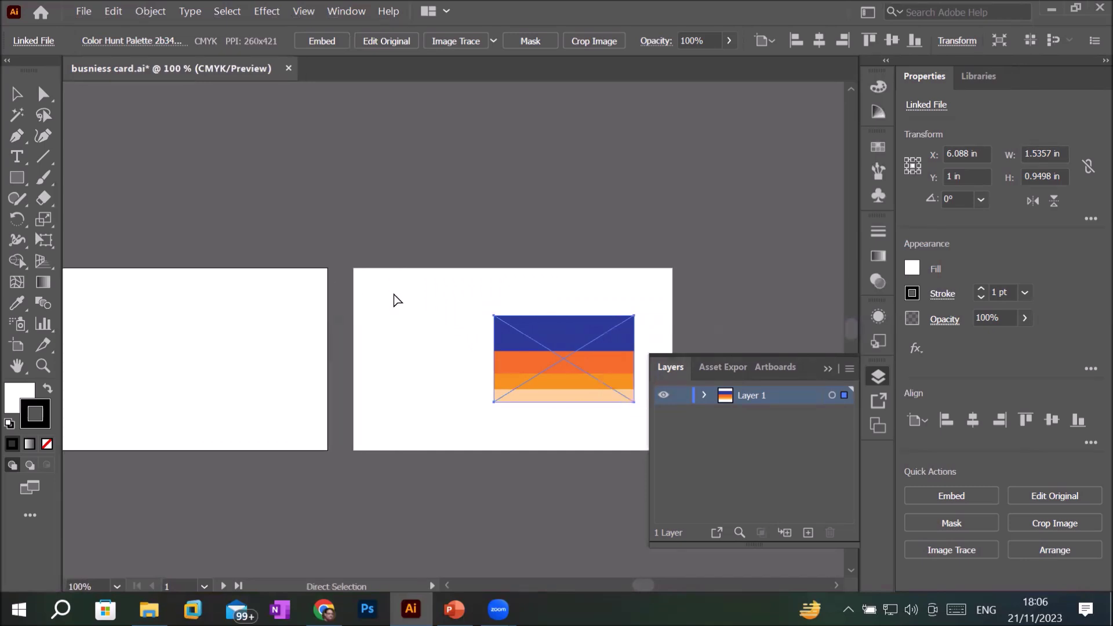
pyautogui.hscroll(2, 393, 300)
pyautogui.hscroll(2, 394, 300)
pyautogui.hscroll(2, 395, 300)
pyautogui.hscroll(-1, 395, 301)
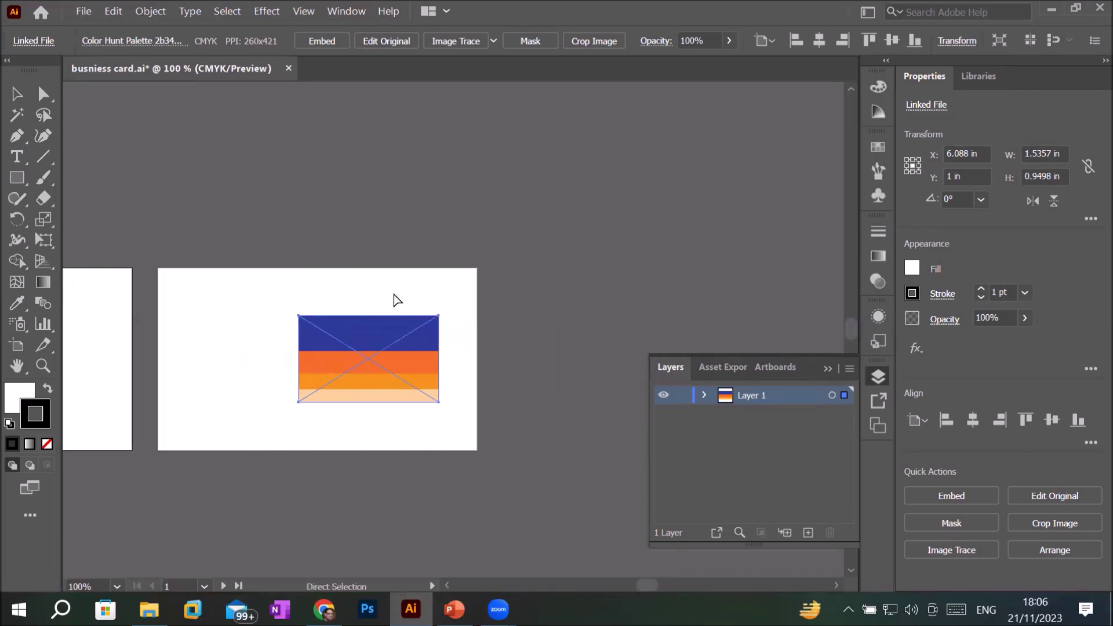
pyautogui.hscroll(-2, 394, 301)
pyautogui.hscroll(-2, 395, 300)
pyautogui.hscroll(-2, 394, 300)
pyautogui.hscroll(-1, 395, 300)
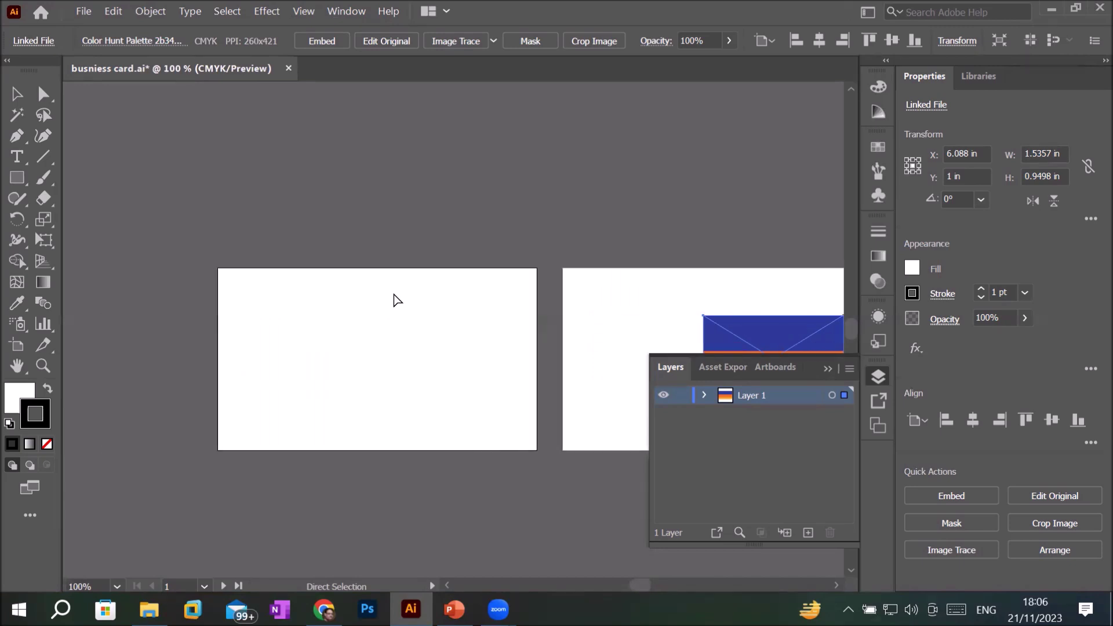
pyautogui.hscroll(-1, 394, 300)
pyautogui.hscroll(-2, 394, 300)
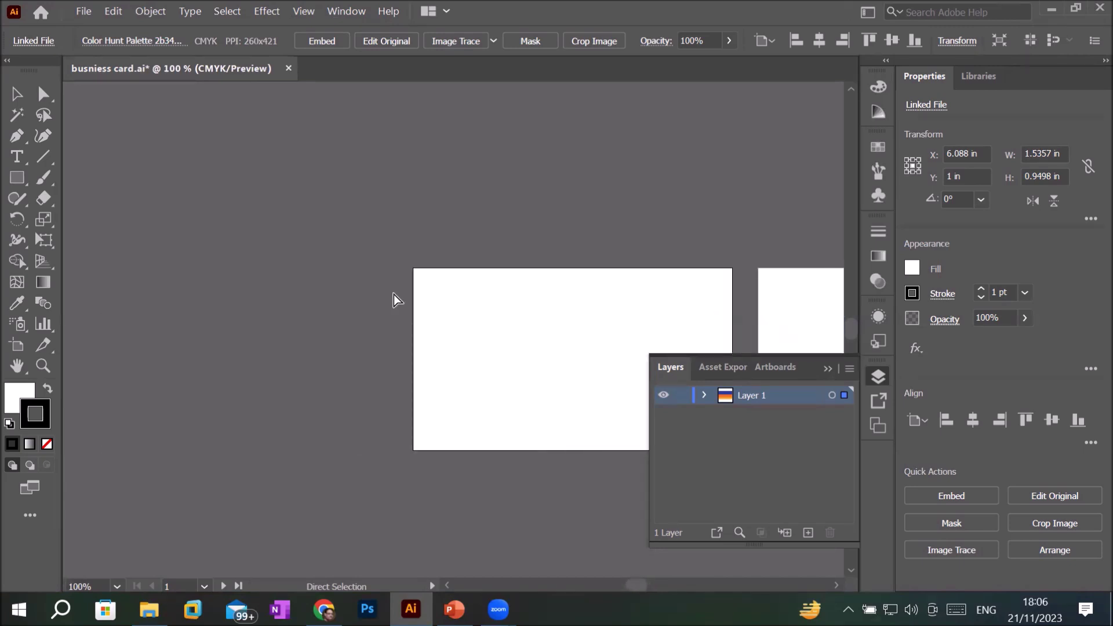
pyautogui.hscroll(-1, 394, 300)
pyautogui.hscroll(-1, 394, 300)
pyautogui.hscroll(-2, 394, 296)
pyautogui.hscroll(1, 394, 296)
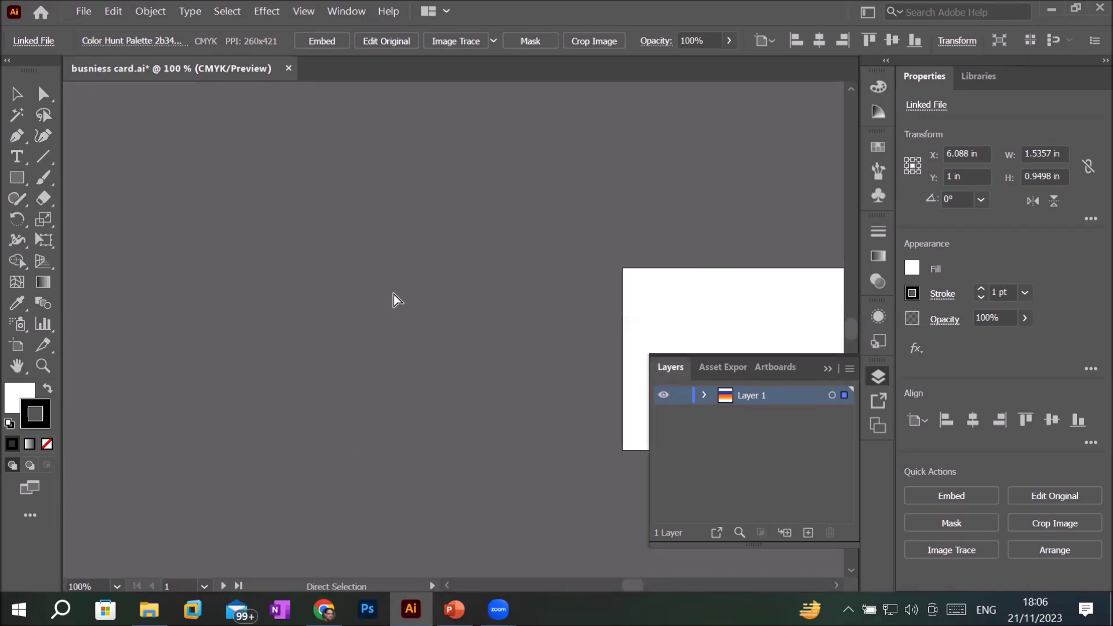
pyautogui.hscroll(1, 394, 296)
pyautogui.hscroll(1, 394, 296)
pyautogui.hscroll(1, 395, 300)
pyautogui.hscroll(1, 395, 300)
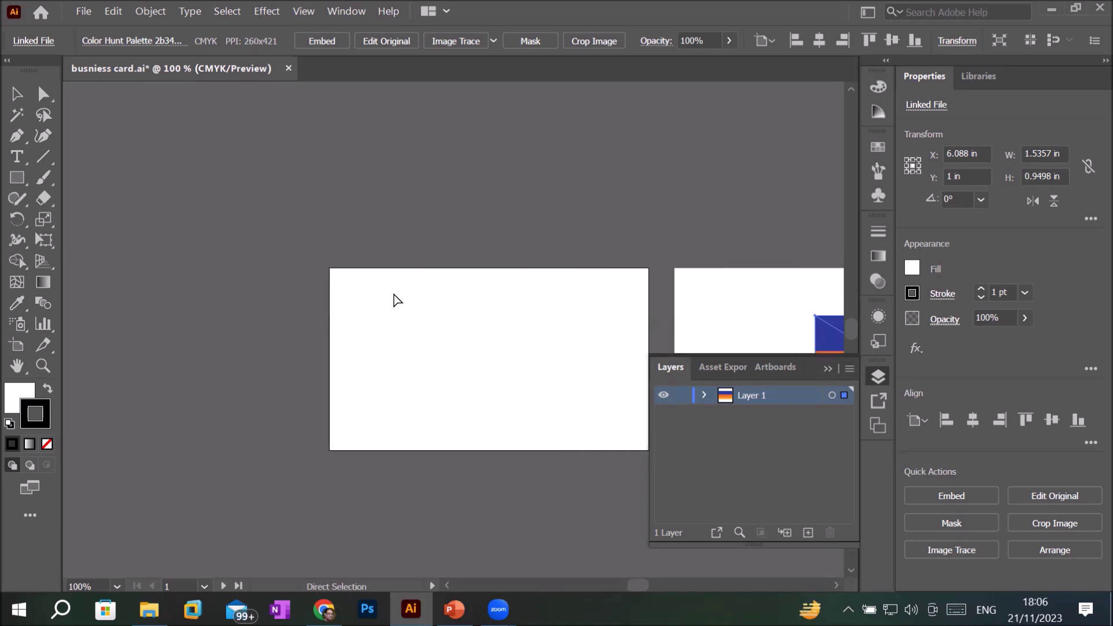
pyautogui.hscroll(1, 395, 301)
pyautogui.hscroll(2, 395, 300)
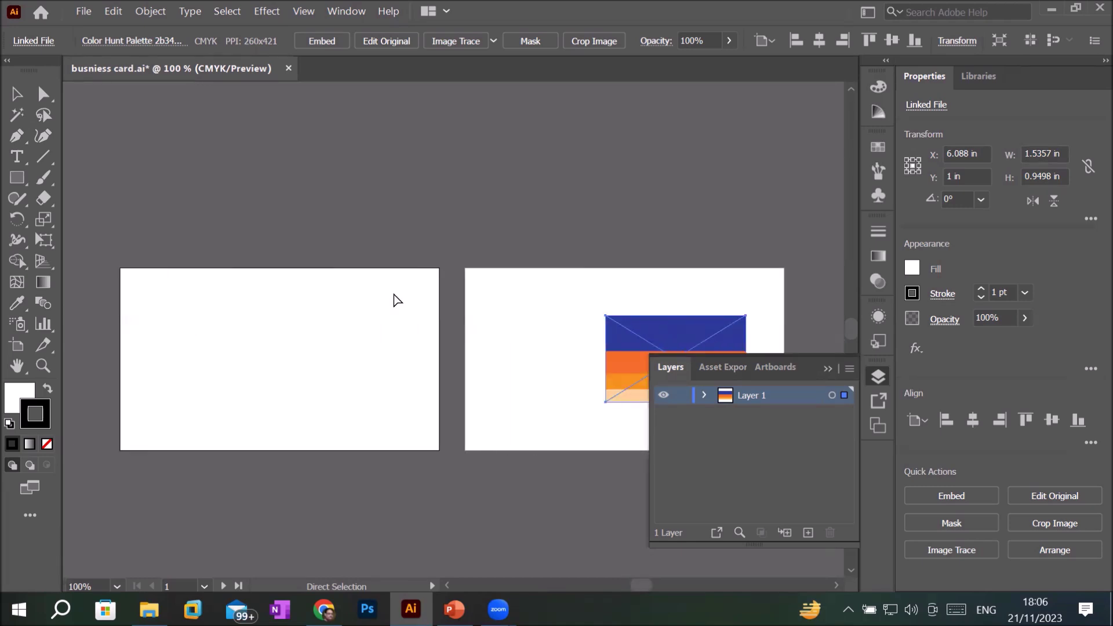
pyautogui.hscroll(1, 395, 300)
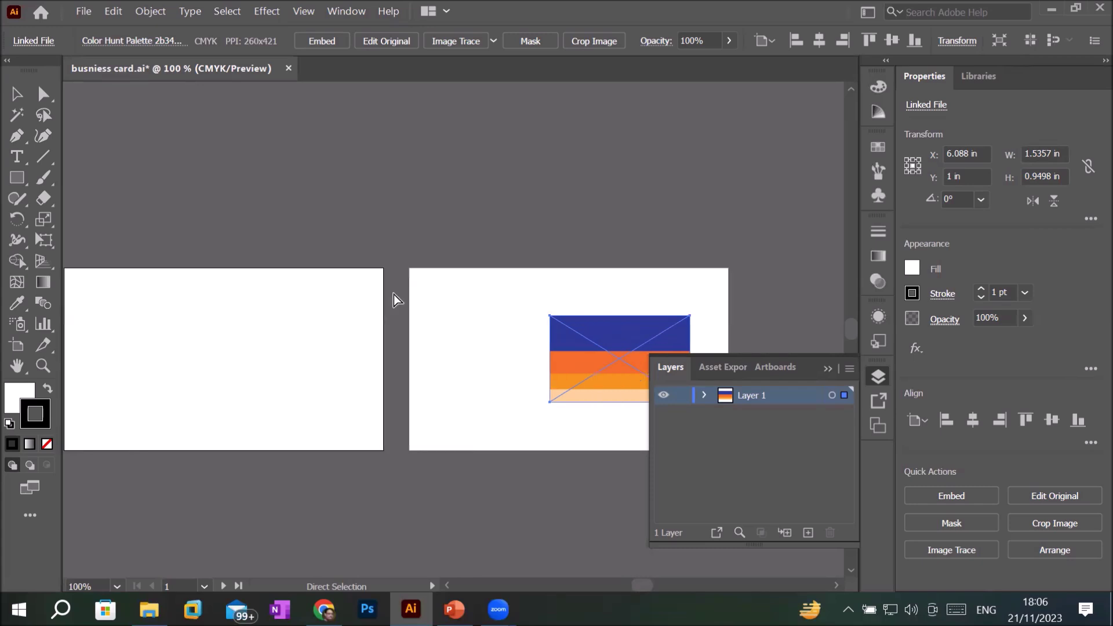
pyautogui.hscroll(2, 395, 300)
pyautogui.hscroll(1, 394, 300)
pyautogui.hscroll(-1, 395, 300)
pyautogui.hscroll(-2, 394, 299)
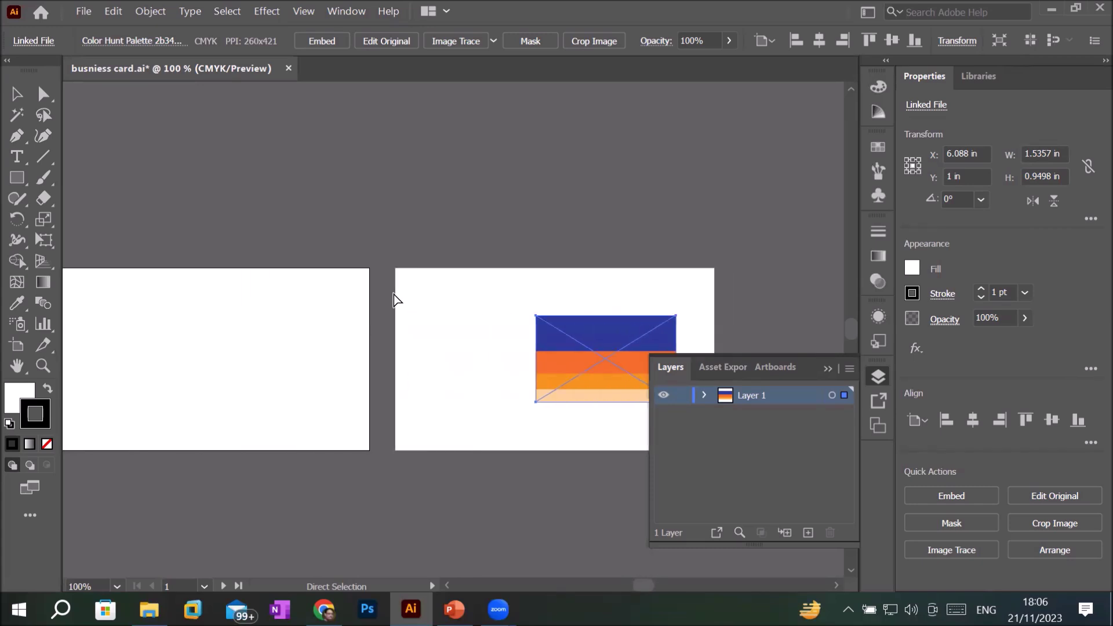
pyautogui.hscroll(-1, 394, 300)
# Step: Switch to the Selection tool, recenter both artboards, and hide the floating layers list
pyautogui.press('v')
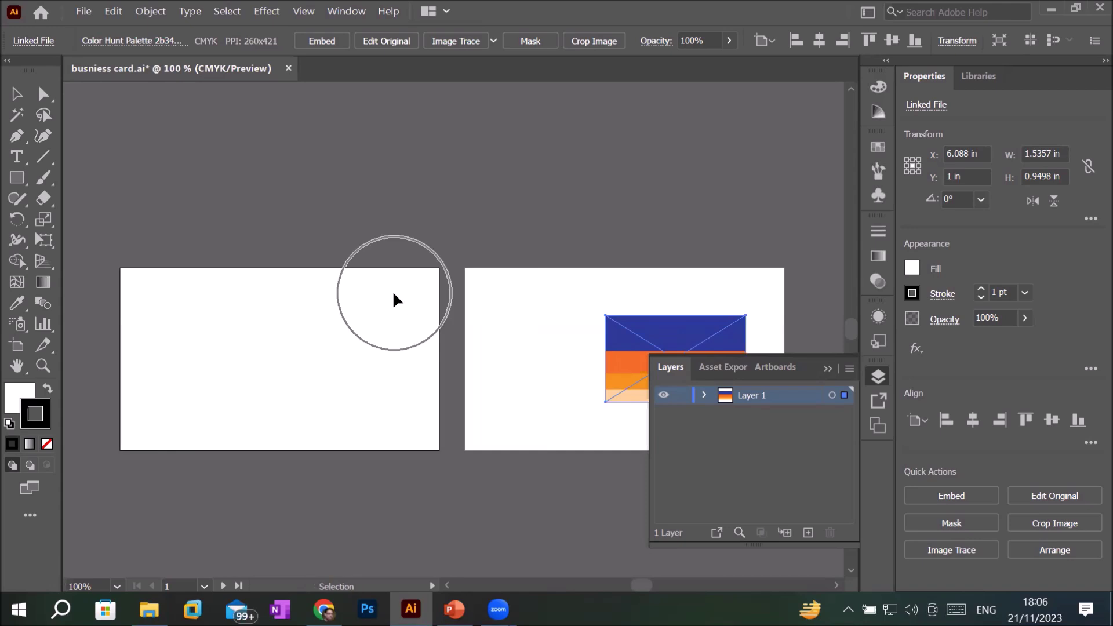
pyautogui.scroll(-1, 393, 300)
pyautogui.scroll(-1, 394, 300)
pyautogui.scroll(-2, 392, 300)
pyautogui.scroll(1, 393, 300)
pyautogui.scroll(2, 393, 299)
pyautogui.scroll(1, 393, 300)
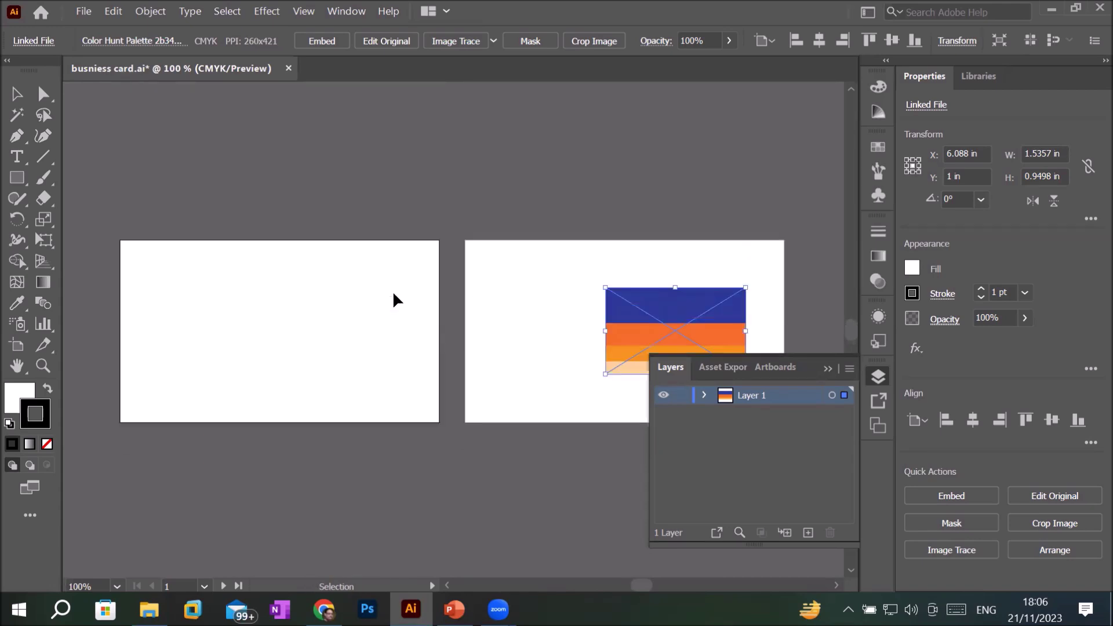
pyautogui.click(827, 369)
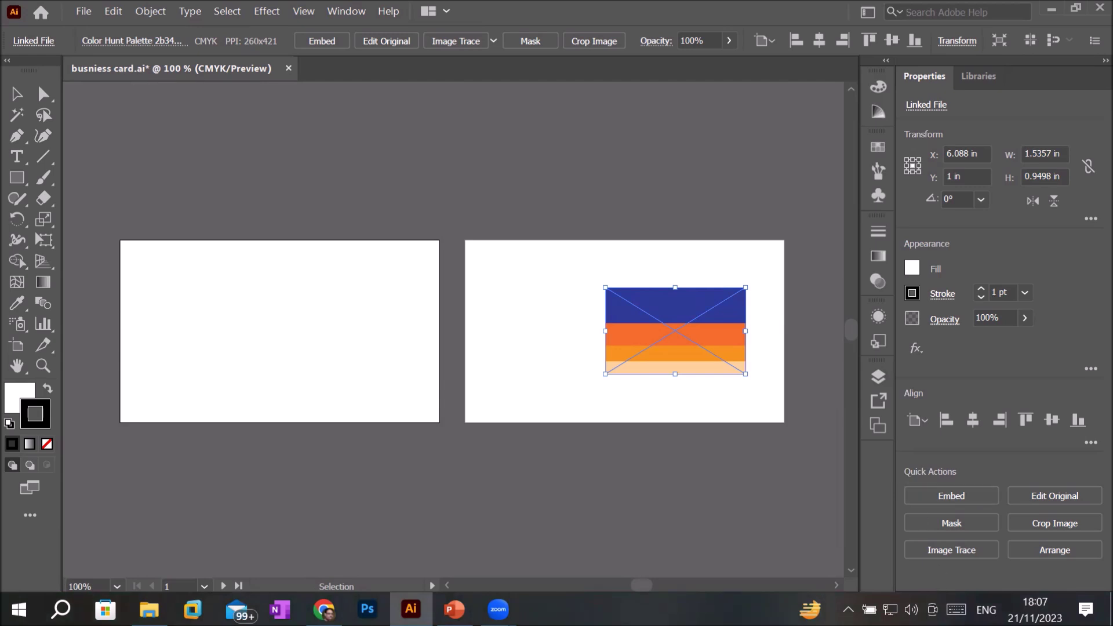
# Step: Collapse the floating Layers panel and nudge the view with the scrollbar arrows
pyautogui.click(854, 572)
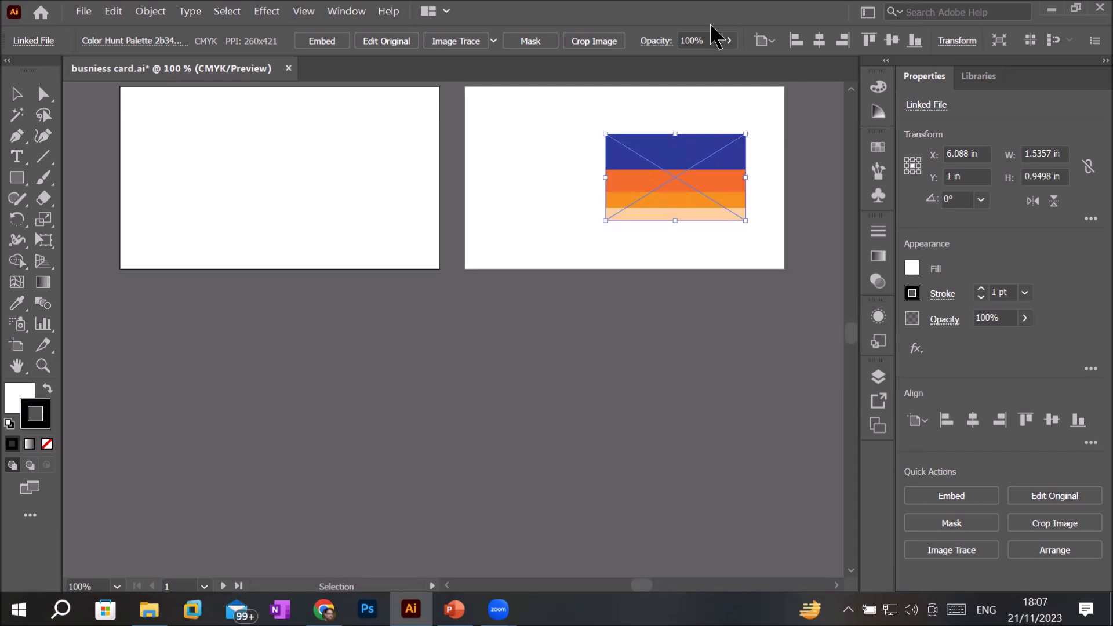
pyautogui.click(850, 91)
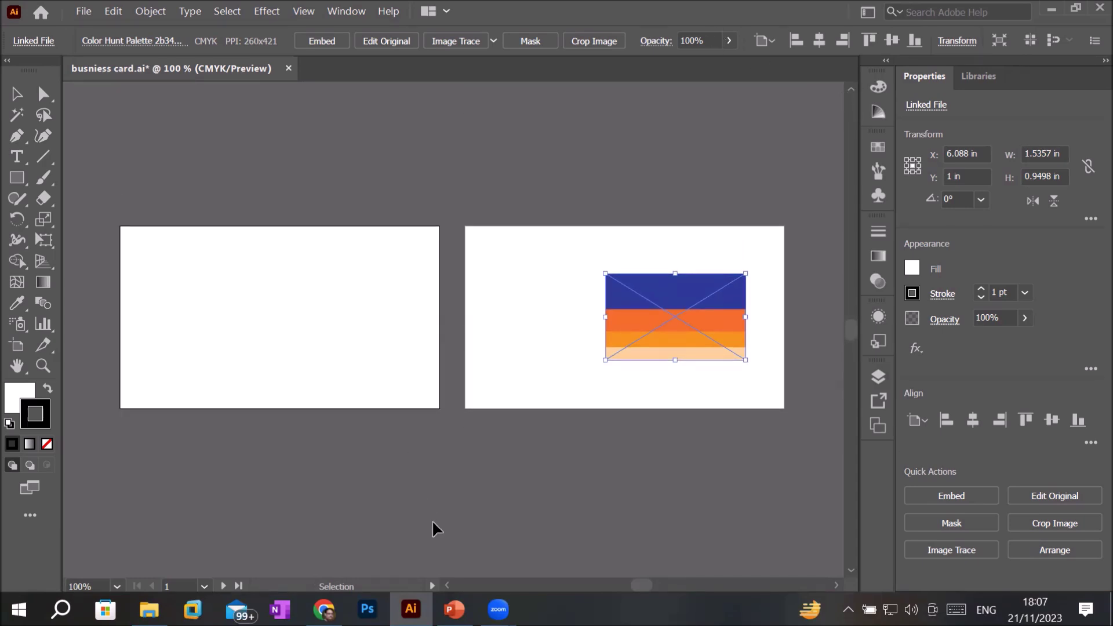
pyautogui.click(835, 586)
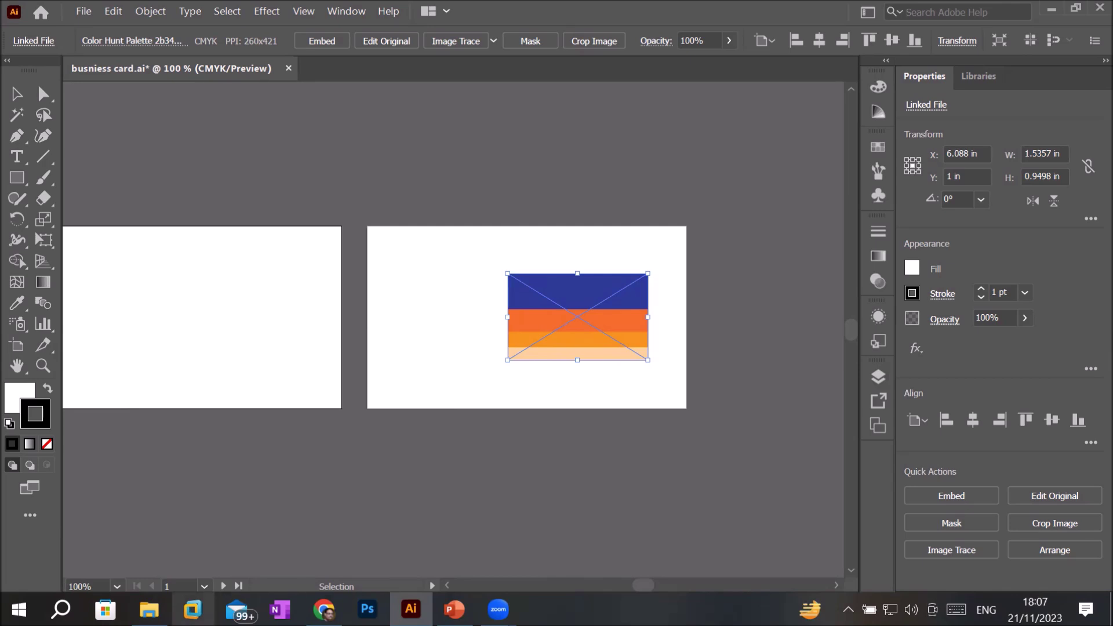
pyautogui.click(449, 585)
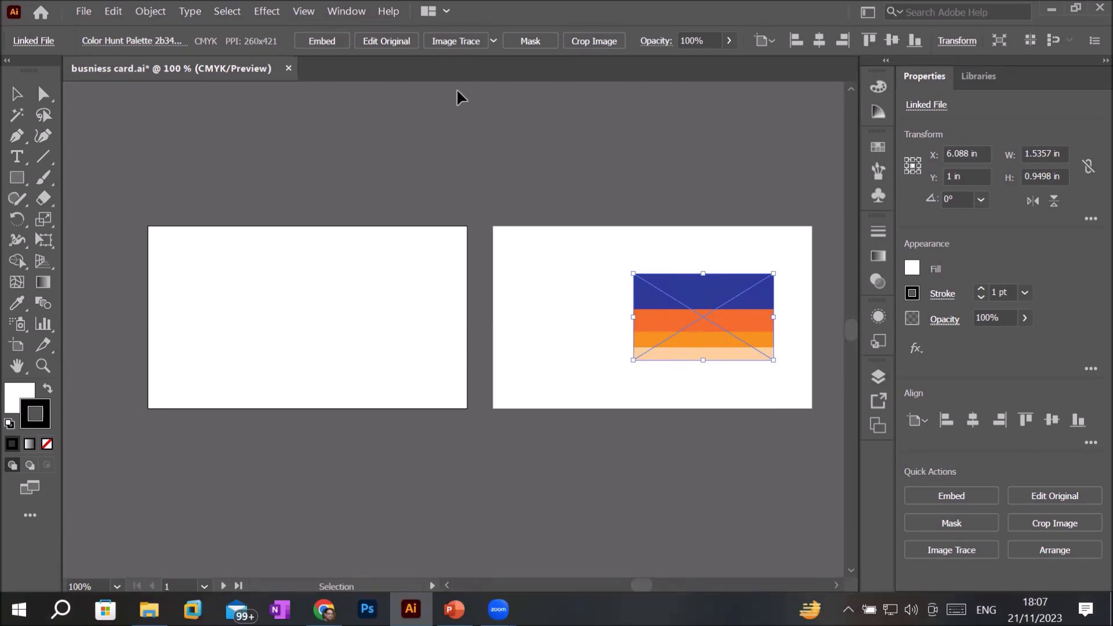
# Step: Scroll vertically until both artboards and the palette image sit unobstructed
pyautogui.scroll(-2, 530, 200)
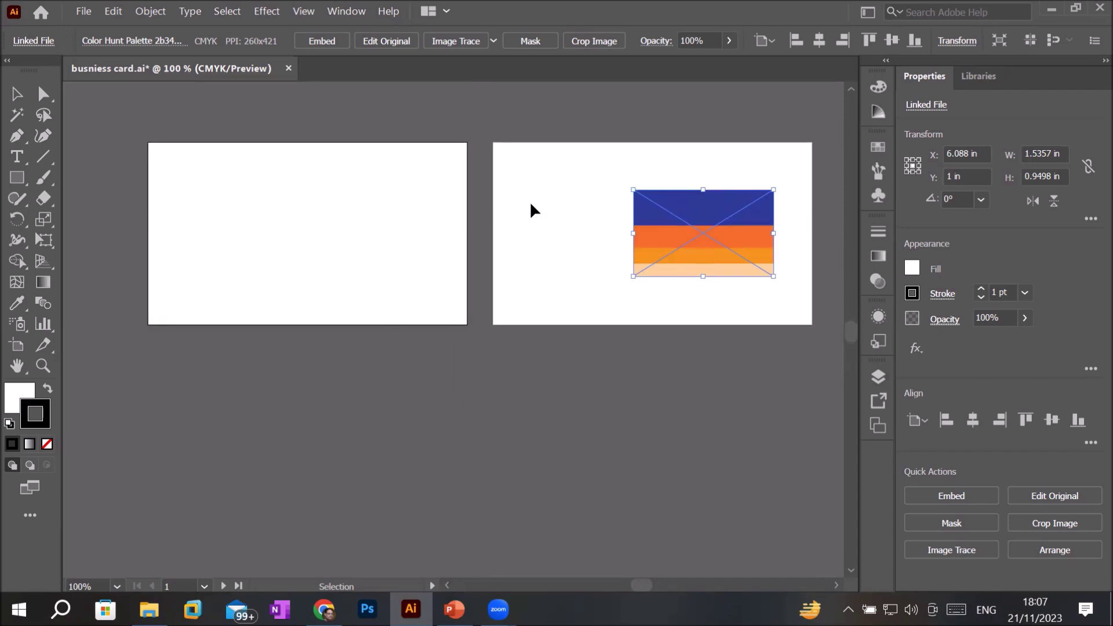
pyautogui.scroll(2, 530, 200)
pyautogui.scroll(2, 531, 205)
pyautogui.scroll(1, 531, 206)
pyautogui.scroll(1, 530, 205)
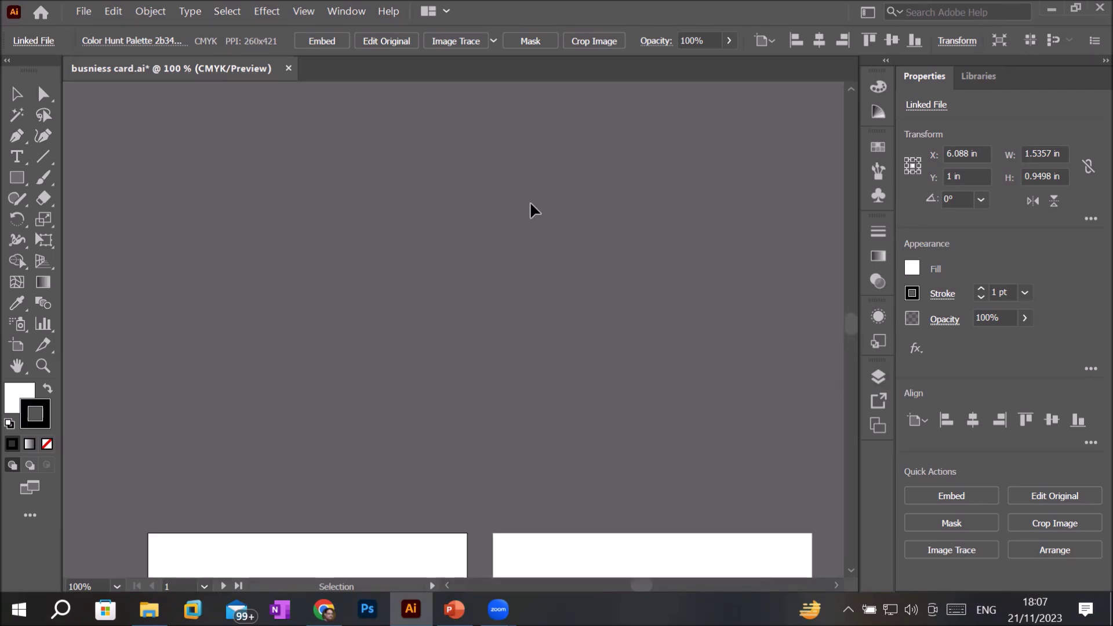
pyautogui.scroll(-2, 531, 206)
pyautogui.scroll(-2, 530, 203)
pyautogui.scroll(-3, 530, 203)
pyautogui.scroll(2, 530, 203)
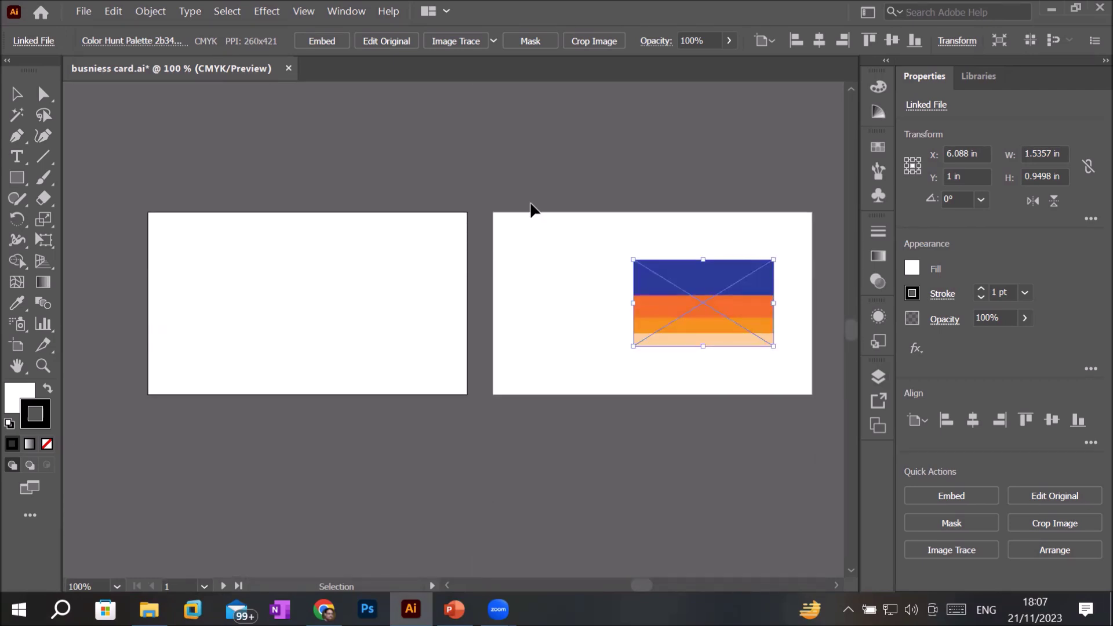
pyautogui.scroll(2, 530, 203)
pyautogui.scroll(2, 530, 203)
pyautogui.scroll(1, 530, 202)
pyautogui.scroll(-3, 530, 203)
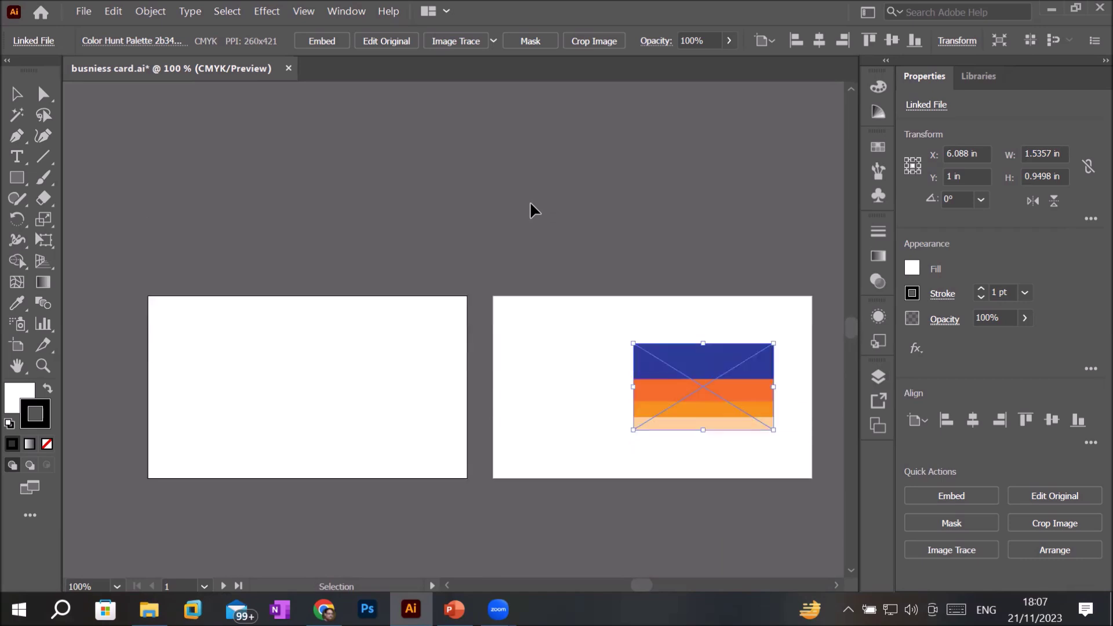
pyautogui.scroll(-3, 530, 203)
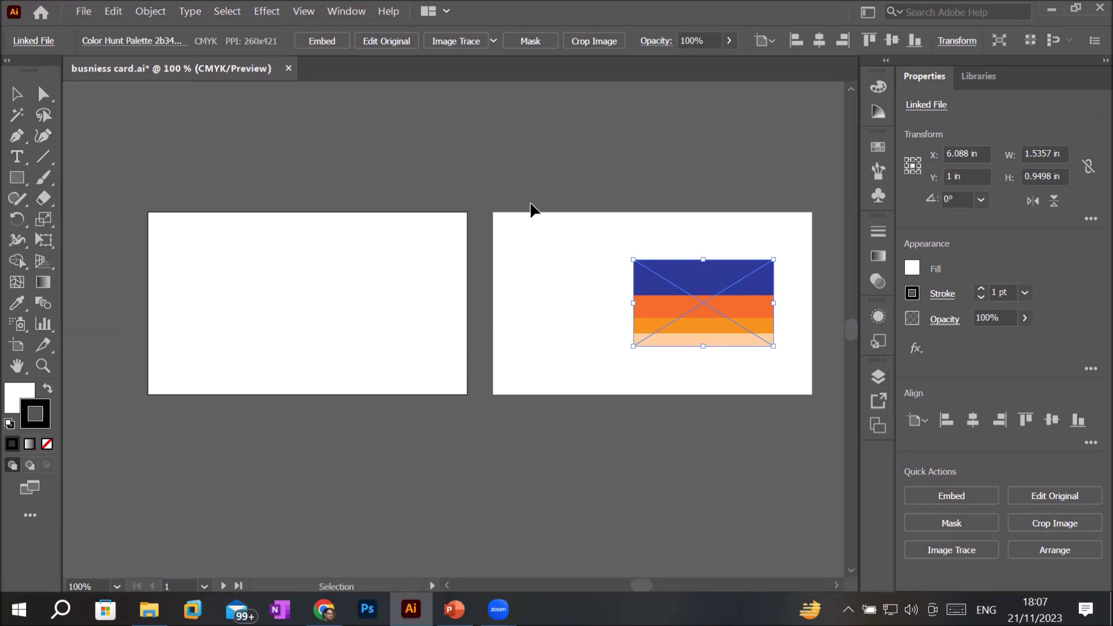
# Step: Pan sideways with the Direct Selection tool, then return to the Selection tool
pyautogui.press('a')
pyautogui.hscroll(3, 533, 209)
pyautogui.hscroll(7, 533, 209)
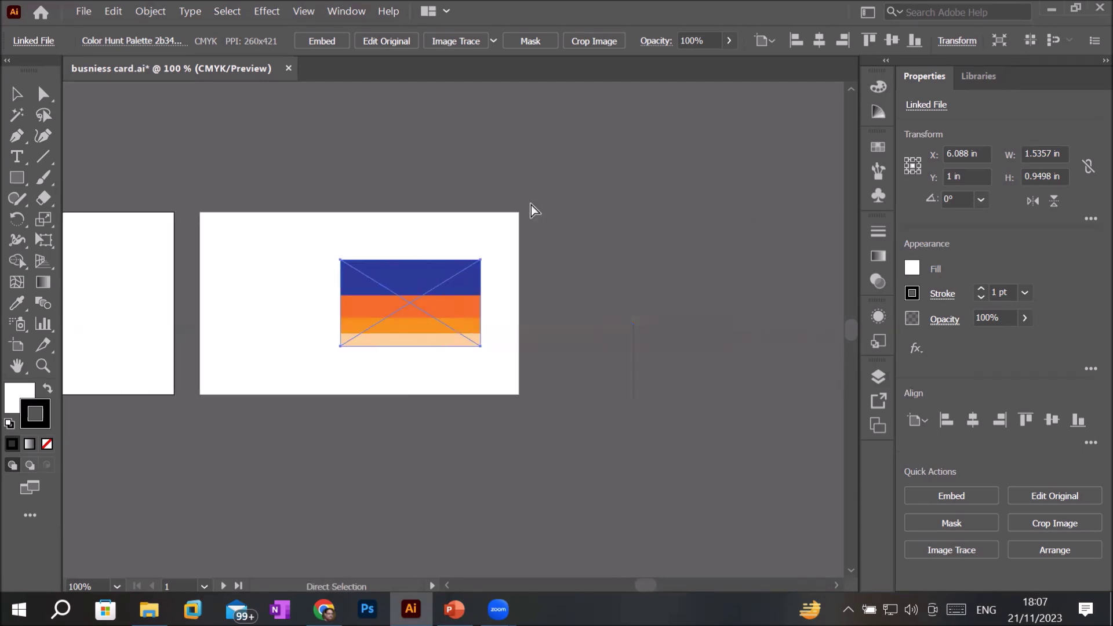
pyautogui.hscroll(4, 533, 209)
pyautogui.hscroll(-5, 534, 207)
pyautogui.hscroll(-5, 533, 208)
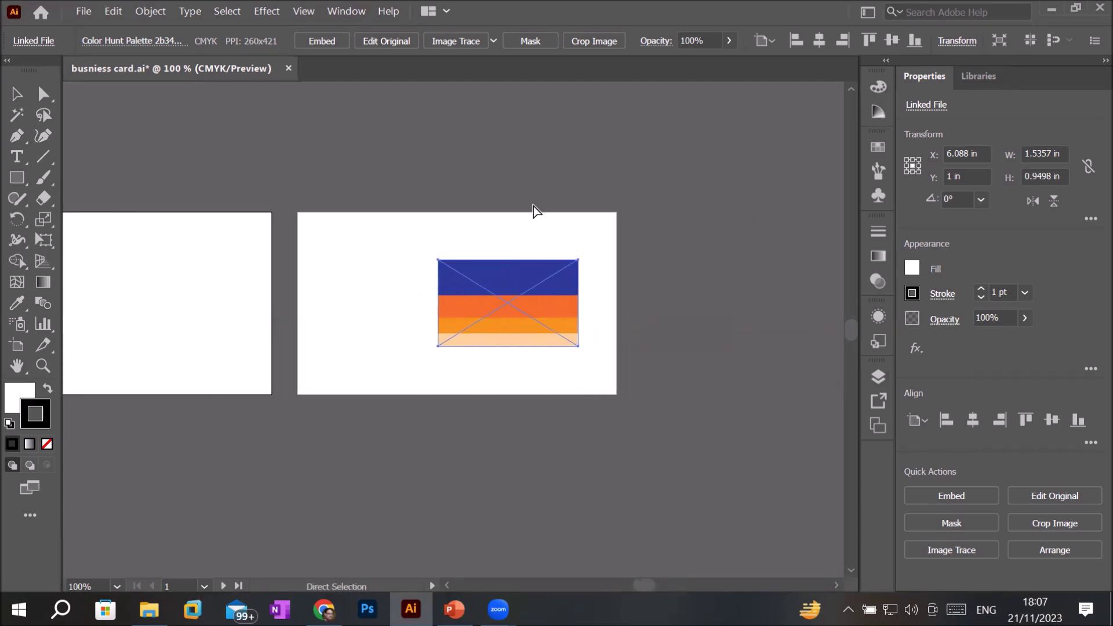
pyautogui.hscroll(-5, 534, 207)
pyautogui.hscroll(-3, 534, 209)
pyautogui.press('v')
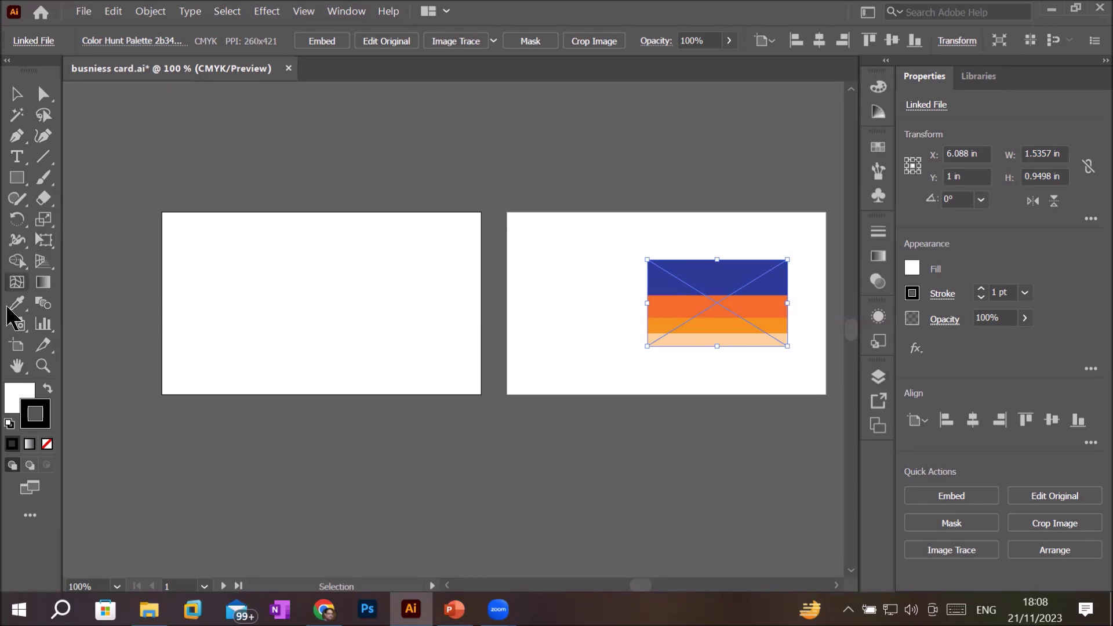
# Step: Use the Zoom tool to magnify the colour palette image and its stripes
pyautogui.click(42, 366)
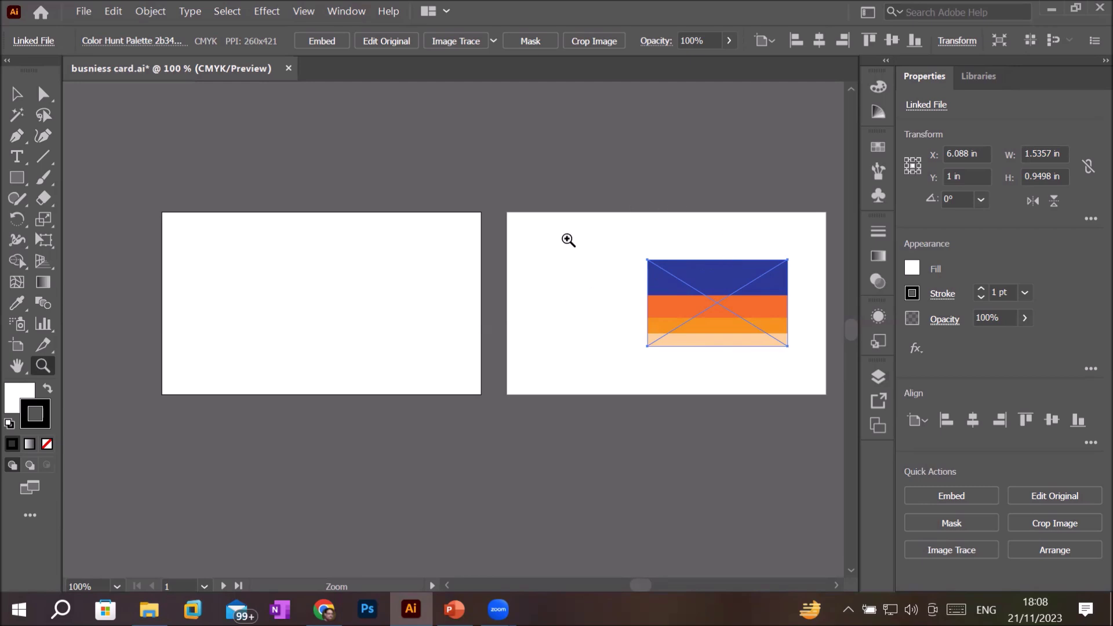
pyautogui.press('alt')
pyautogui.press('alt')
pyautogui.click(781, 289)
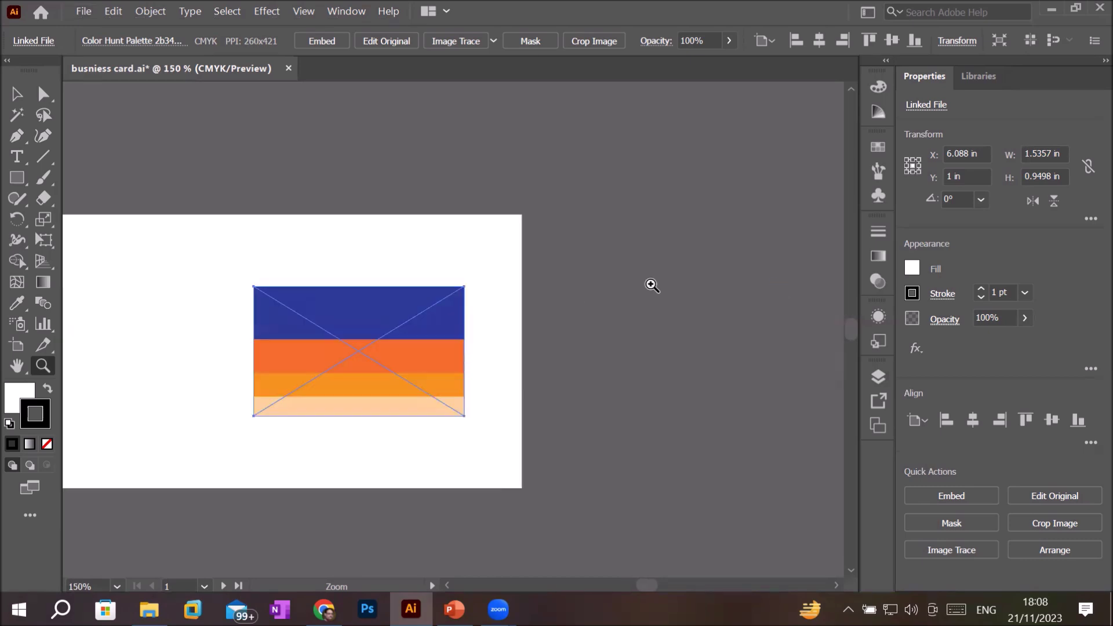
pyautogui.click(360, 346)
pyautogui.click(462, 321)
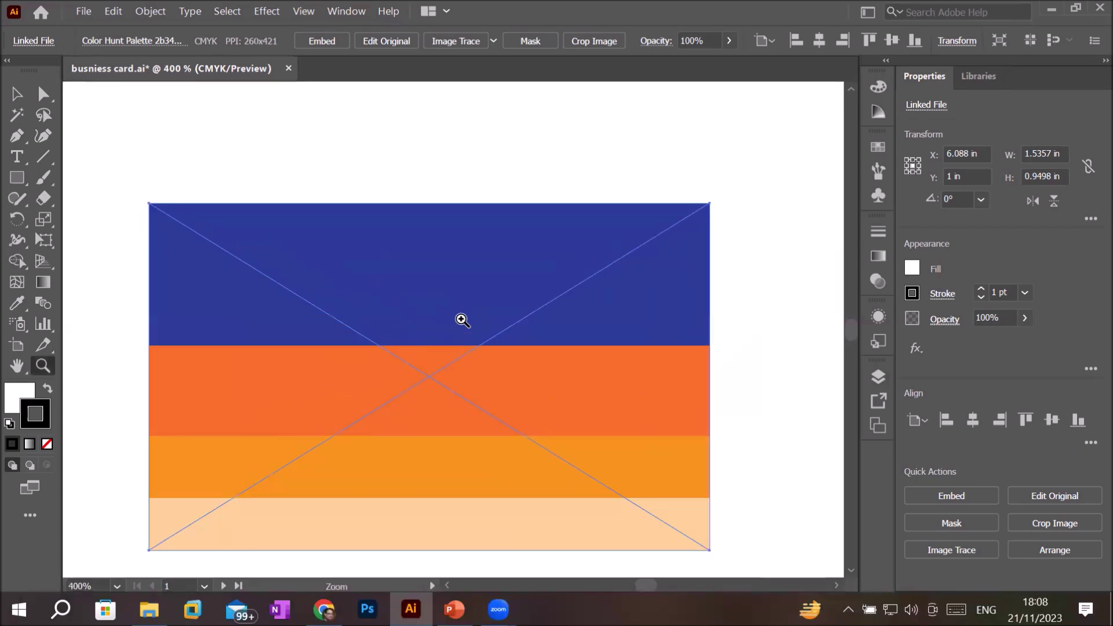
pyautogui.click(461, 319)
pyautogui.click(461, 452)
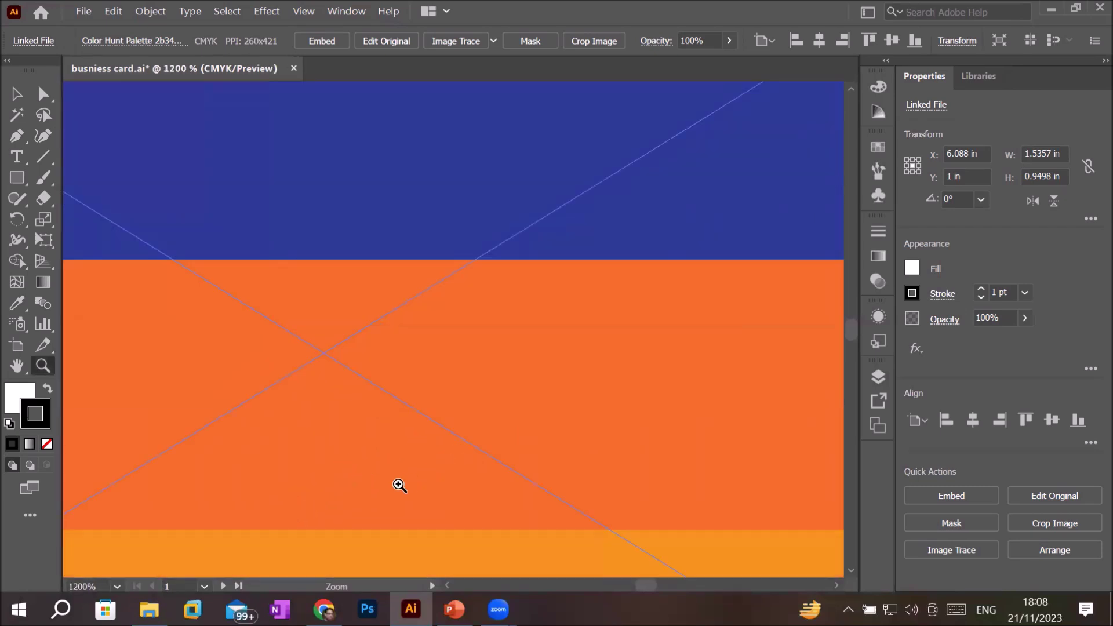
# Step: Magnify the orange stripe to the 64000% maximum and show the preset zoom levels
pyautogui.click(414, 469)
pyautogui.click(464, 272)
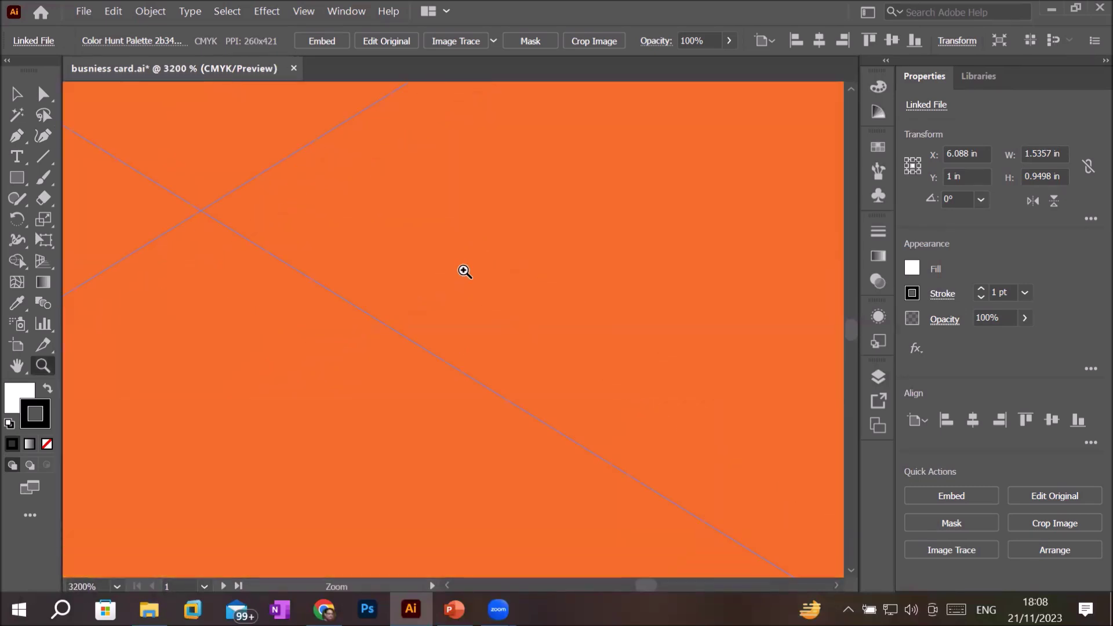
pyautogui.click(465, 272)
pyautogui.click(464, 271)
pyautogui.click(464, 272)
pyautogui.click(465, 271)
pyautogui.click(464, 272)
pyautogui.click(465, 271)
pyautogui.click(465, 271)
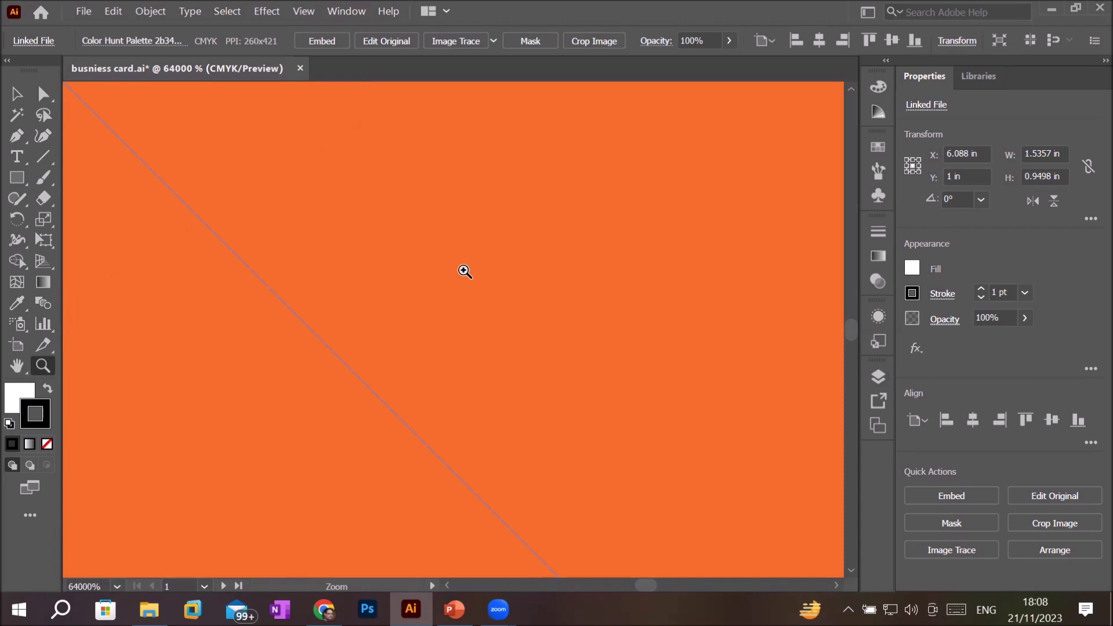
pyautogui.click(116, 587)
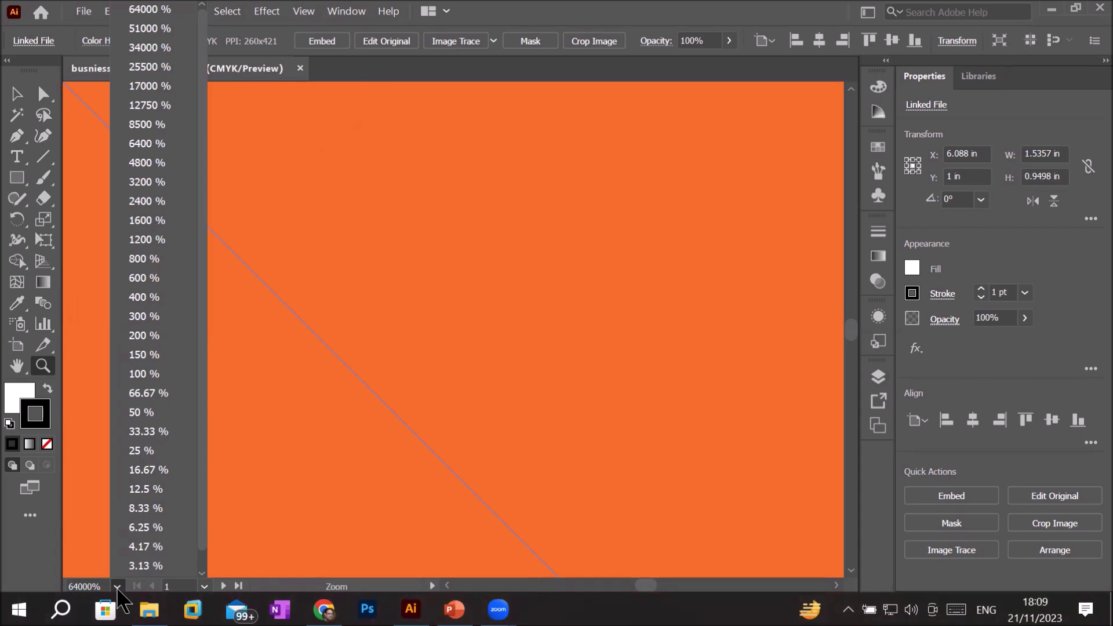
# Step: Set the zoom preset to 3.13%, then 100%, then back to 64000%
pyautogui.click(169, 566)
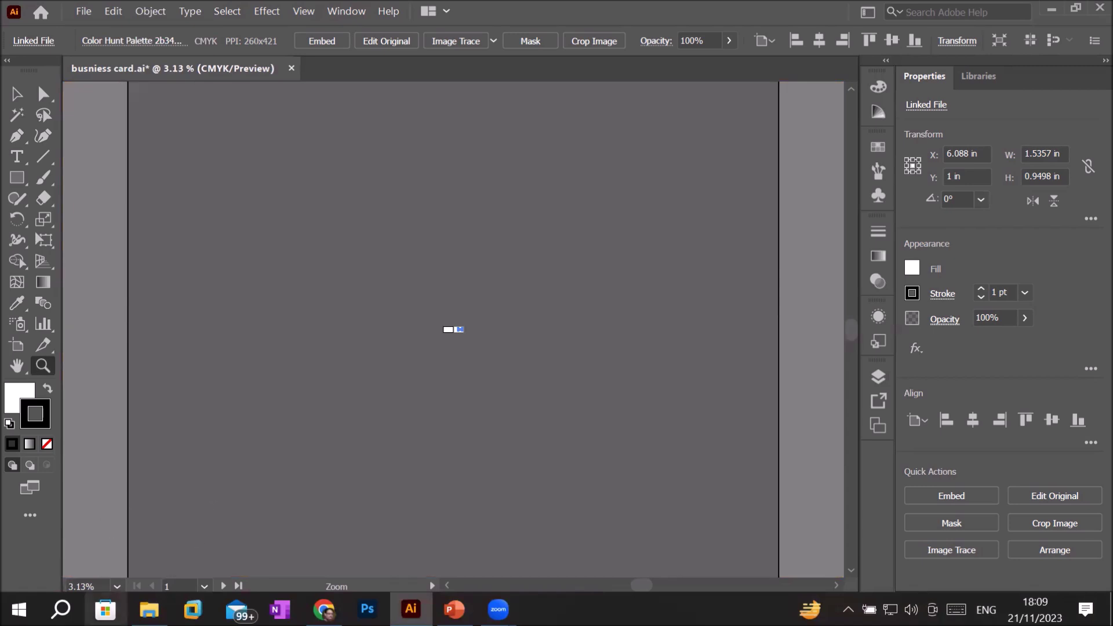
pyautogui.click(117, 587)
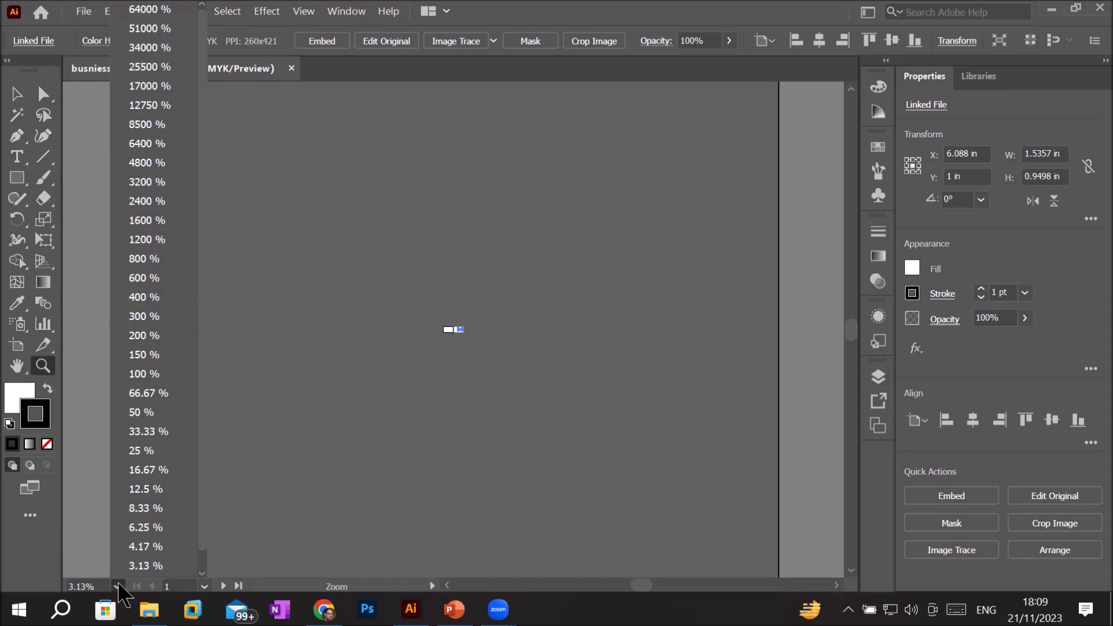
pyautogui.click(145, 376)
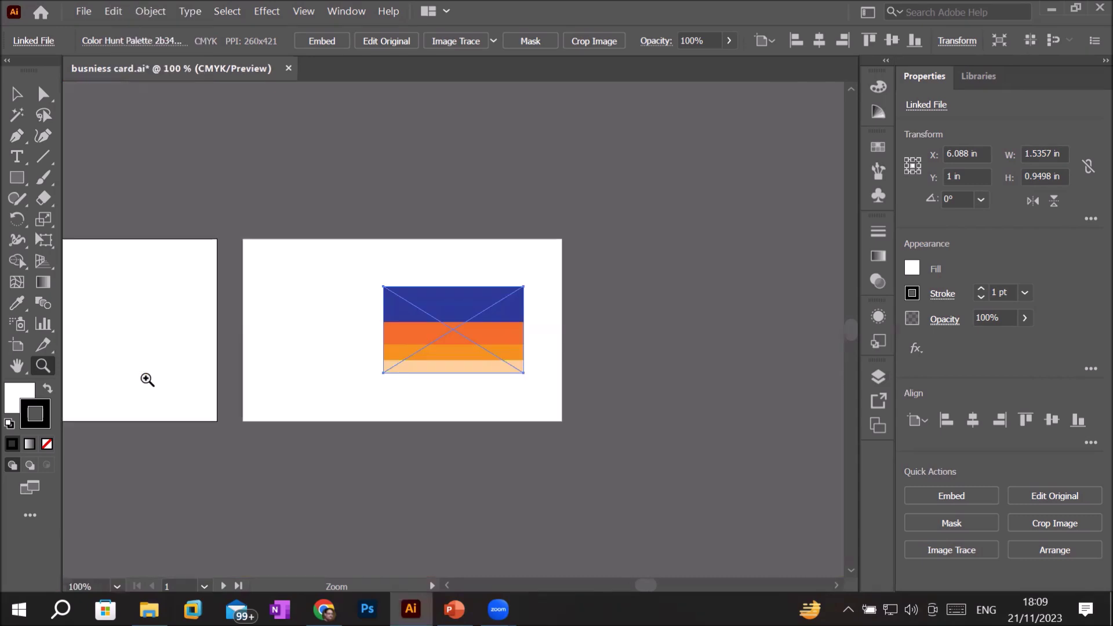
pyautogui.click(117, 587)
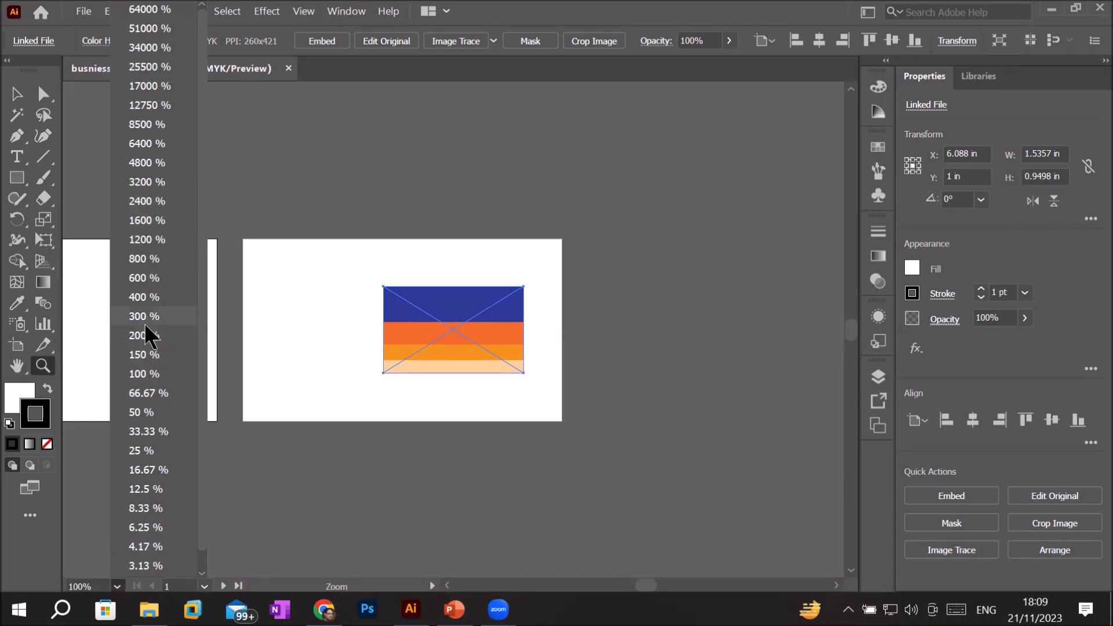
pyautogui.click(165, 10)
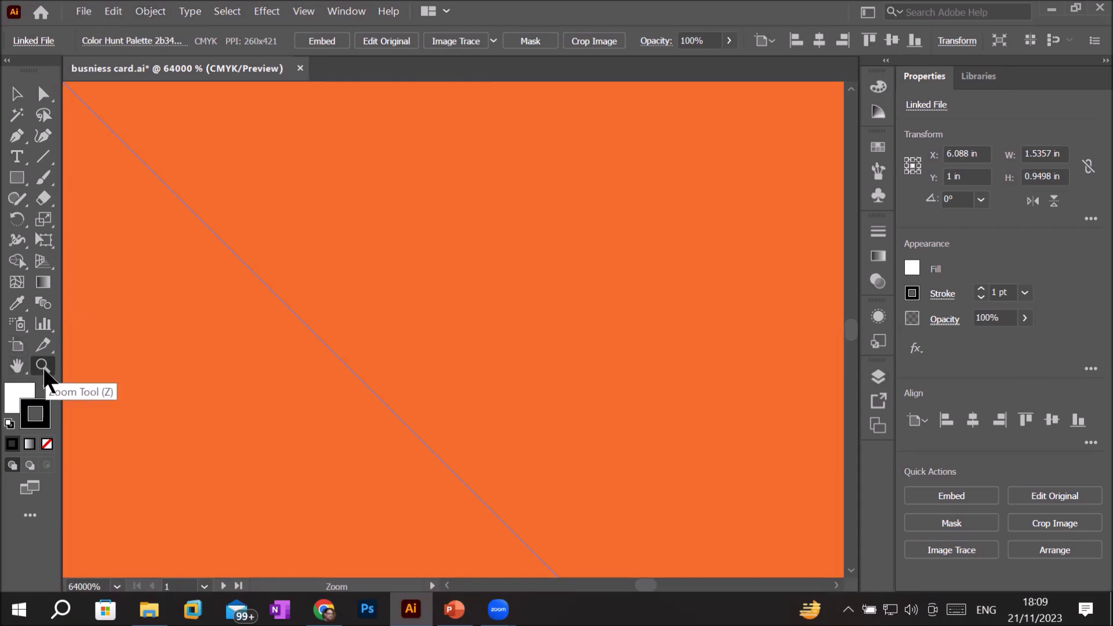
# Step: Zoom out stepwise from 64000% until the whole business card is visible
pyautogui.click(44, 372)
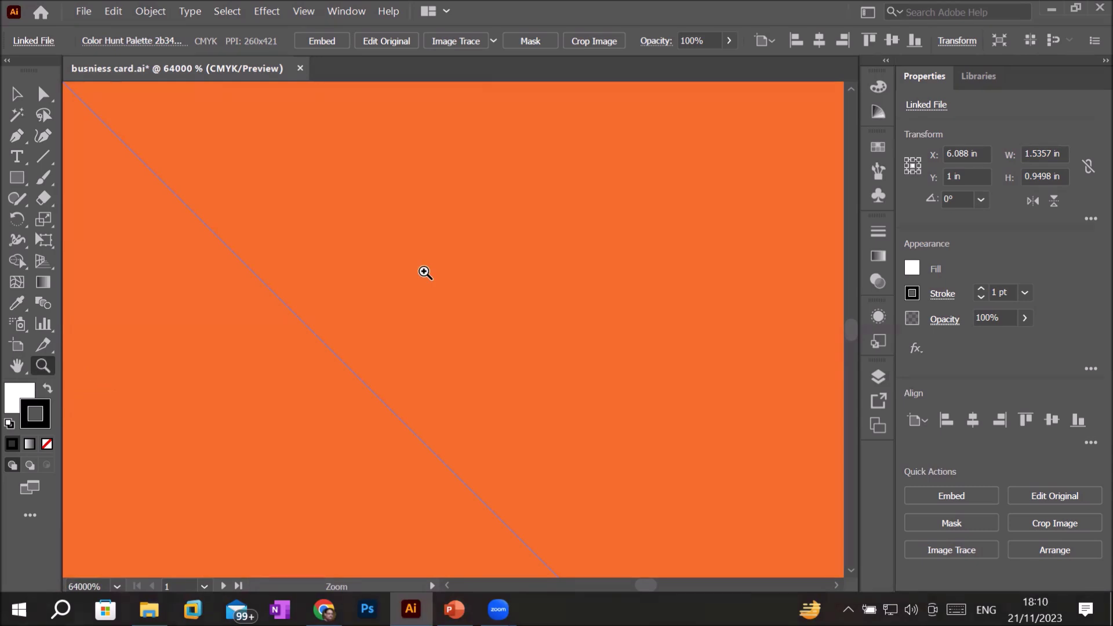
pyautogui.keyDown('alt'); pyautogui.click(426, 272); pyautogui.keyUp('alt')
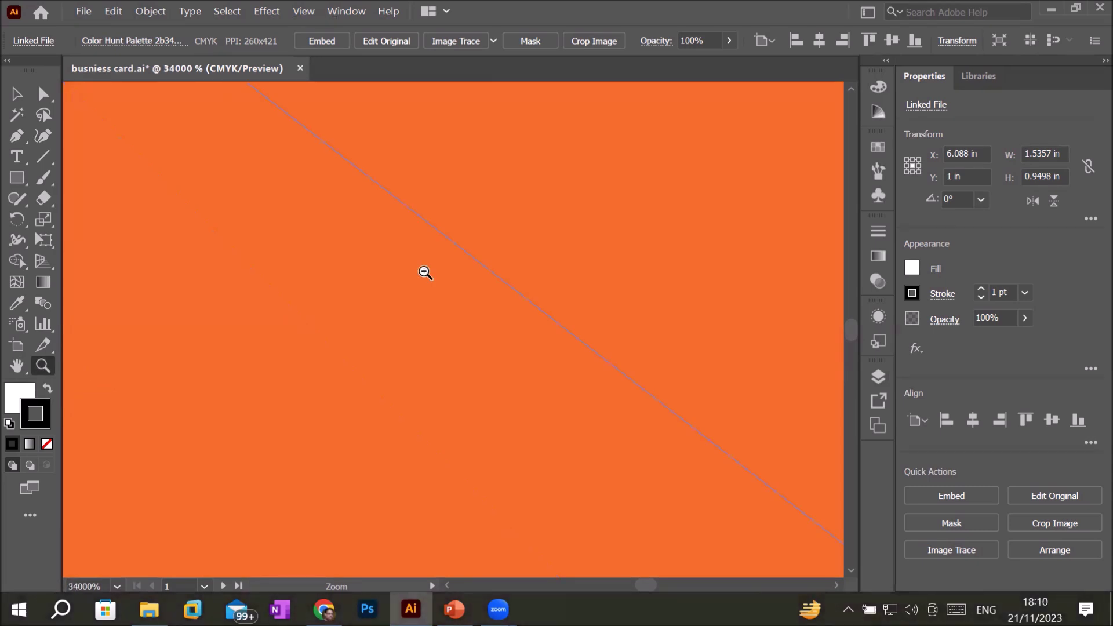
pyautogui.keyDown('alt'); pyautogui.click(425, 272); pyautogui.keyUp('alt')
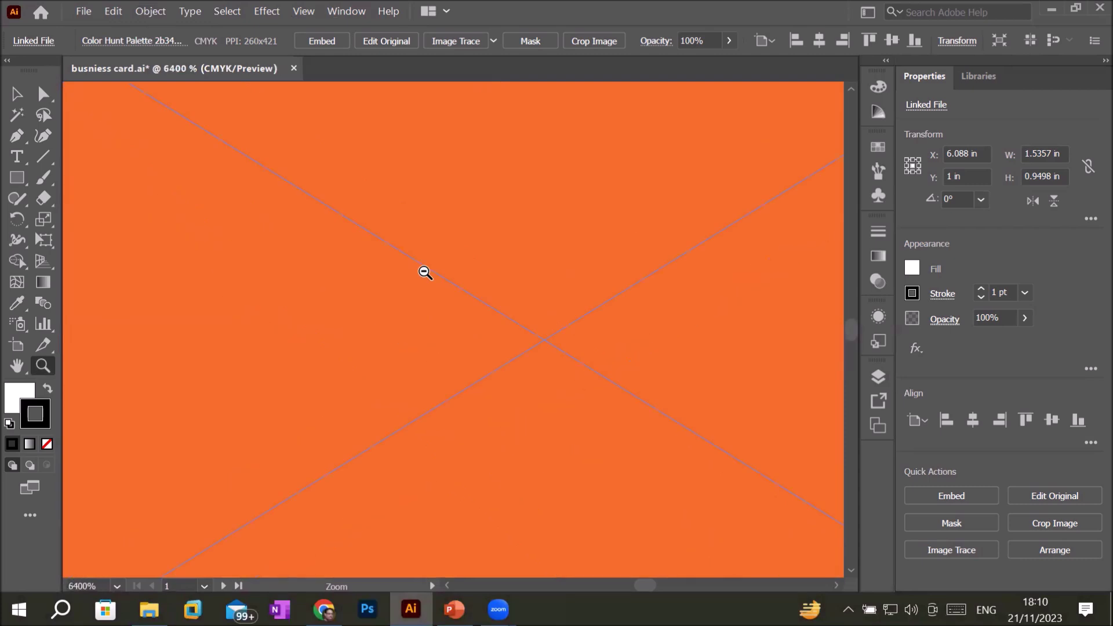
pyautogui.keyDown('alt'); pyautogui.click(425, 273); pyautogui.keyUp('alt')
pyautogui.keyDown('alt'); pyautogui.click(425, 272); pyautogui.keyUp('alt')
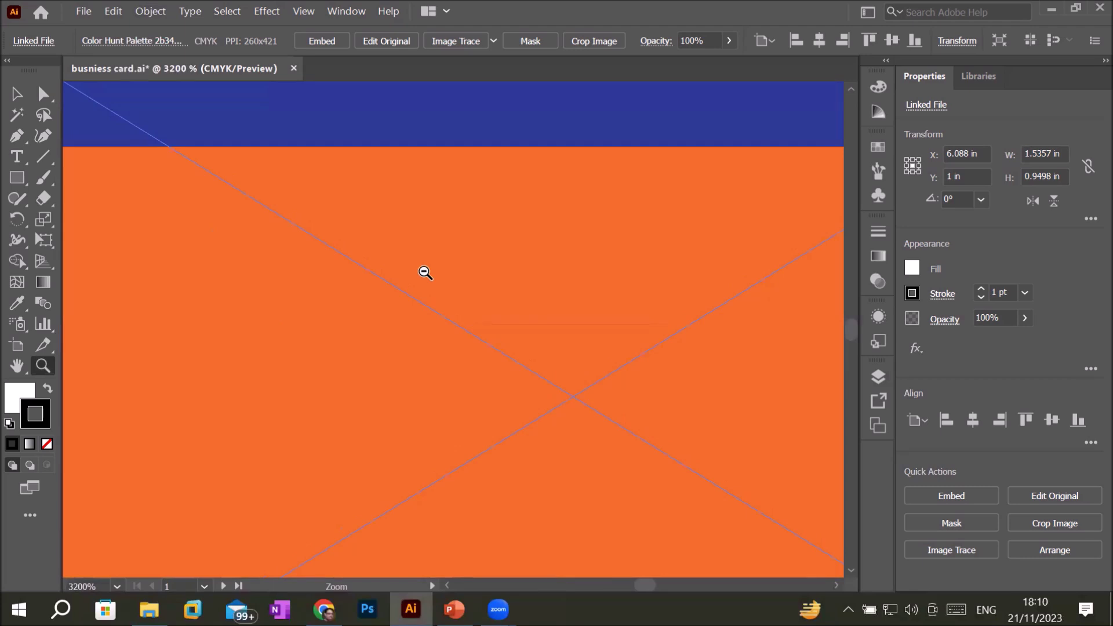
pyautogui.keyDown('alt'); pyautogui.click(425, 272); pyautogui.keyUp('alt')
pyautogui.keyDown('alt'); pyautogui.click(522, 393); pyautogui.keyUp('alt')
pyautogui.keyDown('alt'); pyautogui.click(531, 418); pyautogui.keyUp('alt')
pyautogui.keyDown('alt'); pyautogui.click(514, 376); pyautogui.keyUp('alt')
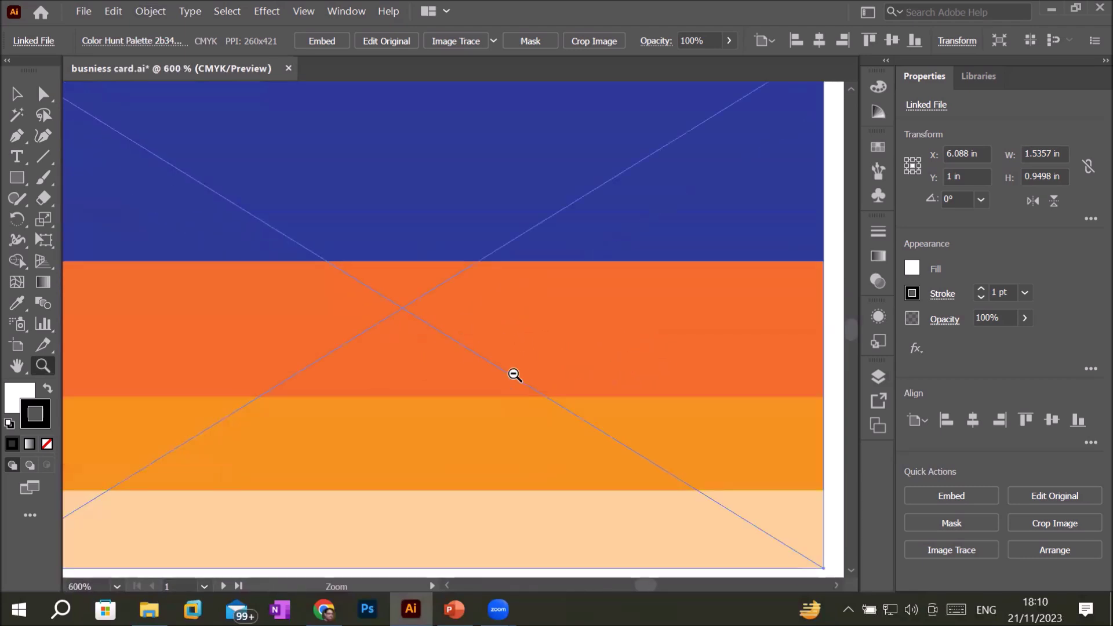
pyautogui.keyDown('alt'); pyautogui.click(514, 375); pyautogui.keyUp('alt')
# Step: Keep zooming out past both artboards to the 3.13% minimum
pyautogui.keyDown('alt'); pyautogui.click(370, 266); pyautogui.keyUp('alt')
pyautogui.keyDown('alt'); pyautogui.click(463, 335); pyautogui.keyUp('alt')
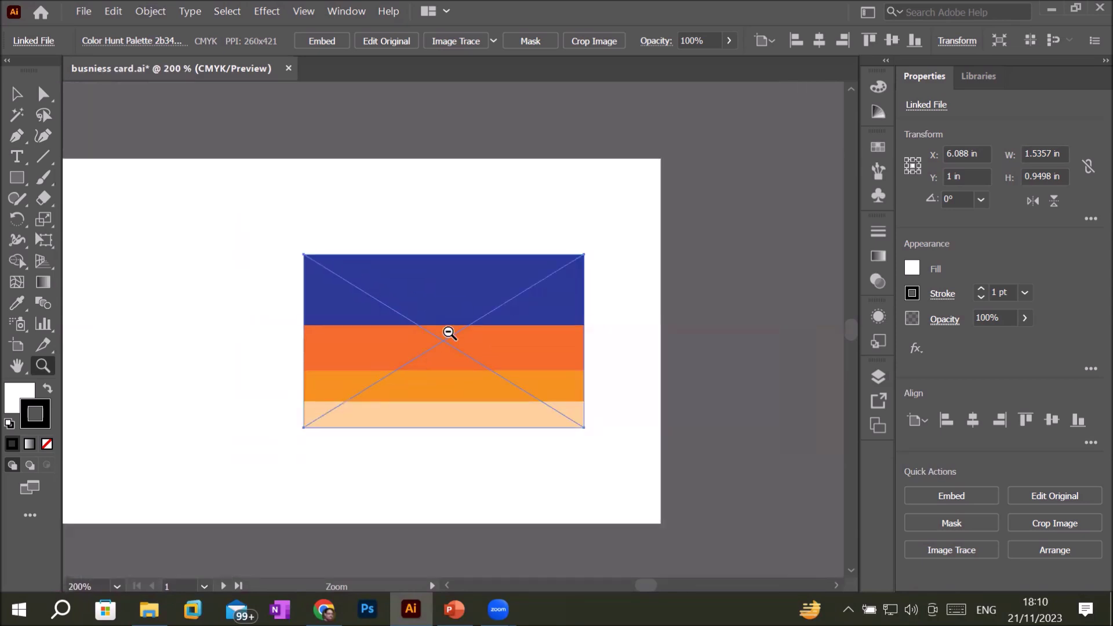
pyautogui.keyDown('alt'); pyautogui.click(450, 331); pyautogui.keyUp('alt')
pyautogui.keyDown('alt'); pyautogui.click(442, 332); pyautogui.keyUp('alt')
pyautogui.keyDown('alt'); pyautogui.click(441, 328); pyautogui.keyUp('alt')
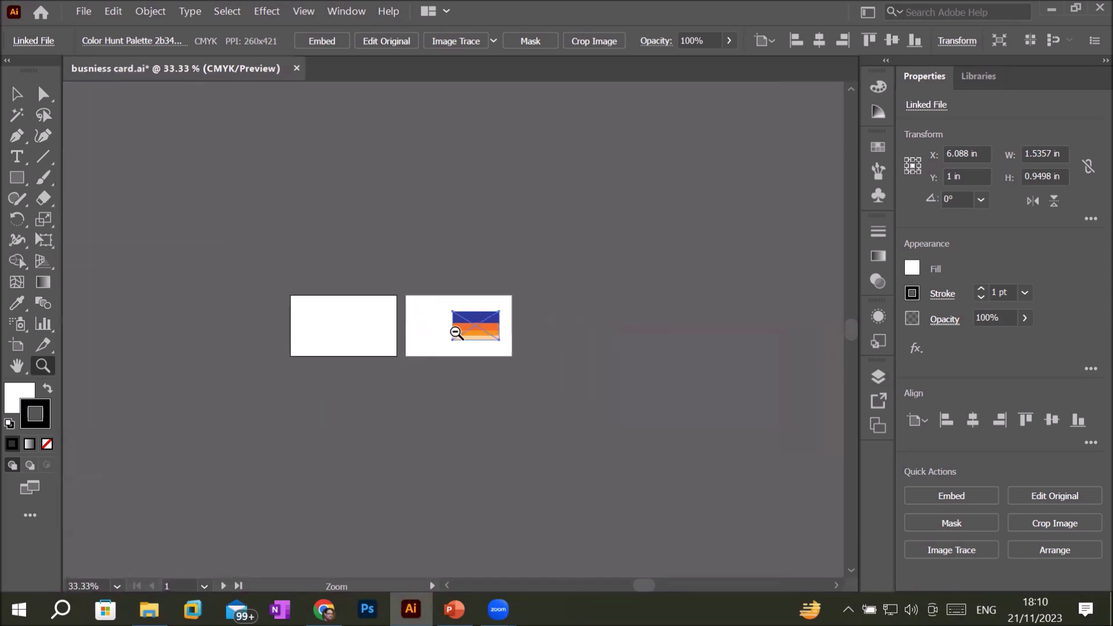
pyautogui.keyDown('alt'); pyautogui.click(466, 330); pyautogui.keyUp('alt')
pyautogui.keyDown('alt'); pyautogui.click(474, 333); pyautogui.keyUp('alt')
pyautogui.keyDown('alt'); pyautogui.click(450, 327); pyautogui.keyUp('alt')
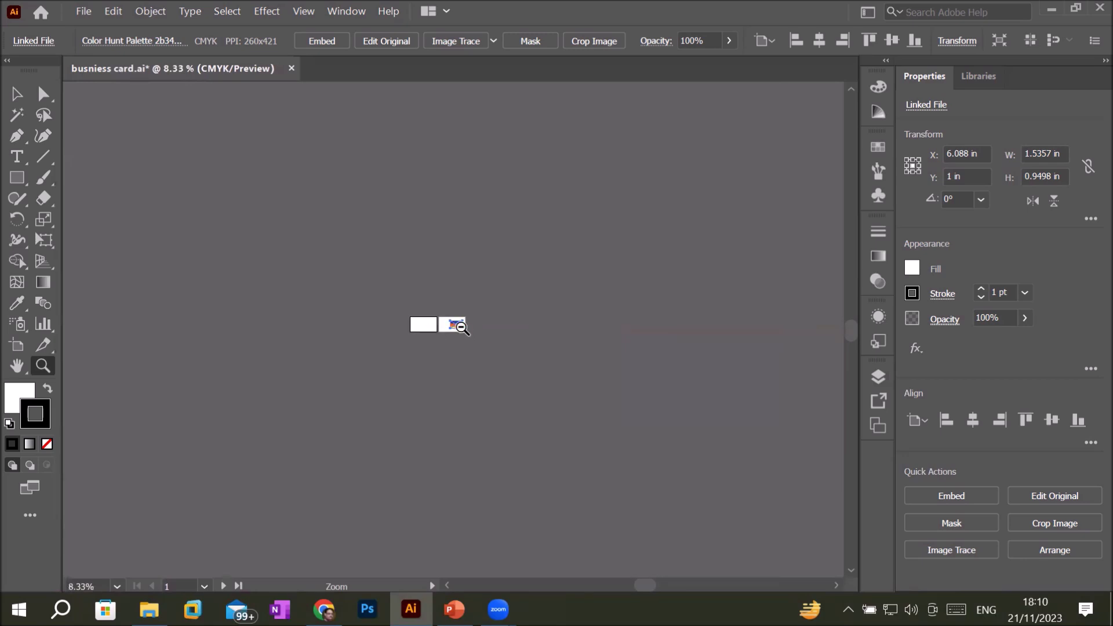
pyautogui.keyDown('alt'); pyautogui.click(462, 329); pyautogui.keyUp('alt')
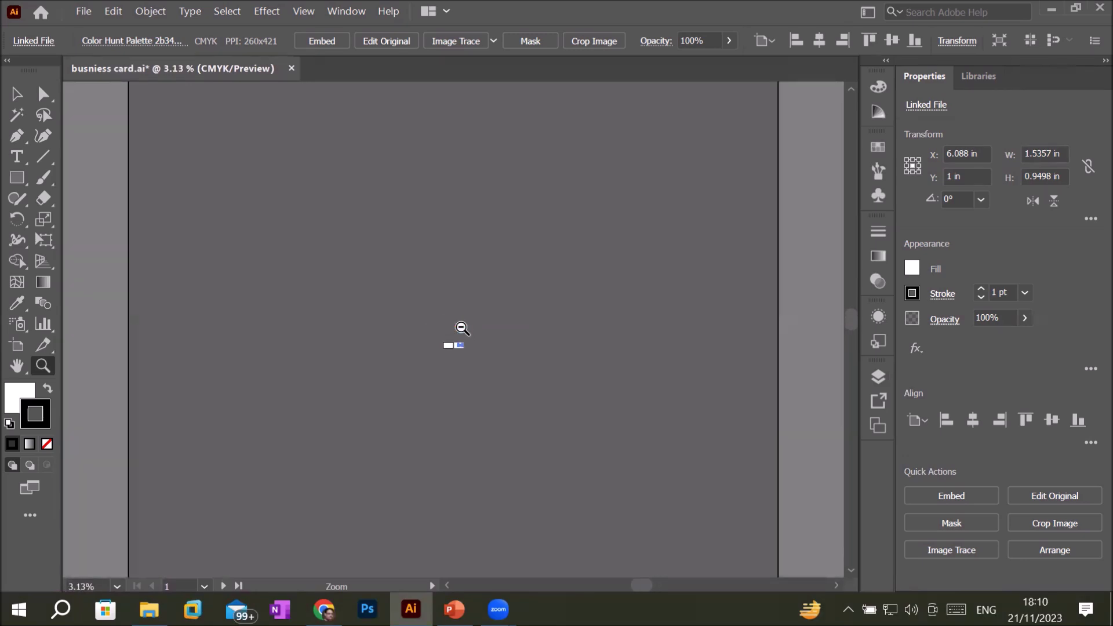
pyautogui.scroll(2, 462, 329)
pyautogui.scroll(1, 462, 329)
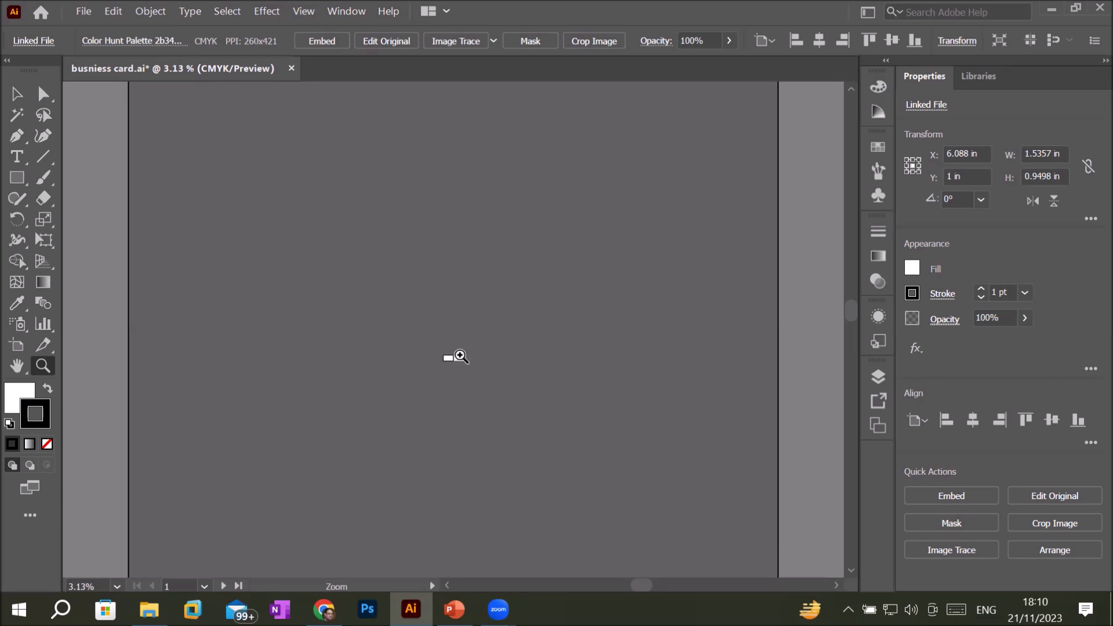
# Step: Zoom back in to 66.67% then 100% on both artboards, and open the Edit menu
pyautogui.click(457, 355)
pyautogui.click(448, 338)
pyautogui.click(447, 338)
pyautogui.click(470, 318)
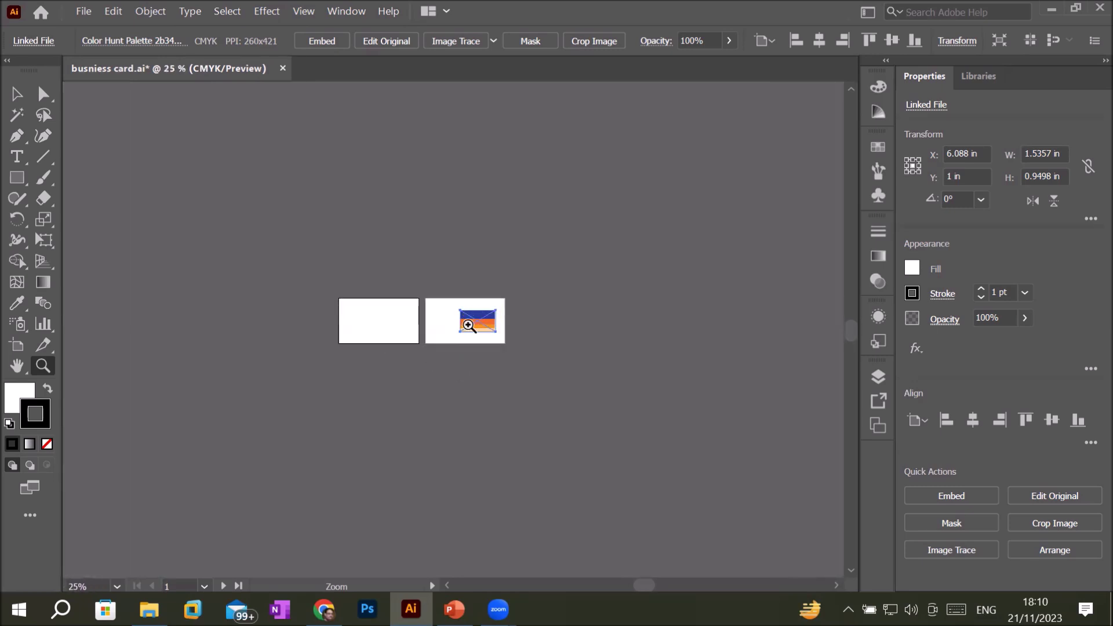
pyautogui.click(417, 329)
pyautogui.click(488, 333)
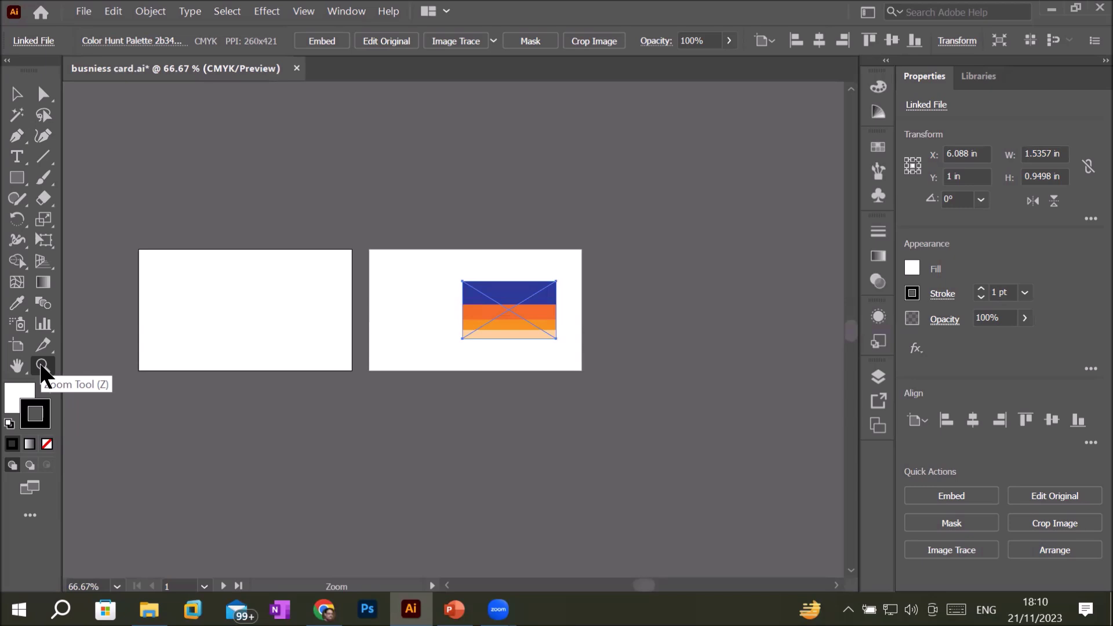
pyautogui.click(43, 367)
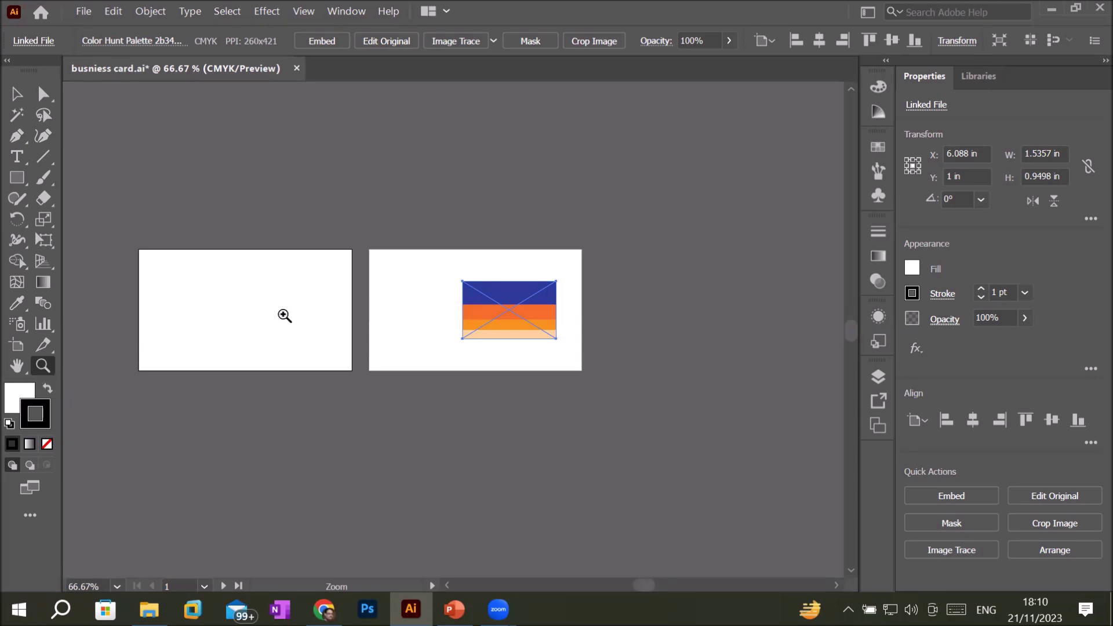
pyautogui.click(449, 300)
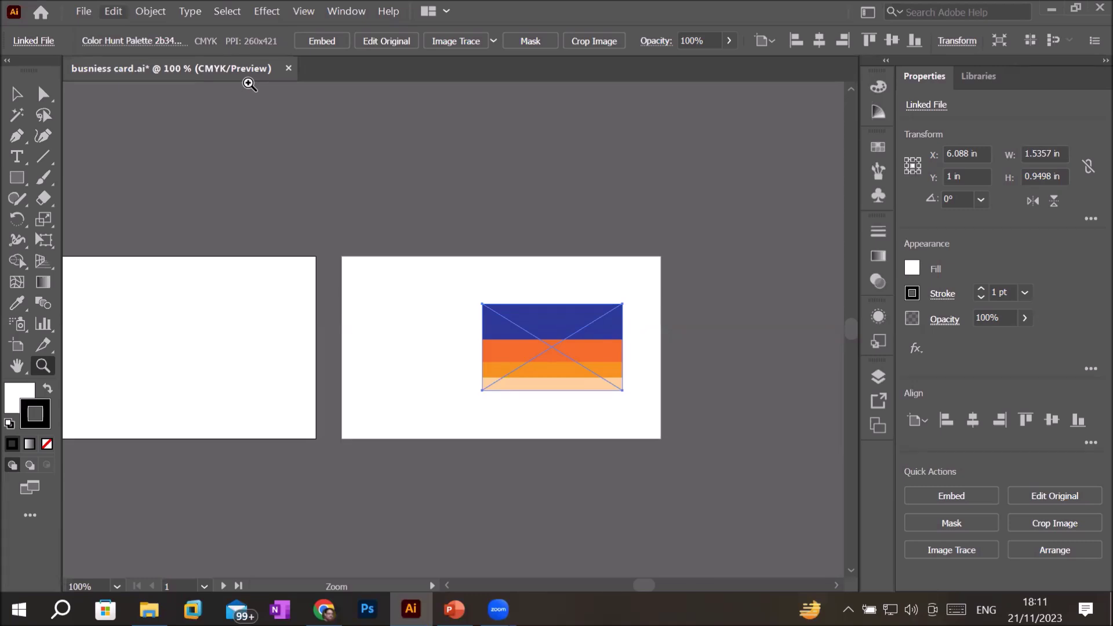
pyautogui.hotkey('alt', 'e')
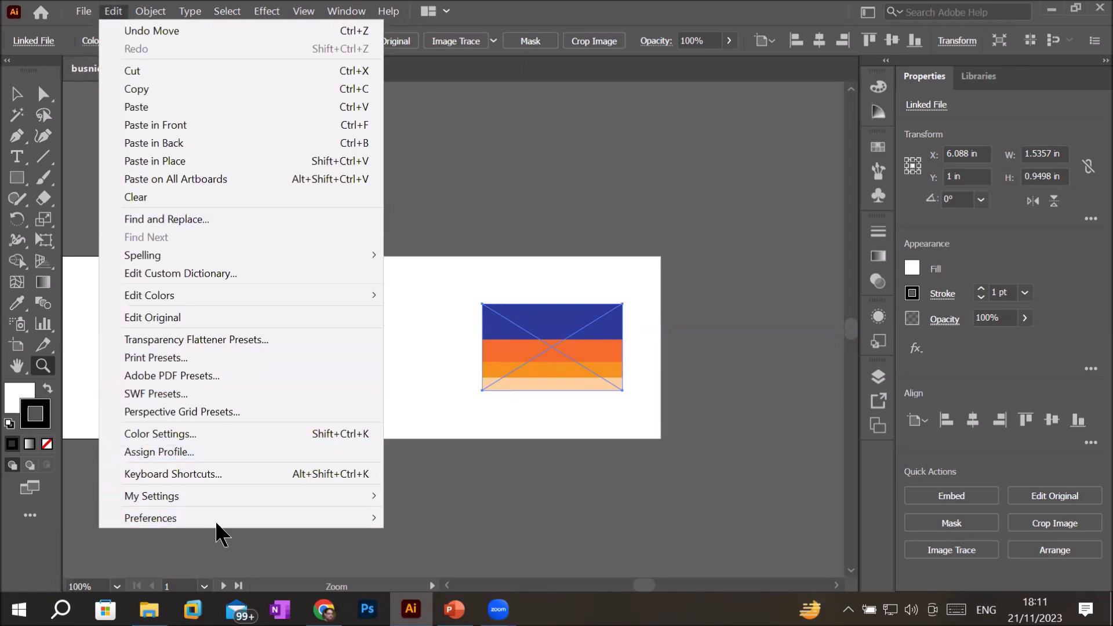
pyautogui.moveTo(151, 518)
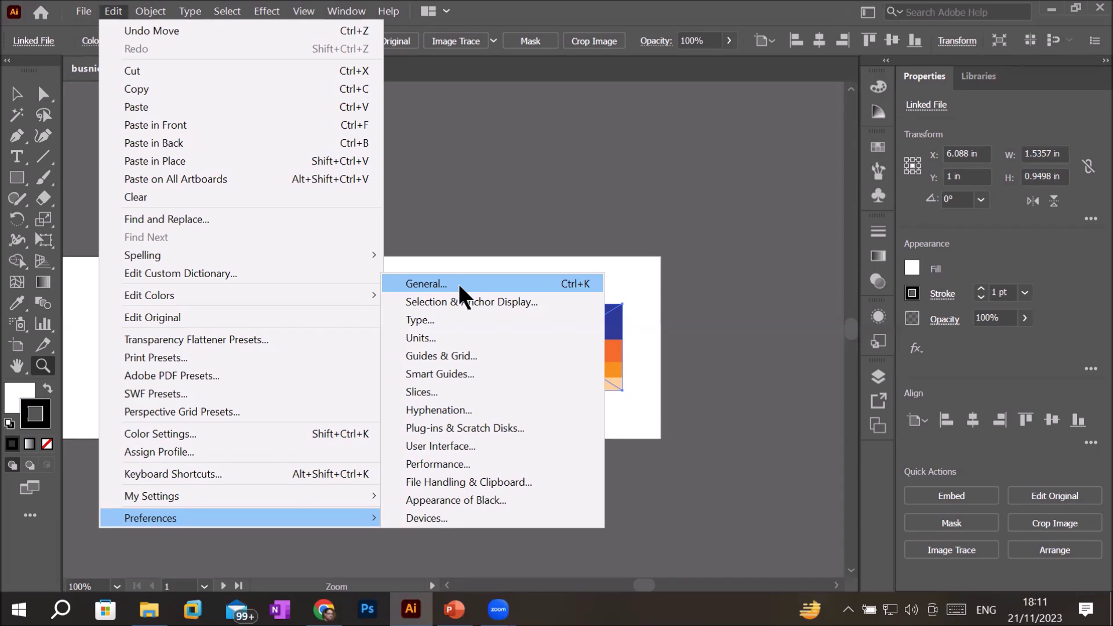
# Step: Enable Zoom with Mouse Wheel, disable Show Tool Tips, and float the tools panel
pyautogui.click(460, 286)
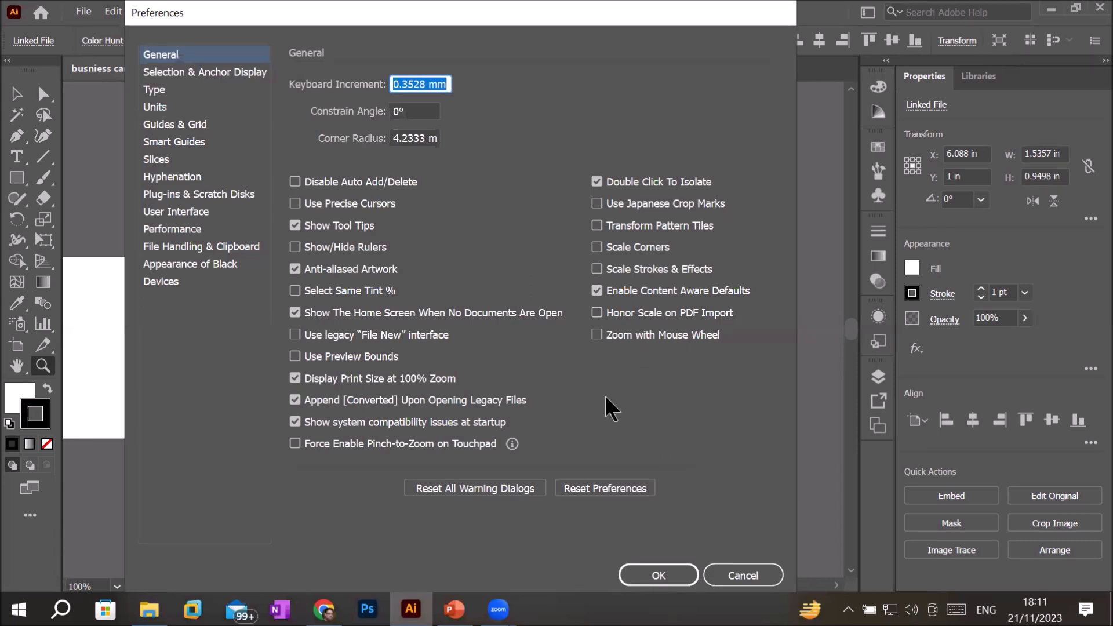
pyautogui.click(598, 336)
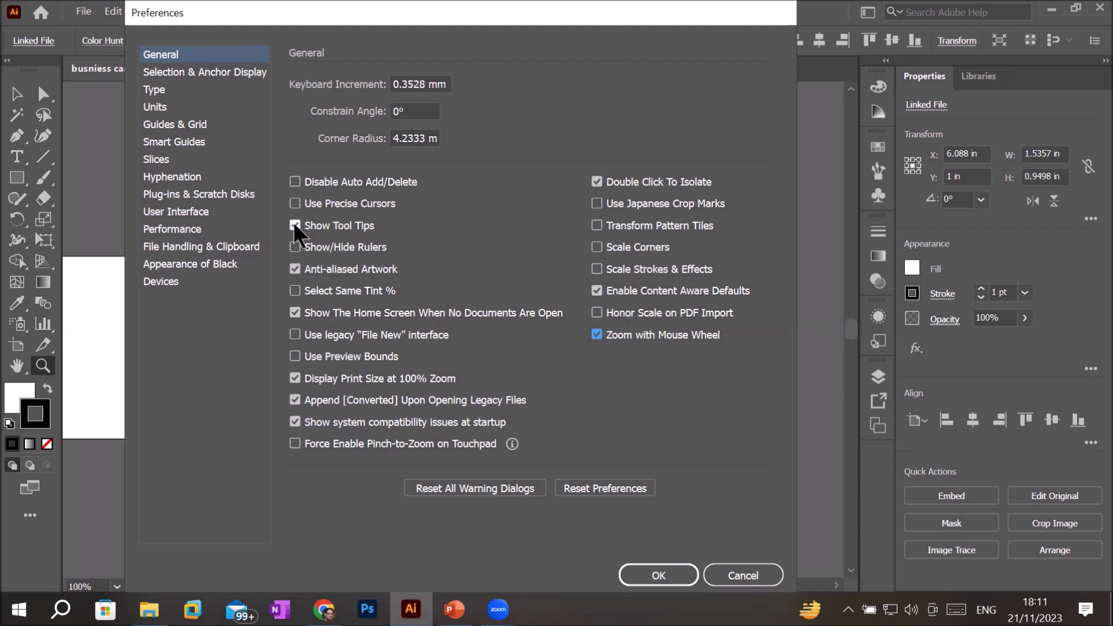
pyautogui.click(295, 226)
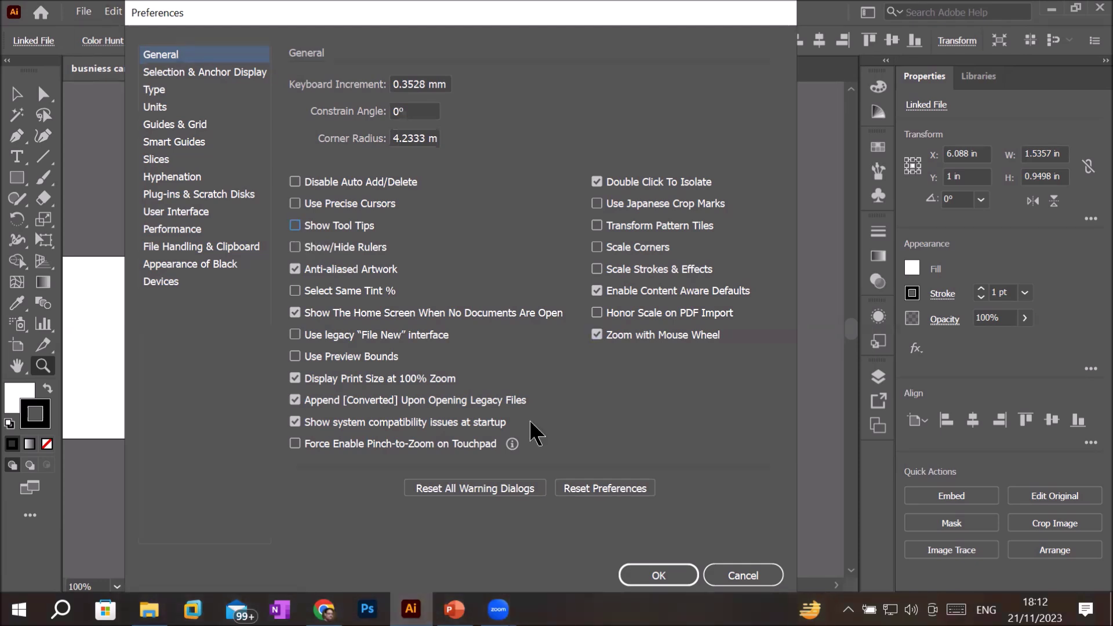
pyautogui.click(672, 582)
pyautogui.moveTo(33, 64)
pyautogui.mouseDown()
pyautogui.moveTo(340, 112)
pyautogui.moveTo(366, 103)
pyautogui.mouseUp()
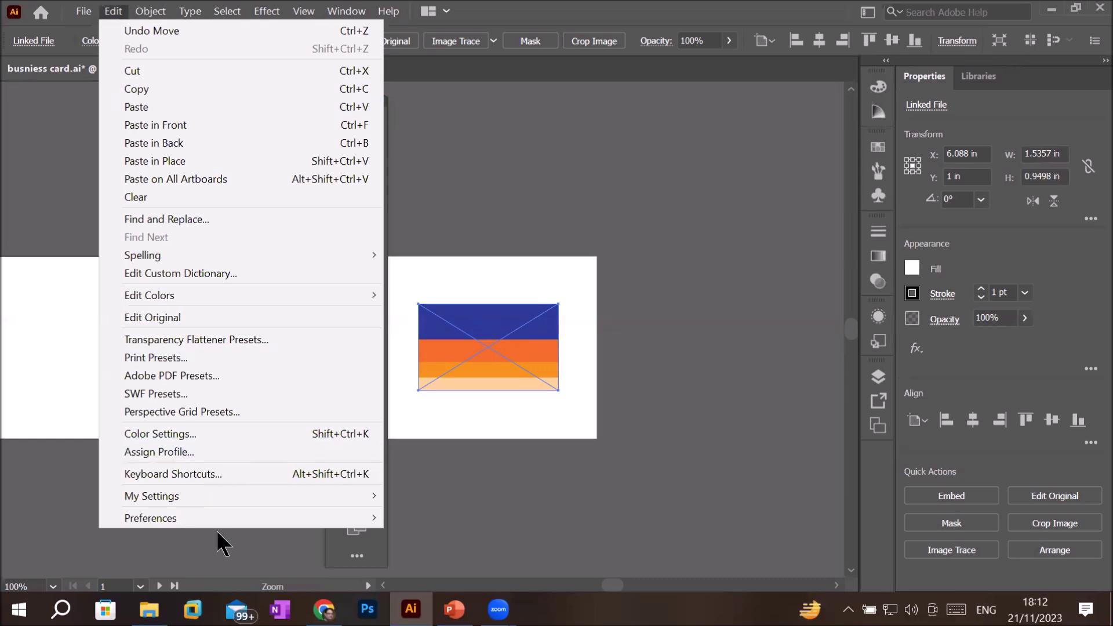
pyautogui.moveTo(151, 517)
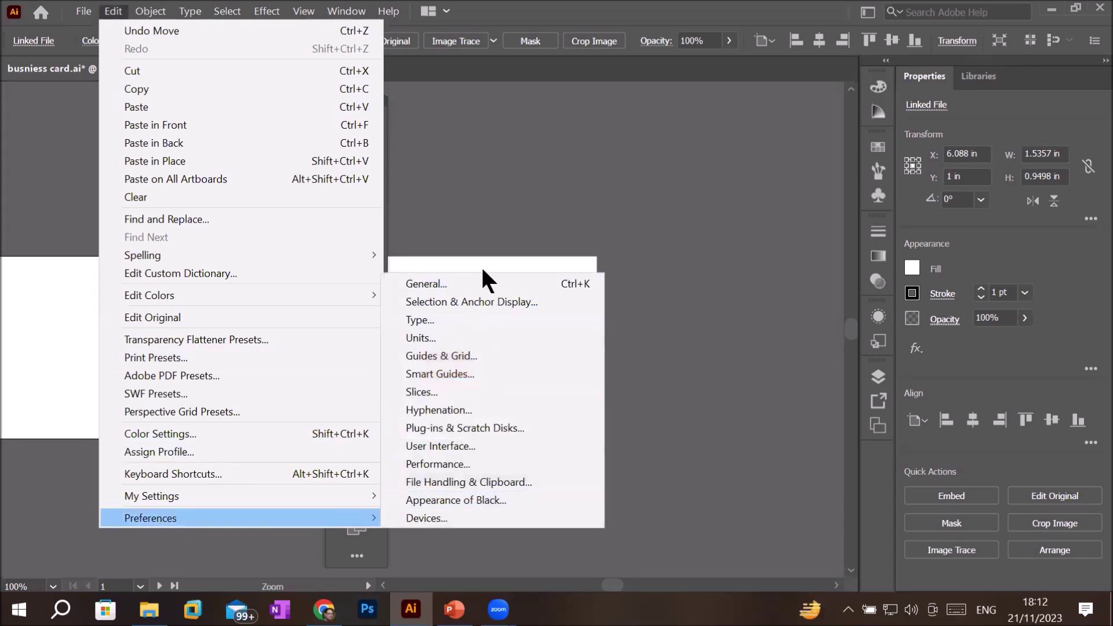
# Step: Re-enable Show Tool Tips, edit Constrain Angle, then view Selection & Anchor Display preferences
pyautogui.click(472, 281)
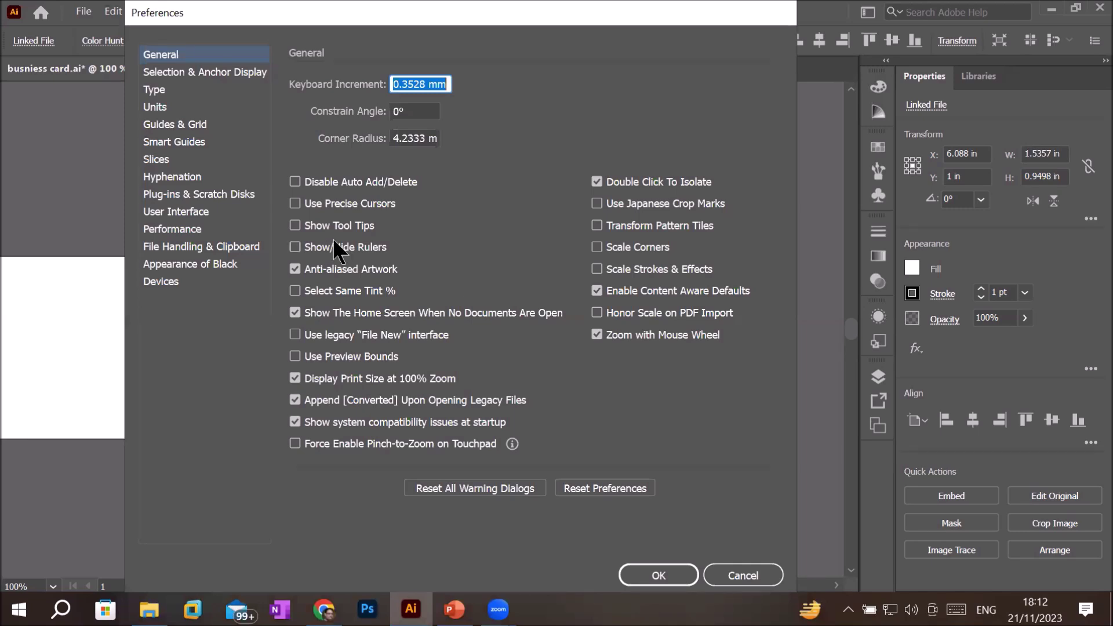
pyautogui.click(295, 225)
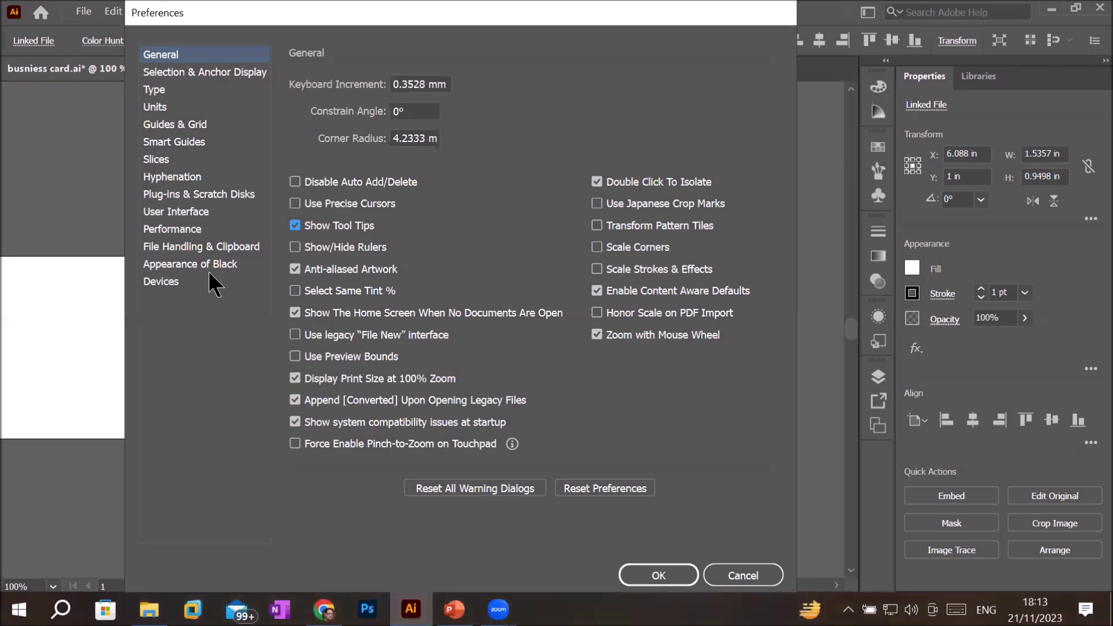
pyautogui.click(409, 111)
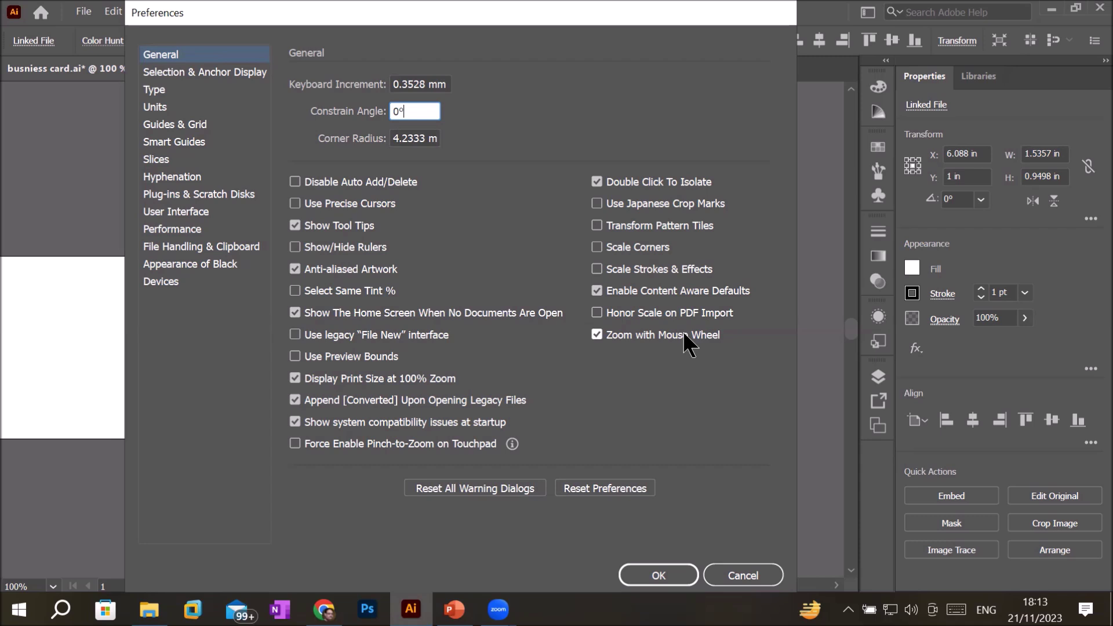
pyautogui.click(204, 73)
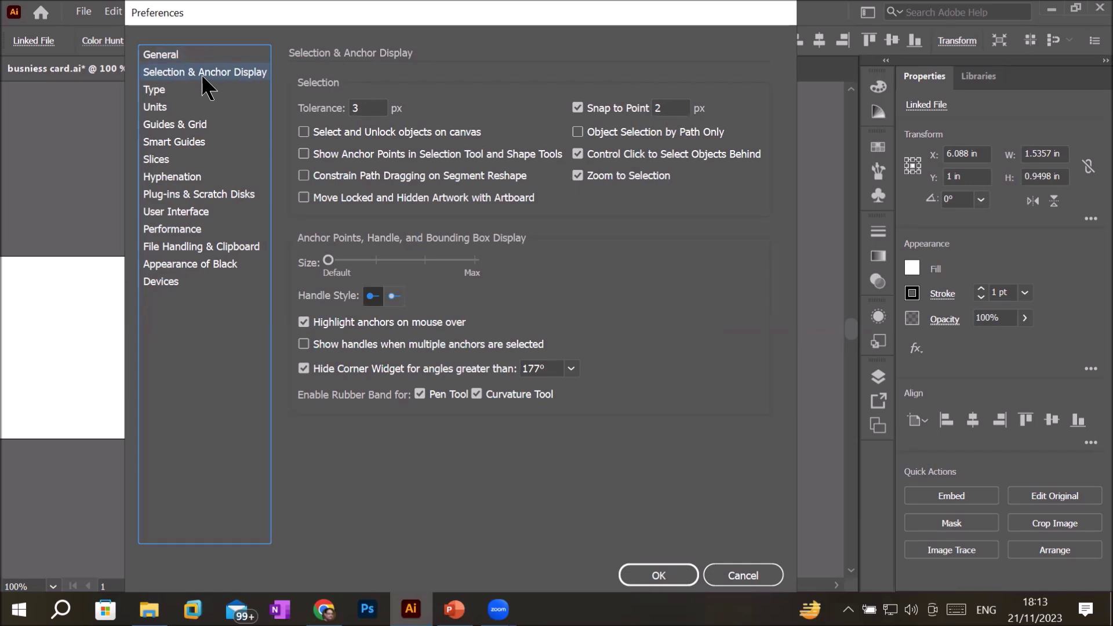
# Step: Review Type, Units and Guides & Grid (grid style Lines), then edit the Smart Guides object-guide colour
pyautogui.click(155, 90)
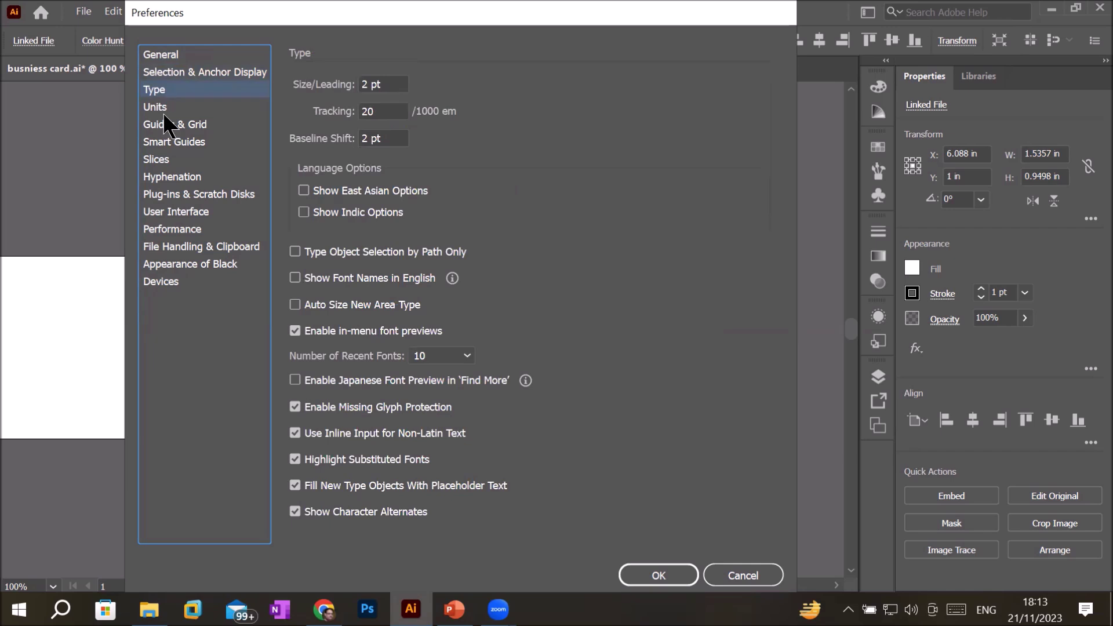
pyautogui.click(161, 109)
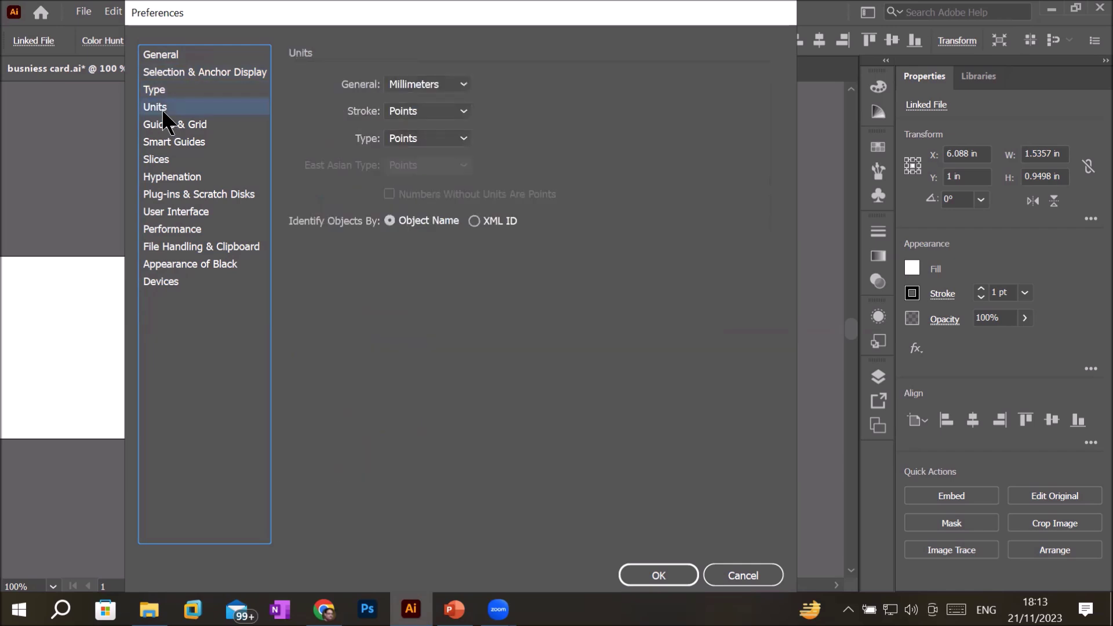
pyautogui.click(161, 124)
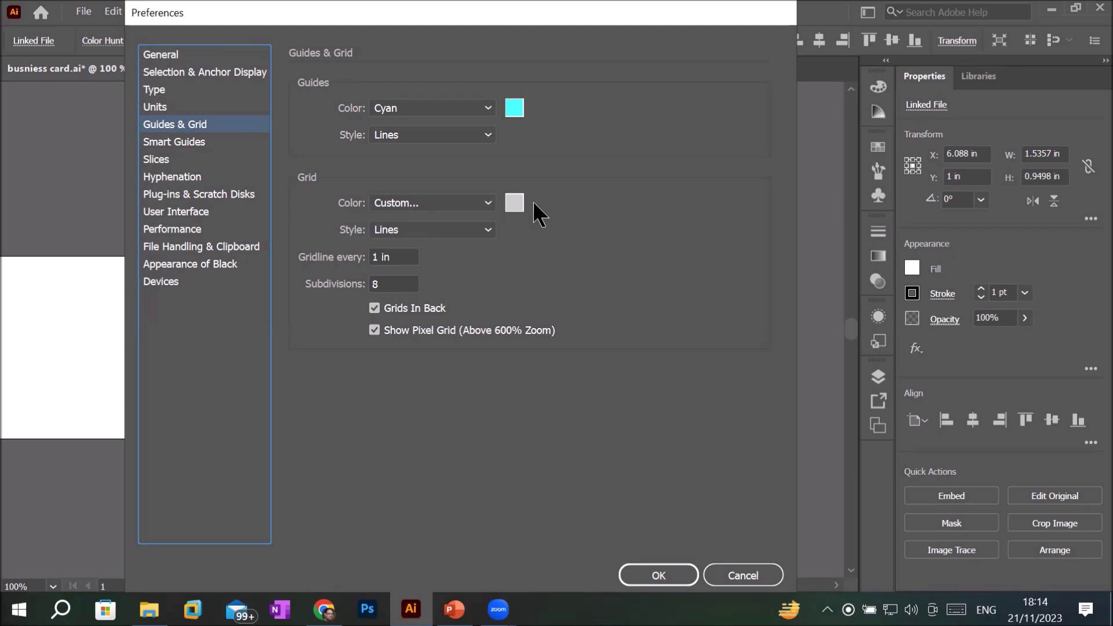
pyautogui.click(485, 229)
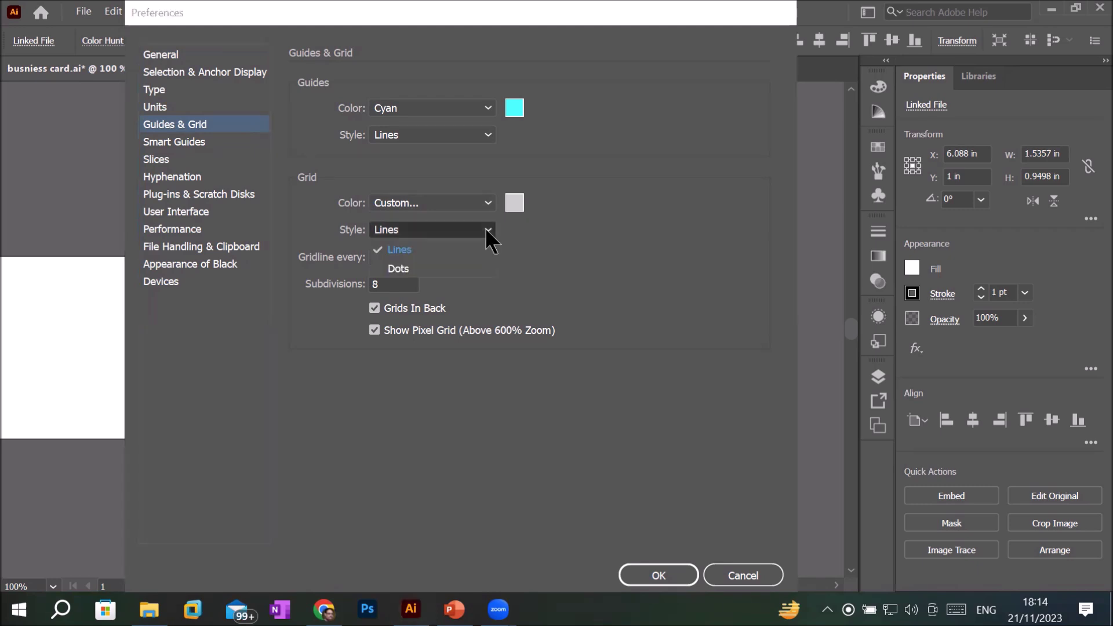
pyautogui.click(486, 228)
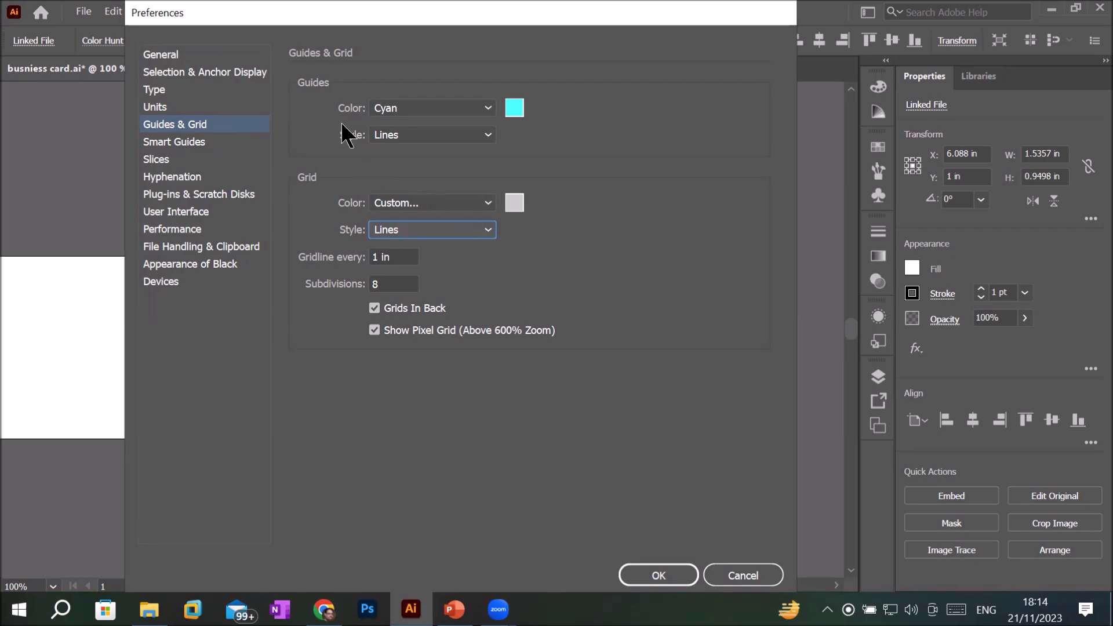
pyautogui.click(200, 145)
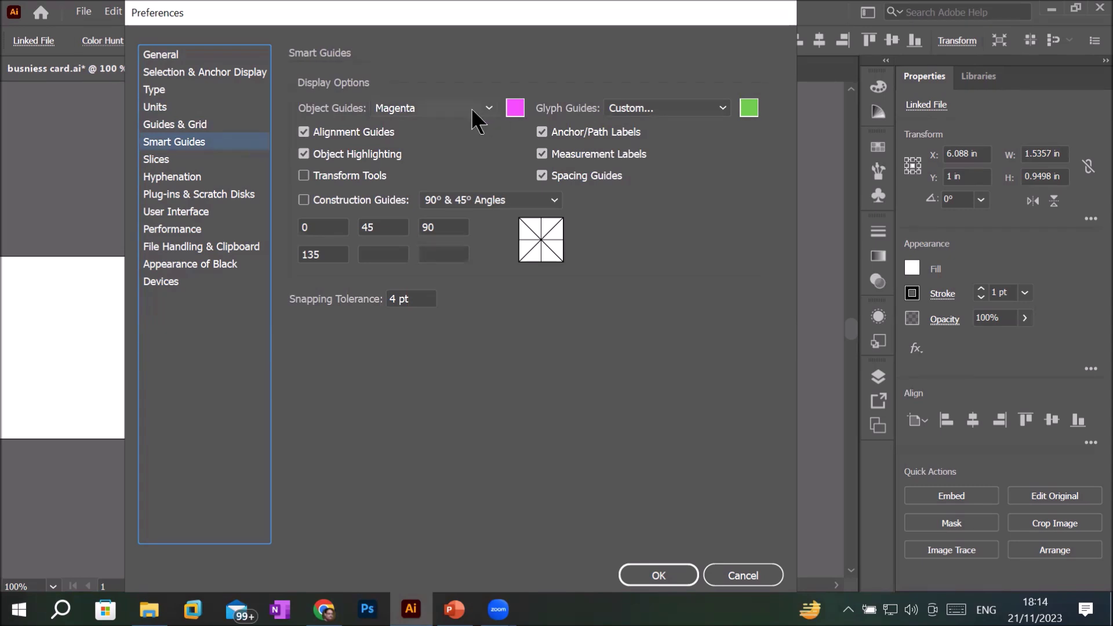
pyautogui.click(513, 109)
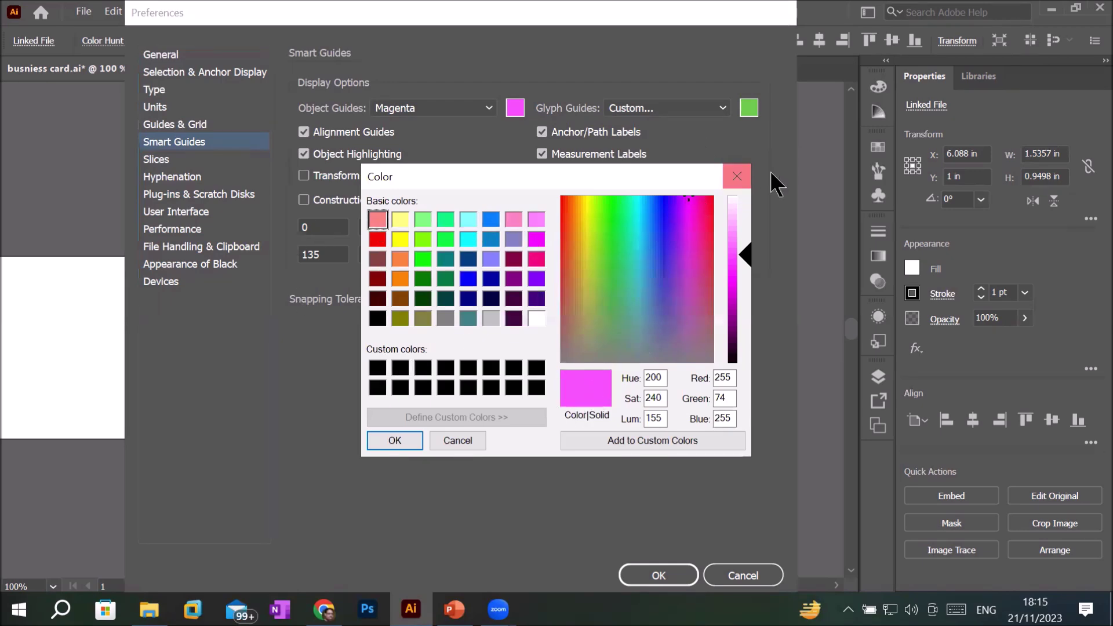
# Step: Dismiss the Object Guides colour picker unchanged and show the Slices preferences
pyautogui.click(738, 177)
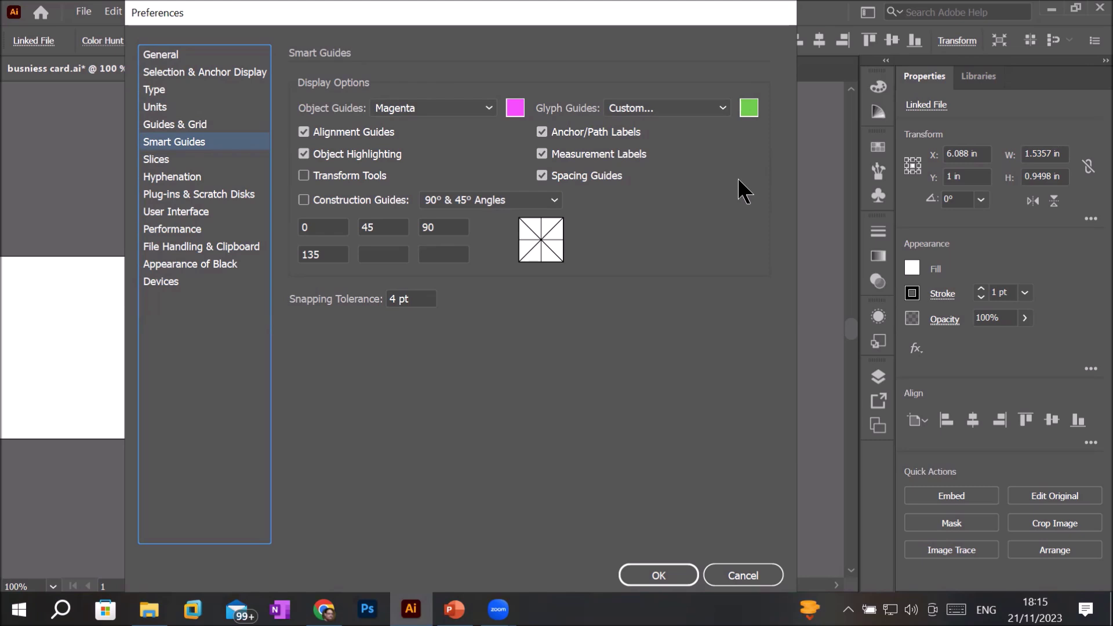
pyautogui.click(165, 162)
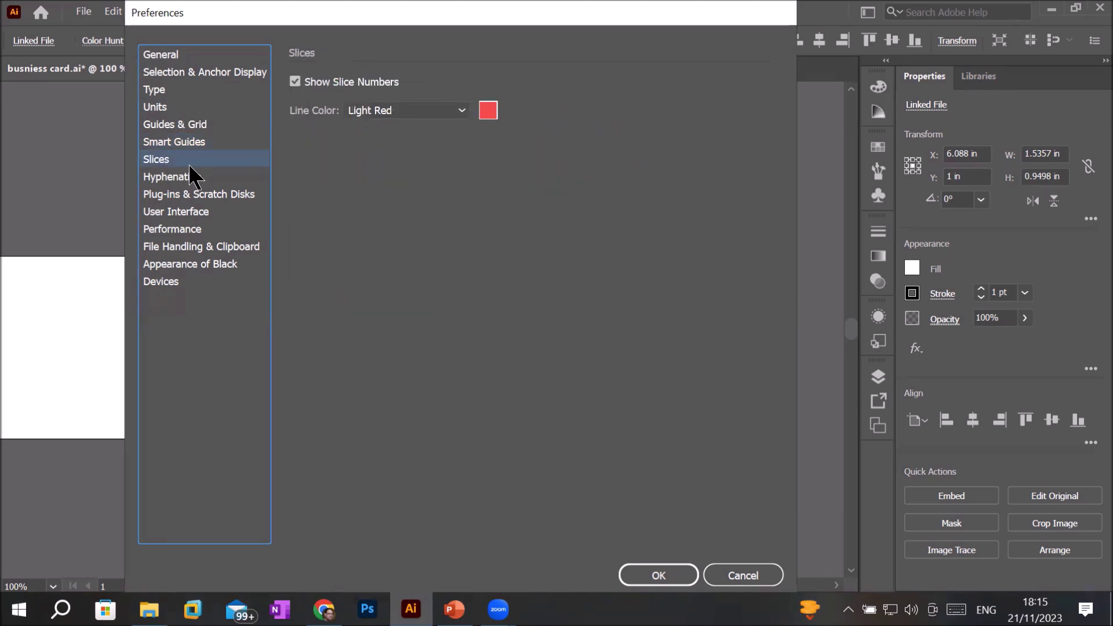
# Step: Step through Hyphenation and Plug-ins to the User Interface preferences, moving the dialog lower
pyautogui.click(189, 177)
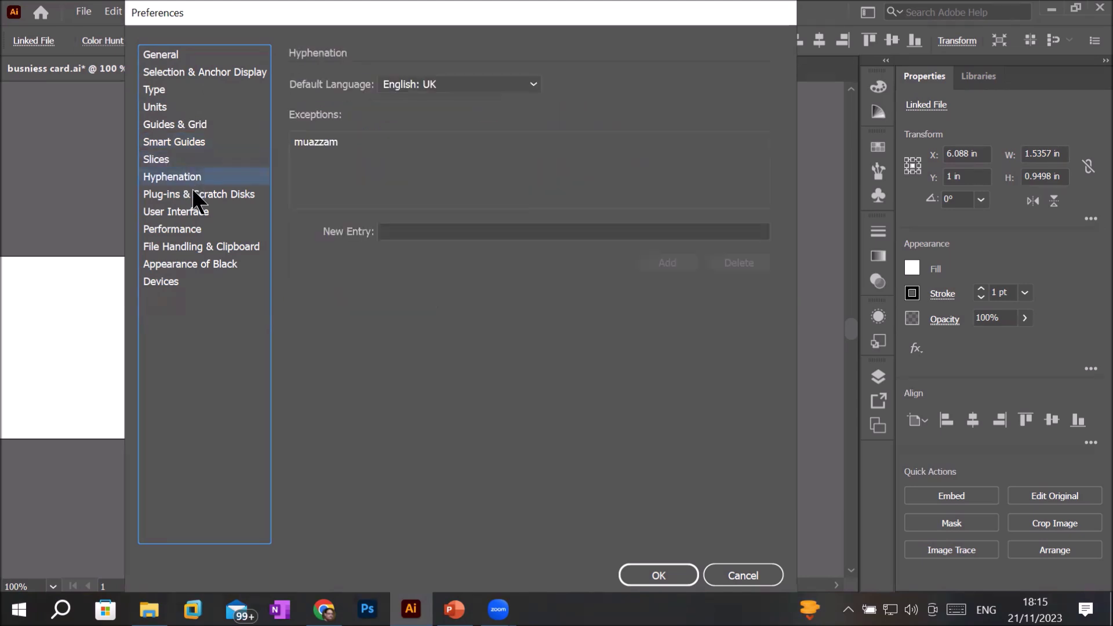
pyautogui.click(194, 191)
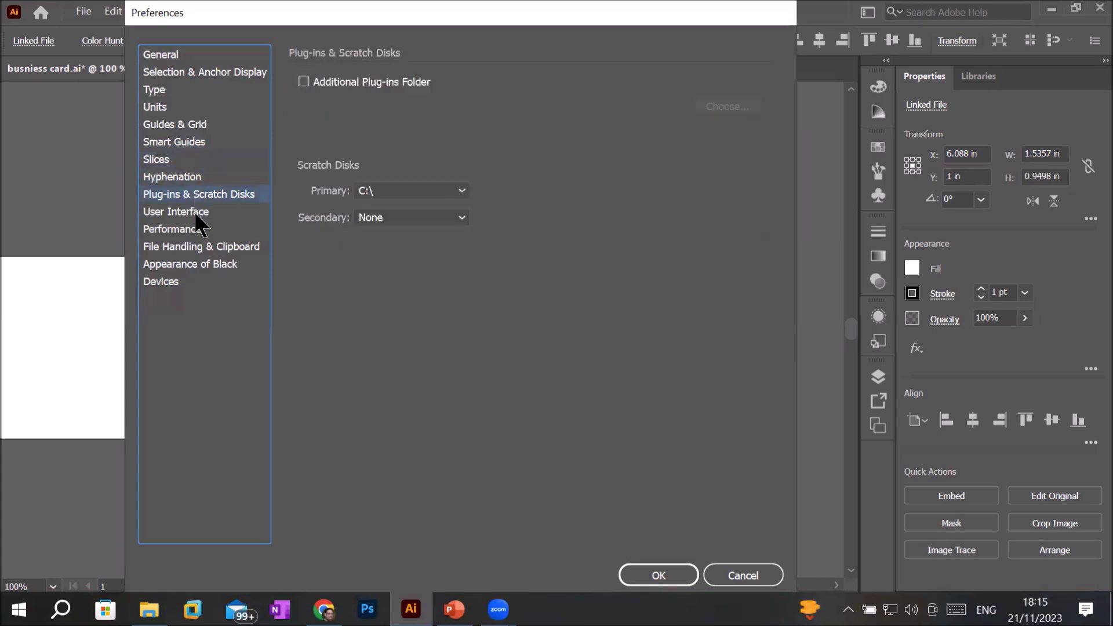
pyautogui.click(195, 212)
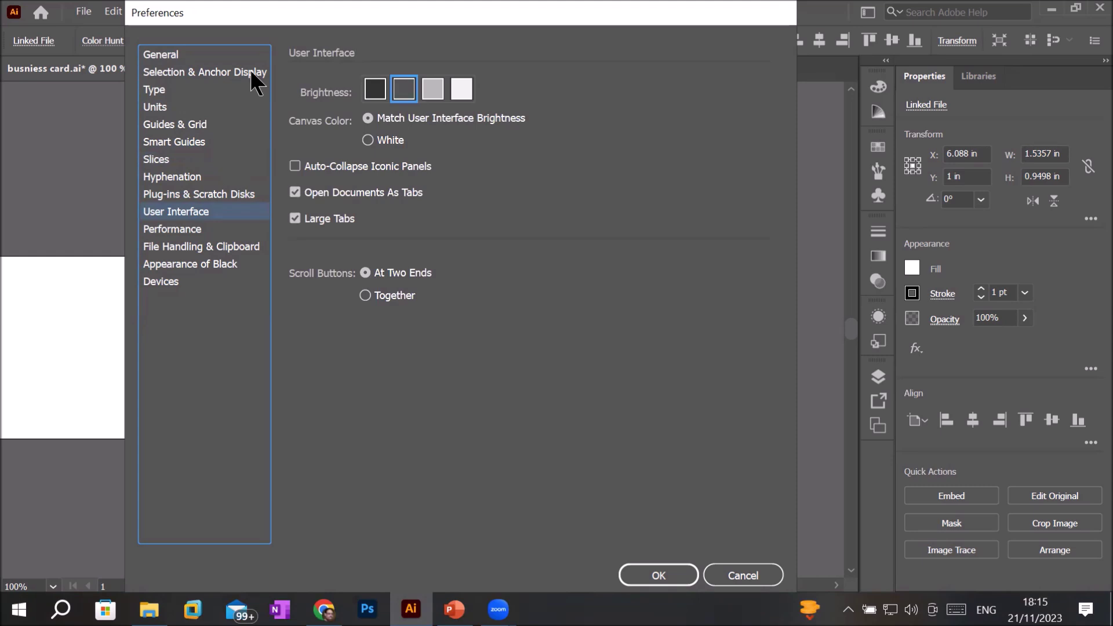
pyautogui.moveTo(274, 7); pyautogui.dragTo(301, 141)
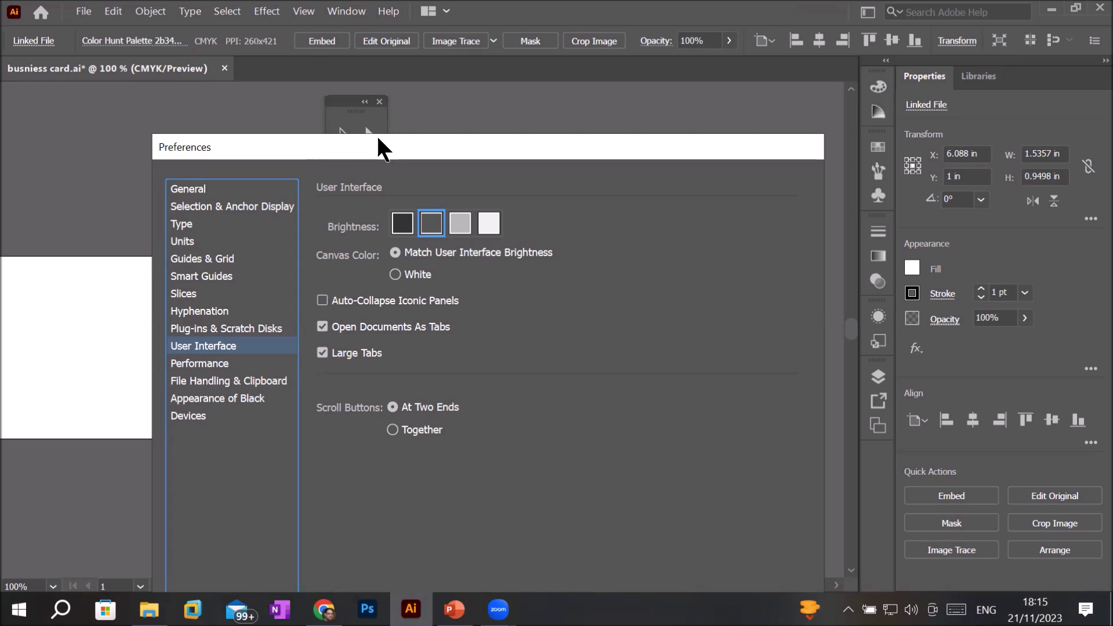
pyautogui.moveTo(397, 150); pyautogui.dragTo(722, 186)
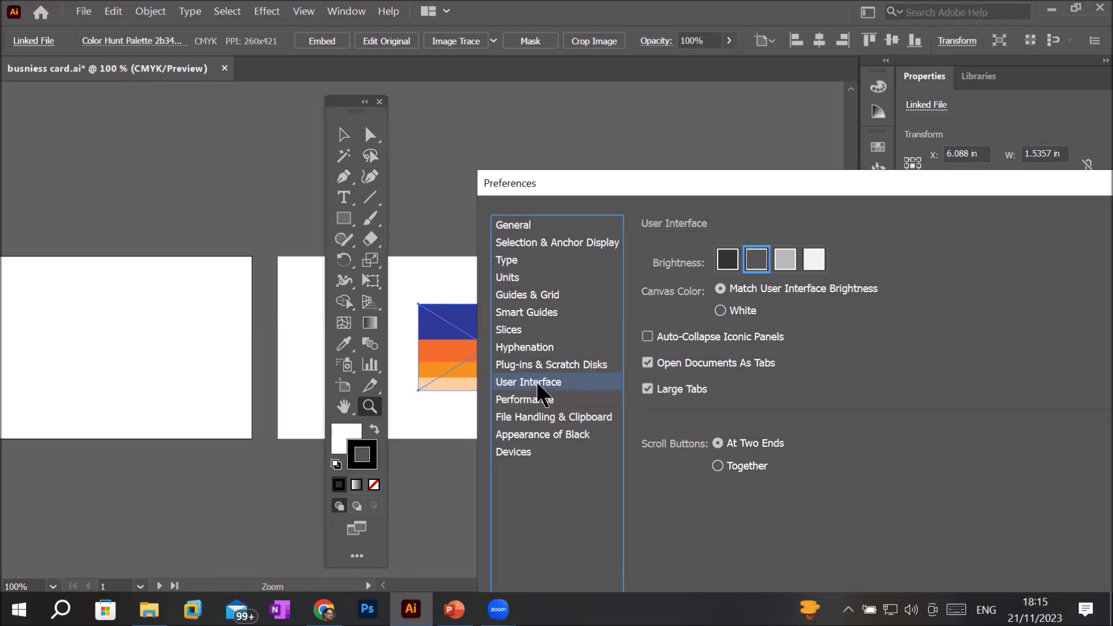
pyautogui.click(785, 262)
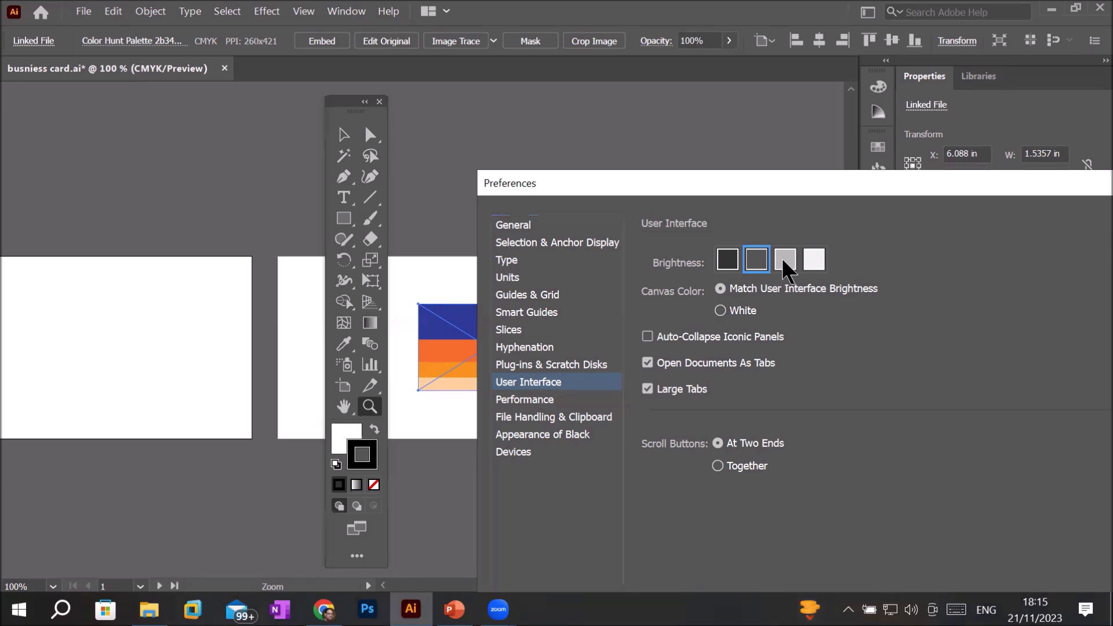
pyautogui.click(812, 259)
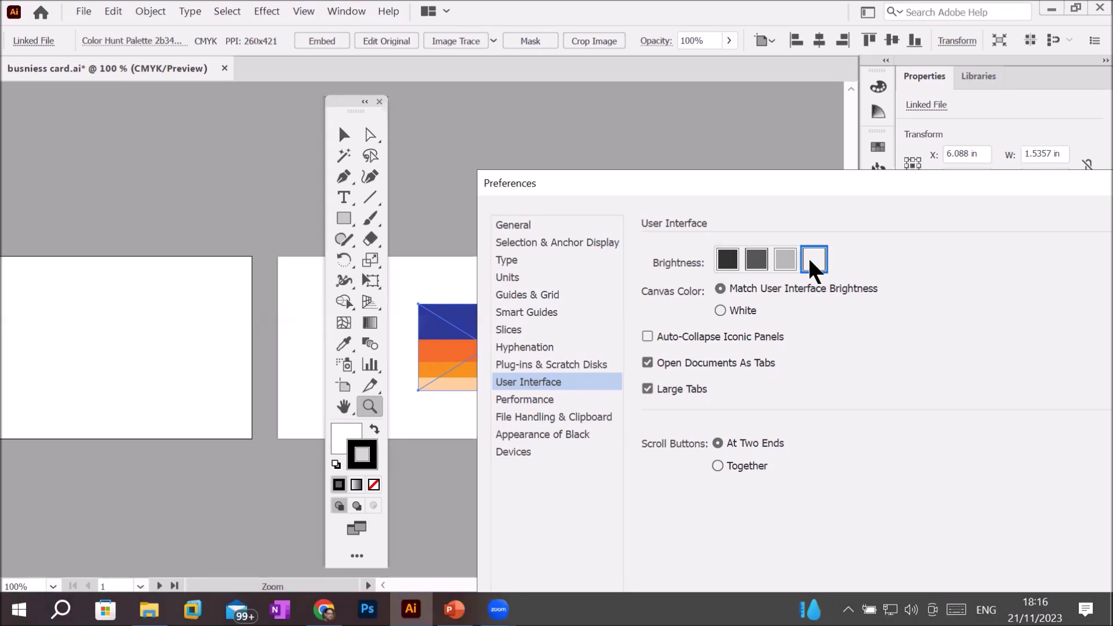
pyautogui.click(727, 260)
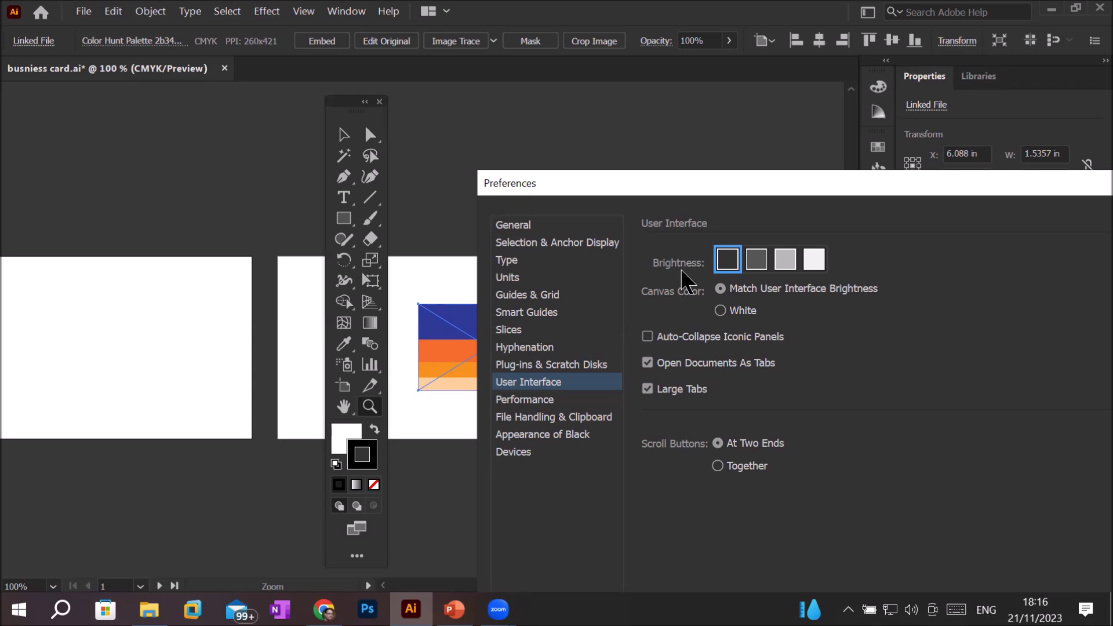
pyautogui.click(785, 259)
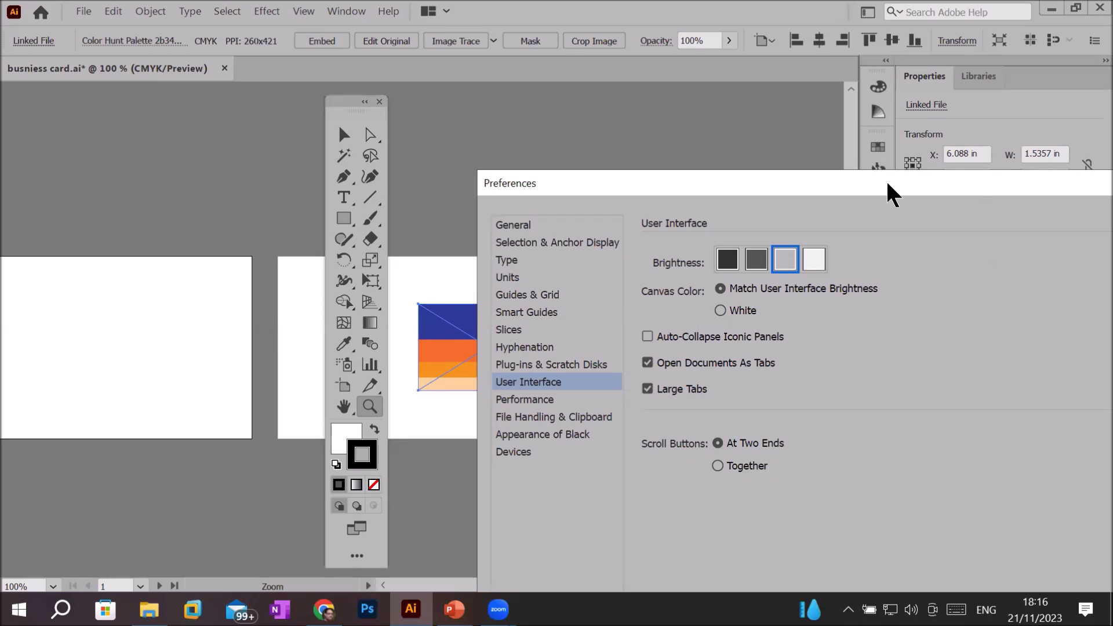
pyautogui.moveTo(888, 184); pyautogui.dragTo(539, 118)
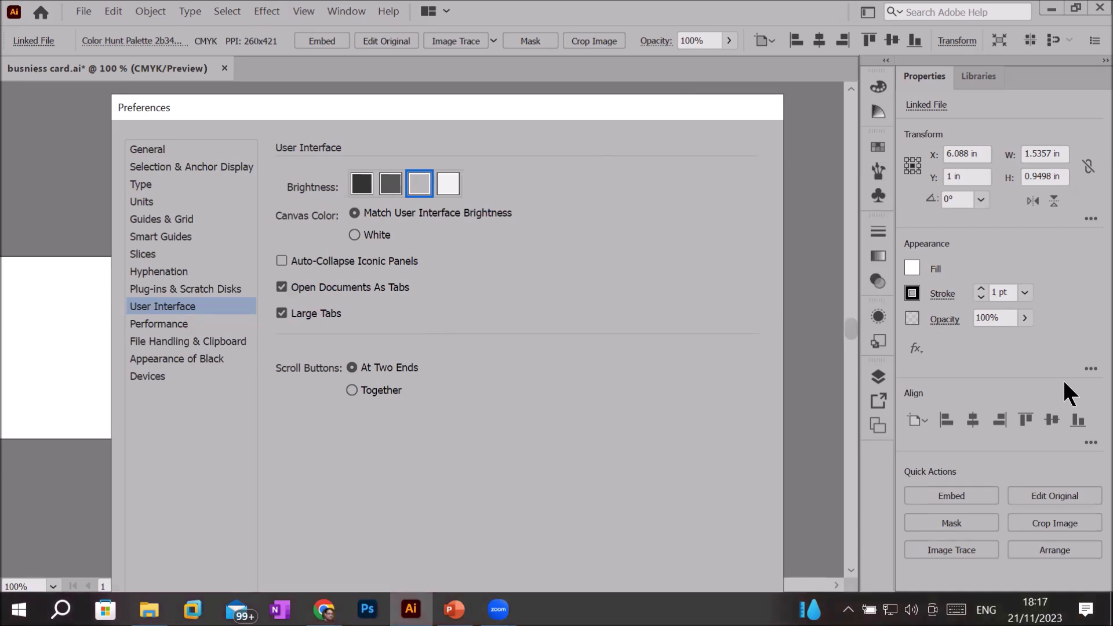
pyautogui.click(445, 182)
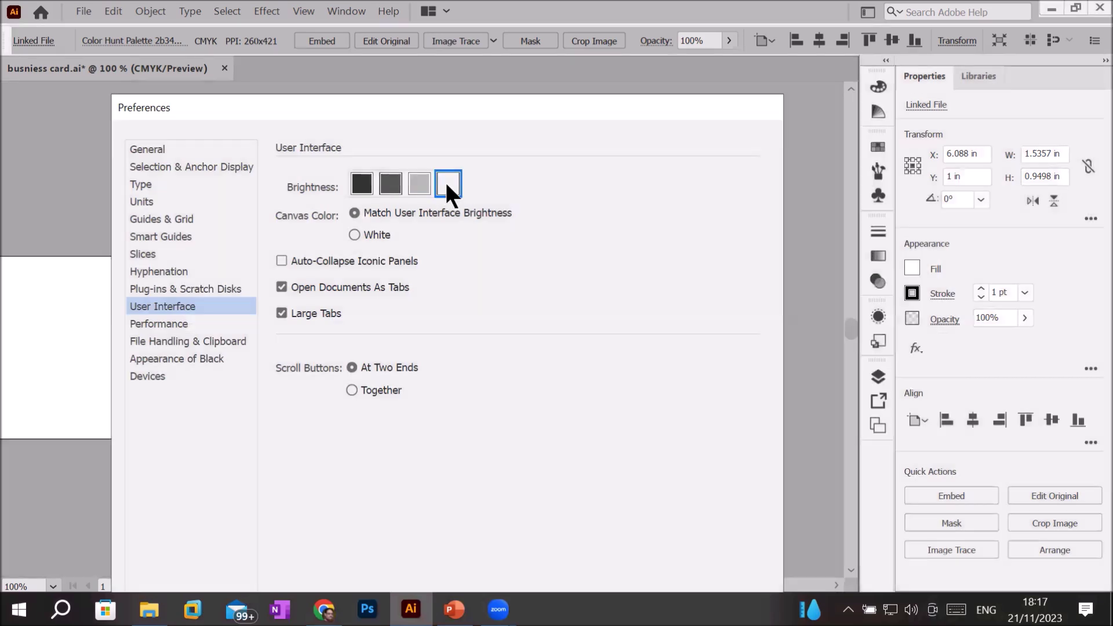
pyautogui.click(392, 182)
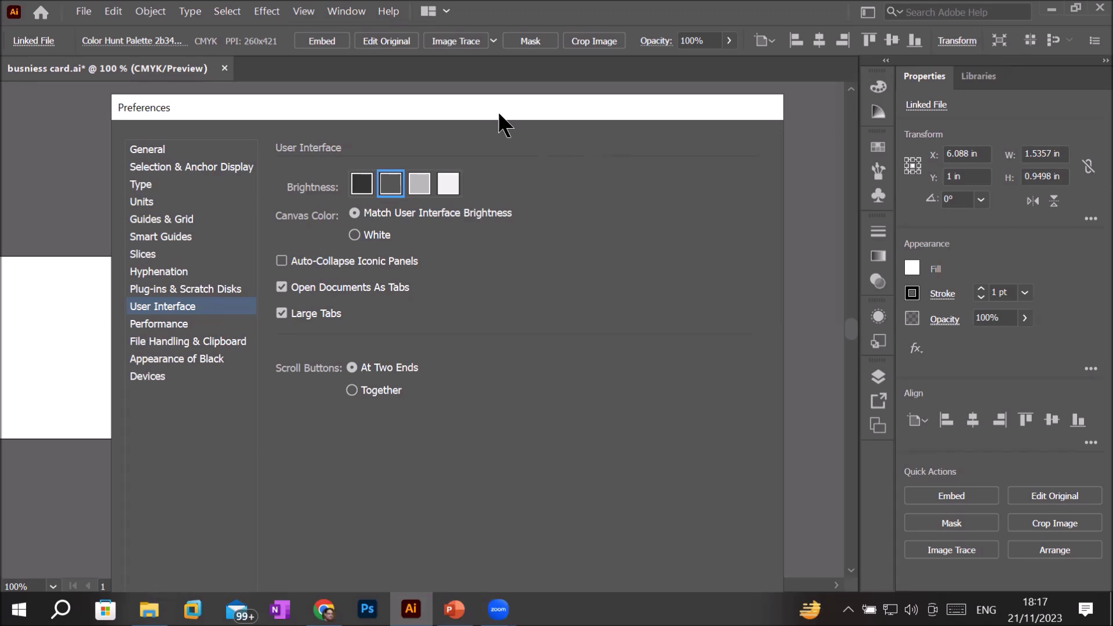
pyautogui.moveTo(502, 113); pyautogui.dragTo(762, 111)
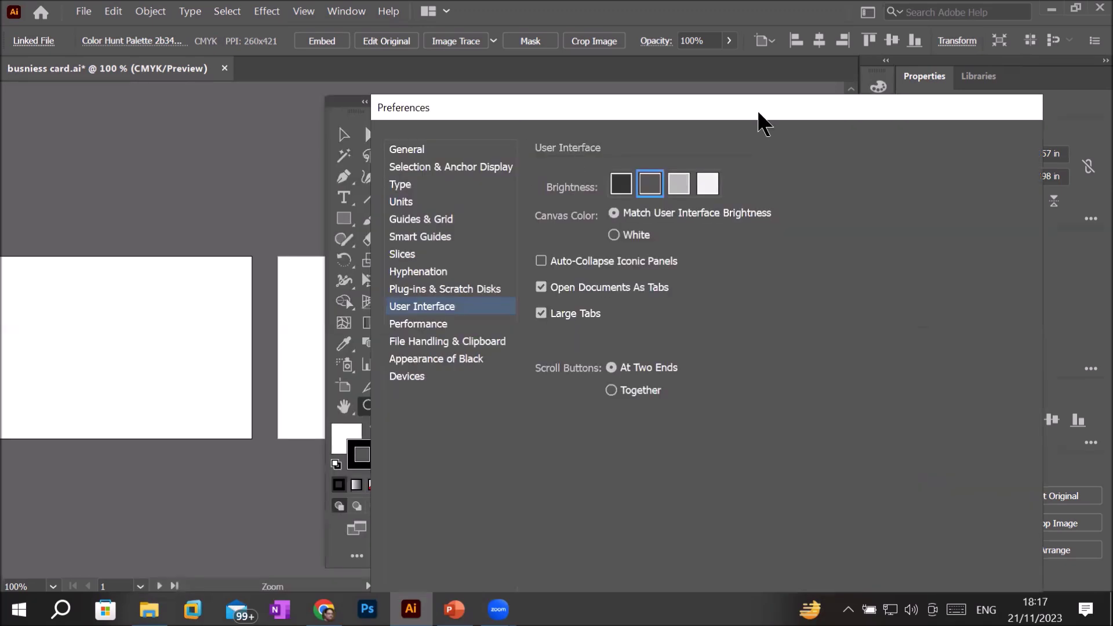
pyautogui.click(625, 235)
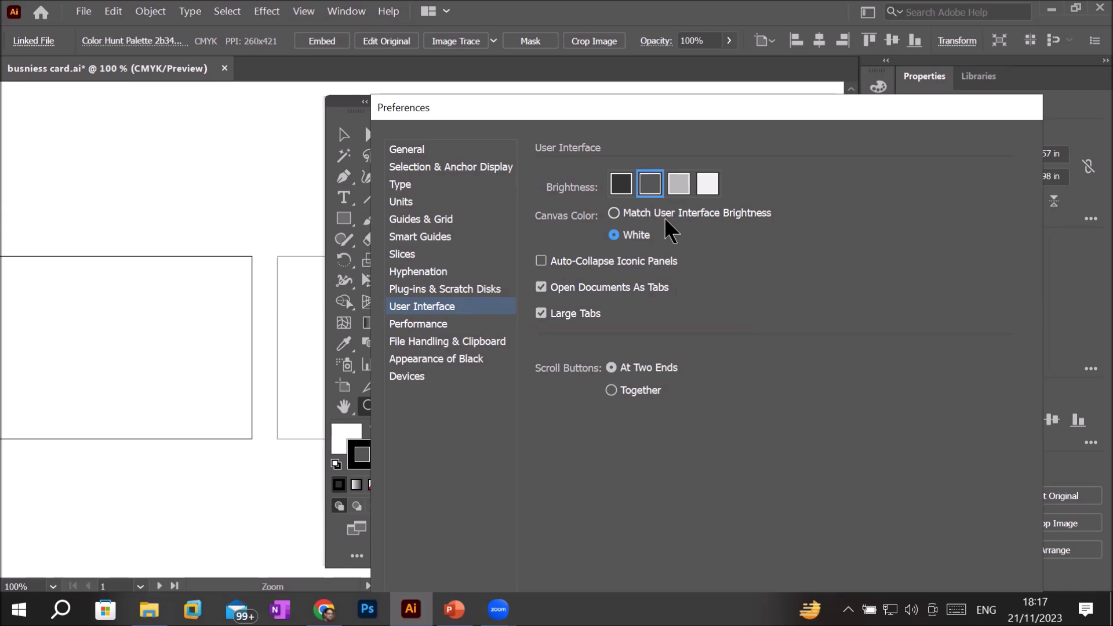
pyautogui.click(665, 219)
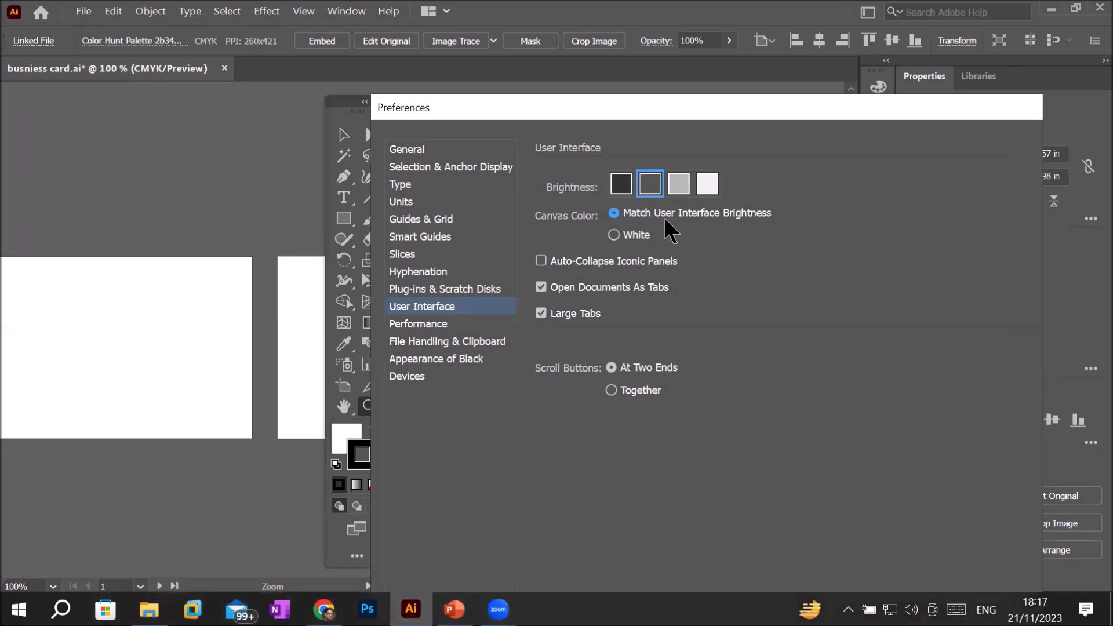
pyautogui.click(634, 235)
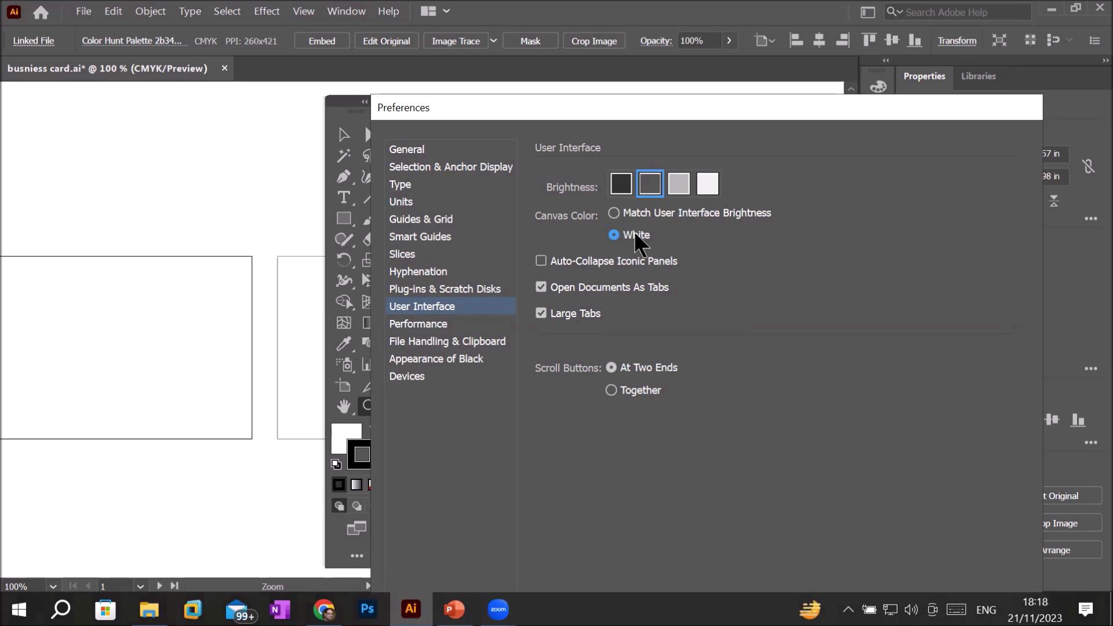
pyautogui.click(660, 211)
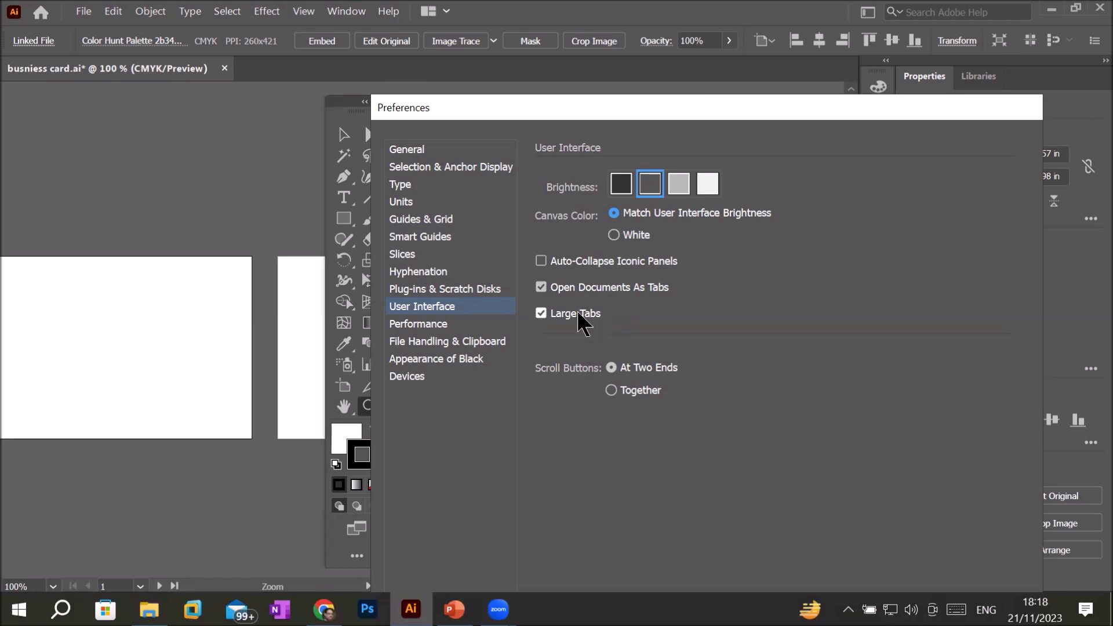
pyautogui.click(542, 288)
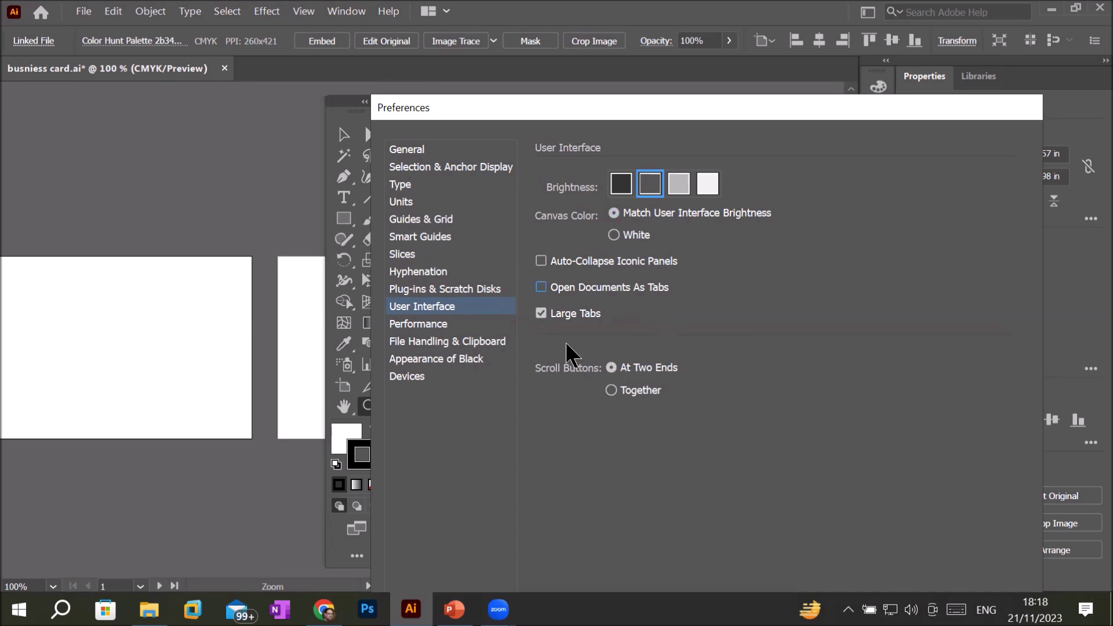
# Step: Toggle Large Tabs off and on repeatedly, leave it checked, and confirm the Preferences with OK
pyautogui.click(541, 313)
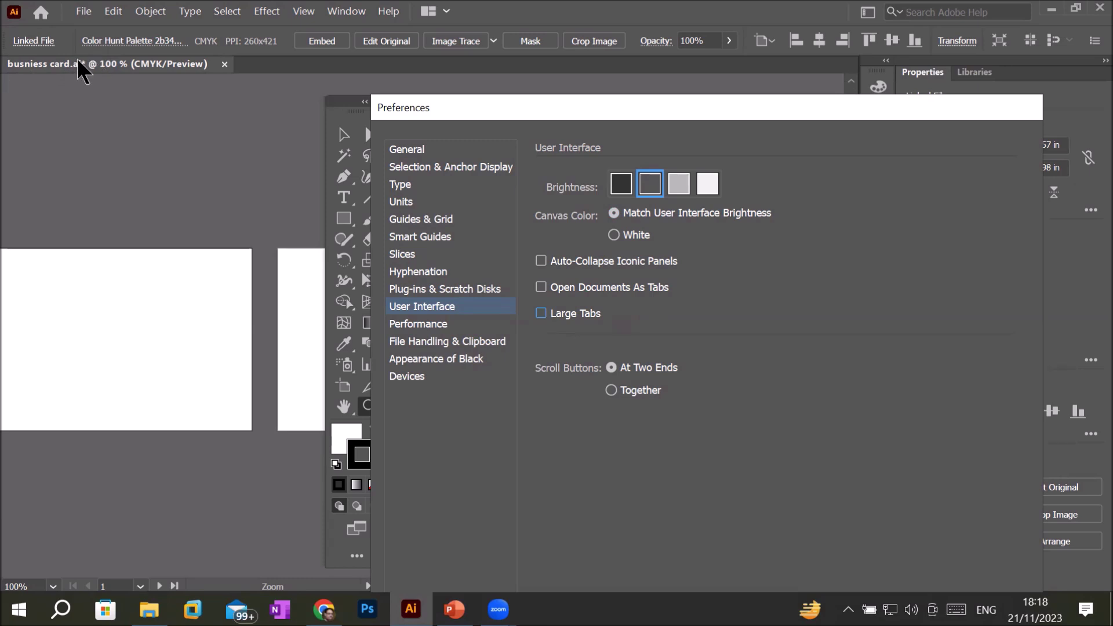
pyautogui.click(548, 314)
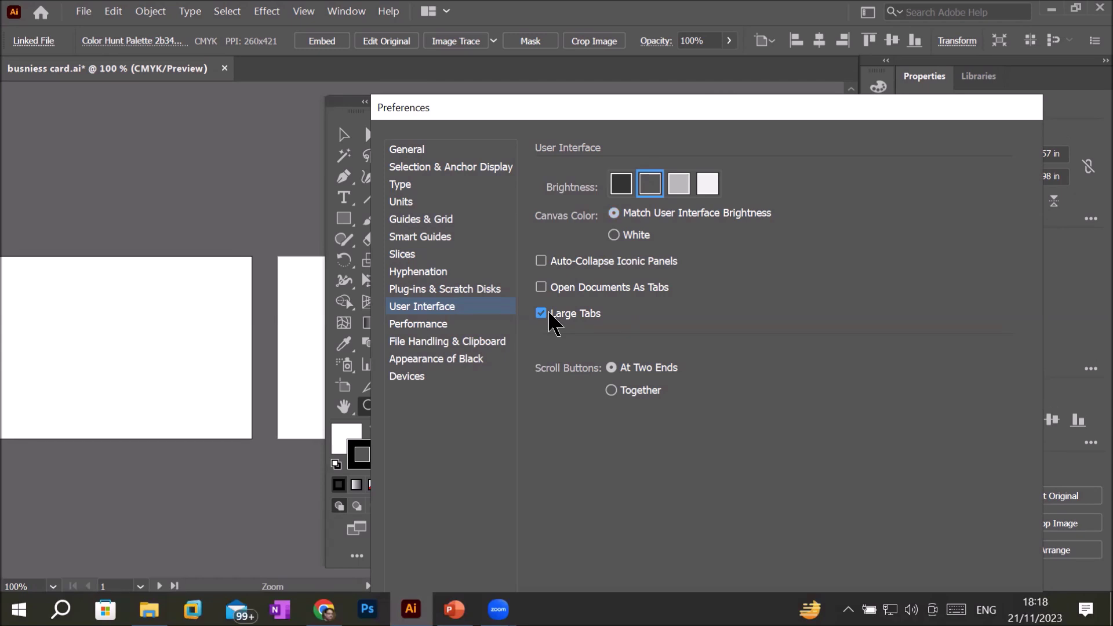
pyautogui.click(541, 314)
pyautogui.click(541, 314)
pyautogui.click(541, 314)
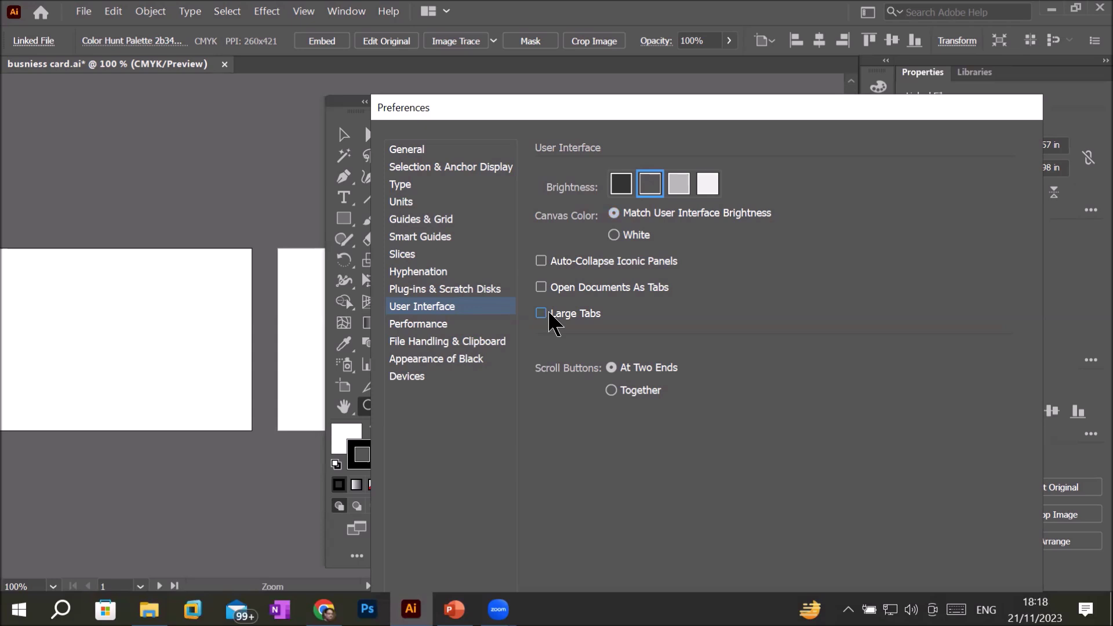
pyautogui.click(542, 314)
pyautogui.click(542, 314)
pyautogui.click(542, 314)
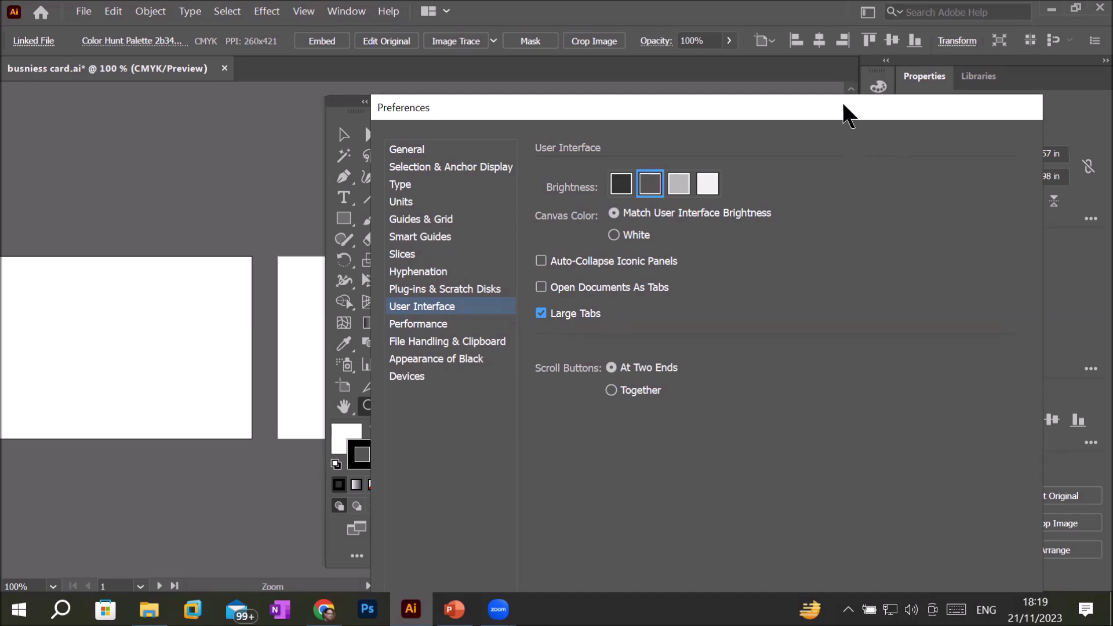
pyautogui.moveTo(844, 103); pyautogui.dragTo(708, 9)
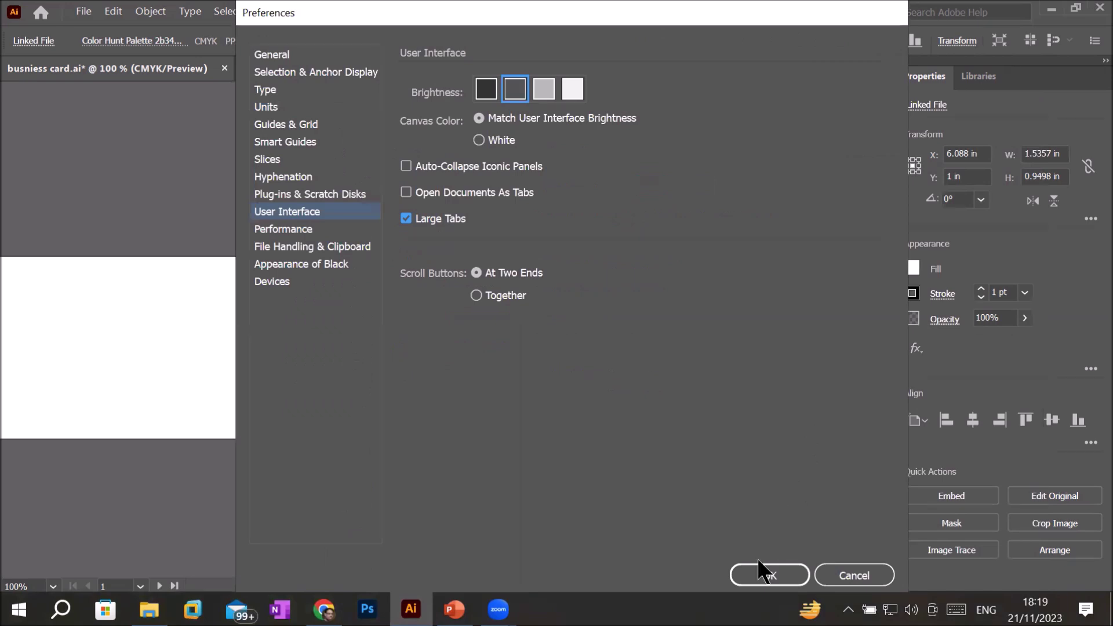
pyautogui.click(786, 572)
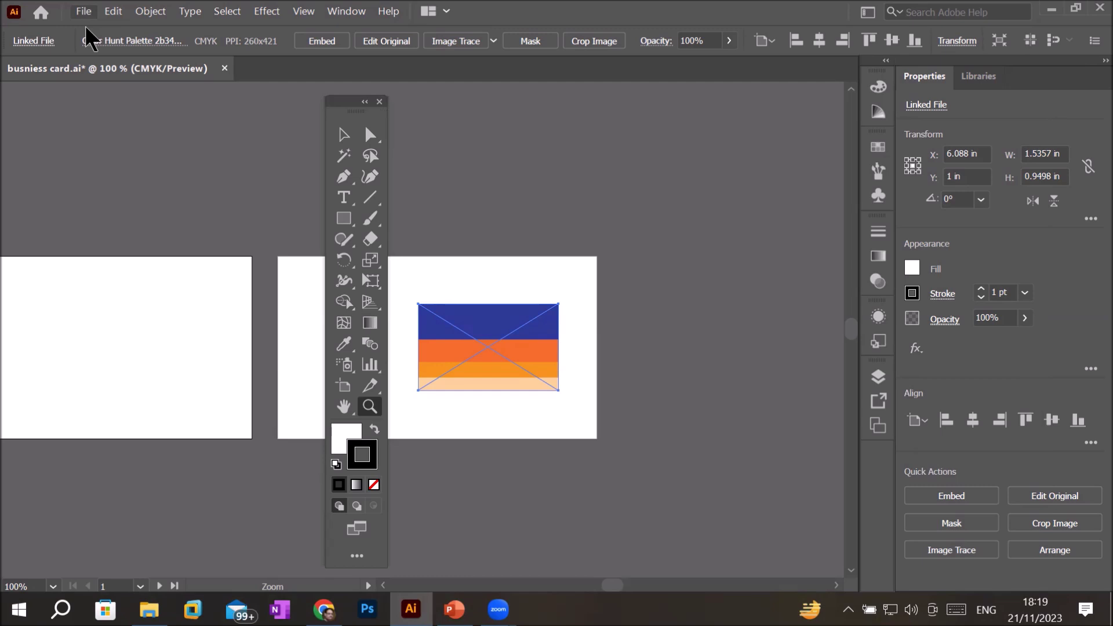
# Step: Open Robotdesign.ai from Student Assignments and move the tools panel off its artboards
pyautogui.click(84, 13)
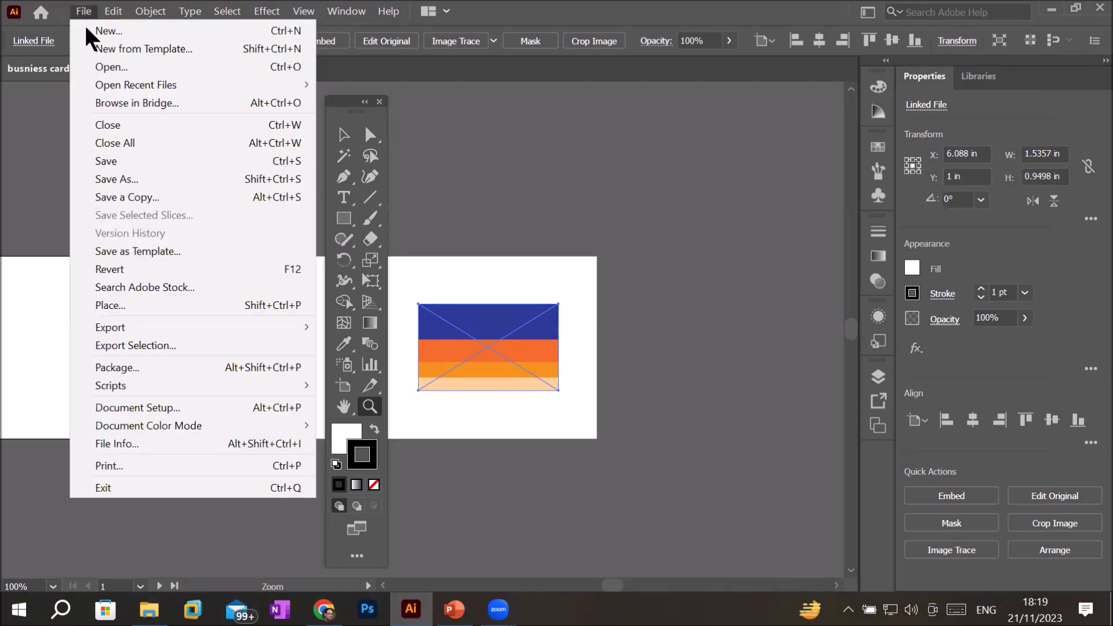
pyautogui.click(123, 67)
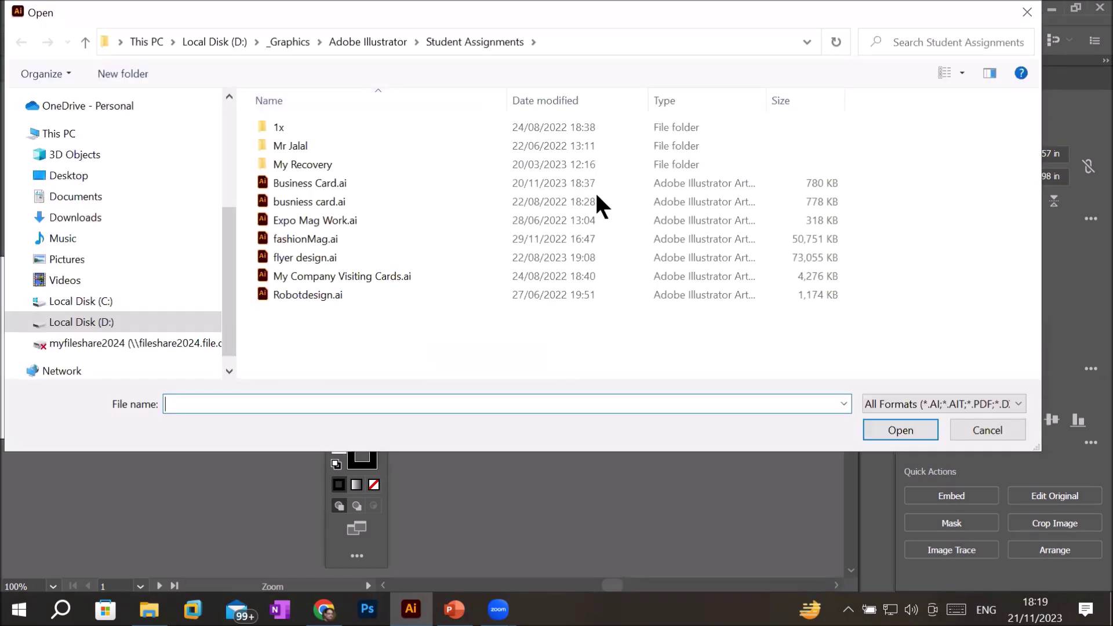
pyautogui.doubleClick(308, 293)
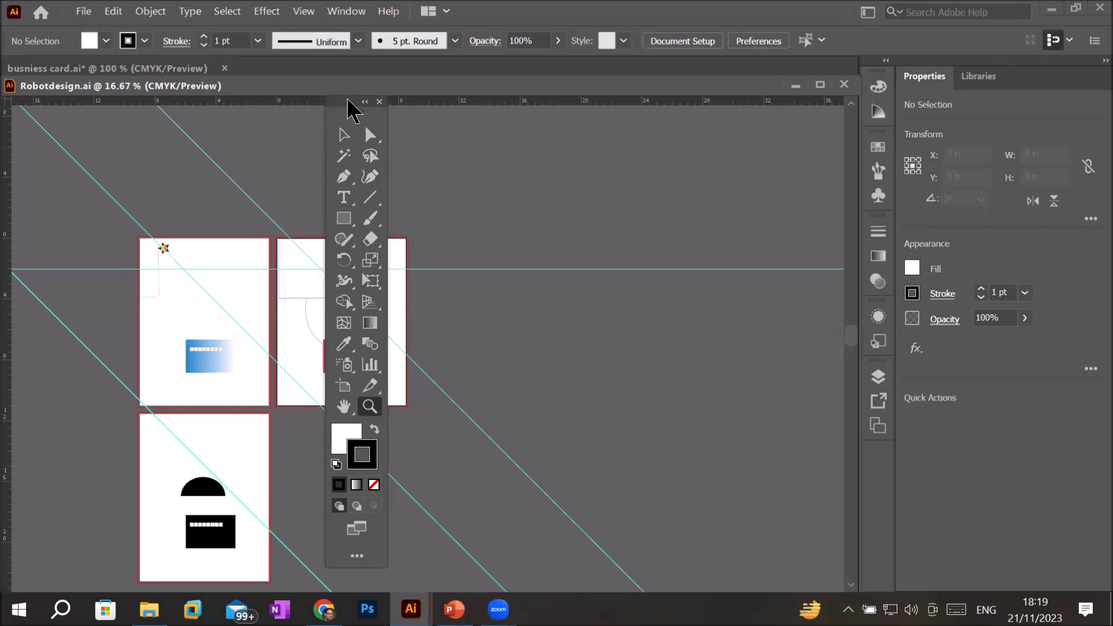
pyautogui.moveTo(354, 110); pyautogui.dragTo(503, 133)
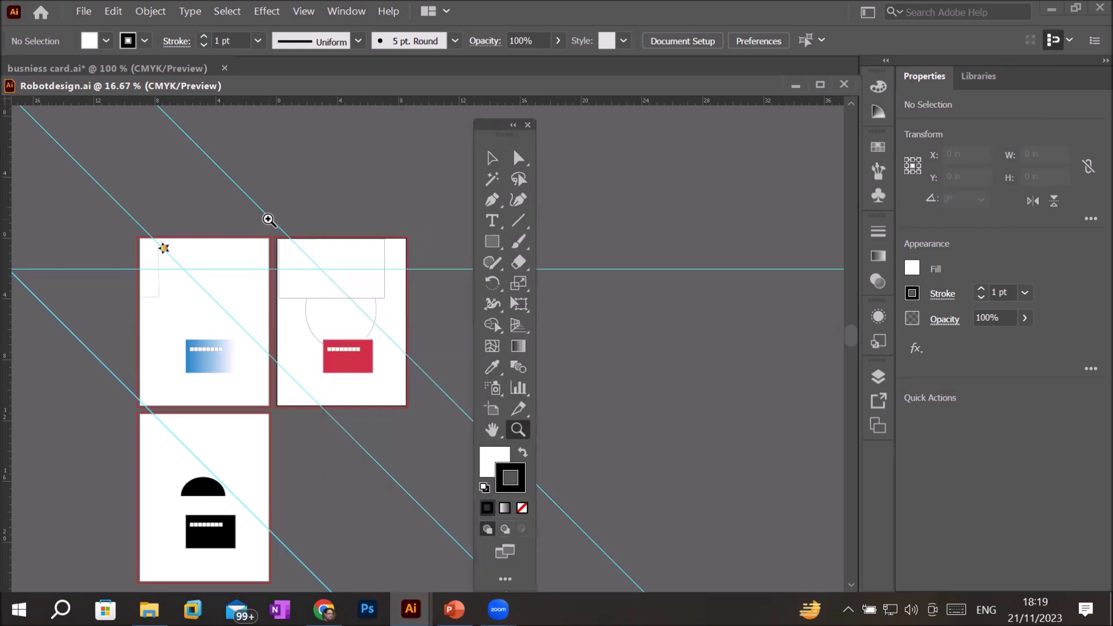
# Step: Zoom out to 12.5%, dock Robotdesign.ai as a tab beside busniess card.ai, and select it
pyautogui.keyDown('alt'); pyautogui.click(269, 219); pyautogui.keyUp('alt')
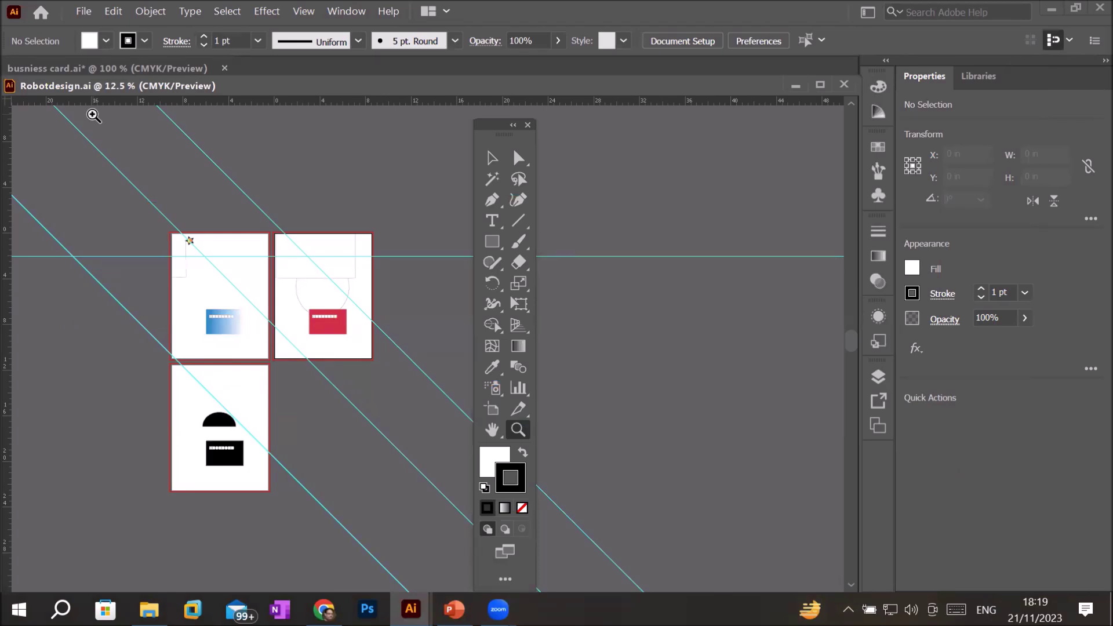
pyautogui.click(96, 70)
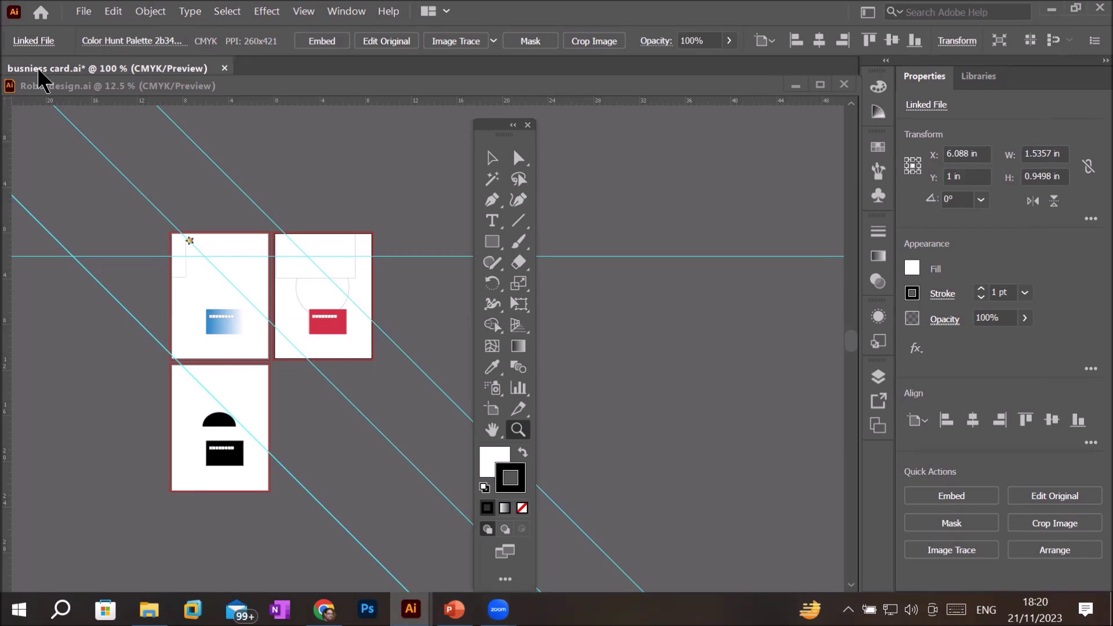
pyautogui.click(89, 93)
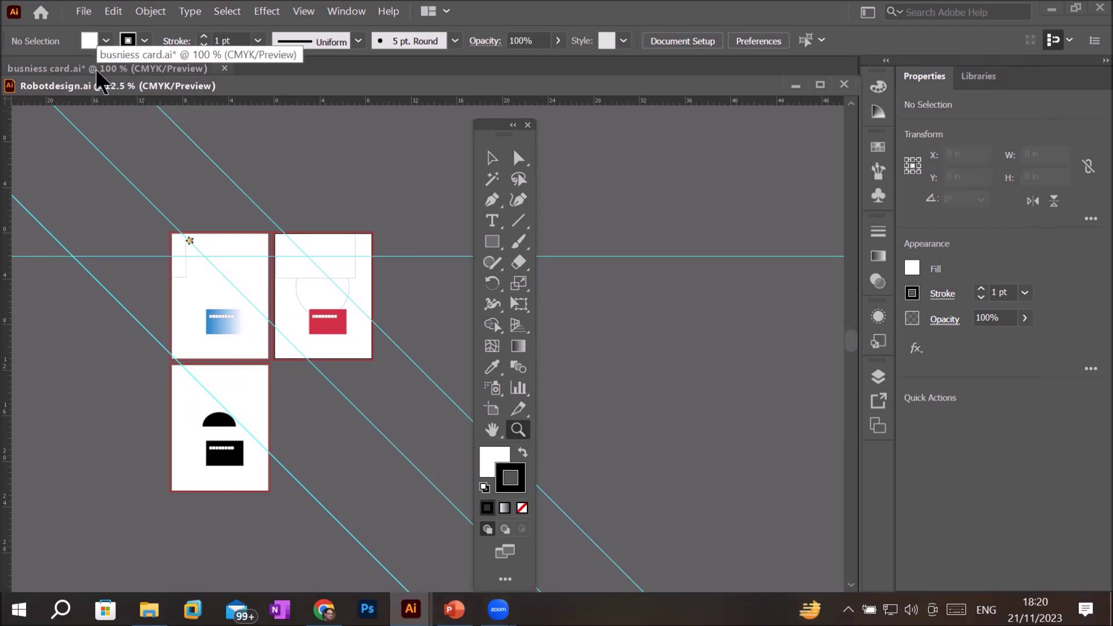
pyautogui.click(76, 71)
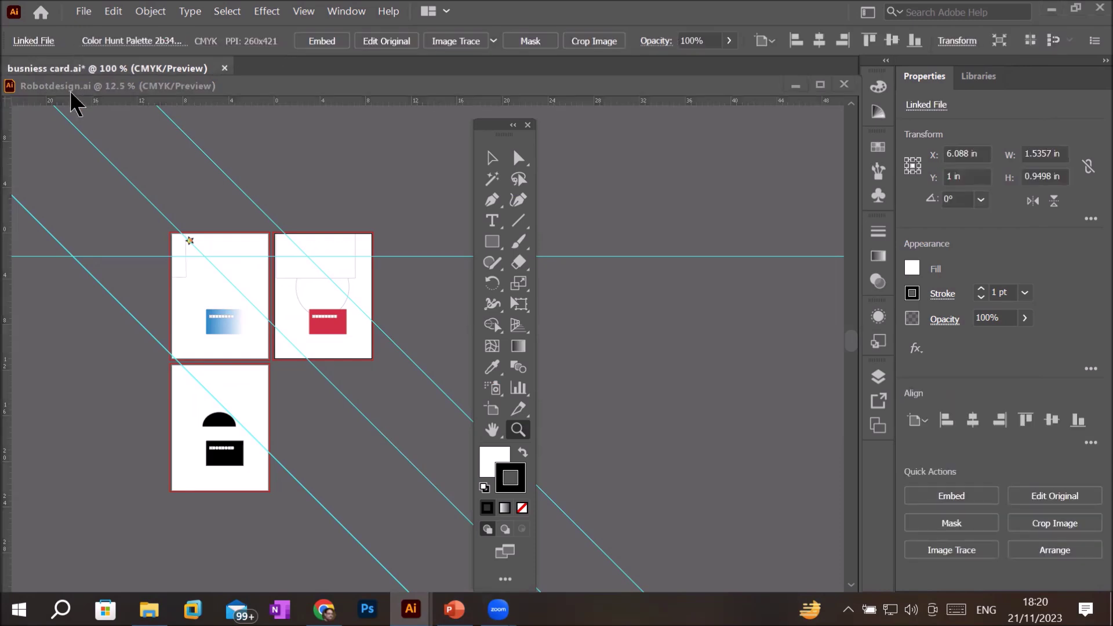
pyautogui.click(81, 87)
pyautogui.moveTo(82, 87)
pyautogui.mouseDown()
pyautogui.moveTo(450, 73)
pyautogui.moveTo(326, 73)
pyautogui.mouseUp()
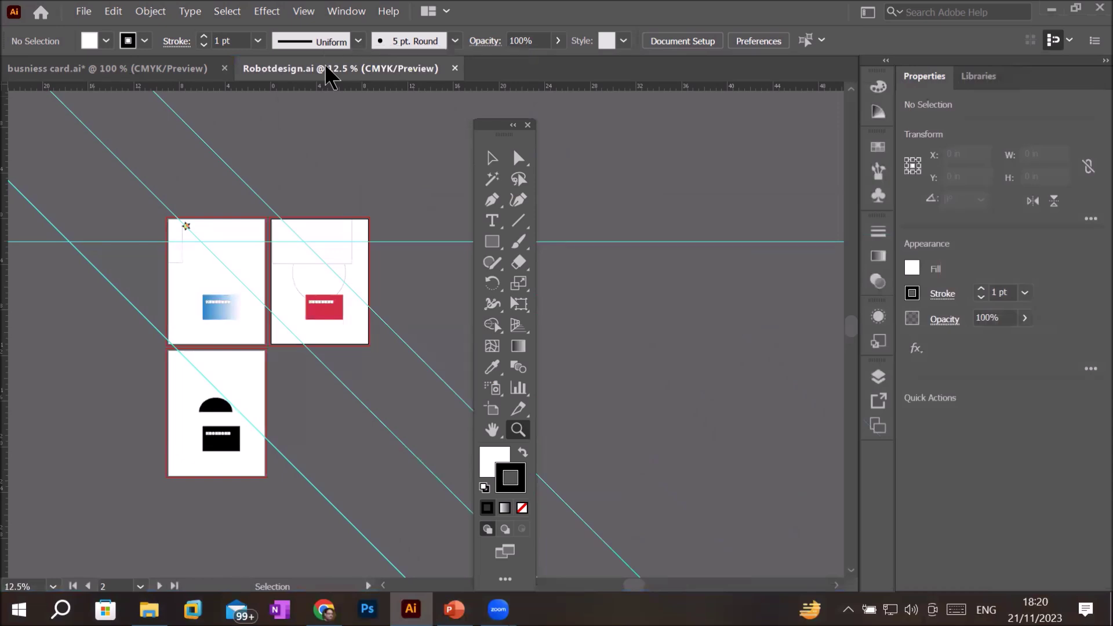
pyautogui.click(92, 73)
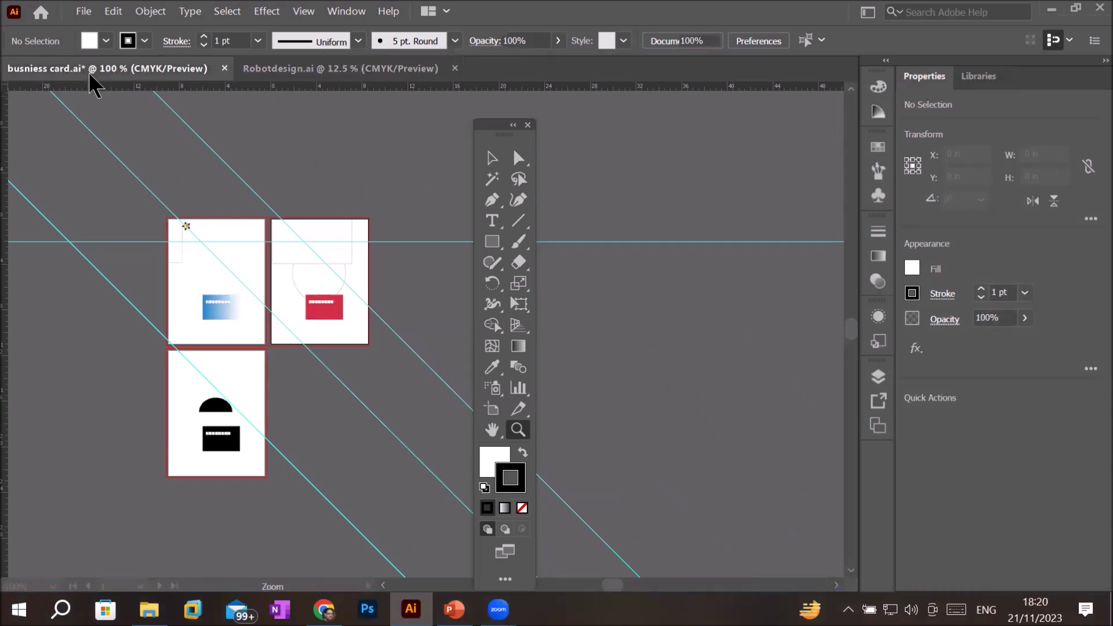
pyautogui.click(284, 73)
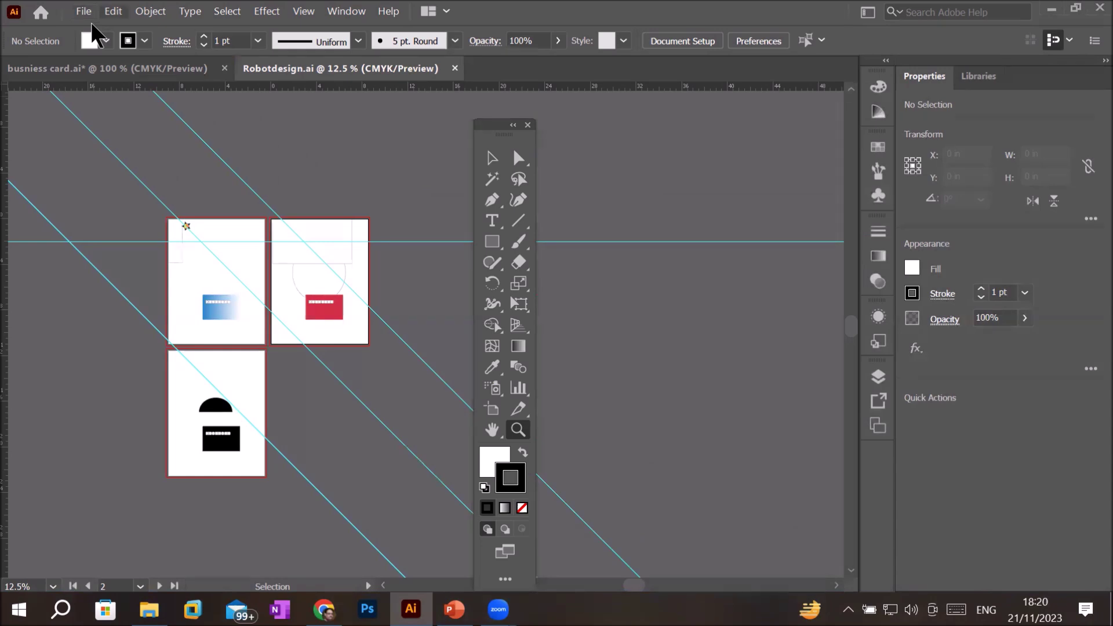
# Step: Open Edit > Preferences > User Interface and switch to the Performance category
pyautogui.click(113, 11)
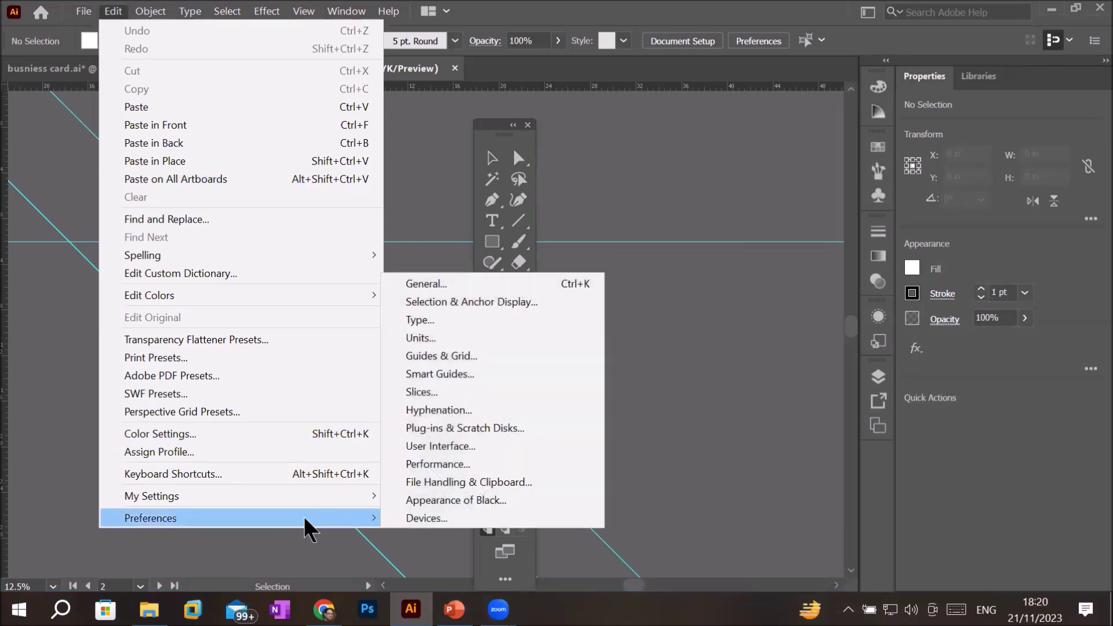
pyautogui.moveTo(240, 517)
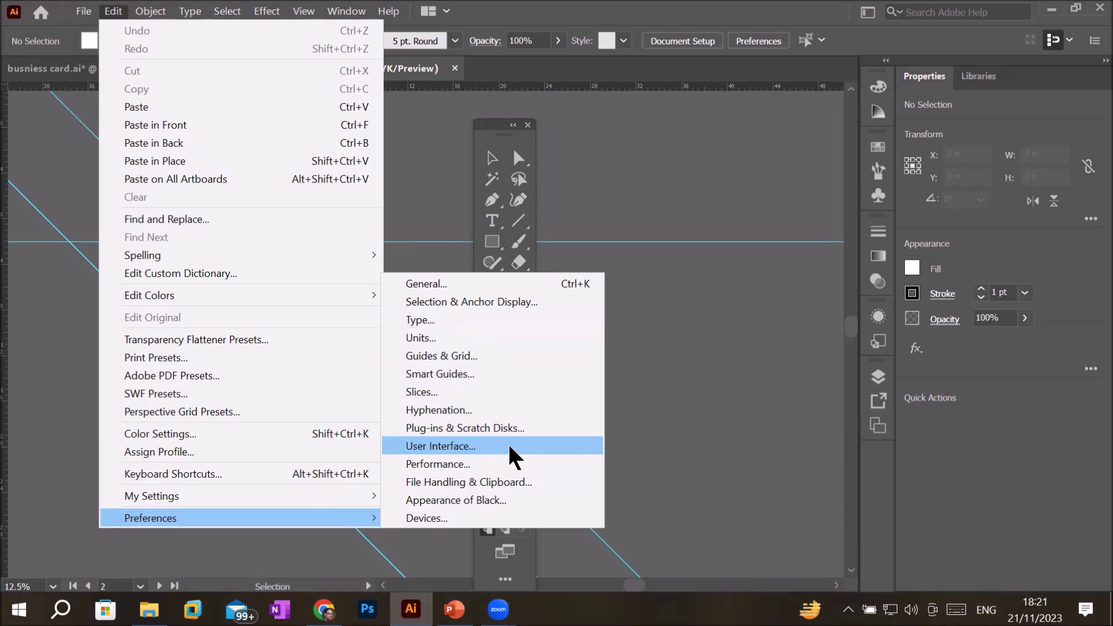
pyautogui.click(514, 456)
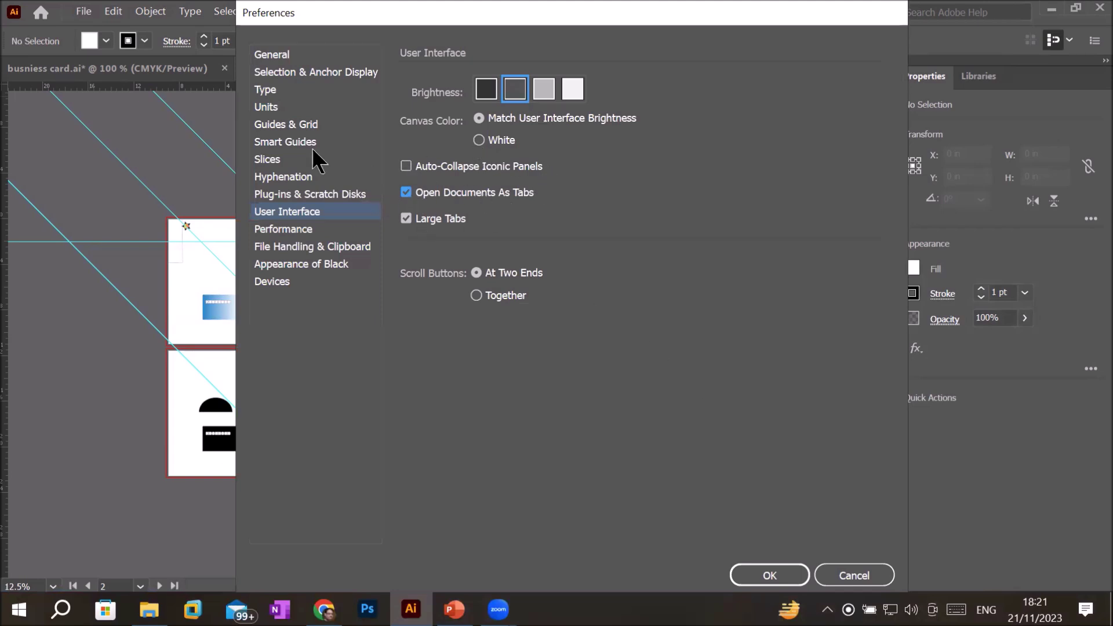
pyautogui.click(293, 231)
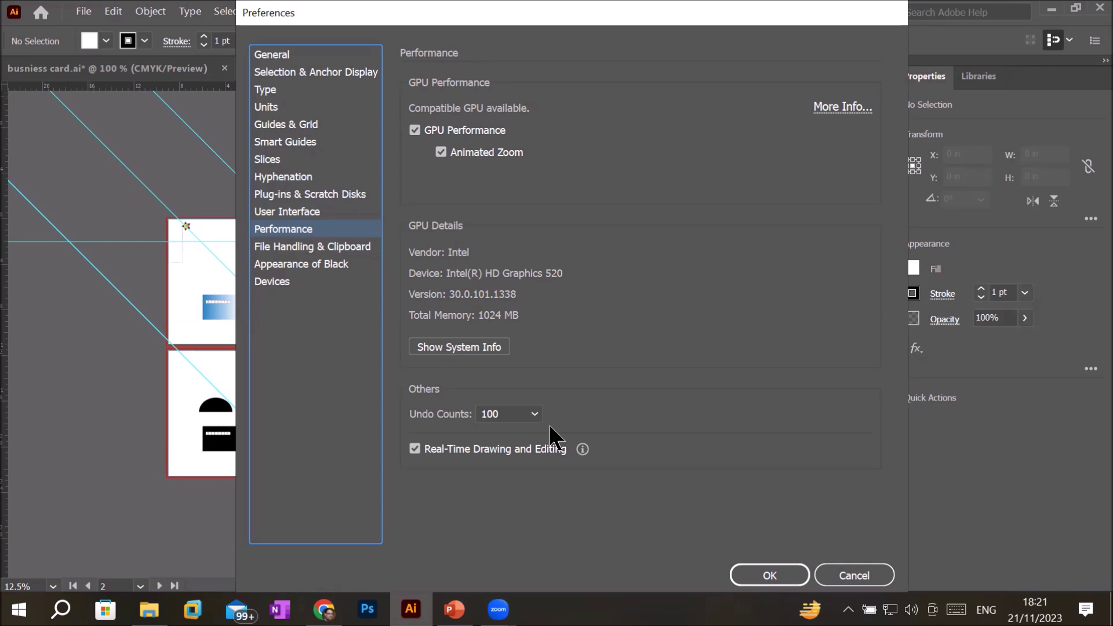
# Step: Set Undo Counts to 50 and switch to the File Handling & Clipboard preferences
pyautogui.click(533, 415)
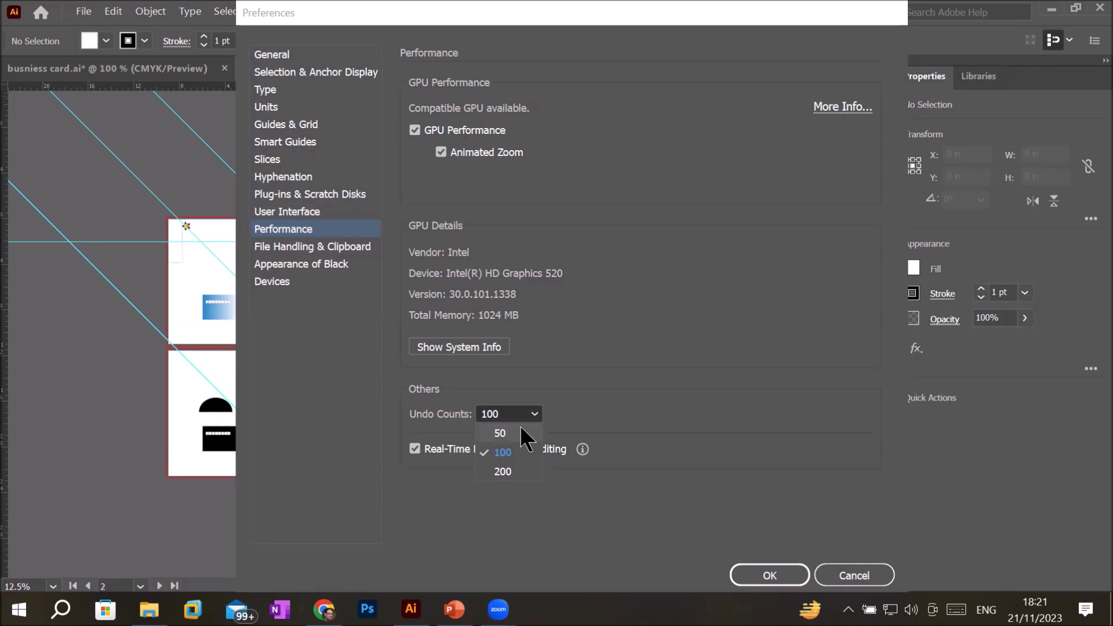
pyautogui.click(510, 433)
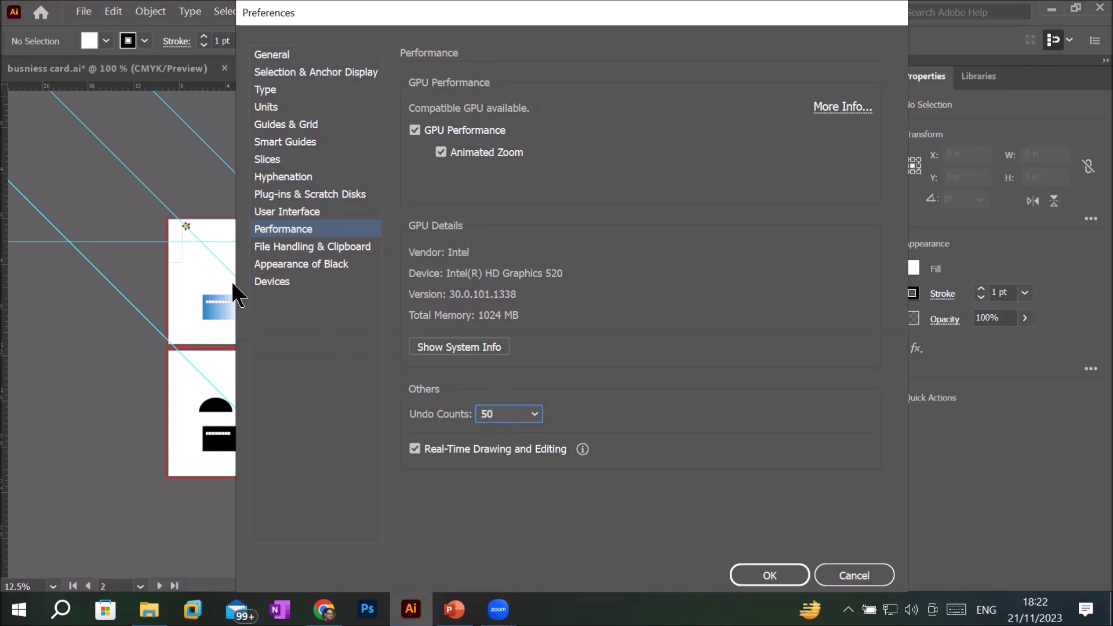
pyautogui.click(286, 246)
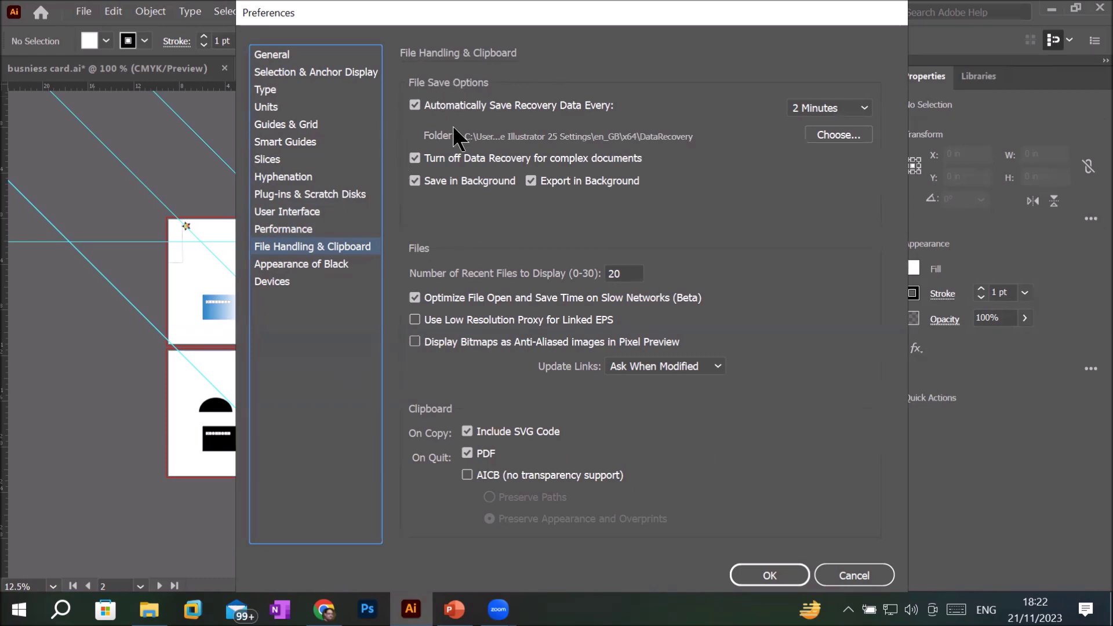
# Step: Review Appearance of Black and Devices, close Preferences with OK, and pick the Selection tool
pyautogui.click(308, 264)
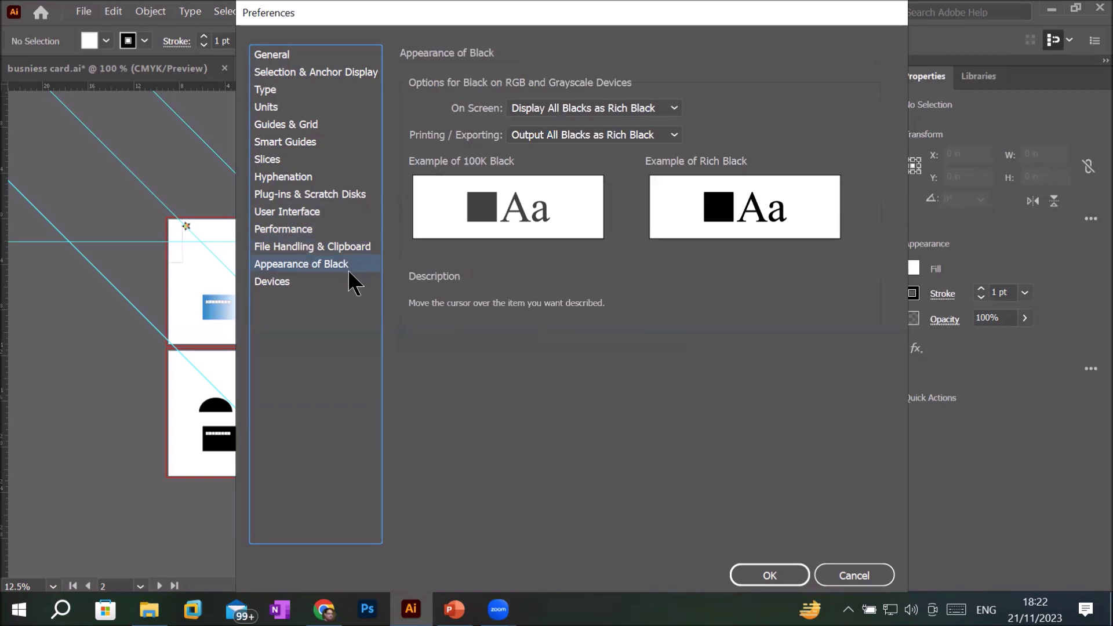
pyautogui.click(270, 283)
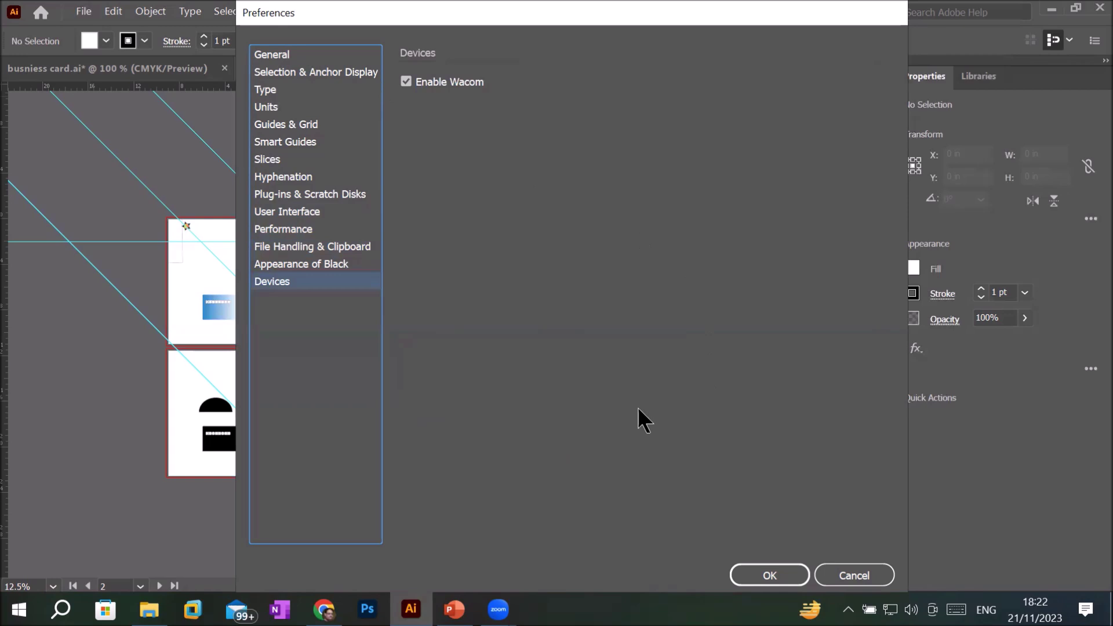
pyautogui.click(740, 570)
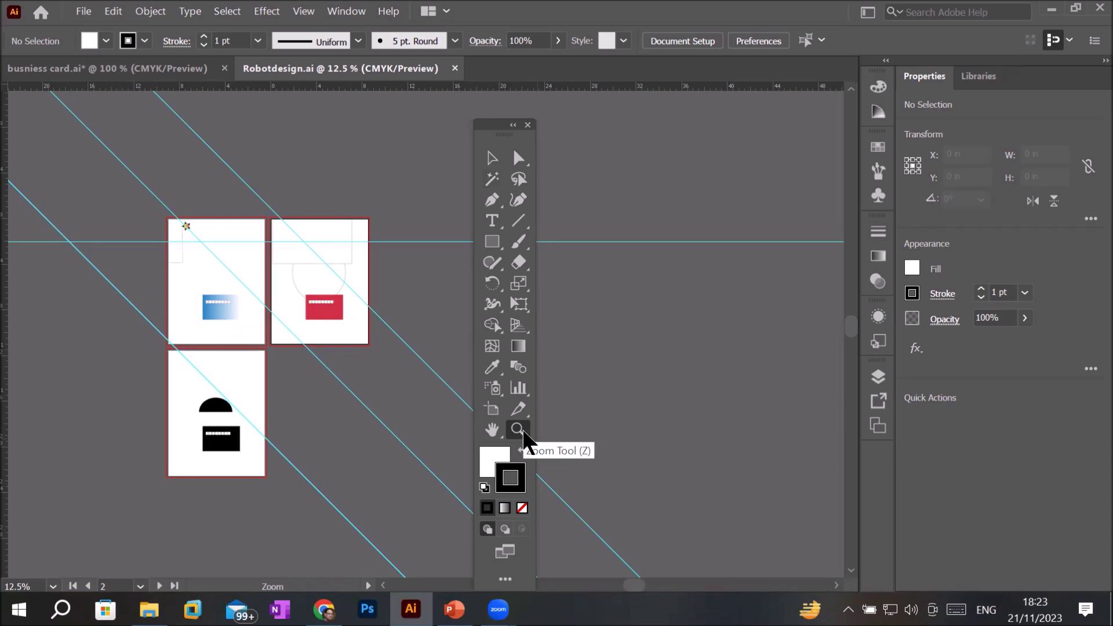
pyautogui.click(494, 158)
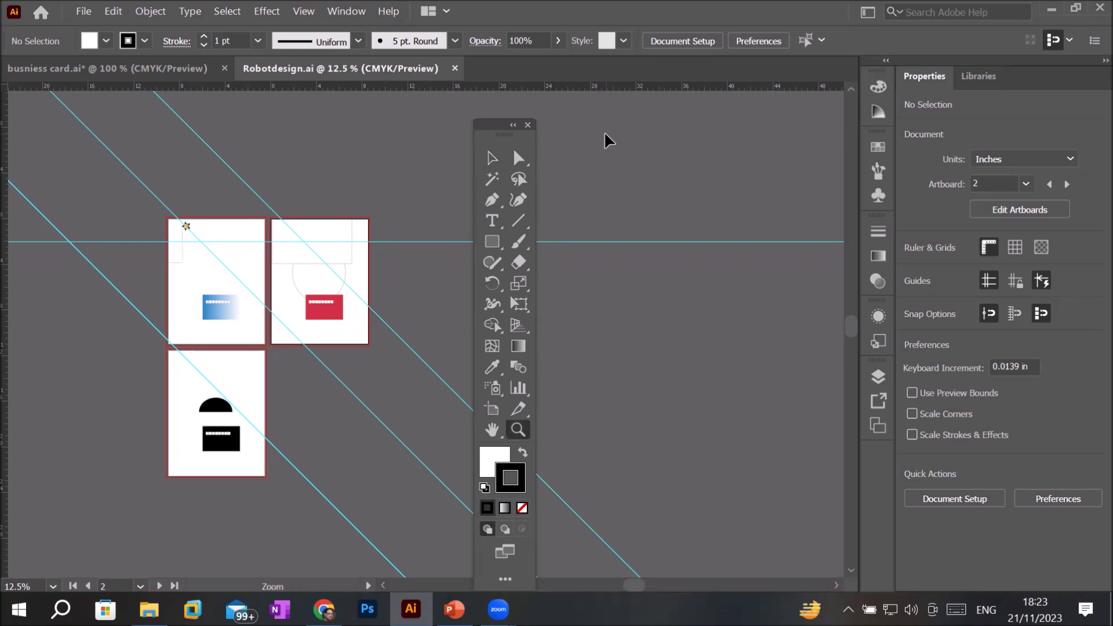
pyautogui.press('z')
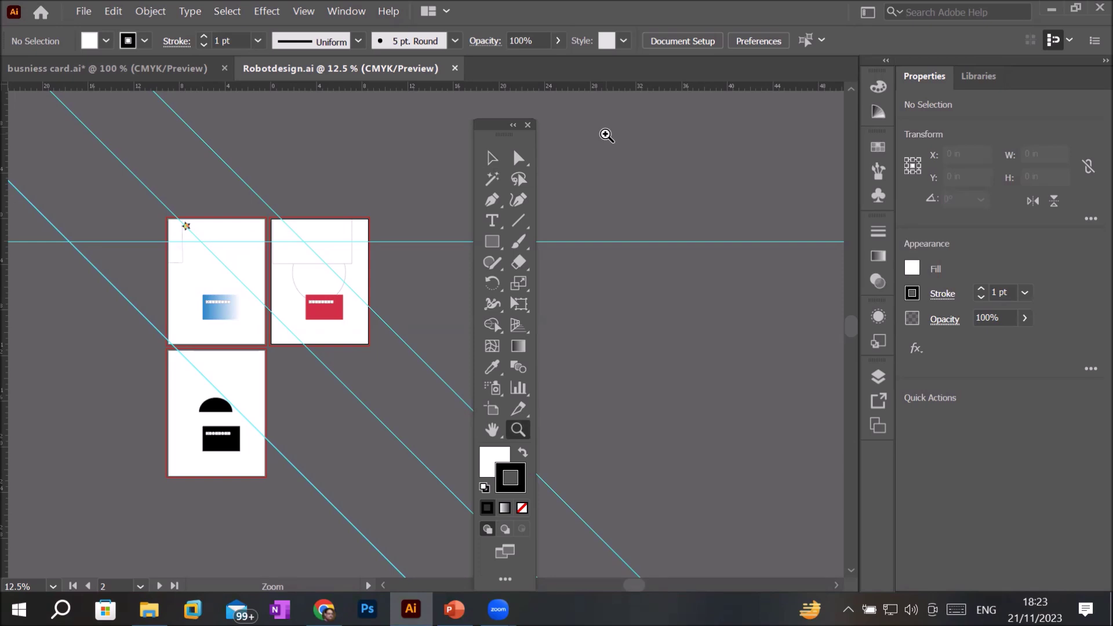
pyautogui.press('h')
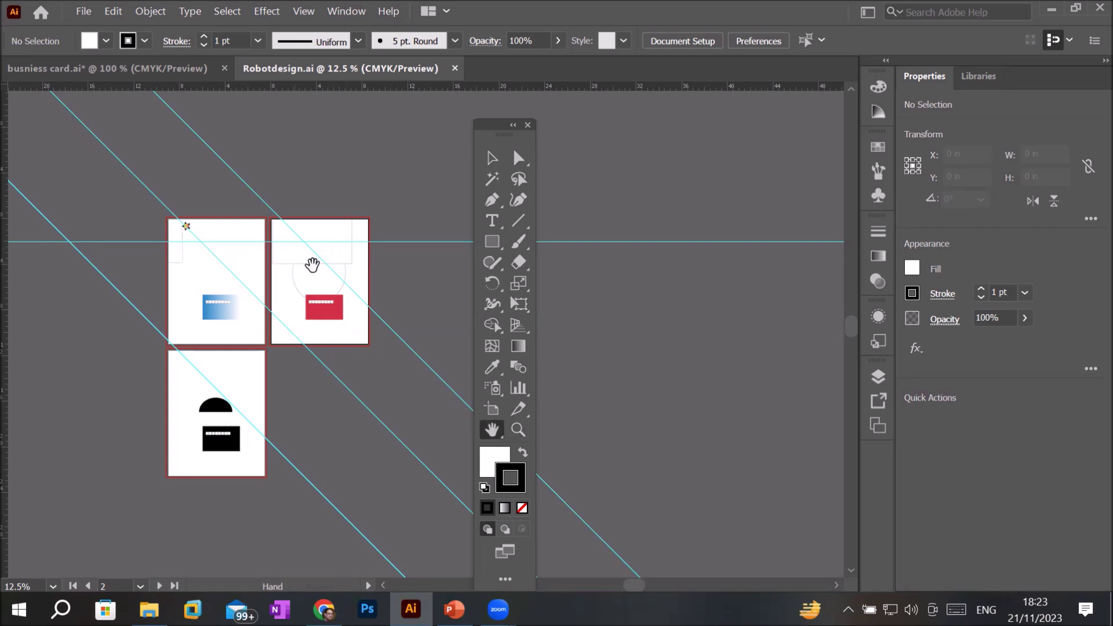
pyautogui.scroll(1, 300, 279)
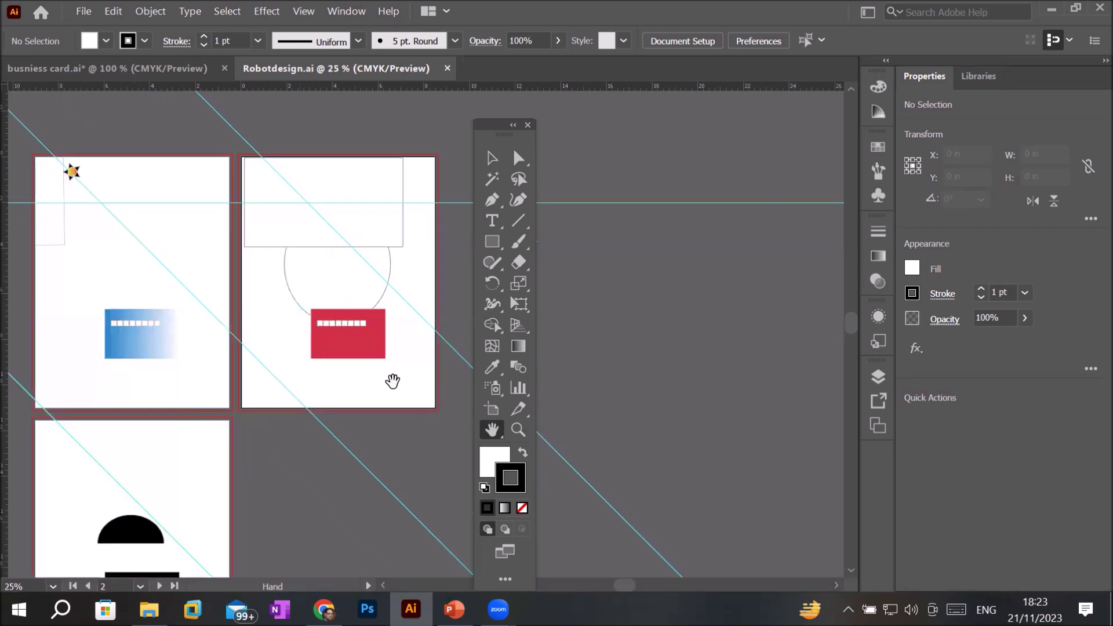
pyautogui.scroll(1, 318, 363)
pyautogui.scroll(1, 331, 353)
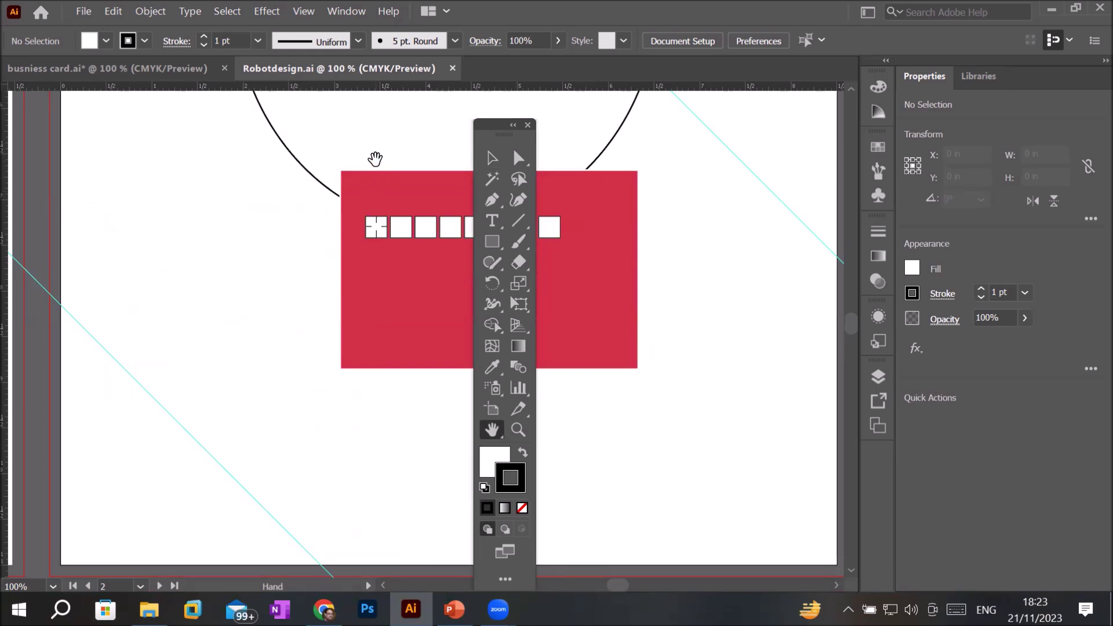
# Step: Zoom the red card's row of white squares to 200%, cycling Hand, Zoom and Selection tools
pyautogui.click(493, 430)
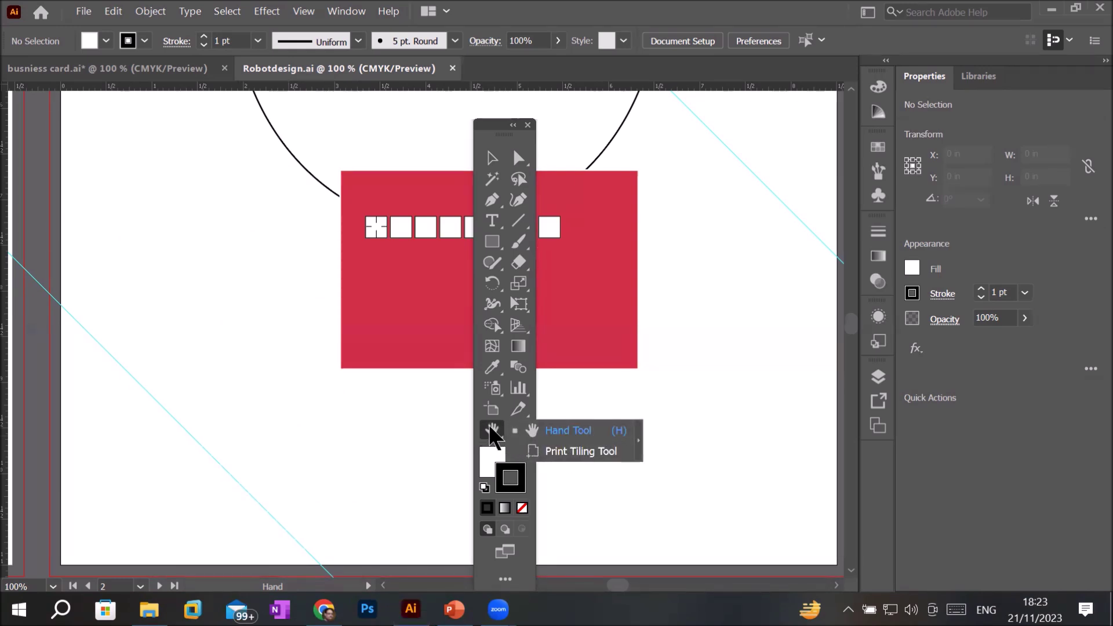
pyautogui.click(492, 429)
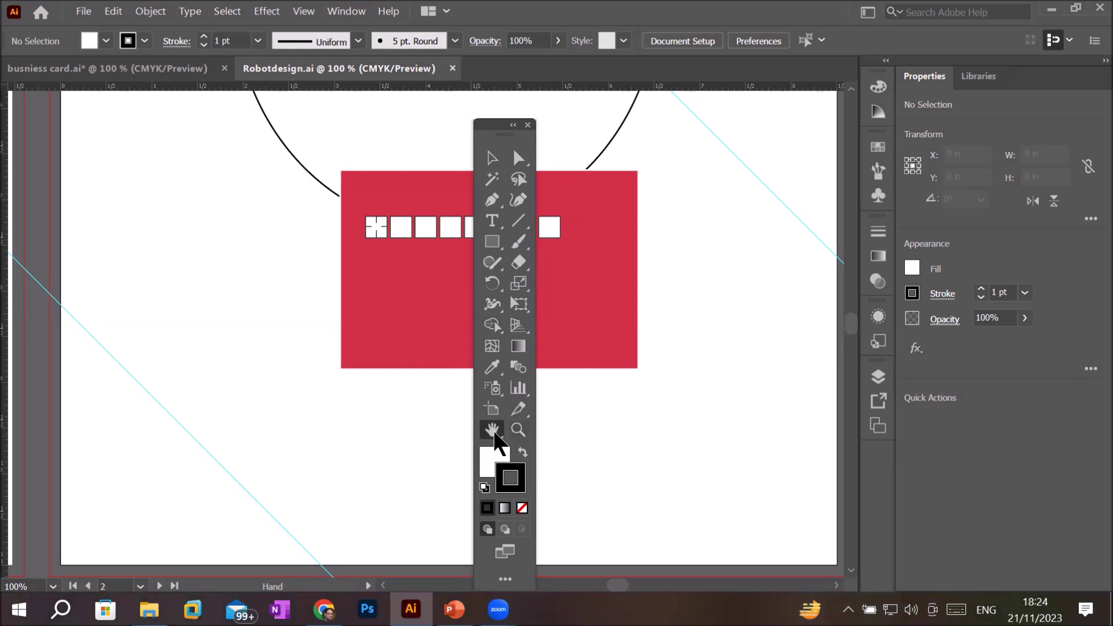
pyautogui.scroll(3, 362, 296)
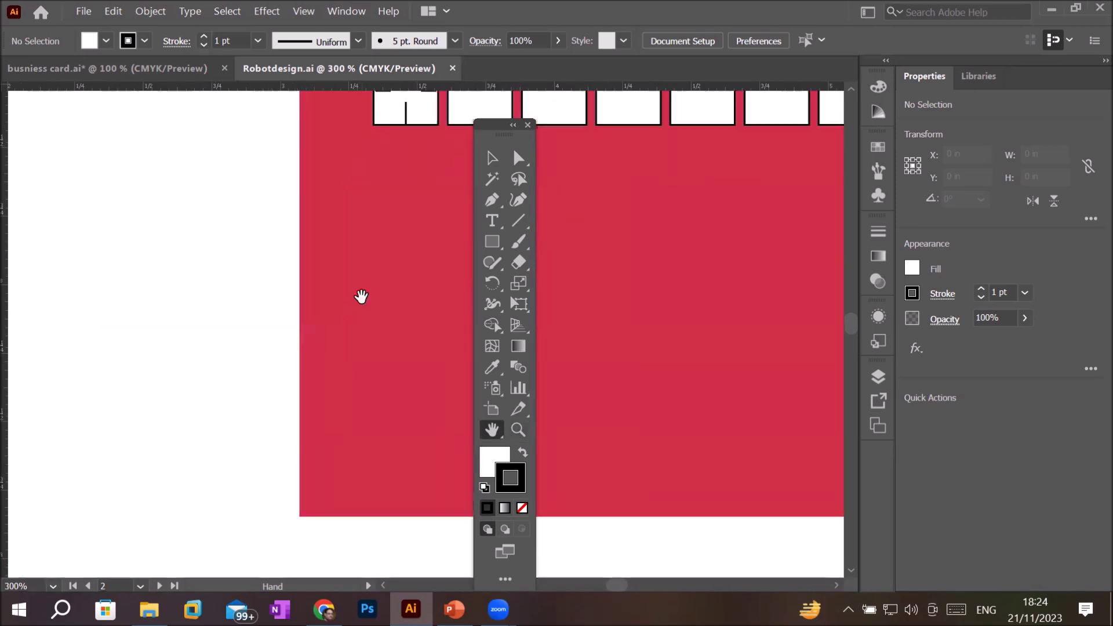
pyautogui.scroll(-1, 362, 297)
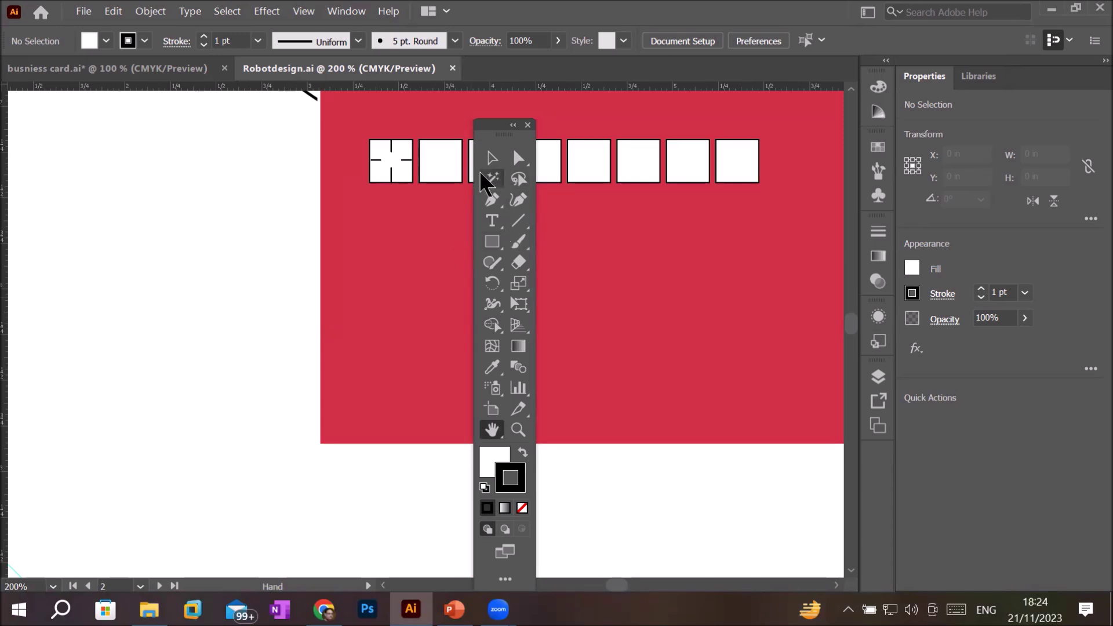
pyautogui.click(490, 156)
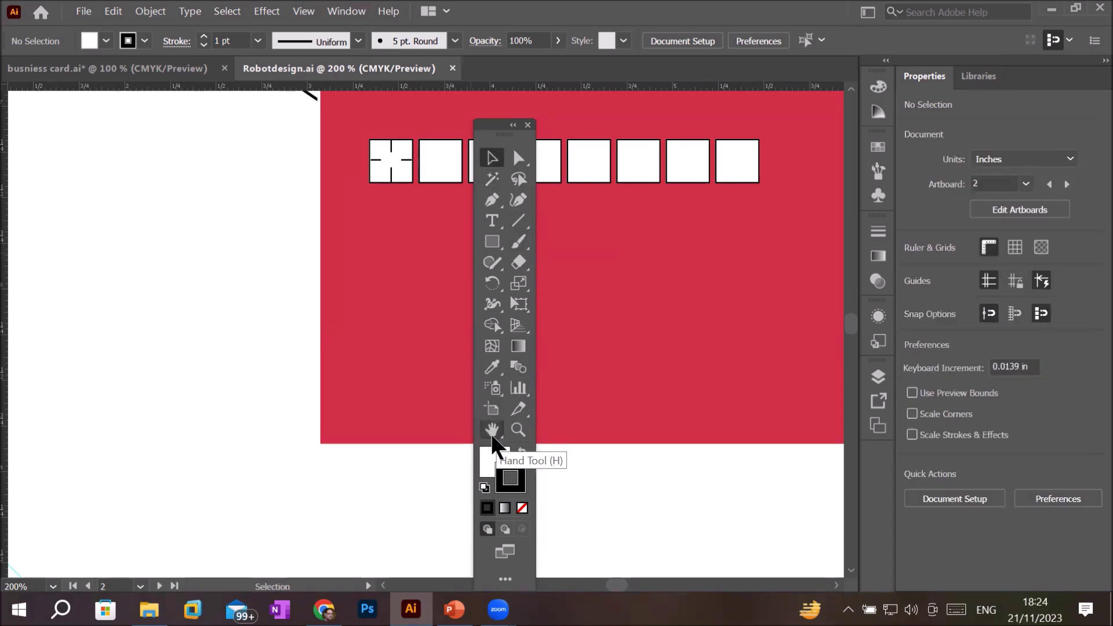
pyautogui.click(517, 431)
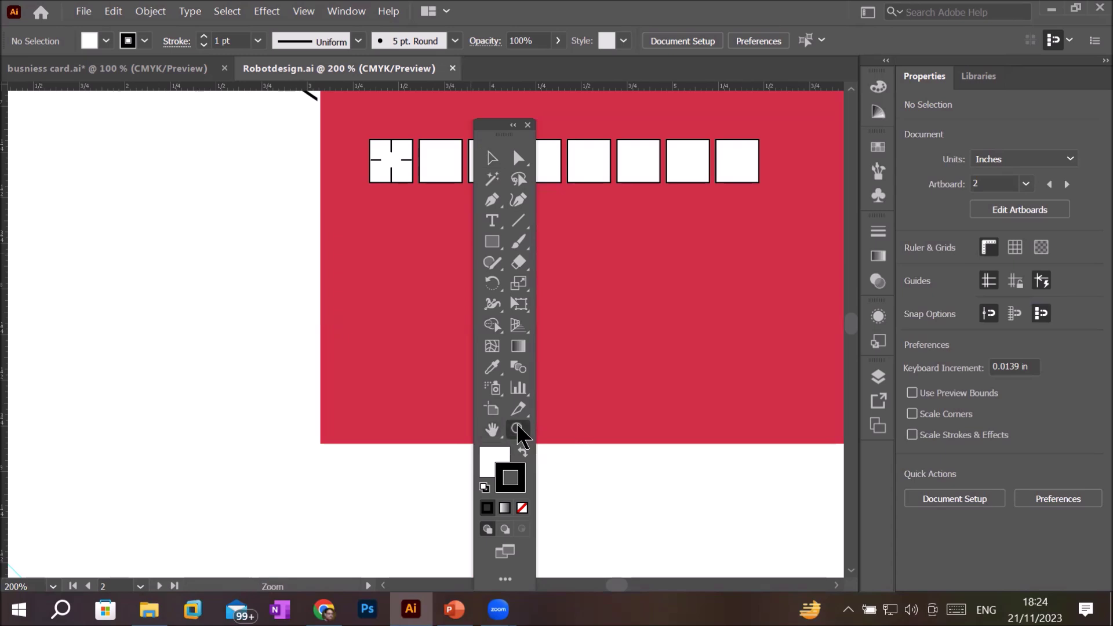
pyautogui.click(492, 430)
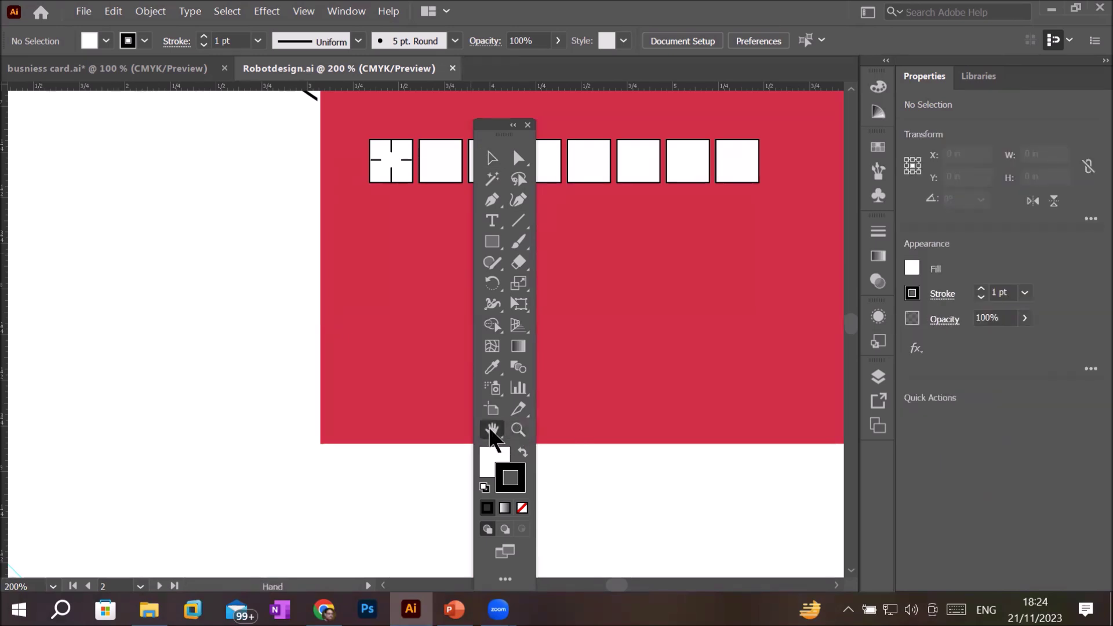
pyautogui.click(492, 158)
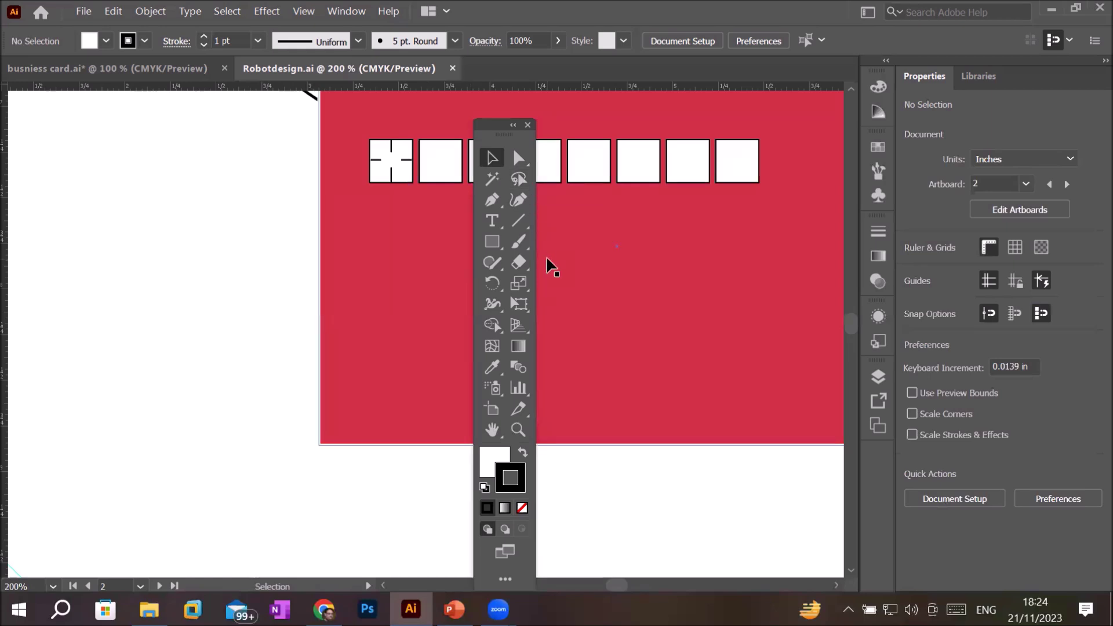
# Step: Zoom in and out repeatedly with the scroll wheel across the Robotdesign artboards
pyautogui.scroll(1, 257, 242)
pyautogui.scroll(2, 258, 242)
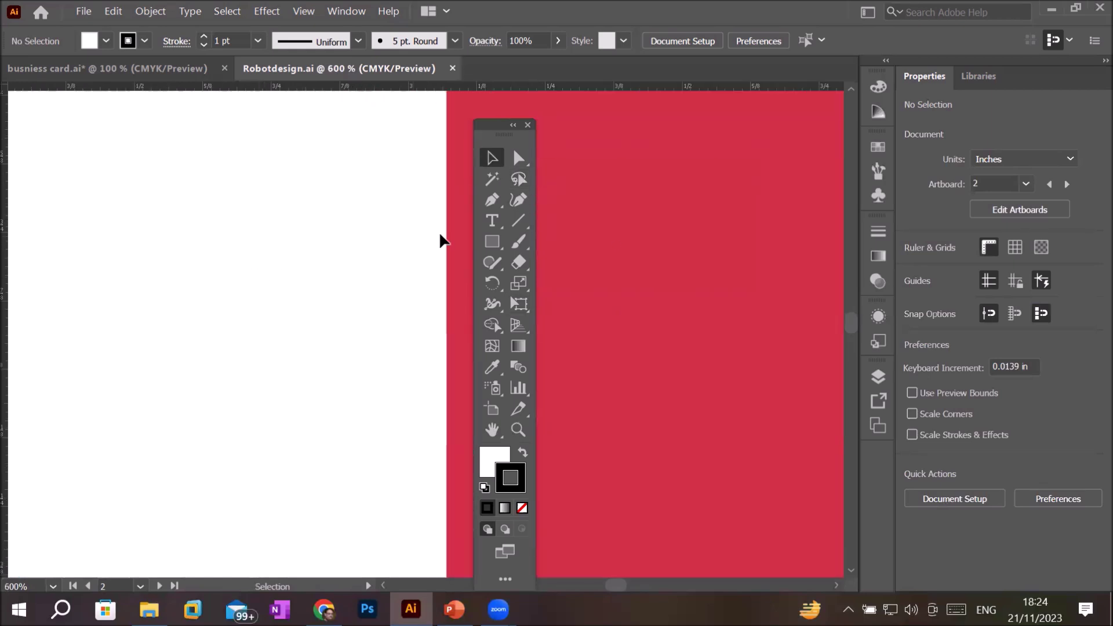
pyautogui.scroll(-2, 439, 231)
pyautogui.scroll(-2, 440, 232)
pyautogui.scroll(2, 641, 96)
pyautogui.scroll(1, 641, 96)
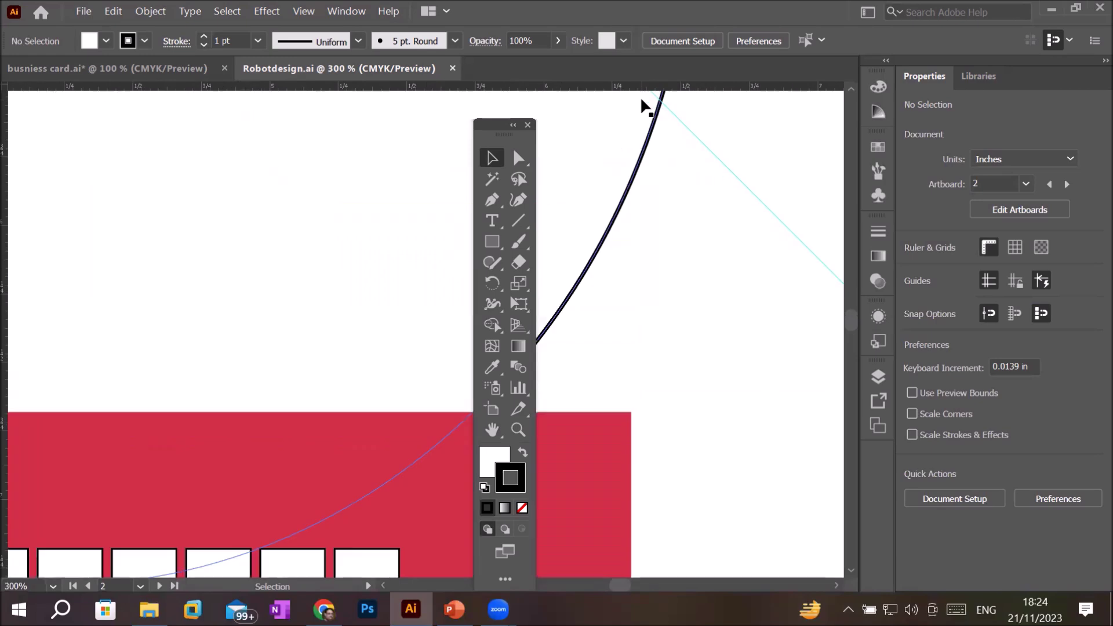
pyautogui.scroll(-4, 641, 96)
pyautogui.scroll(1, 294, 170)
pyautogui.scroll(3, 294, 169)
pyautogui.scroll(-4, 294, 169)
pyautogui.scroll(-2, 294, 170)
pyautogui.scroll(4, 306, 450)
pyautogui.scroll(-1, 305, 450)
pyautogui.scroll(-3, 306, 450)
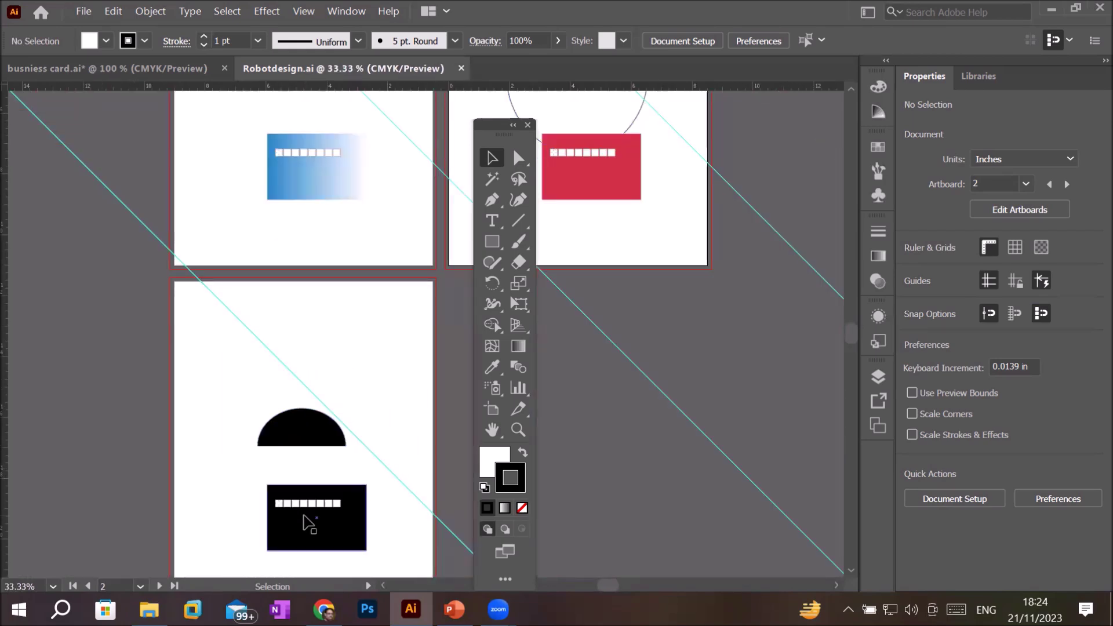
pyautogui.scroll(2, 307, 523)
pyautogui.scroll(4, 307, 523)
pyautogui.scroll(-3, 307, 524)
pyautogui.scroll(-3, 308, 524)
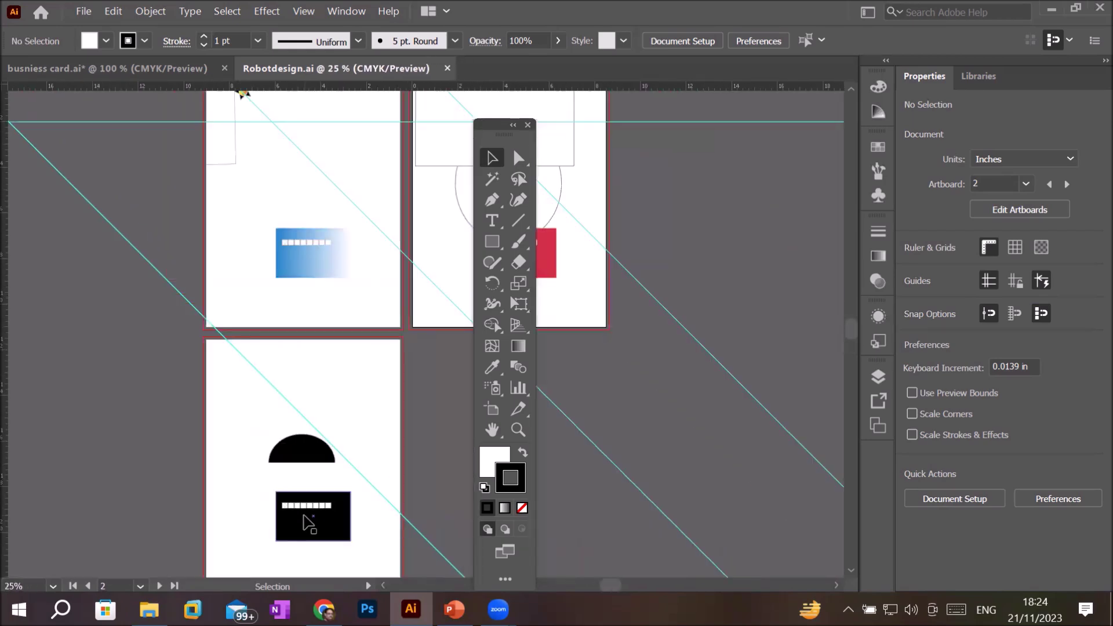
pyautogui.scroll(3, 437, 171)
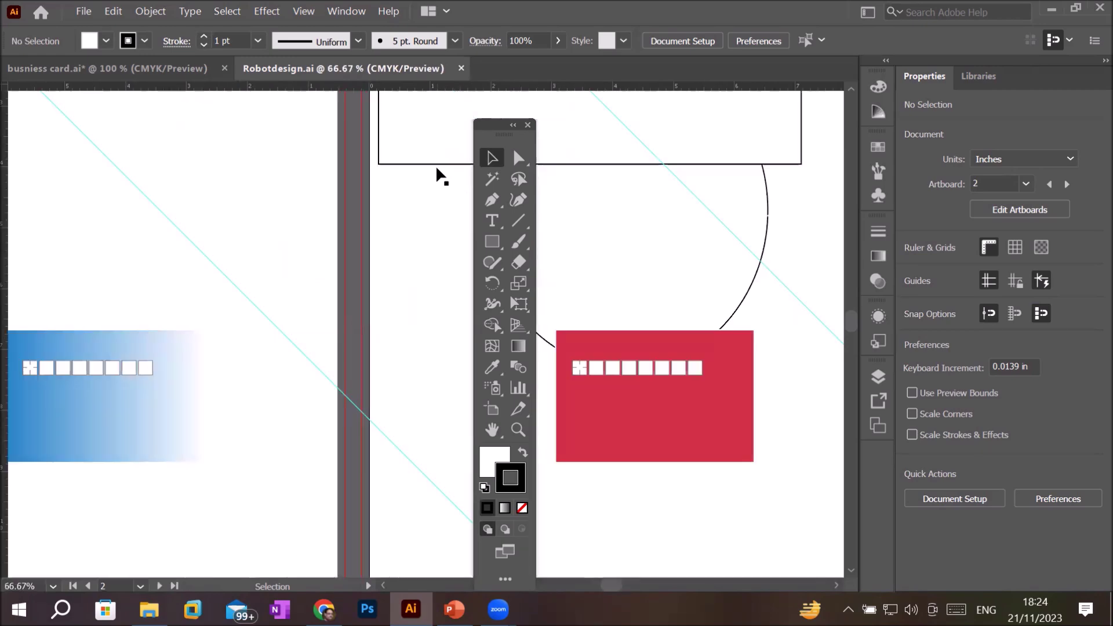
pyautogui.scroll(2, 436, 169)
pyautogui.scroll(-5, 436, 169)
pyautogui.scroll(-1, 436, 168)
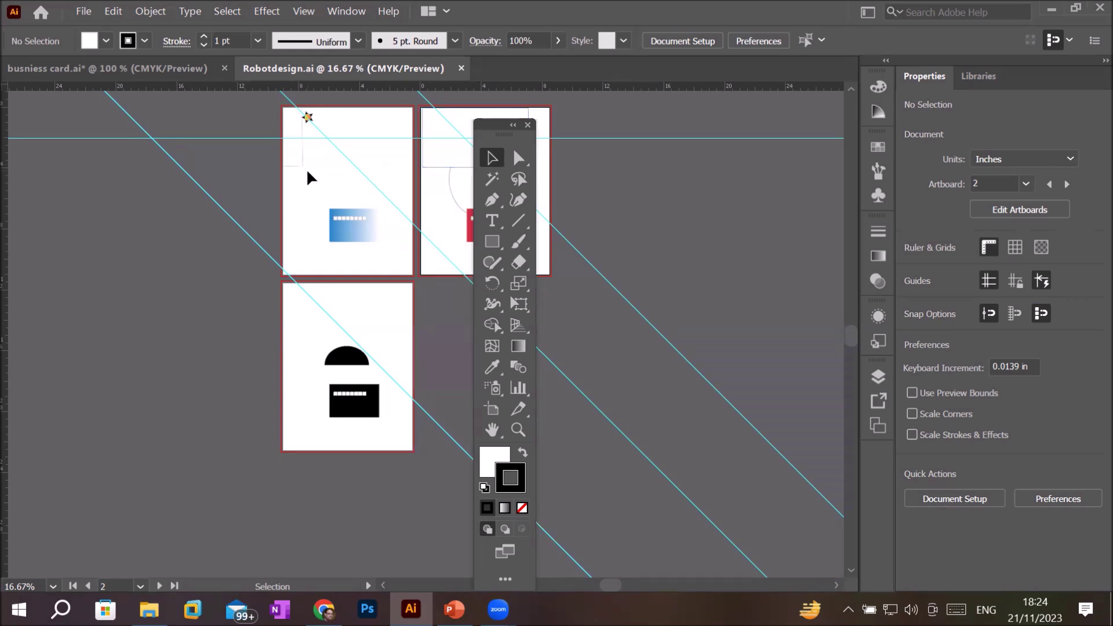
pyautogui.scroll(3, 389, 274)
pyautogui.scroll(1, 388, 251)
pyautogui.scroll(1, 388, 251)
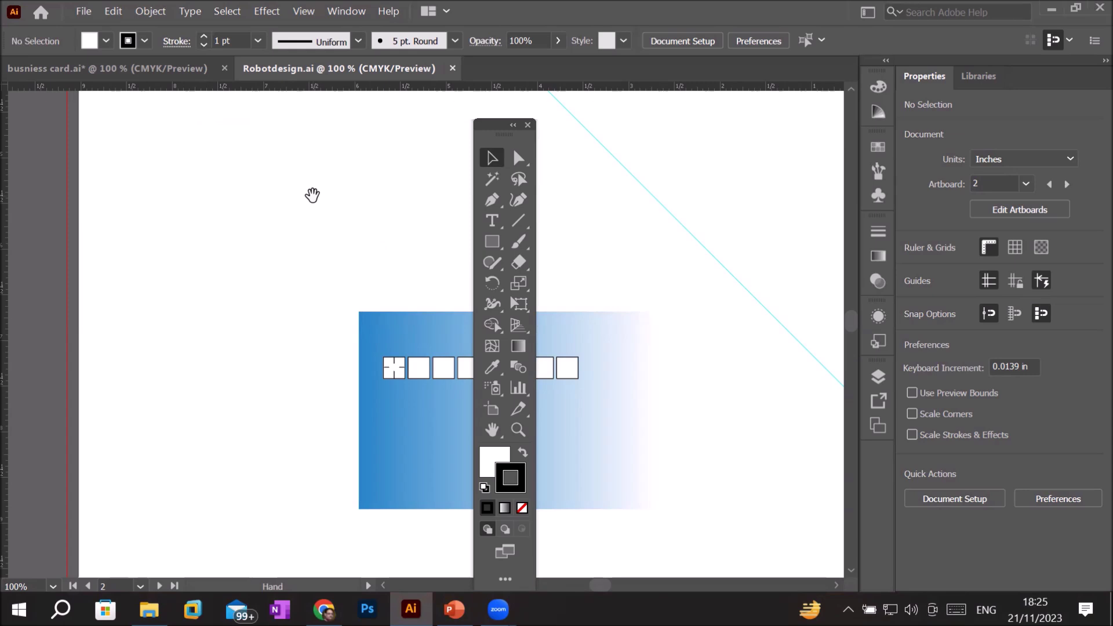
# Step: Pan and zoom until the blue gradient card with its row of squares is centred at 100%
pyautogui.moveTo(312, 195); pyautogui.dragTo(106, 132)
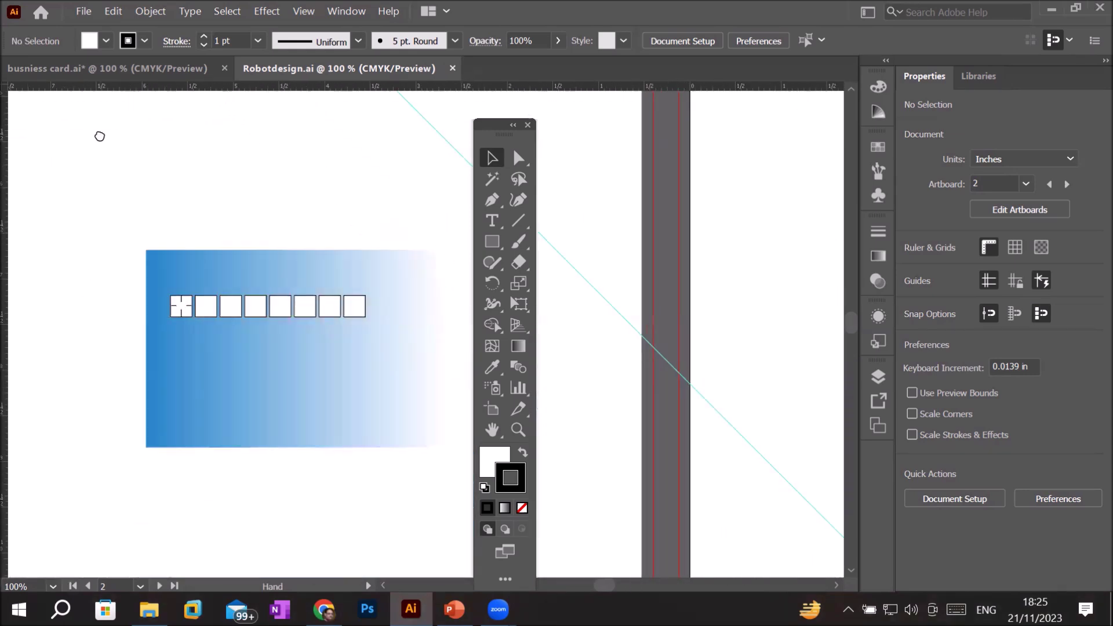
pyautogui.scroll(1, 218, 339)
pyautogui.scroll(2, 219, 336)
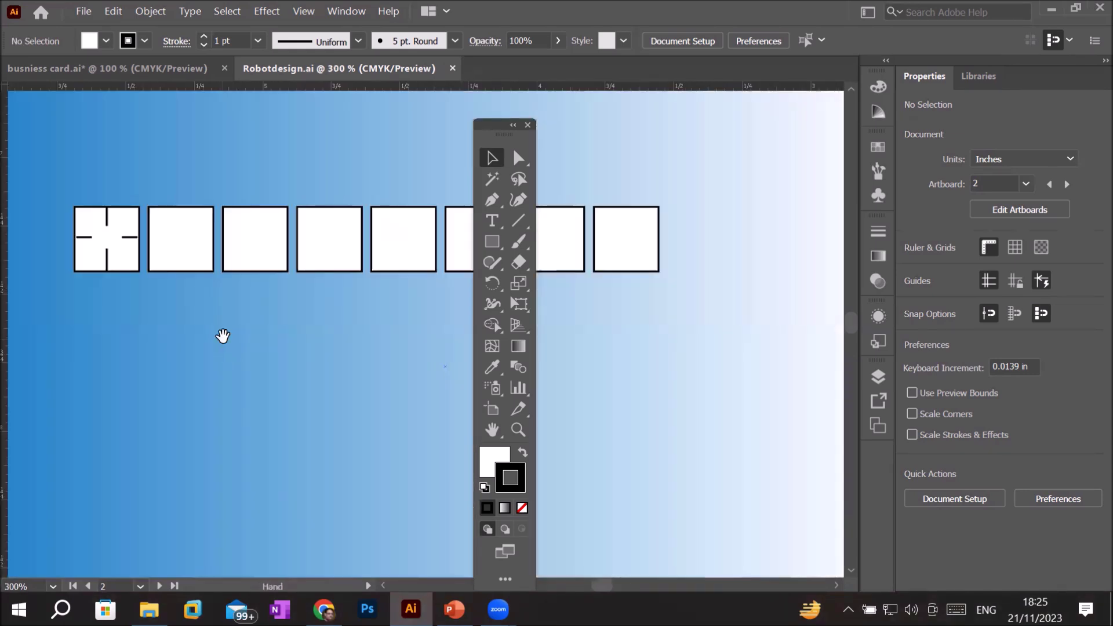
pyautogui.moveTo(261, 325); pyautogui.dragTo(104, 270)
pyautogui.scroll(5, 266, 462)
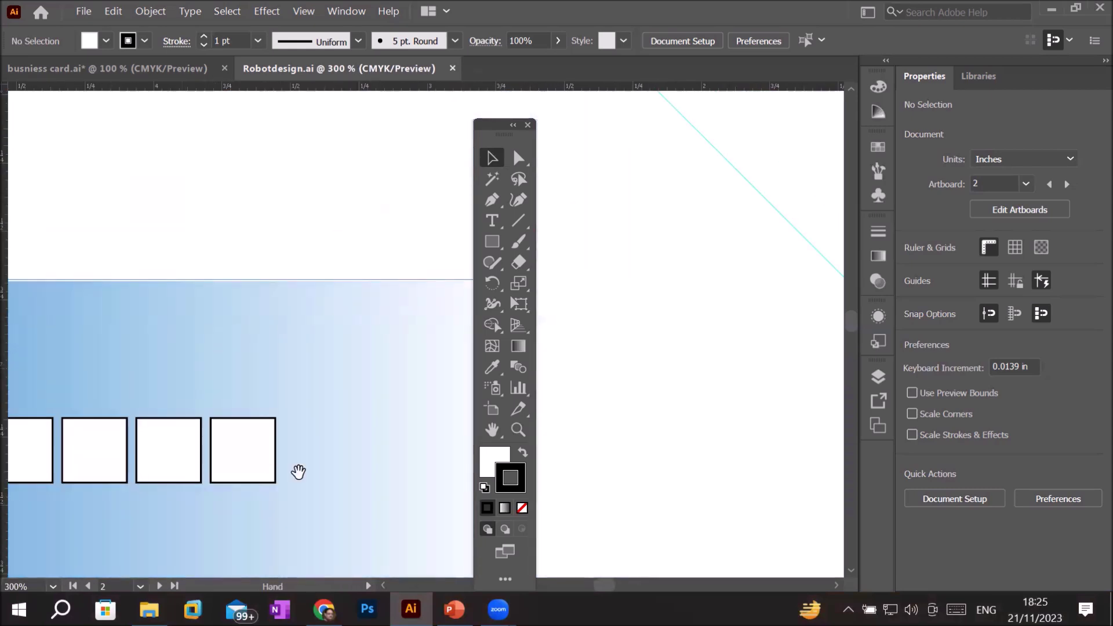
pyautogui.moveTo(266, 462); pyautogui.dragTo(200, 294)
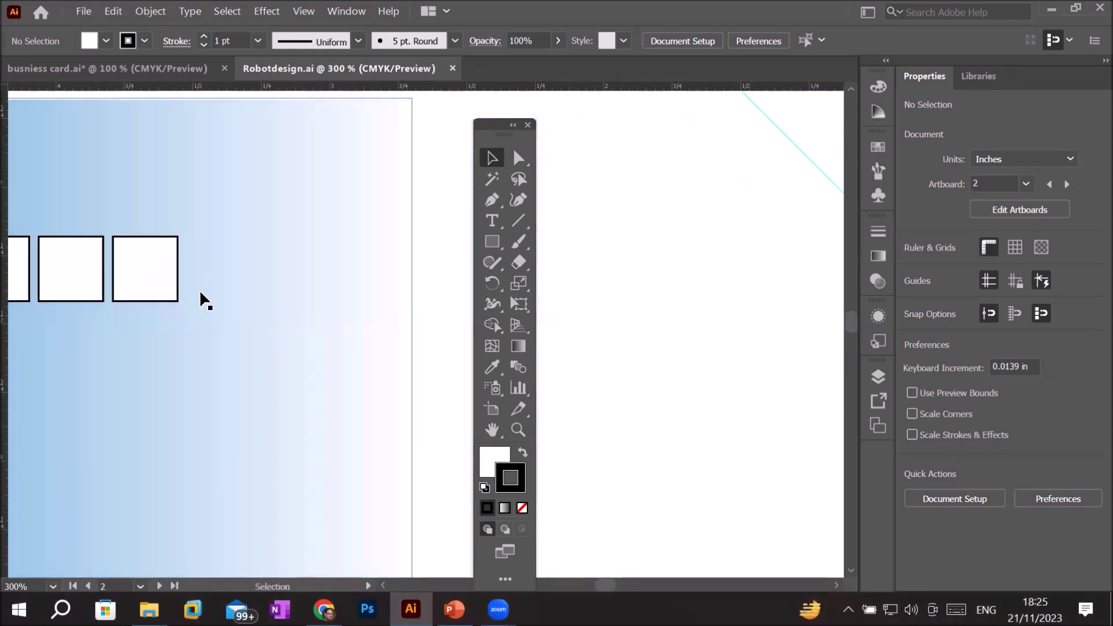
pyautogui.scroll(4, 200, 294)
pyautogui.scroll(-4, 199, 290)
pyautogui.scroll(-6, 200, 290)
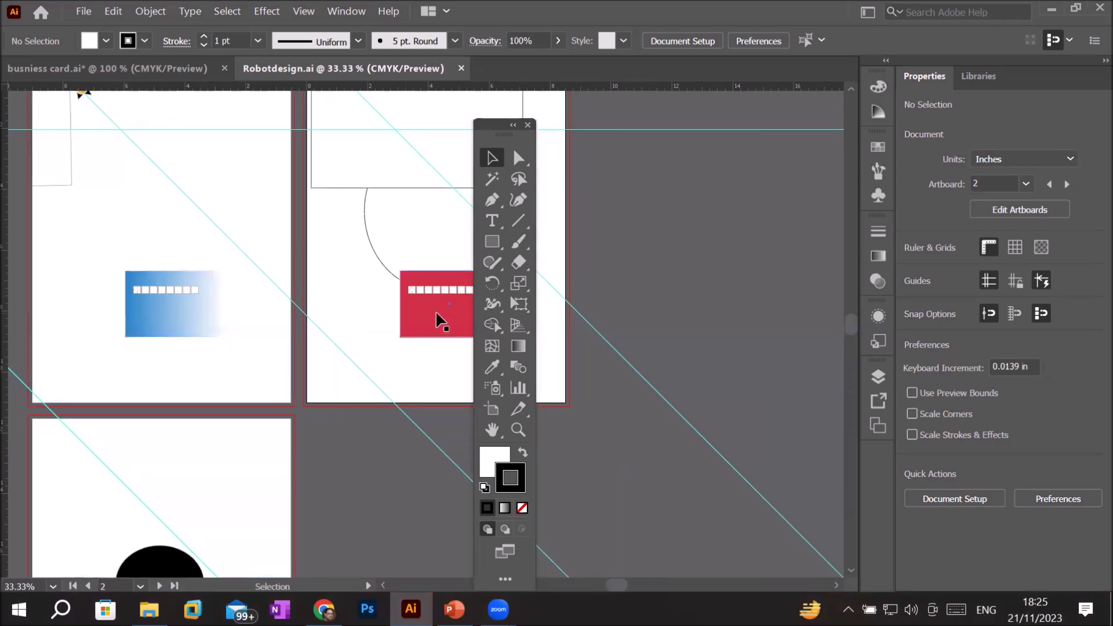
pyautogui.scroll(3, 437, 318)
pyautogui.moveTo(437, 303); pyautogui.dragTo(318, 497)
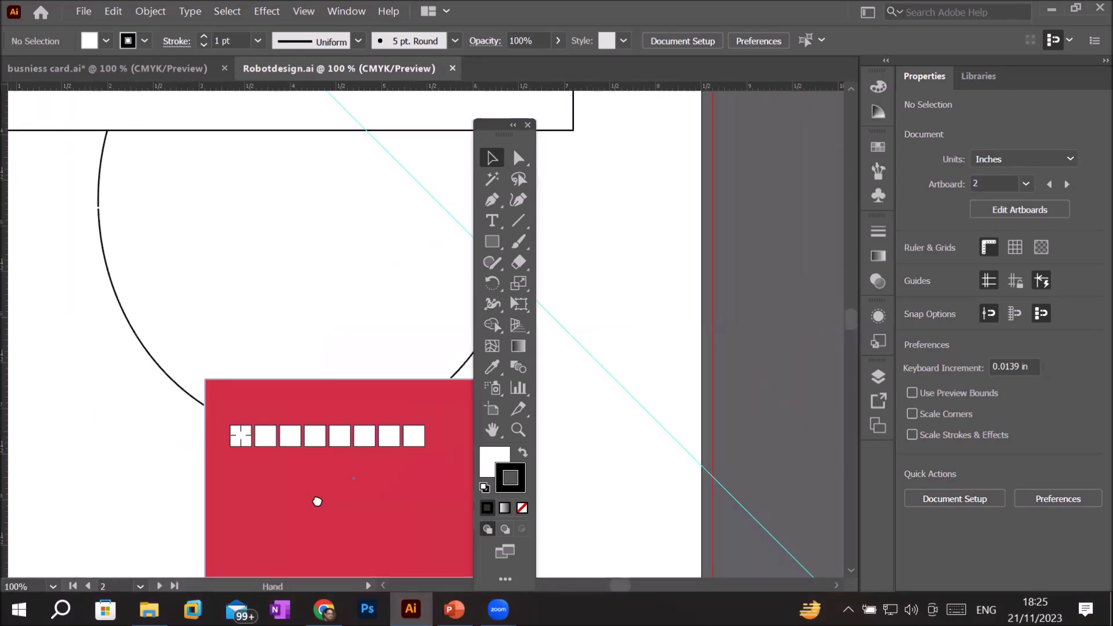
pyautogui.moveTo(288, 342); pyautogui.dragTo(231, 435)
pyautogui.moveTo(20, 173); pyautogui.dragTo(232, 256)
pyautogui.moveTo(141, 264); pyautogui.dragTo(327, 264)
pyautogui.moveTo(253, 266); pyautogui.dragTo(340, 273)
pyautogui.moveTo(117, 311); pyautogui.dragTo(251, 311)
pyautogui.moveTo(23, 406); pyautogui.dragTo(247, 331)
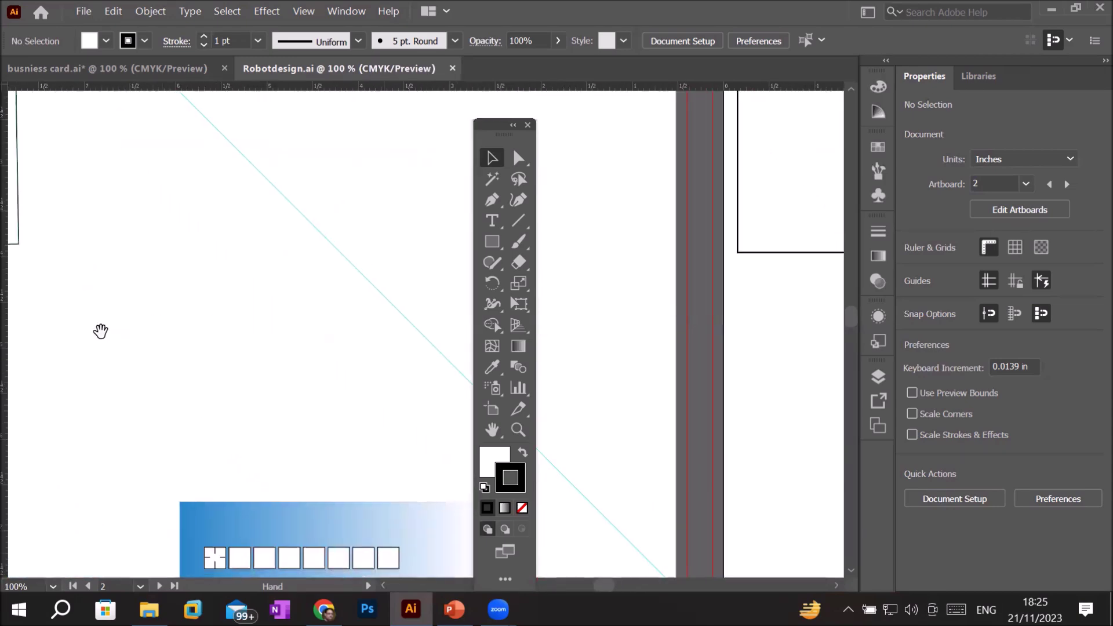
pyautogui.moveTo(55, 470); pyautogui.dragTo(169, 303)
pyautogui.moveTo(183, 385); pyautogui.dragTo(204, 280)
pyautogui.moveTo(323, 350)
pyautogui.mouseDown()
pyautogui.moveTo(181, 298)
pyautogui.moveTo(292, 288)
pyautogui.moveTo(151, 297)
pyautogui.moveTo(218, 385)
pyautogui.mouseUp()
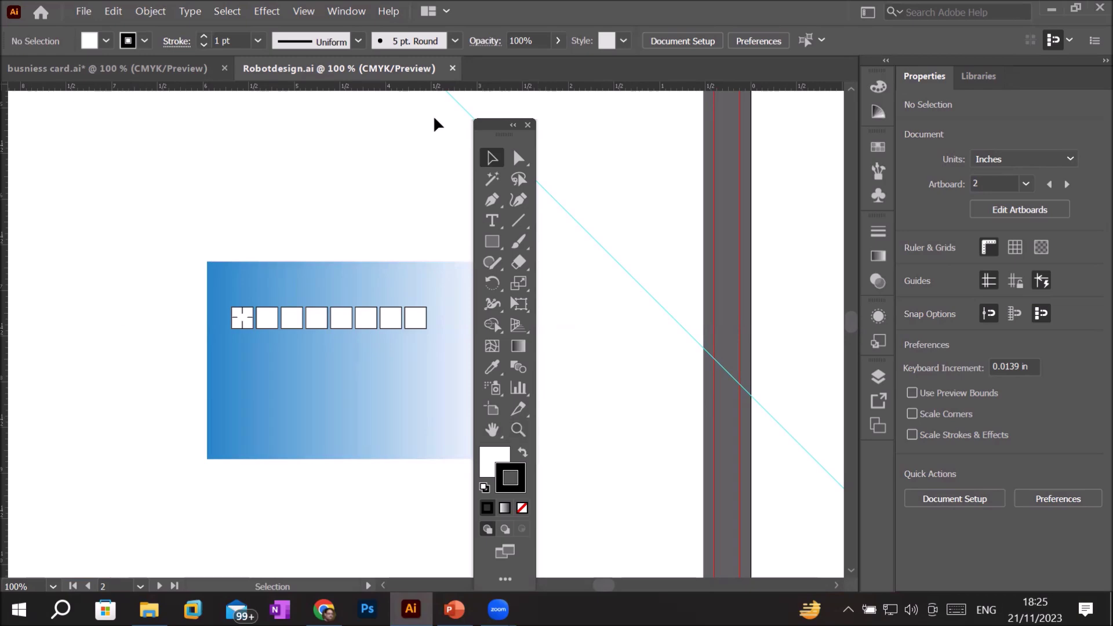
pyautogui.click(318, 23)
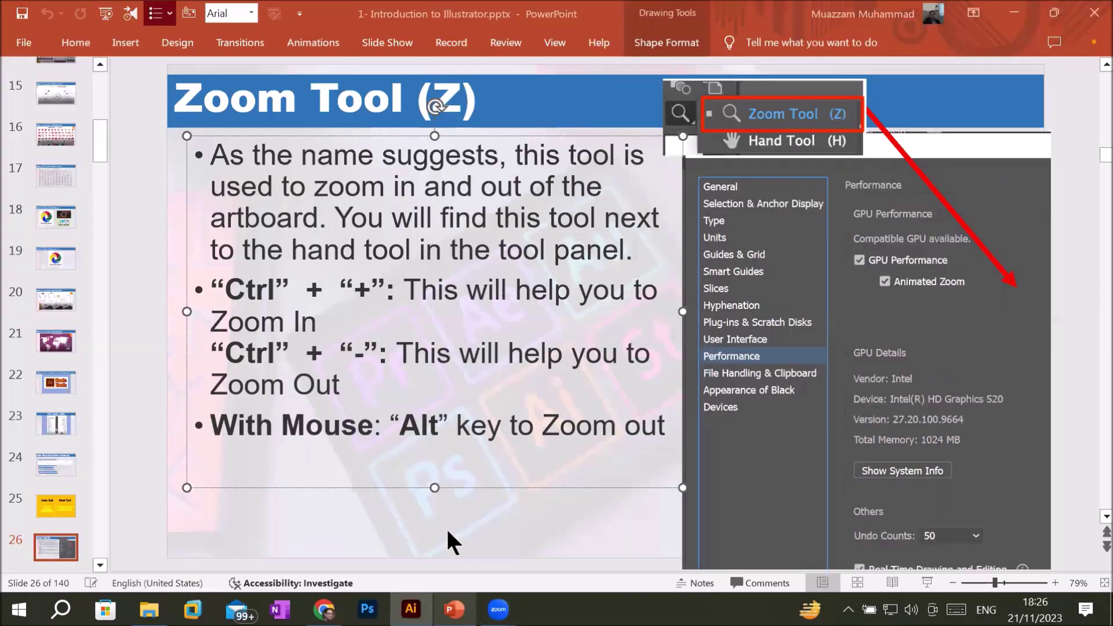
# Step: Highlight View >> Zoom In or Out and Window >> Navigator on PowerPoint's zoom slide, then return to Illustrator
pyautogui.click(1096, 510)
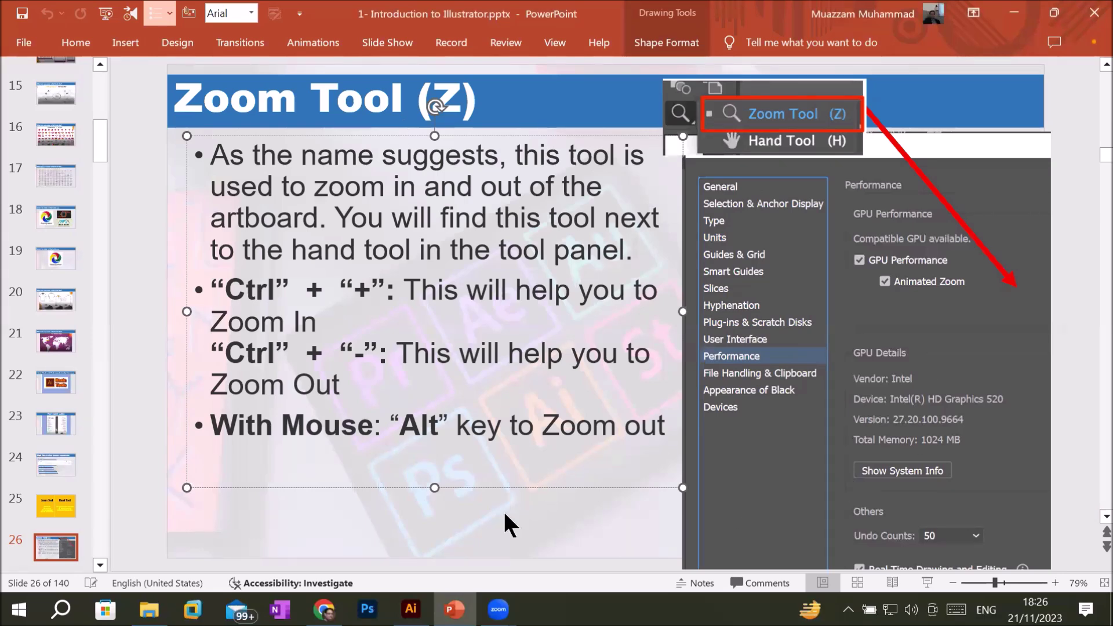
pyautogui.click(476, 531)
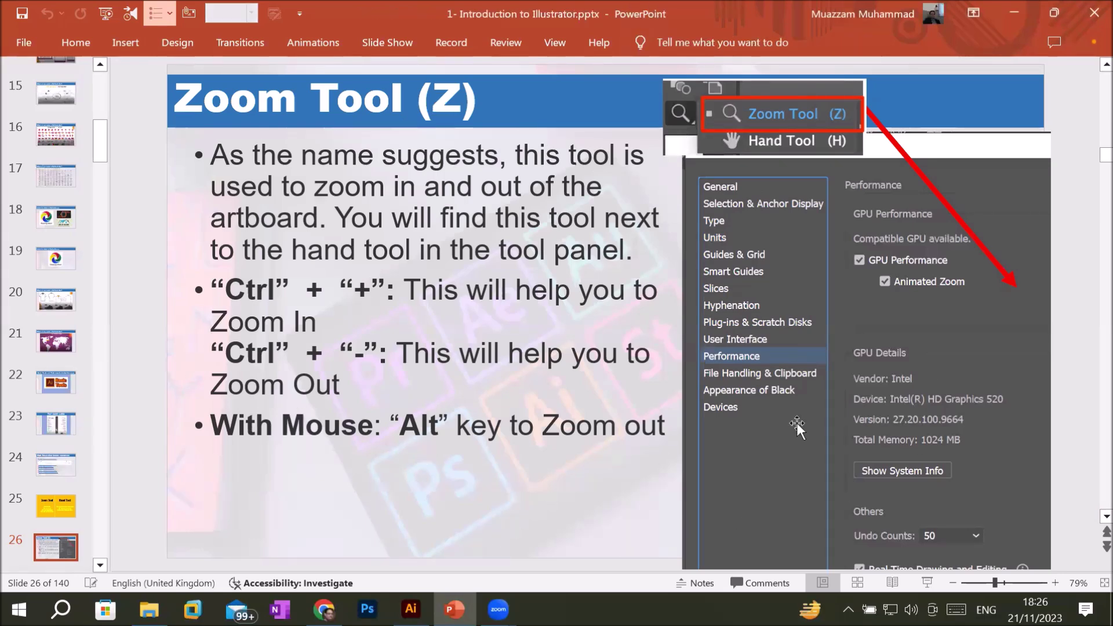
pyautogui.click(1090, 516)
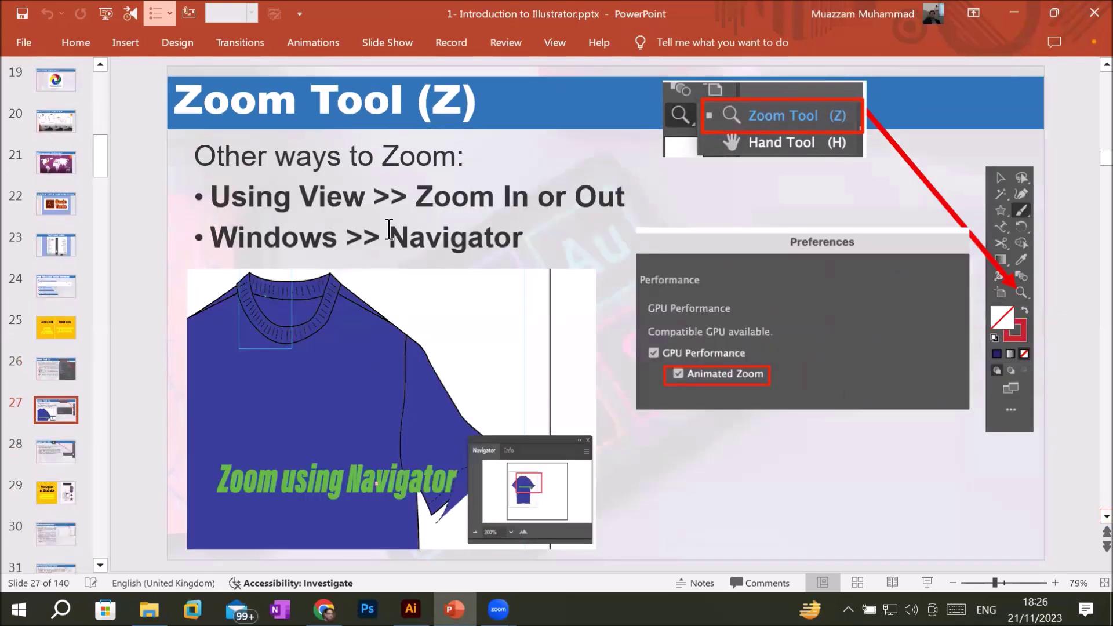
pyautogui.moveTo(298, 193); pyautogui.dragTo(656, 186)
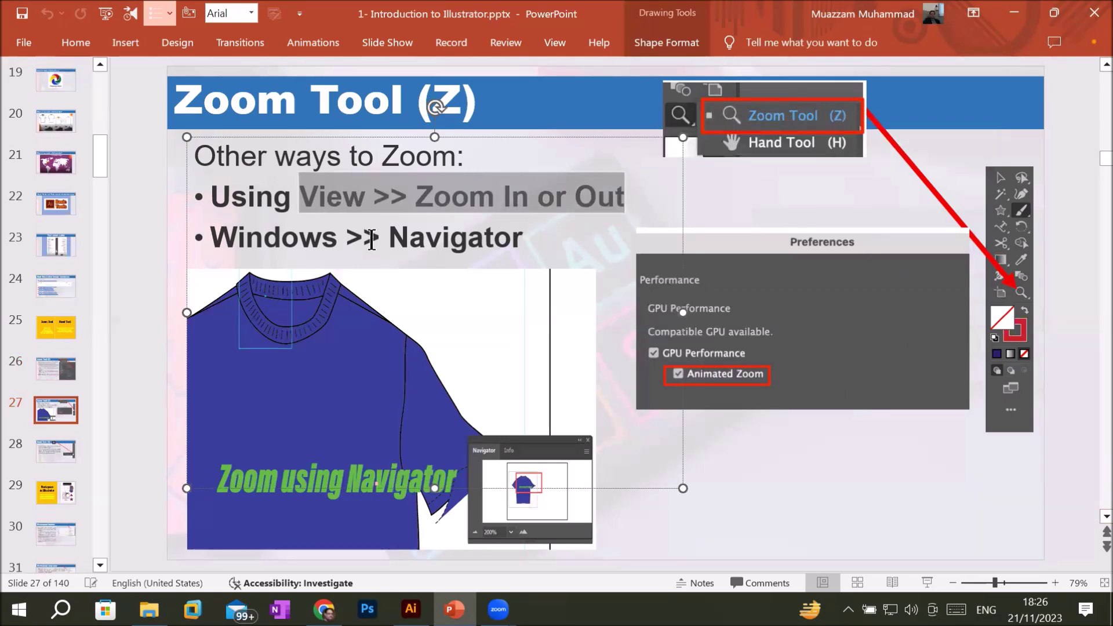
pyautogui.moveTo(212, 235); pyautogui.dragTo(493, 234)
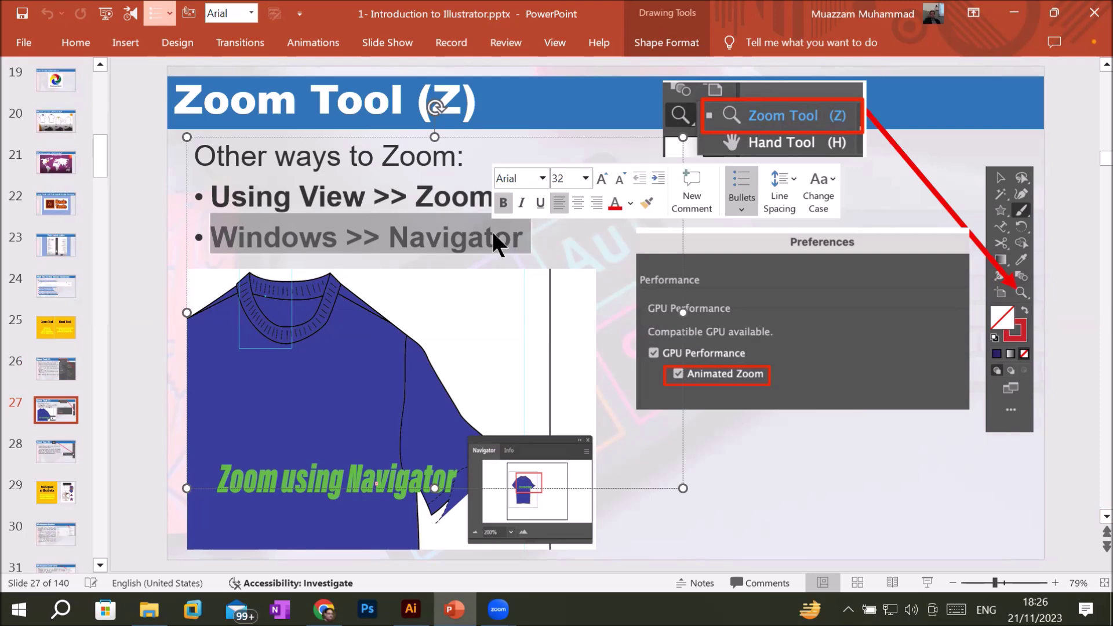
pyautogui.click(411, 609)
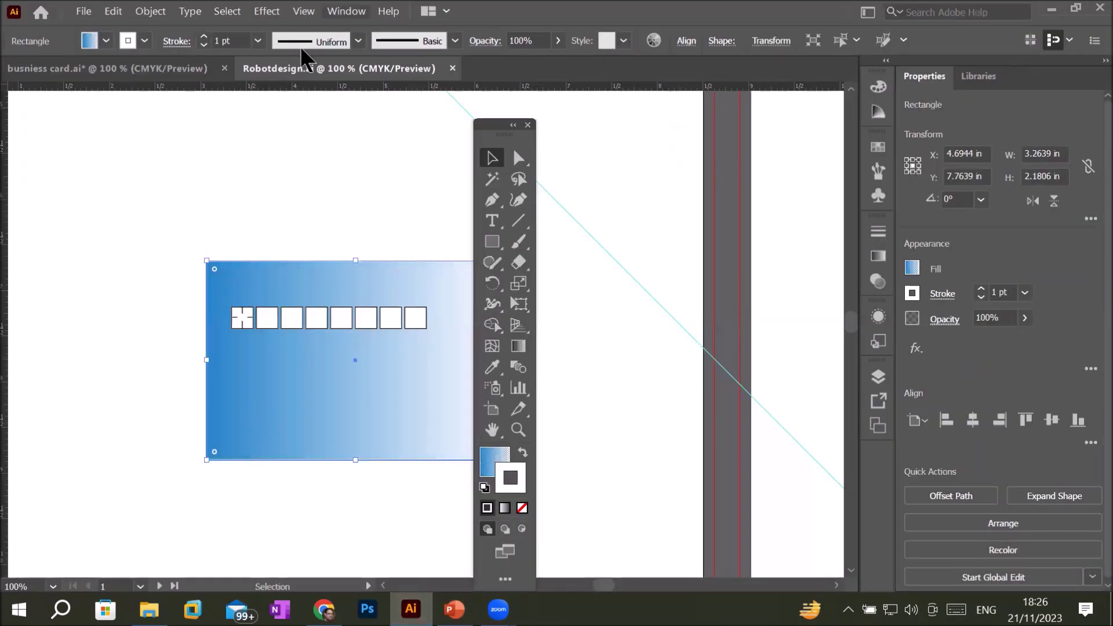
# Step: Open the Navigator panel from the Window menu and move it to the canvas's top-left
pyautogui.hotkey('alt', 'w')
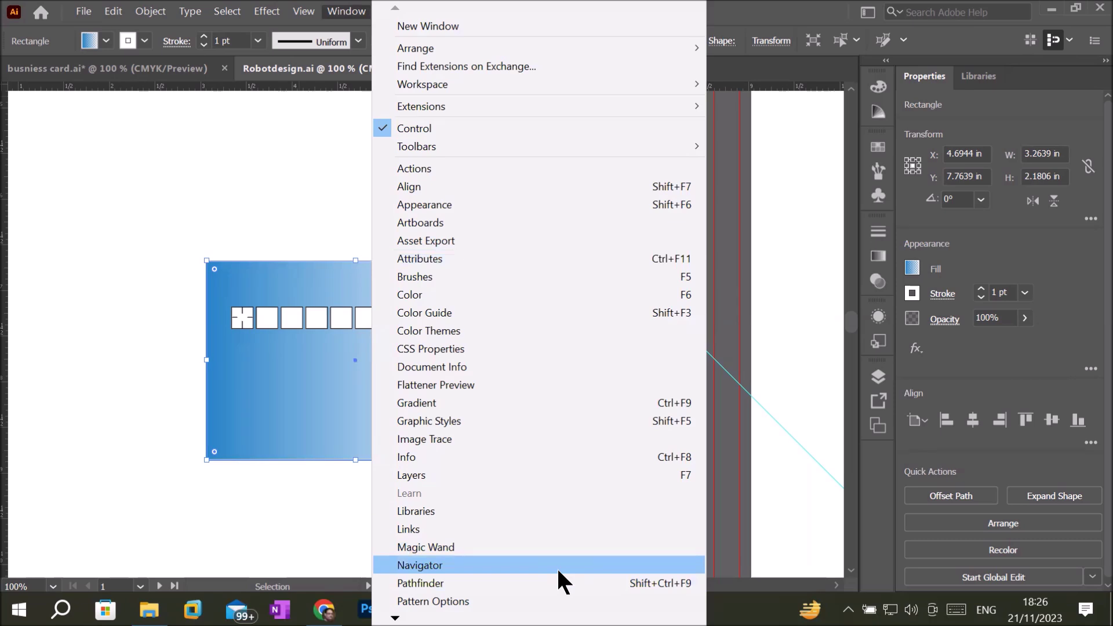
pyautogui.click(438, 567)
pyautogui.moveTo(166, 321); pyautogui.dragTo(137, 127)
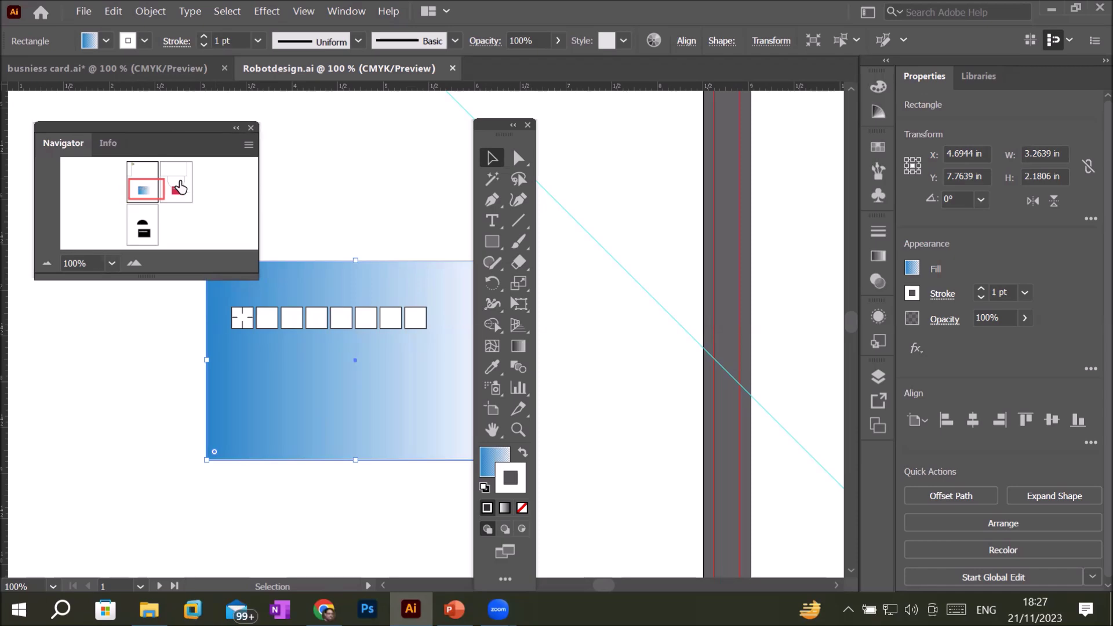
# Step: Jump between the red rectangle and black robot artboards via Navigator thumbnails, panning over the red rectangle
pyautogui.click(180, 187)
pyautogui.click(140, 225)
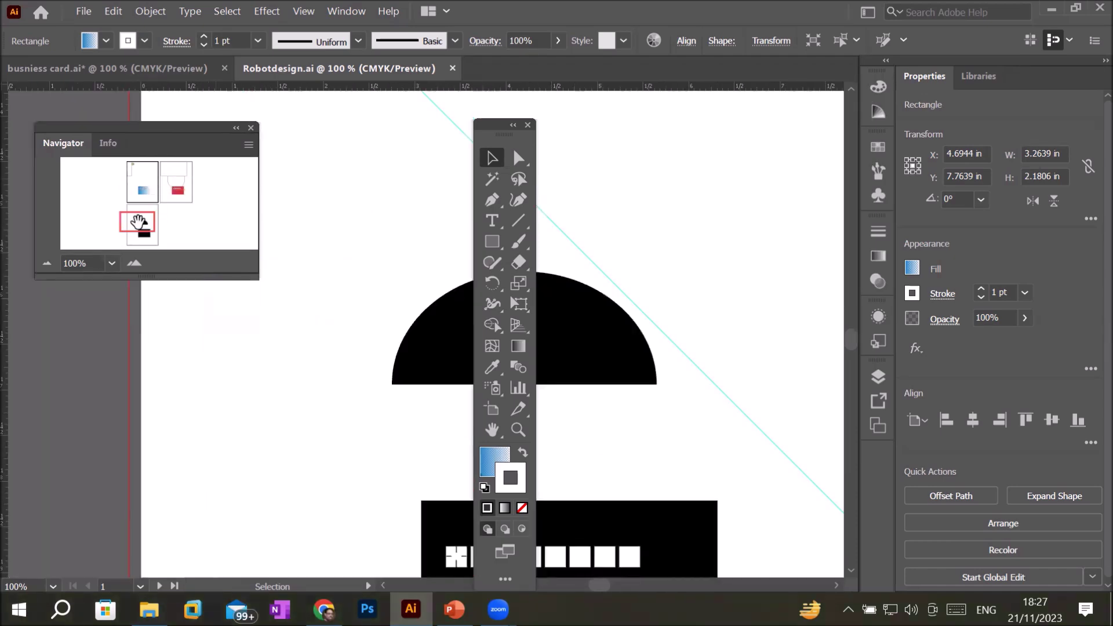
pyautogui.click(145, 192)
pyautogui.click(180, 182)
pyautogui.moveTo(180, 183); pyautogui.dragTo(181, 194)
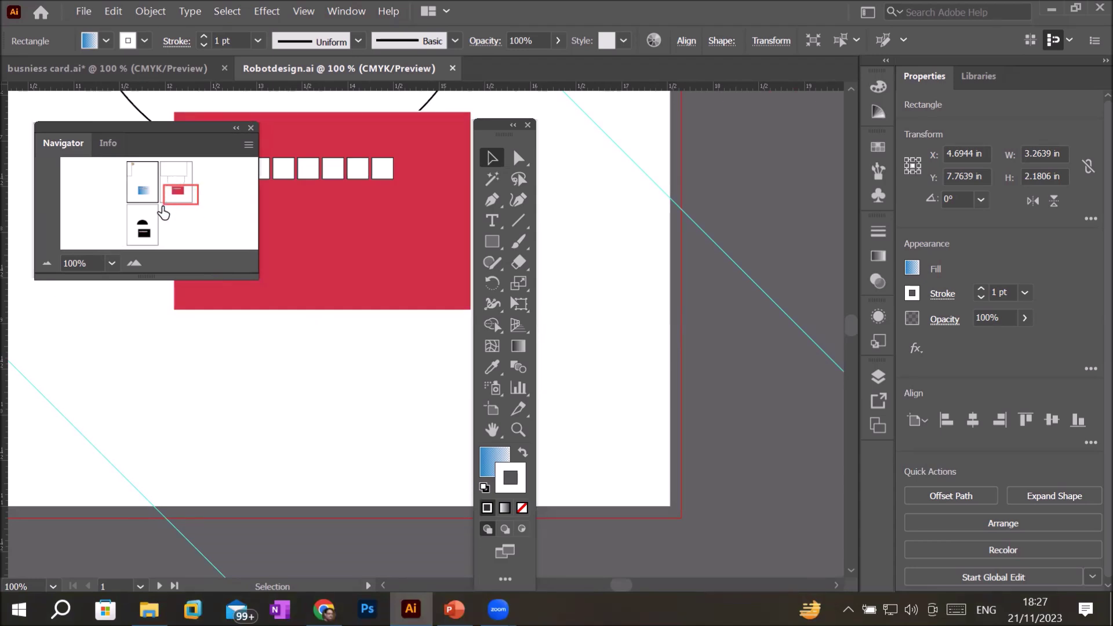
# Step: Zoom in through 200% to 300% and pan onto the row of white boxes
pyautogui.click(135, 264)
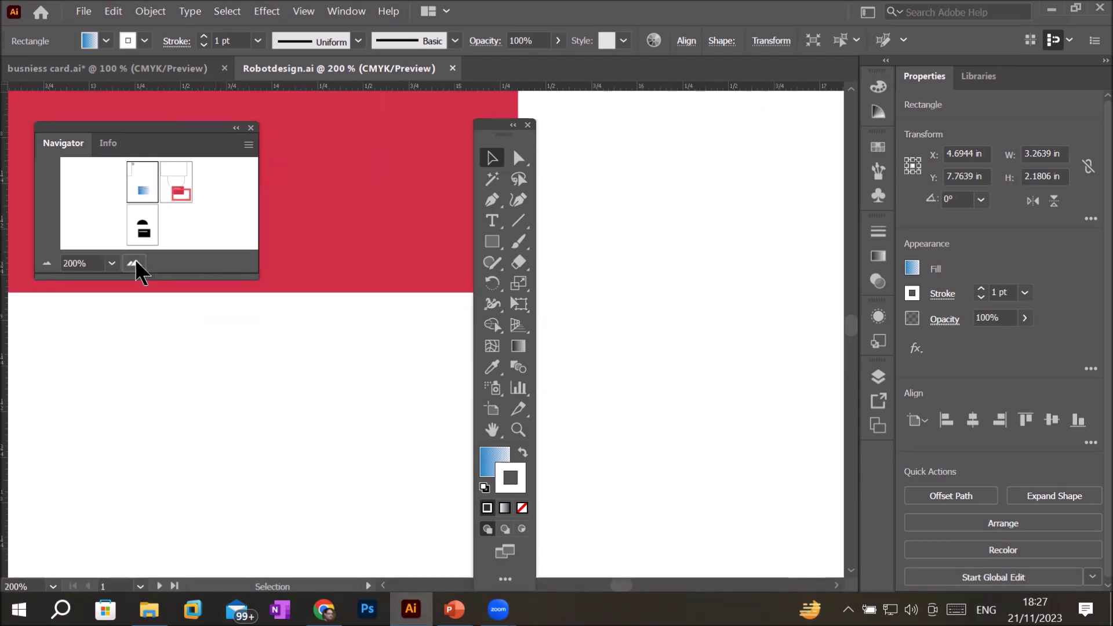
pyautogui.click(134, 264)
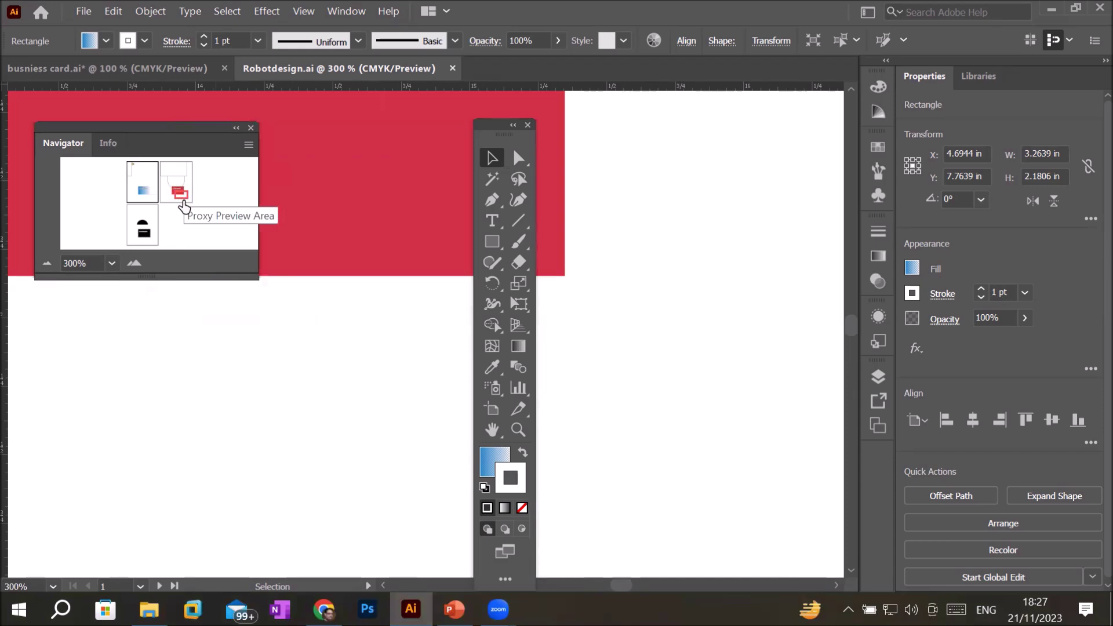
pyautogui.moveTo(184, 206)
pyautogui.mouseDown()
pyautogui.moveTo(177, 191)
pyautogui.moveTo(143, 192)
pyautogui.moveTo(143, 230)
pyautogui.mouseUp()
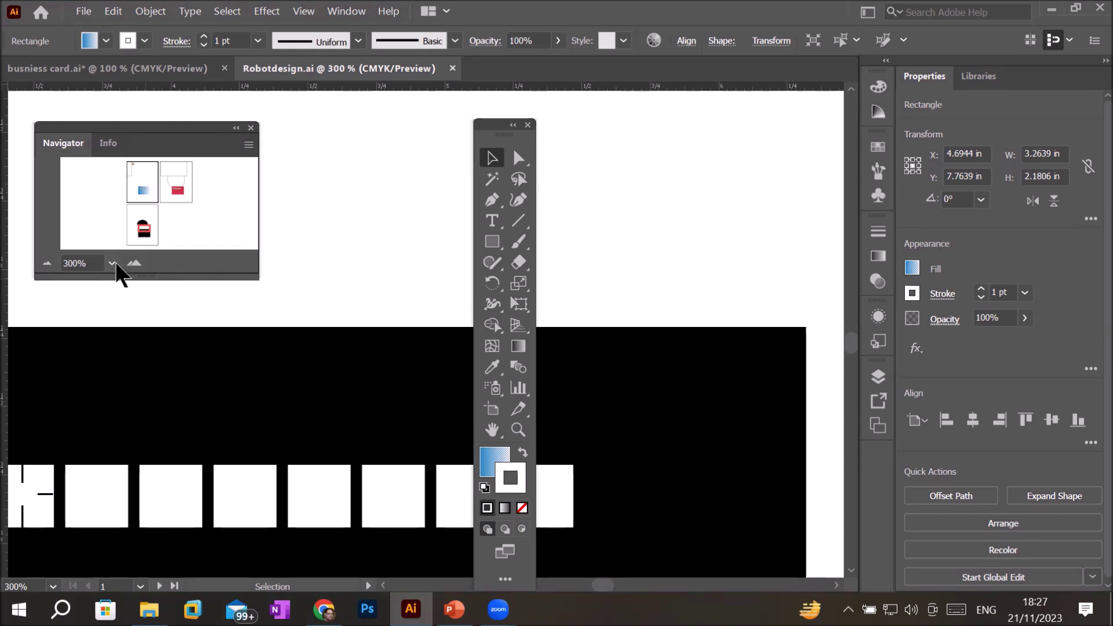
# Step: Zoom out through 200% to 66.67%, then pick 100% from the Navigator's preset zoom levels
pyautogui.click(47, 265)
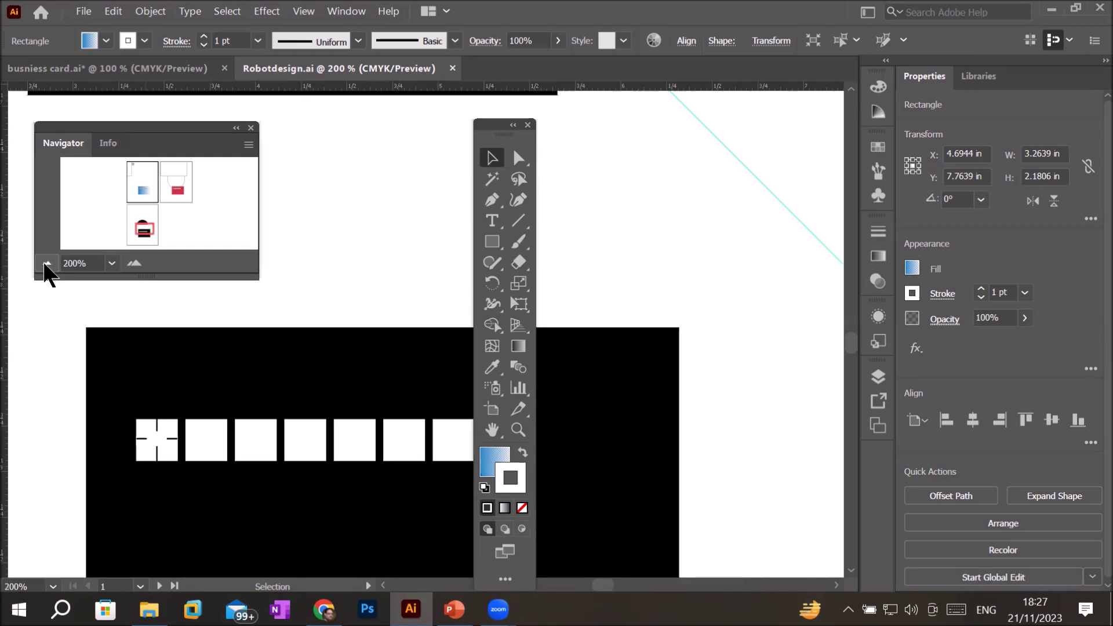
pyautogui.click(47, 265)
pyautogui.click(47, 265)
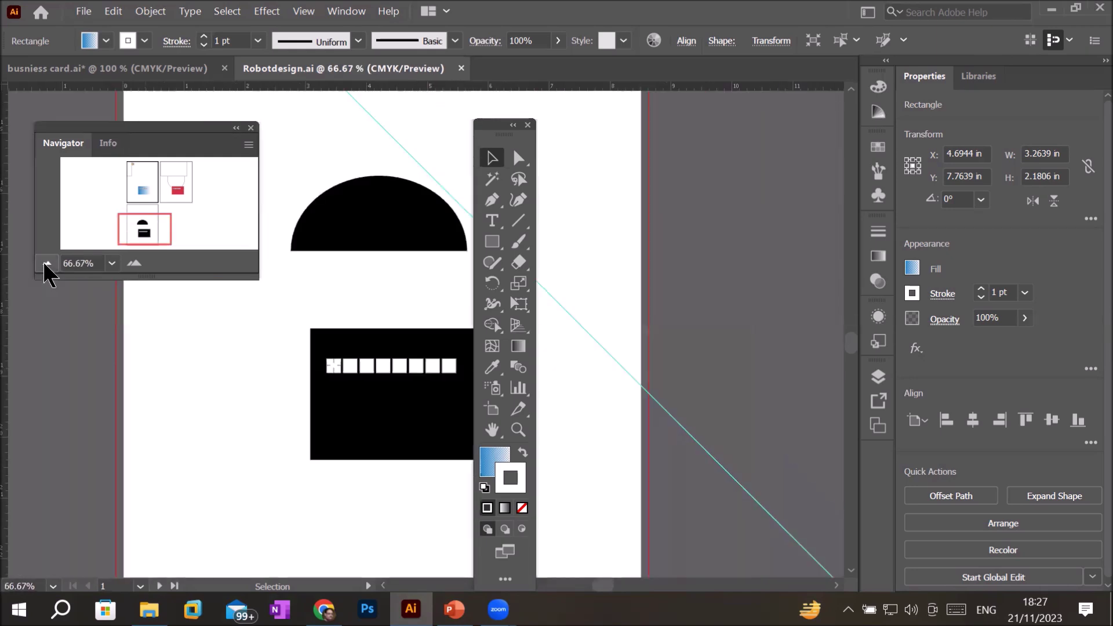
pyautogui.click(111, 264)
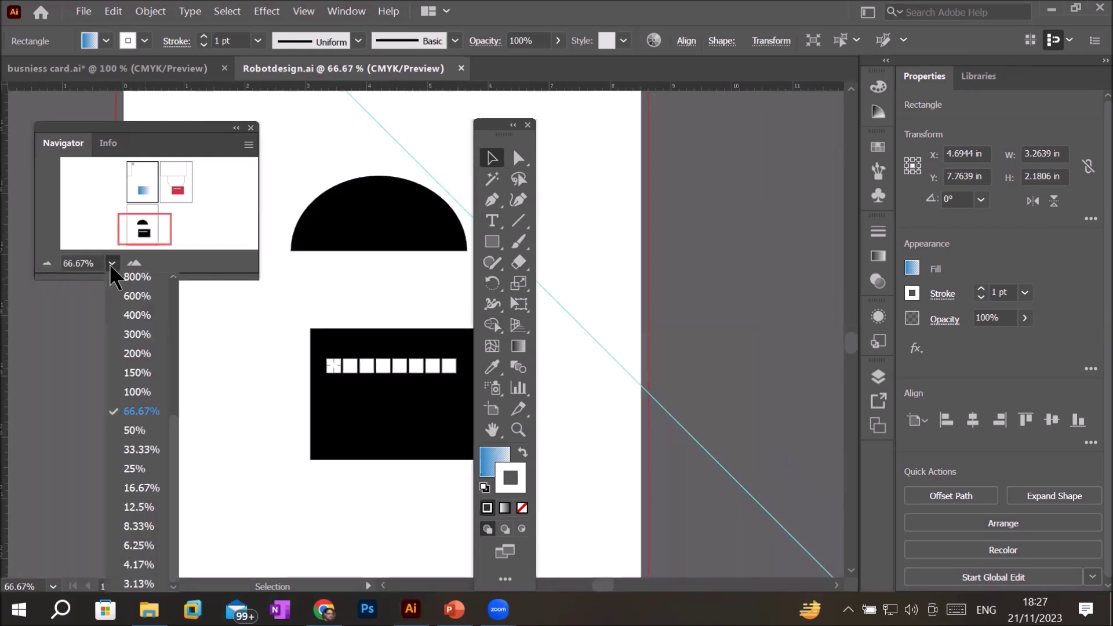
pyautogui.click(112, 268)
# Step: Step the Navigator zoom to 150%, back out to 66.67%, then in to 200%
pyautogui.click(135, 264)
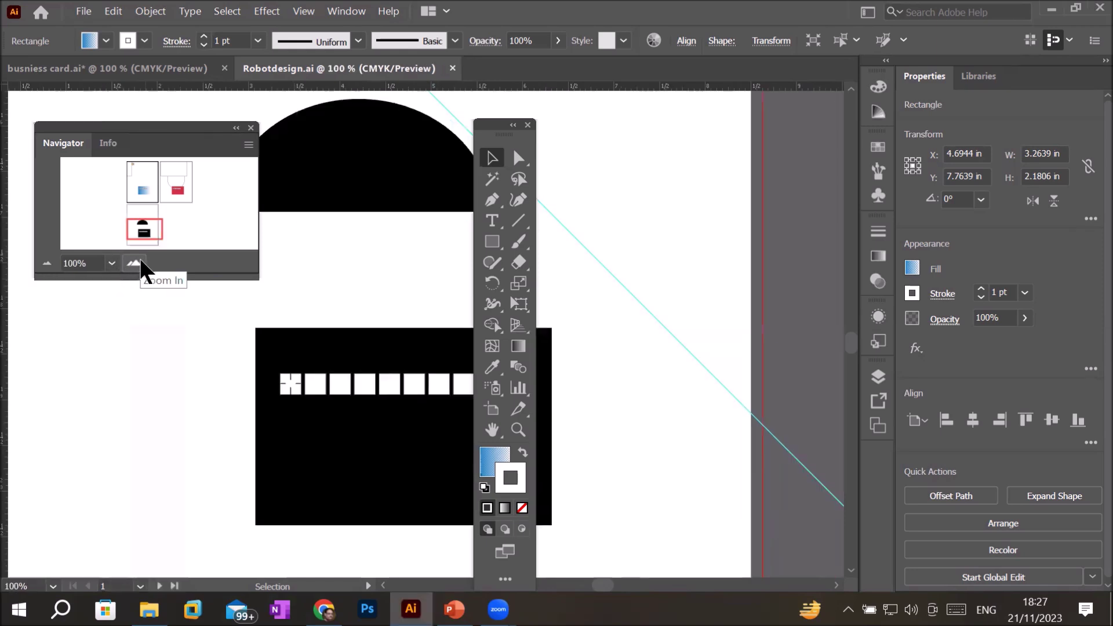
pyautogui.click(45, 268)
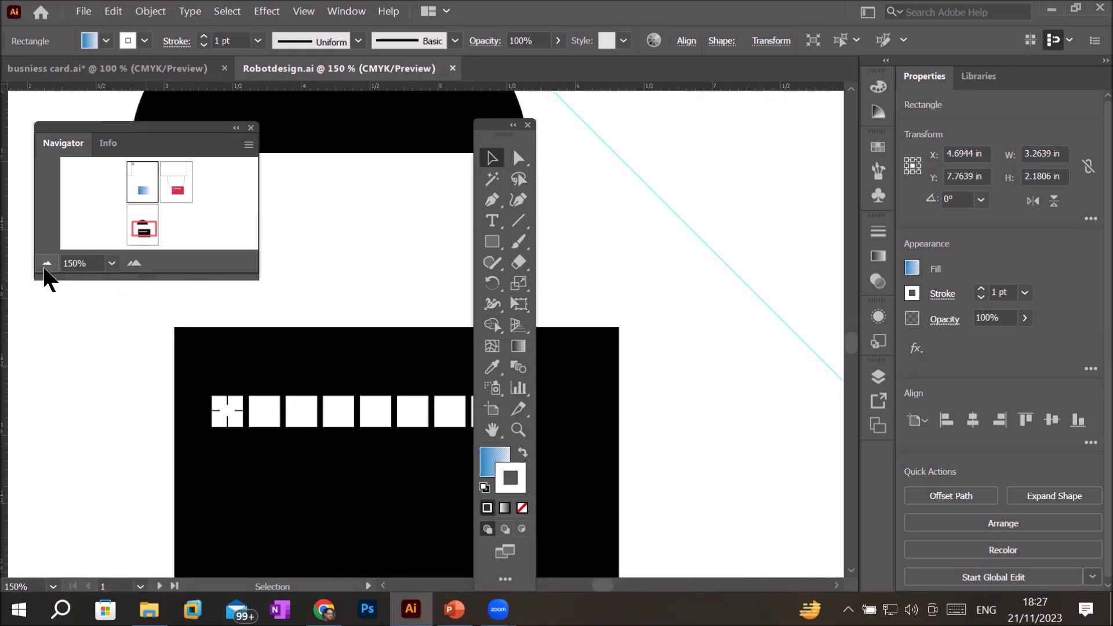
pyautogui.click(47, 264)
pyautogui.click(135, 263)
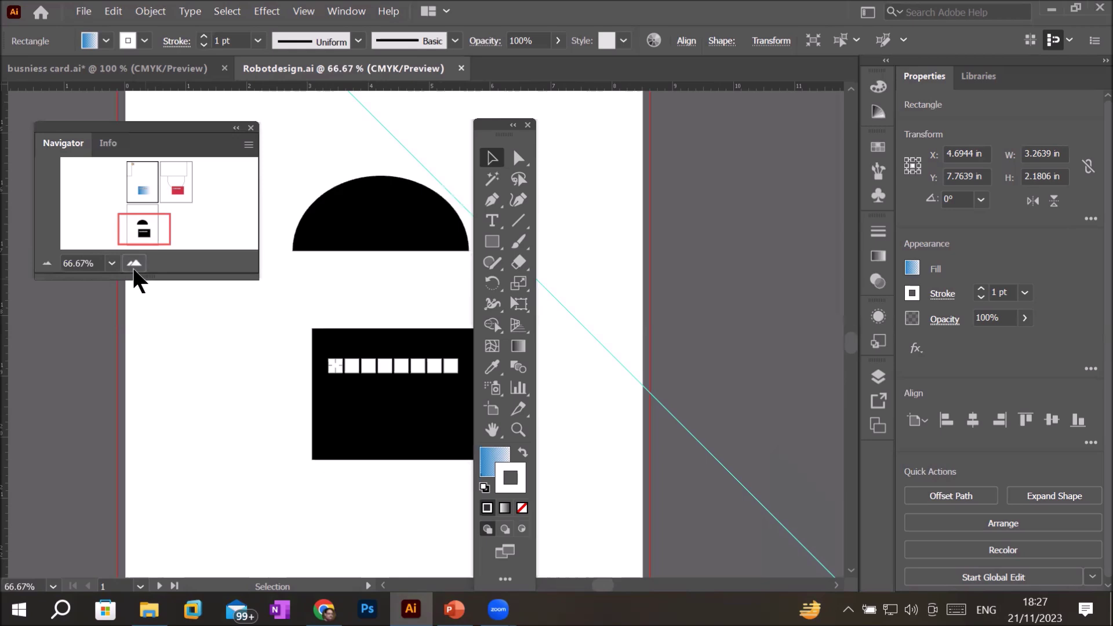
pyautogui.click(134, 264)
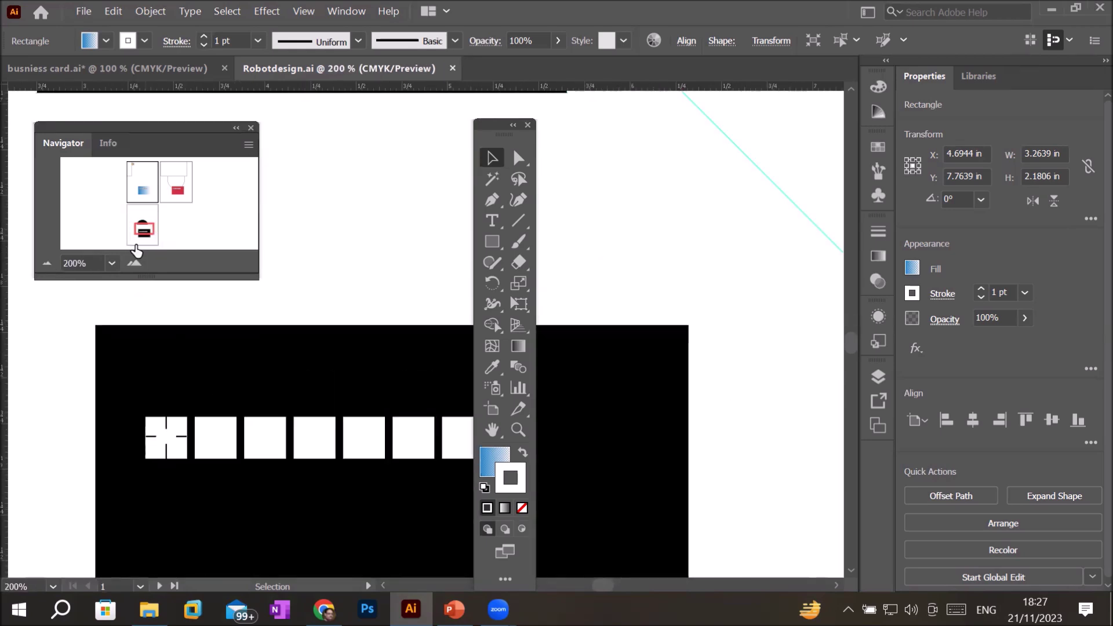
# Step: Pan the view box over the red card, then the blue gradient card, and zoom to 300%
pyautogui.moveTo(138, 227)
pyautogui.mouseDown()
pyautogui.moveTo(163, 208)
pyautogui.moveTo(155, 180)
pyautogui.moveTo(142, 194)
pyautogui.moveTo(178, 191)
pyautogui.mouseUp()
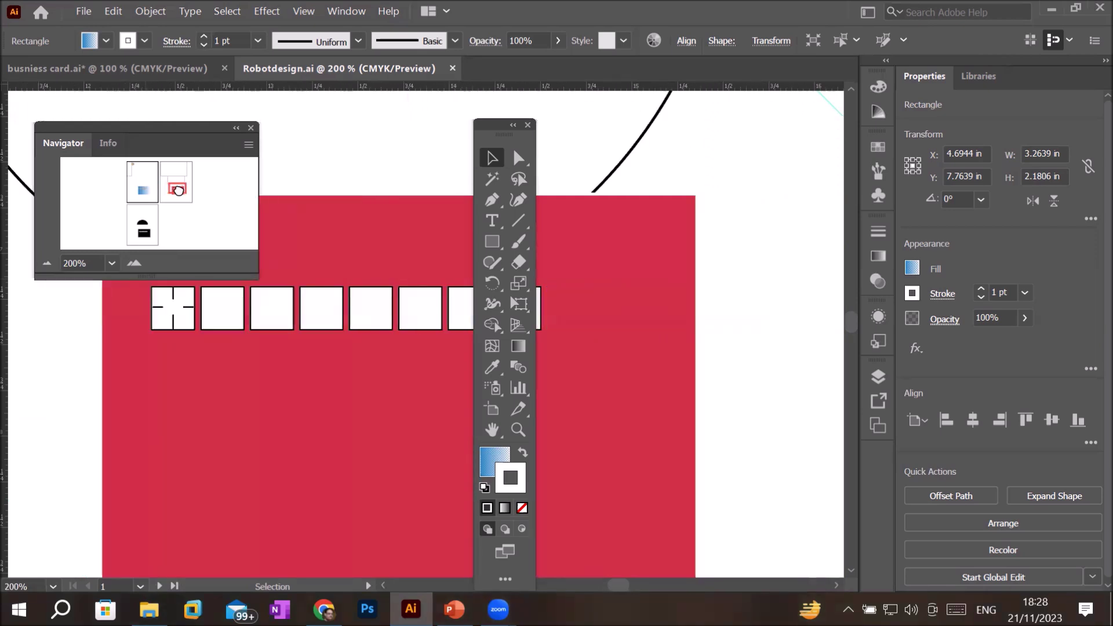
pyautogui.moveTo(178, 190)
pyautogui.mouseDown()
pyautogui.moveTo(178, 178)
pyautogui.moveTo(184, 193)
pyautogui.moveTo(146, 192)
pyautogui.mouseUp()
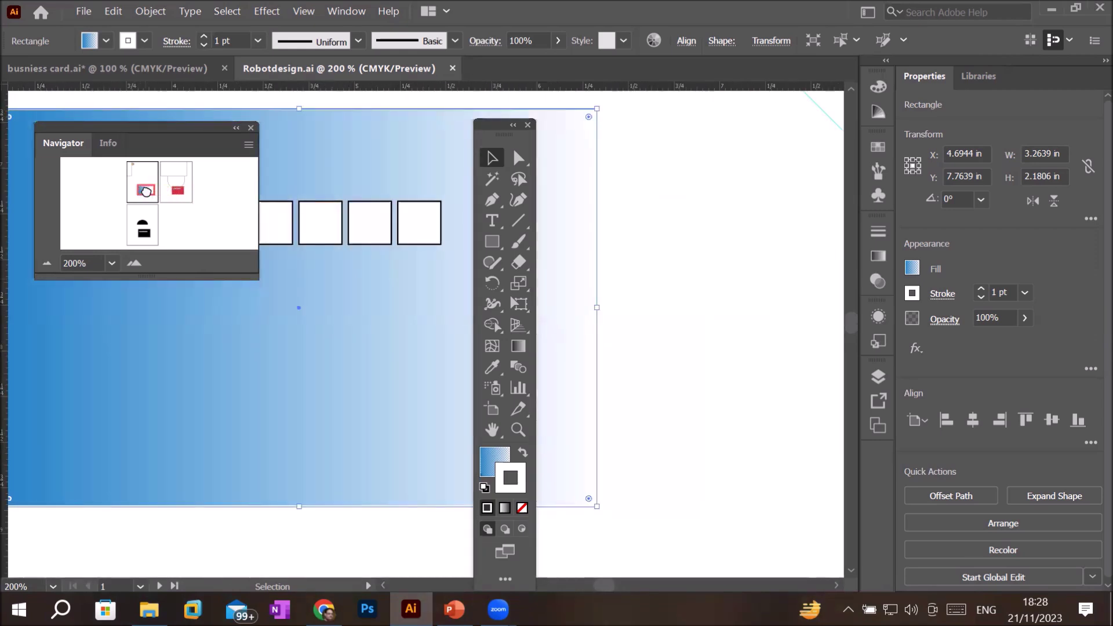
pyautogui.click(134, 264)
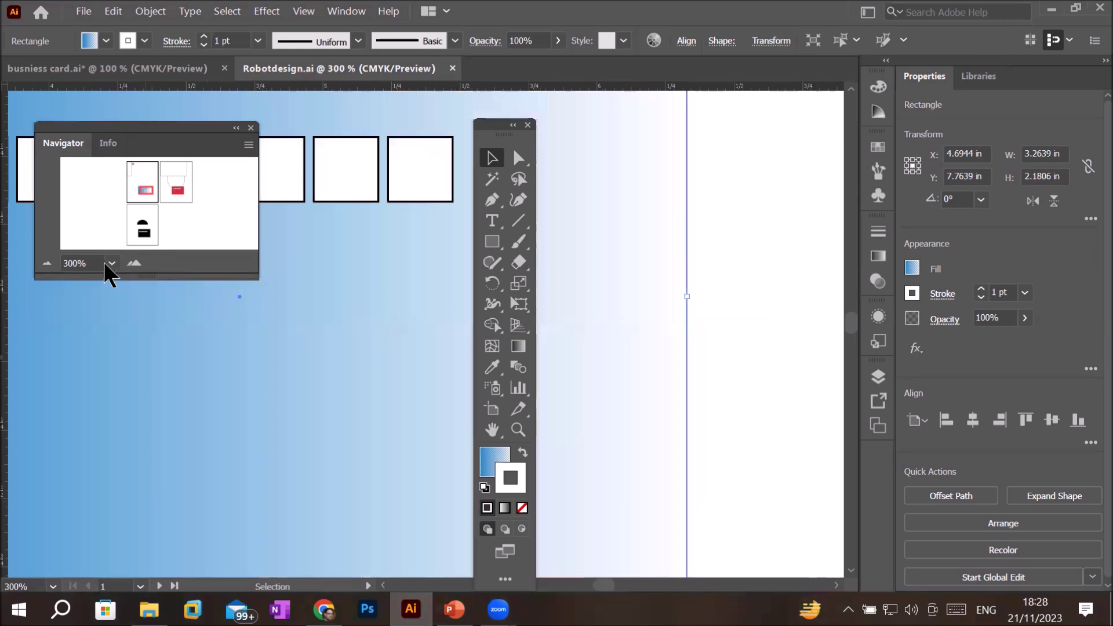
# Step: Magnify the gradient card to 600% from the Navigator's preset list, then close the Navigator
pyautogui.click(112, 265)
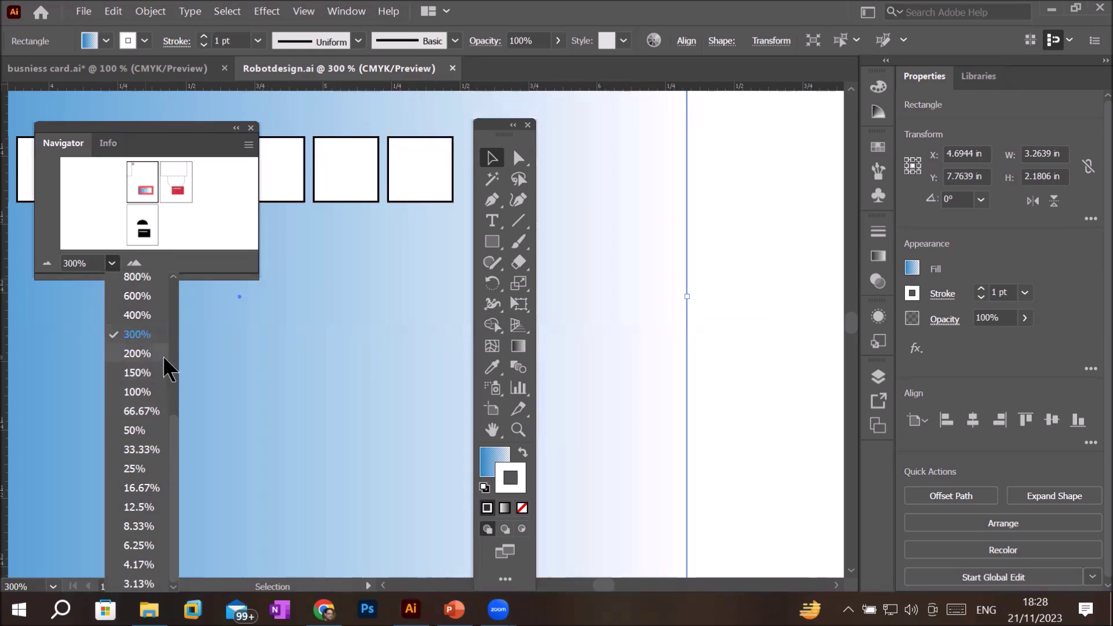
pyautogui.click(181, 374)
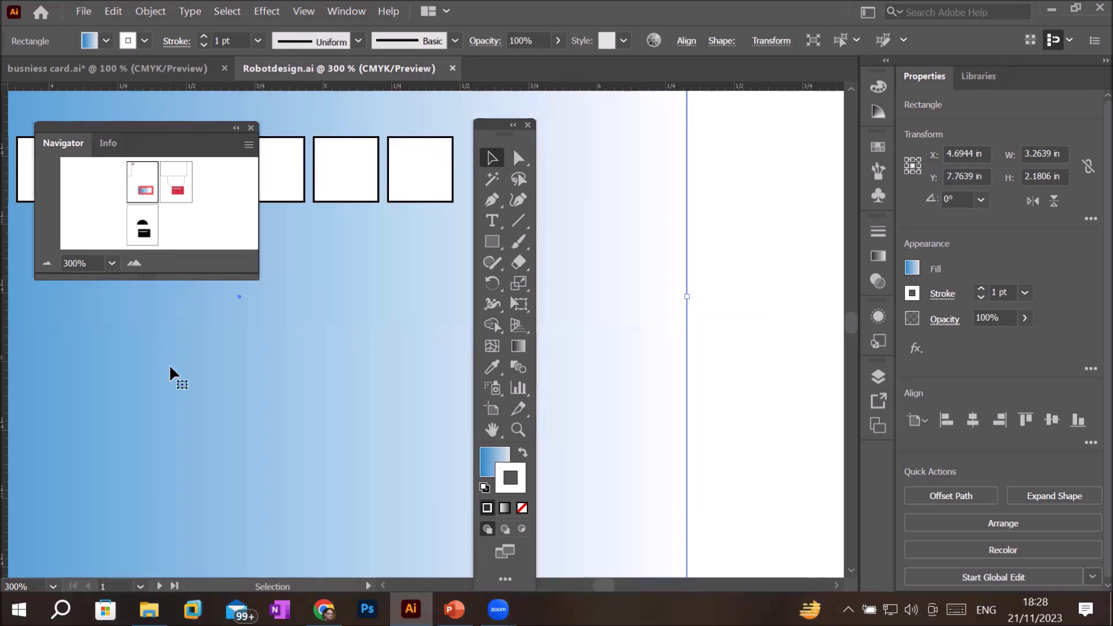
pyautogui.click(111, 264)
pyautogui.click(134, 294)
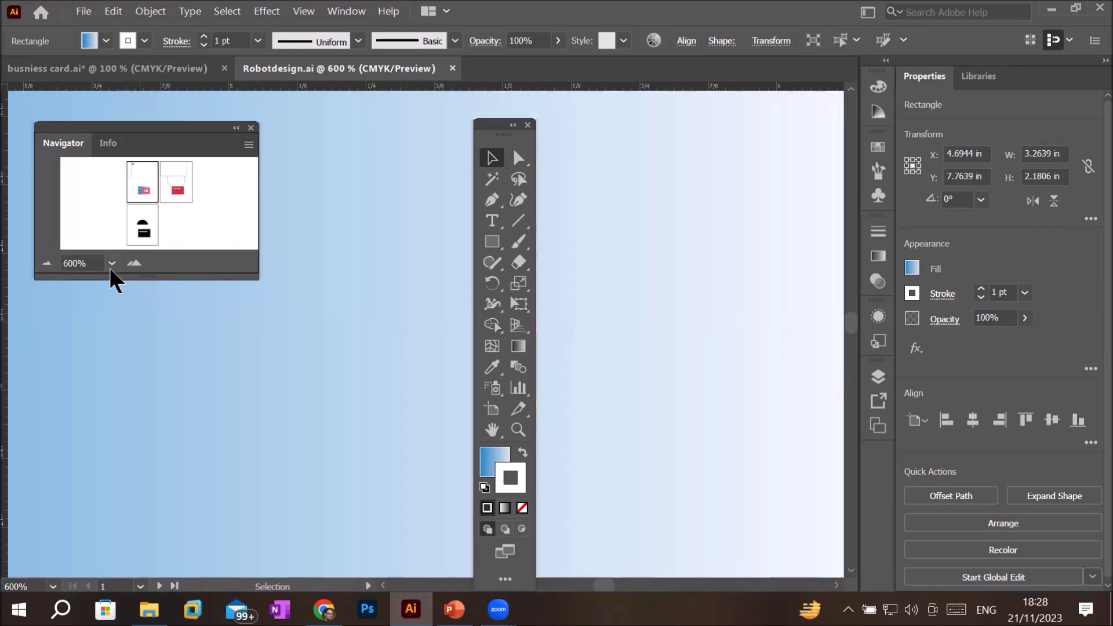
pyautogui.click(251, 128)
# Step: Zoom the gradient card back out to 100% and move the floating Tools panel off its edge
pyautogui.hotkey('ctrl', '-')
pyautogui.hotkey('ctrl', '-')
pyautogui.hotkey('ctrl', '-')
pyautogui.hotkey('ctrl', '-')
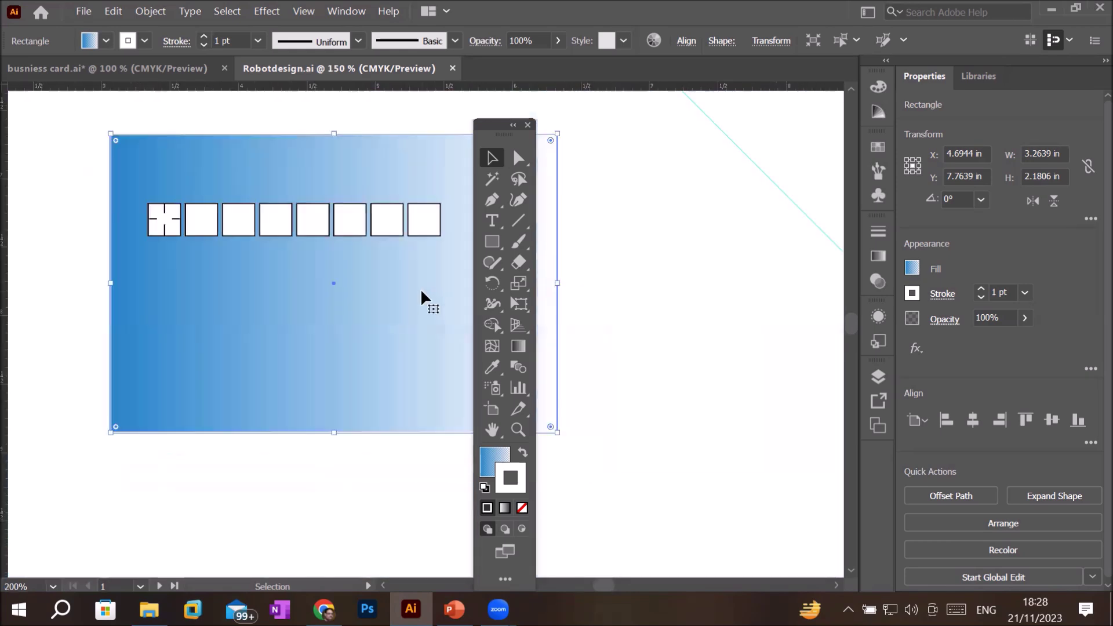
pyautogui.hotkey('ctrl', '-')
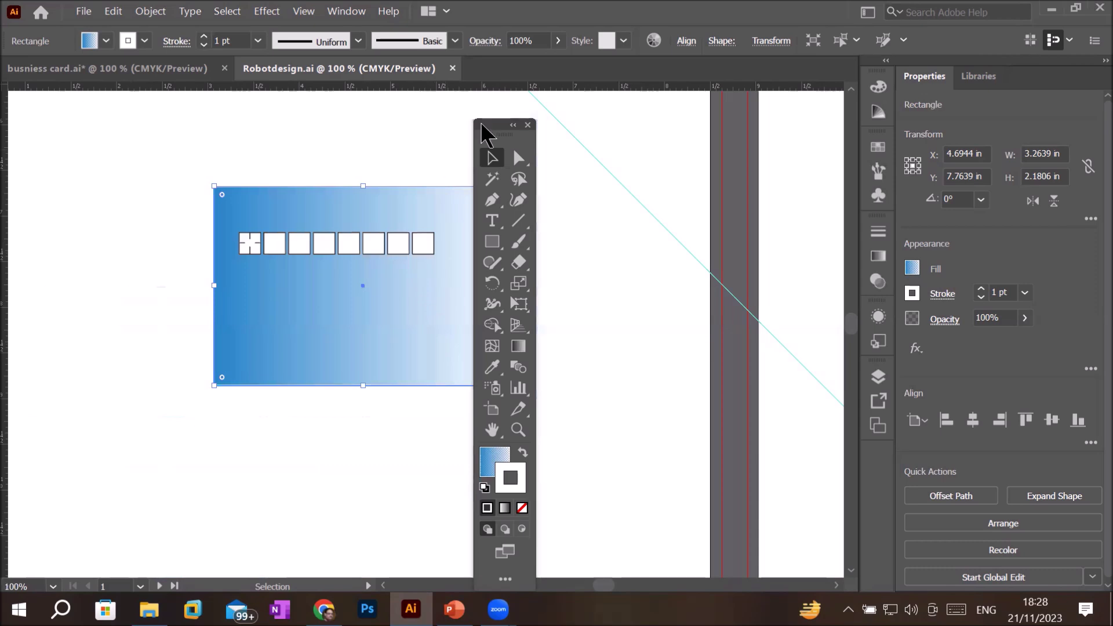
pyautogui.moveTo(481, 125); pyautogui.dragTo(462, 108)
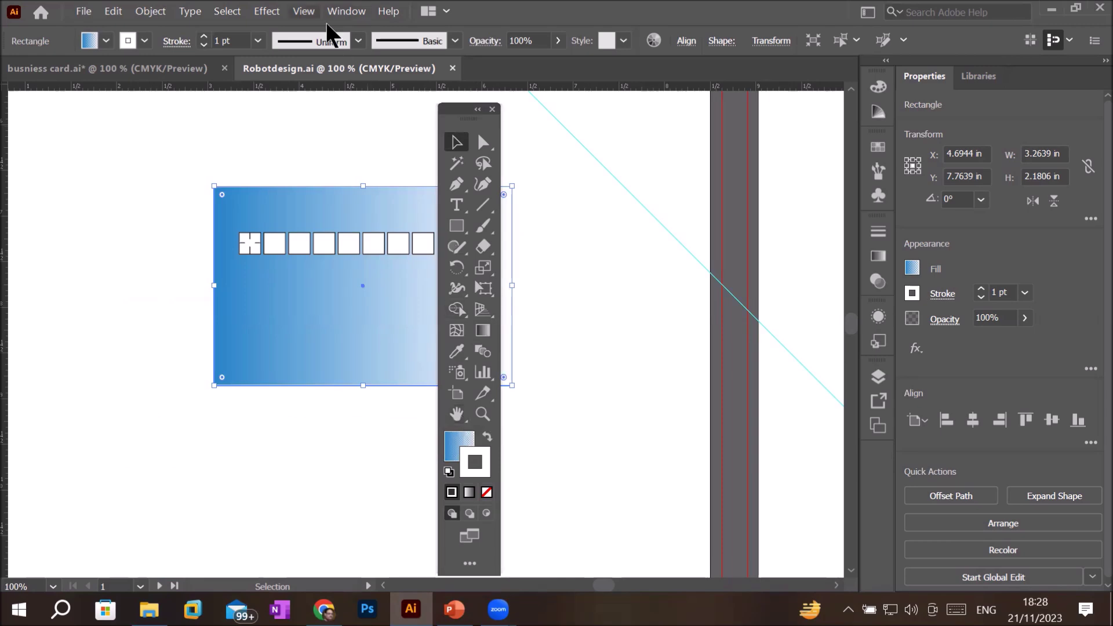
# Step: Open the View menu, then switch to the Window menu's list of panels
pyautogui.click(304, 11)
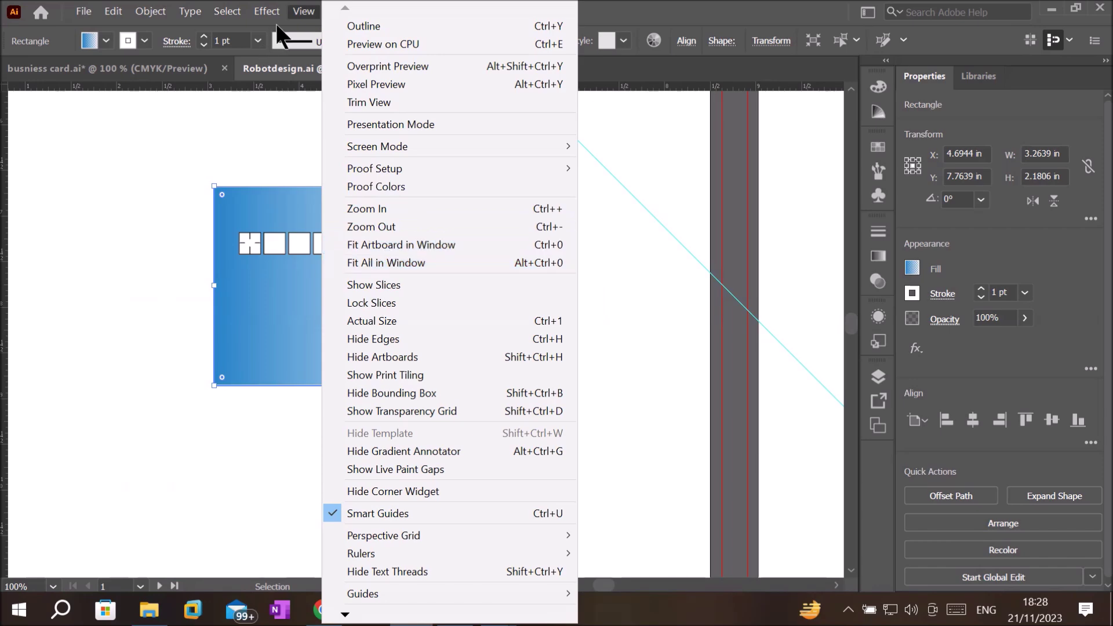
pyautogui.press('Down')
pyautogui.click(325, 11)
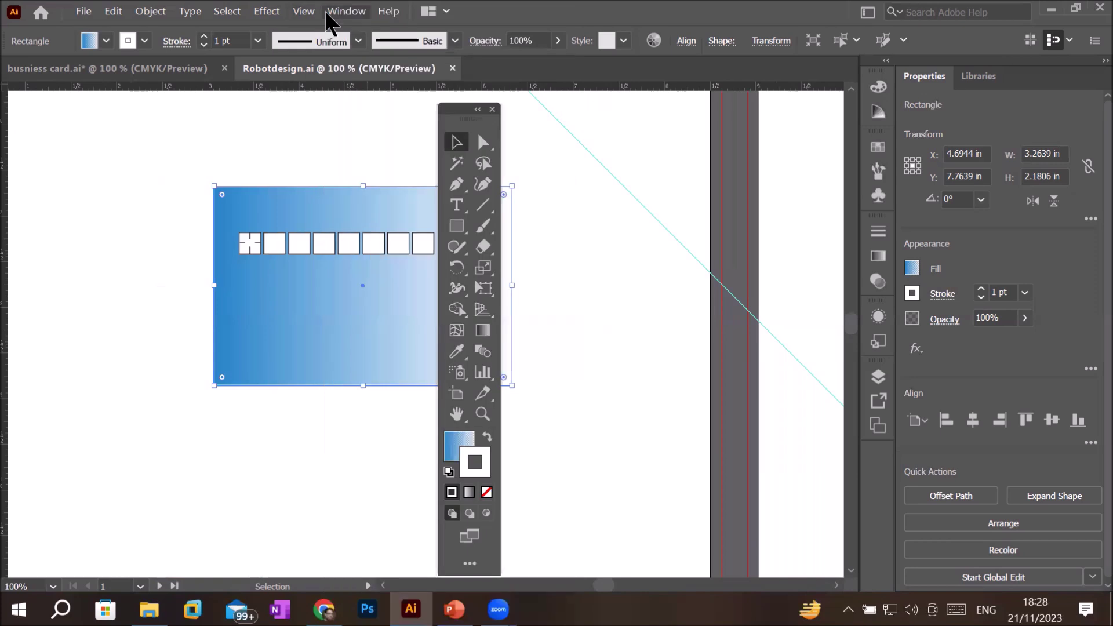
pyautogui.click(328, 14)
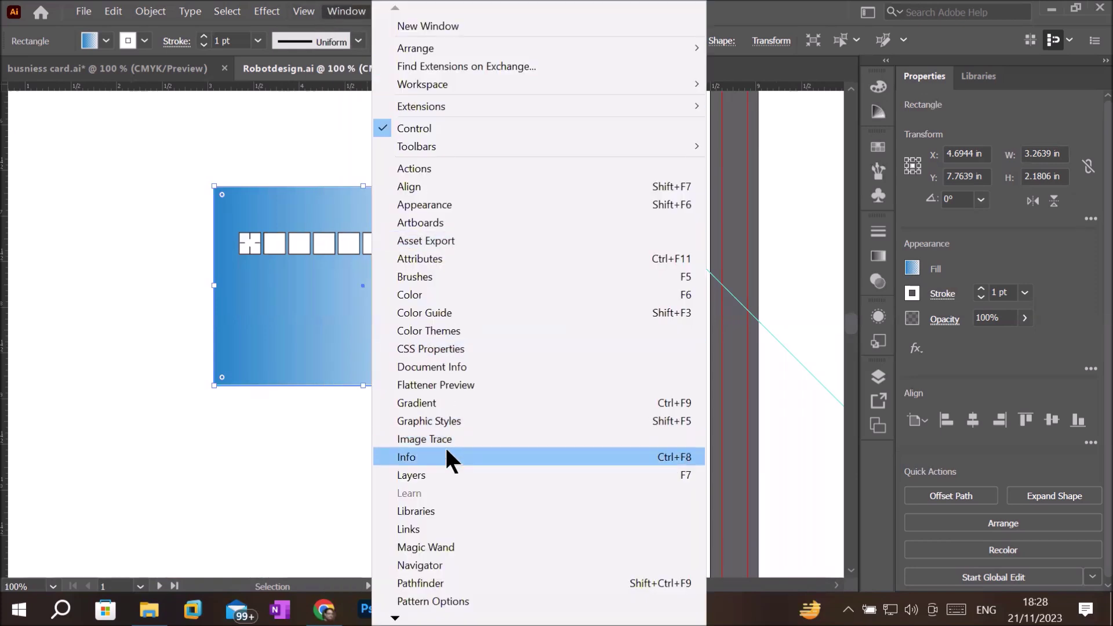
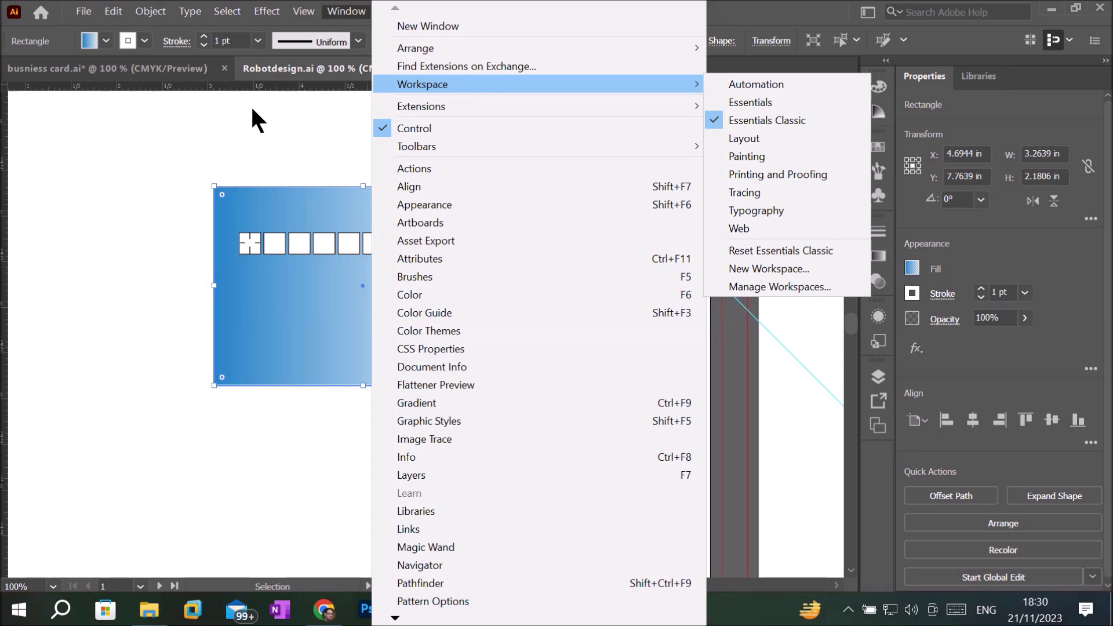
# Step: Deselect the gradient rectangle, move the floating Tools panel left, and open the Edit menu
pyautogui.click(259, 124)
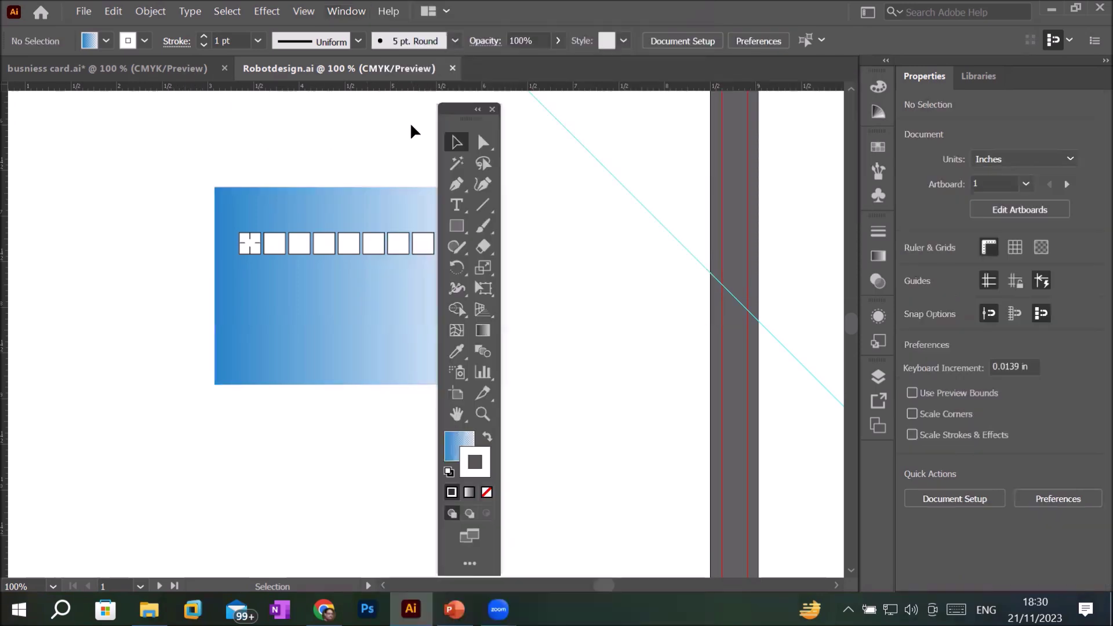
pyautogui.moveTo(460, 110); pyautogui.dragTo(132, 131)
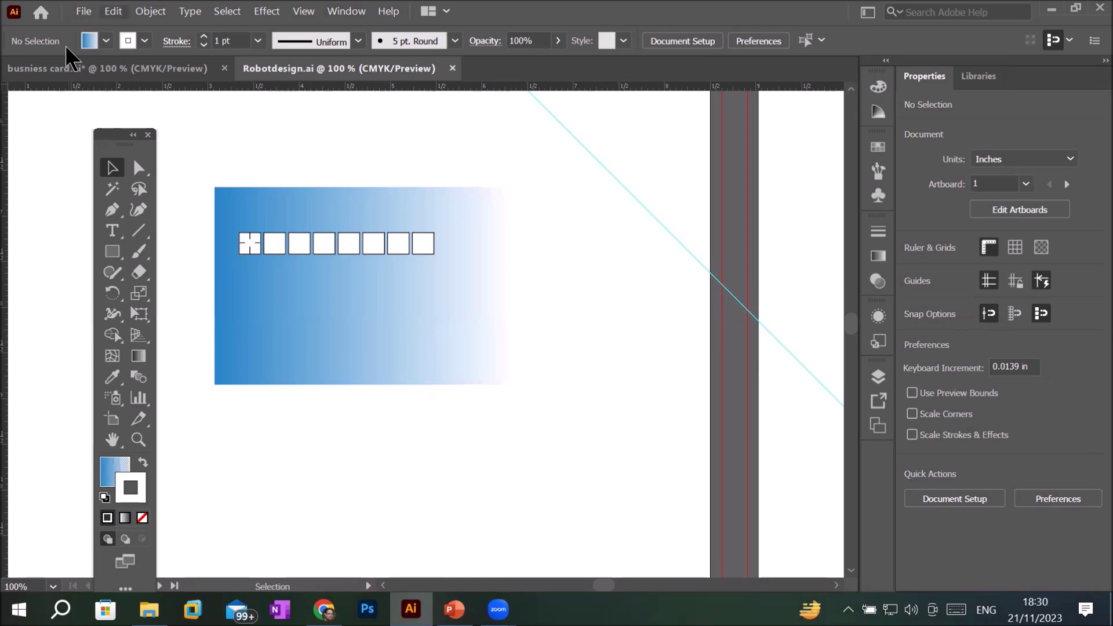
pyautogui.hotkey('alt', 'e')
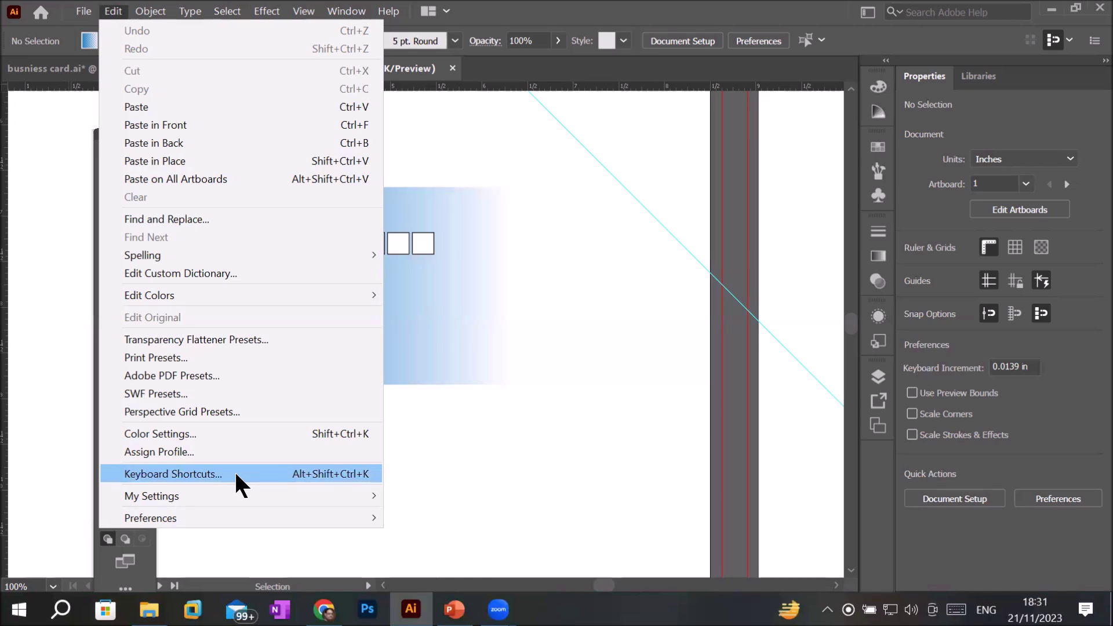
# Step: Open Keyboard Shortcuts and browse the Tools shortcut list, starting from the Selection tool
pyautogui.click(236, 476)
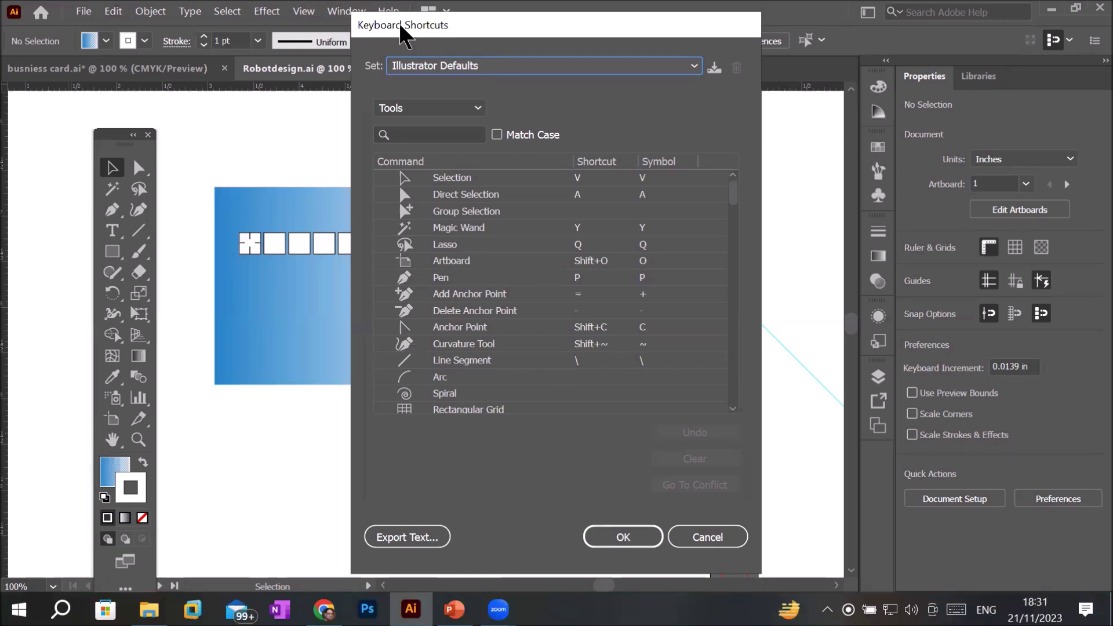
pyautogui.moveTo(404, 35); pyautogui.dragTo(269, 55)
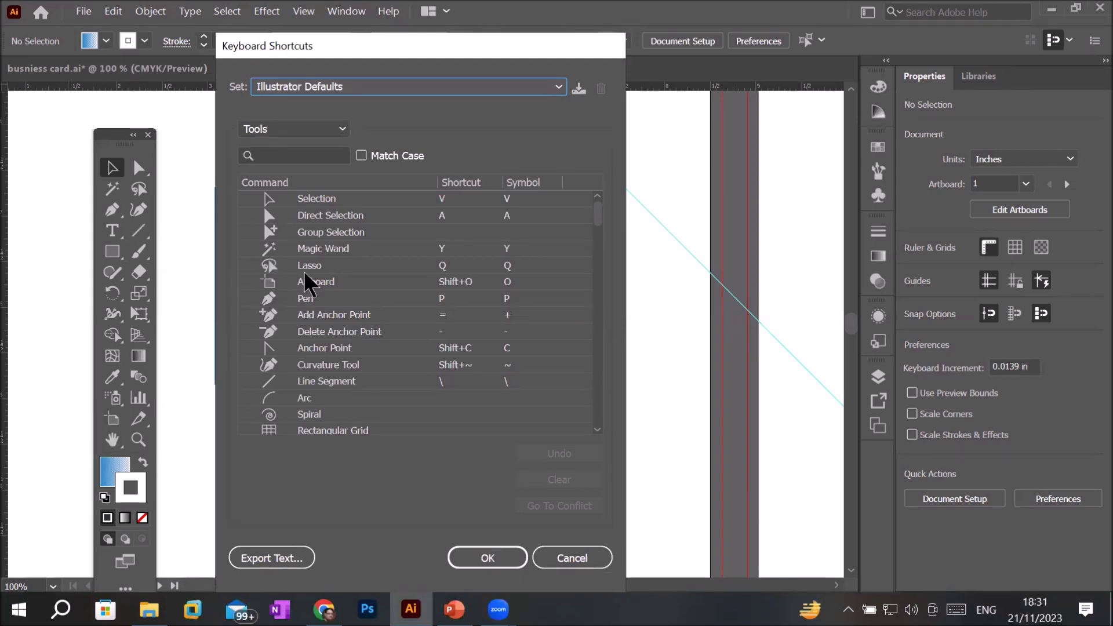
pyautogui.click(455, 201)
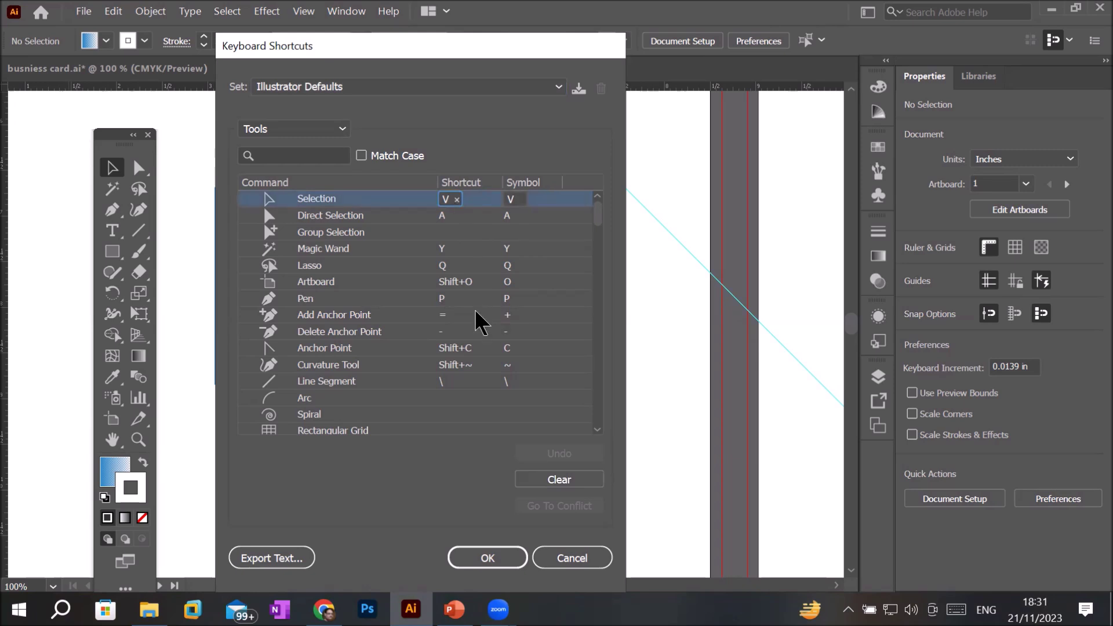
pyautogui.scroll(-3, 481, 322)
pyautogui.scroll(-3, 480, 323)
pyautogui.scroll(-3, 480, 322)
pyautogui.scroll(-3, 480, 323)
pyautogui.scroll(-5, 480, 323)
pyautogui.scroll(-3, 480, 322)
pyautogui.scroll(-3, 480, 322)
pyautogui.scroll(-5, 480, 323)
pyautogui.scroll(-5, 480, 322)
pyautogui.scroll(-5, 480, 322)
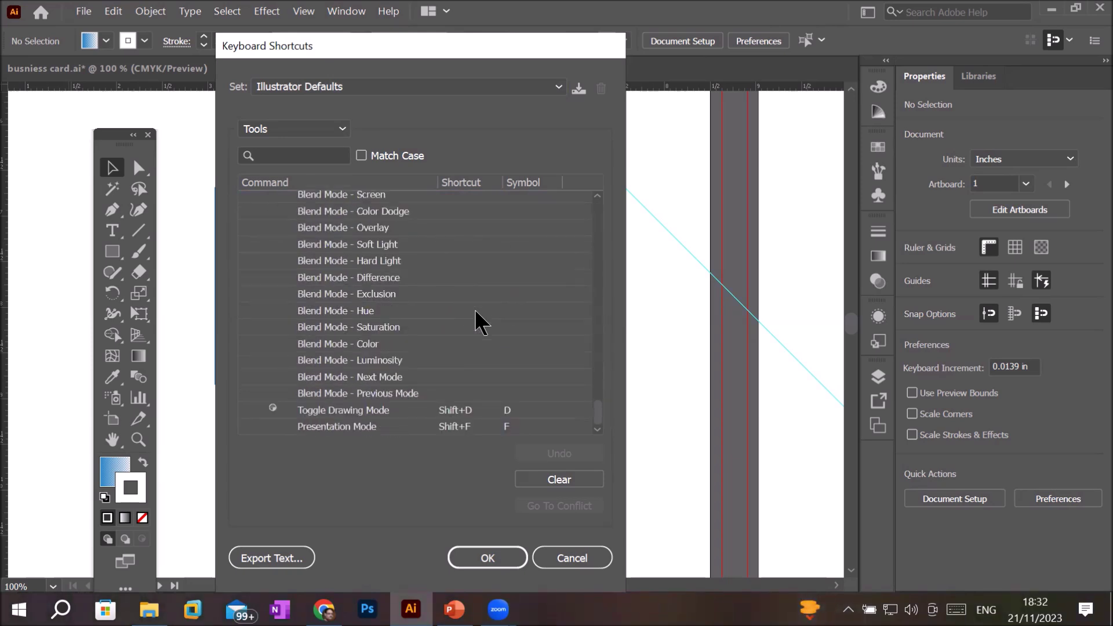
pyautogui.scroll(2, 480, 322)
pyautogui.scroll(2, 480, 322)
pyautogui.scroll(2, 480, 322)
pyautogui.scroll(2, 480, 323)
pyautogui.scroll(2, 480, 322)
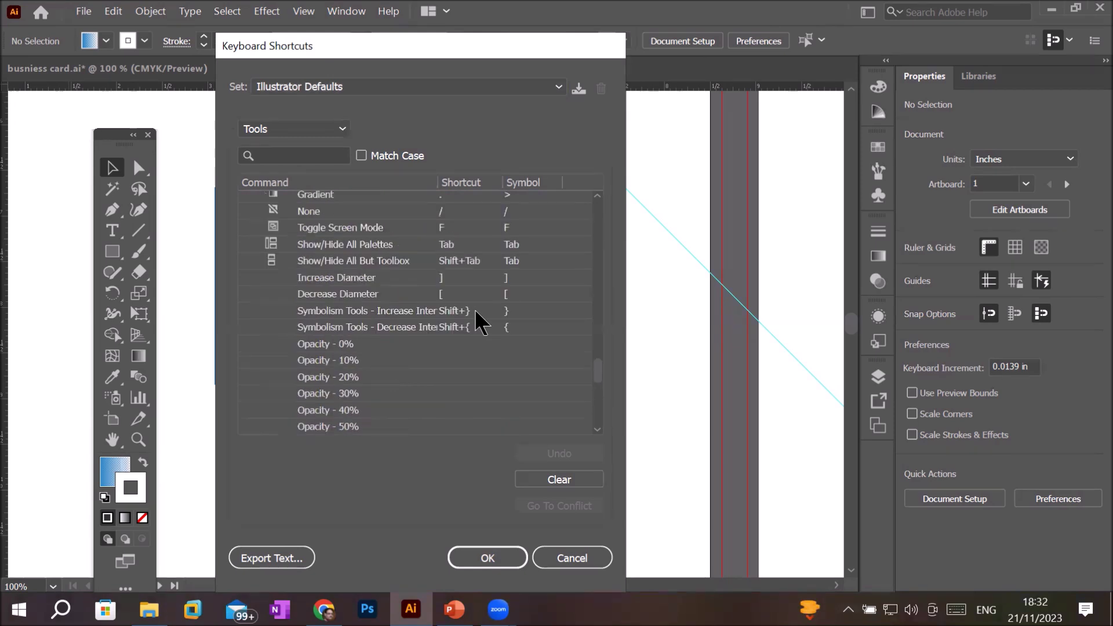
pyautogui.scroll(4, 480, 322)
pyautogui.scroll(2, 481, 323)
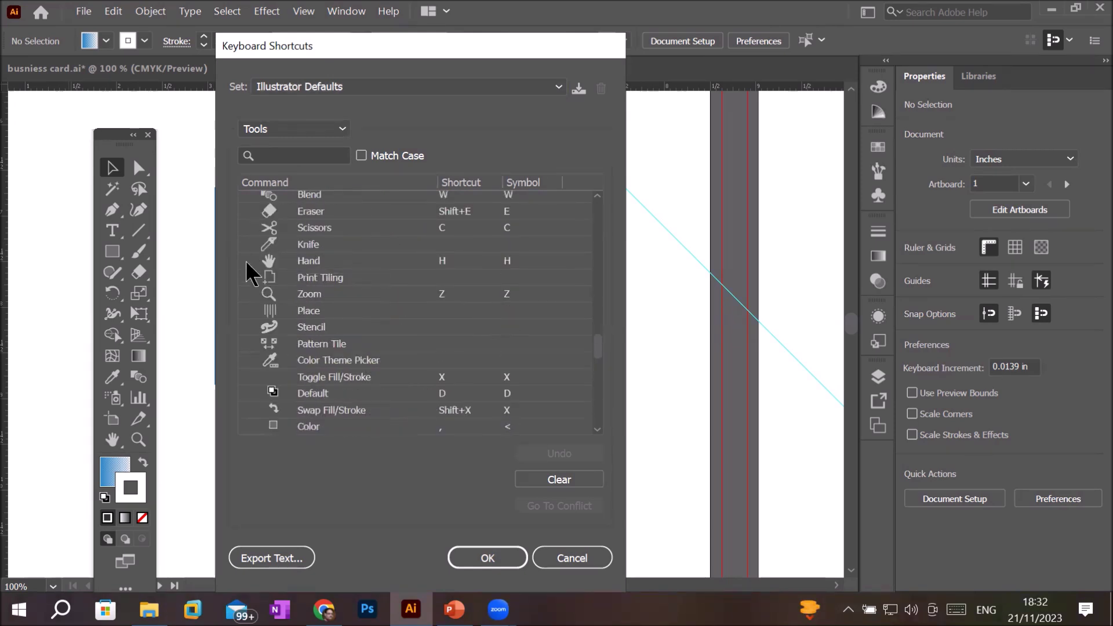
# Step: Inspect the Zoom tool's Z shortcut and close Keyboard Shortcuts without changes
pyautogui.click(322, 296)
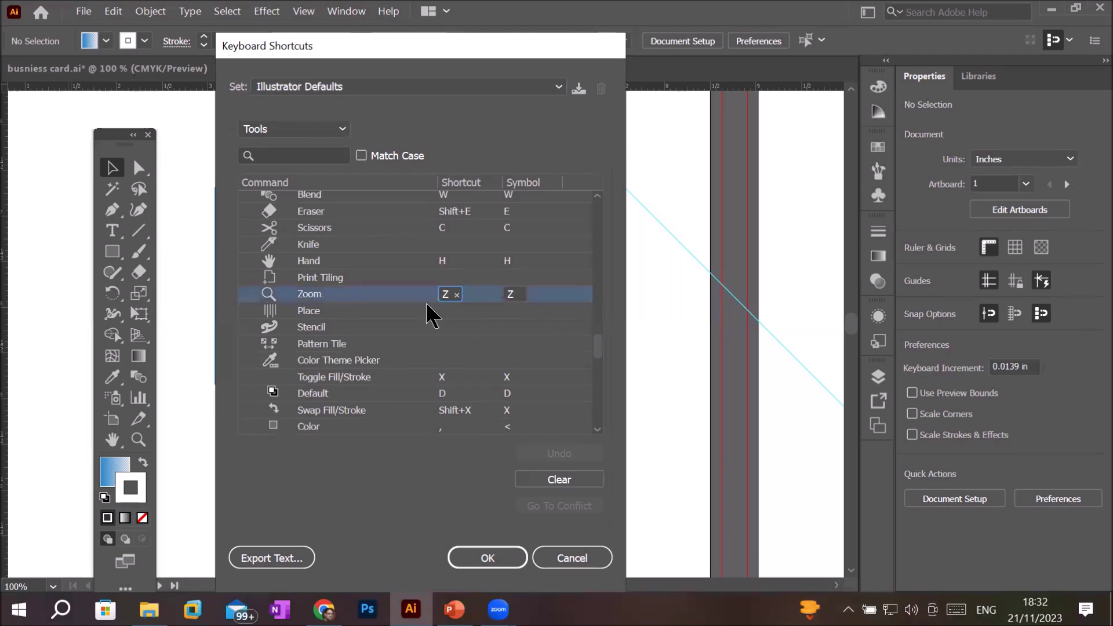
pyautogui.doubleClick(455, 296)
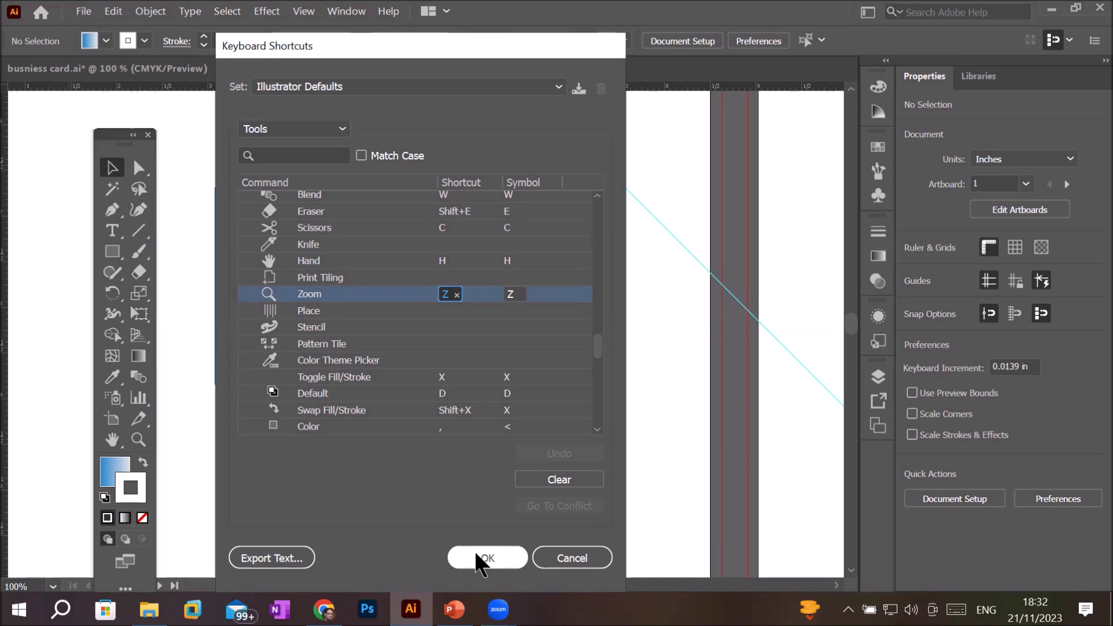
pyautogui.click(486, 557)
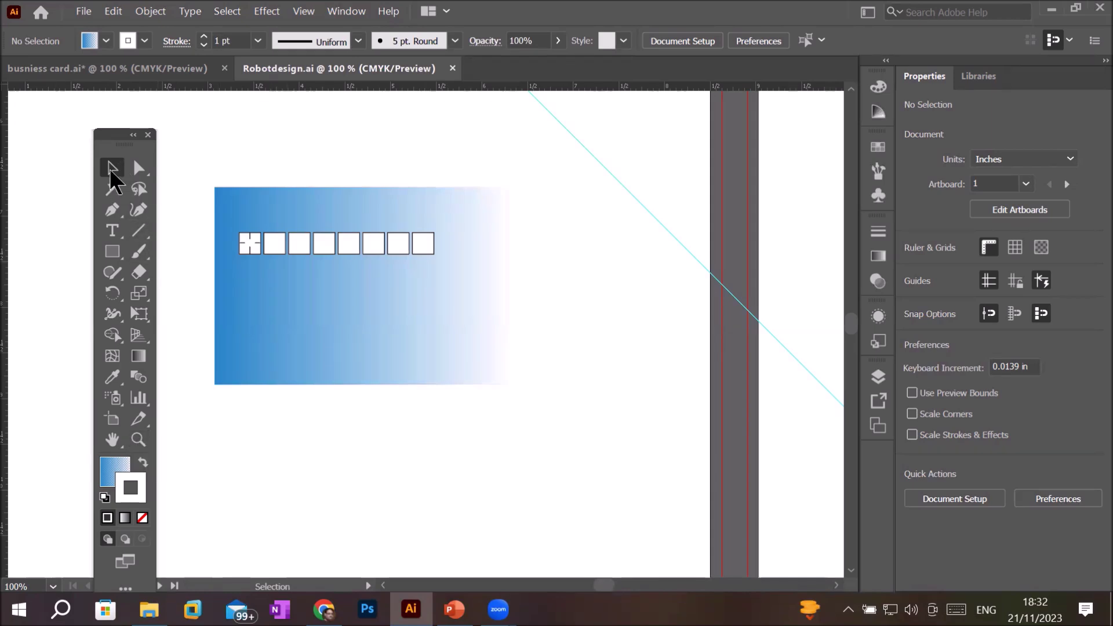
# Step: Activate the Zoom tool with Z and move the floating tool panel aside
pyautogui.press('z')
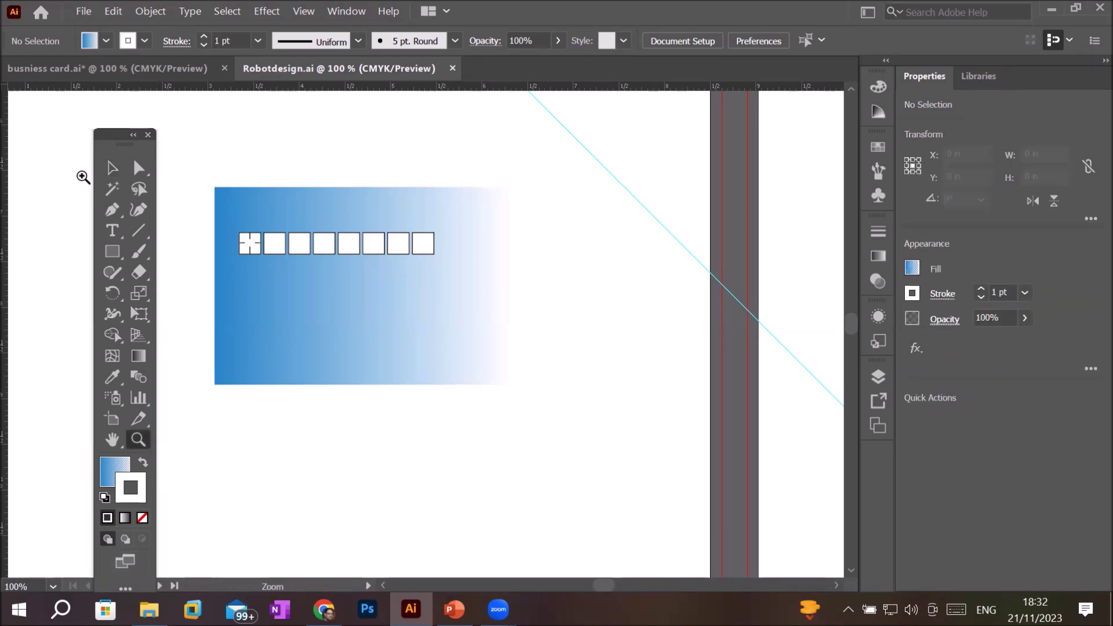
pyautogui.moveTo(120, 143); pyautogui.dragTo(105, 117)
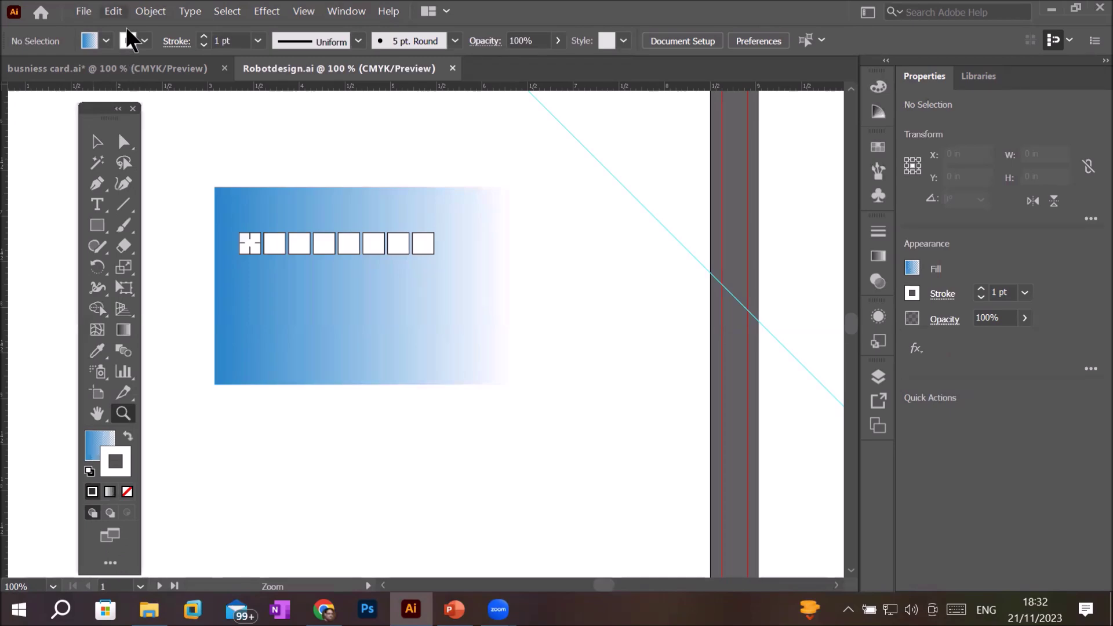
pyautogui.click(113, 11)
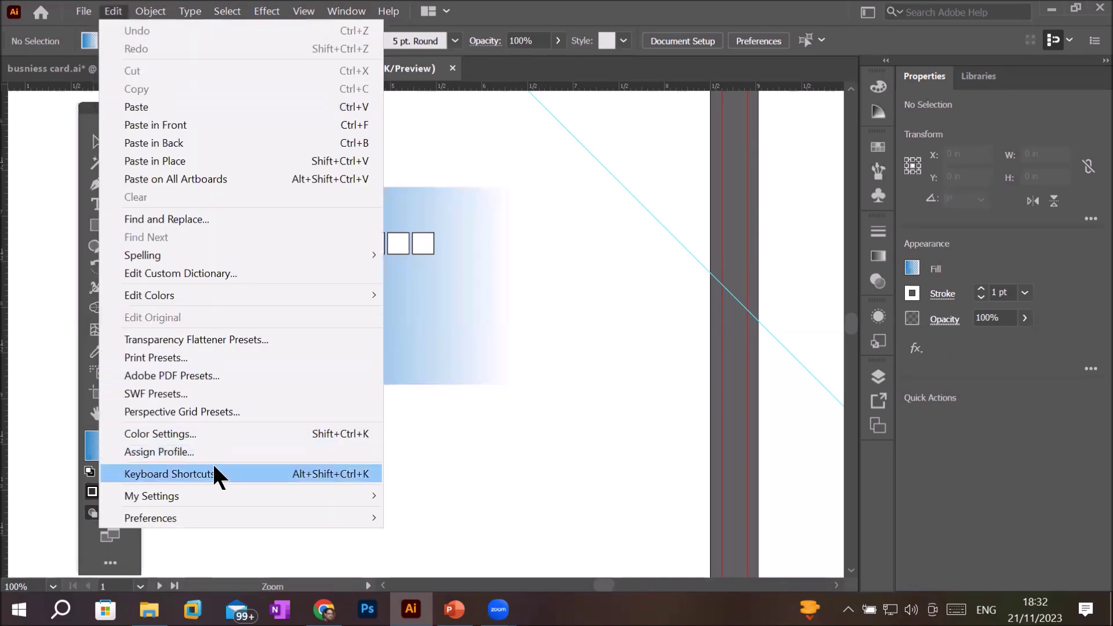
# Step: Open Keyboard Shortcuts and scroll the Tools list down to the Hand and Zoom tools
pyautogui.click(177, 474)
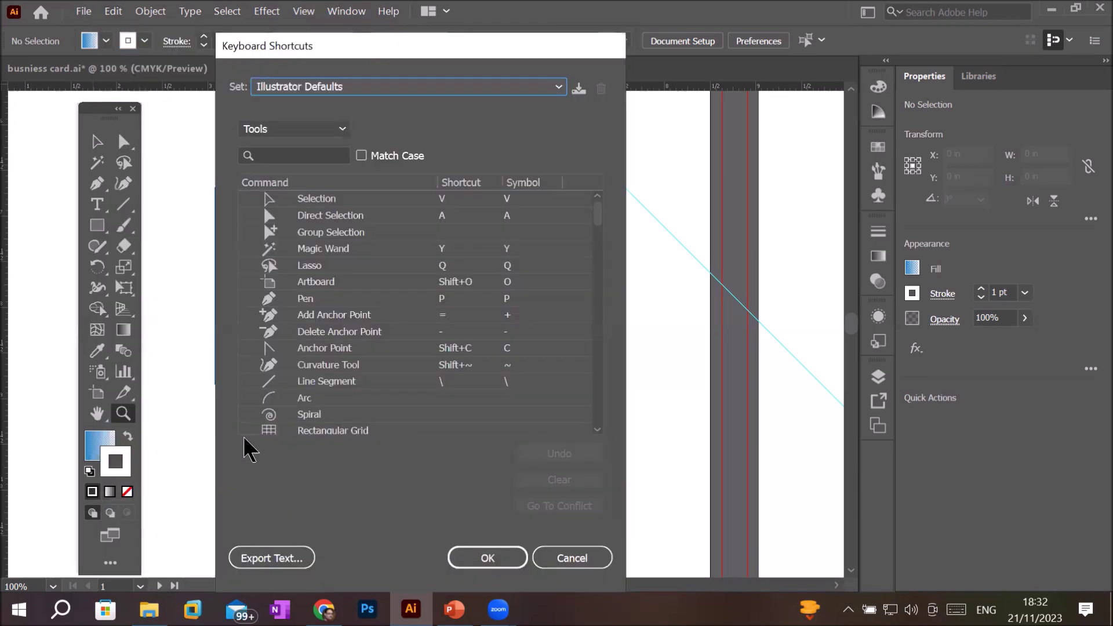
pyautogui.scroll(-2, 327, 368)
pyautogui.scroll(-1, 336, 348)
pyautogui.scroll(-1, 339, 348)
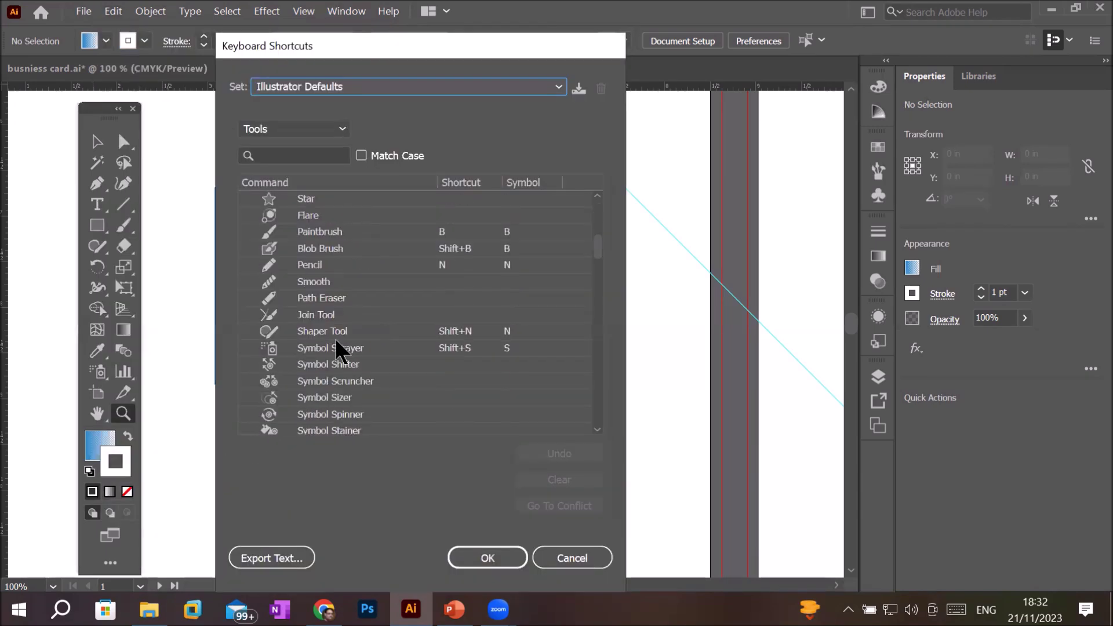
pyautogui.scroll(-1, 342, 352)
pyautogui.scroll(-3, 336, 342)
pyautogui.scroll(-3, 337, 342)
pyautogui.scroll(-2, 336, 342)
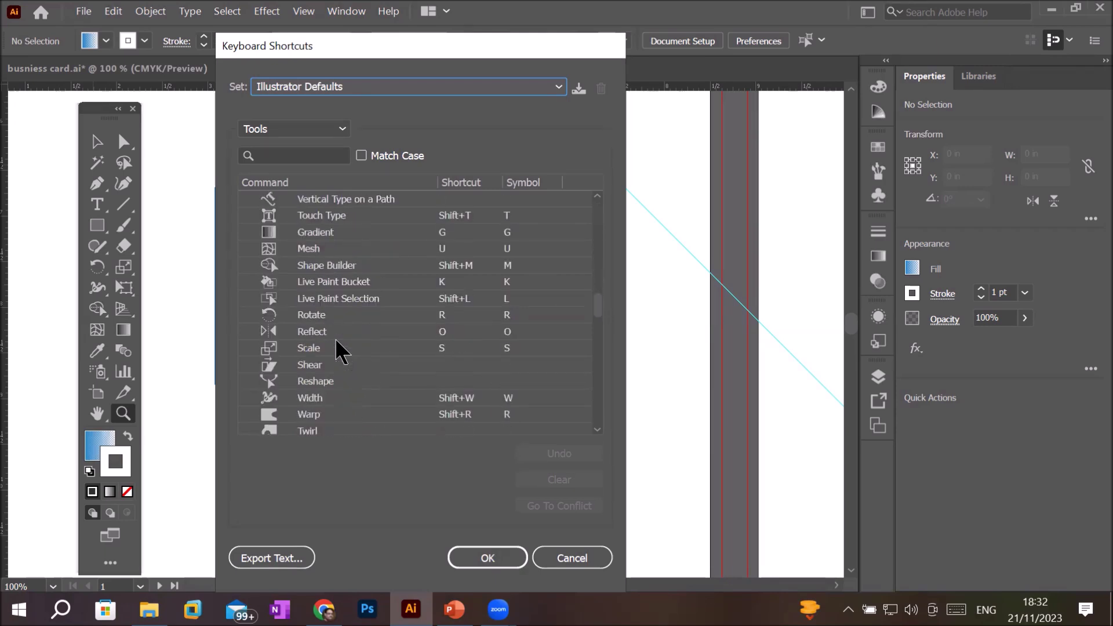
pyautogui.scroll(-3, 337, 342)
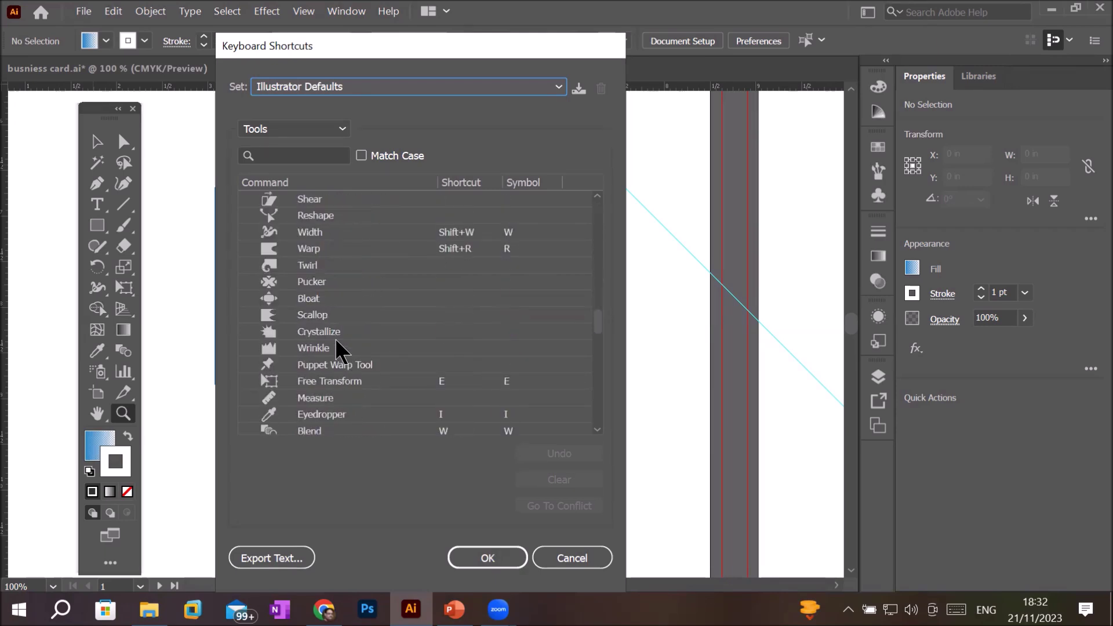
pyautogui.scroll(-3, 336, 342)
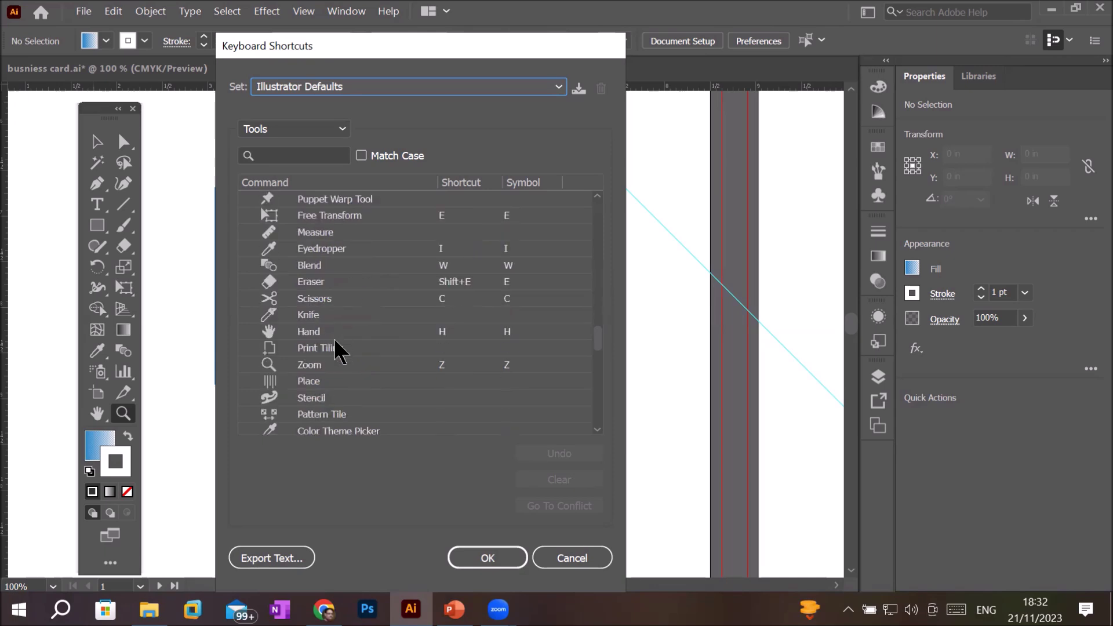
# Step: Clear the Hand tool's H and Zoom tool's Z shortcuts
pyautogui.click(342, 331)
pyautogui.click(512, 331)
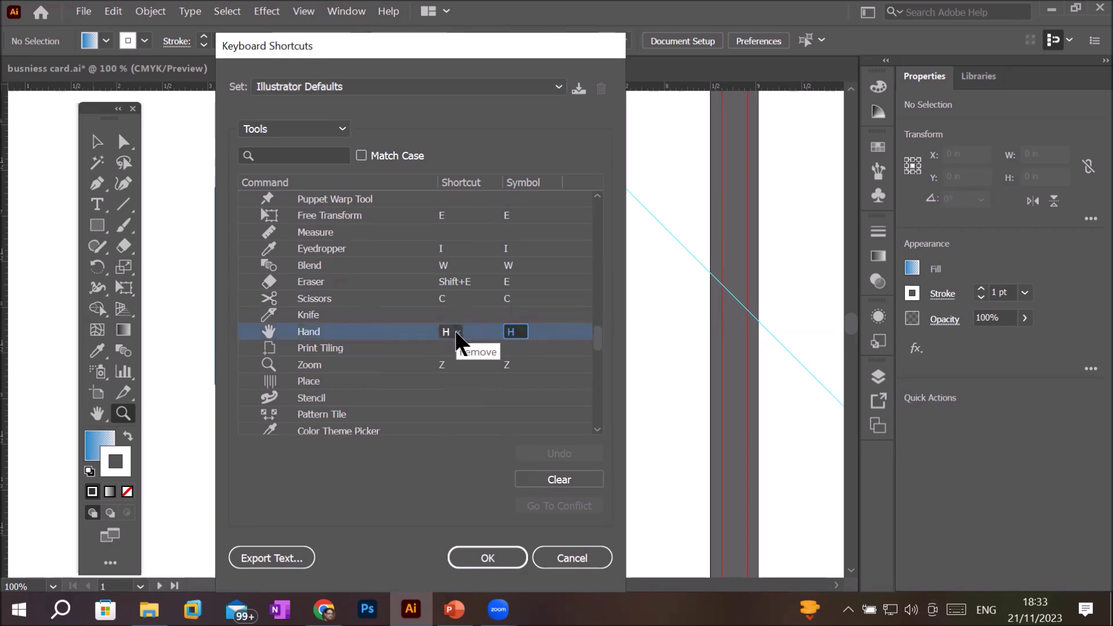
pyautogui.click(458, 332)
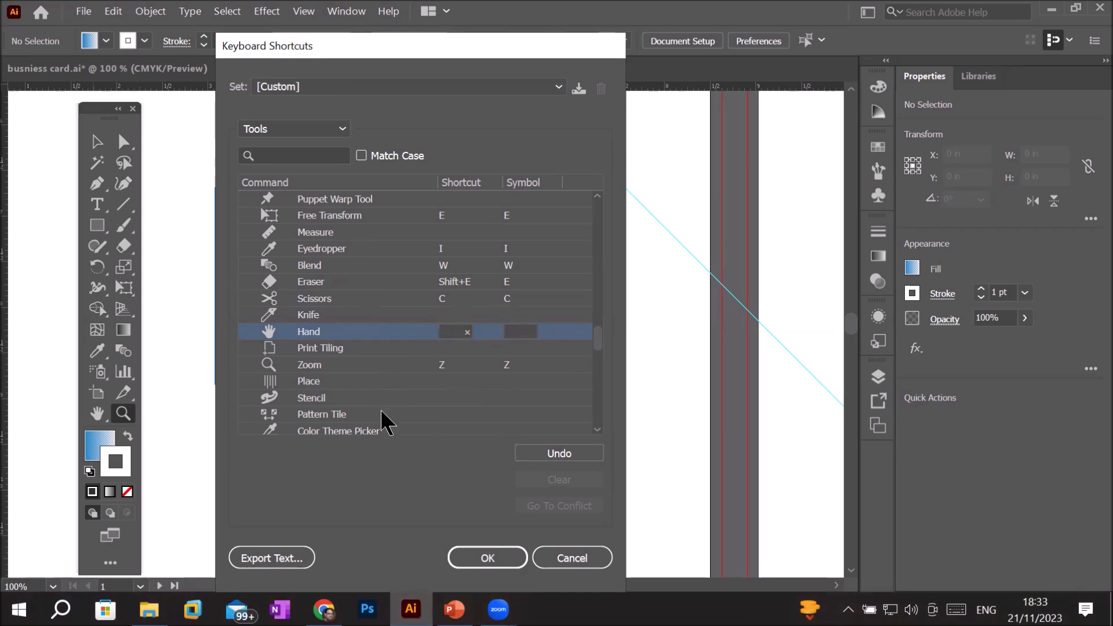
pyautogui.click(455, 365)
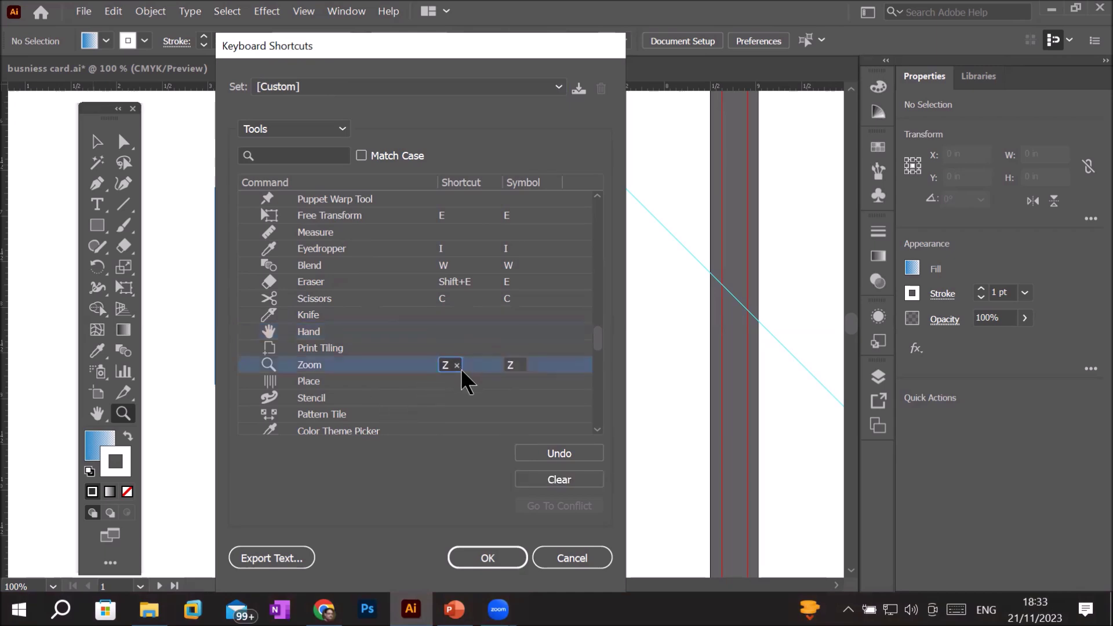
pyautogui.click(458, 365)
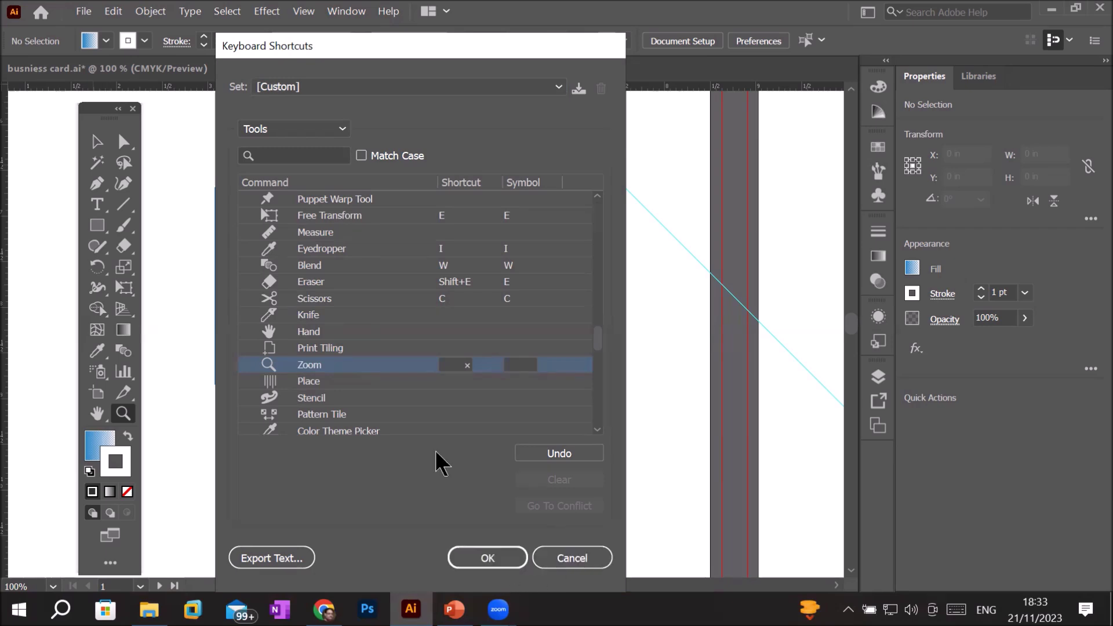
# Step: Browse the Menu Commands File shortcuts, return to the Tools list, and confirm with OK
pyautogui.click(342, 130)
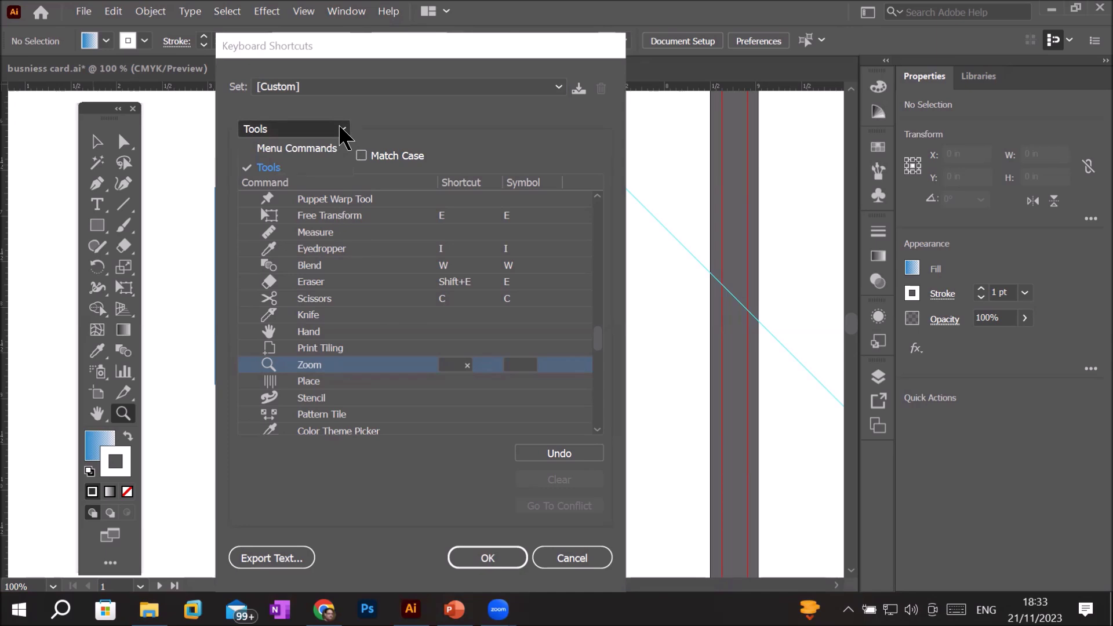
pyautogui.click(311, 149)
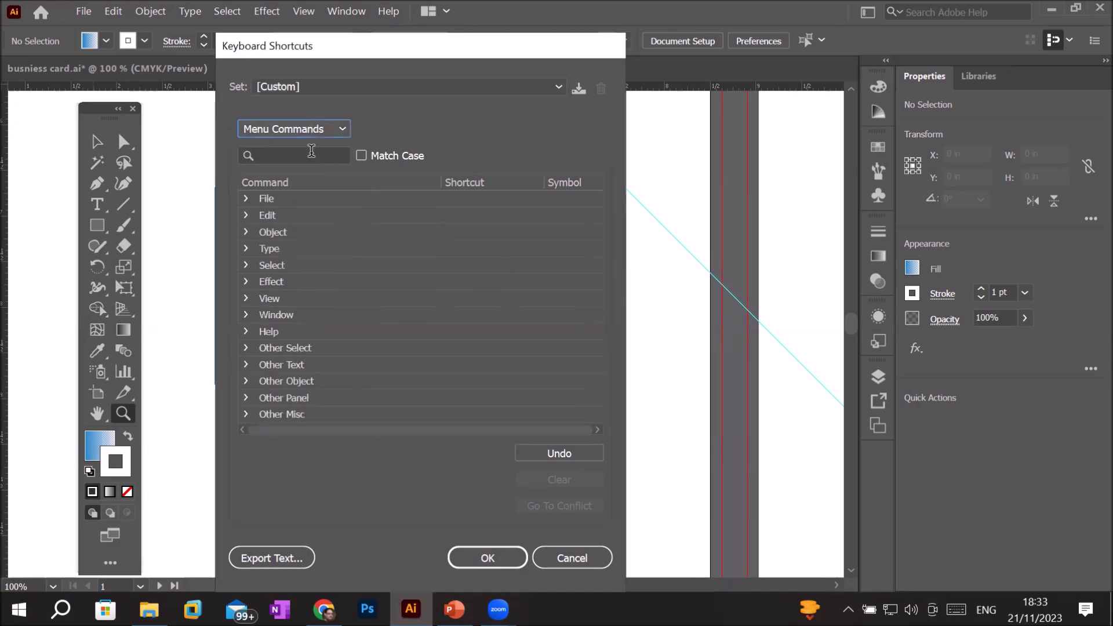
pyautogui.click(246, 199)
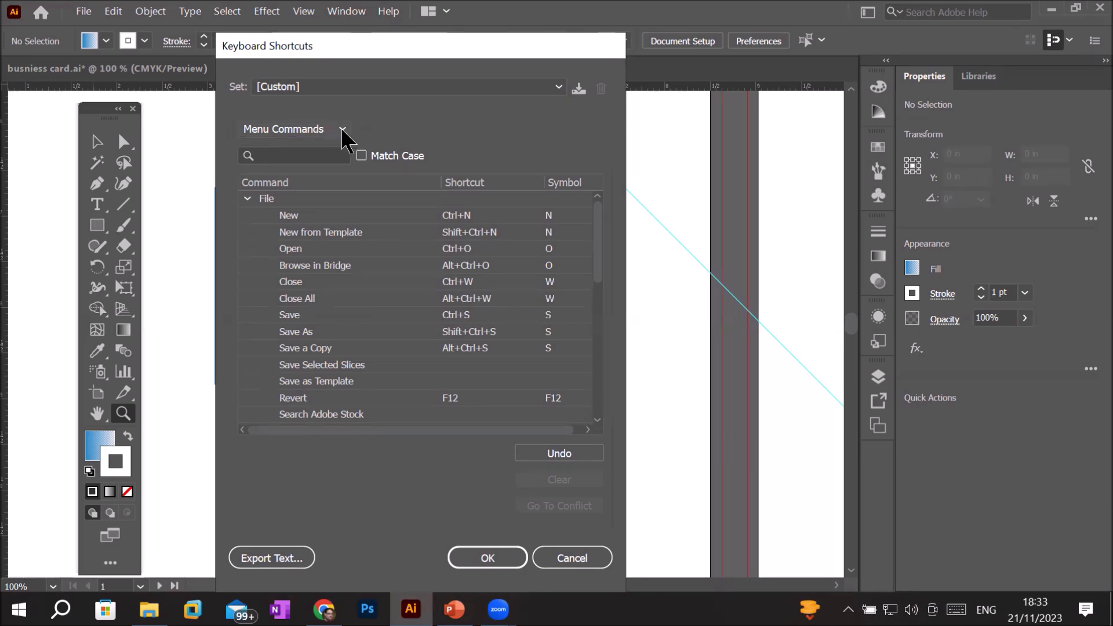
pyautogui.click(342, 131)
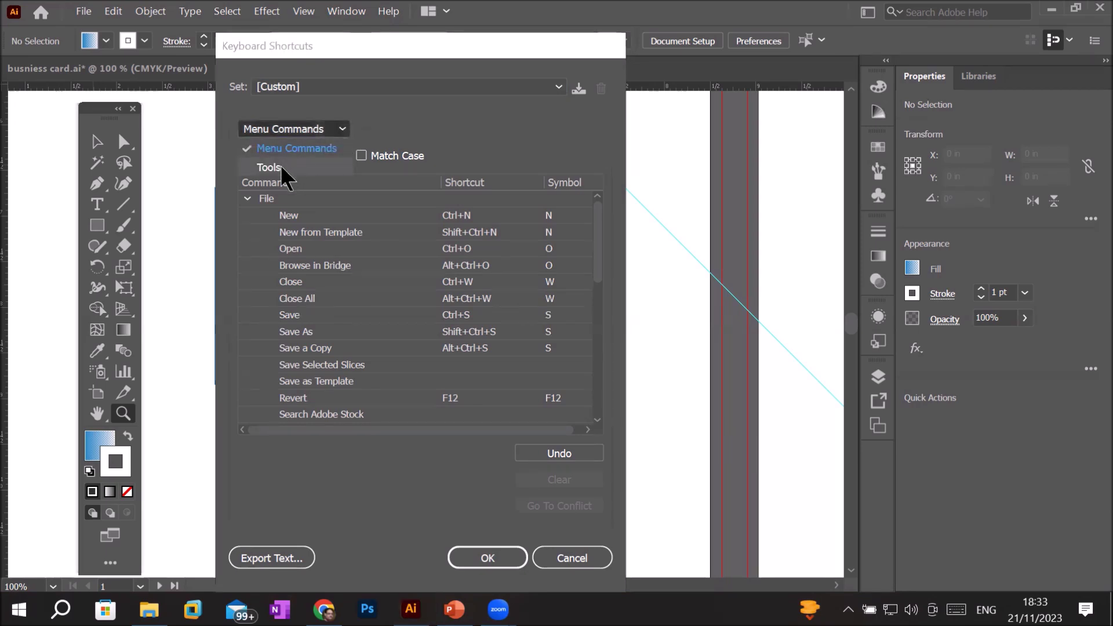
pyautogui.click(280, 168)
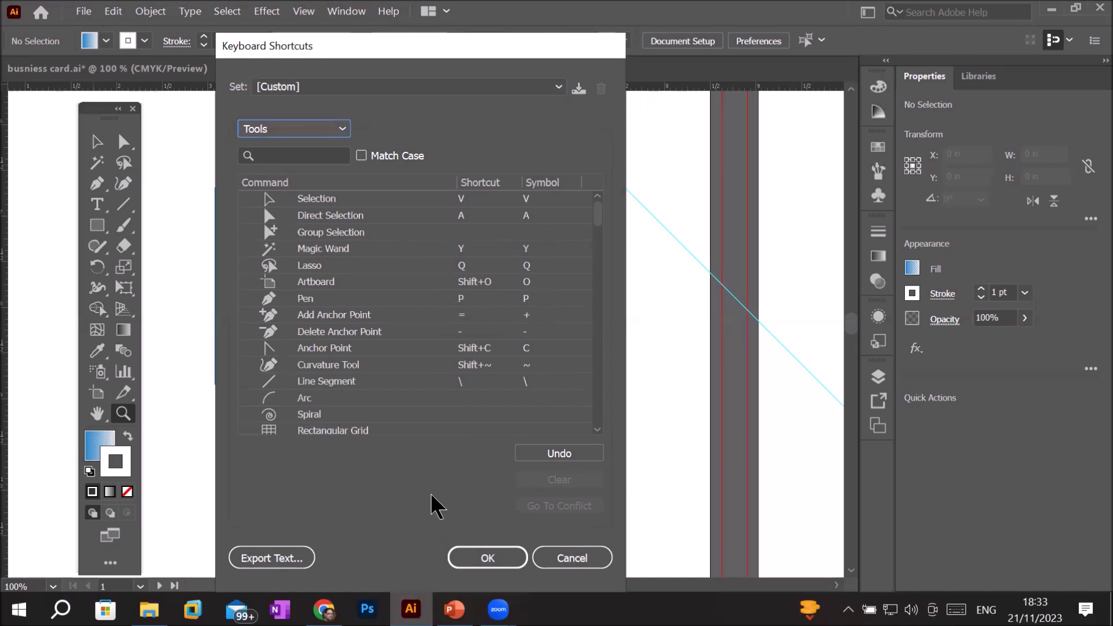
pyautogui.click(487, 560)
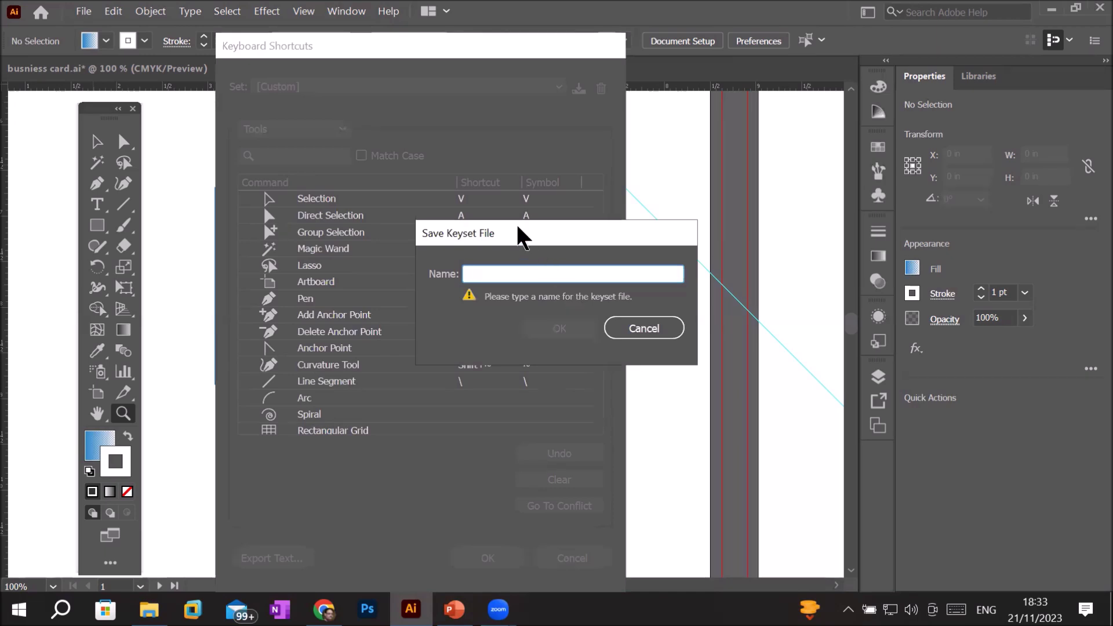
# Step: Save the custom shortcut set under a new keyset name
pyautogui.moveTo(521, 231); pyautogui.dragTo(461, 214)
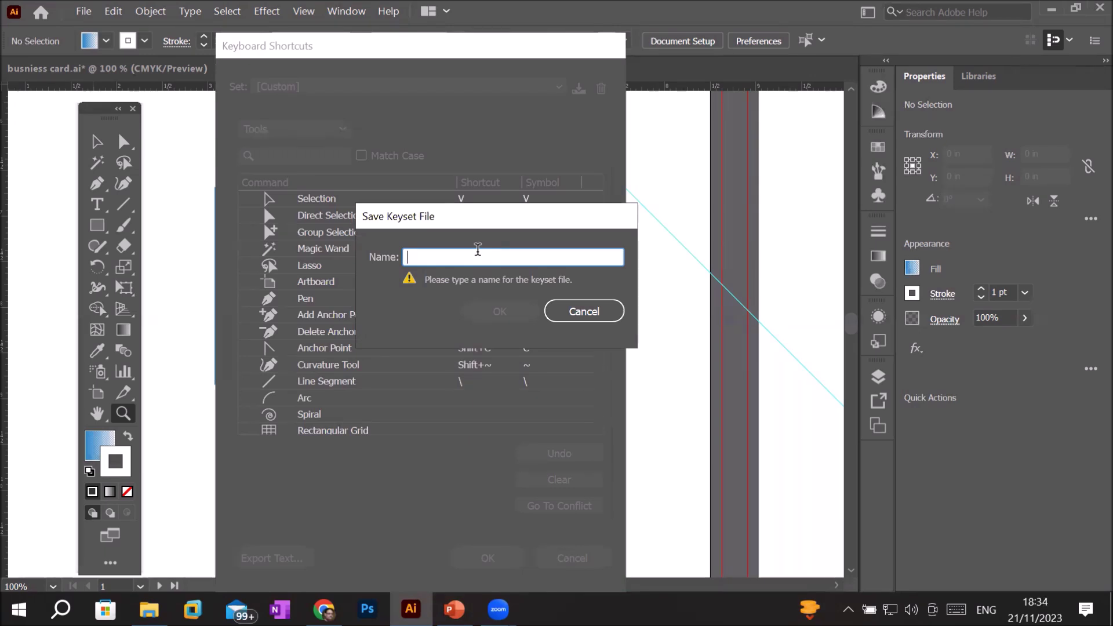
pyautogui.write('muazzam')
pyautogui.press('Return')
pyautogui.press('Return')
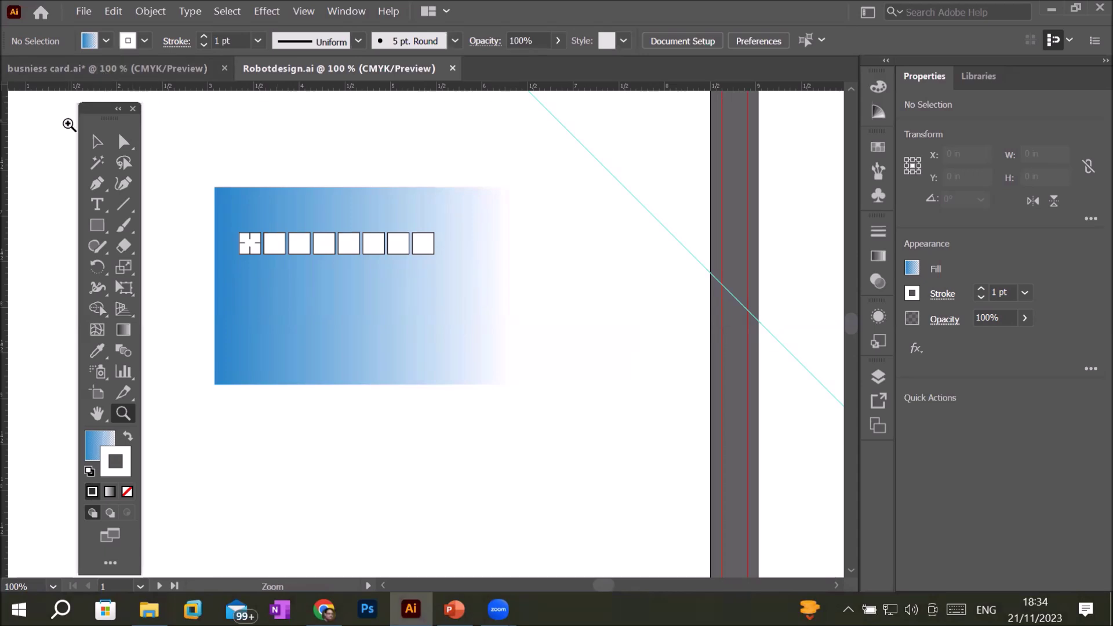
# Step: Switch back to the Selection tool and open the File, then Edit menus
pyautogui.click(95, 144)
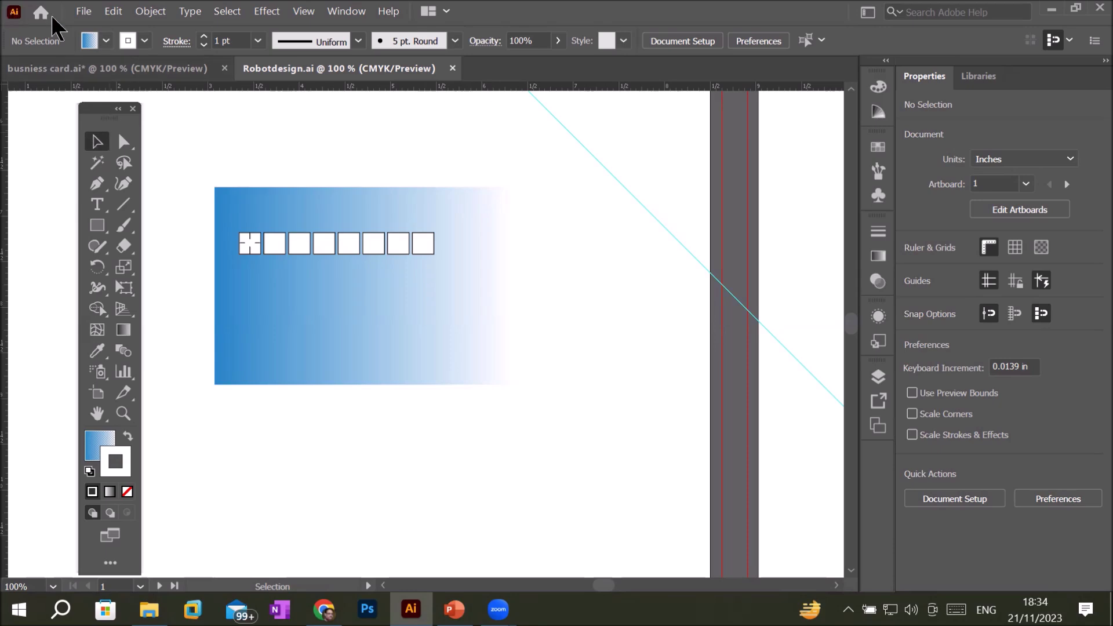
pyautogui.hotkey('alt', 'f')
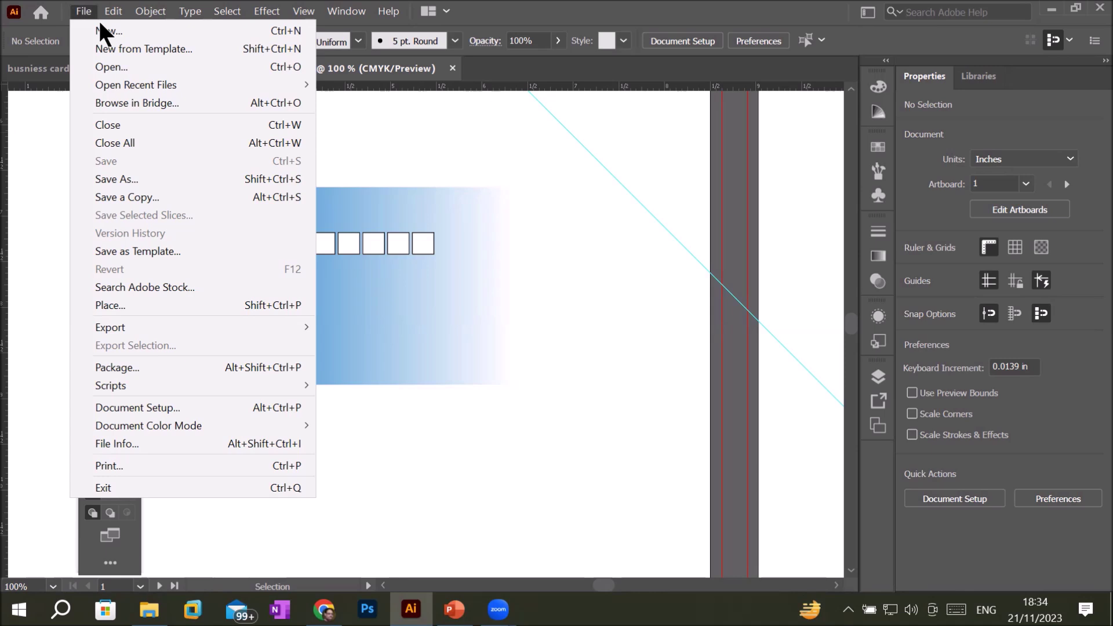
pyautogui.click(99, 20)
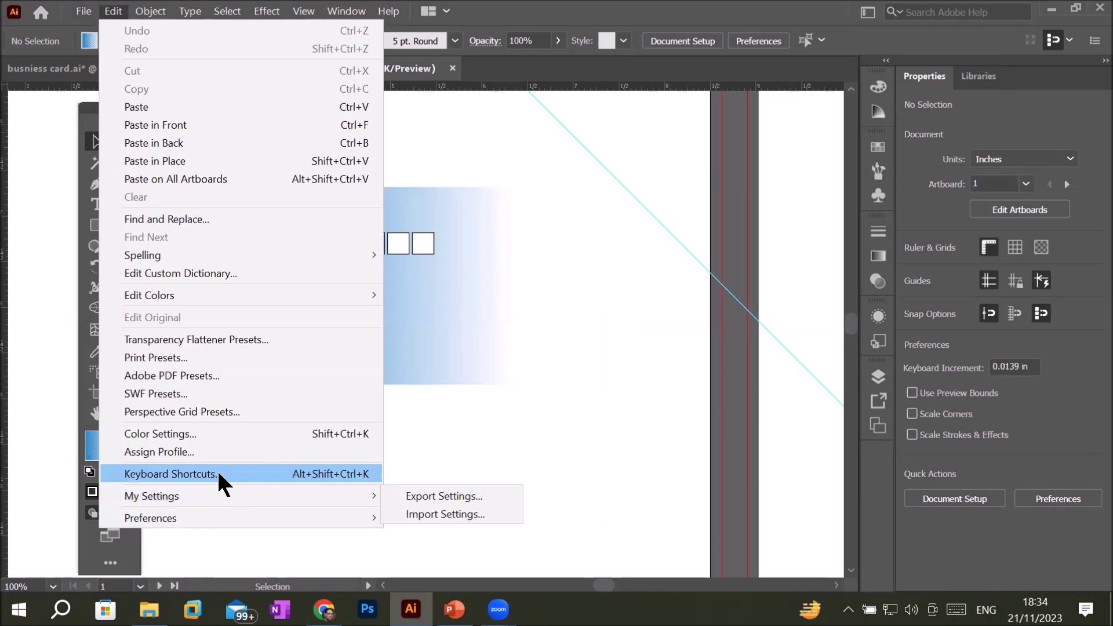
# Step: Clear the New and Open shortcuts under Menu Commands > File in Keyboard Shortcuts
pyautogui.click(218, 471)
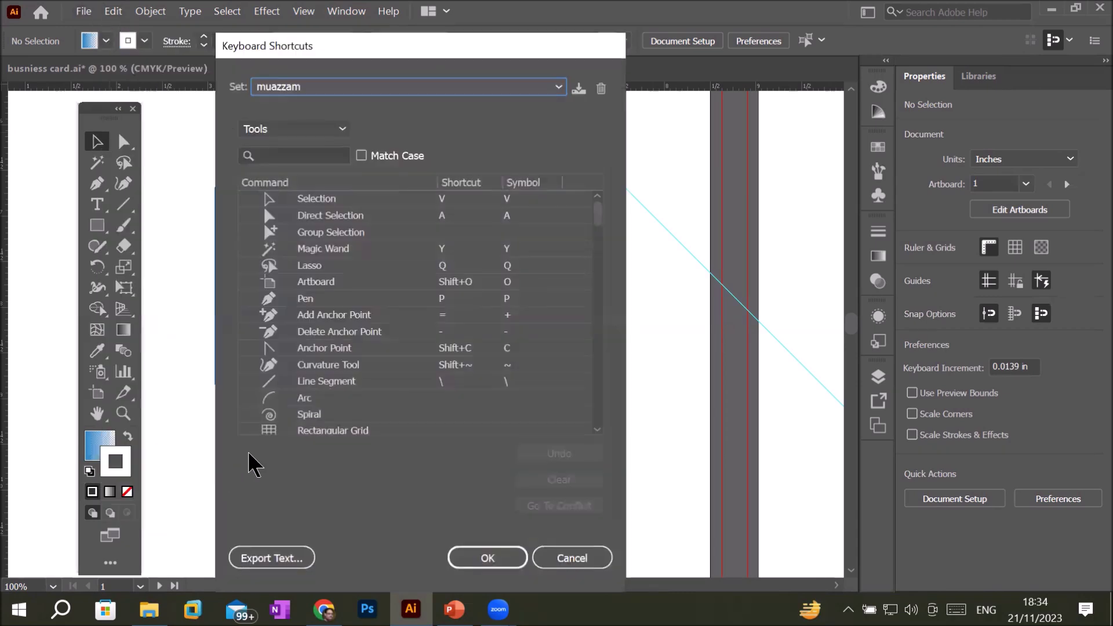
pyautogui.click(342, 129)
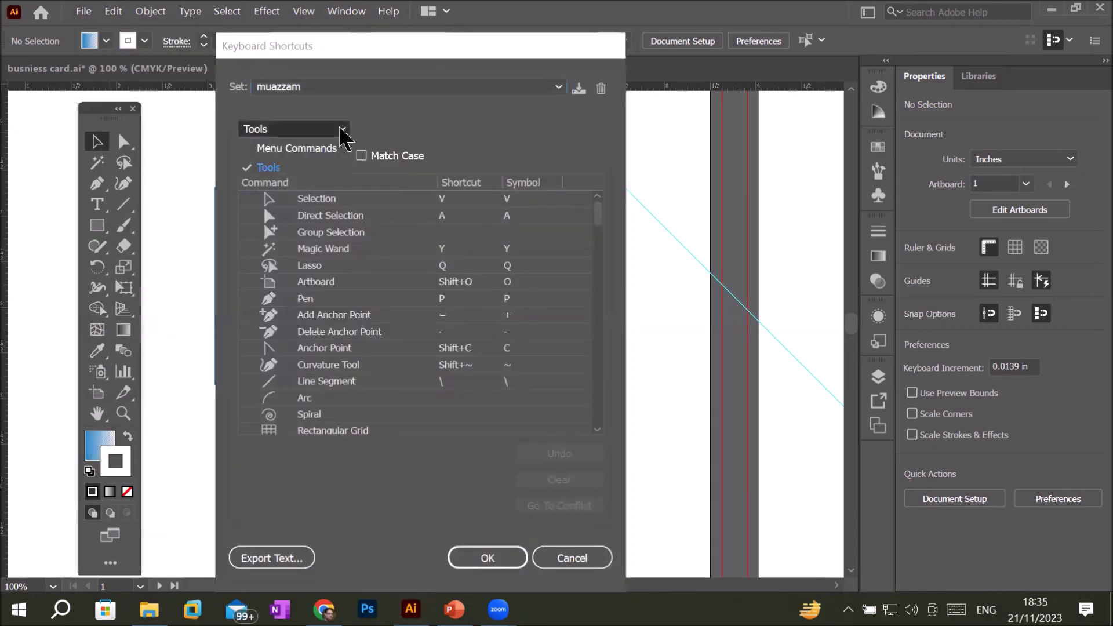
pyautogui.click(304, 148)
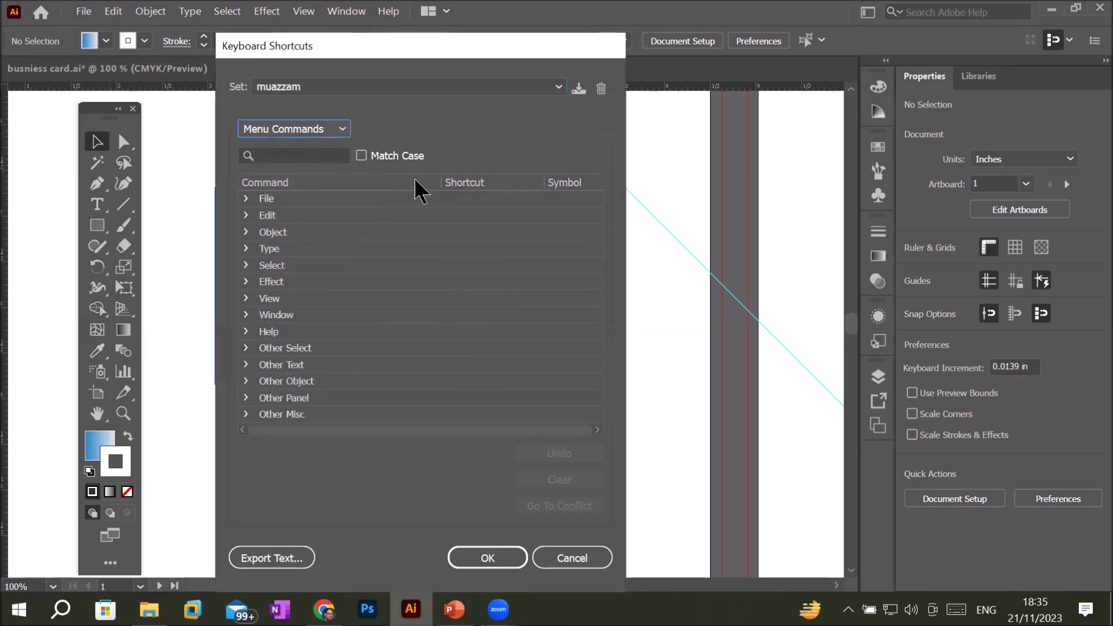
pyautogui.click(246, 199)
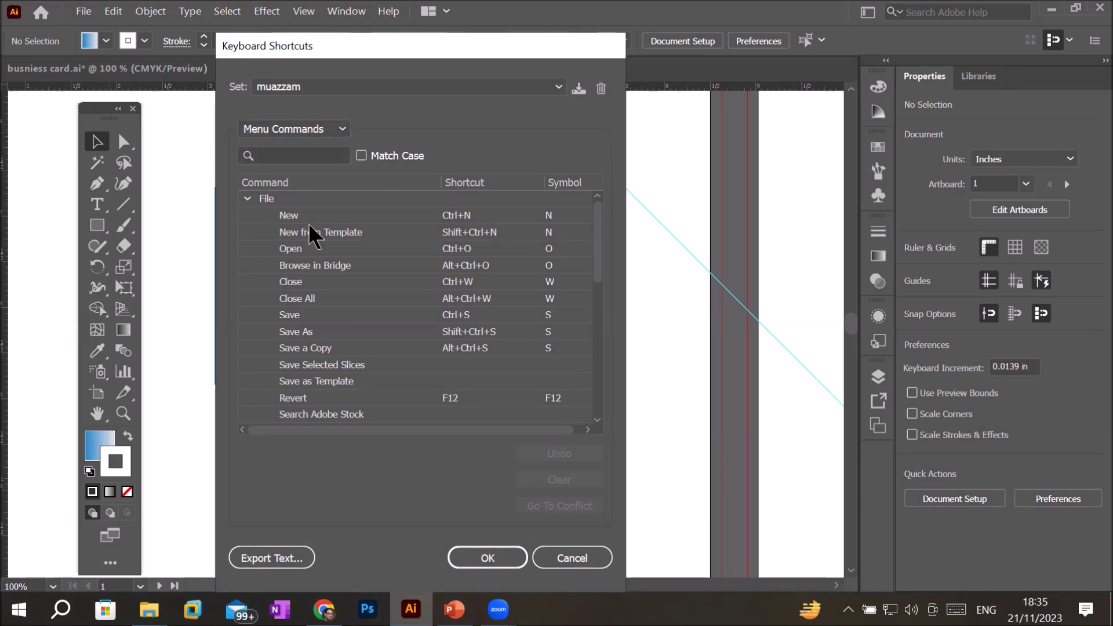
pyautogui.click(482, 216)
pyautogui.click(483, 216)
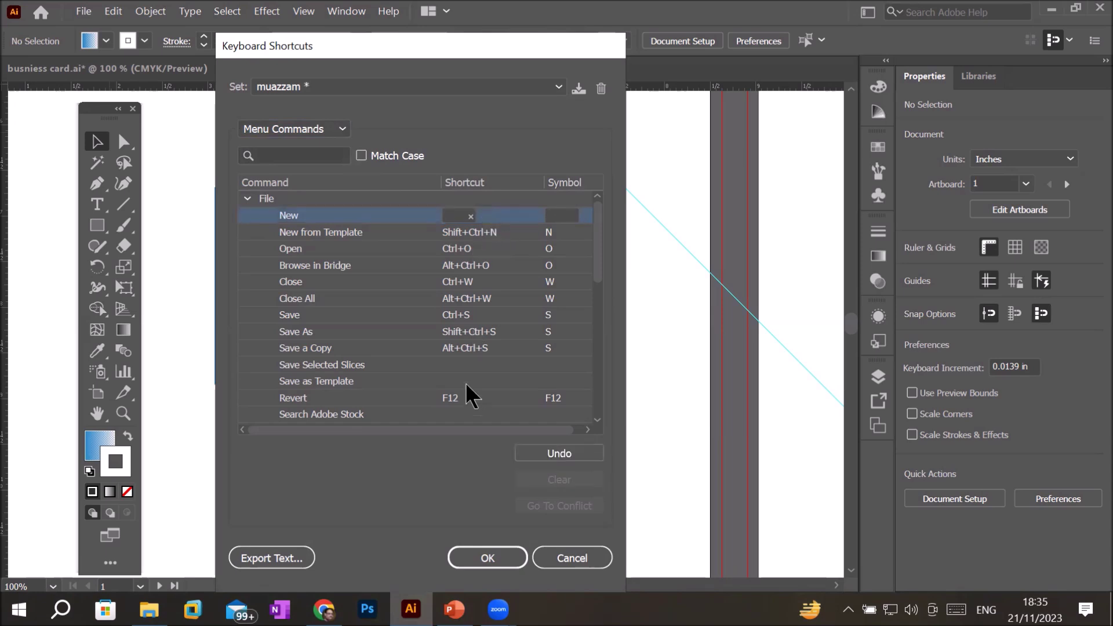
pyautogui.click(481, 252)
pyautogui.click(484, 251)
# Step: Apply the changes, confirm overwriting the custom set, and open the File menu
pyautogui.click(485, 554)
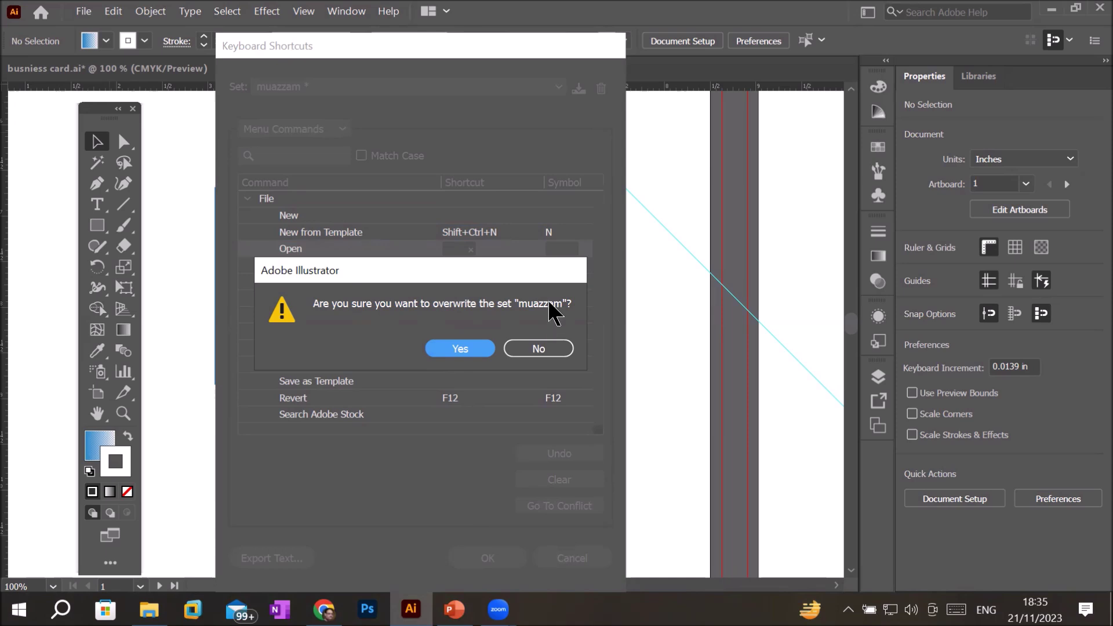
pyautogui.click(465, 348)
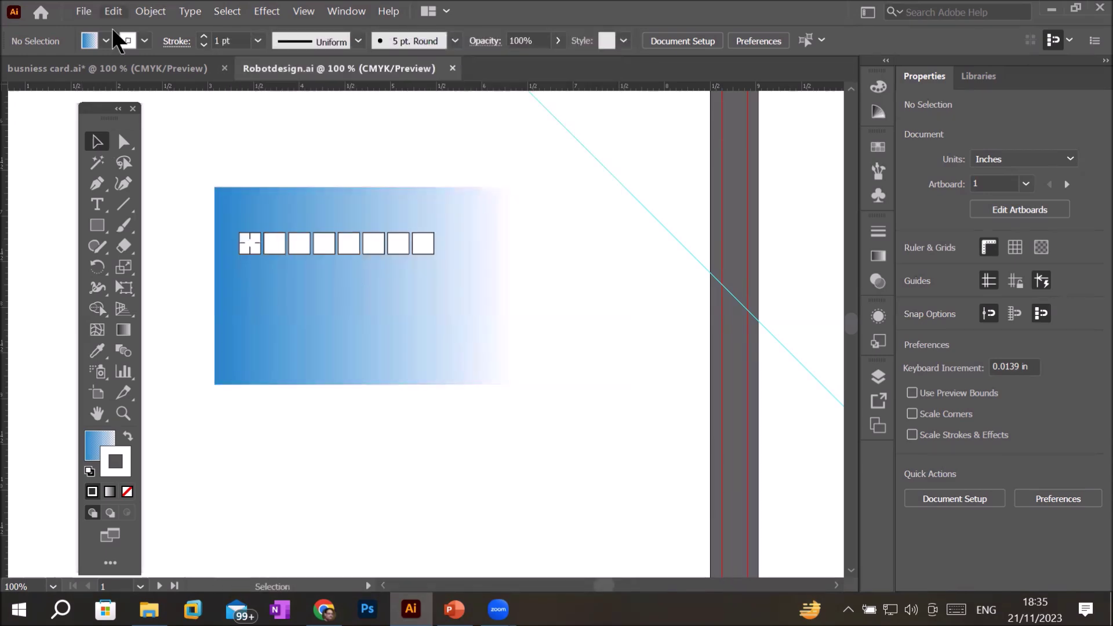
pyautogui.click(87, 11)
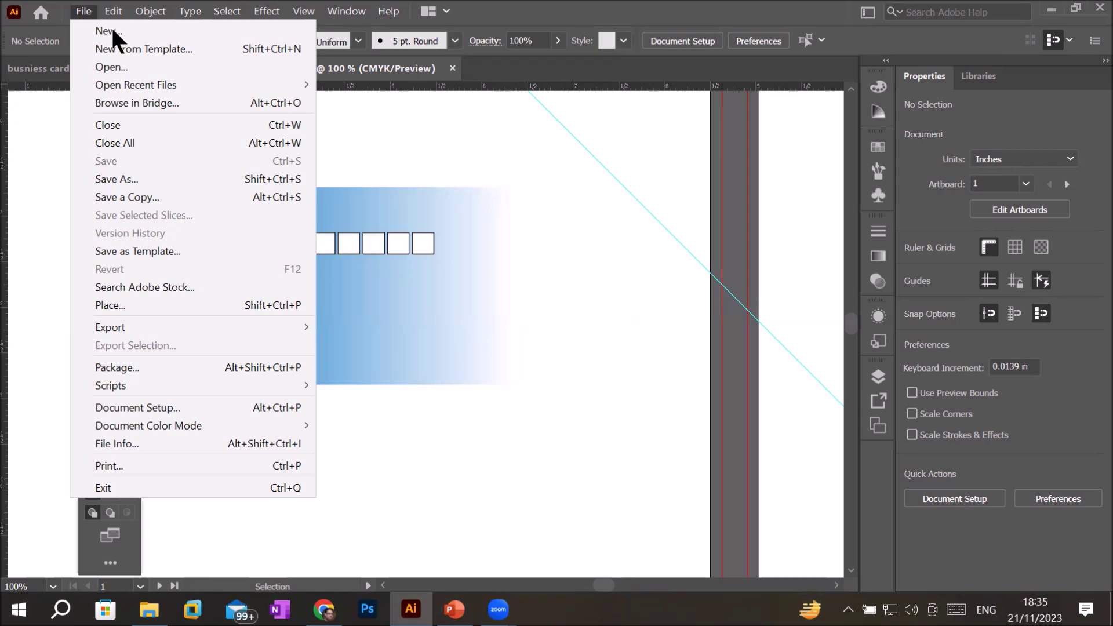
# Step: Check that New and Open in the File menu no longer show shortcuts
pyautogui.press('Right')
pyautogui.press('Left')
# Step: Reopen Keyboard Shortcuts, review the Set list but keep the custom set, and start saving it
pyautogui.press('Escape')
pyautogui.hotkey('alt', 'e')
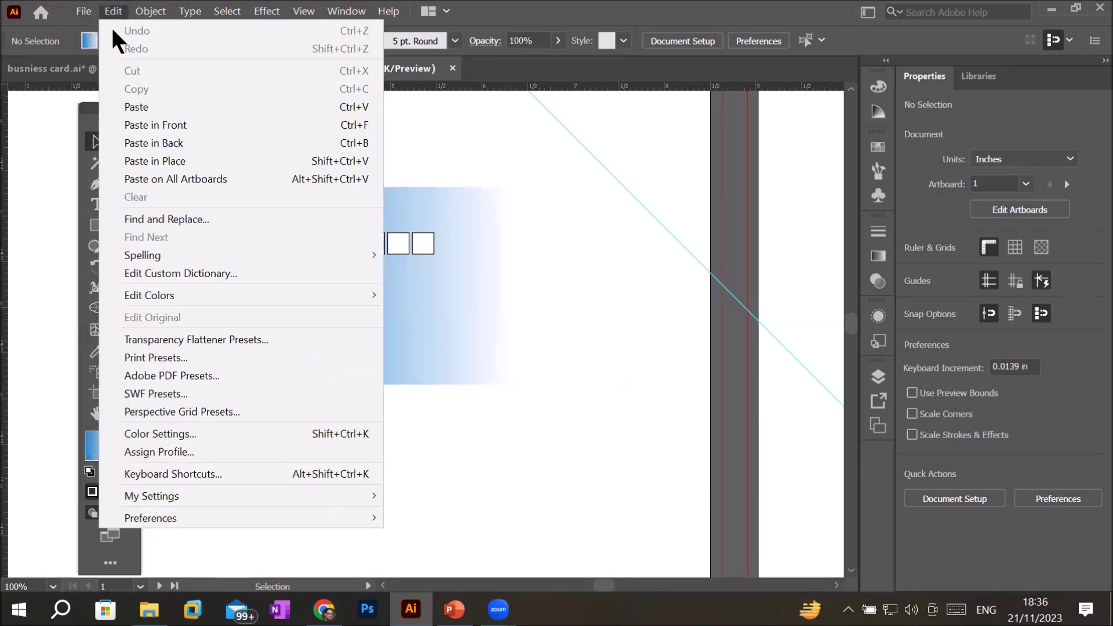
pyautogui.click(172, 475)
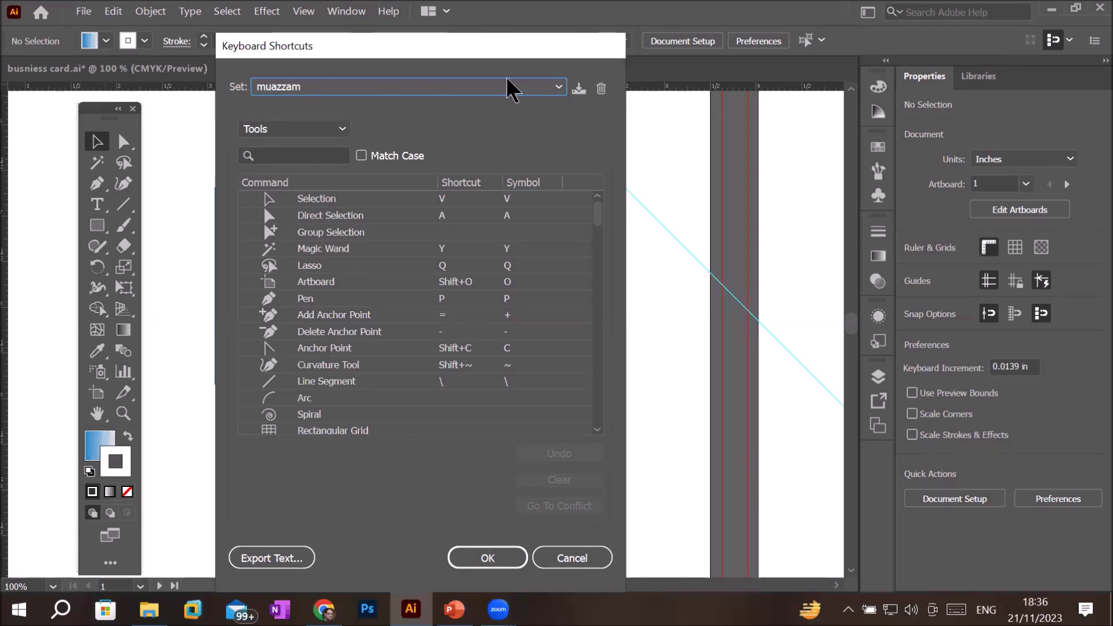
pyautogui.click(559, 88)
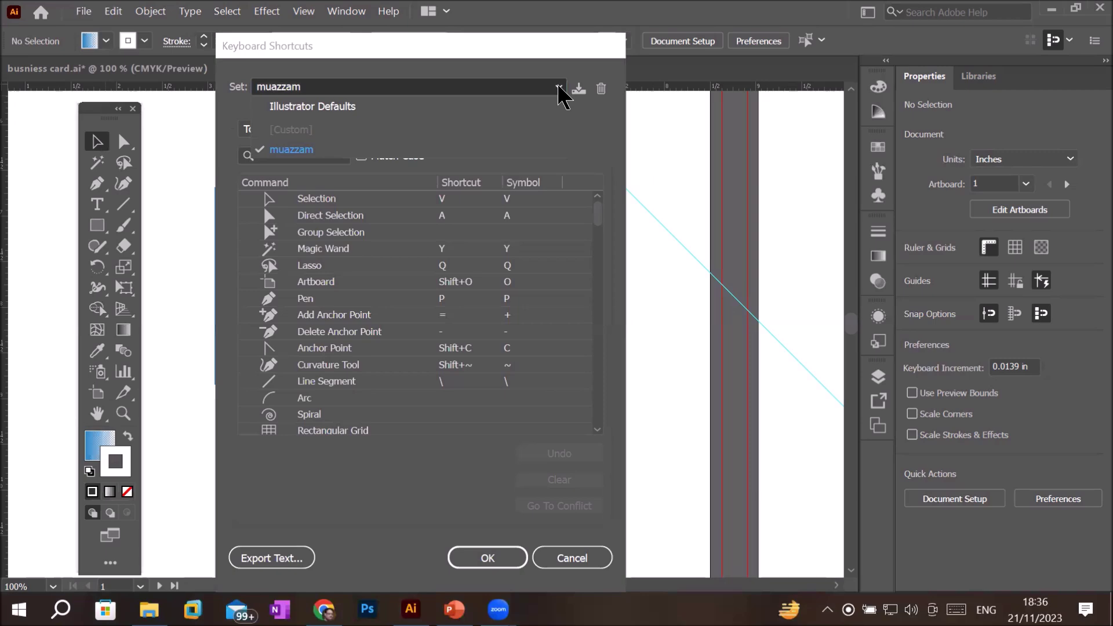
pyautogui.click(278, 93)
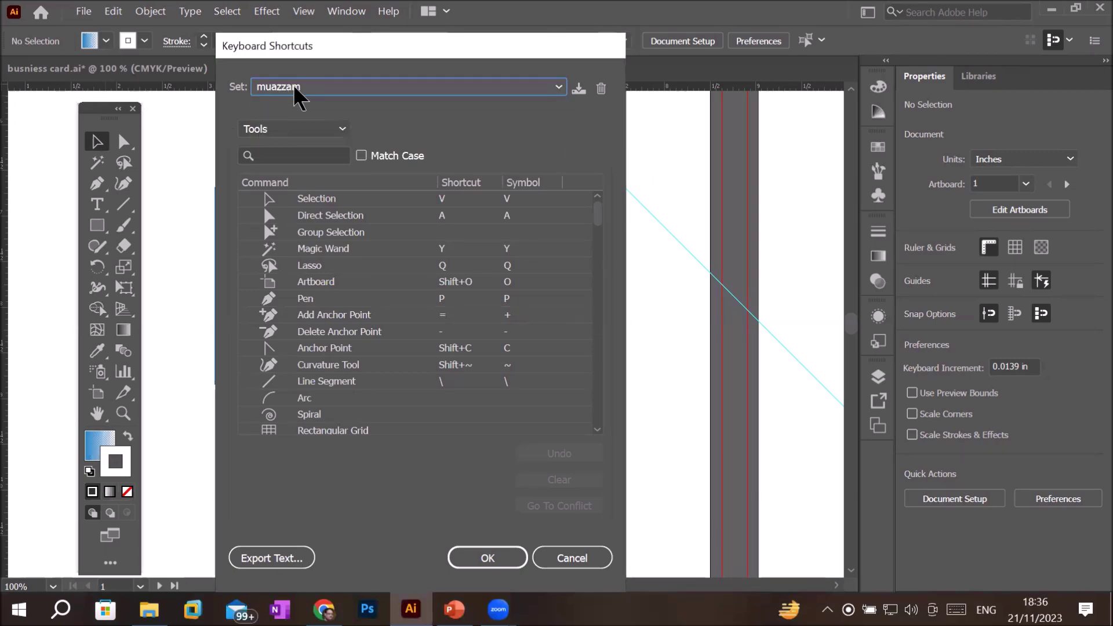
pyautogui.click(557, 88)
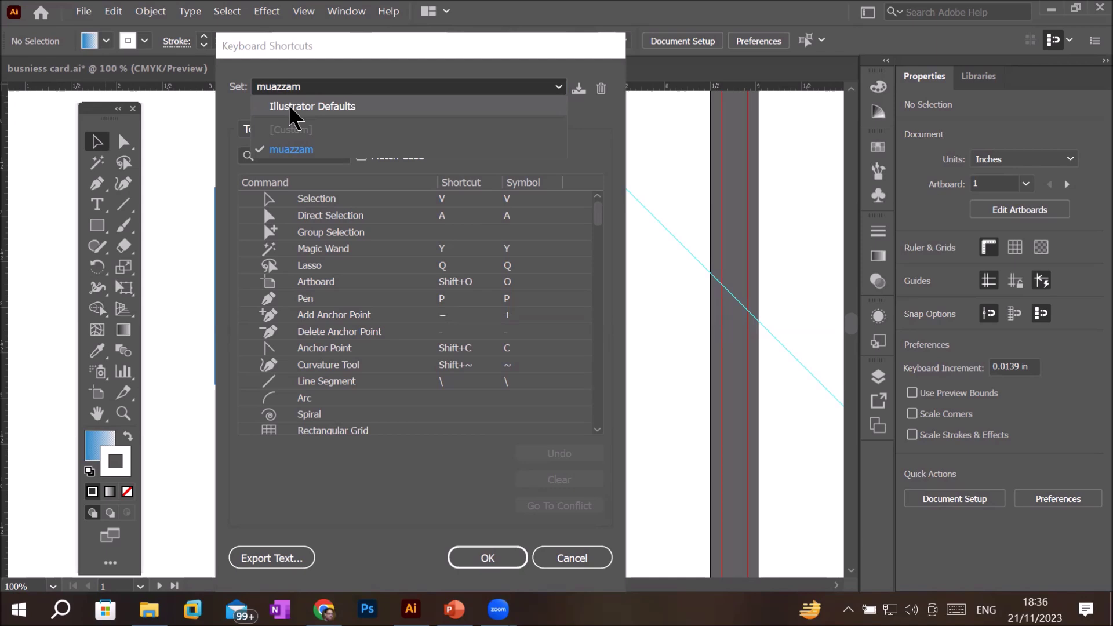
pyautogui.click(348, 88)
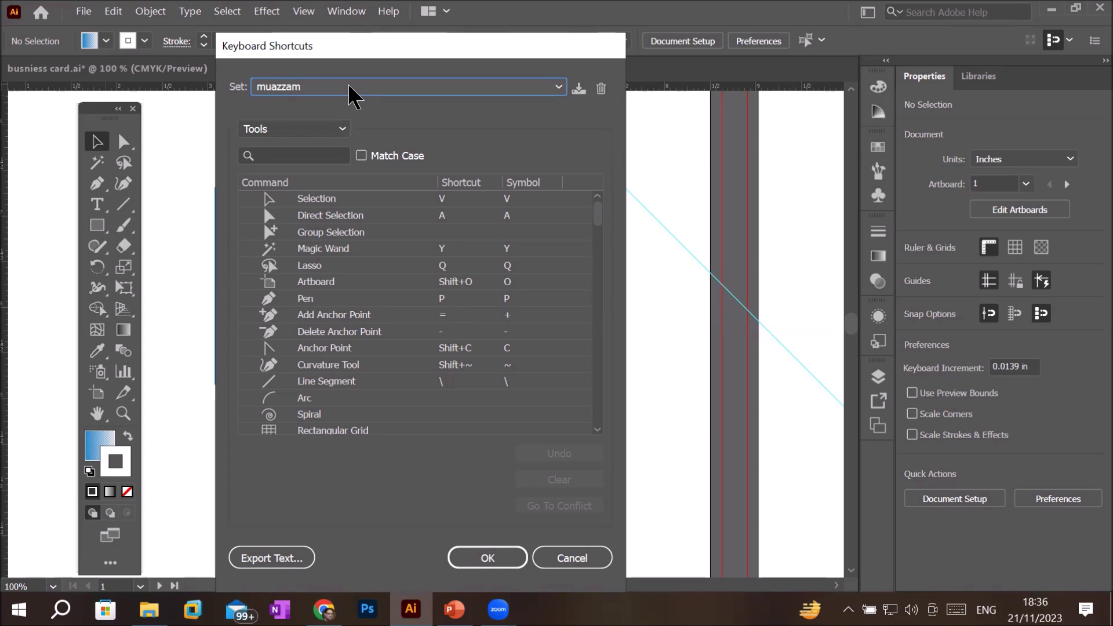
pyautogui.click(579, 89)
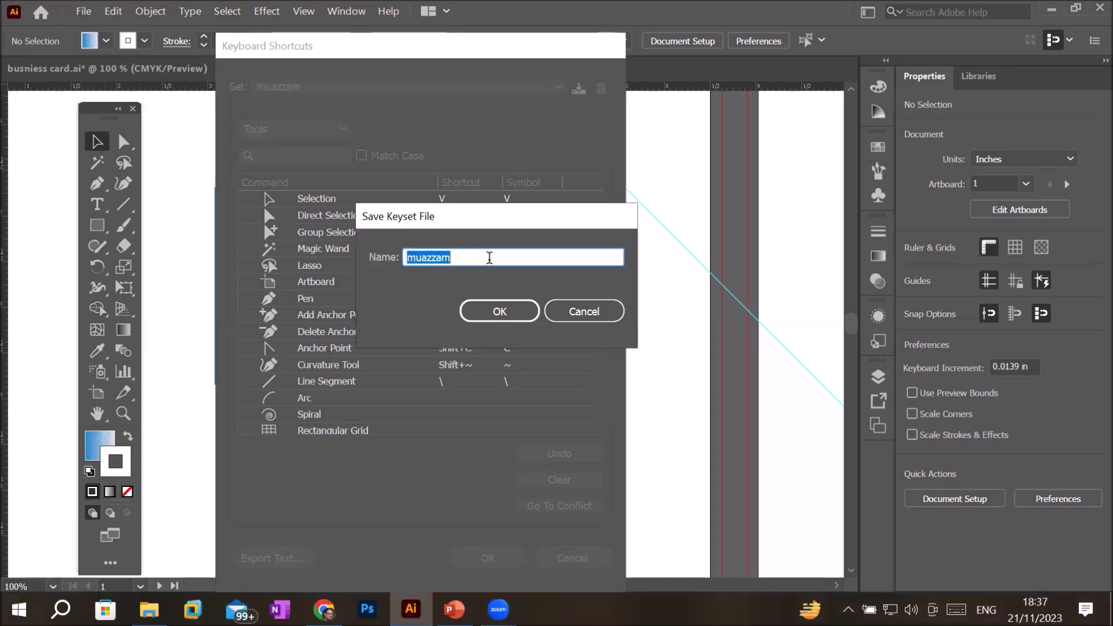
# Step: Overwrite the existing keyset file with the custom shortcut set
pyautogui.click(503, 310)
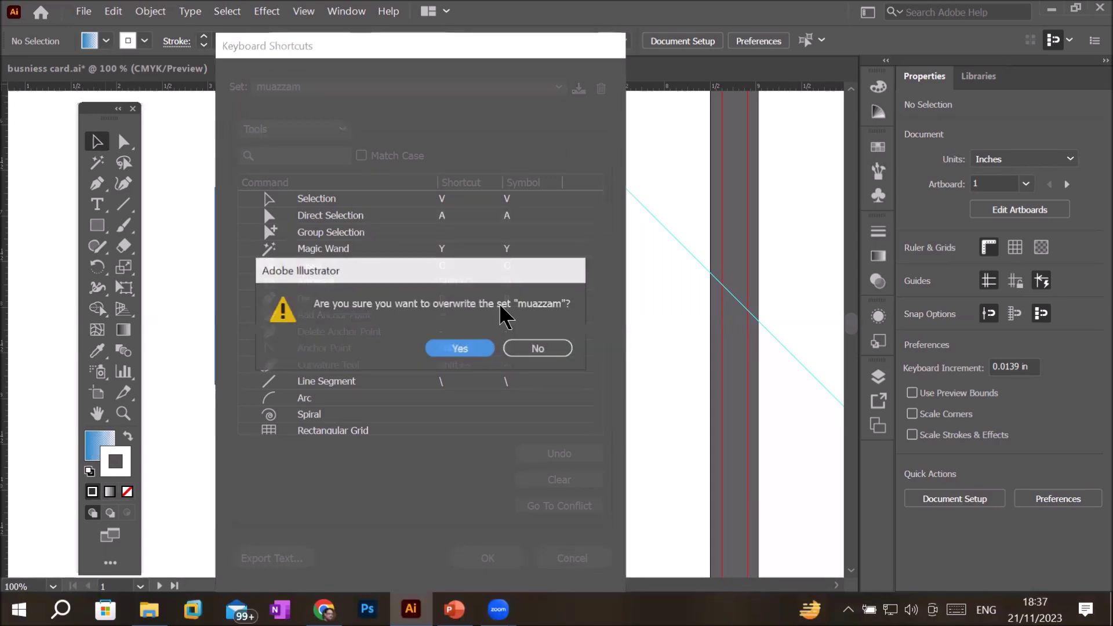
pyautogui.click(475, 350)
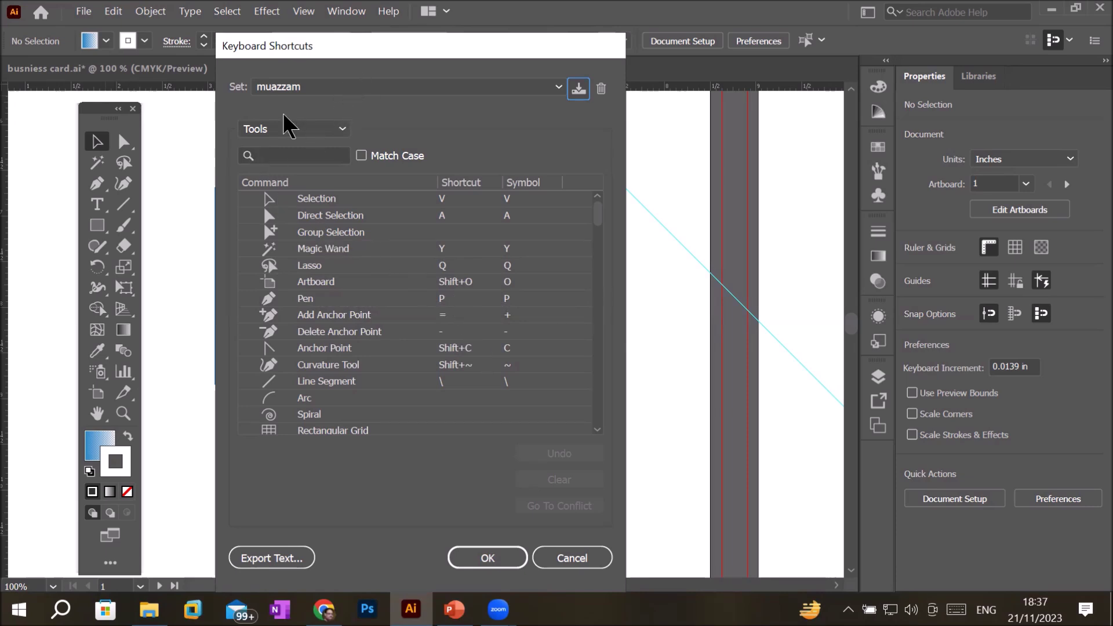
pyautogui.click(327, 131)
# Step: Assign Alt+Ctrl+U to File > New, discarding the conflicting Shift+Ctrl+R, and apply
pyautogui.click(318, 150)
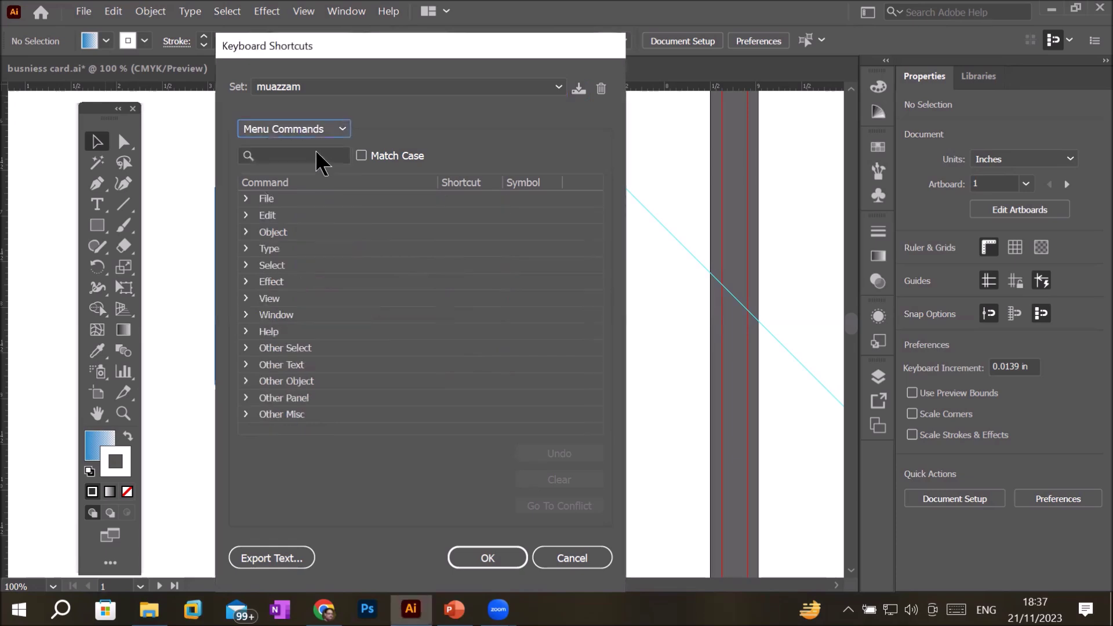
pyautogui.click(248, 198)
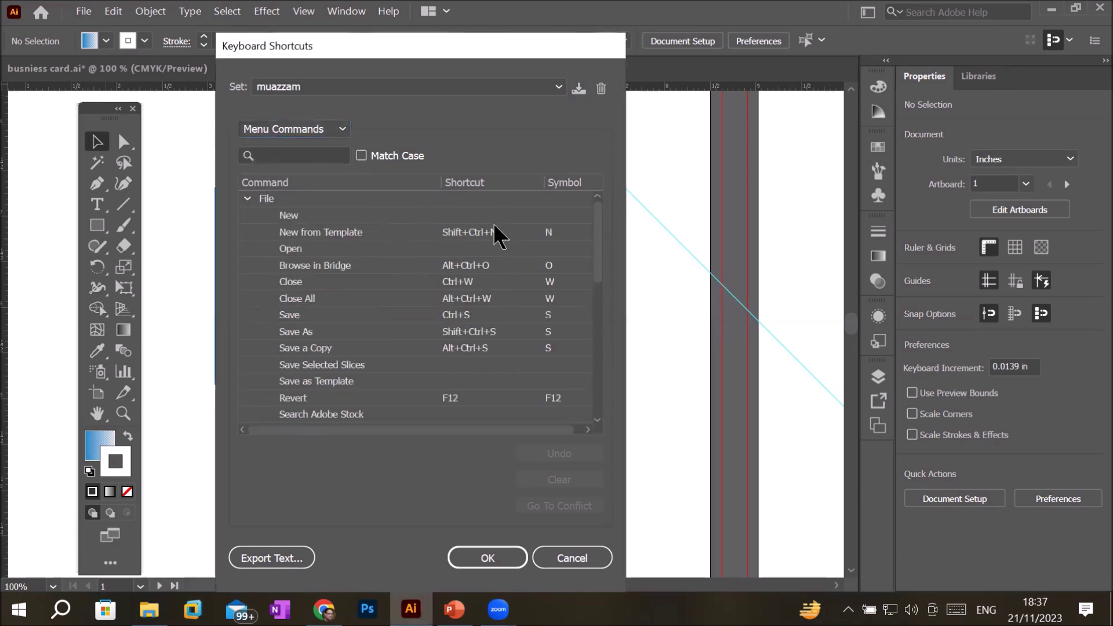
pyautogui.click(467, 216)
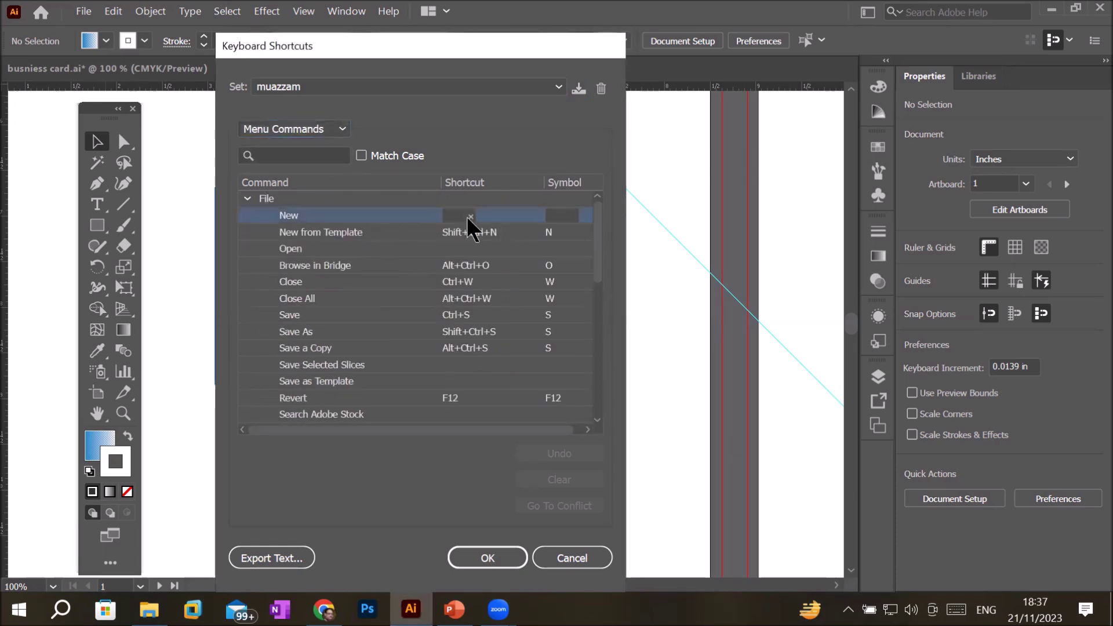
pyautogui.click(454, 217)
pyautogui.hotkey('shift', 'ctrl', 'r')
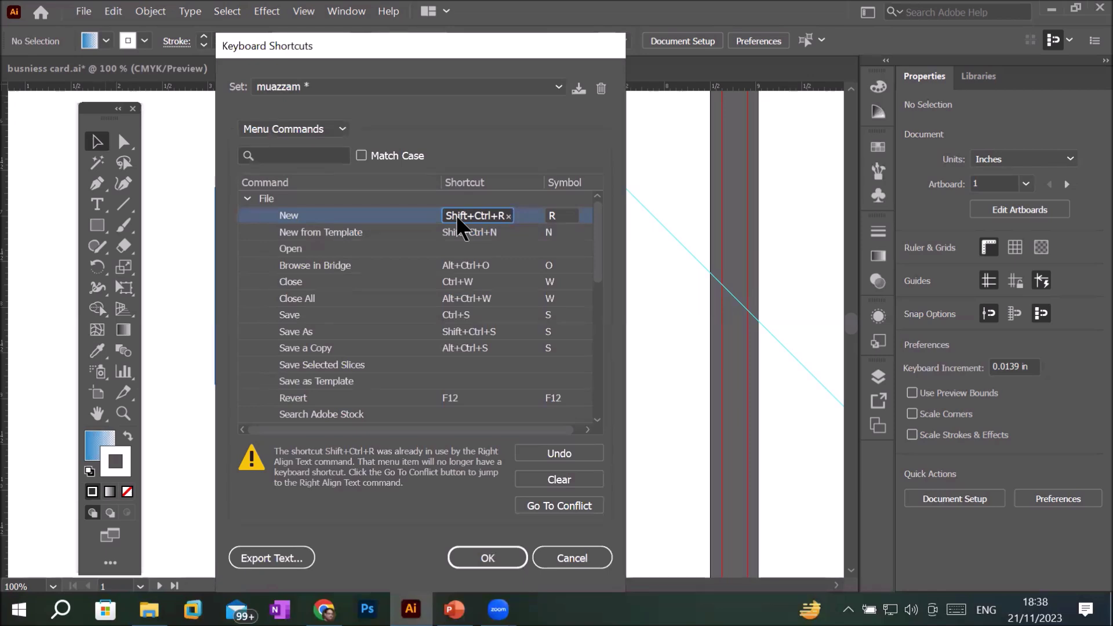
pyautogui.press('BackSpace')
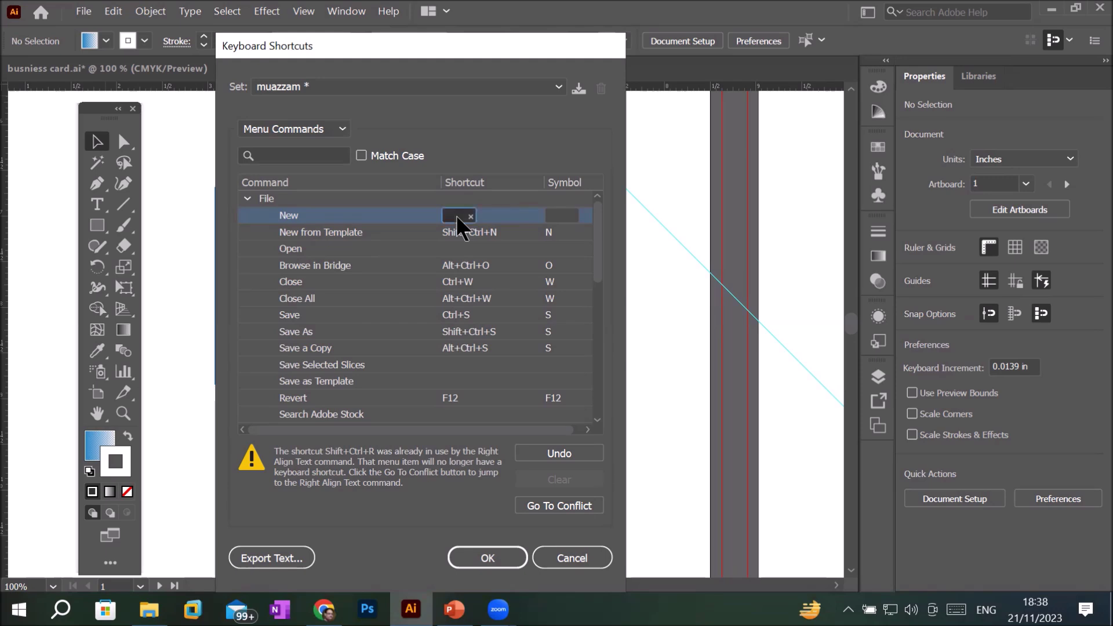
pyautogui.hotkey('alt', 'ctrl', 'u')
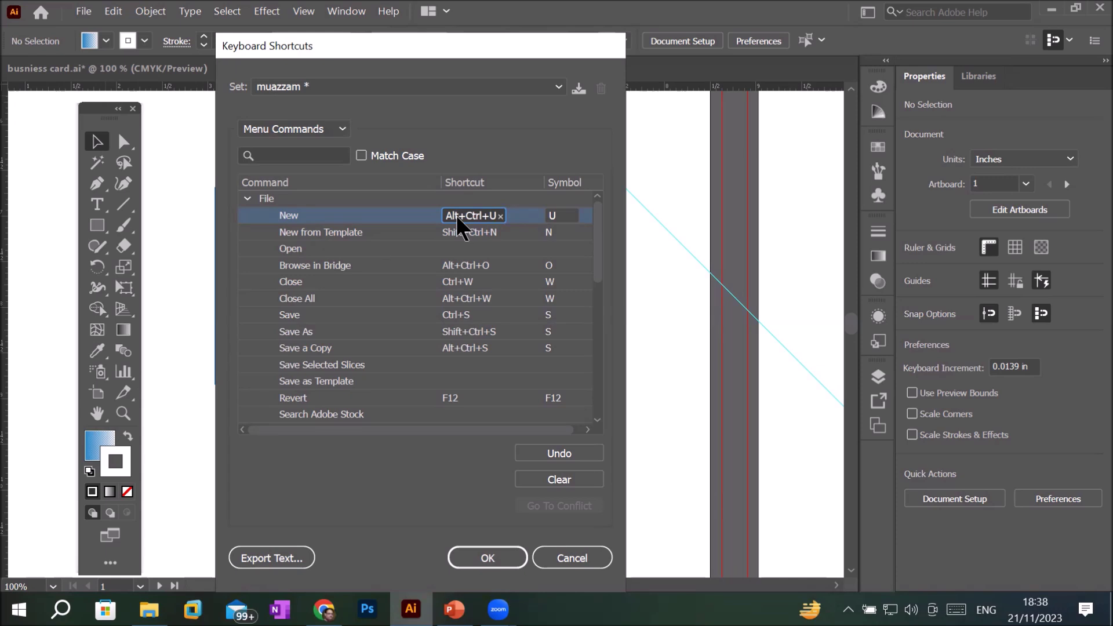
pyautogui.click(499, 559)
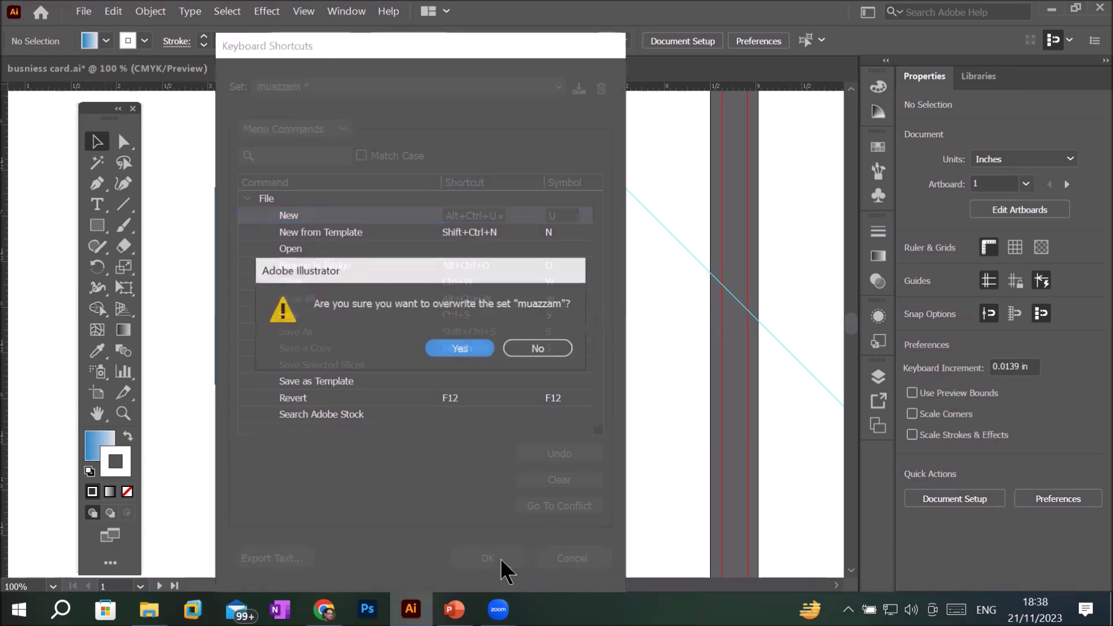
# Step: Confirm overwriting the shortcut set, then test the new-document shortcut
pyautogui.click(457, 348)
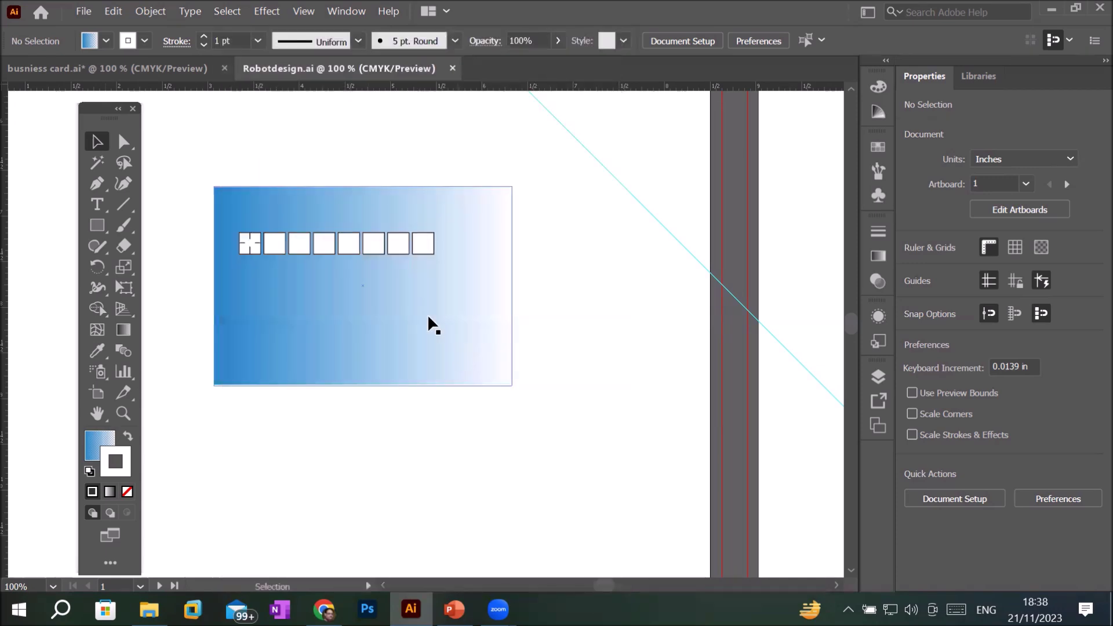
pyautogui.click(83, 12)
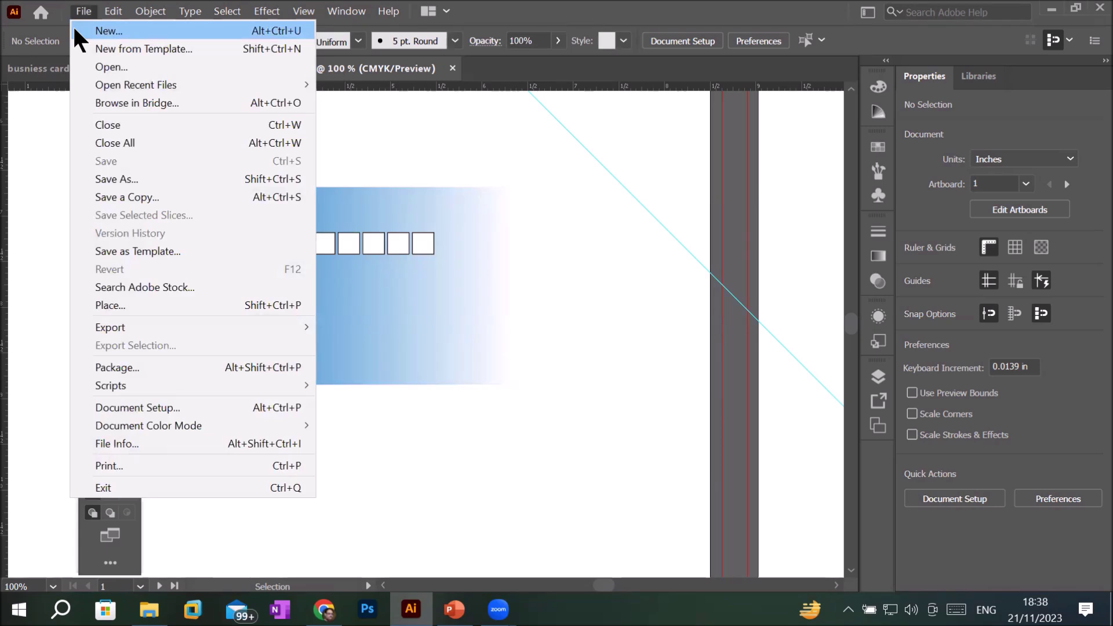
pyautogui.click(488, 161)
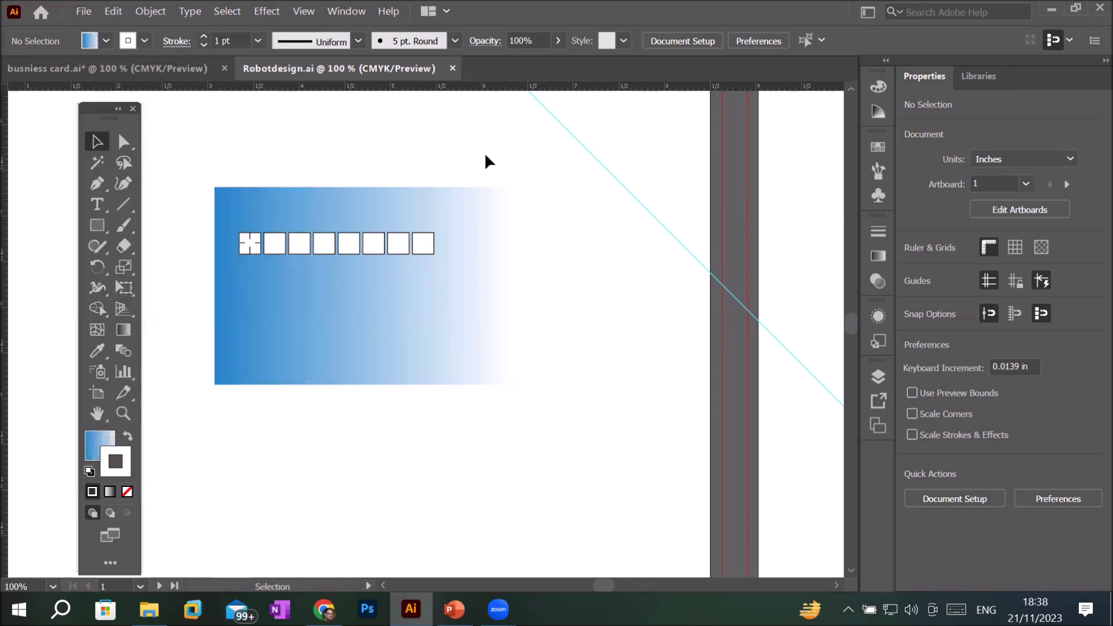
pyautogui.hotkey('ctrl', 'alt')
pyautogui.hotkey('ctrl', 'n')
# Step: Select the gradient rectangle and open the All Tools drawer from Edit Toolbar
pyautogui.click(114, 11)
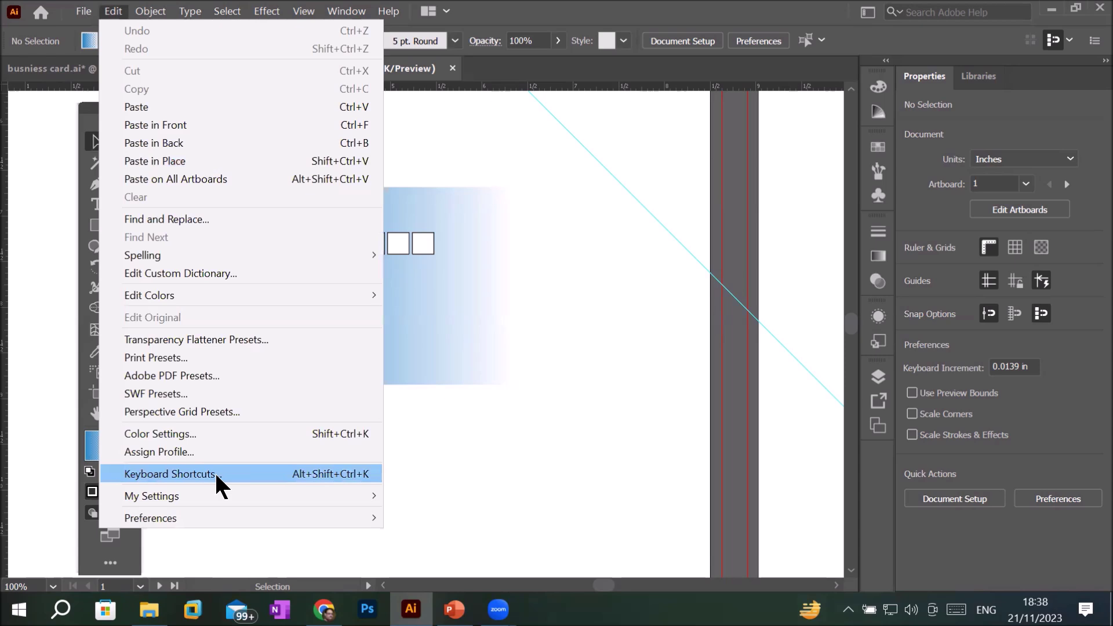
pyautogui.click(461, 319)
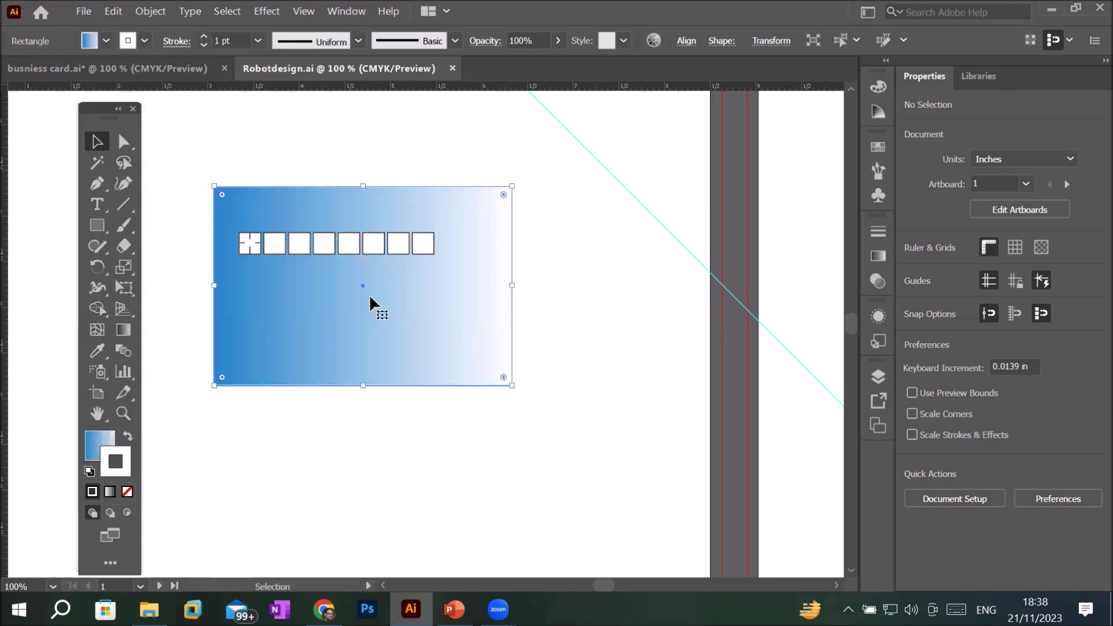
pyautogui.moveTo(86, 110); pyautogui.dragTo(83, 107)
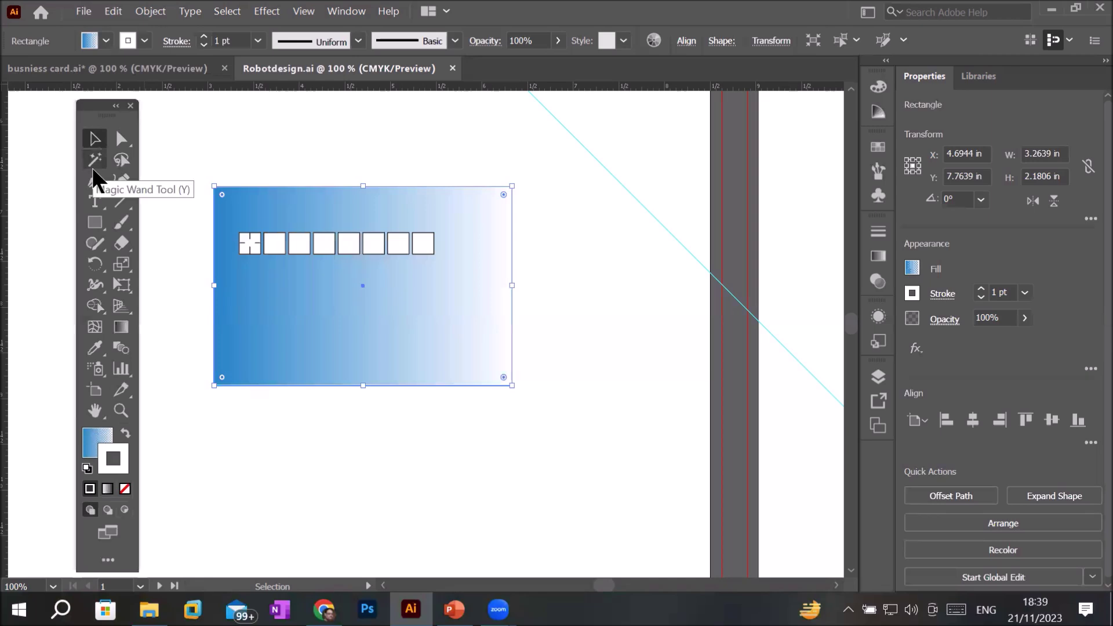
pyautogui.click(106, 564)
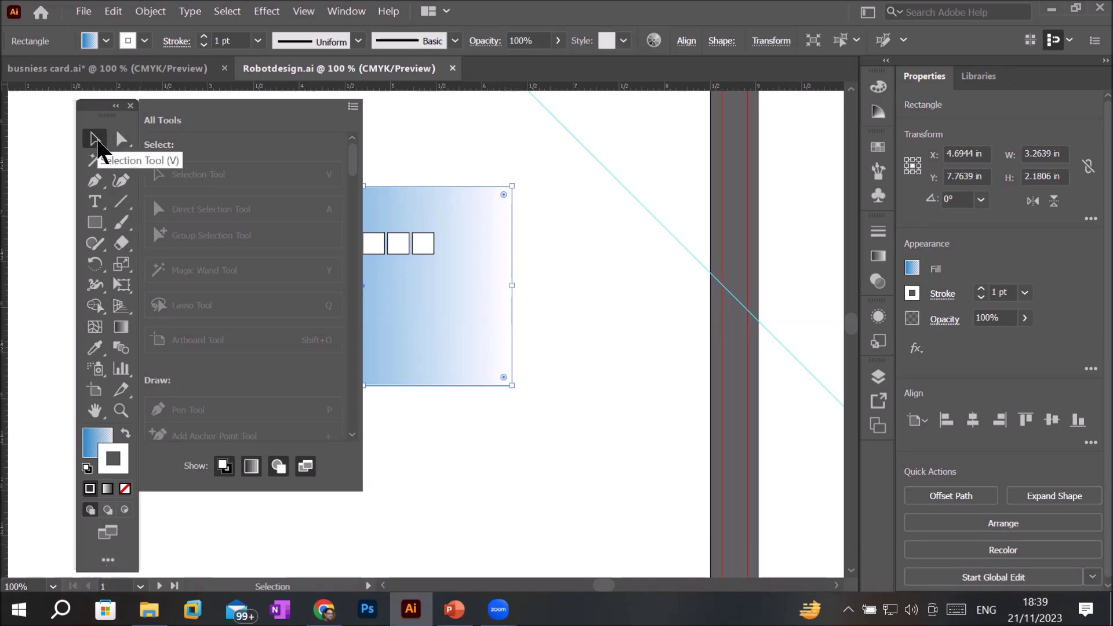
# Step: Drag Direct Selection, Magic Wand, Lasso, Zoom and Hand out of the toolbar
pyautogui.moveTo(121, 138); pyautogui.dragTo(220, 207)
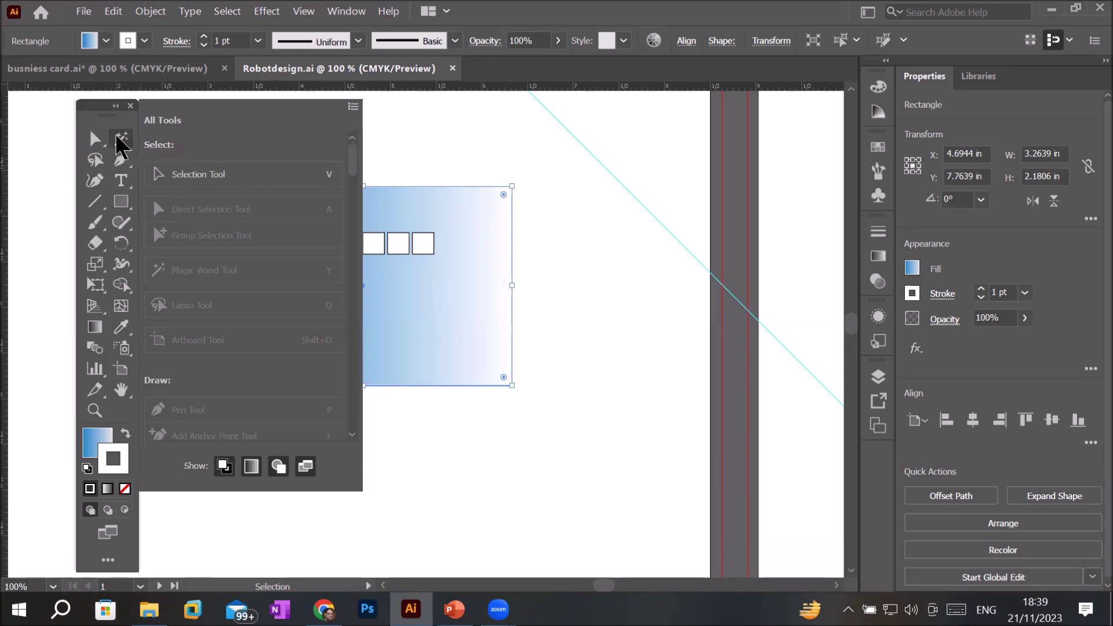
pyautogui.moveTo(120, 141); pyautogui.dragTo(214, 217)
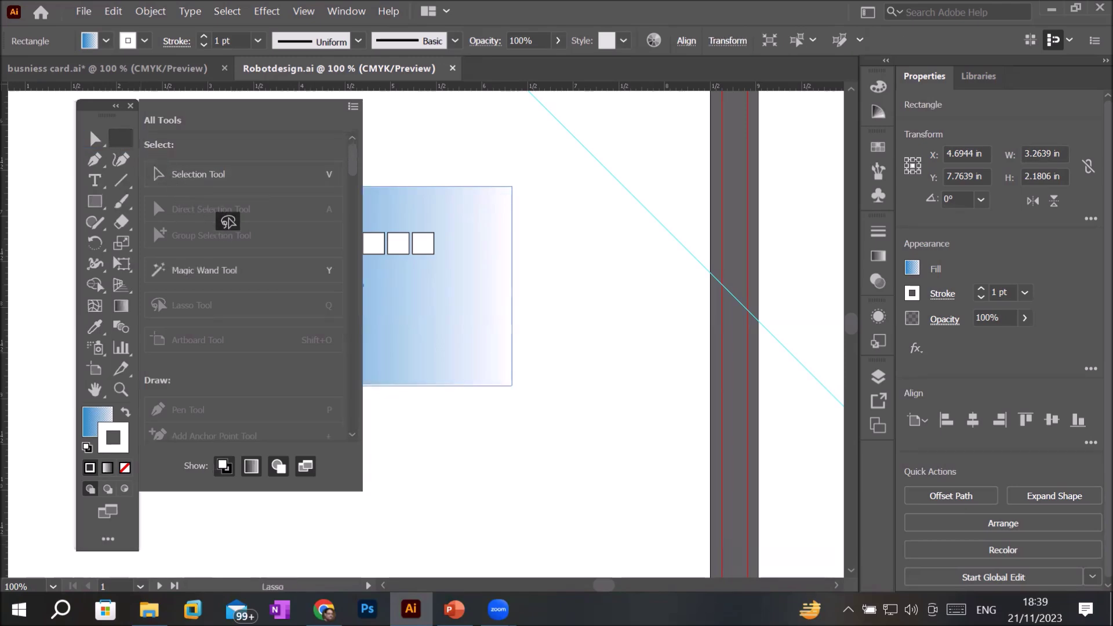
pyautogui.moveTo(120, 141); pyautogui.dragTo(223, 219)
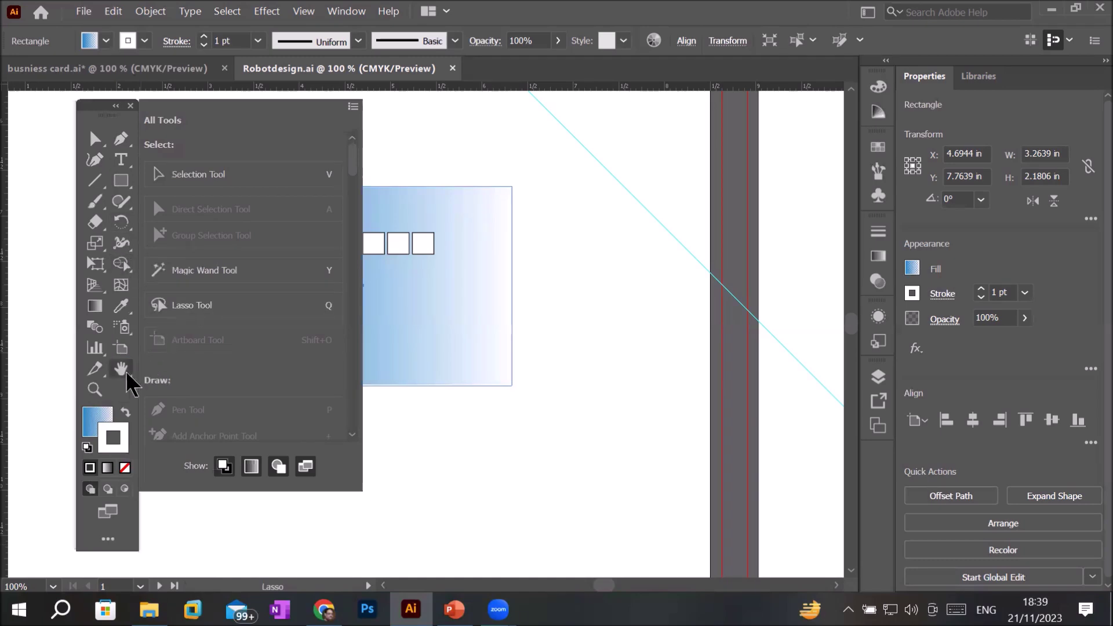
pyautogui.moveTo(94, 390); pyautogui.dragTo(266, 272)
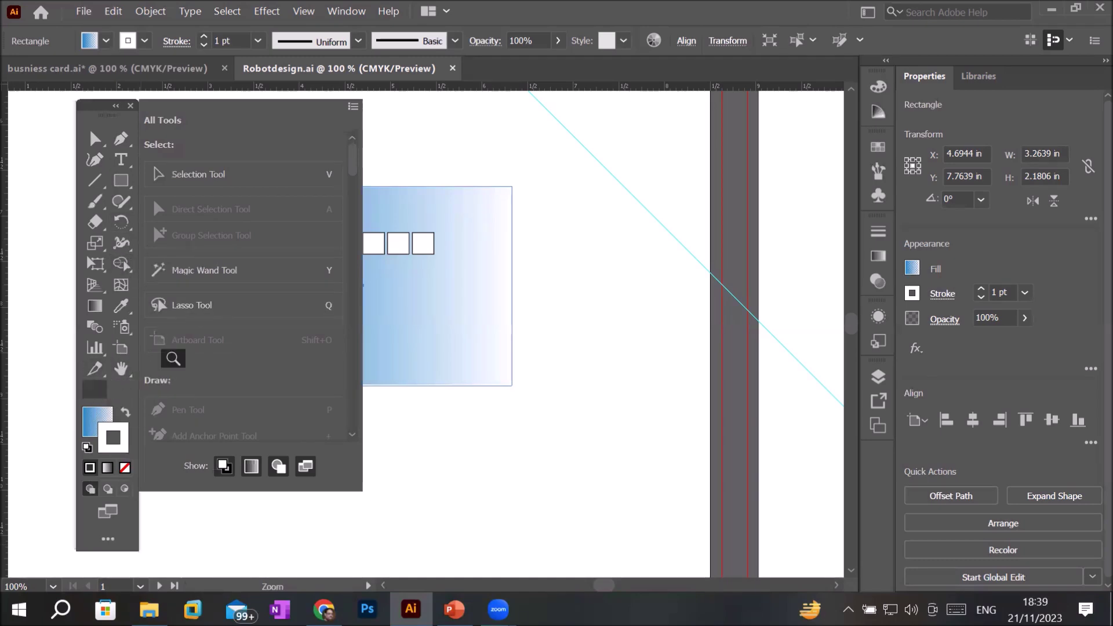
pyautogui.moveTo(120, 369); pyautogui.dragTo(220, 280)
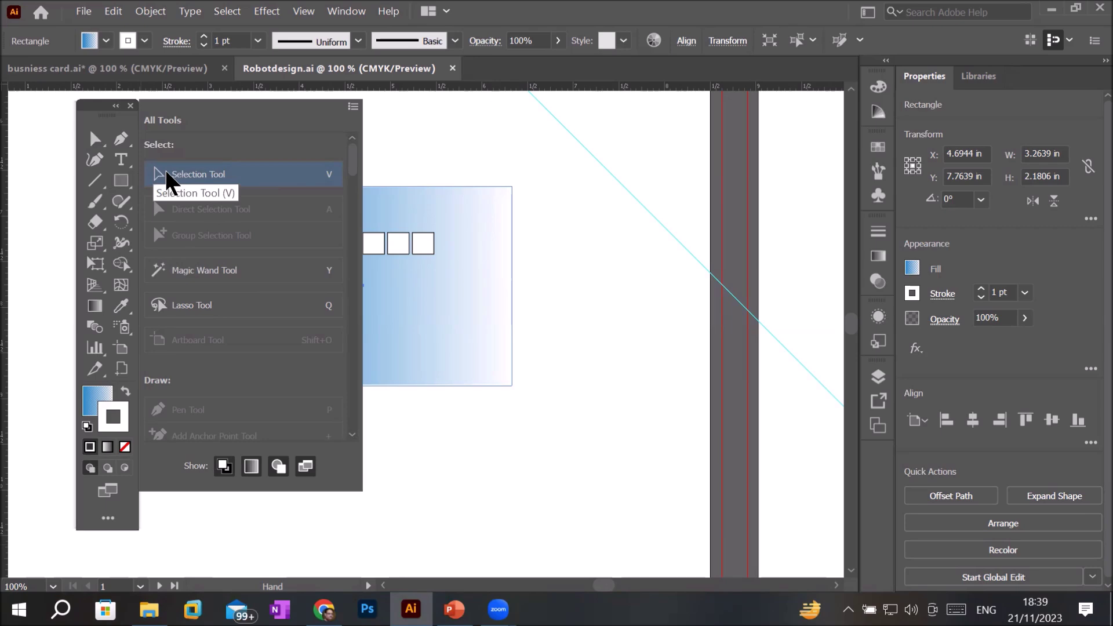
# Step: Put the Selection Tool back into the toolbar, removing the duplicate copy
pyautogui.moveTo(166, 180)
pyautogui.mouseDown()
pyautogui.moveTo(118, 213)
pyautogui.moveTo(105, 307)
pyautogui.moveTo(109, 264)
pyautogui.mouseUp()
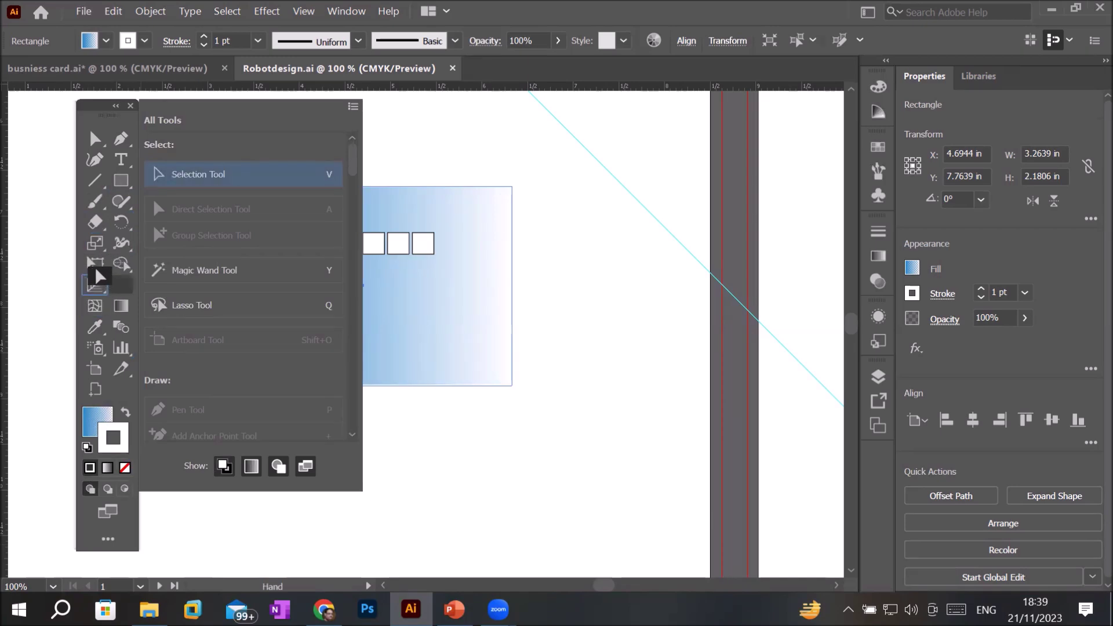
pyautogui.moveTo(110, 264); pyautogui.dragTo(99, 291)
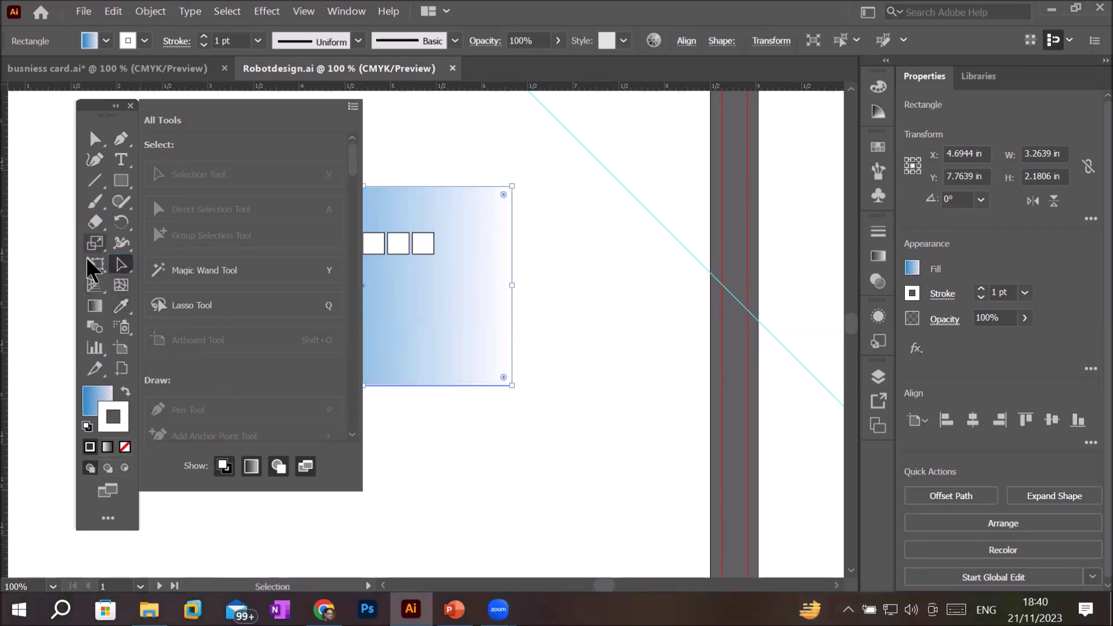
pyautogui.click(95, 265)
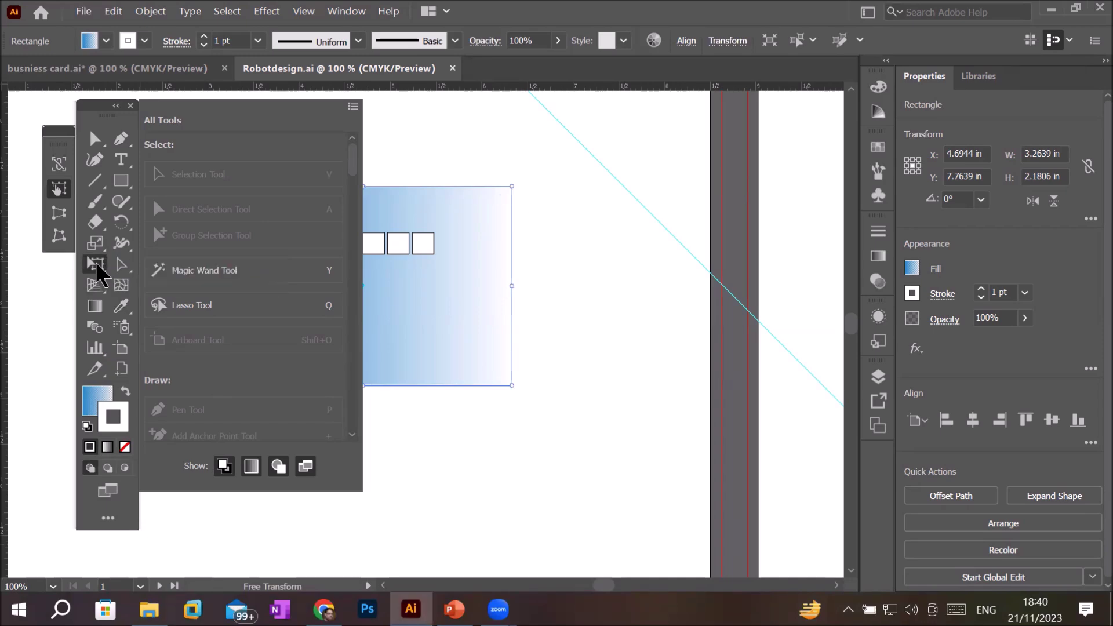
pyautogui.click(125, 270)
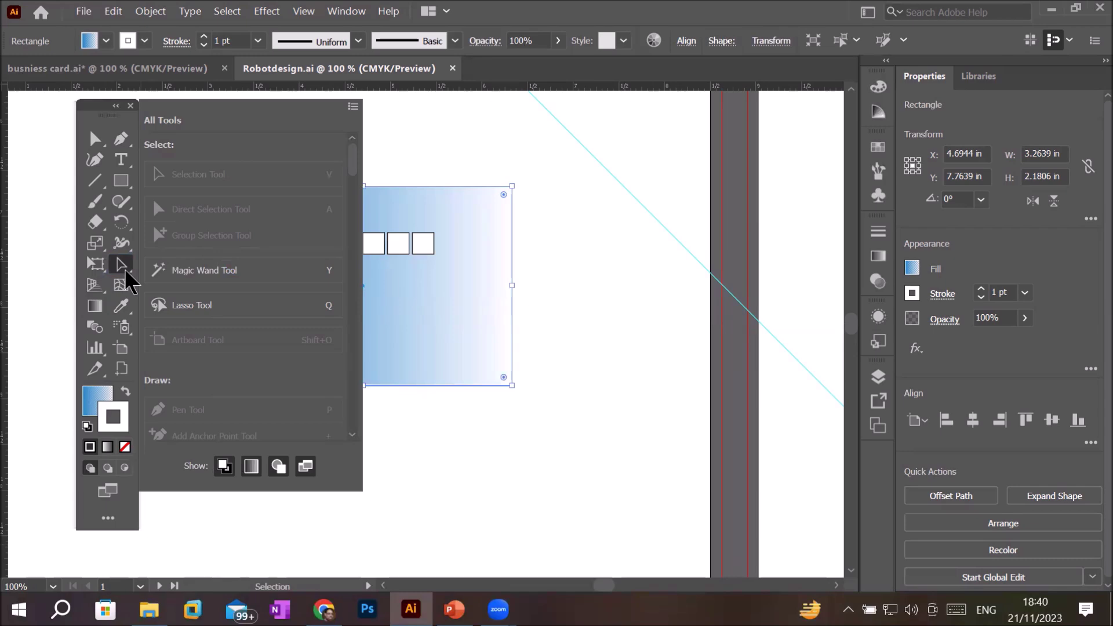
pyautogui.moveTo(125, 271); pyautogui.dragTo(224, 255)
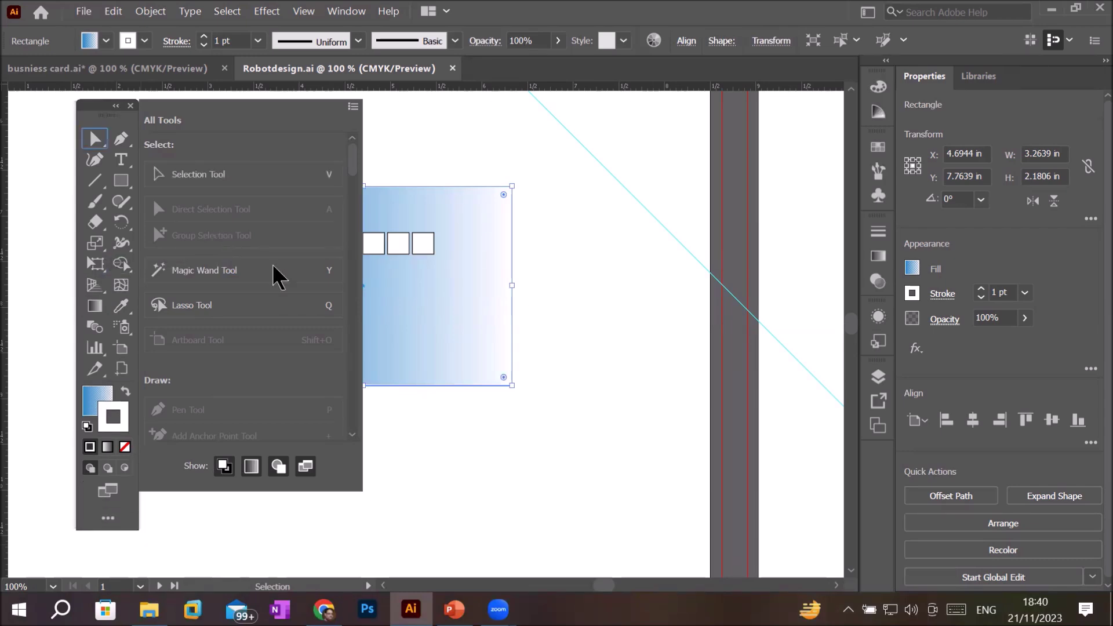
pyautogui.moveTo(167, 172); pyautogui.dragTo(124, 174)
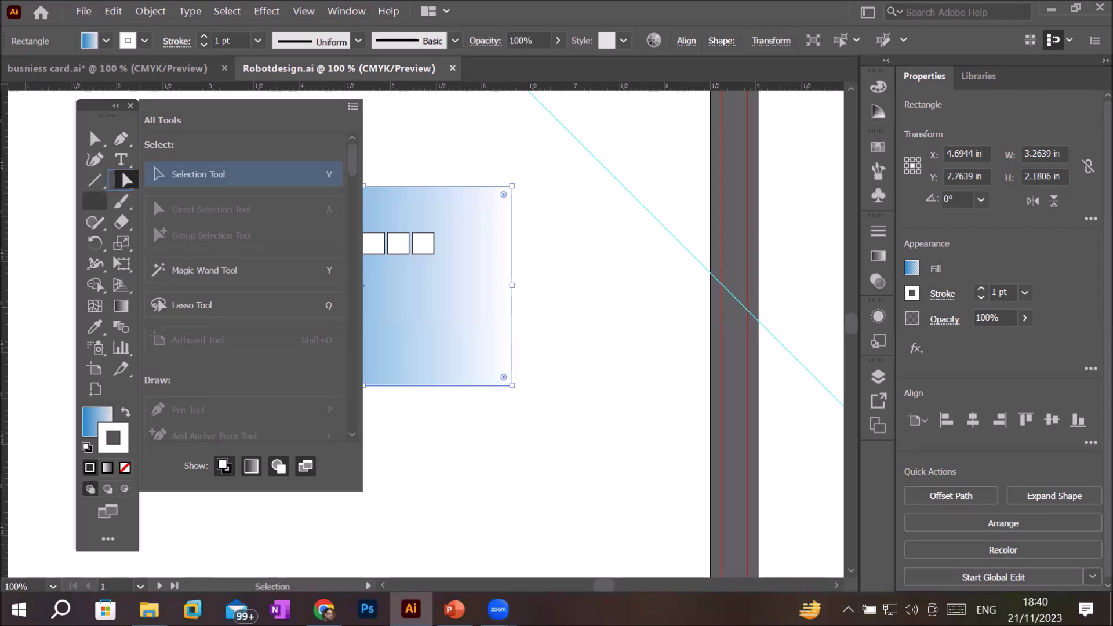
pyautogui.moveTo(126, 180); pyautogui.dragTo(121, 180)
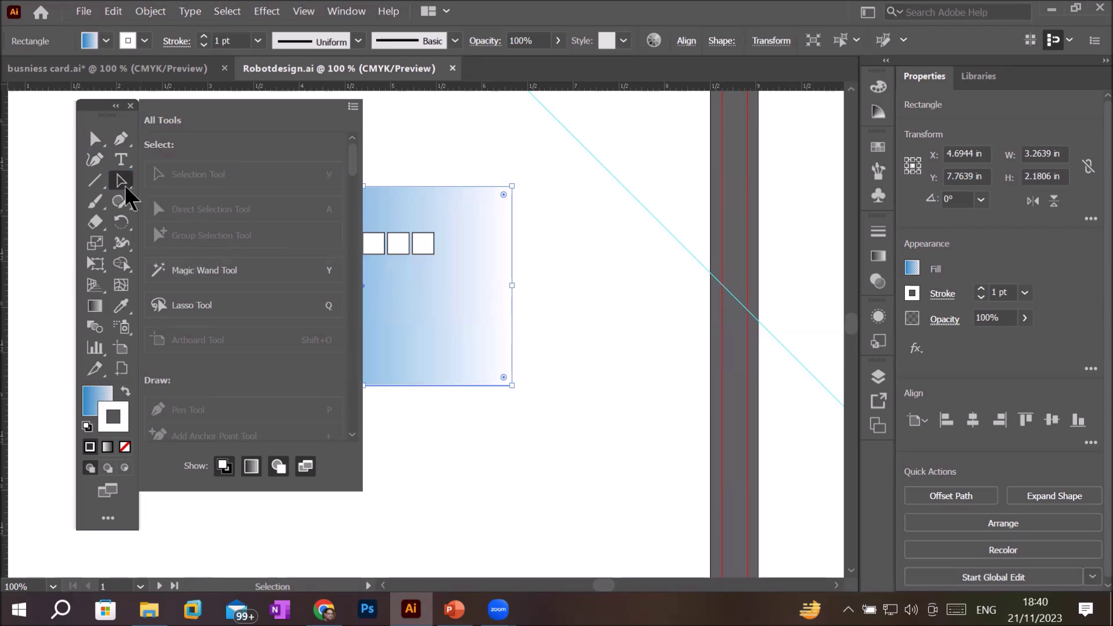
pyautogui.click(123, 187)
pyautogui.click(432, 145)
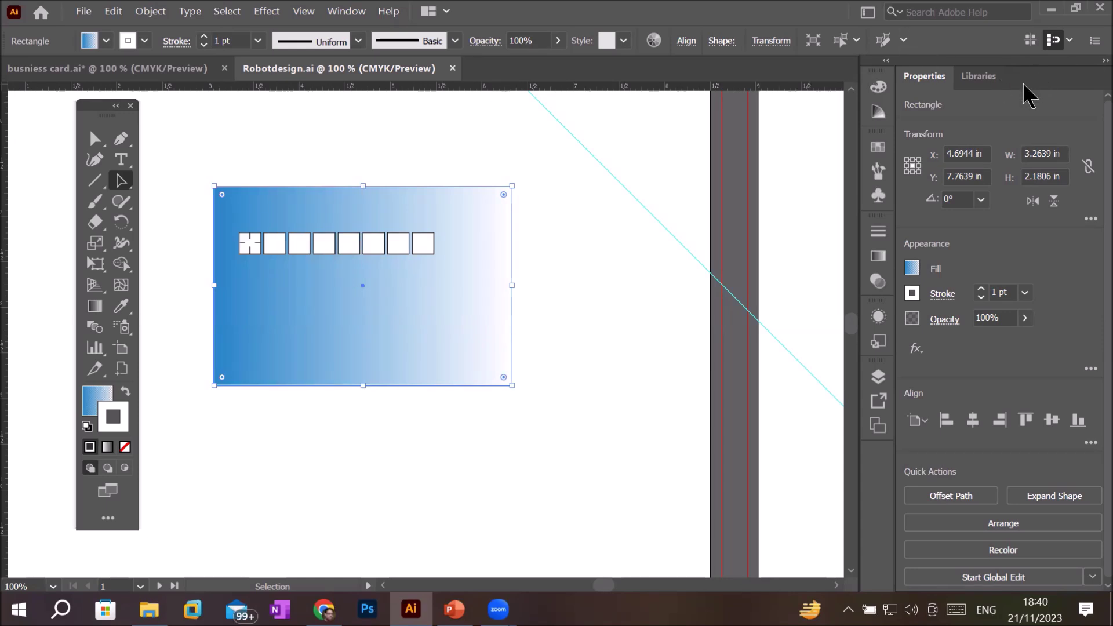
# Step: Float the Properties, Libraries and Layers panels as one group, with Layers before Libraries
pyautogui.moveTo(1040, 79); pyautogui.dragTo(612, 128)
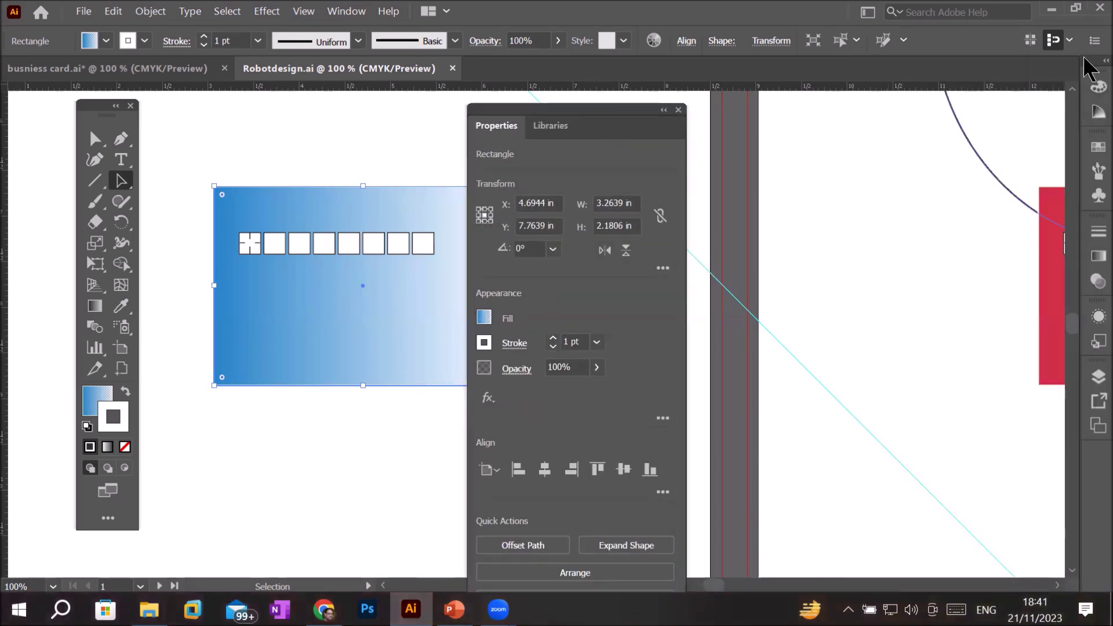
pyautogui.moveTo(1099, 73); pyautogui.dragTo(990, 105)
pyautogui.moveTo(891, 140); pyautogui.dragTo(891, 141)
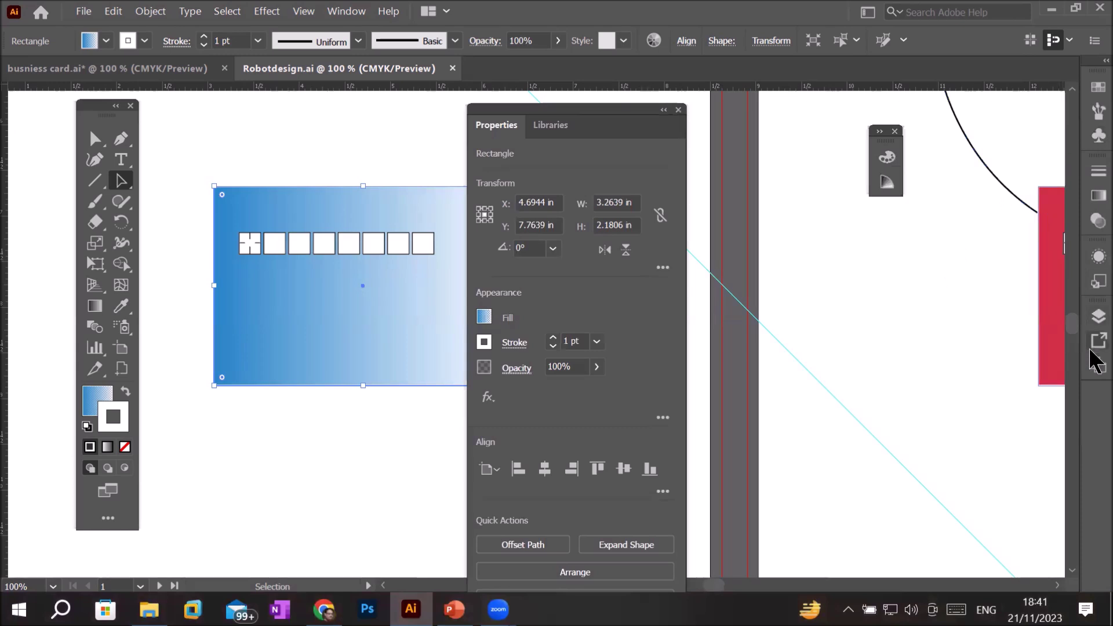
pyautogui.moveTo(1099, 317)
pyautogui.mouseDown()
pyautogui.moveTo(719, 247)
pyautogui.moveTo(595, 139)
pyautogui.mouseUp()
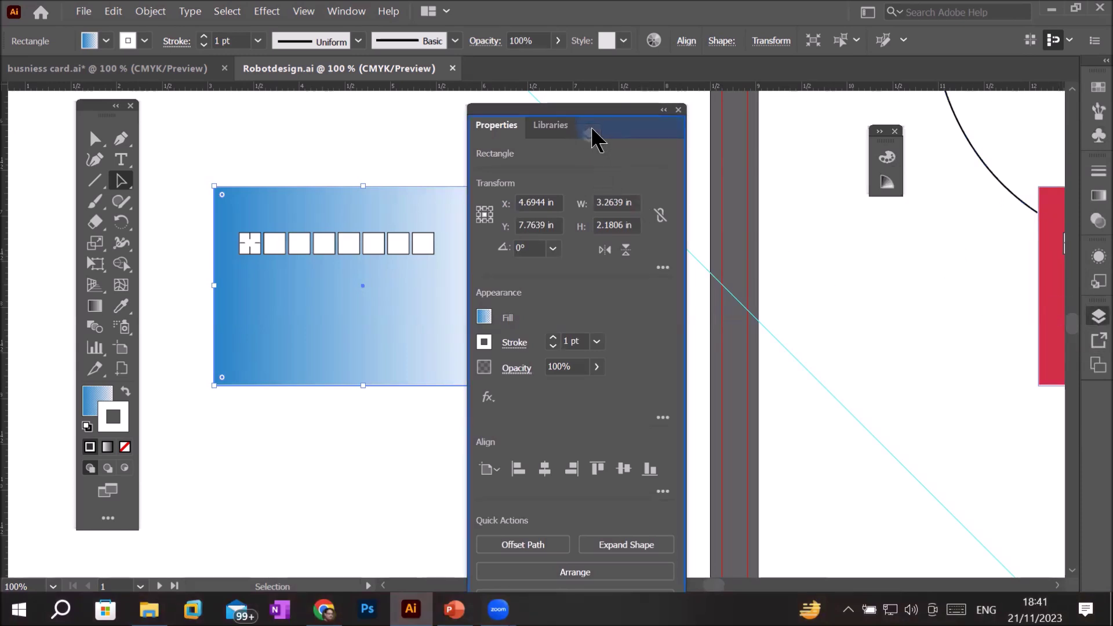
pyautogui.moveTo(595, 139); pyautogui.dragTo(597, 140)
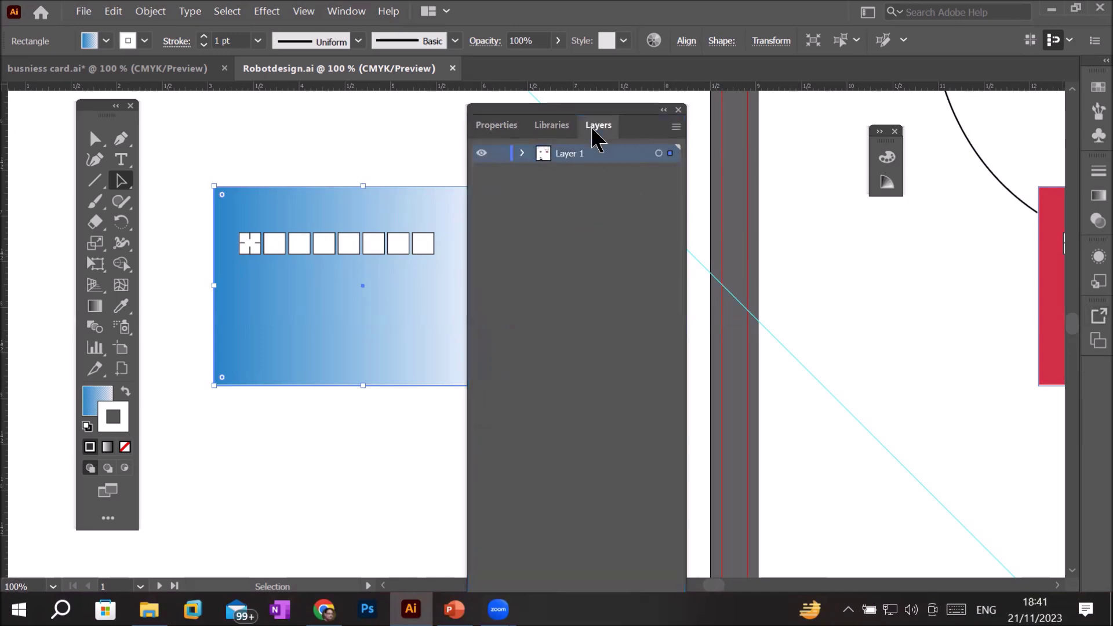
pyautogui.click(504, 129)
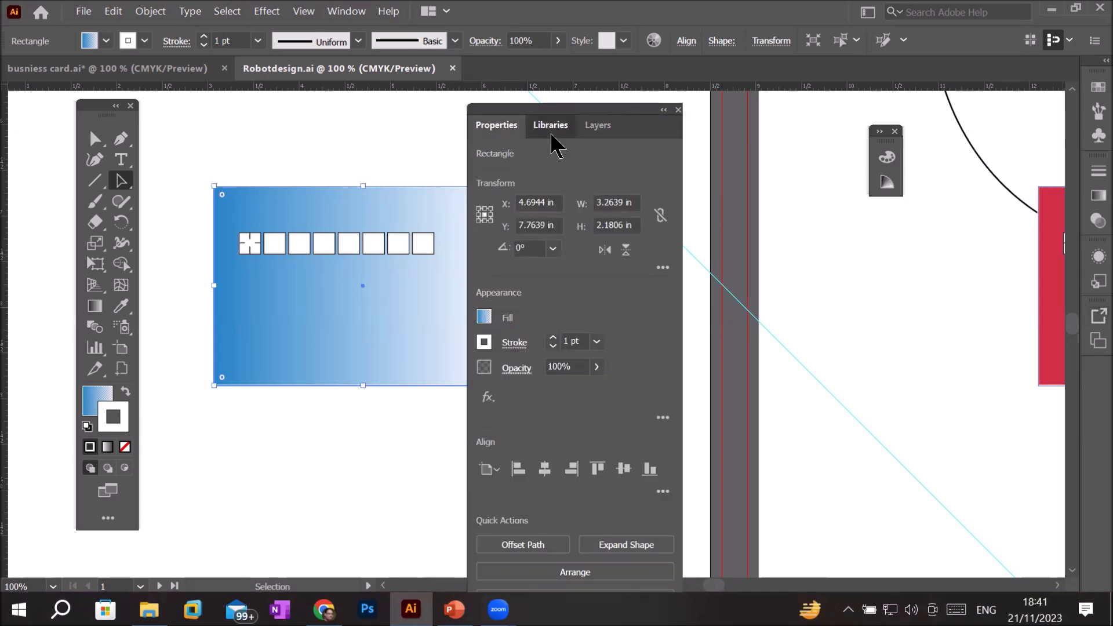
pyautogui.click(551, 132)
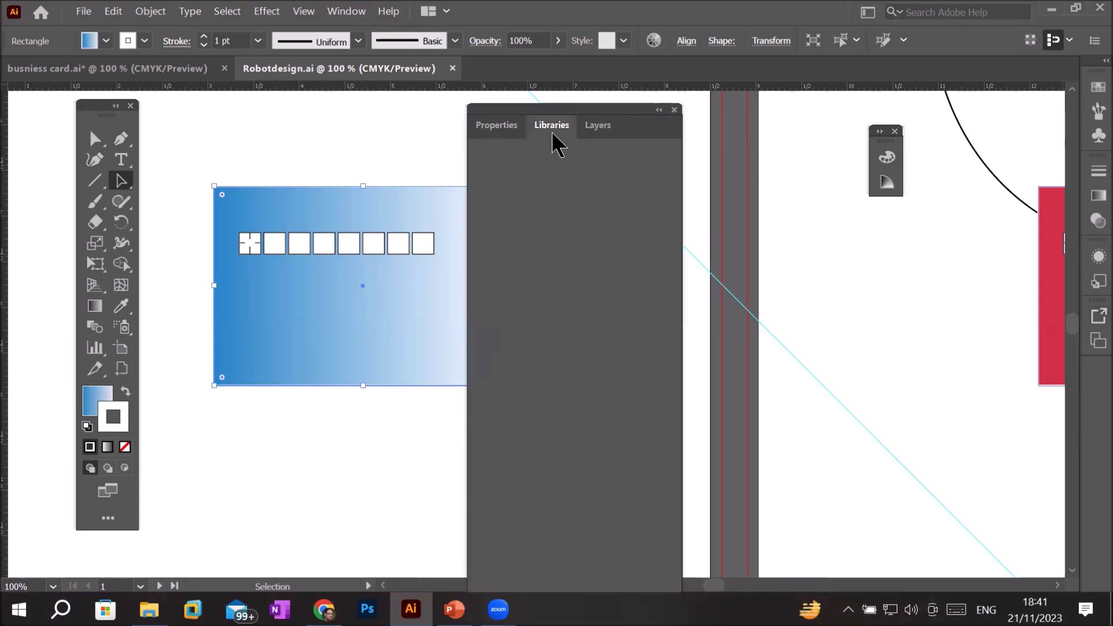
pyautogui.click(598, 126)
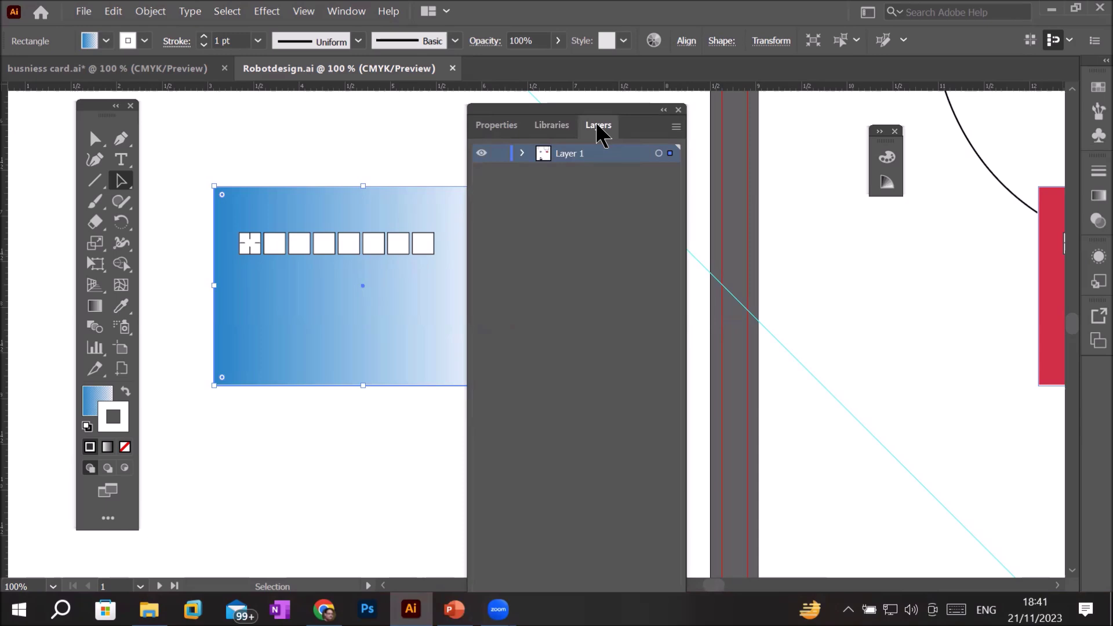
pyautogui.moveTo(598, 128); pyautogui.dragTo(551, 129)
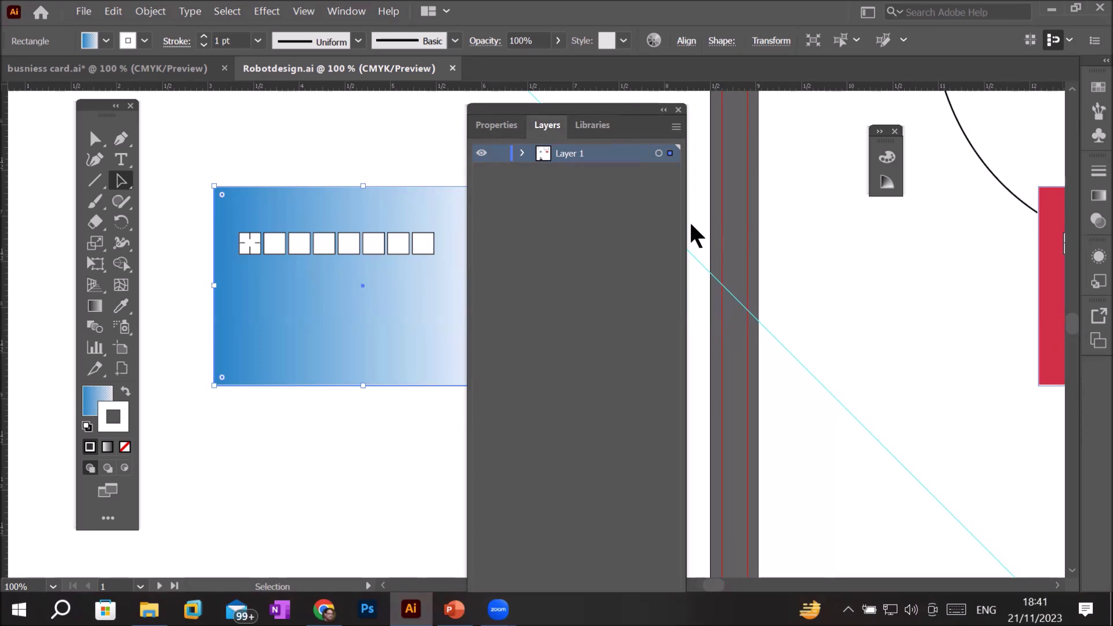
# Step: Close the small two-icon panel and place the floating Tools beside the Layers group
pyautogui.click(896, 132)
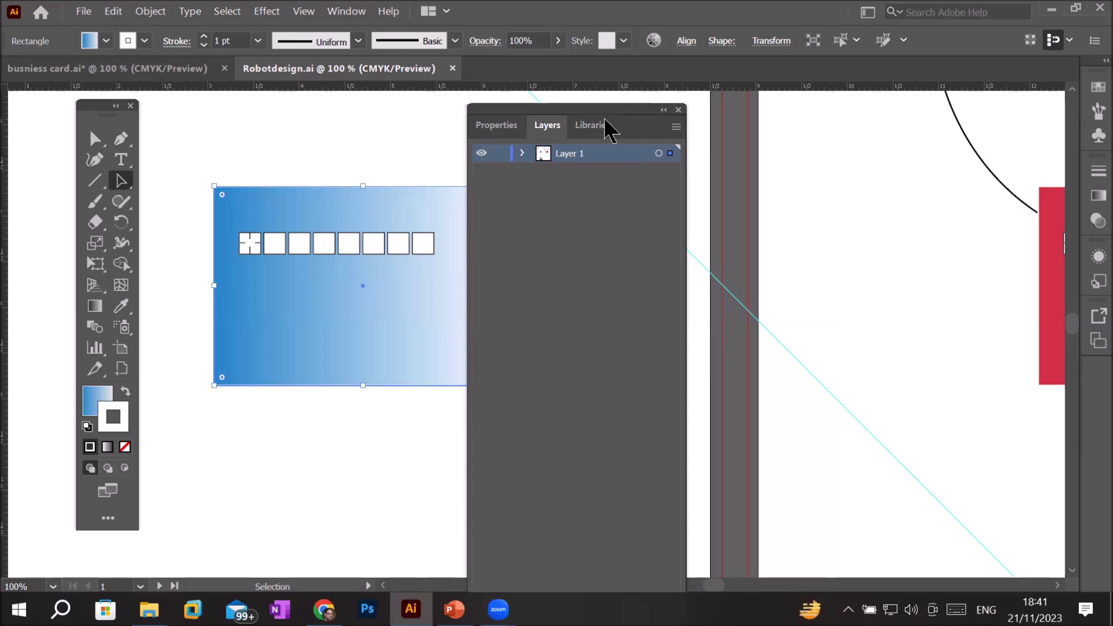
pyautogui.moveTo(586, 116); pyautogui.dragTo(893, 130)
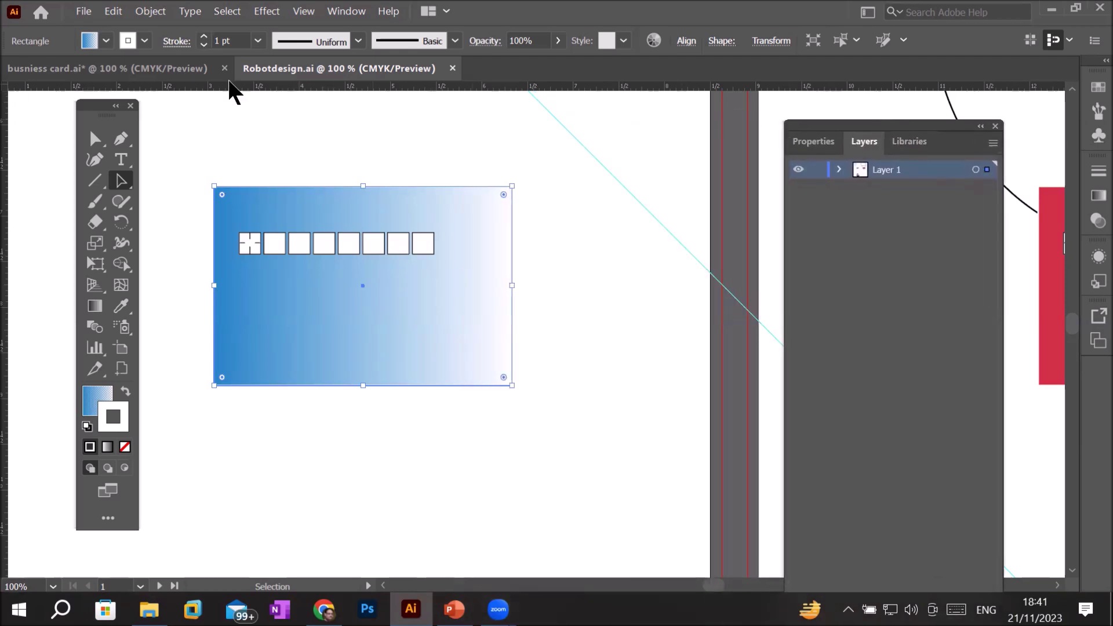
pyautogui.moveTo(87, 112)
pyautogui.mouseDown()
pyautogui.moveTo(3, 152)
pyautogui.moveTo(131, 157)
pyautogui.mouseUp()
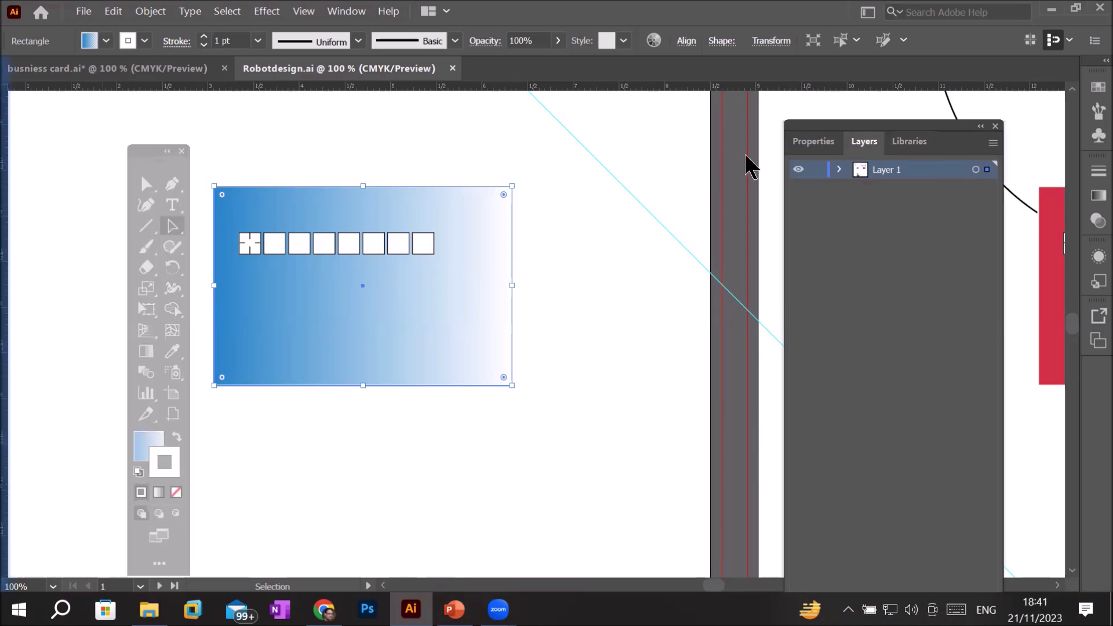
pyautogui.moveTo(746, 157); pyautogui.dragTo(746, 157)
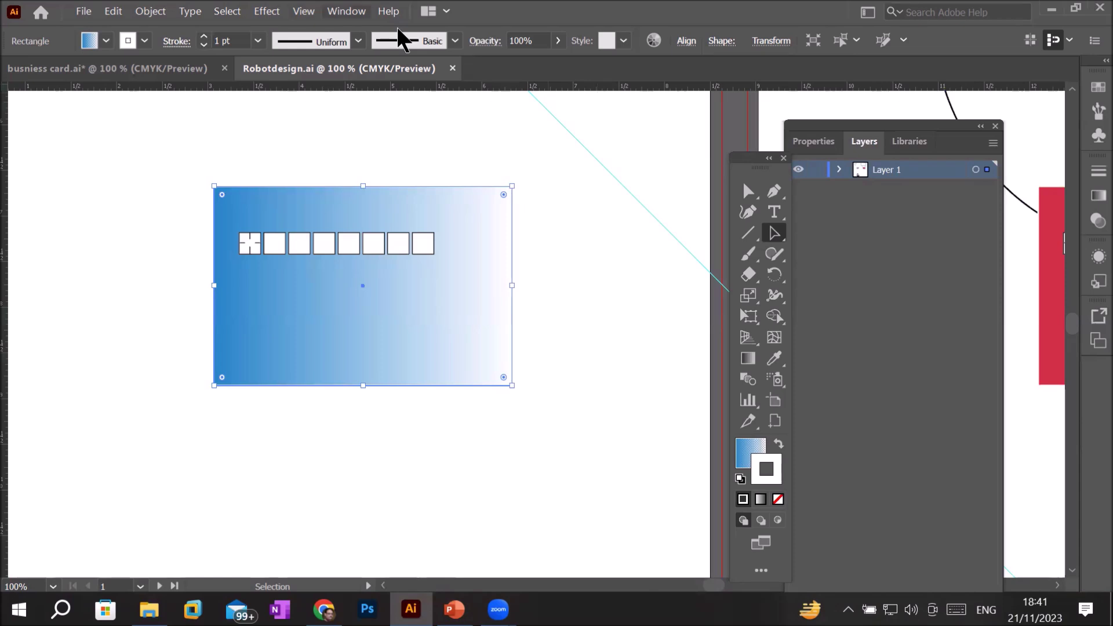
pyautogui.click(346, 11)
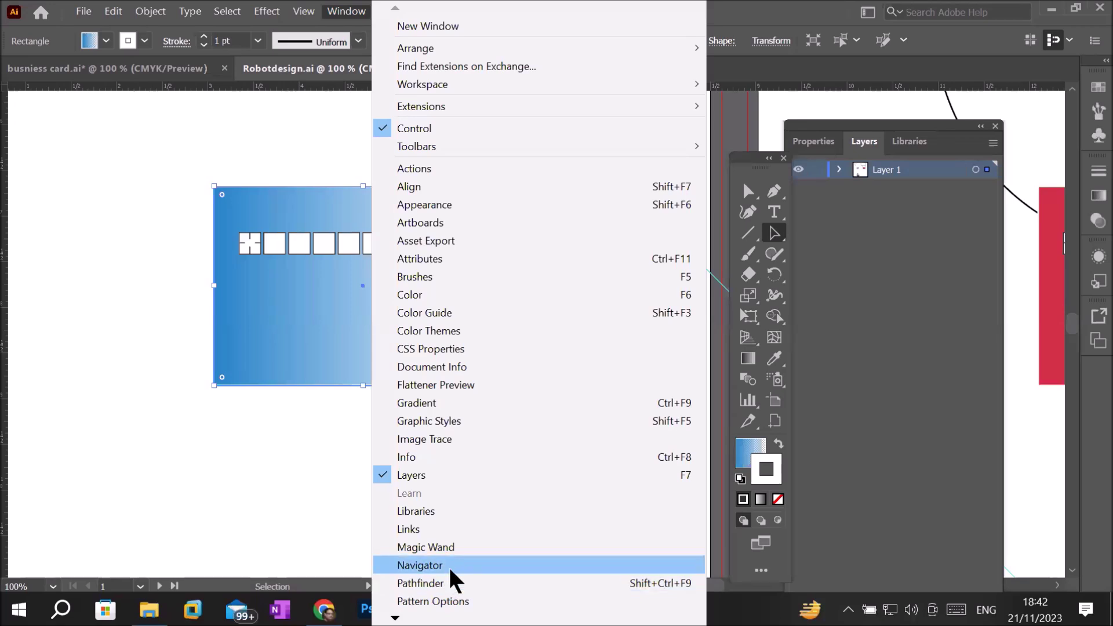
# Step: Open the Navigator panel and dock it into the Layers panel group
pyautogui.click(453, 570)
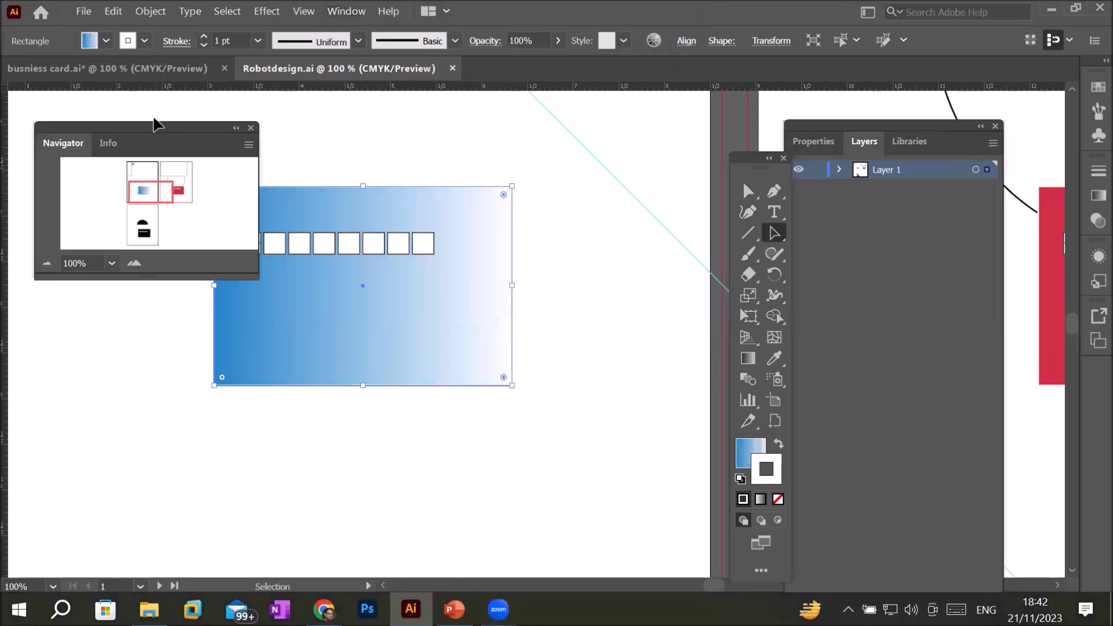
pyautogui.moveTo(151, 141)
pyautogui.mouseDown()
pyautogui.moveTo(571, 248)
pyautogui.moveTo(896, 159)
pyautogui.mouseUp()
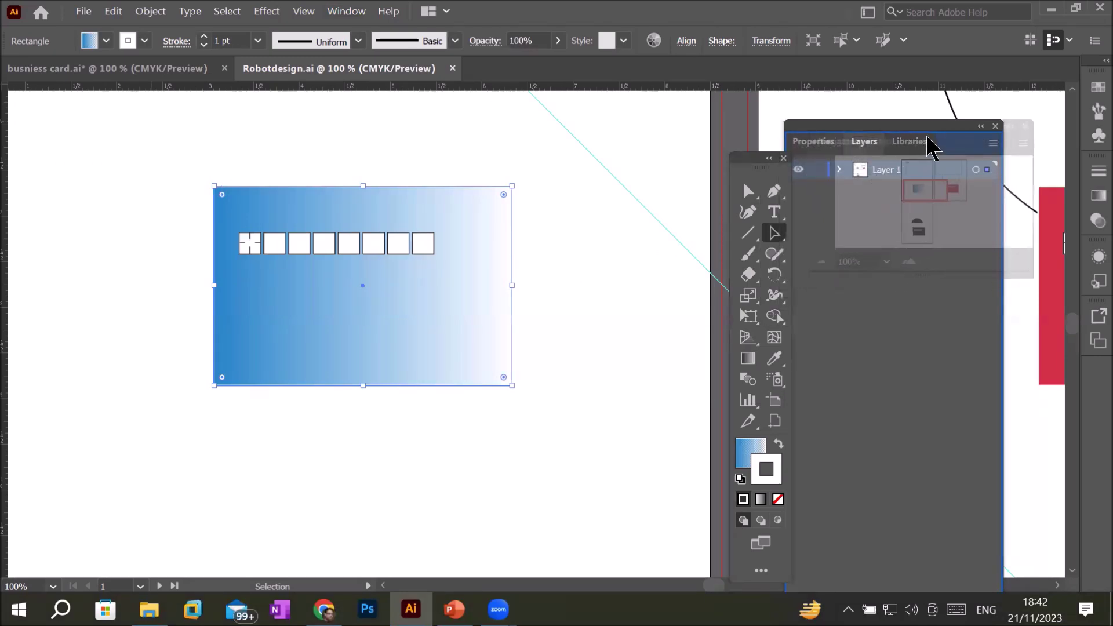
pyautogui.moveTo(896, 159); pyautogui.dragTo(926, 145)
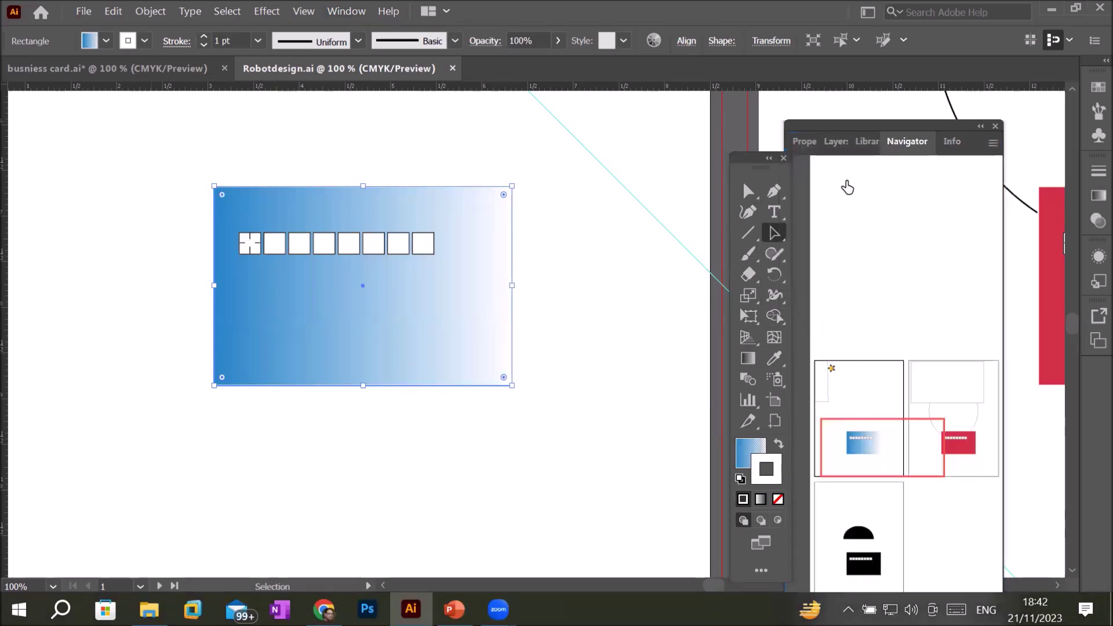
# Step: Check the Properties, Libraries, Navigator and Info tabs, leaving Libraries showing
pyautogui.click(800, 142)
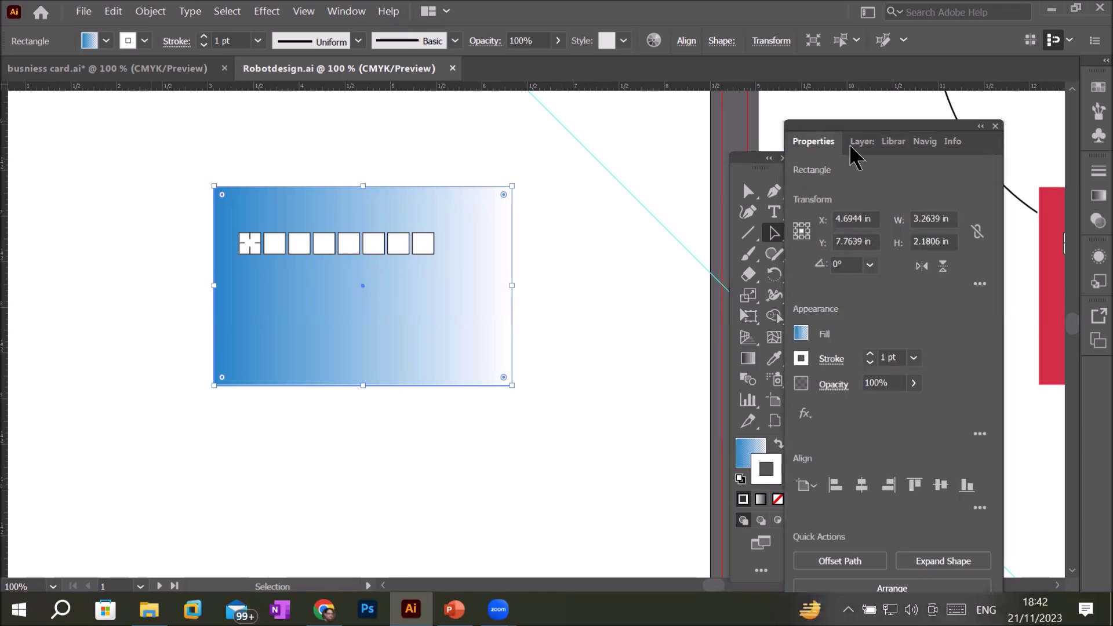
pyautogui.click(861, 145)
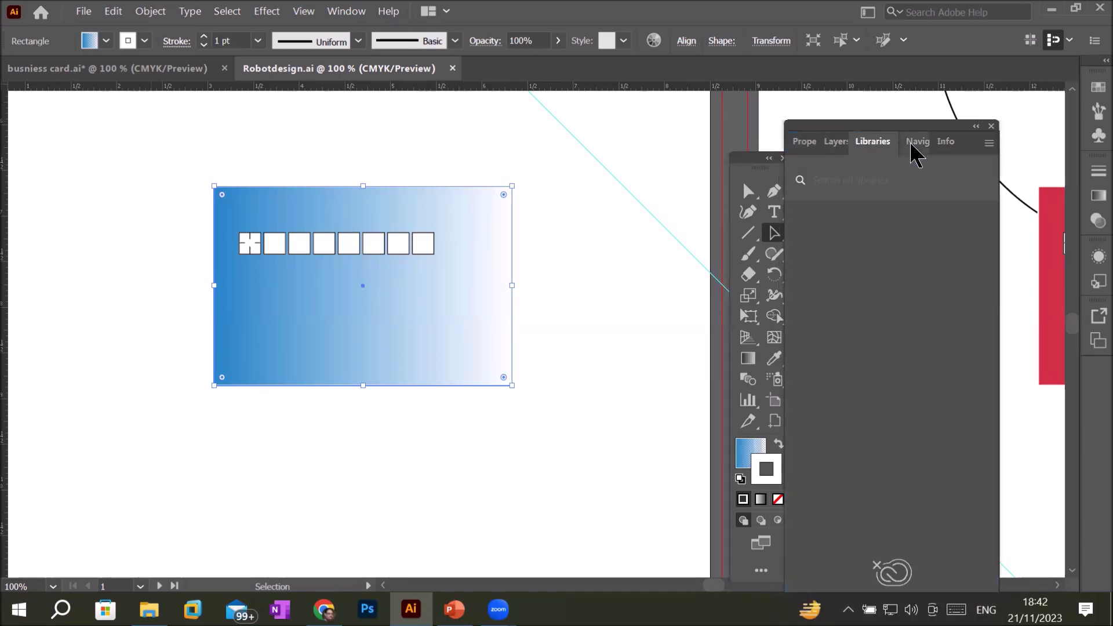
pyautogui.click(918, 144)
pyautogui.click(952, 145)
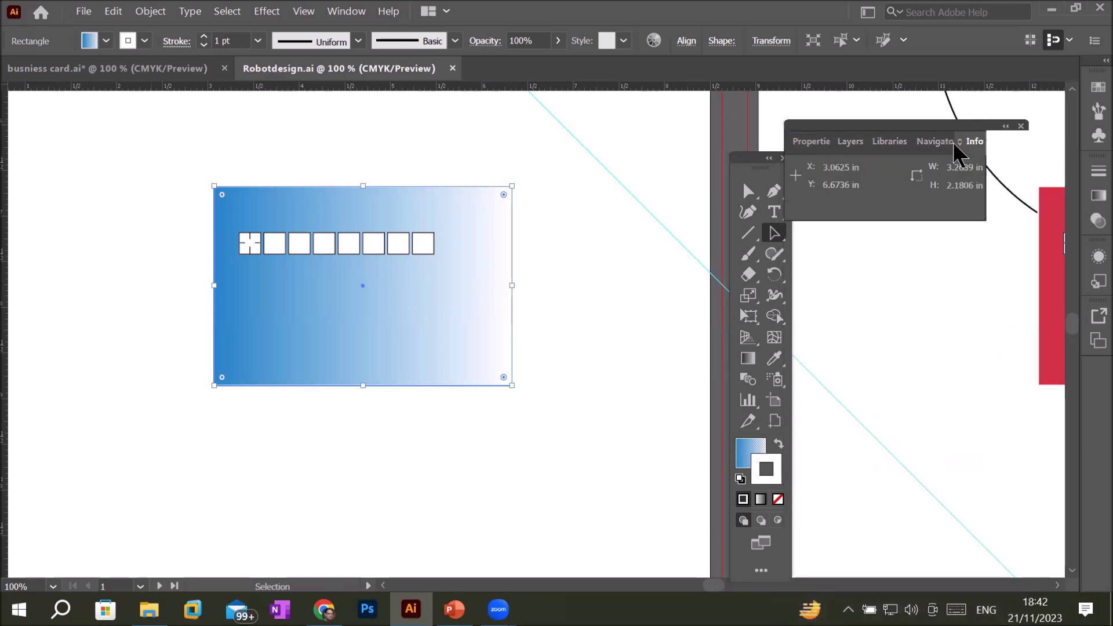
pyautogui.click(935, 148)
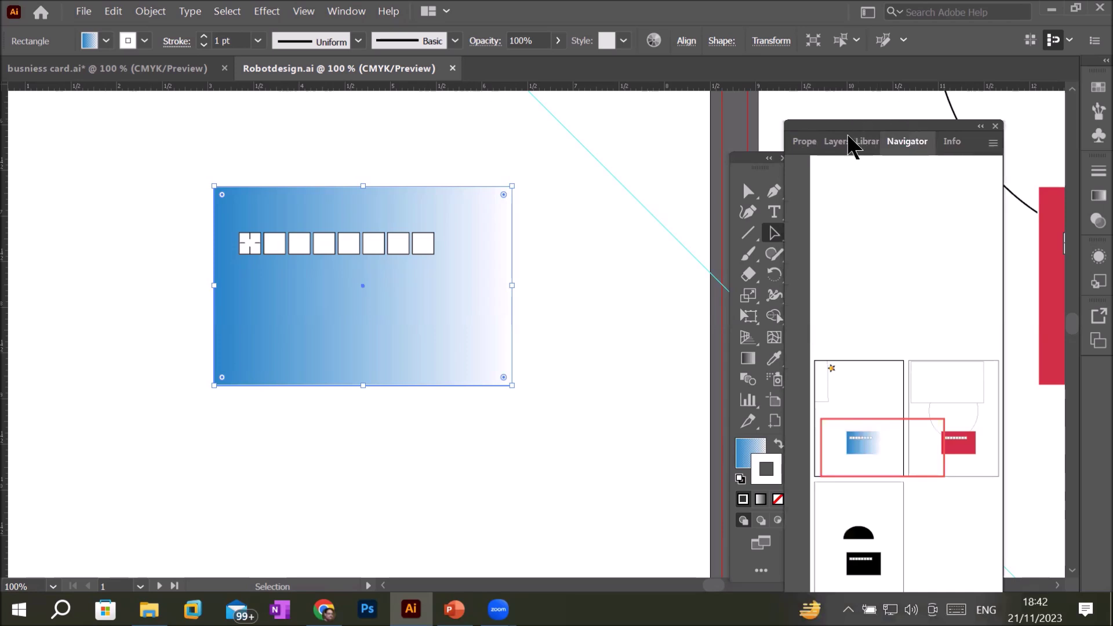
pyautogui.click(859, 142)
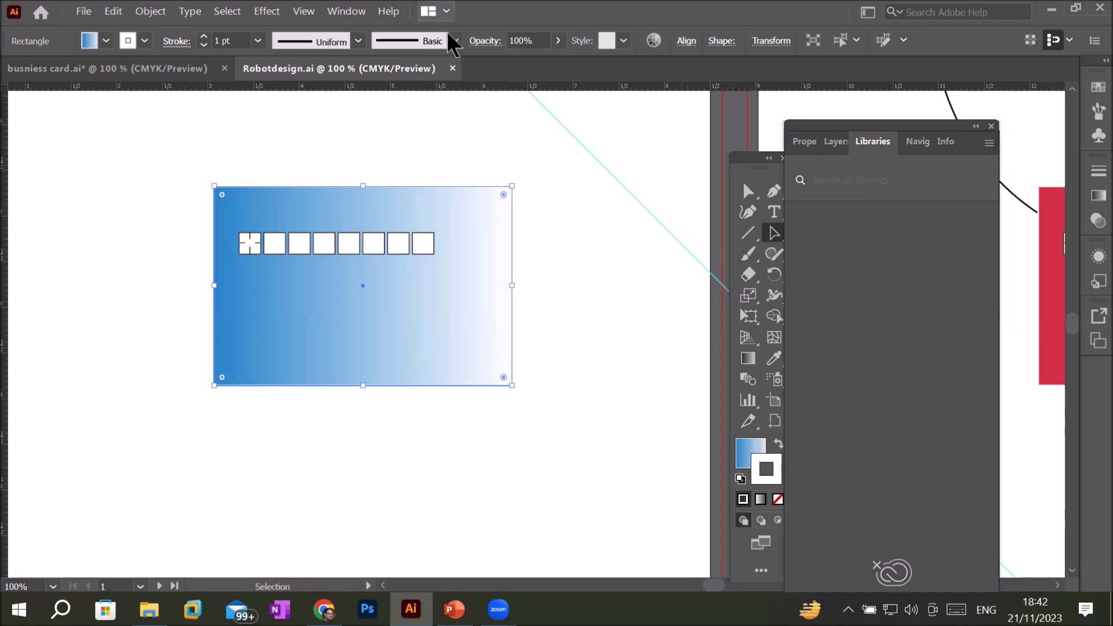
pyautogui.click(347, 12)
pyautogui.moveTo(453, 85)
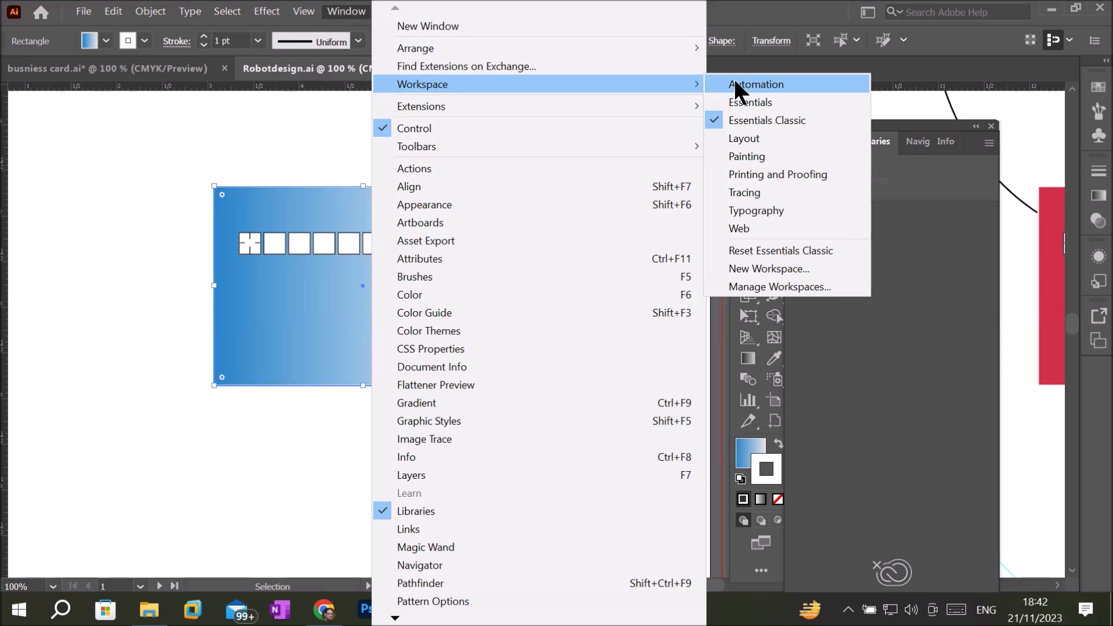
# Step: Save the panel layout as a new workspace named 'M Ali'
pyautogui.click(831, 272)
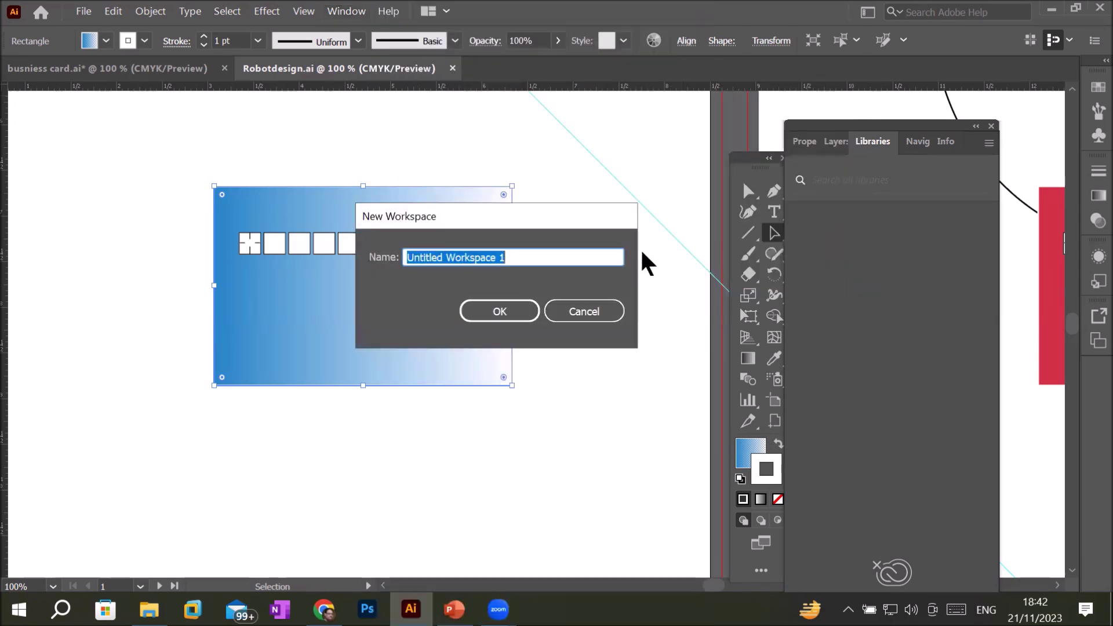
pyautogui.write('M')
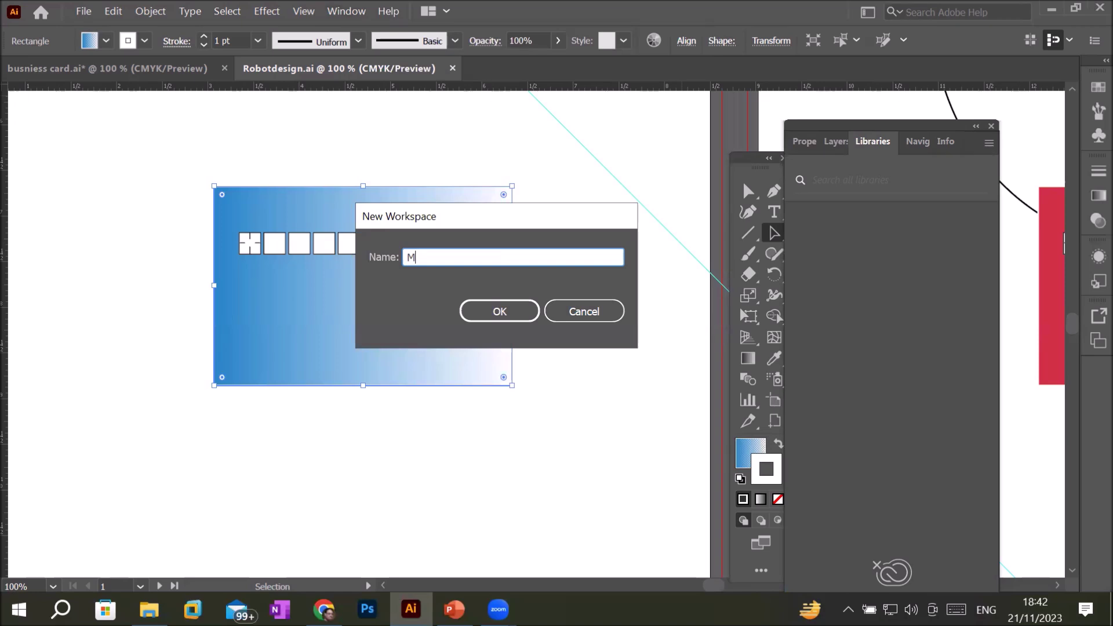
pyautogui.write(' Ali')
pyautogui.press('Return')
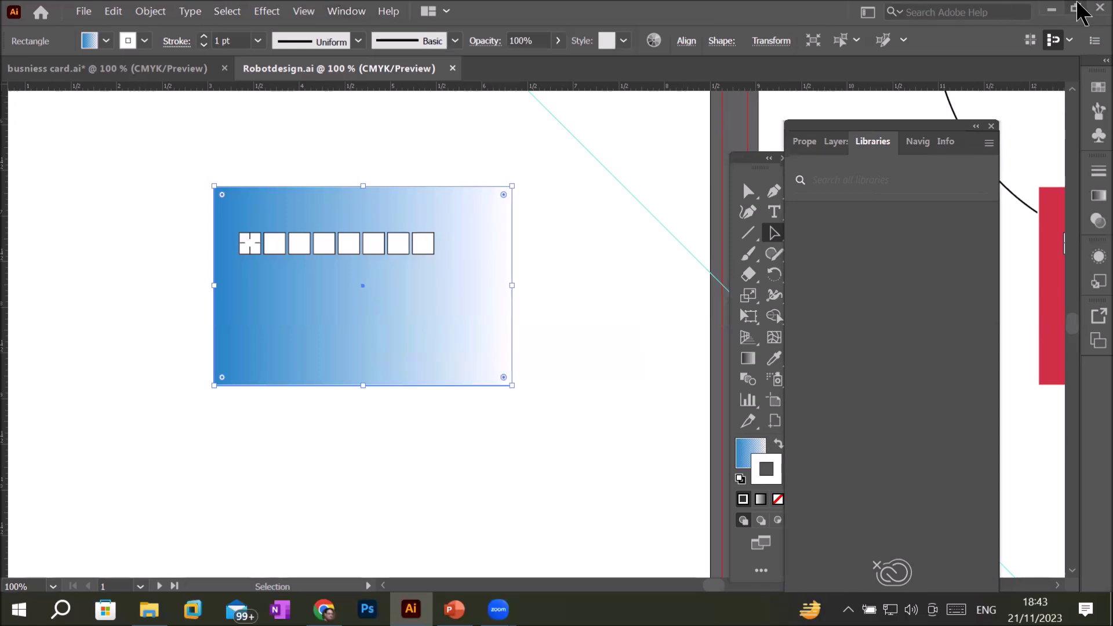
# Step: Close Robotdesign.ai and busniess card.ai, saving the business card, then switch to File Explorer
pyautogui.hotkey('ctrl', 'w')
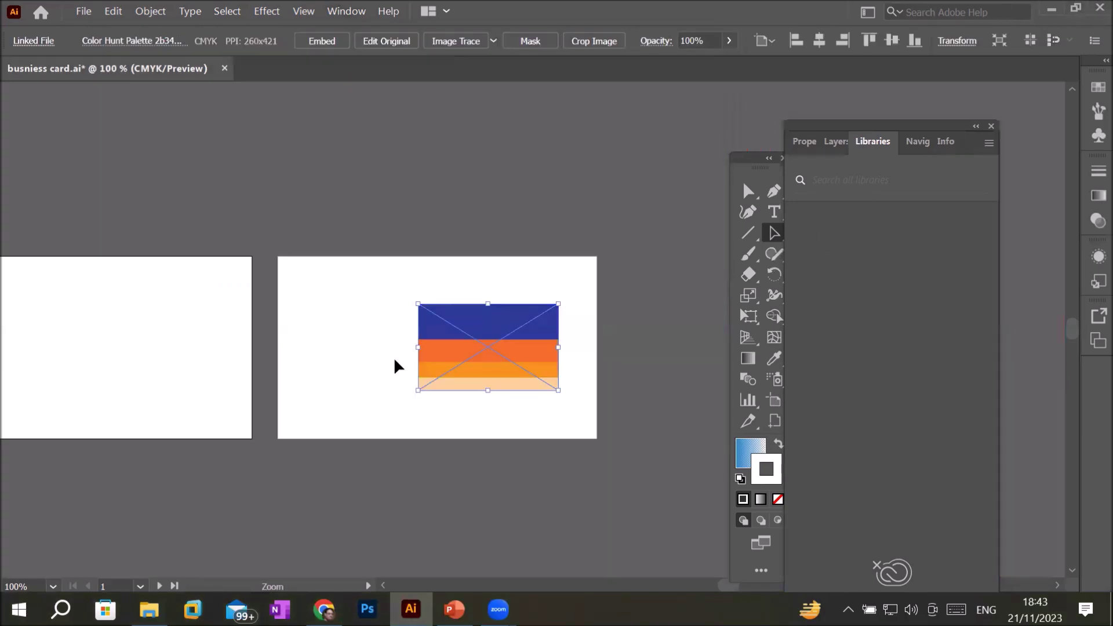
pyautogui.hotkey('ctrl', 'w')
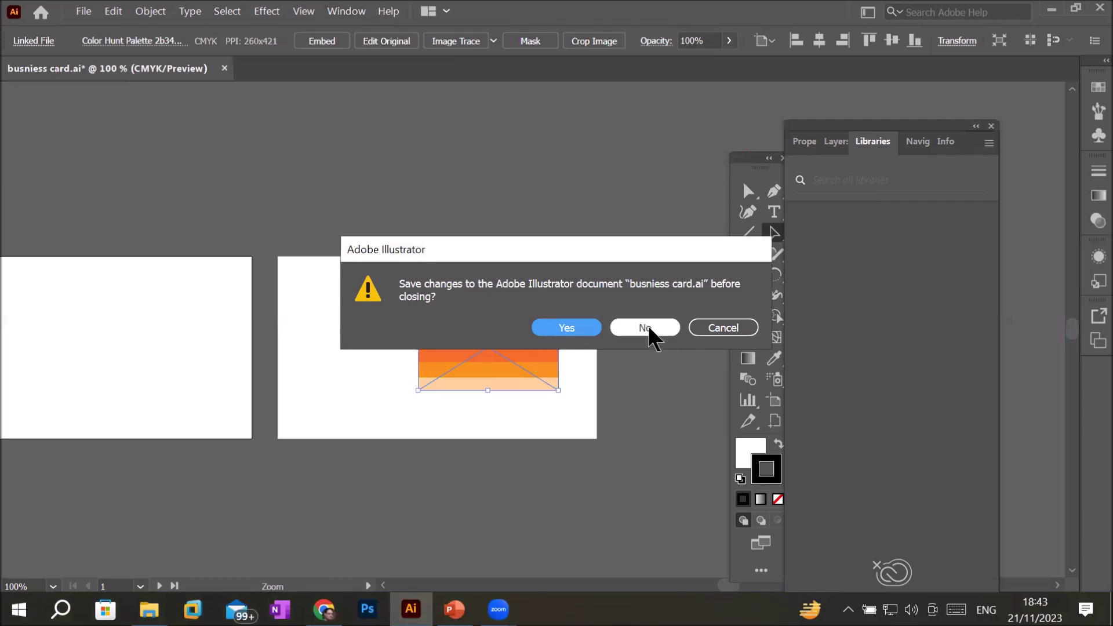
pyautogui.click(577, 329)
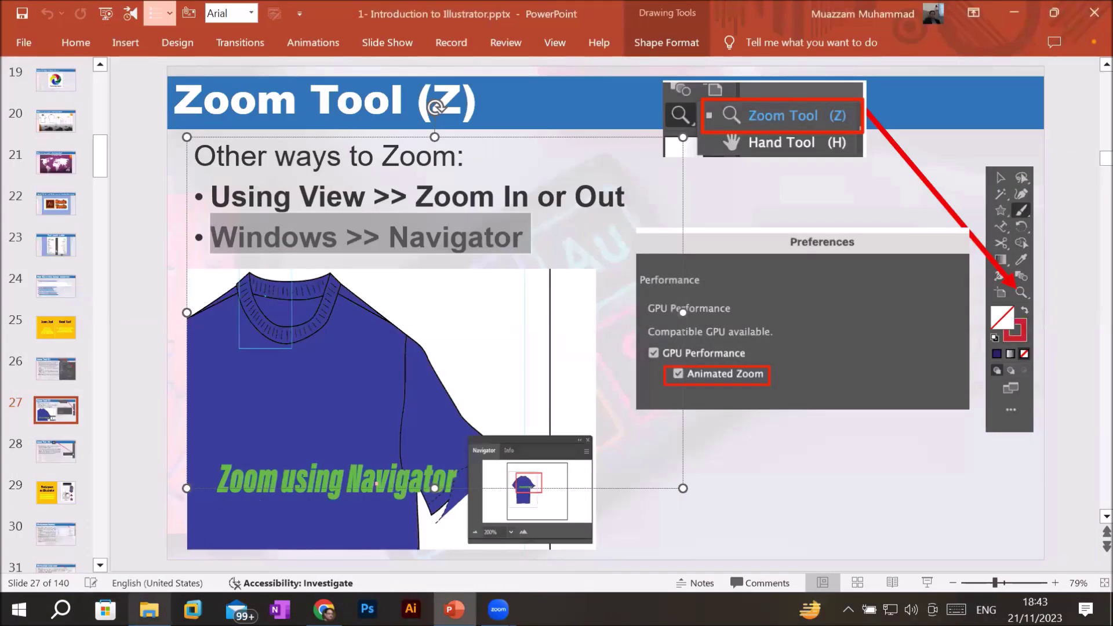
pyautogui.click(149, 609)
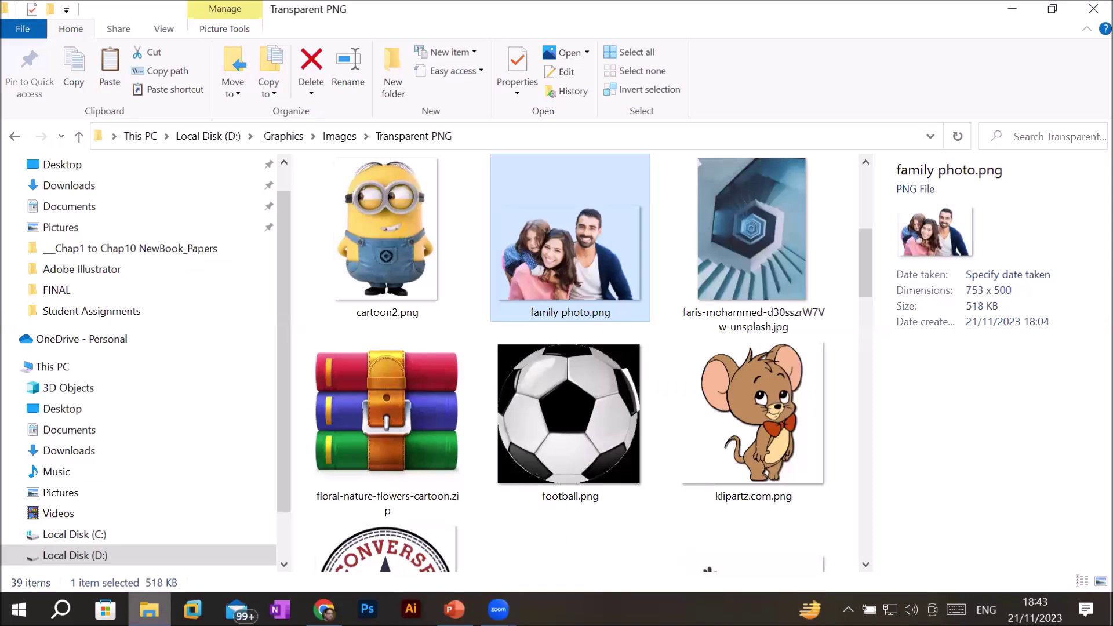
# Step: Return to Adobe Illustrator from the taskbar
pyautogui.click(411, 609)
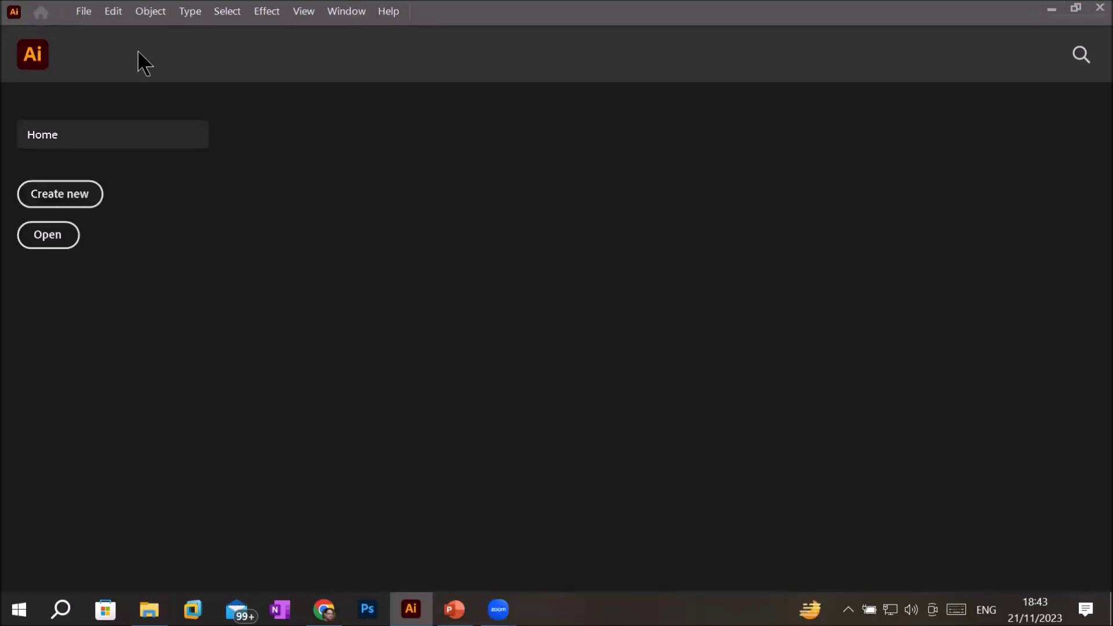
# Step: Open busniess card.ai from the Home screen's Open dialog
pyautogui.click(66, 232)
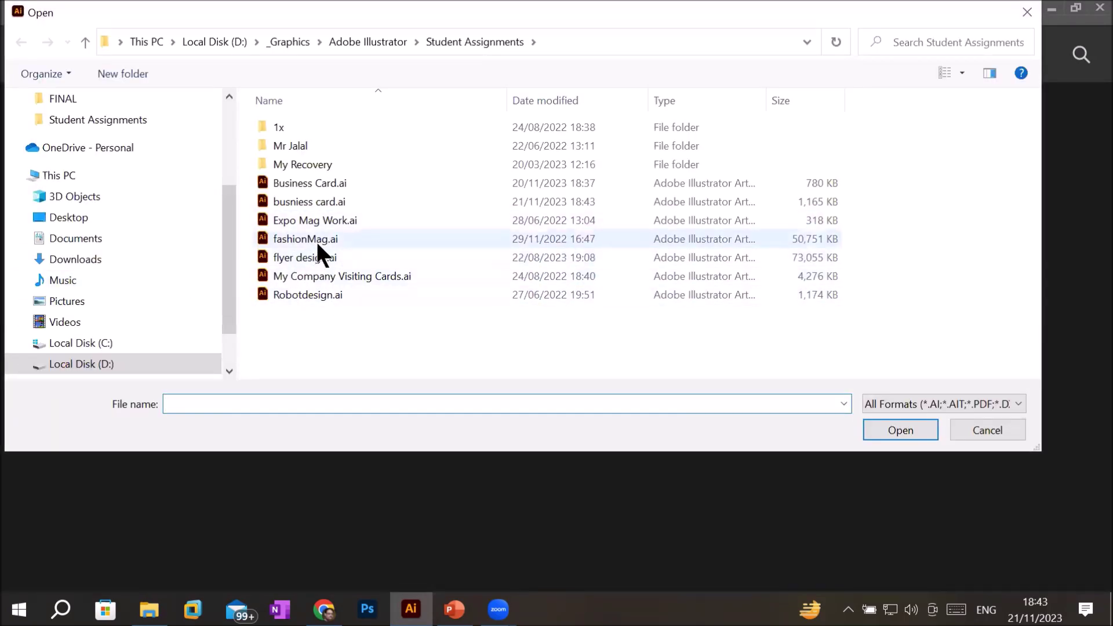
pyautogui.doubleClick(342, 202)
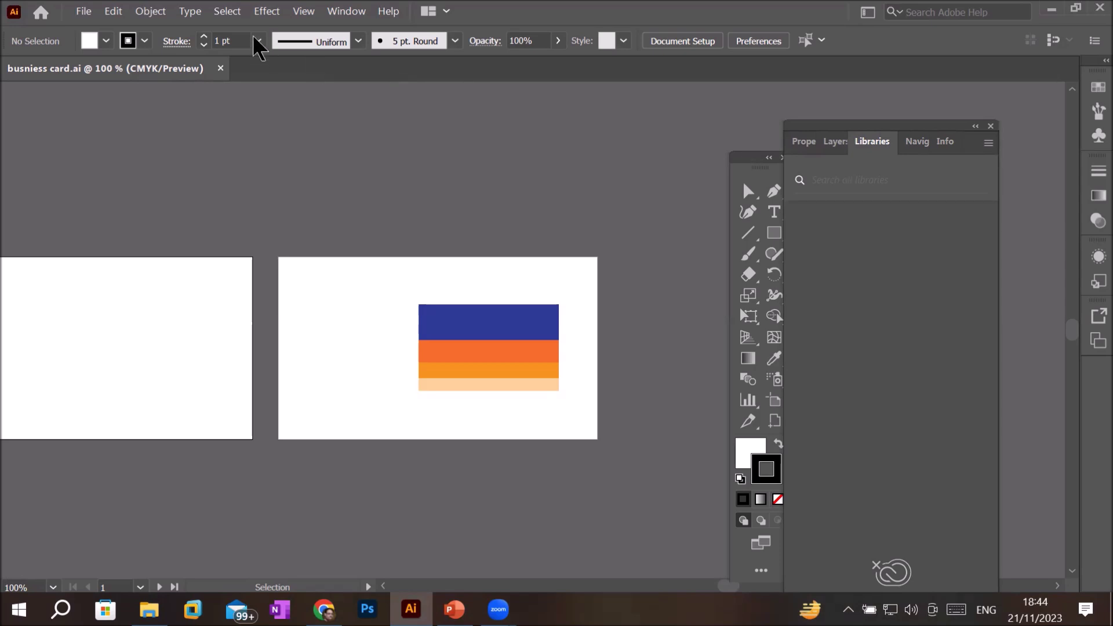
# Step: Switch to the Essentials Classic workspace and move the Tools panel to the canvas's left
pyautogui.click(346, 12)
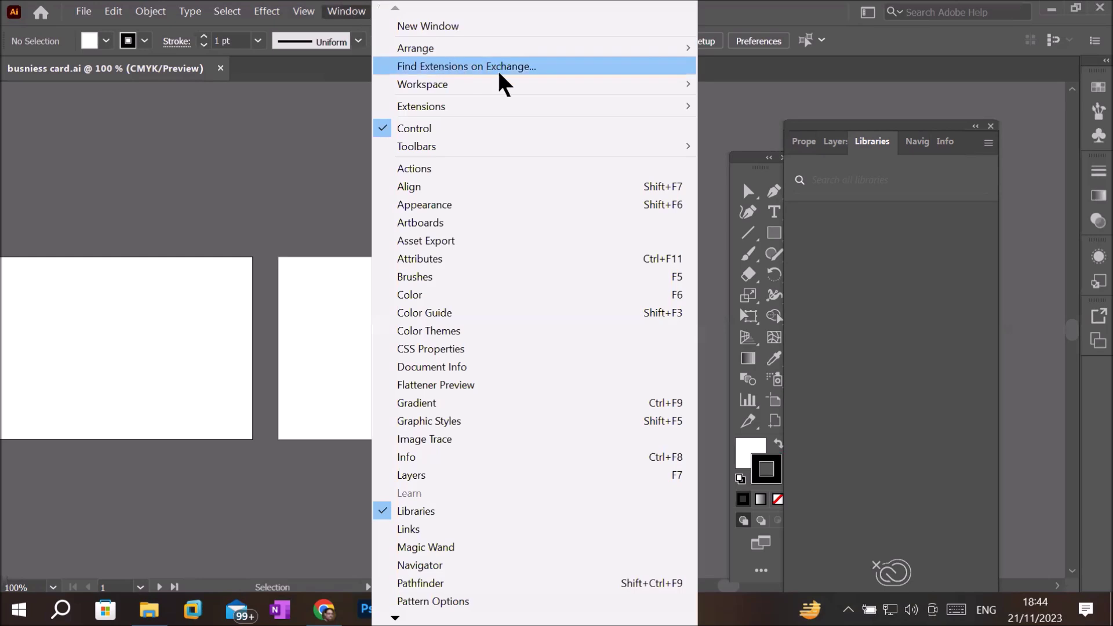
pyautogui.moveTo(423, 84)
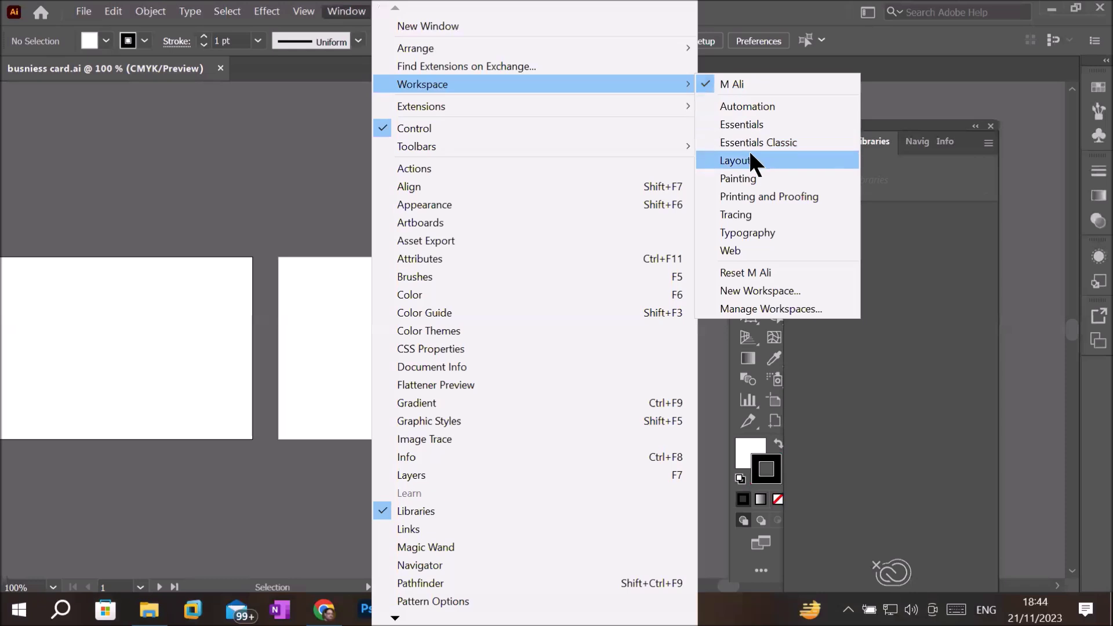
pyautogui.click(795, 142)
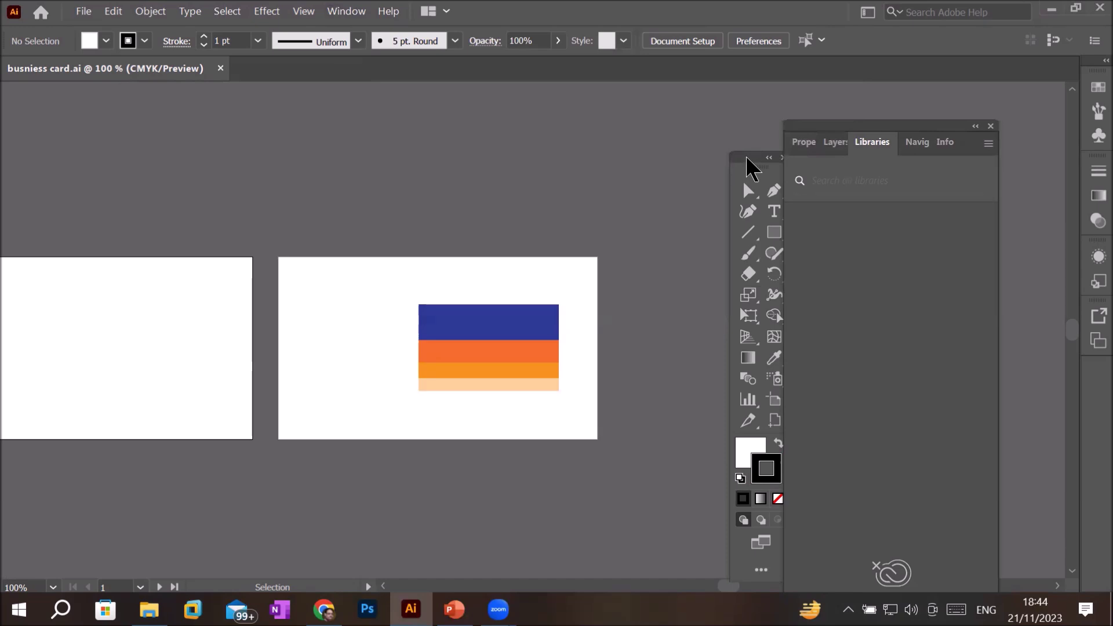
pyautogui.moveTo(752, 169); pyautogui.dragTo(146, 119)
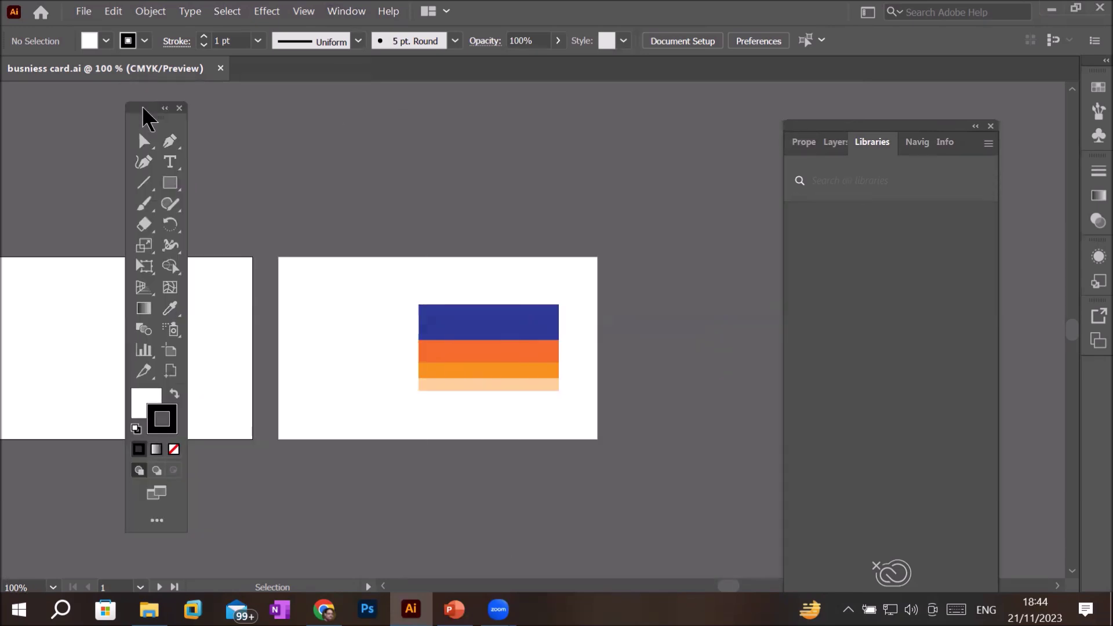
# Step: Check the File menu's New and Open shortcuts, then bring up the Window menu again
pyautogui.click(84, 12)
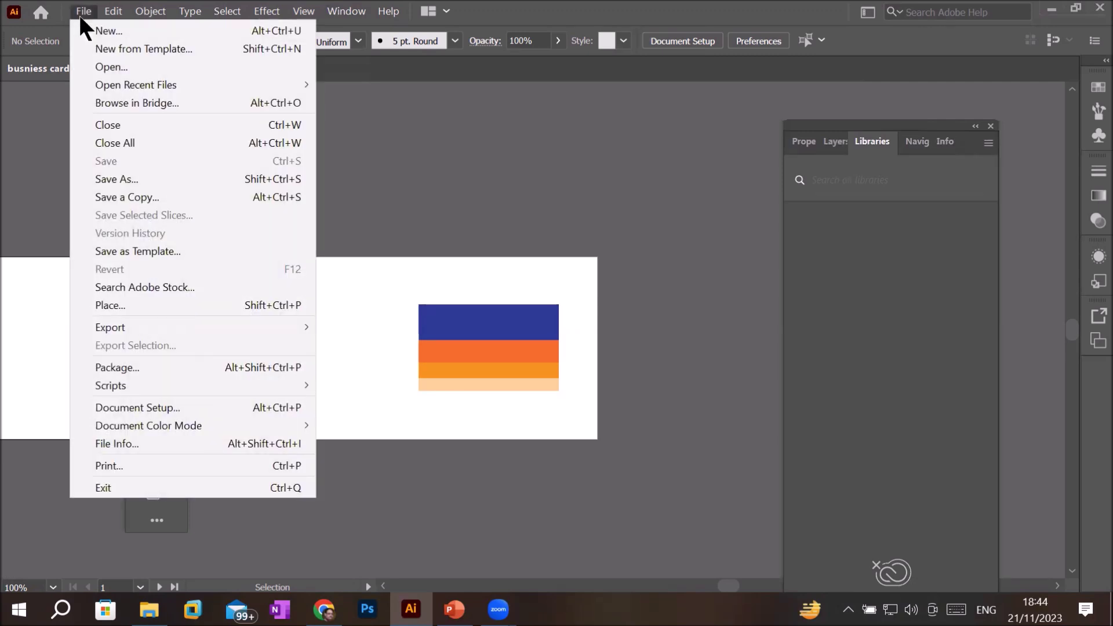
pyautogui.click(80, 17)
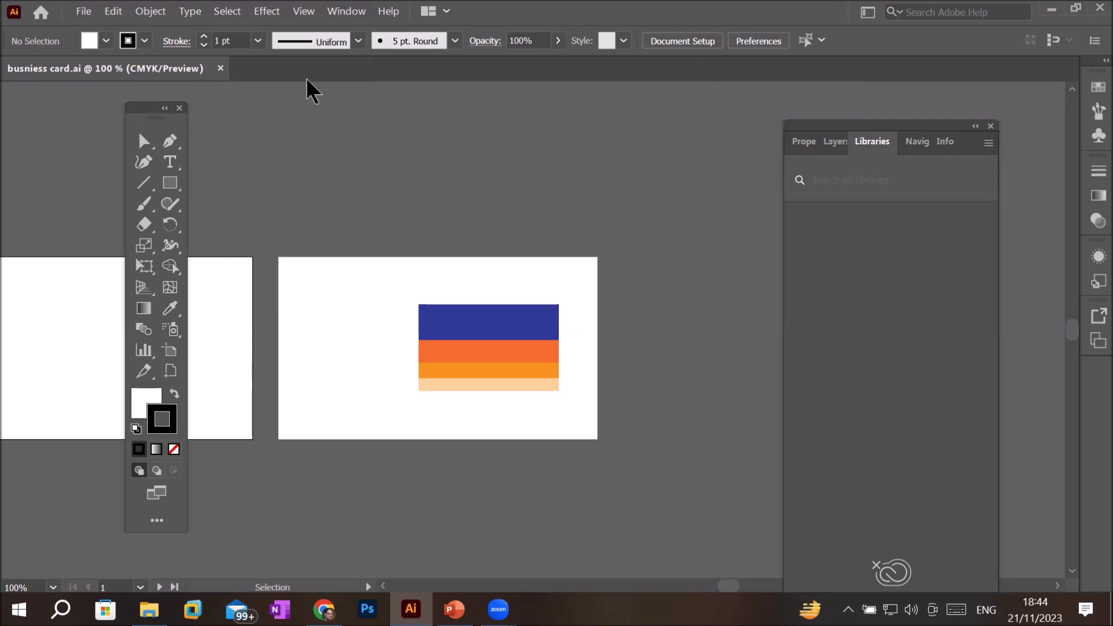
pyautogui.click(347, 12)
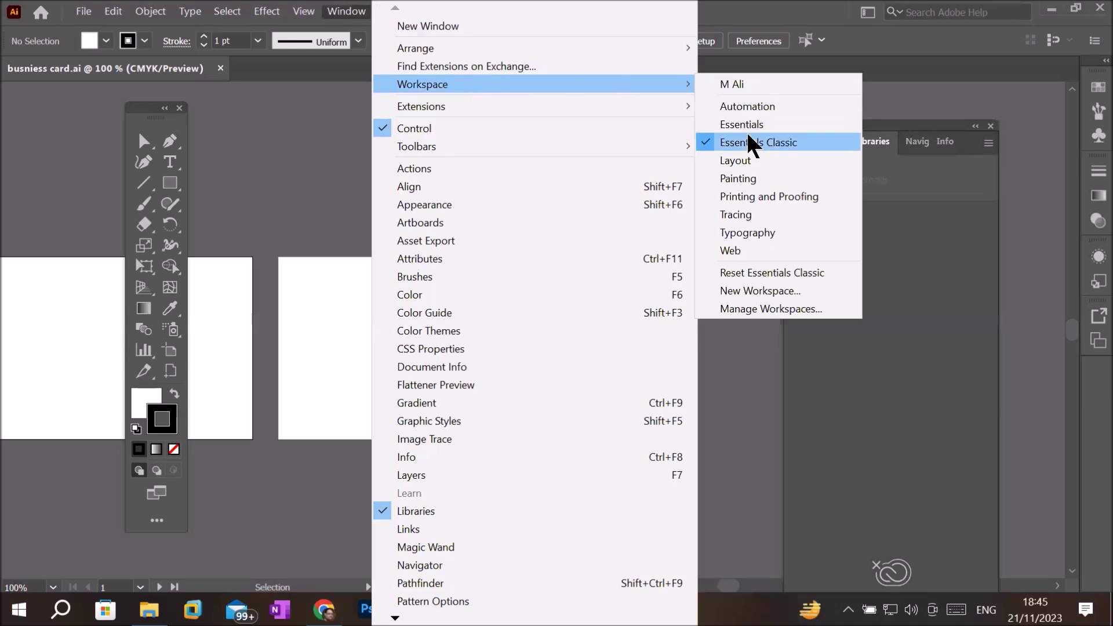
pyautogui.click(816, 276)
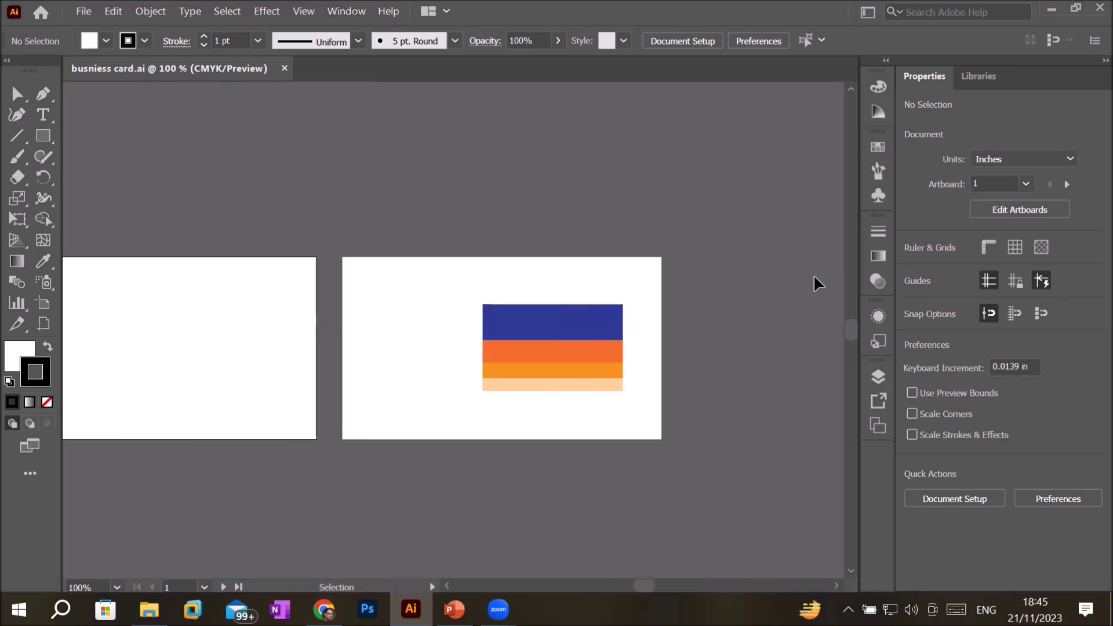
pyautogui.click(84, 16)
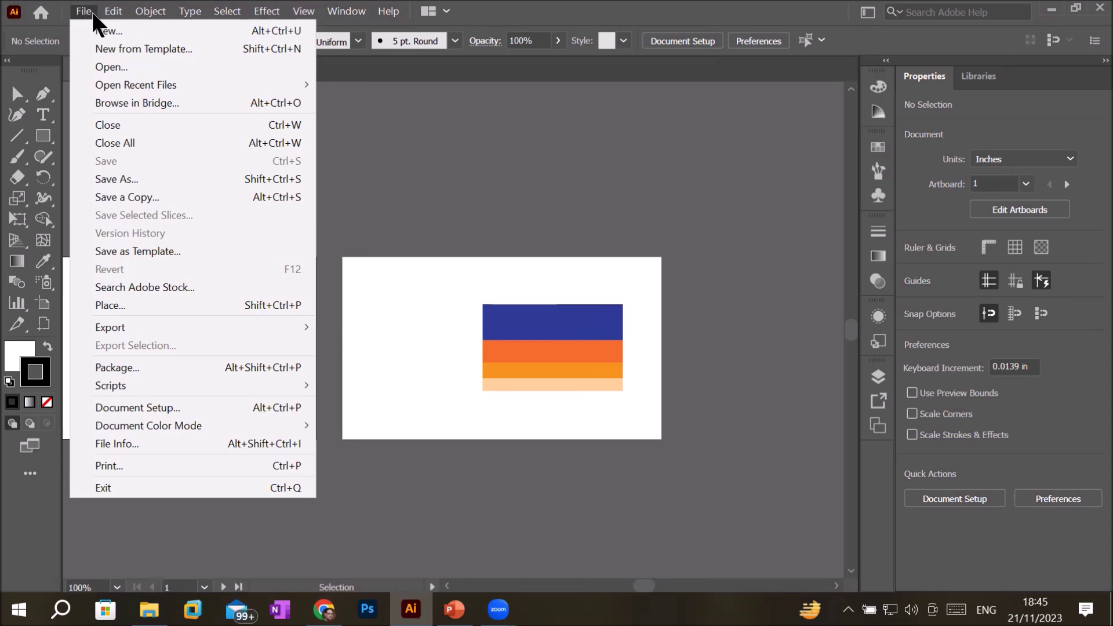
pyautogui.click(551, 132)
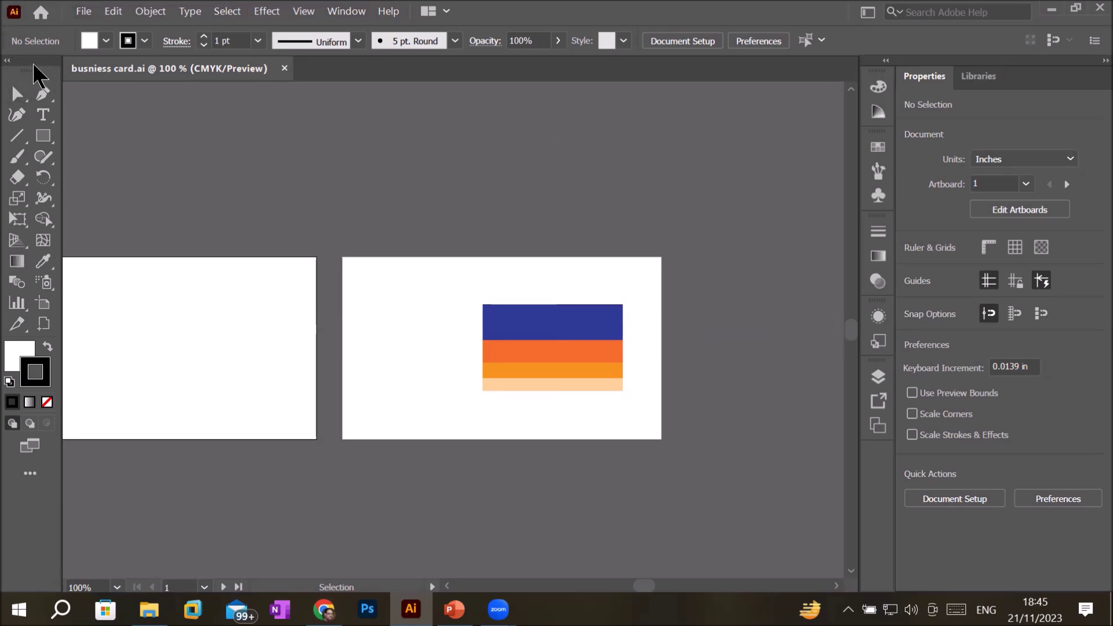
pyautogui.moveTo(34, 70); pyautogui.dragTo(196, 126)
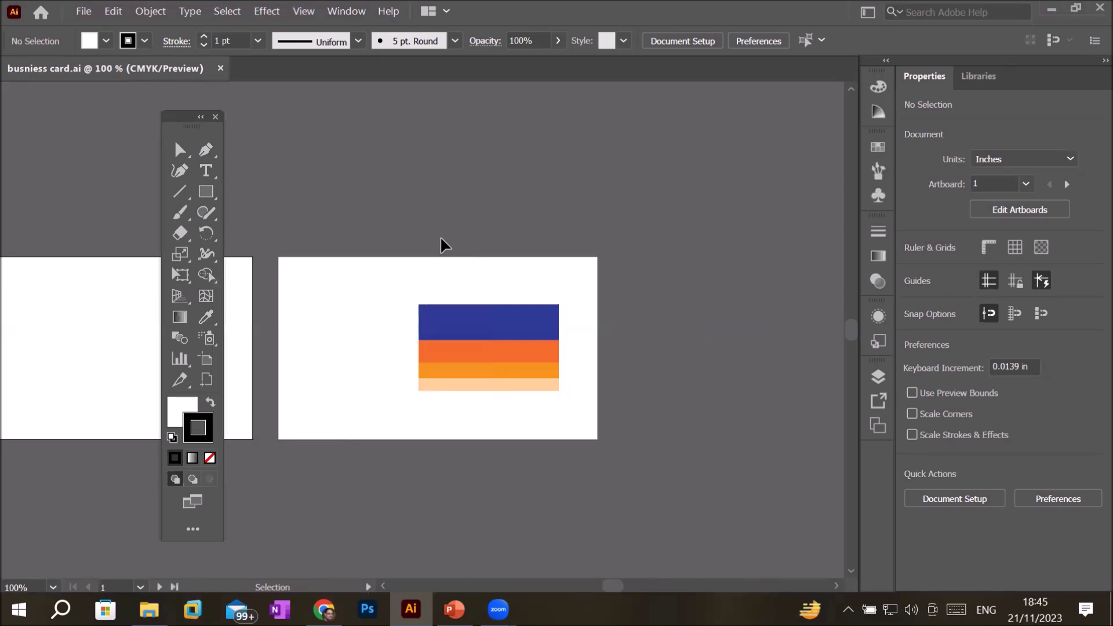
# Step: Reset the toolbar to its default layout from the All Tools drawer's options
pyautogui.click(198, 533)
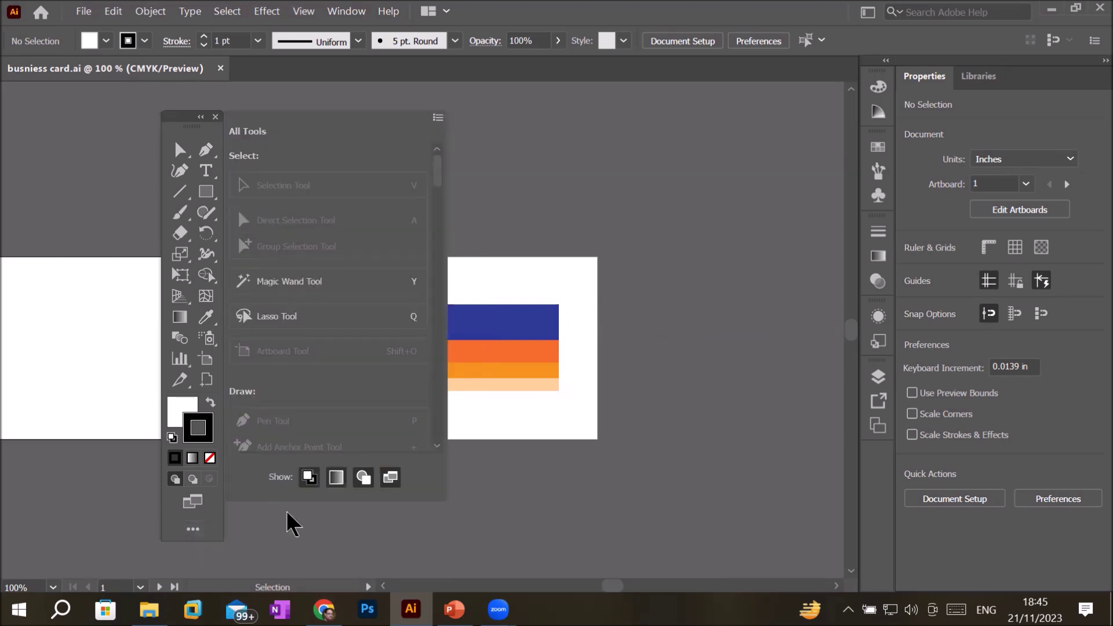
pyautogui.click(438, 118)
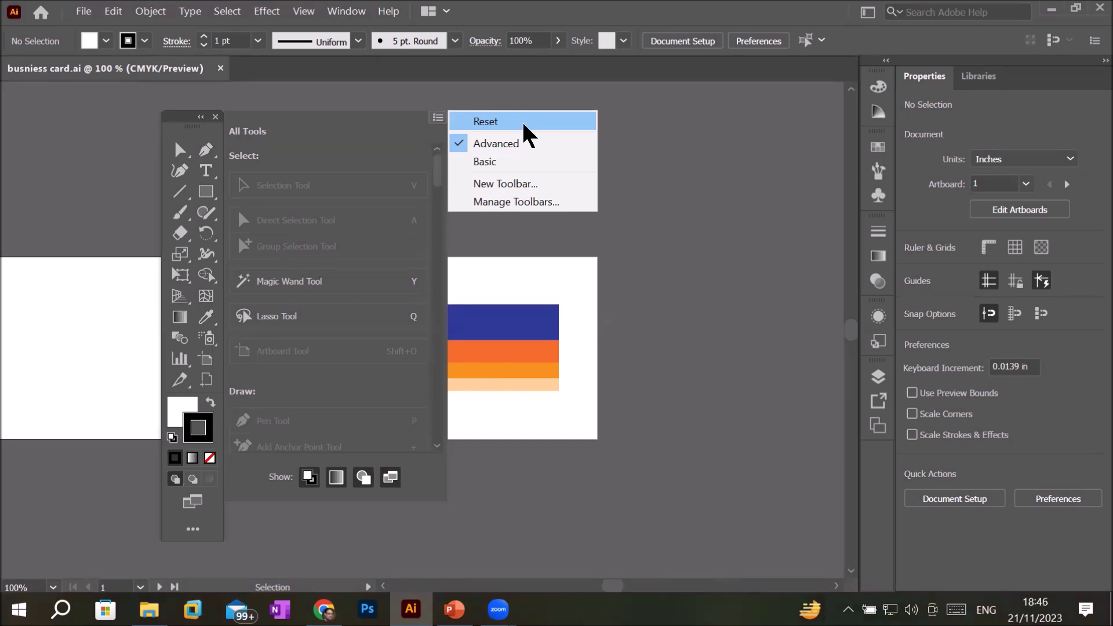
pyautogui.click(524, 125)
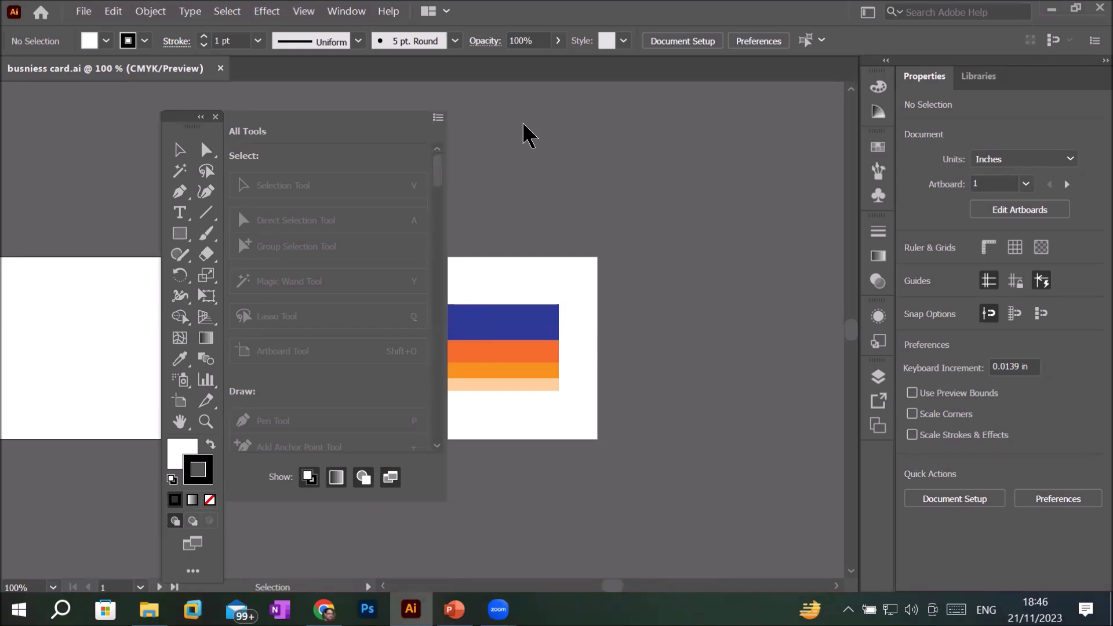
pyautogui.click(523, 124)
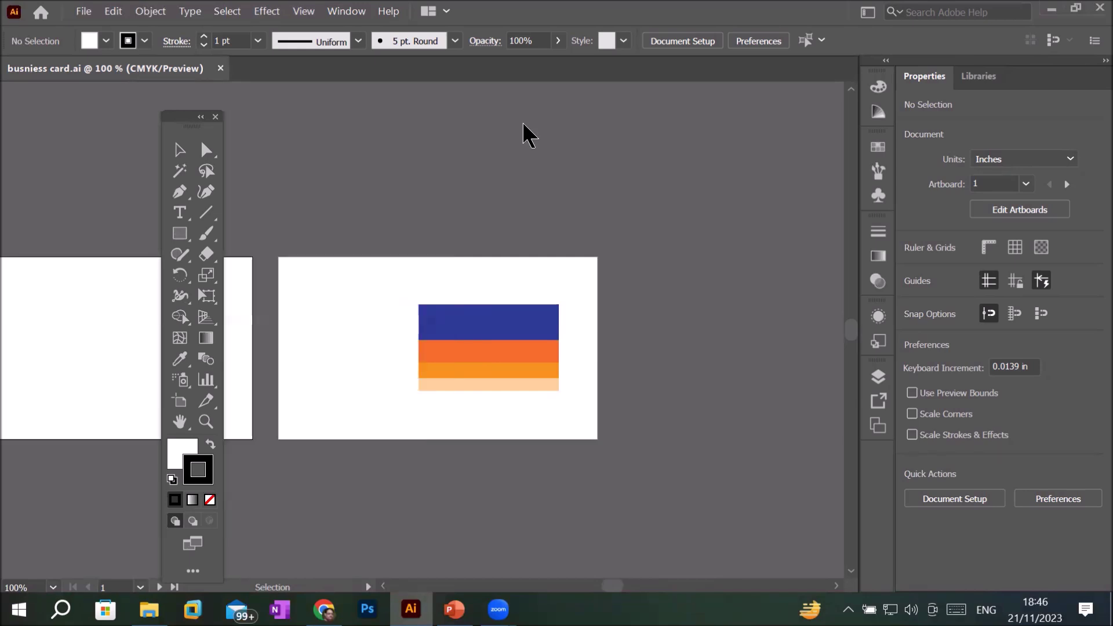
# Step: Change the keyboard shortcut set to Illustrator Defaults and check the File menu shortcuts
pyautogui.click(85, 11)
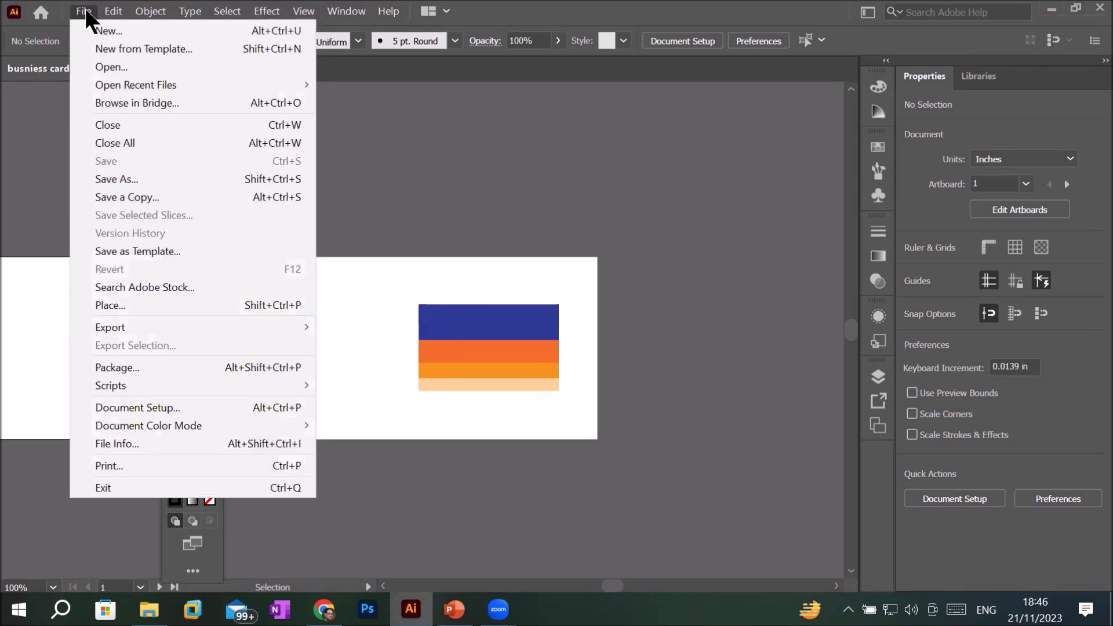
pyautogui.click(84, 11)
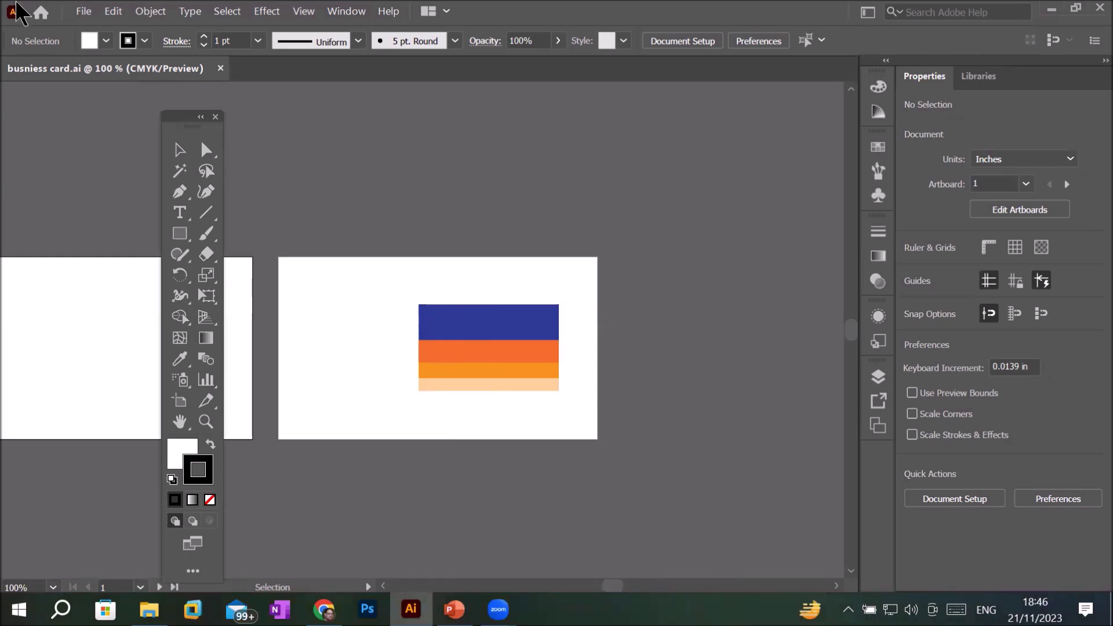
pyautogui.click(120, 10)
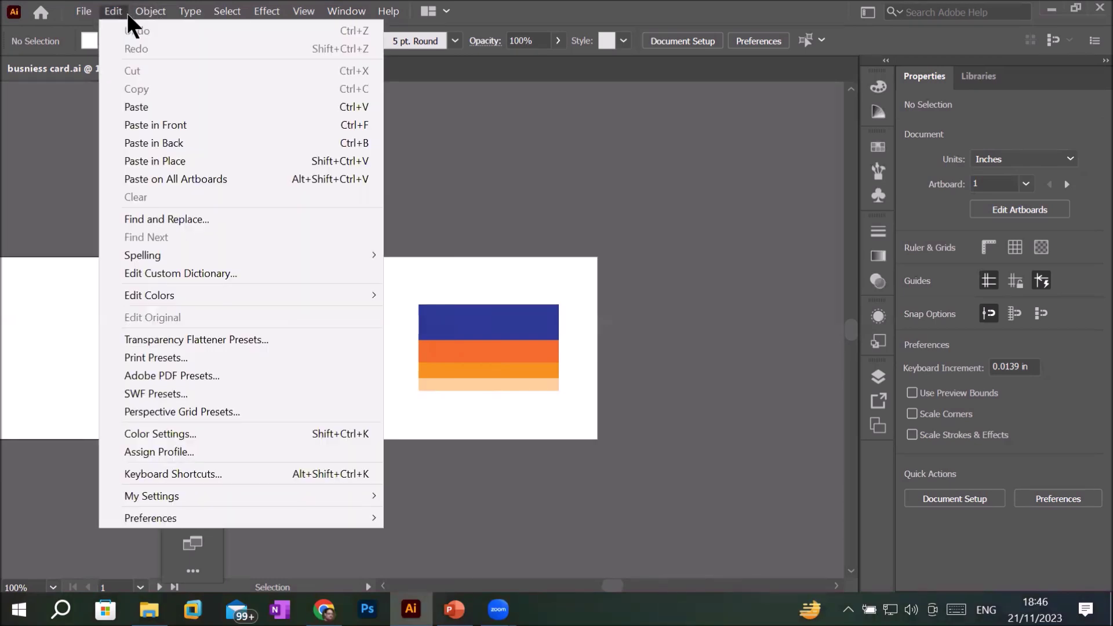
pyautogui.click(127, 13)
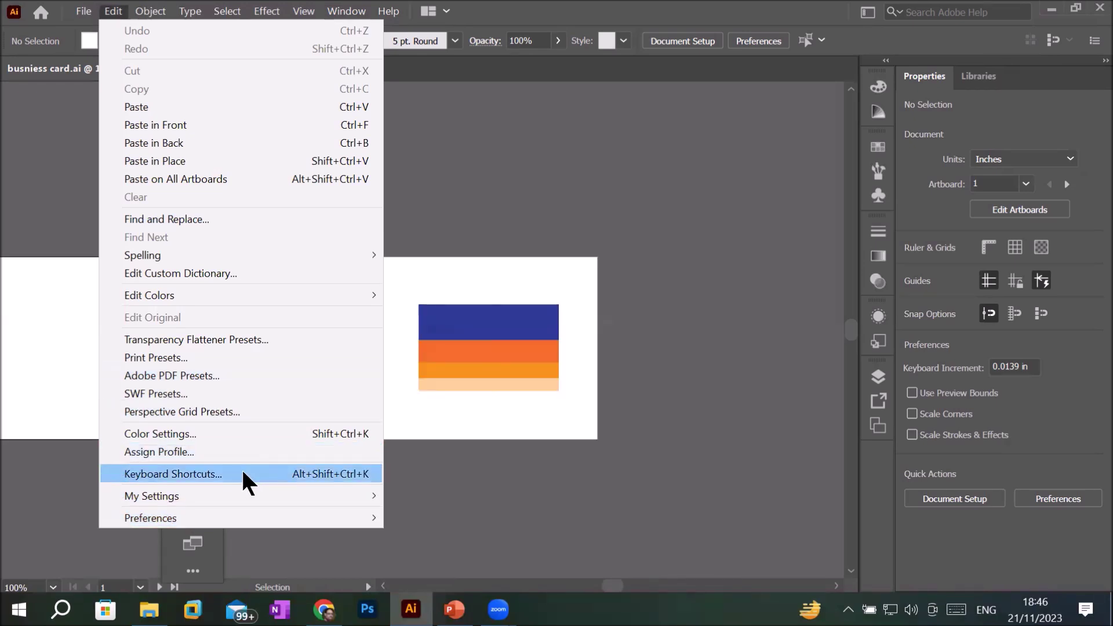
pyautogui.click(244, 481)
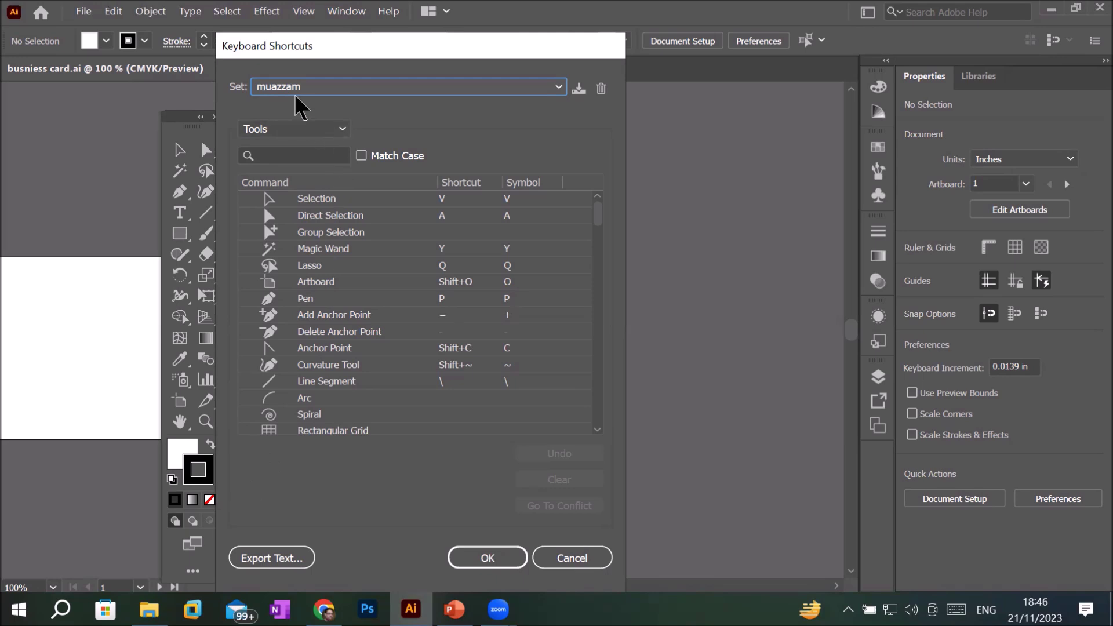
pyautogui.click(558, 88)
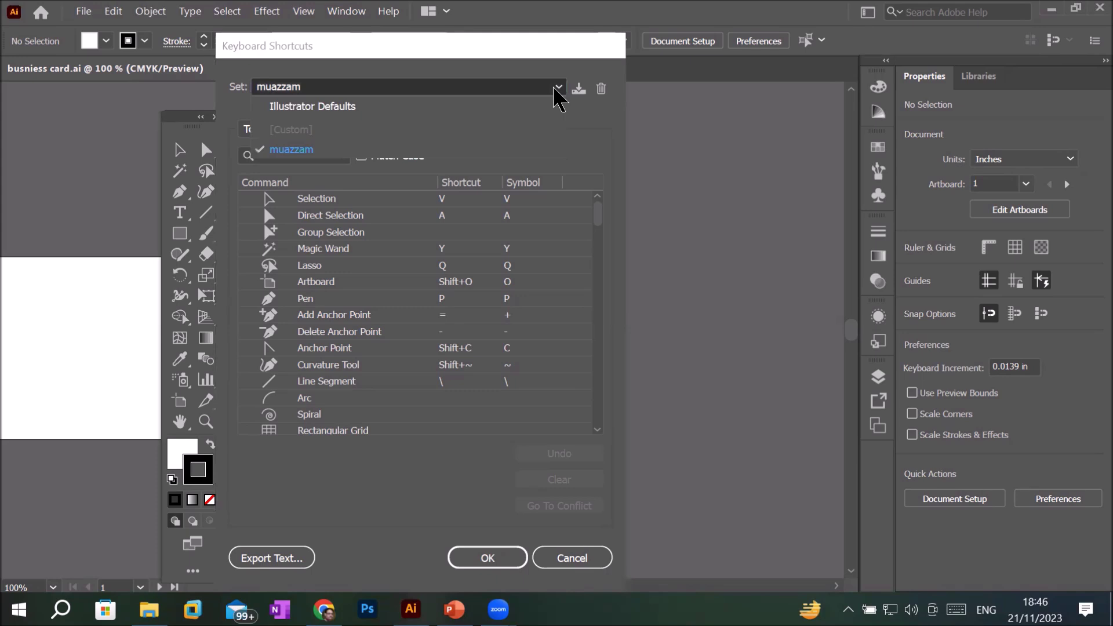
pyautogui.click(343, 107)
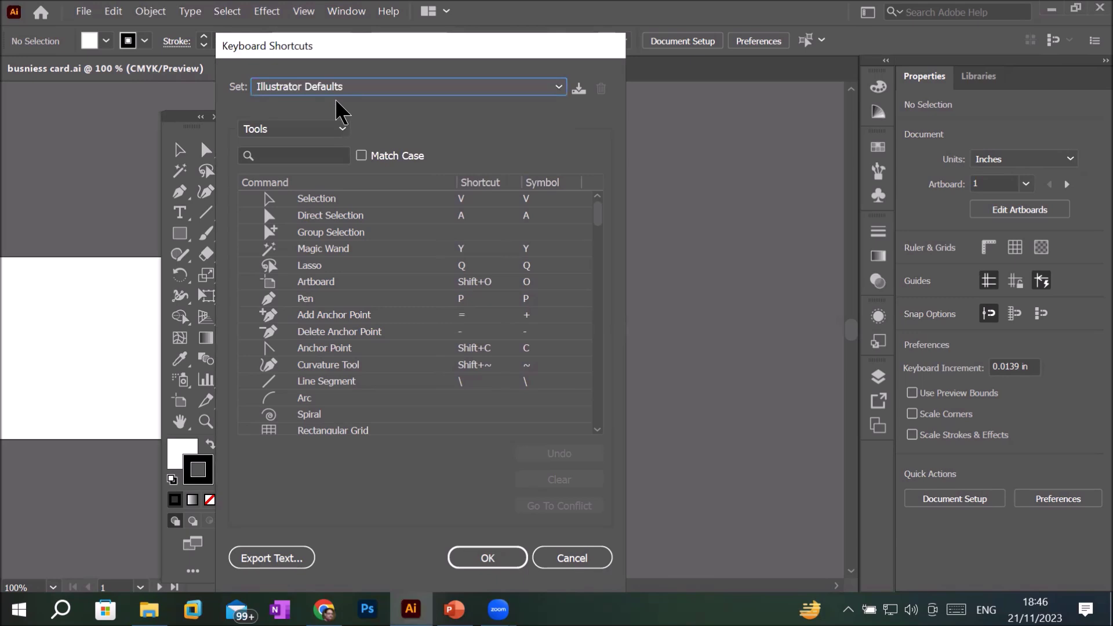
pyautogui.click(486, 558)
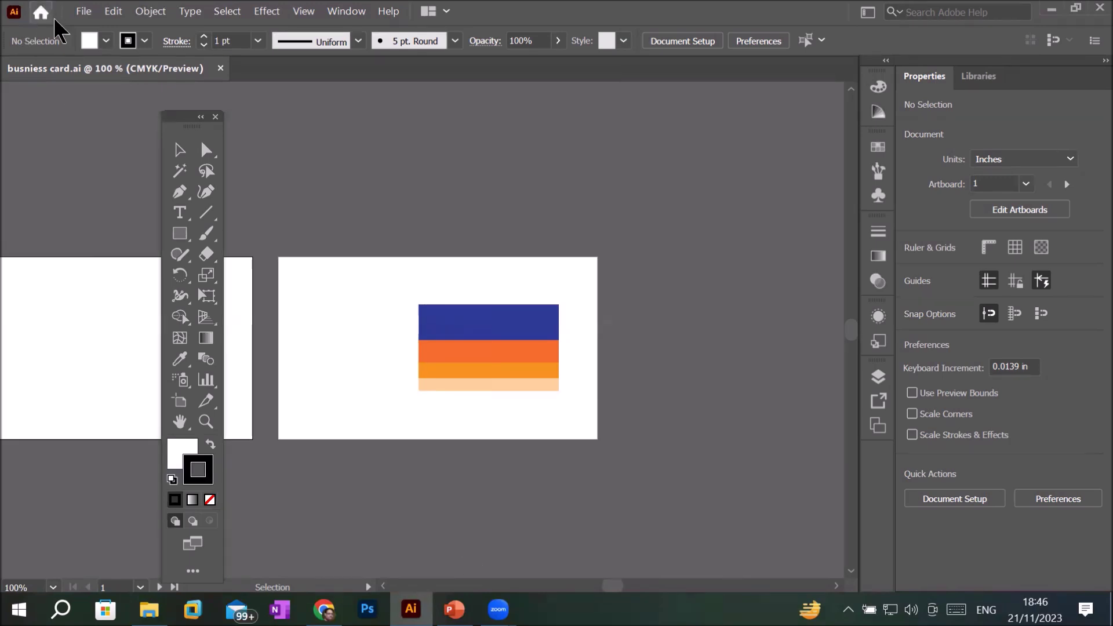
pyautogui.click(83, 11)
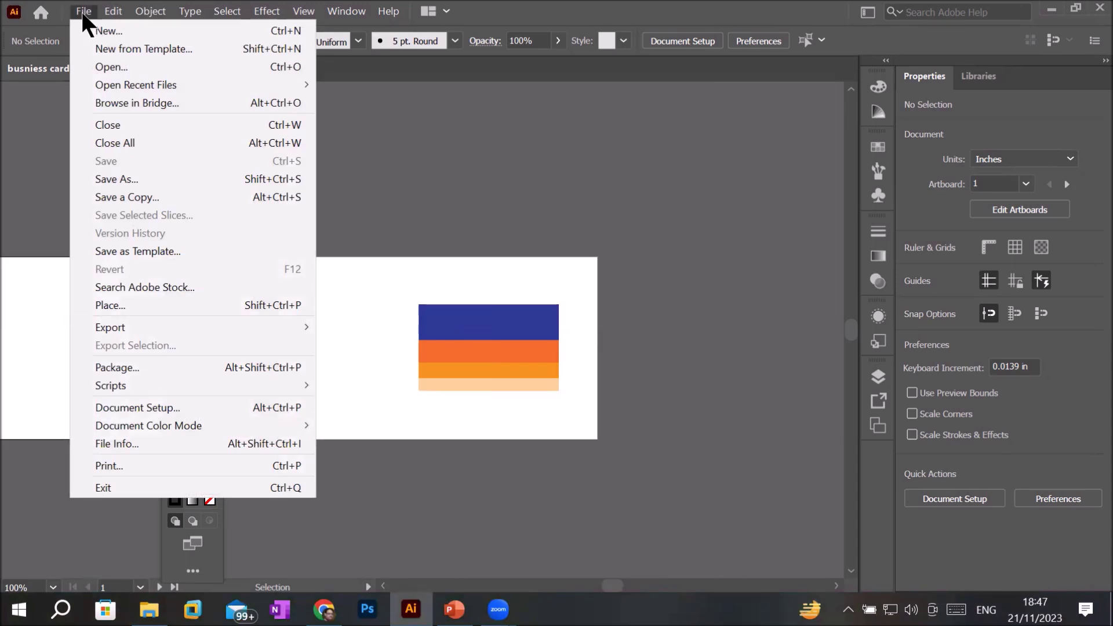
# Step: Dismiss the File menu so the business card artboards are fully visible
pyautogui.click(461, 117)
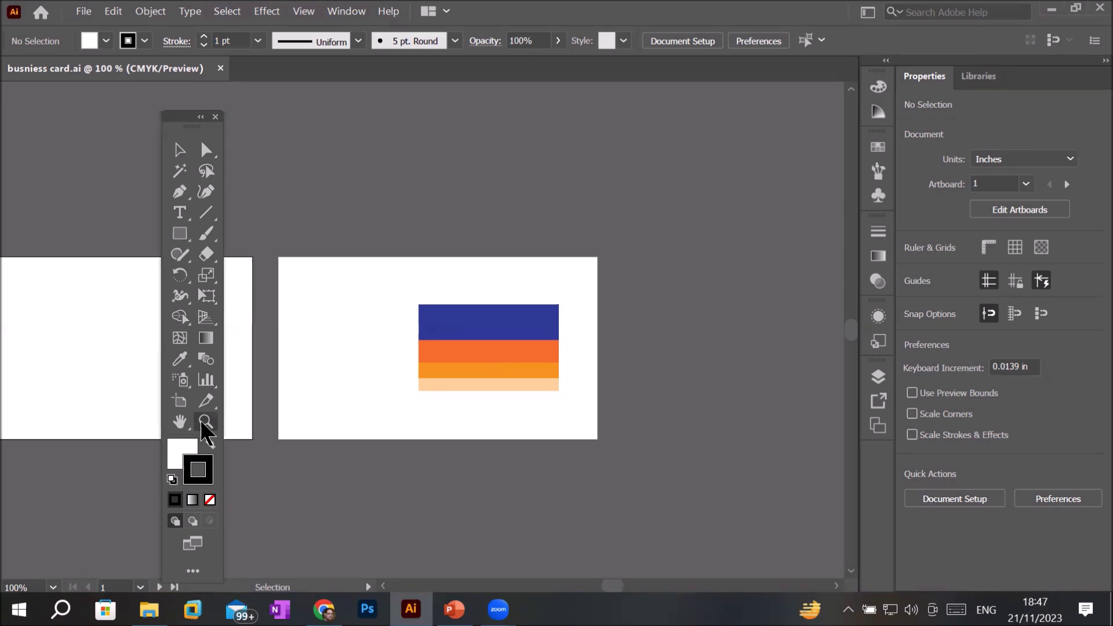
pyautogui.click(350, 12)
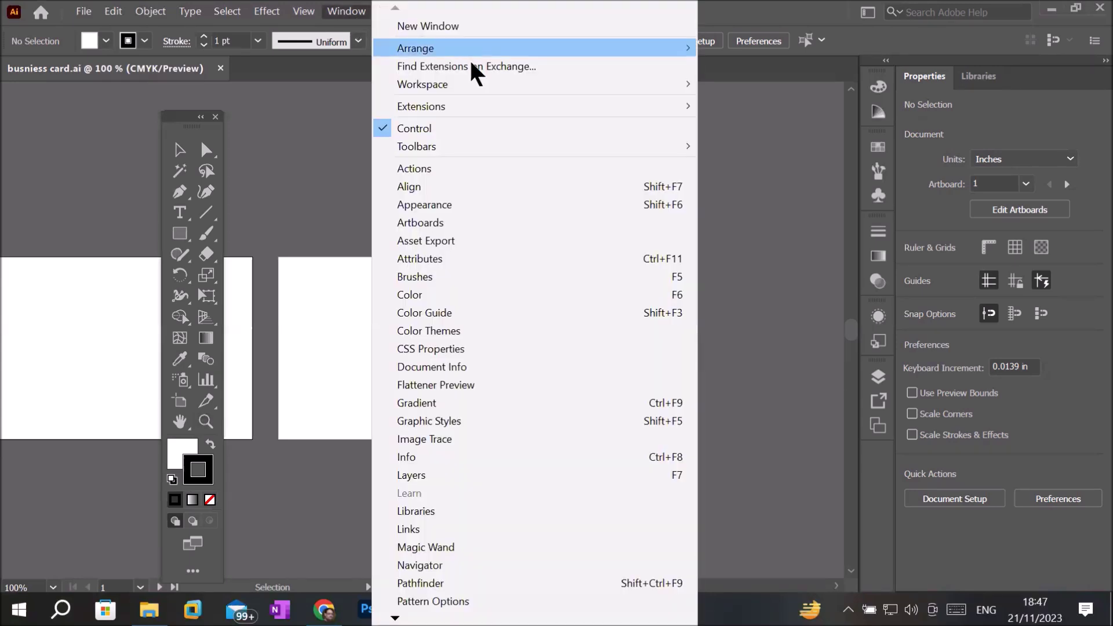
pyautogui.moveTo(423, 84)
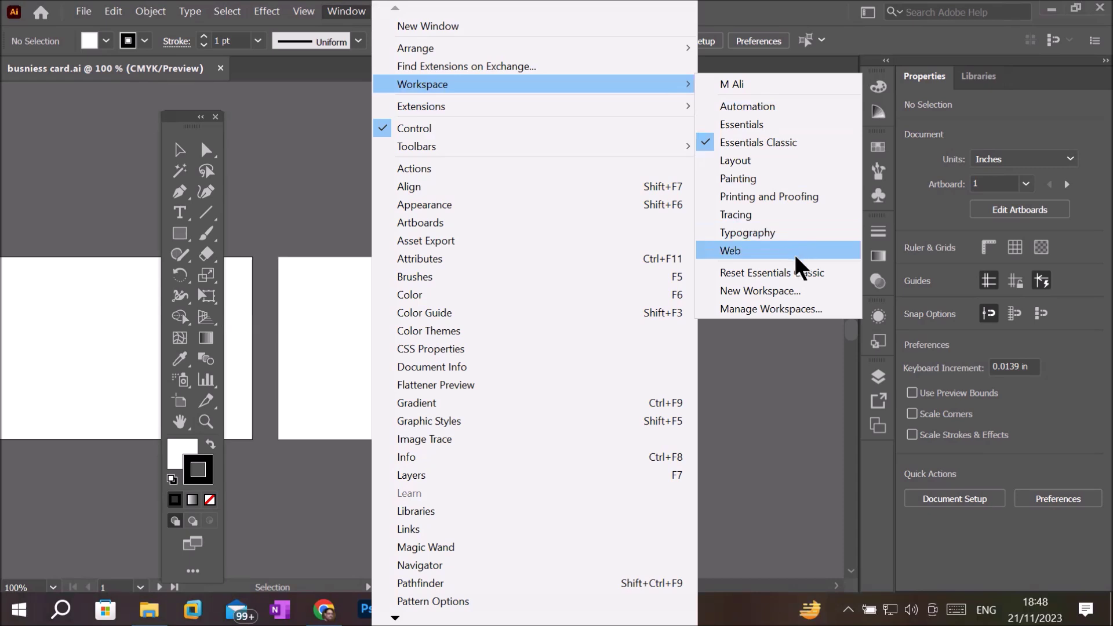
# Step: Delete the custom workspace in Manage Workspaces and move the floating tools panel aside
pyautogui.click(836, 308)
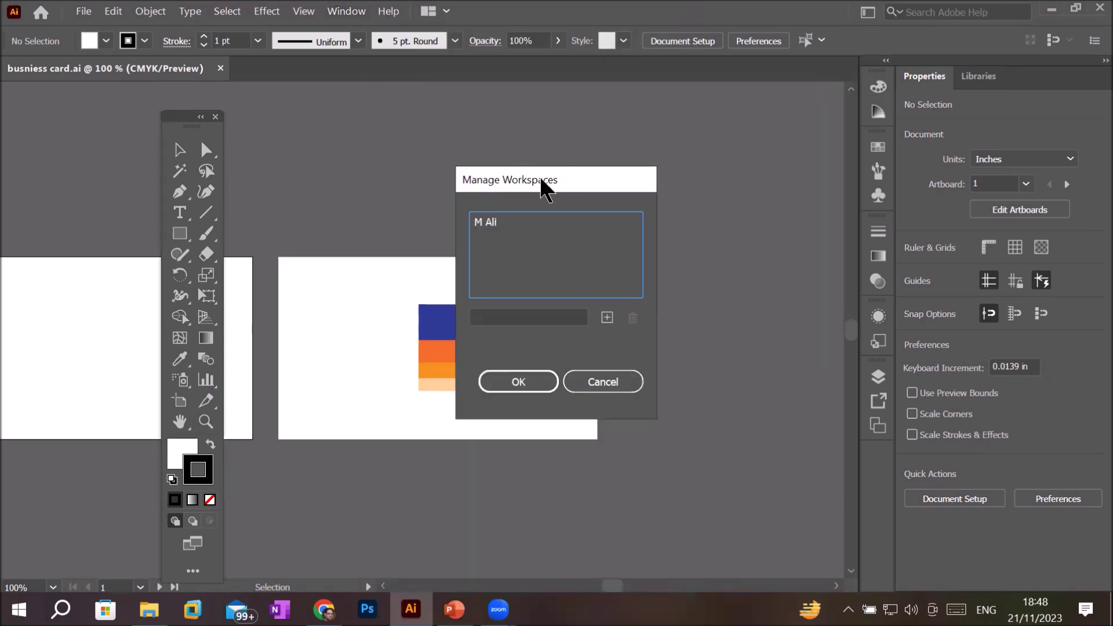
pyautogui.moveTo(541, 180); pyautogui.dragTo(521, 139)
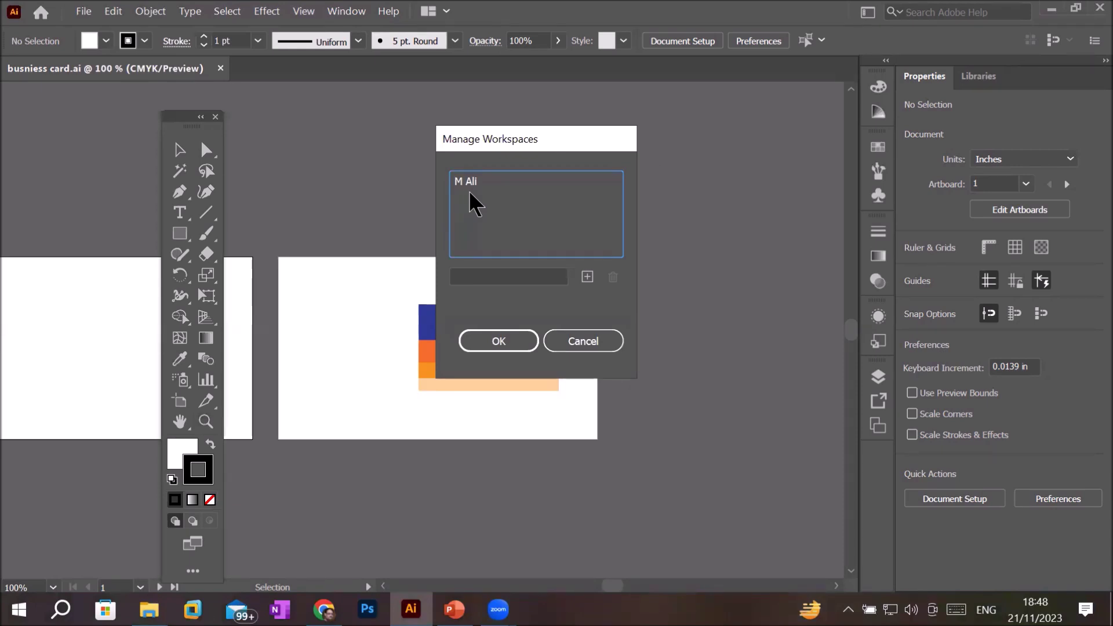
pyautogui.click(473, 180)
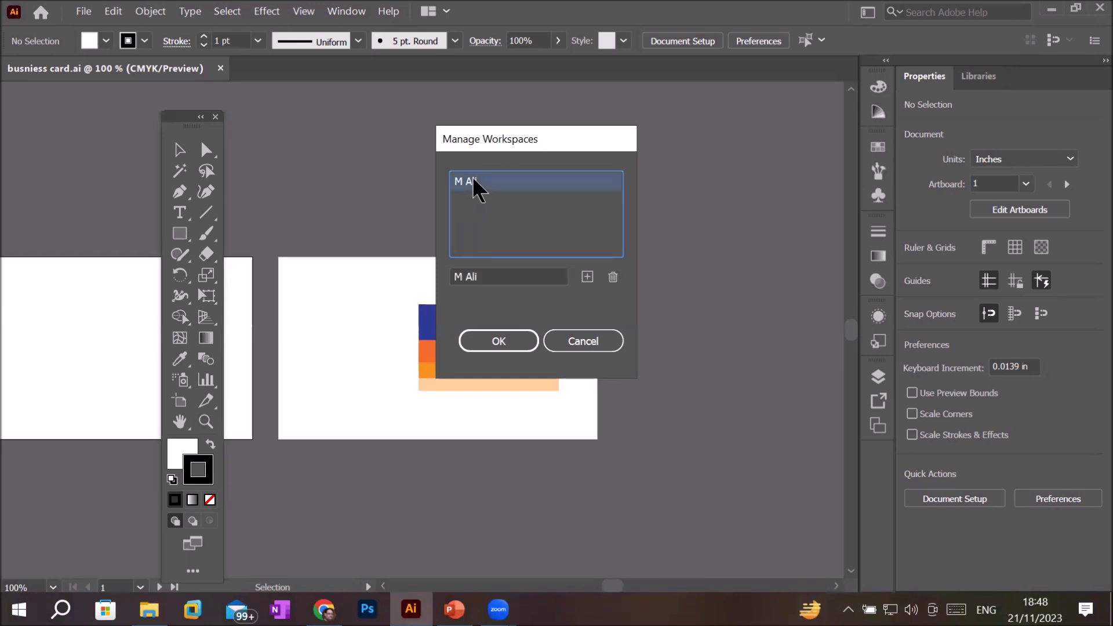
pyautogui.click(616, 277)
pyautogui.click(487, 339)
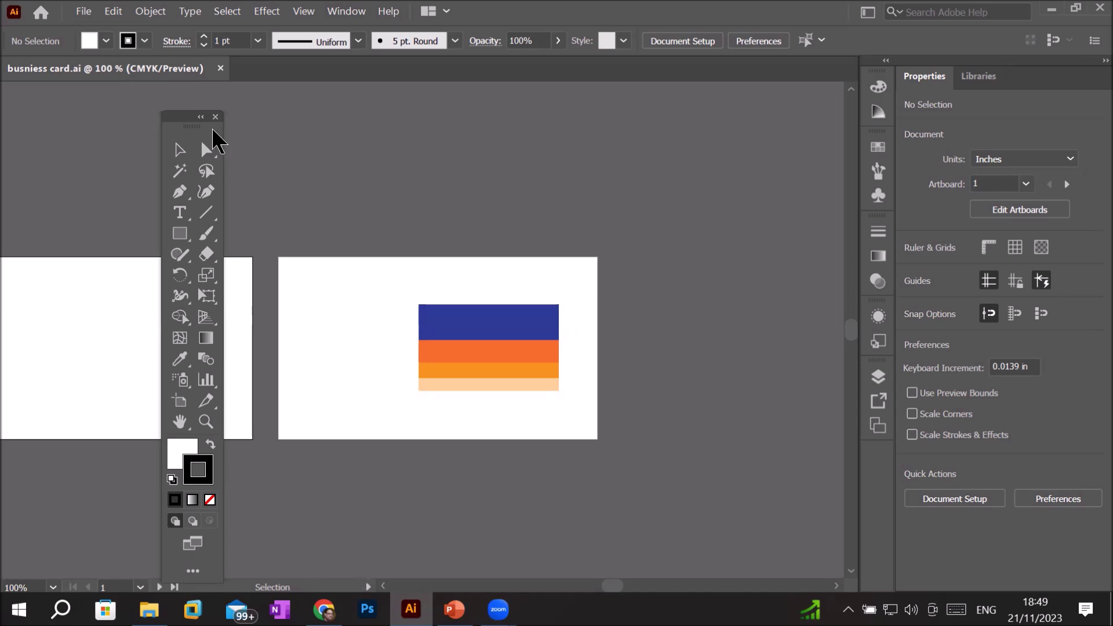
pyautogui.moveTo(180, 124); pyautogui.dragTo(94, 132)
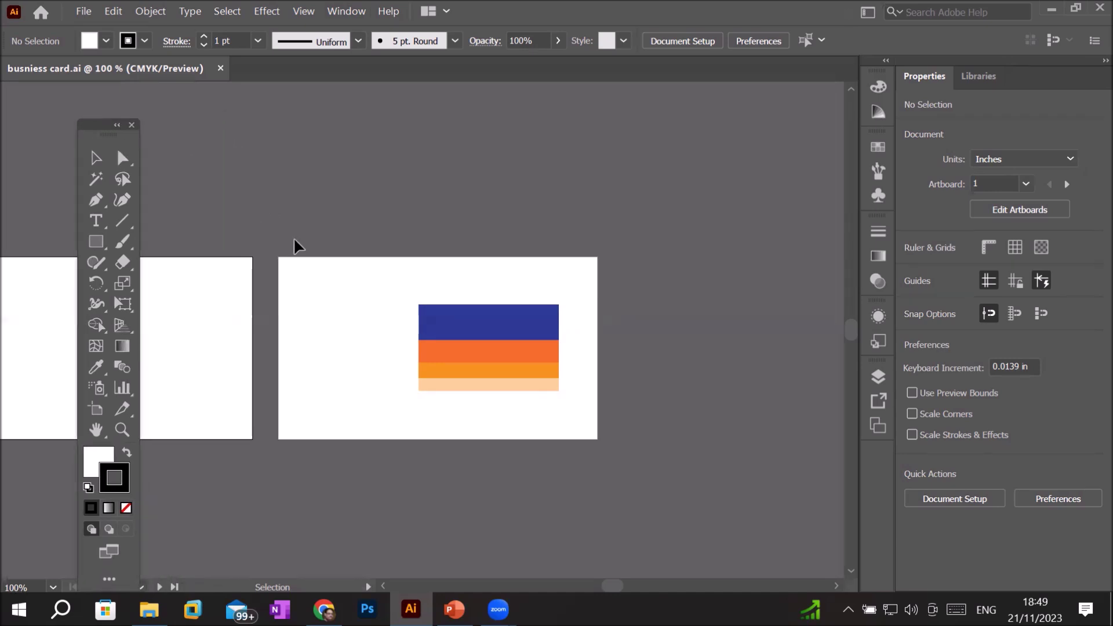
# Step: Pan to the empty left artboard and draw a 3.472 × 1.9623 in rectangle over it
pyautogui.press('h')
pyautogui.moveTo(221, 327)
pyautogui.mouseDown()
pyautogui.moveTo(519, 255)
pyautogui.moveTo(502, 261)
pyautogui.mouseUp()
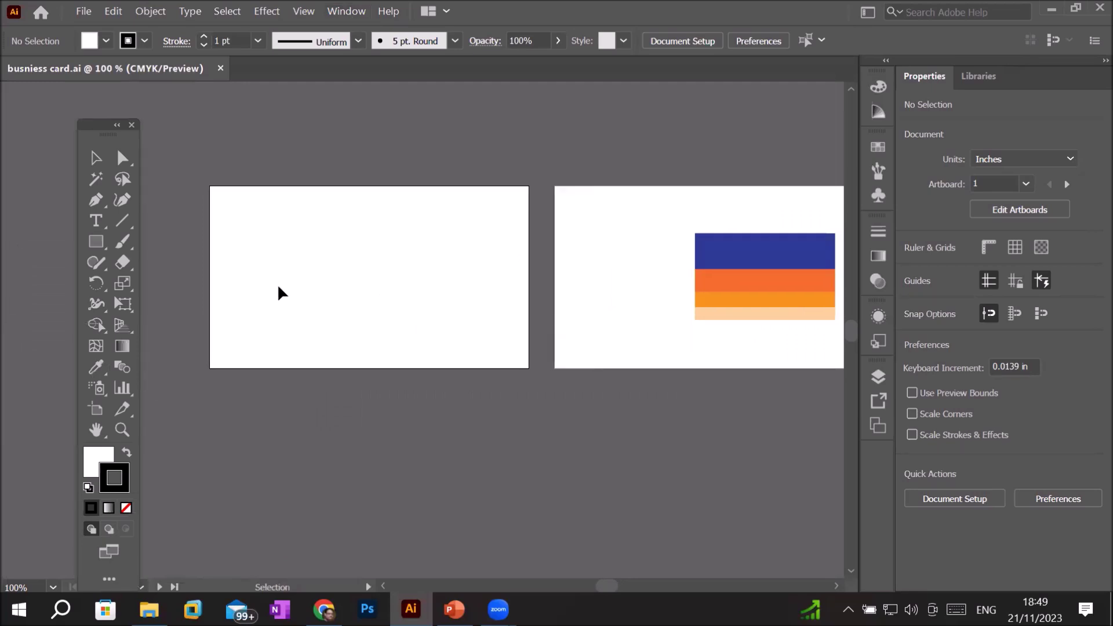
pyautogui.click(98, 243)
pyautogui.click(98, 243)
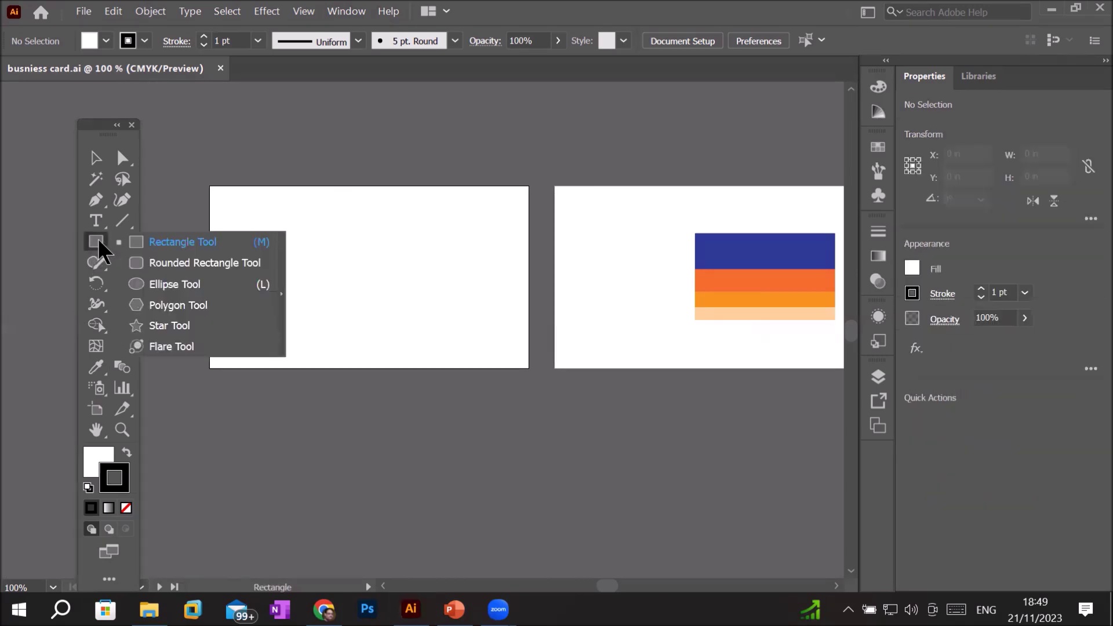
pyautogui.click(97, 243)
pyautogui.click(166, 241)
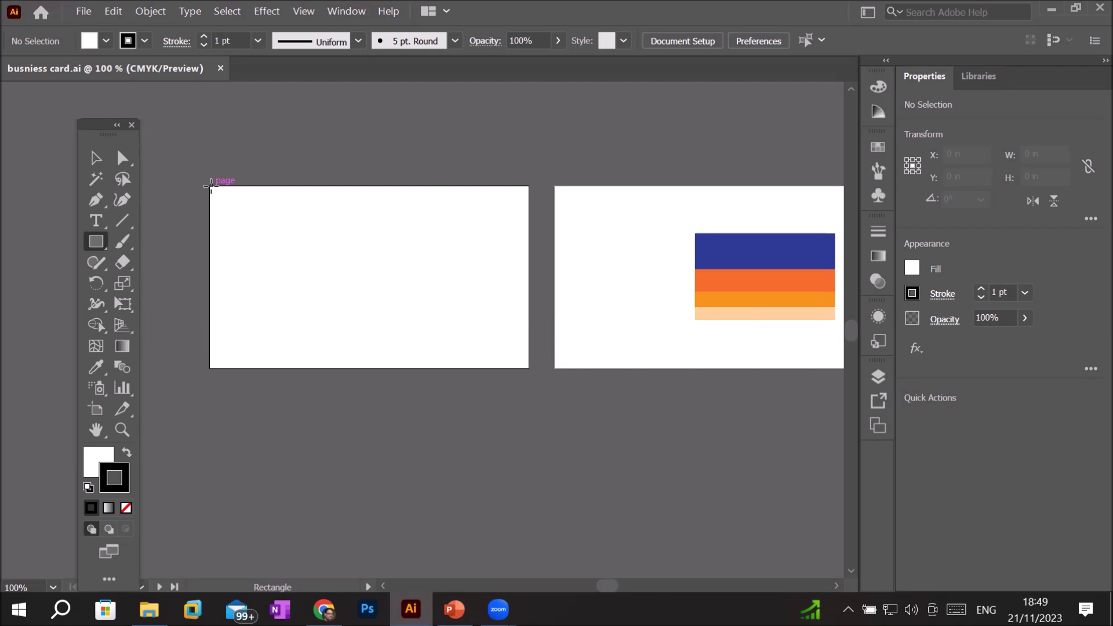
pyautogui.moveTo(211, 187); pyautogui.dragTo(528, 368)
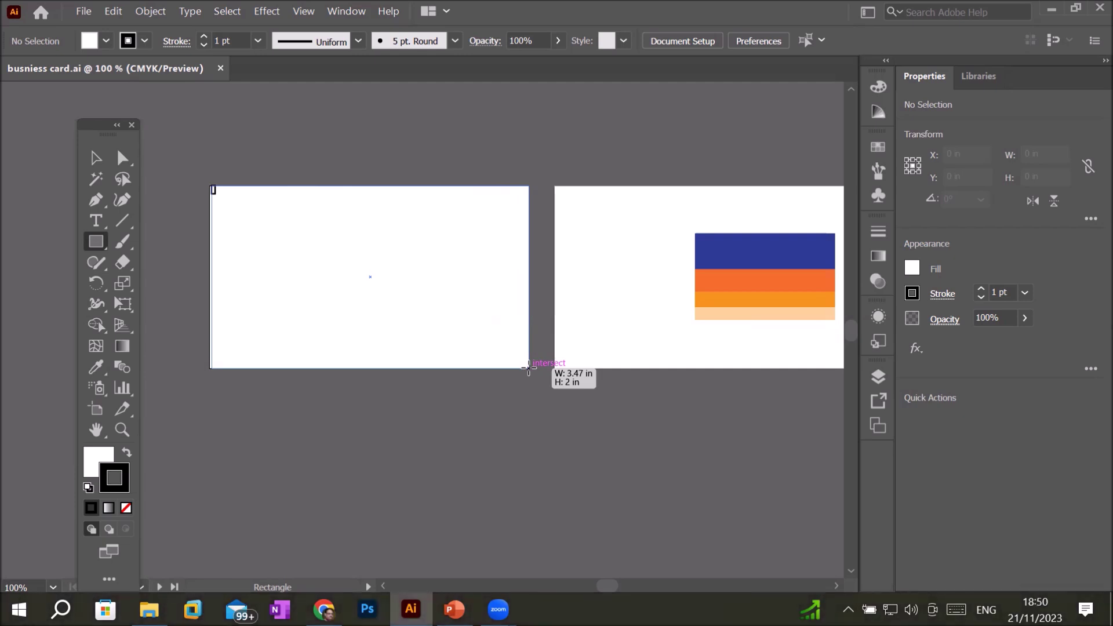
pyautogui.moveTo(529, 367); pyautogui.dragTo(527, 367)
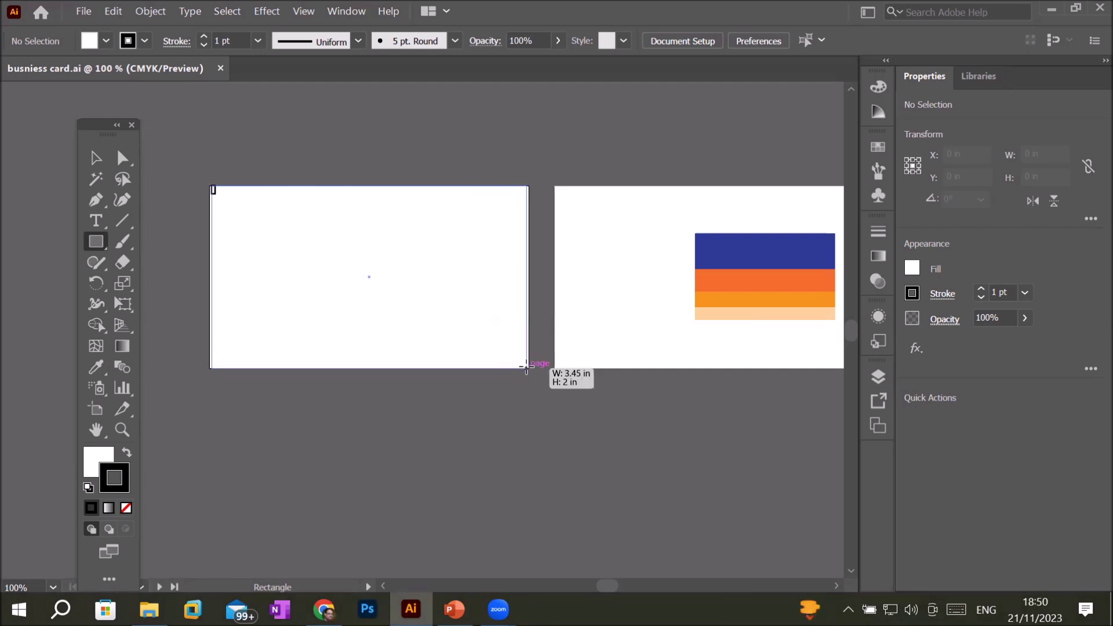
pyautogui.moveTo(527, 367); pyautogui.dragTo(529, 365)
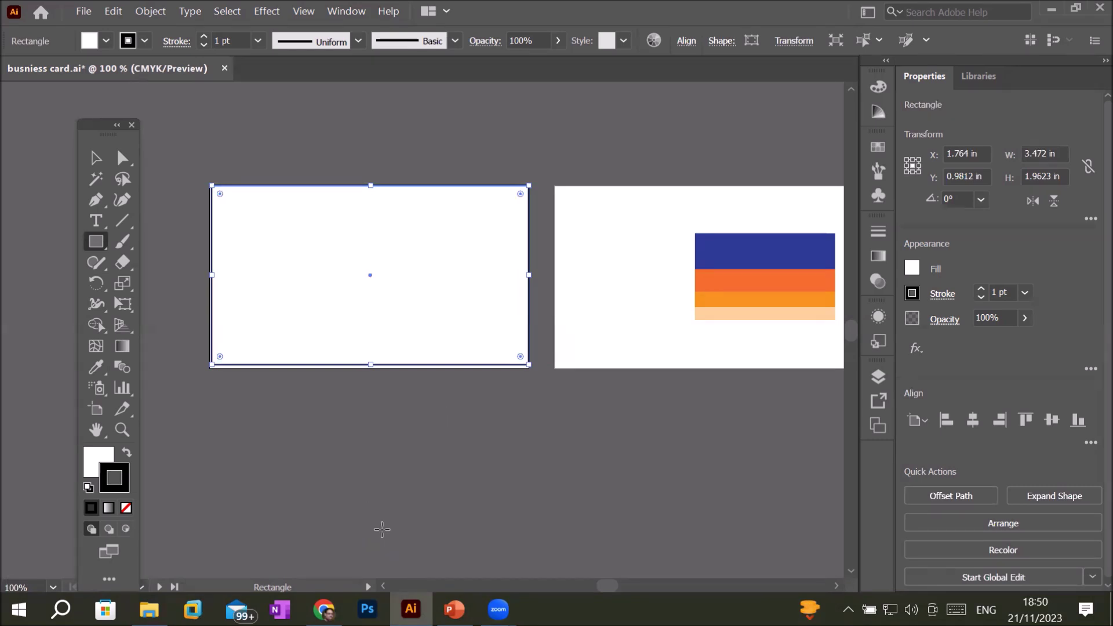
pyautogui.scroll(1, 197, 177)
# Step: Extend the rectangle's left edge so it is 3.5 in wide
pyautogui.scroll(2, 206, 181)
pyautogui.scroll(1, 207, 181)
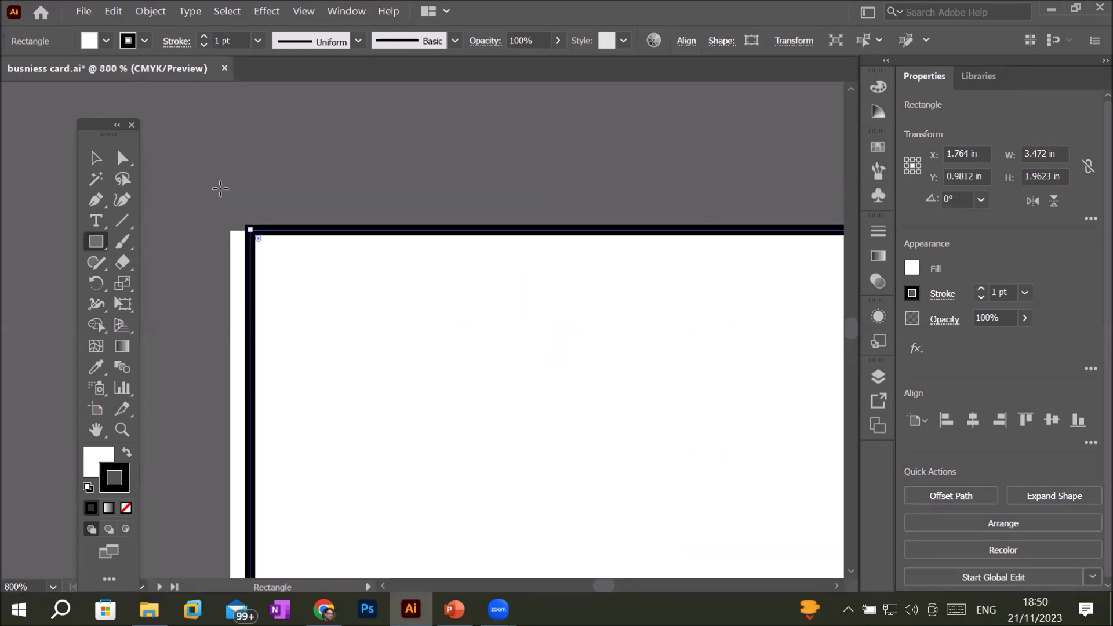
pyautogui.scroll(4, 215, 185)
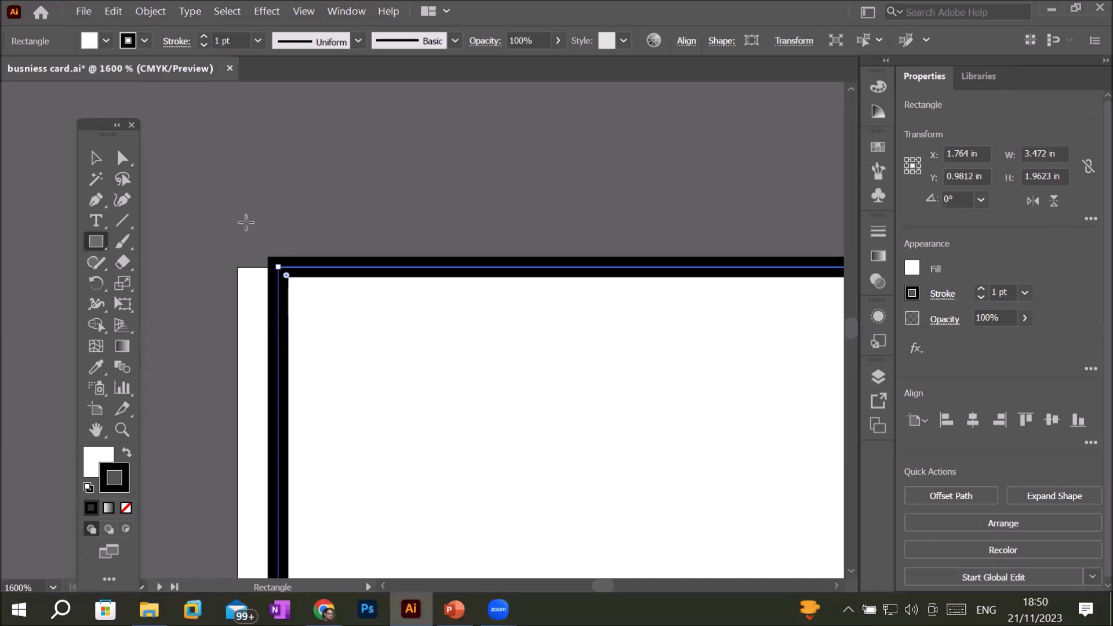
pyautogui.scroll(1, 246, 222)
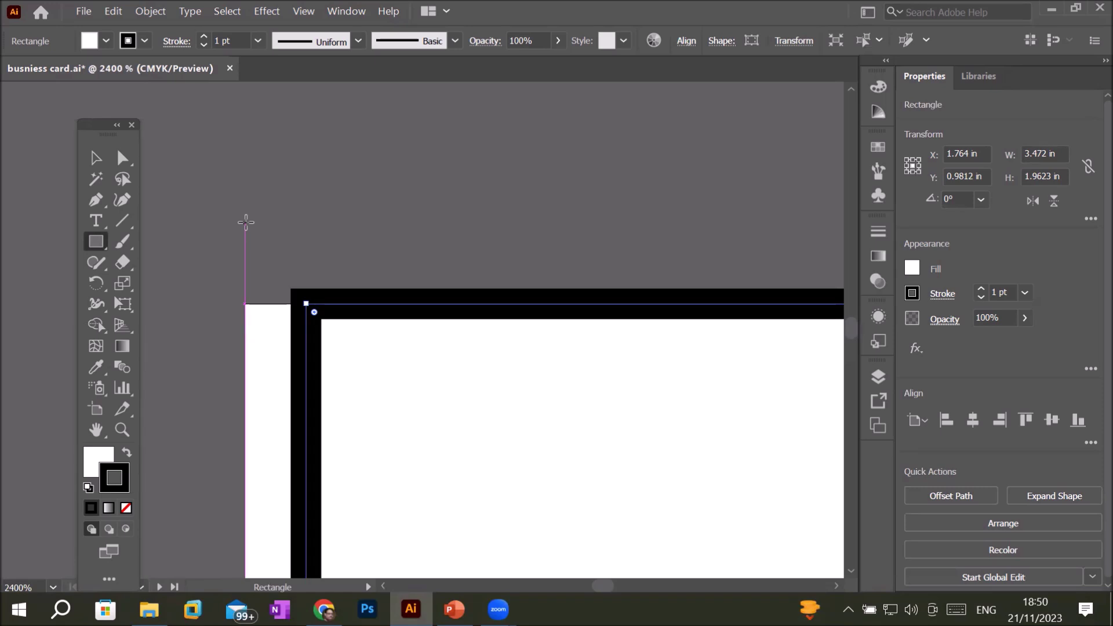
pyautogui.scroll(-1, 432, 226)
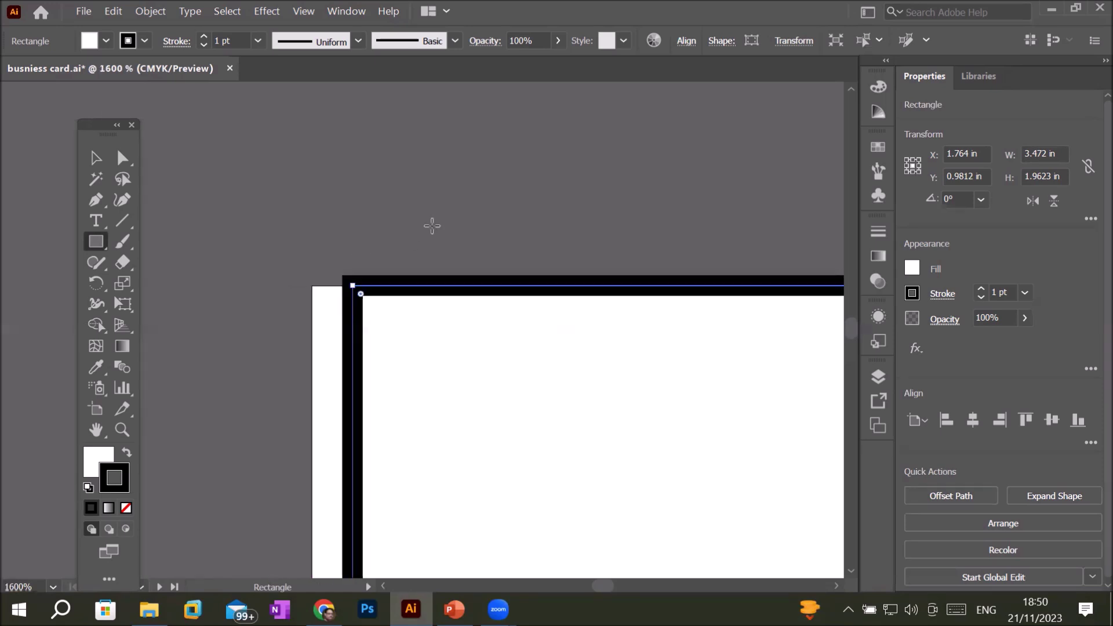
pyautogui.scroll(-1, 432, 226)
pyautogui.scroll(-2, 432, 225)
pyautogui.scroll(-1, 432, 225)
pyautogui.scroll(-1, 432, 226)
pyautogui.scroll(-1, 432, 225)
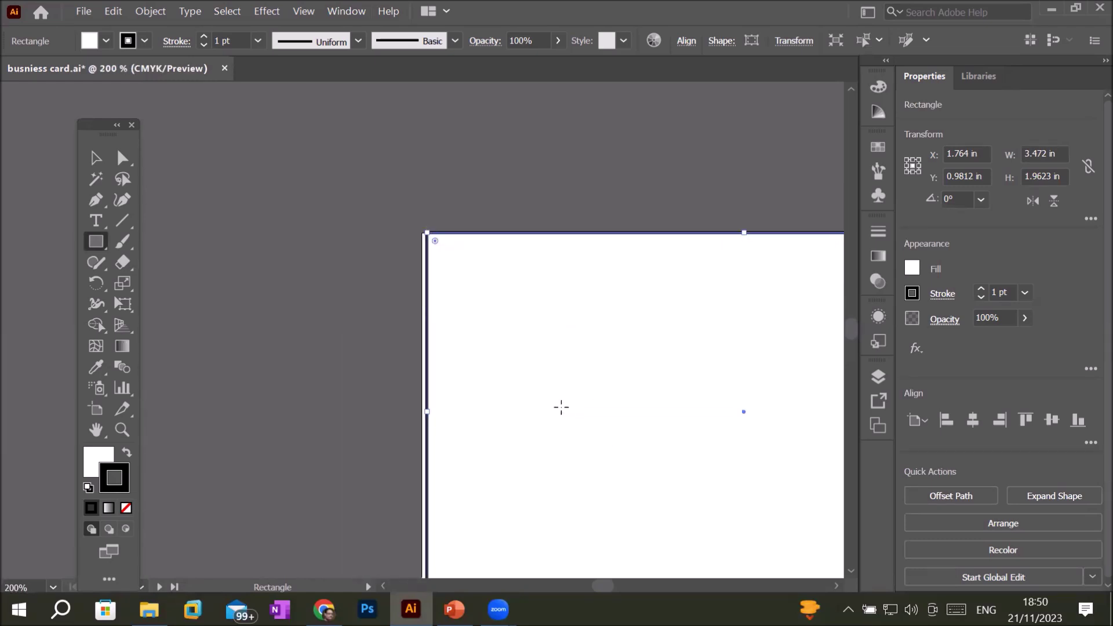
pyautogui.scroll(2, 530, 406)
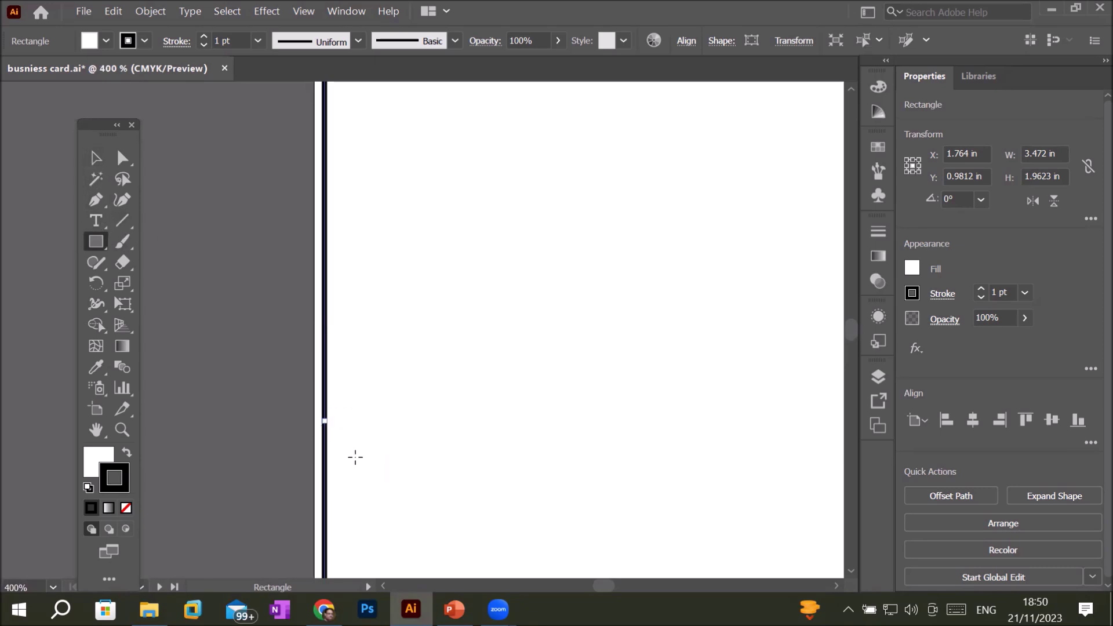
pyautogui.moveTo(324, 420); pyautogui.dragTo(314, 421)
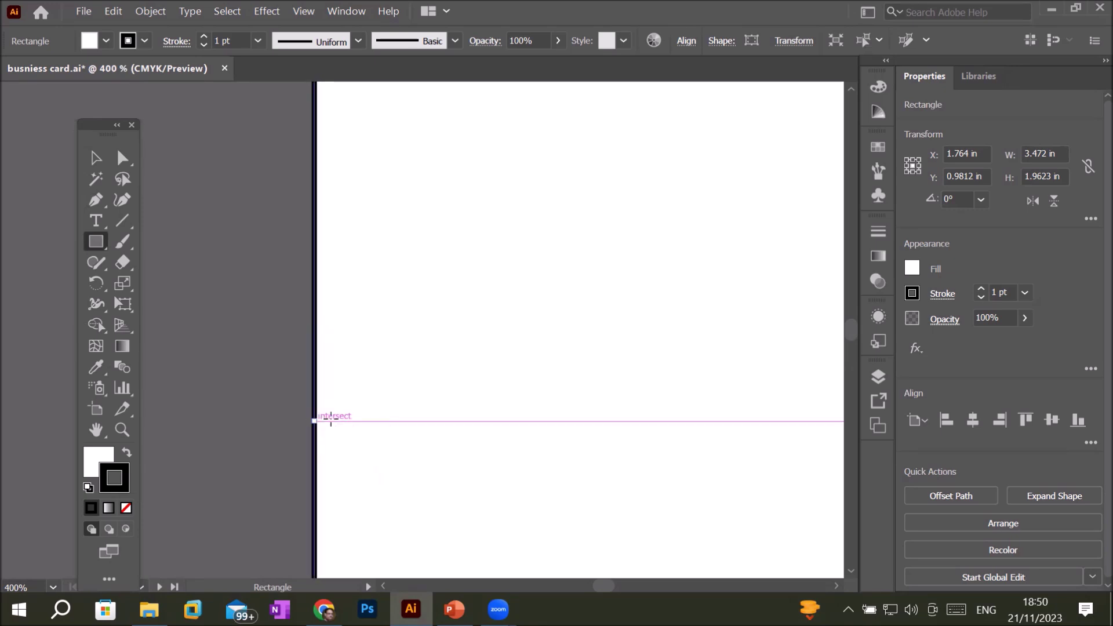
pyautogui.hotkey('ctrl', '-')
pyautogui.hotkey('ctrl', '-')
pyautogui.hotkey('ctrl', '-')
# Step: Align the top, right and bottom edges for a 2 in height at X 1.75 in, Y 1 in
pyautogui.keyDown('alt'); pyautogui.scroll(1, 679, 227); pyautogui.keyUp('alt')
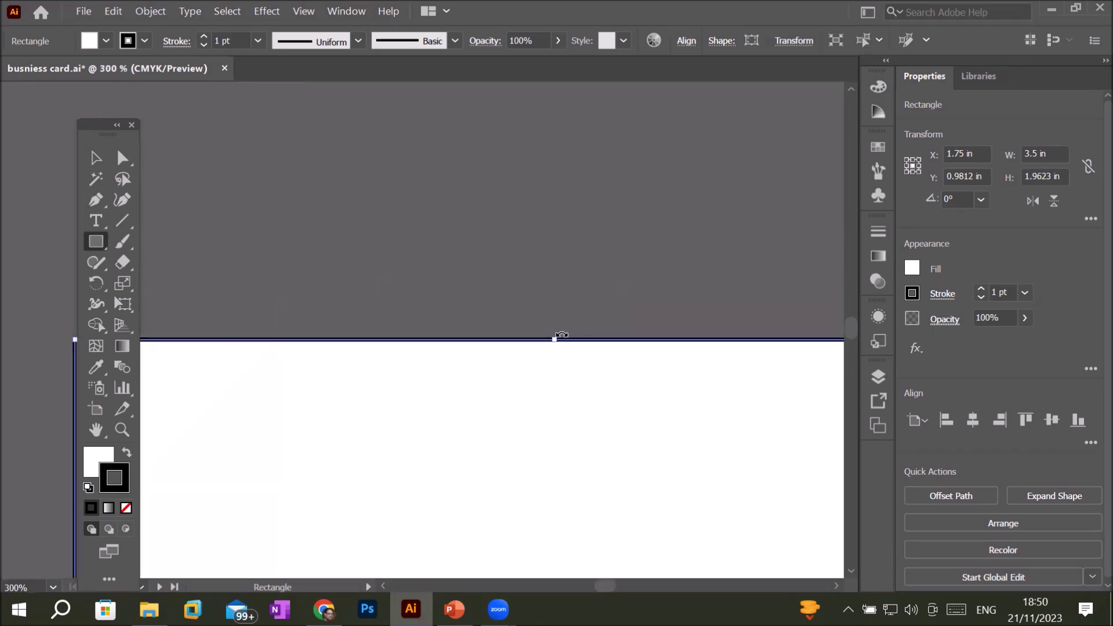
pyautogui.moveTo(552, 345); pyautogui.dragTo(554, 342)
pyautogui.keyDown('alt'); pyautogui.scroll(-3, 555, 365); pyautogui.keyUp('alt')
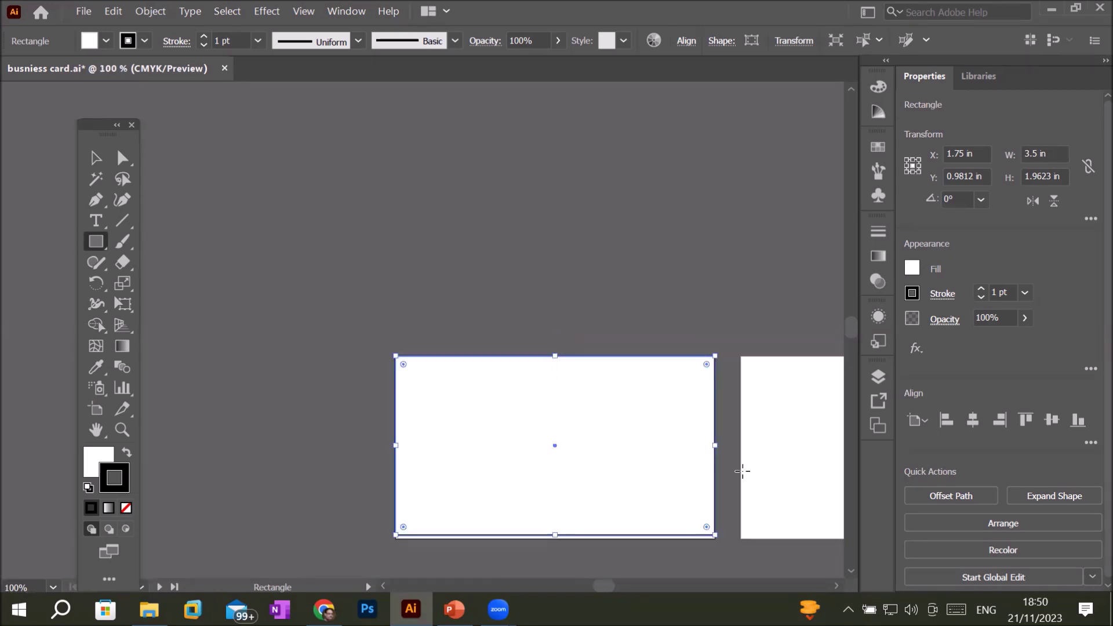
pyautogui.keyDown('alt'); pyautogui.scroll(2, 721, 447); pyautogui.keyUp('alt')
pyautogui.keyDown('alt'); pyautogui.scroll(2, 714, 445); pyautogui.keyUp('alt')
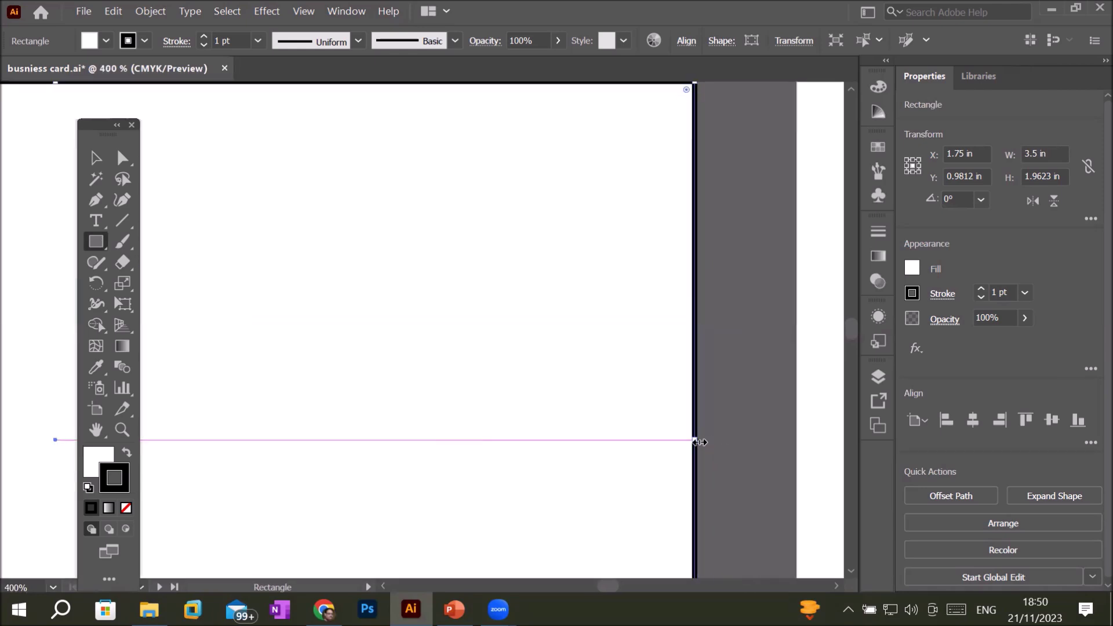
pyautogui.moveTo(695, 441); pyautogui.dragTo(697, 440)
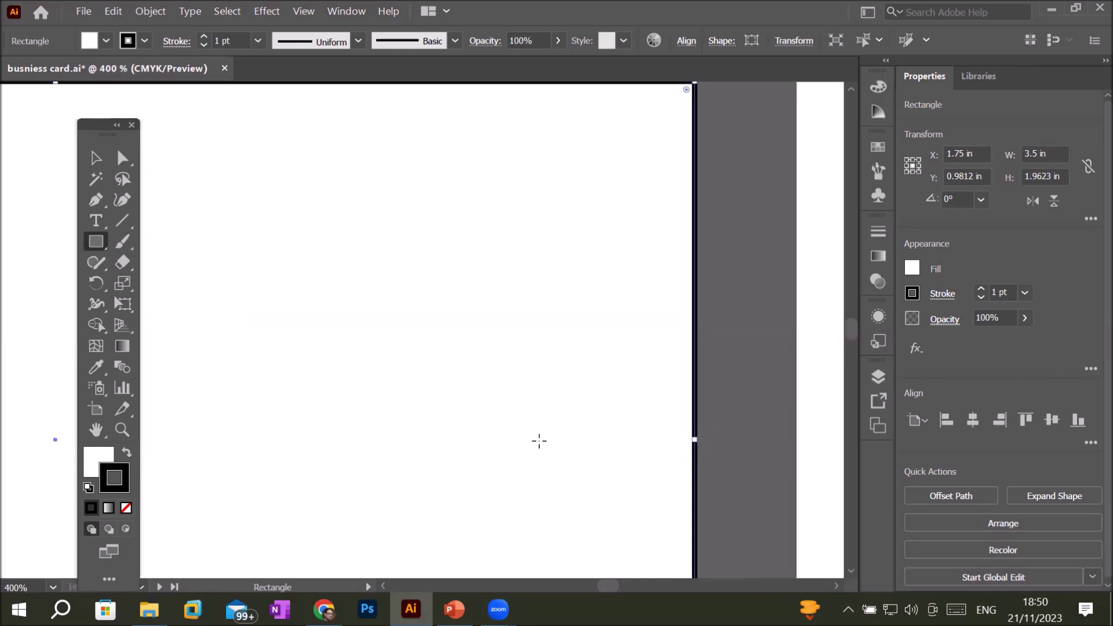
pyautogui.keyDown('alt'); pyautogui.scroll(-3, 464, 457); pyautogui.keyUp('alt')
pyautogui.keyDown('alt'); pyautogui.scroll(-2, 394, 494); pyautogui.keyUp('alt')
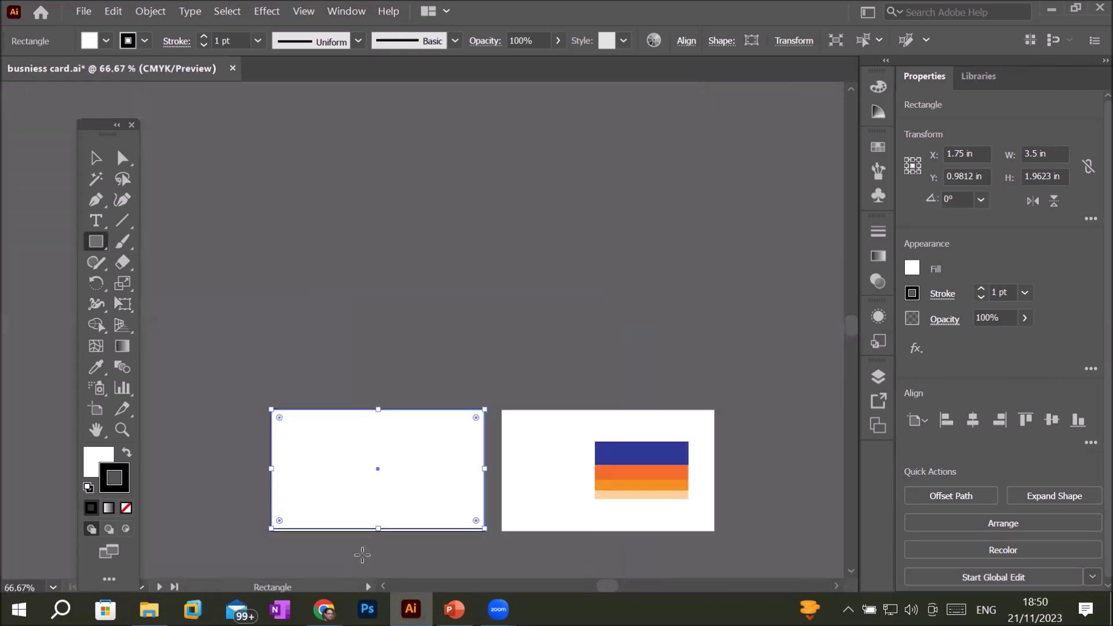
pyautogui.keyDown('alt'); pyautogui.scroll(2, 365, 545); pyautogui.keyUp('alt')
pyautogui.keyDown('alt'); pyautogui.scroll(1, 374, 537); pyautogui.keyUp('alt')
pyautogui.moveTo(400, 489); pyautogui.dragTo(398, 495)
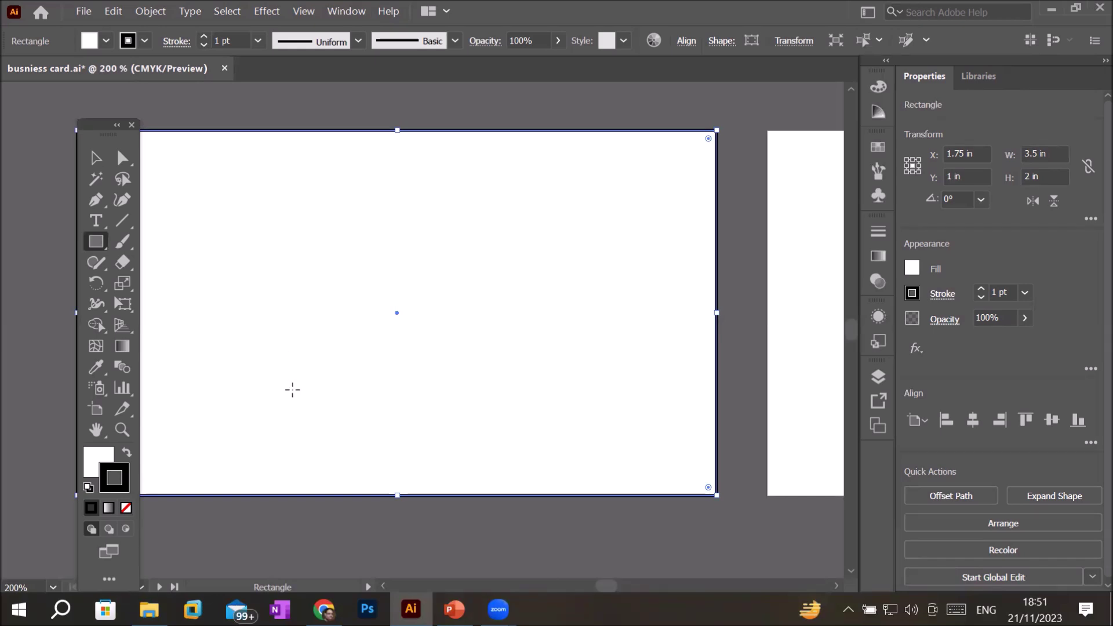
pyautogui.scroll(-2, 293, 390)
pyautogui.scroll(1, 258, 389)
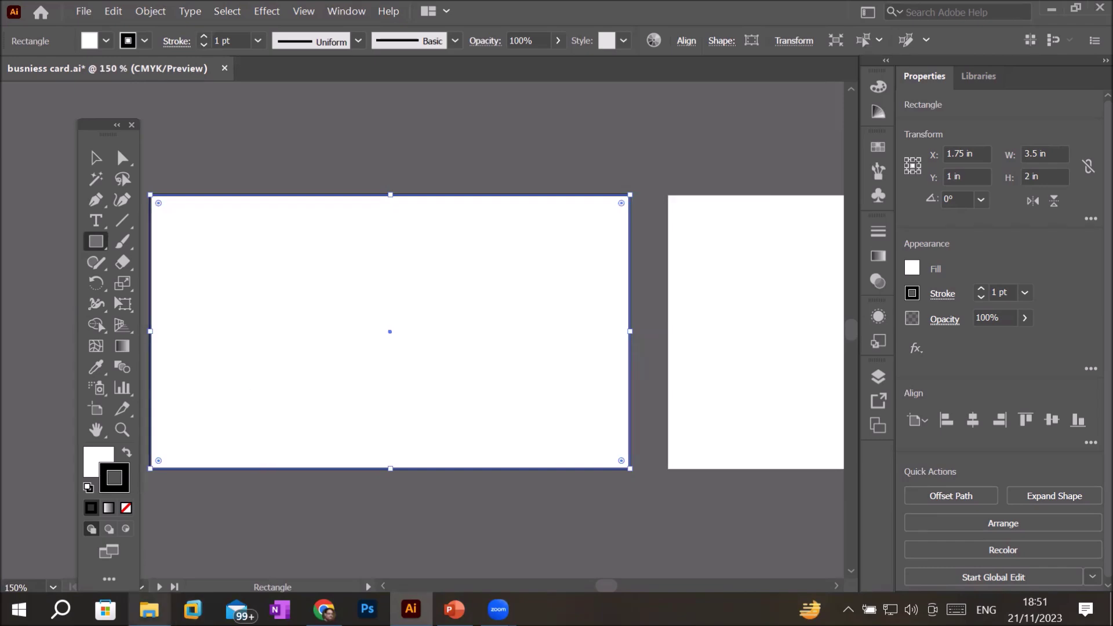
# Step: In File Explorer, open the Adobe Illustrator folder under D: _Graphics
pyautogui.click(149, 609)
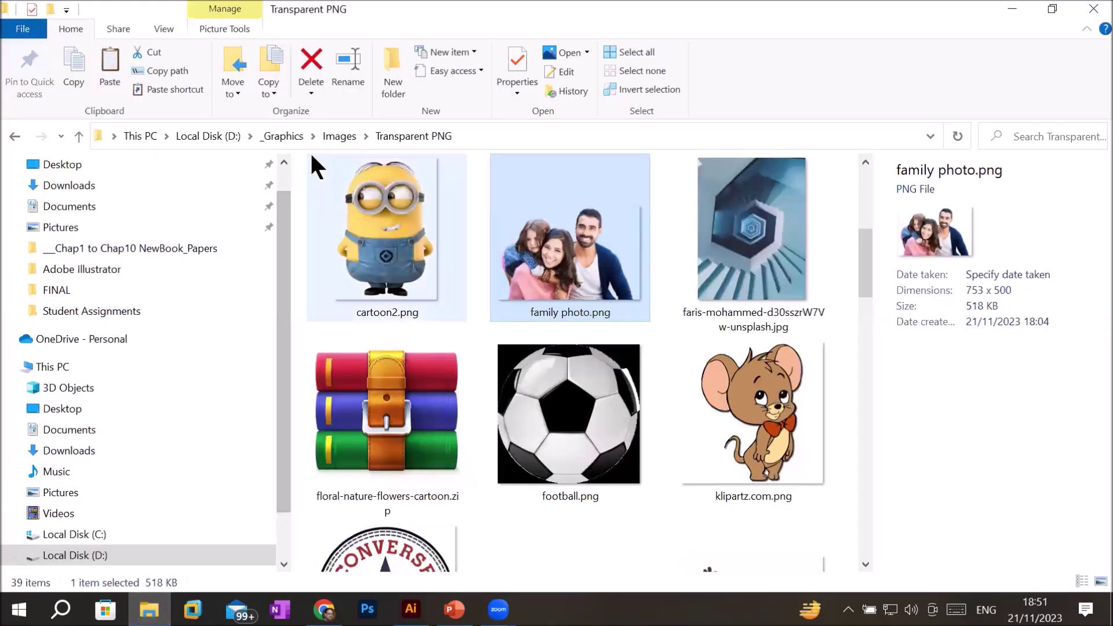
pyautogui.click(284, 139)
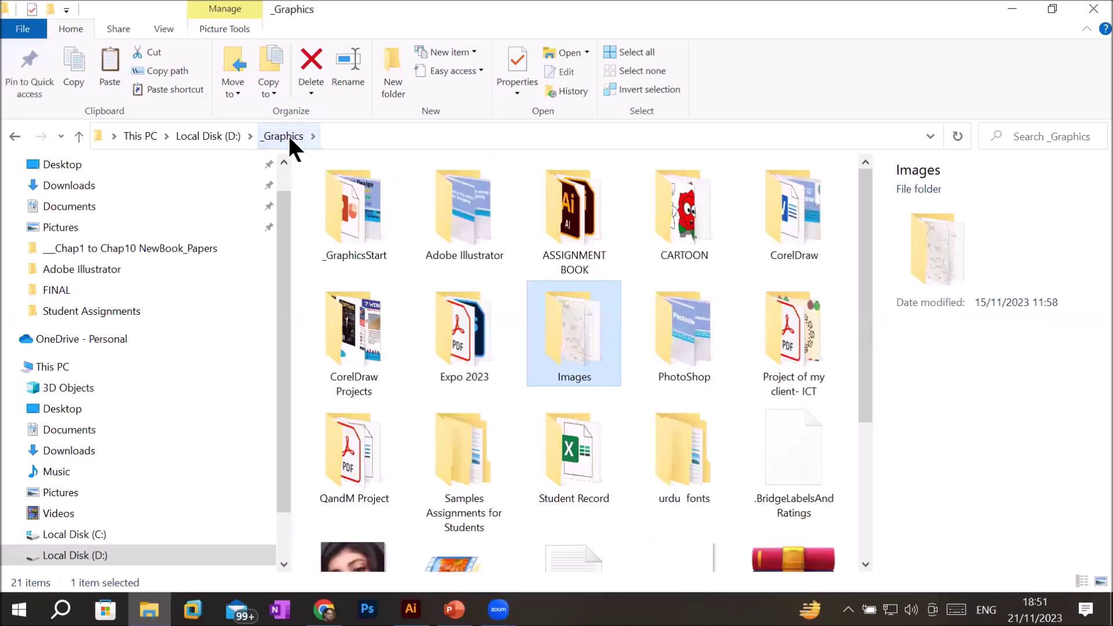
pyautogui.doubleClick(478, 224)
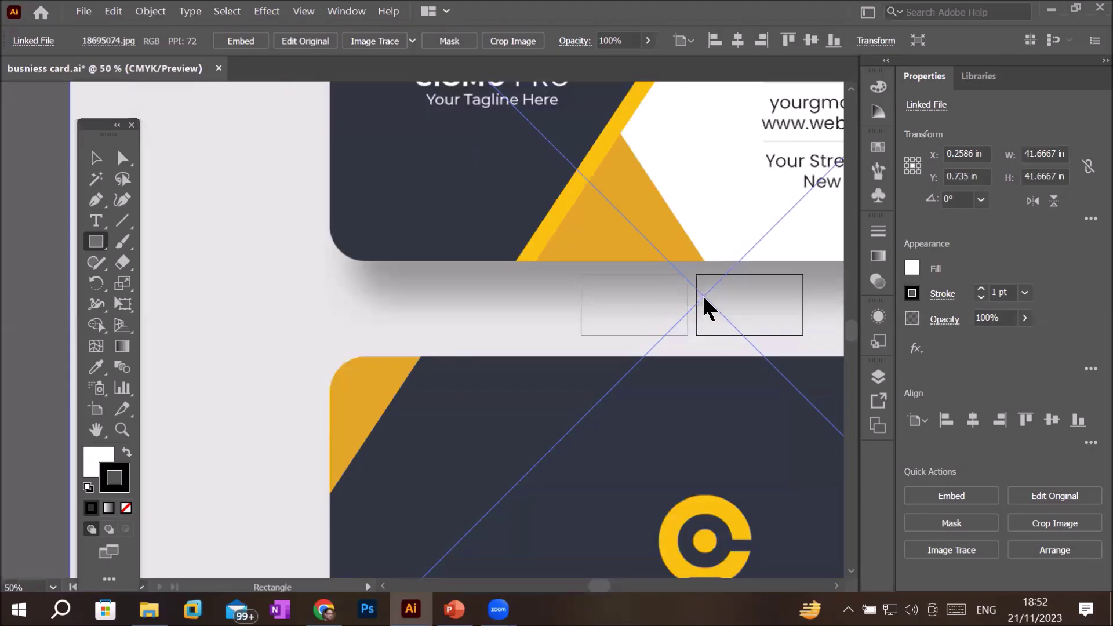
# Step: Scale the reference card image down to about 4.66 in wide
pyautogui.scroll(-3, 704, 303)
pyautogui.scroll(-3, 703, 304)
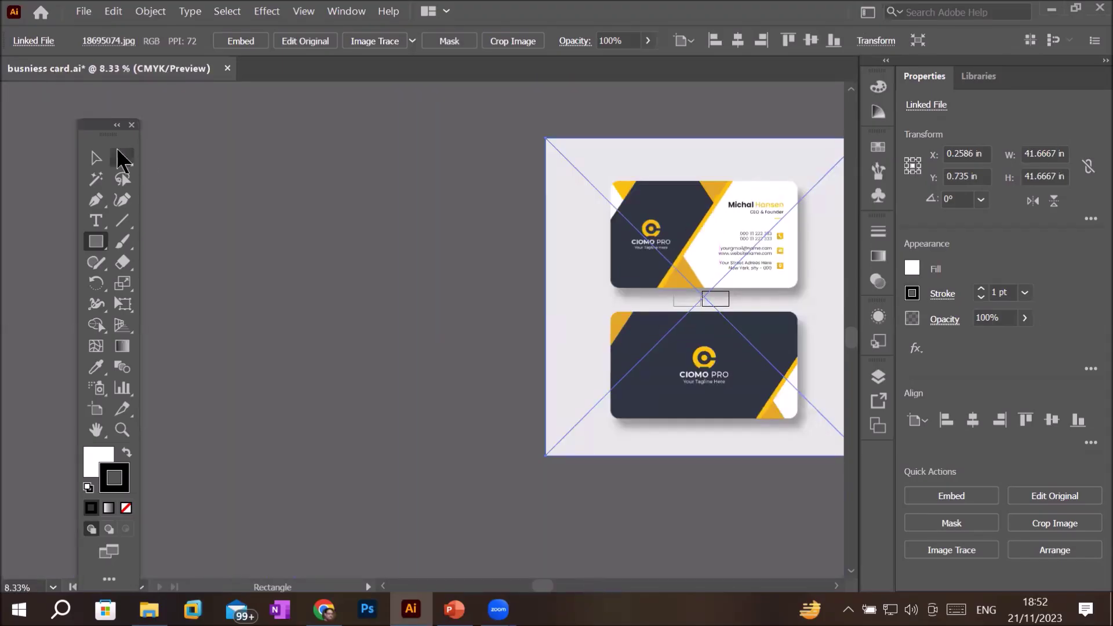
pyautogui.click(99, 159)
pyautogui.moveTo(725, 227)
pyautogui.mouseDown()
pyautogui.moveTo(468, 252)
pyautogui.moveTo(505, 254)
pyautogui.mouseUp()
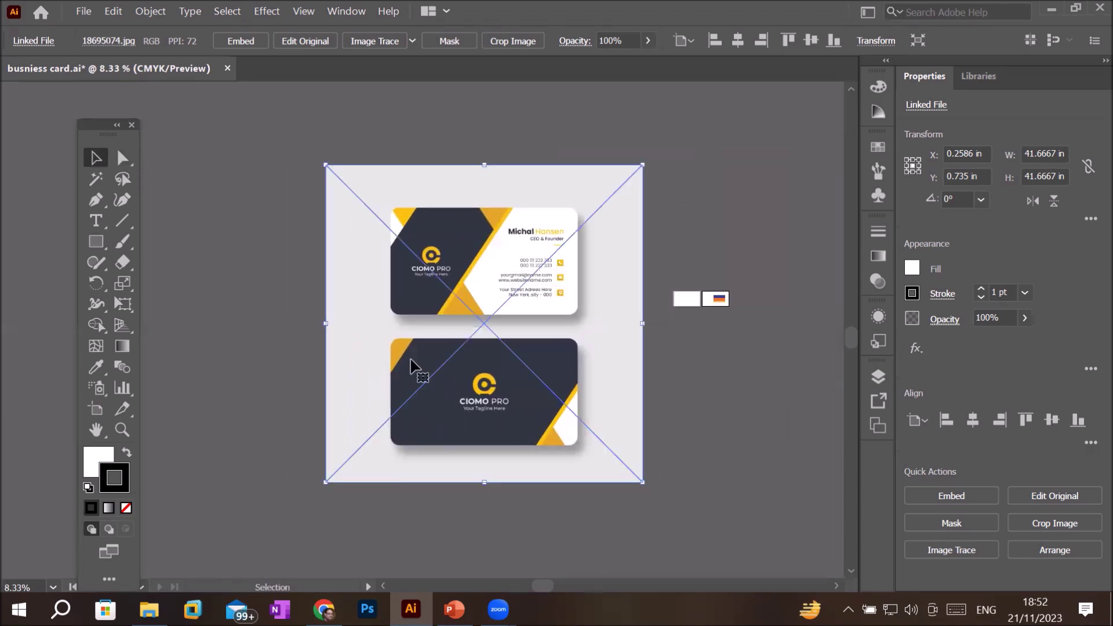
pyautogui.moveTo(326, 484); pyautogui.dragTo(494, 278)
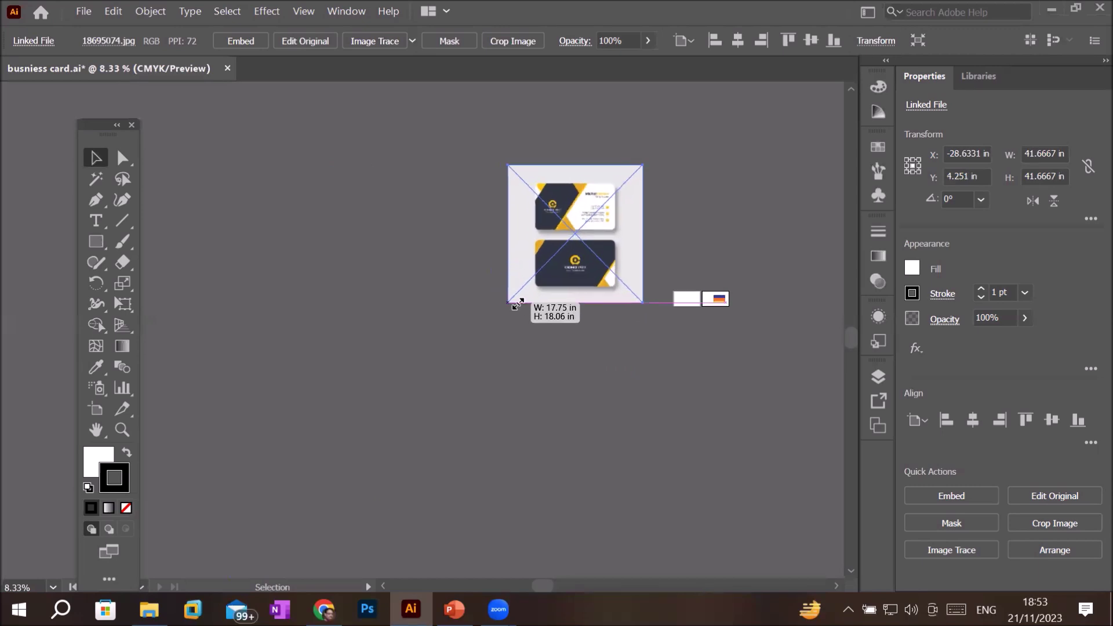
pyautogui.moveTo(494, 278)
pyautogui.mouseDown()
pyautogui.moveTo(599, 230)
pyautogui.moveTo(604, 316)
pyautogui.mouseUp()
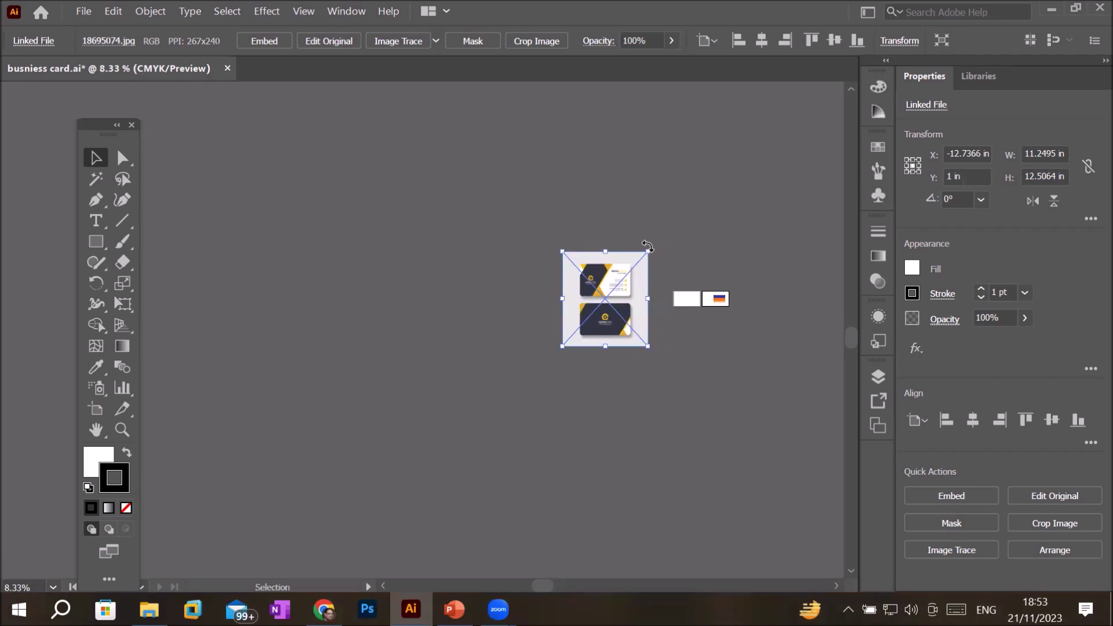
pyautogui.moveTo(647, 252); pyautogui.dragTo(598, 307)
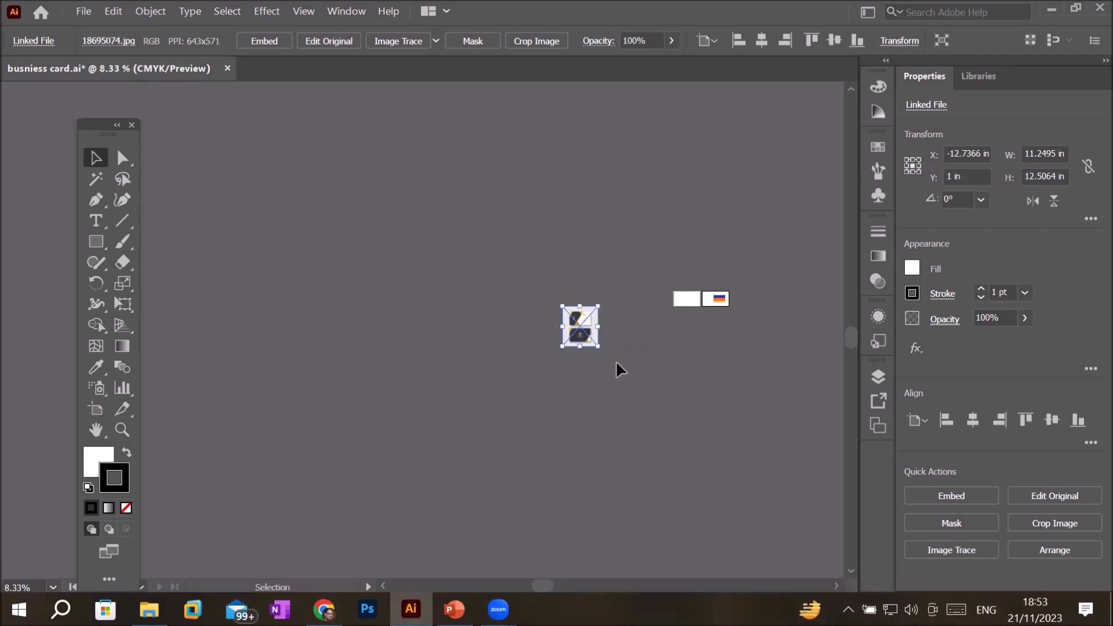
# Step: Place the scaled reference image just left of the card artboards, at X -5.7096 in, Y 1.6369 in
pyautogui.scroll(1, 616, 361)
pyautogui.scroll(1, 616, 362)
pyautogui.moveTo(545, 244); pyautogui.dragTo(742, 185)
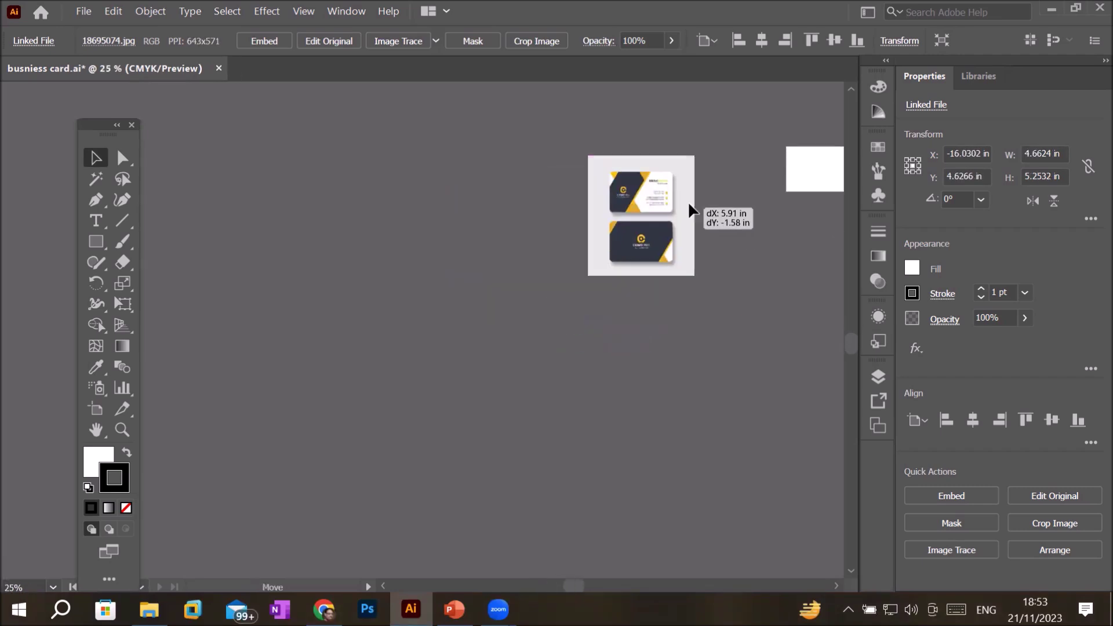
pyautogui.moveTo(793, 259); pyautogui.dragTo(380, 381)
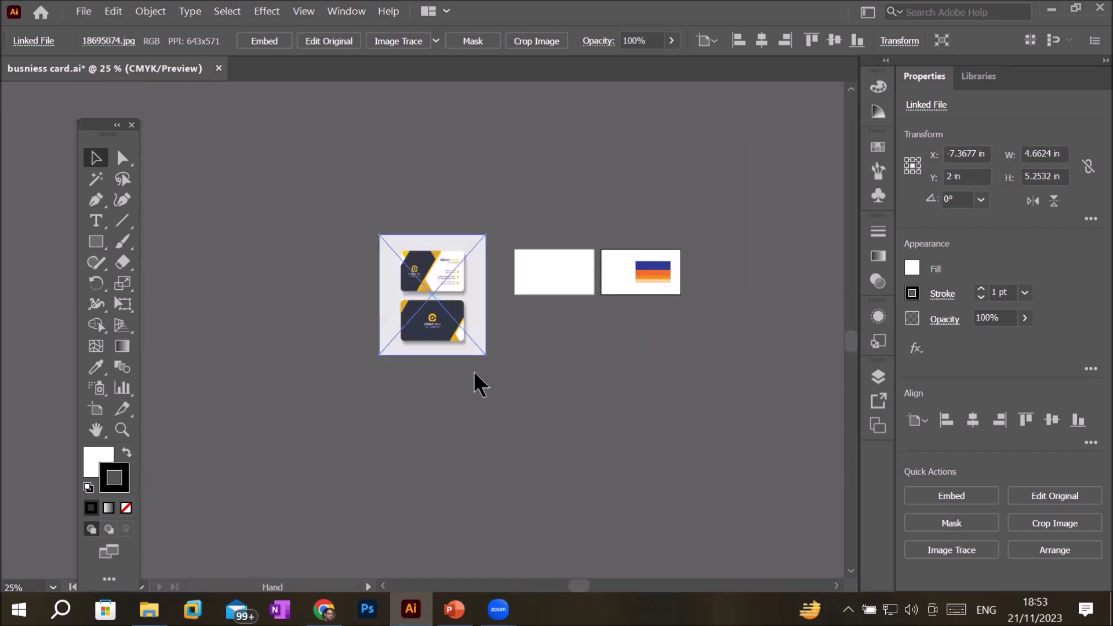
pyautogui.scroll(1, 378, 284)
pyautogui.scroll(2, 378, 284)
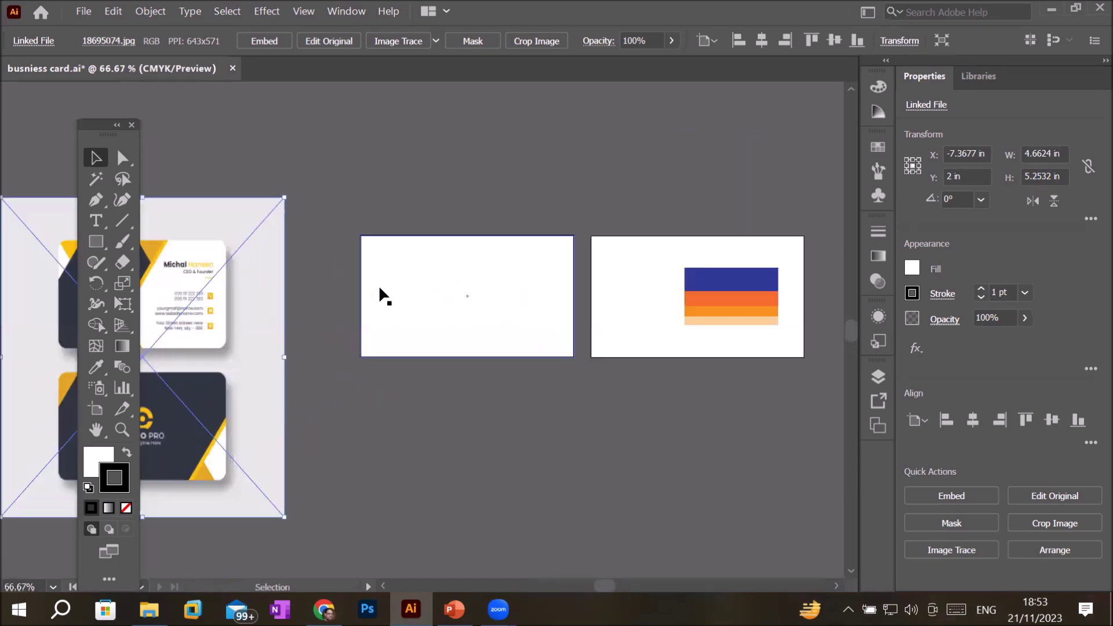
pyautogui.moveTo(194, 331)
pyautogui.mouseDown()
pyautogui.moveTo(271, 276)
pyautogui.moveTo(264, 300)
pyautogui.mouseUp()
pyautogui.scroll(2, 259, 300)
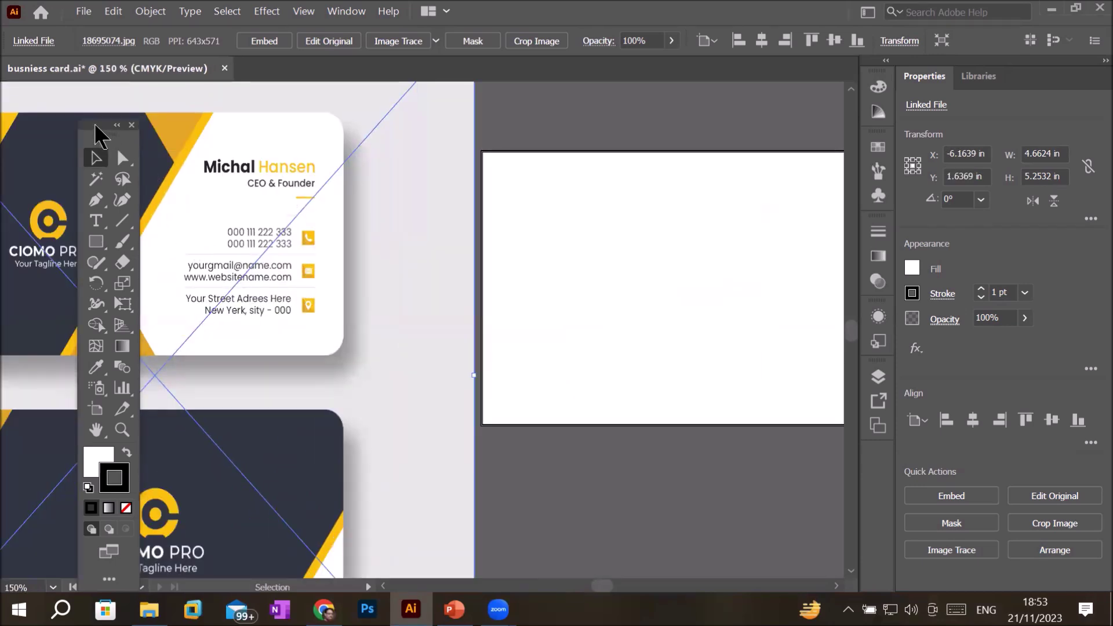
pyautogui.moveTo(100, 129); pyautogui.dragTo(784, 197)
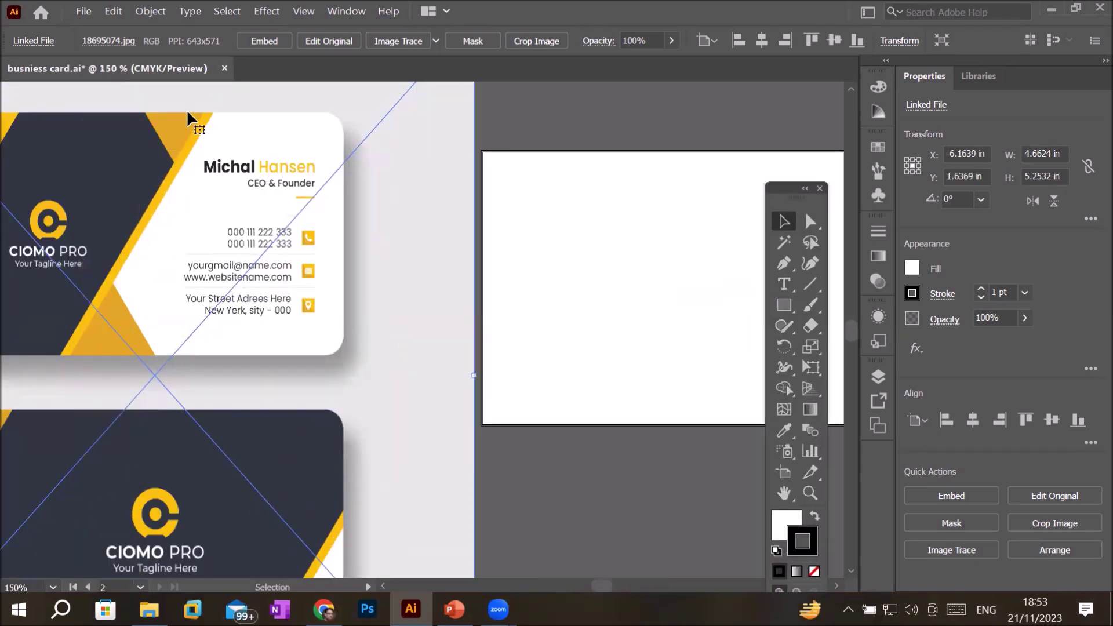
pyautogui.moveTo(181, 239); pyautogui.dragTo(237, 233)
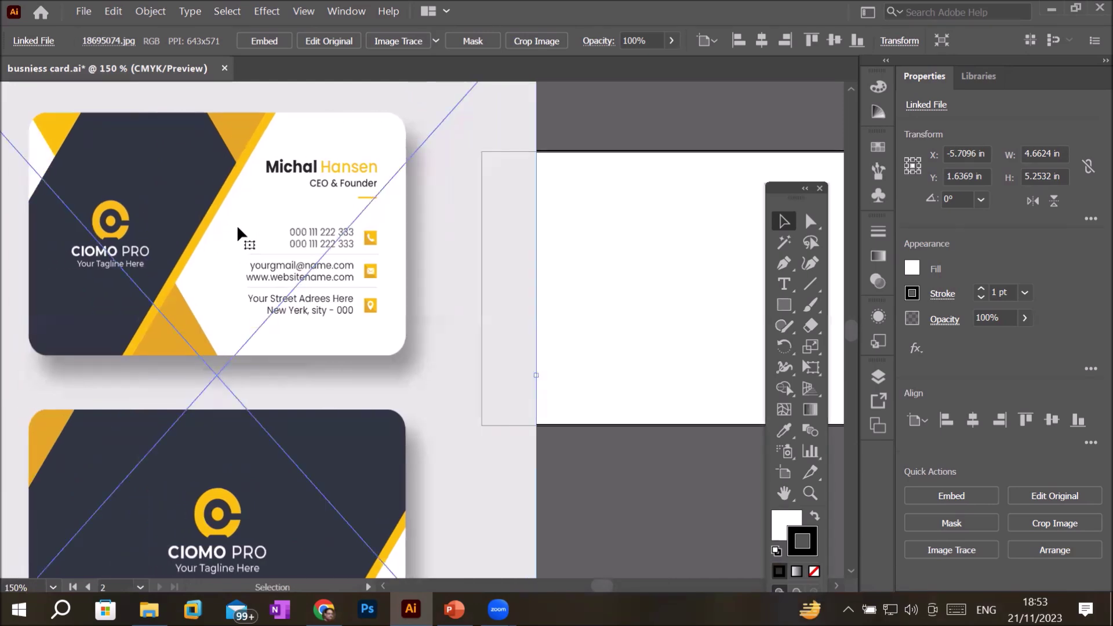
pyautogui.scroll(3, 355, 251)
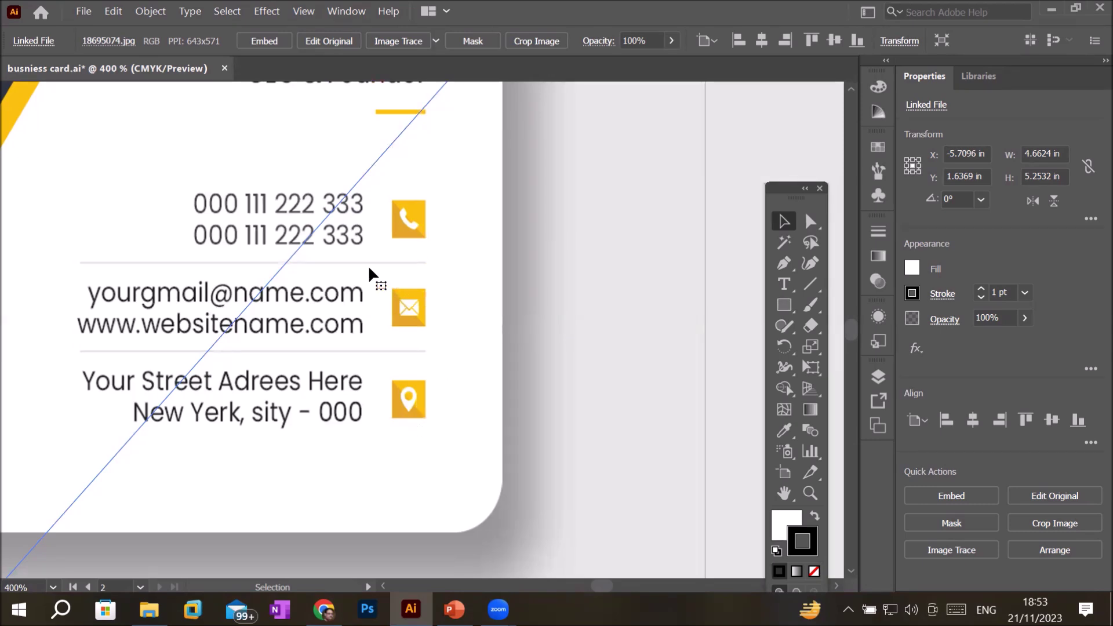
# Step: Zoom out and move the reference image to X -4.7223 in, Y 0.5499 in
pyautogui.hotkey('ctrl', '-')
pyautogui.moveTo(318, 169); pyautogui.dragTo(269, 226)
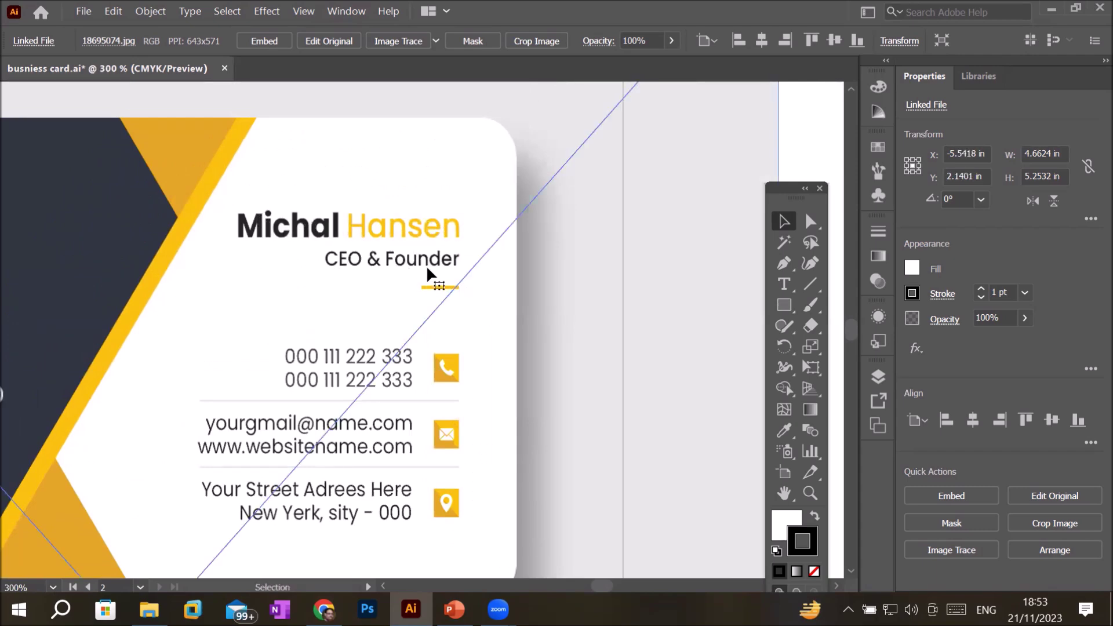
pyautogui.hscroll(-10, 161, 294)
pyautogui.scroll(1, 162, 293)
pyautogui.hscroll(-3, 566, 331)
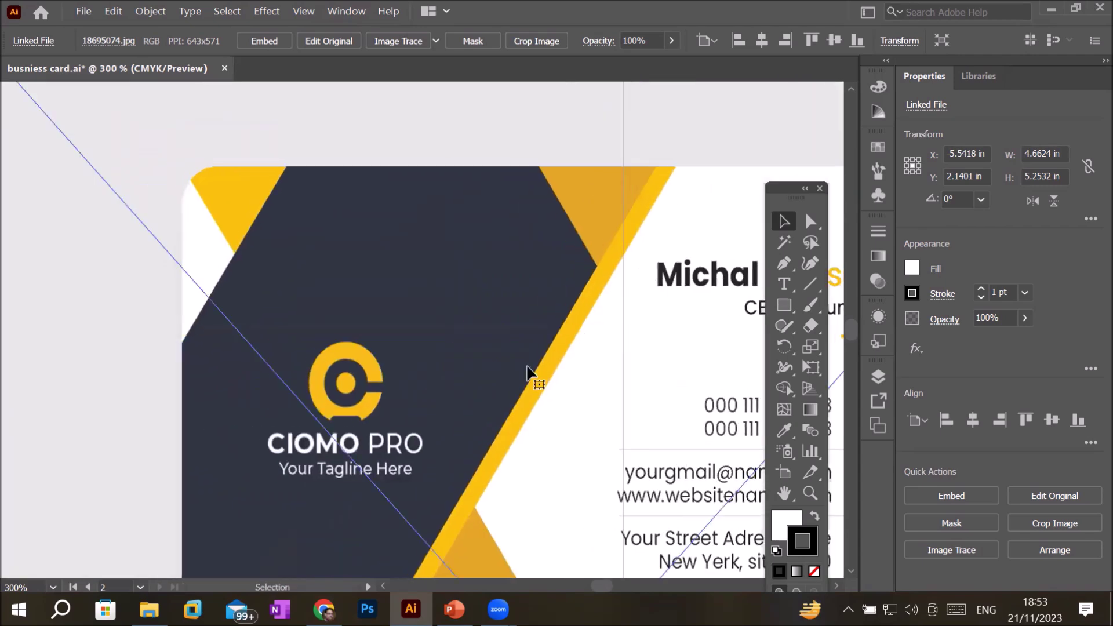
pyautogui.moveTo(529, 374); pyautogui.dragTo(296, 250)
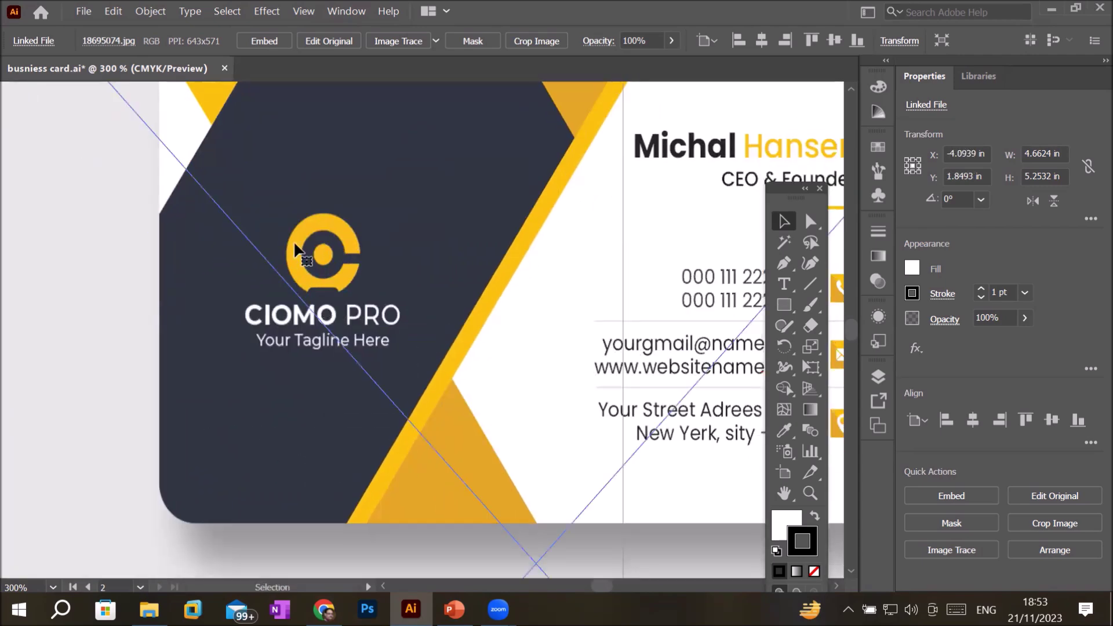
pyautogui.scroll(-1, 342, 254)
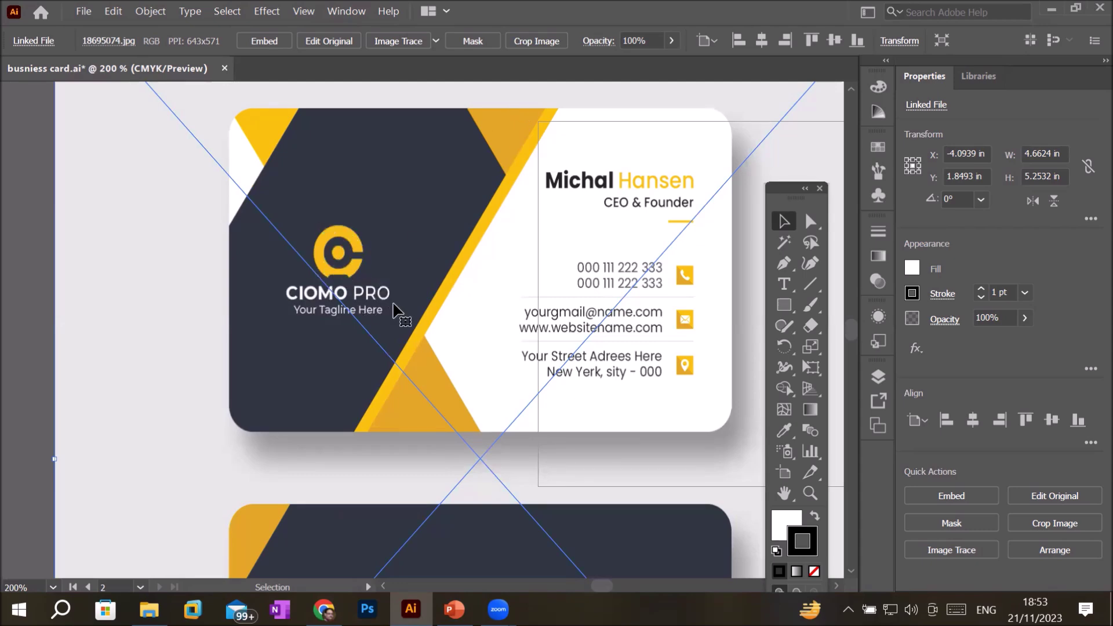
pyautogui.hotkey('ctrl', '-')
pyautogui.scroll(-3, 460, 504)
pyautogui.moveTo(460, 505); pyautogui.dragTo(381, 336)
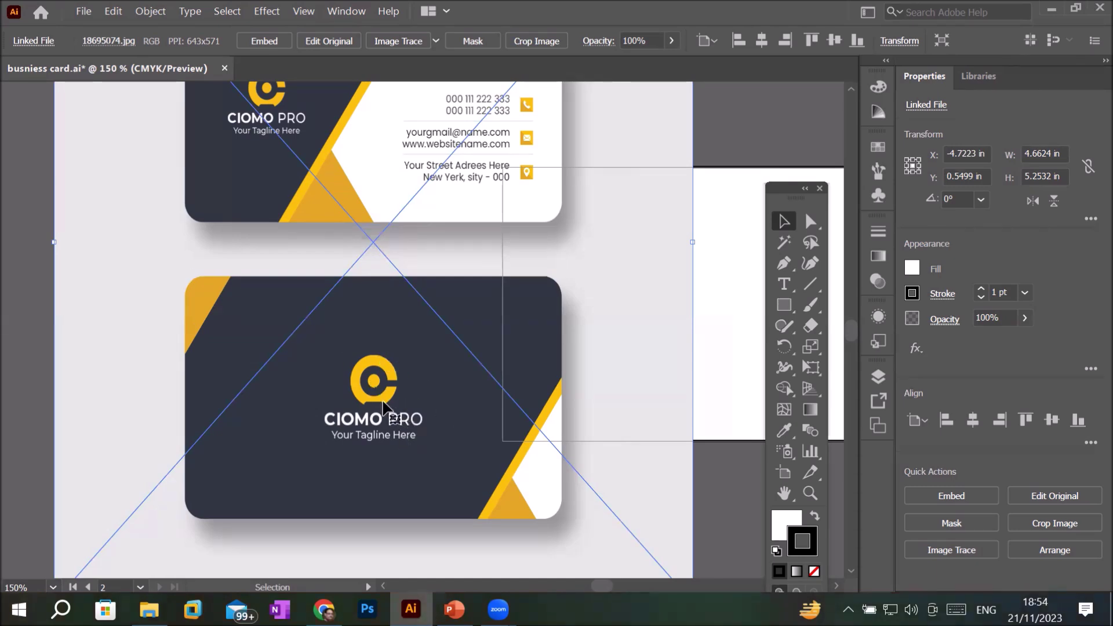
# Step: Shrink the reference image to 3.5584 × 2.9308 in and set it beside the blank card
pyautogui.scroll(-2, 383, 406)
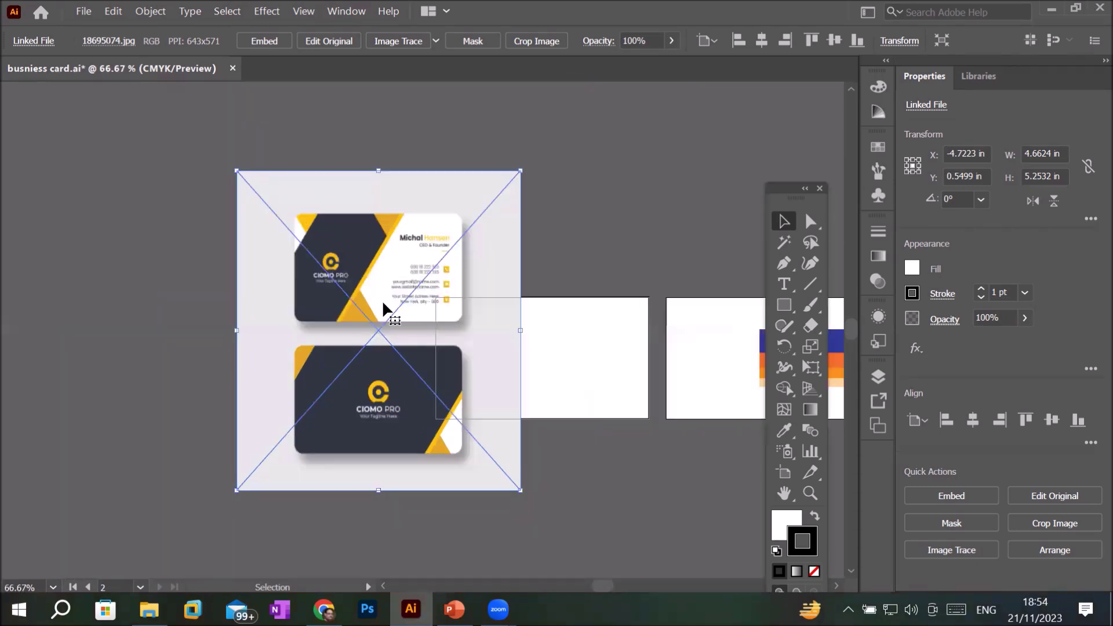
pyautogui.moveTo(388, 301)
pyautogui.mouseDown()
pyautogui.moveTo(317, 339)
pyautogui.moveTo(266, 335)
pyautogui.mouseUp()
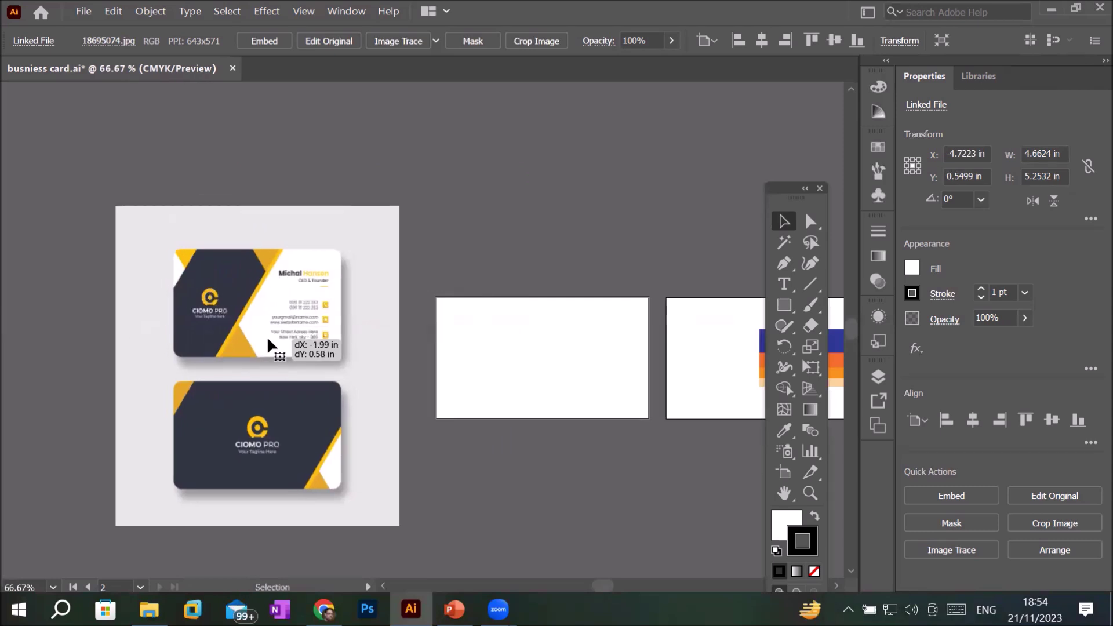
pyautogui.scroll(1, 507, 350)
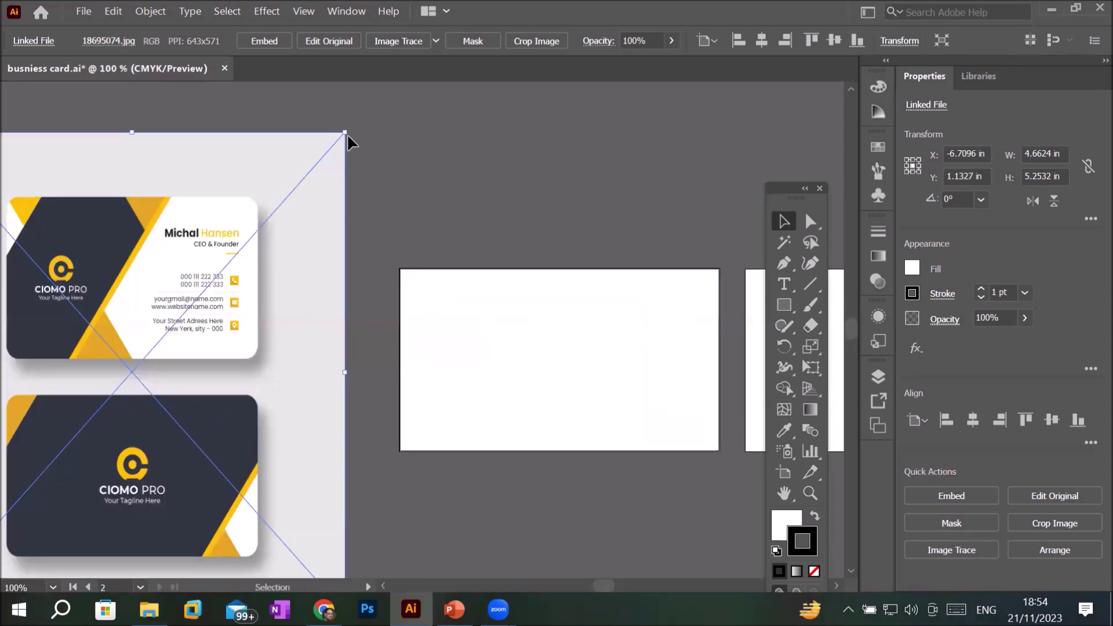
pyautogui.moveTo(345, 133); pyautogui.dragTo(241, 356)
pyautogui.moveTo(158, 399); pyautogui.dragTo(284, 315)
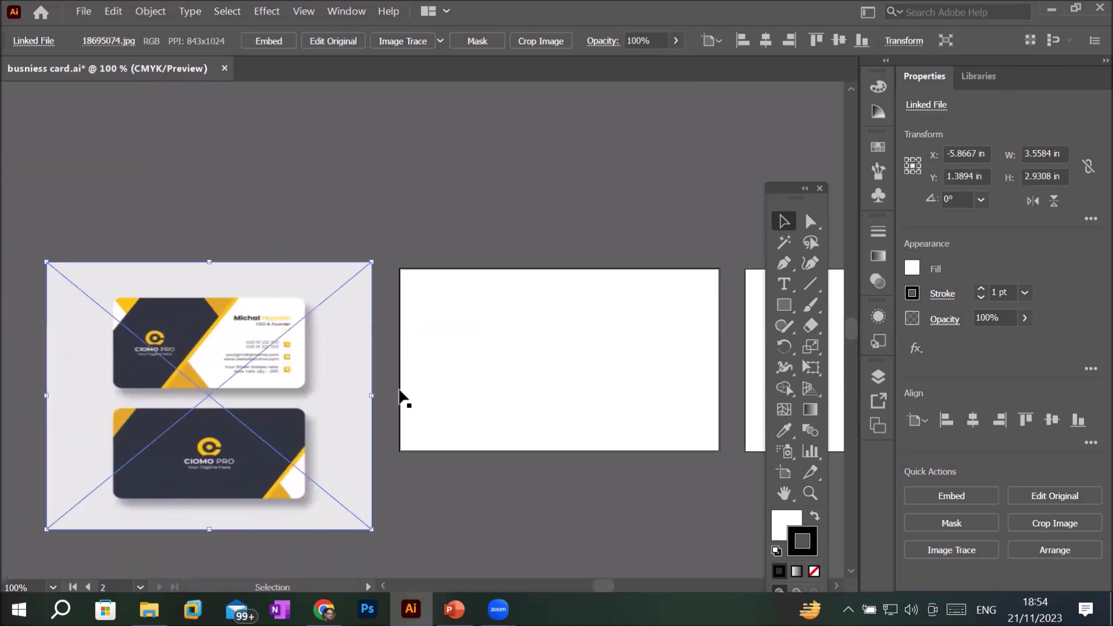
pyautogui.scroll(3, 255, 356)
pyautogui.scroll(2, 260, 356)
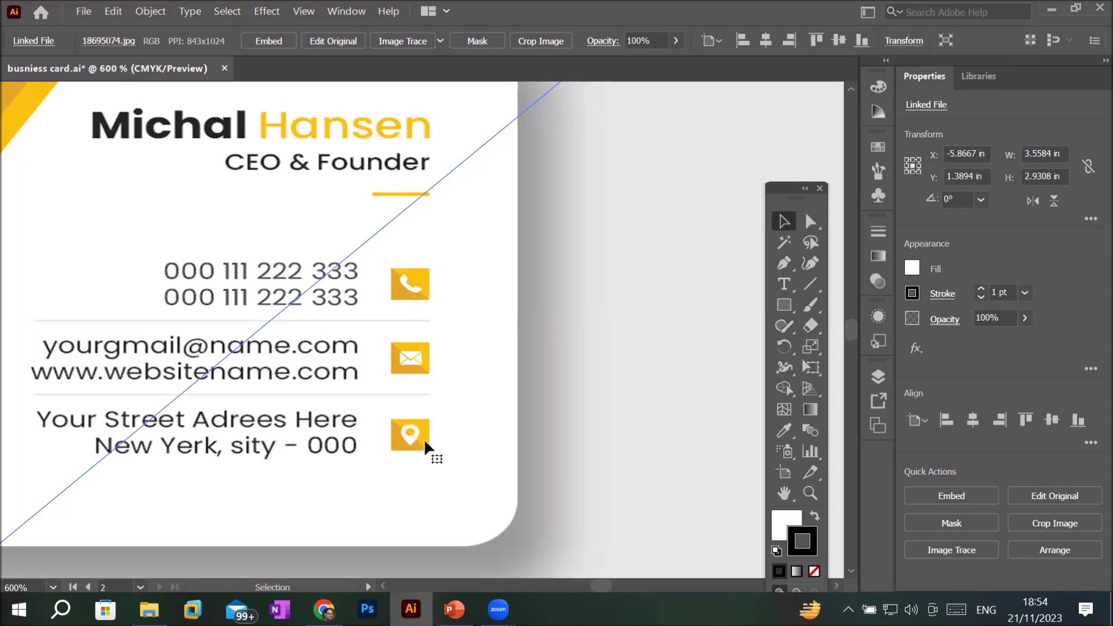
pyautogui.click(323, 609)
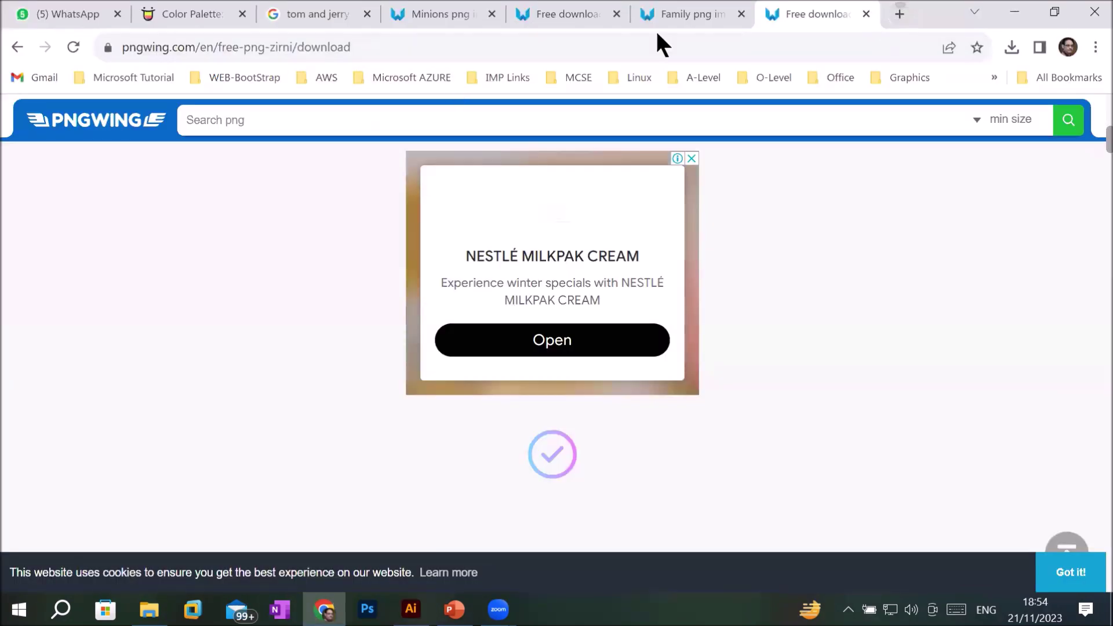
# Step: Google 'flaticon' in a new tab and open the Flaticon website
pyautogui.click(899, 14)
pyautogui.click(448, 49)
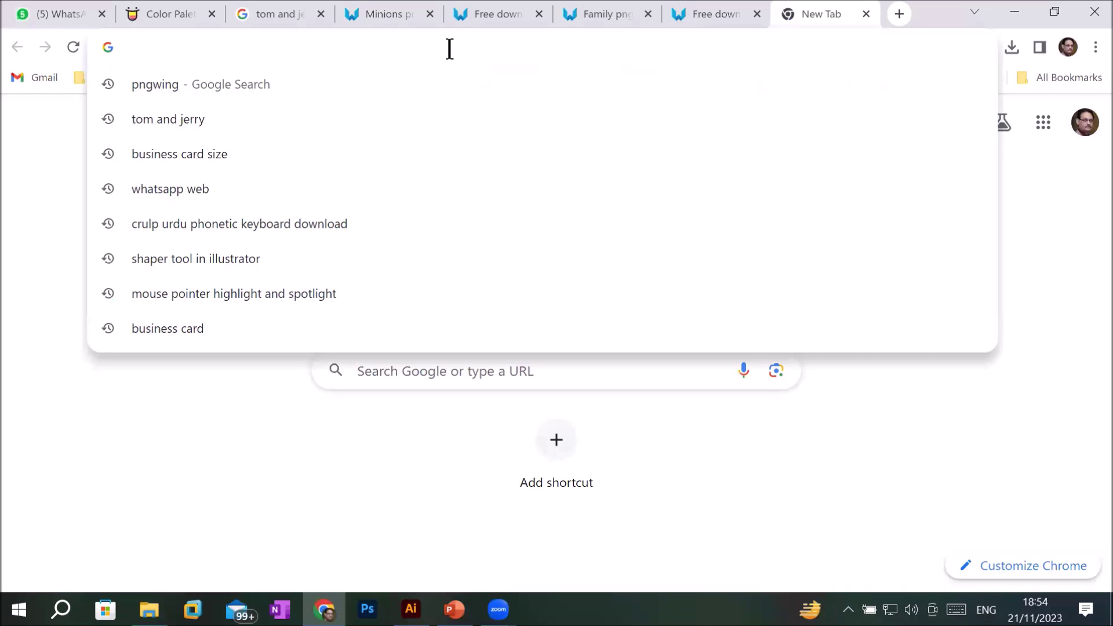
pyautogui.write('flat')
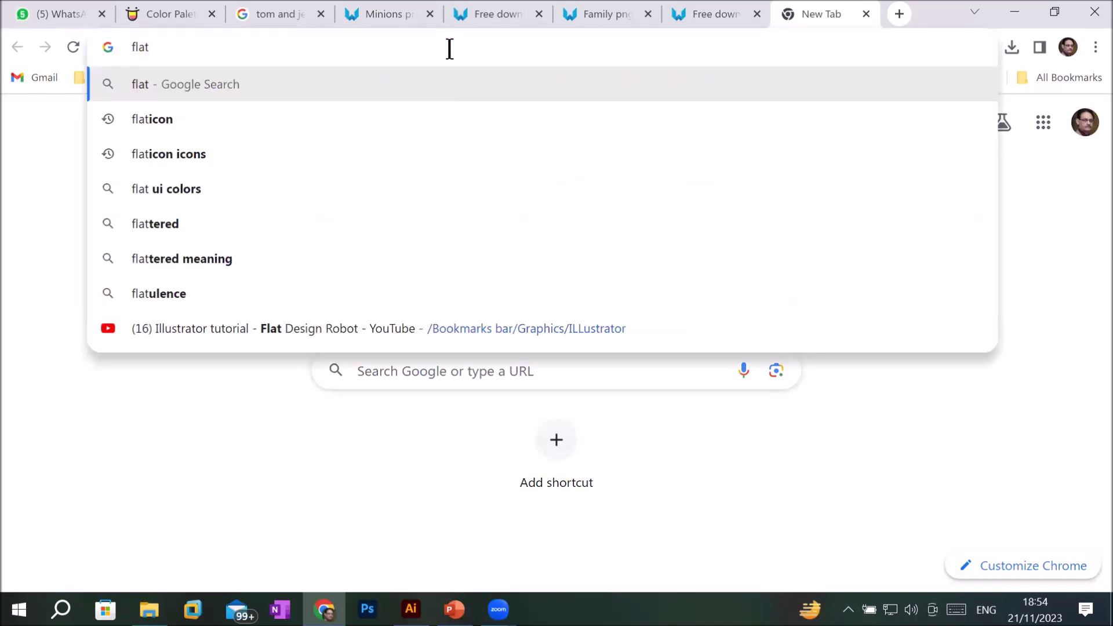
pyautogui.write('icon')
pyautogui.press('Return')
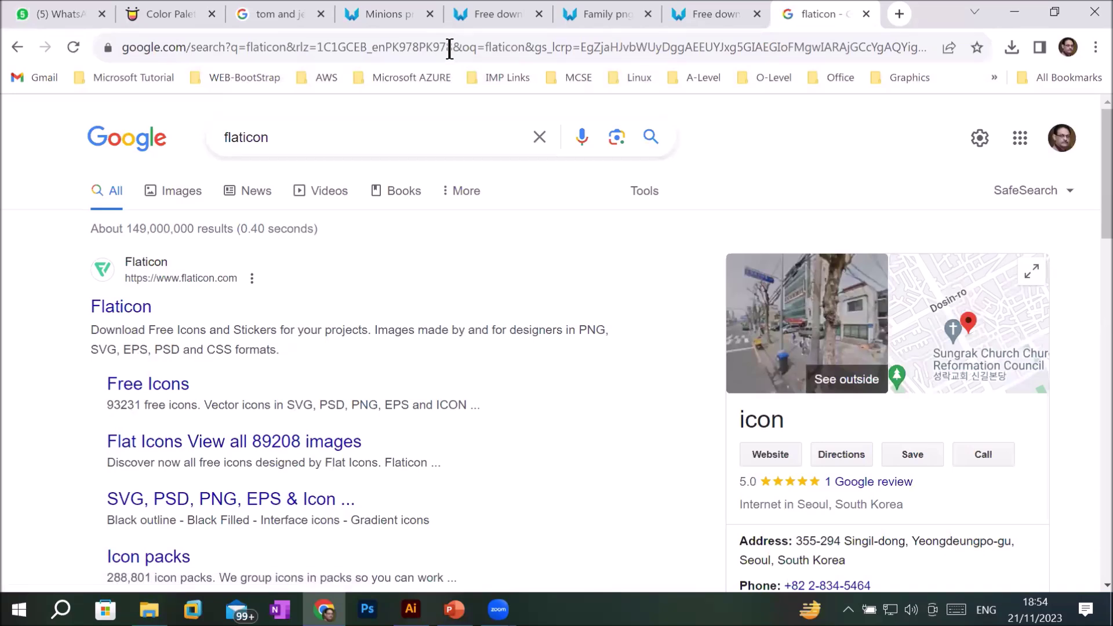
pyautogui.click(143, 312)
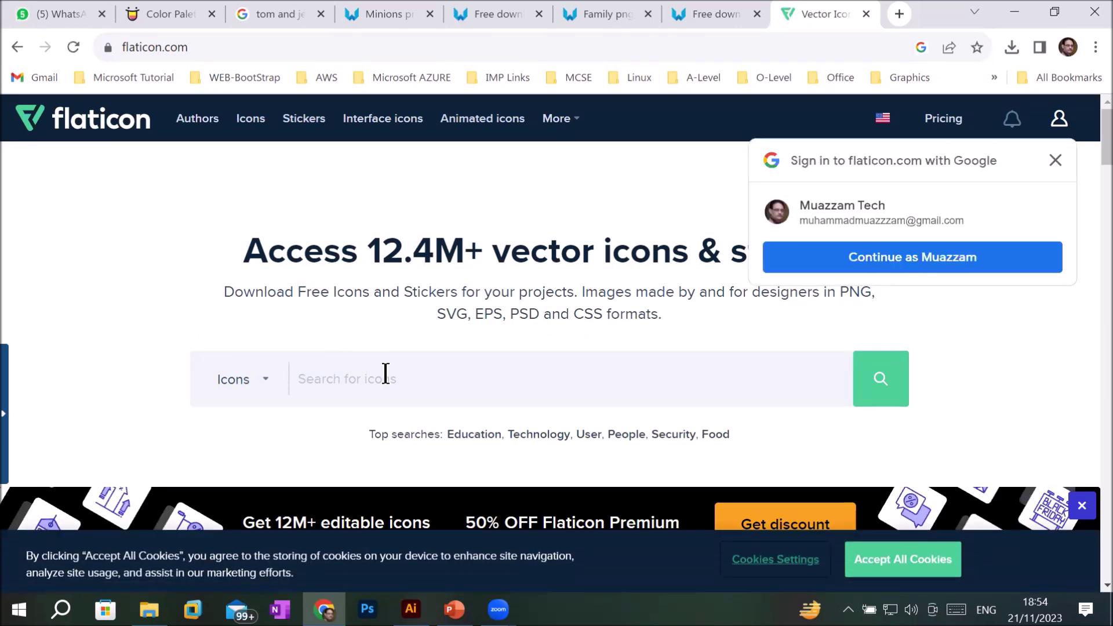
# Step: Search Flaticon for 'contact' and download a phone icon as a free PNG
pyautogui.click(386, 373)
pyautogui.write('contact')
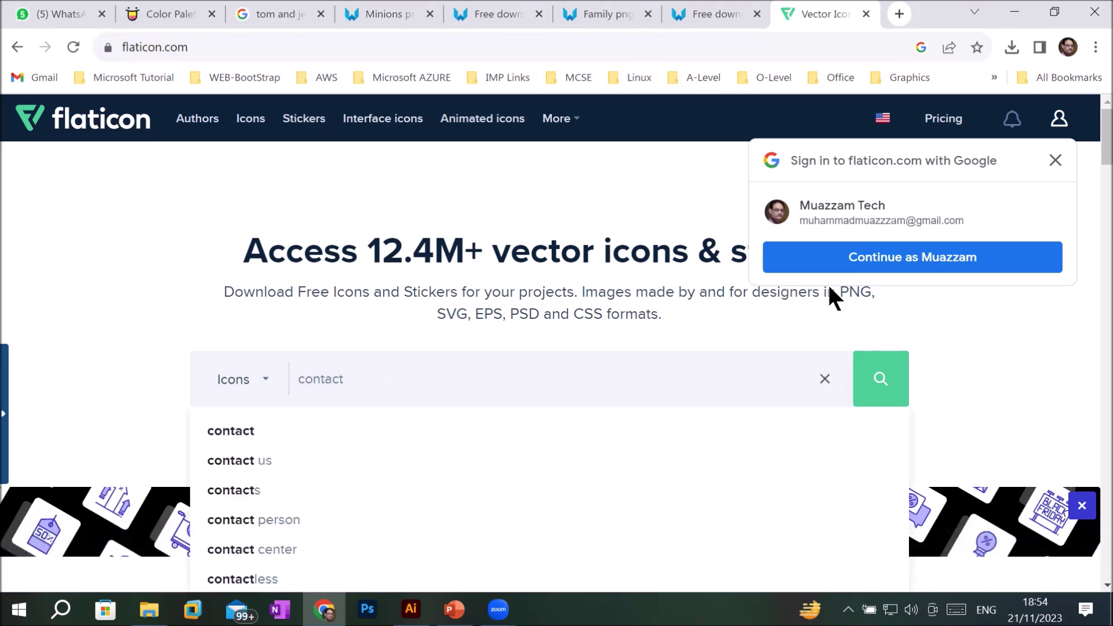
pyautogui.press('Return')
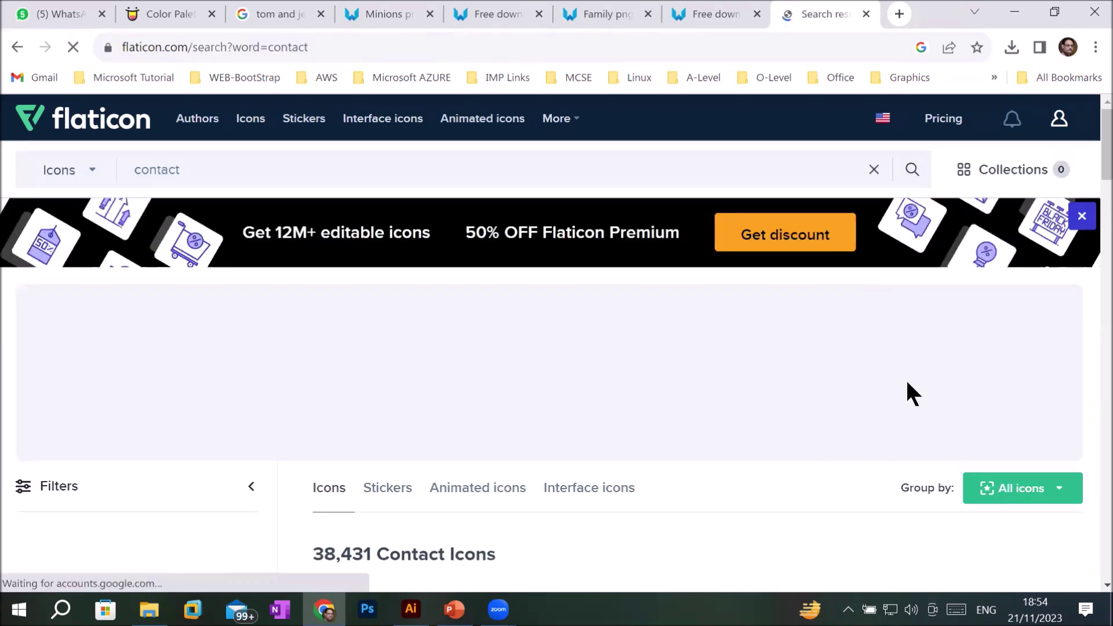
pyautogui.scroll(-5, 871, 380)
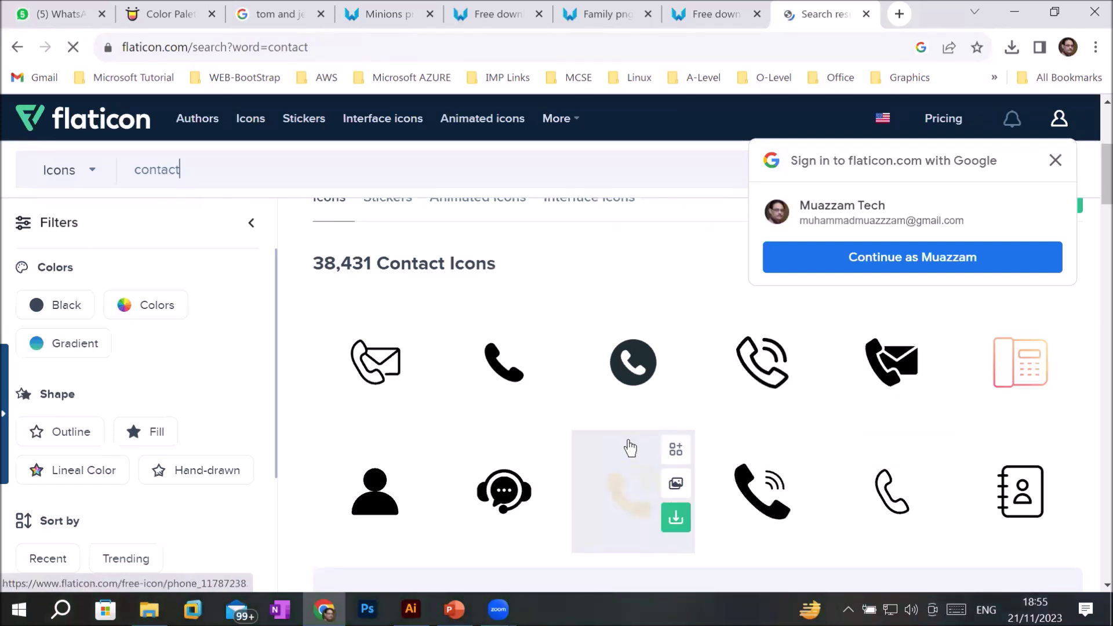
pyautogui.moveTo(503, 361)
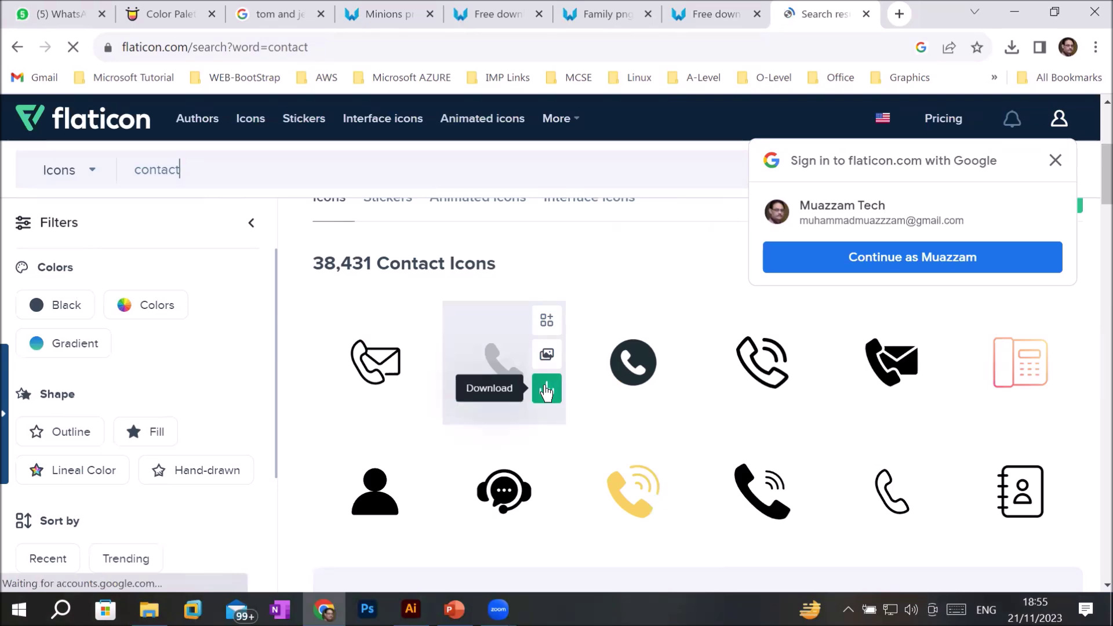
pyautogui.click(547, 392)
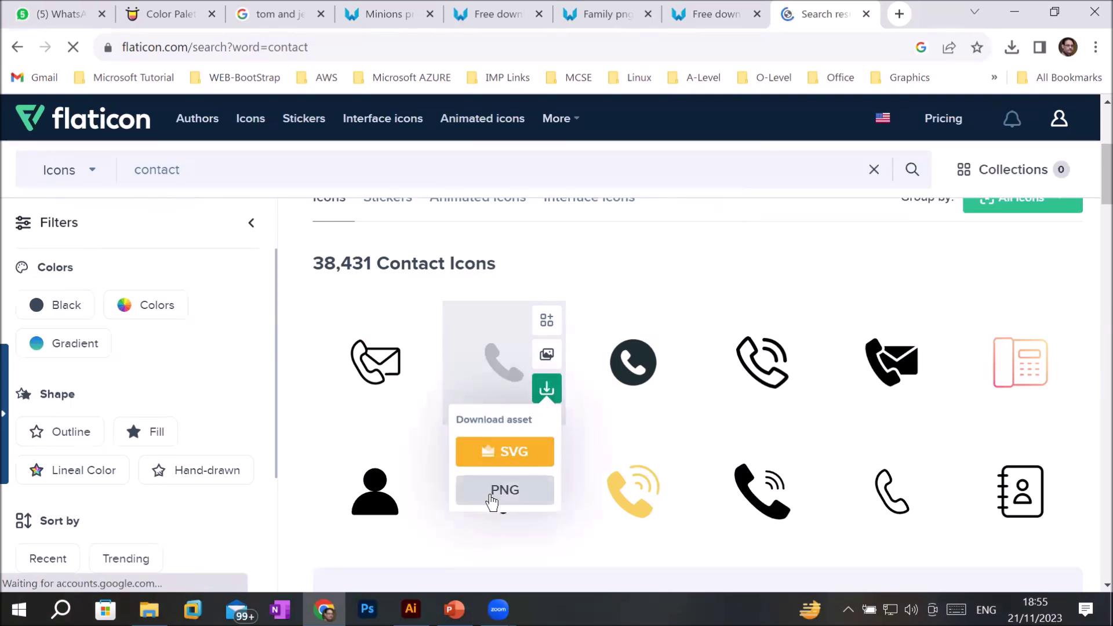
pyautogui.click(492, 499)
pyautogui.click(730, 306)
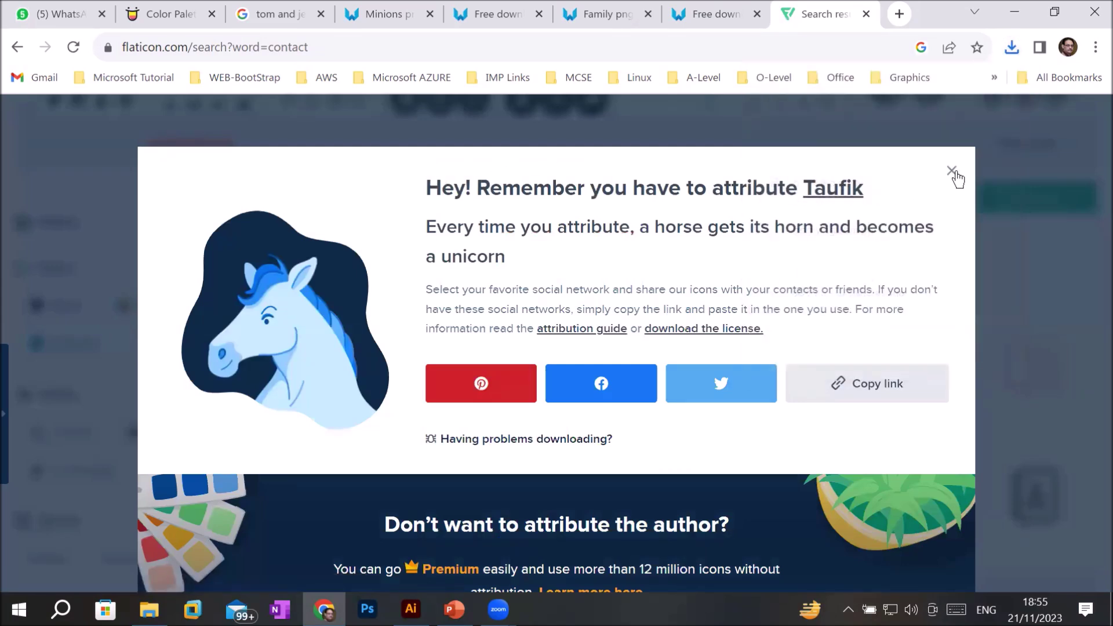
pyautogui.click(953, 172)
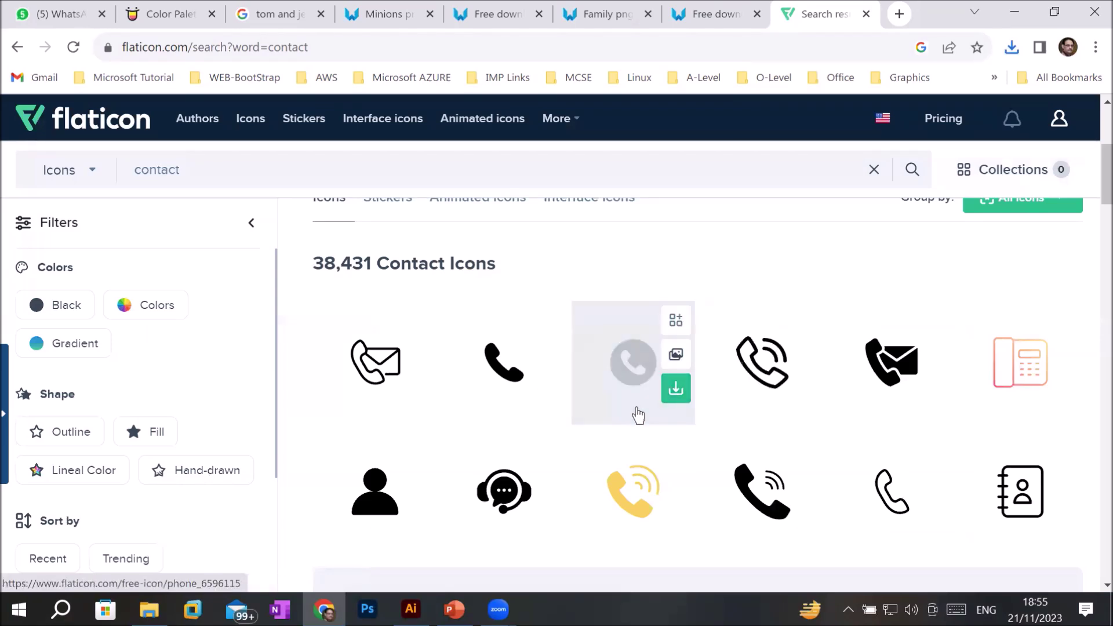
# Step: Browse further down the contact icon results, then switch to File Explorer
pyautogui.scroll(-2, 639, 416)
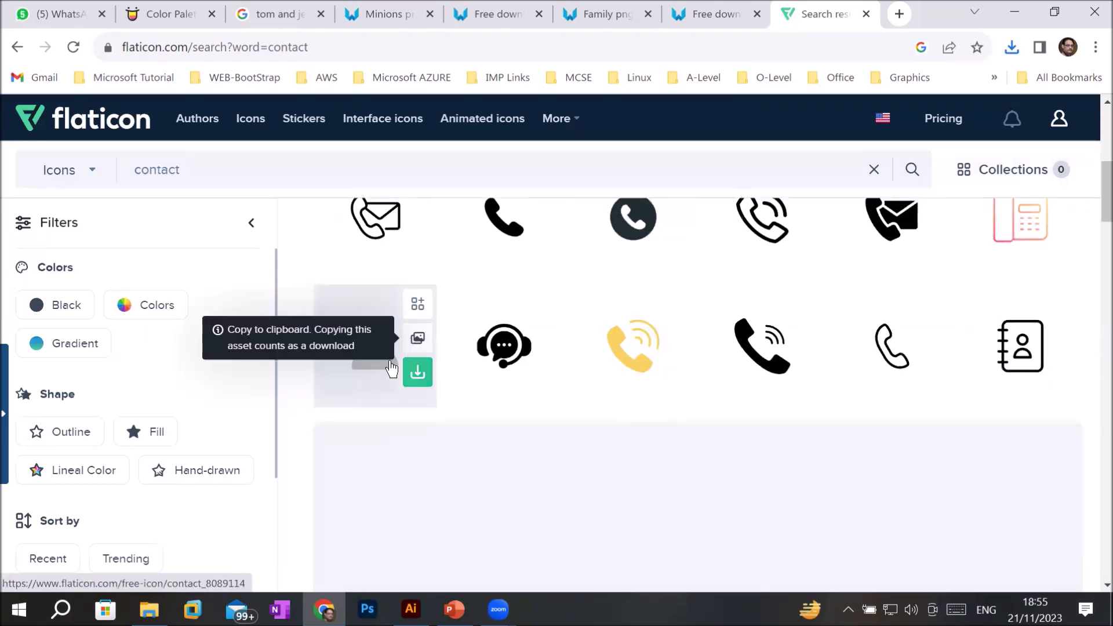
pyautogui.scroll(4, 377, 342)
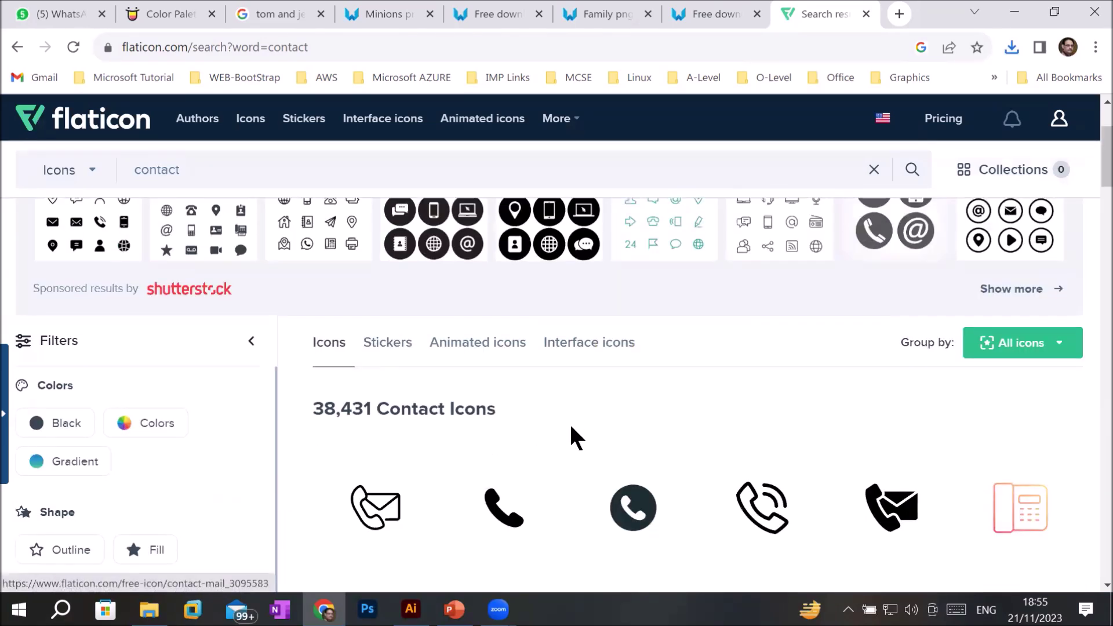
pyautogui.scroll(-5, 605, 422)
pyautogui.scroll(-1, 609, 433)
pyautogui.scroll(-2, 610, 434)
pyautogui.scroll(-4, 609, 434)
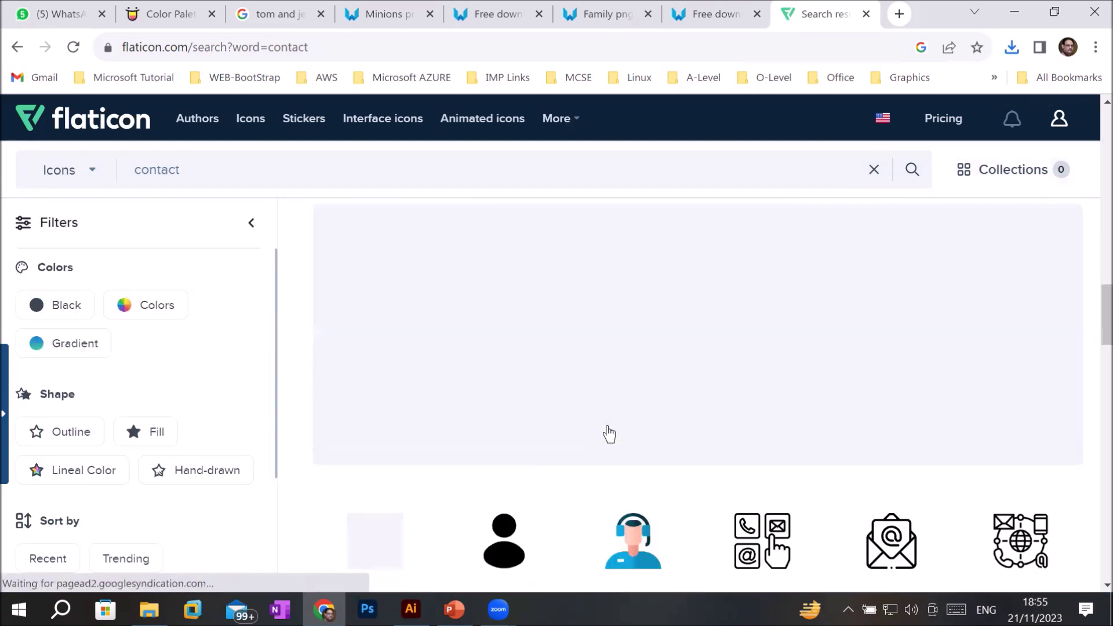
pyautogui.scroll(-2, 609, 434)
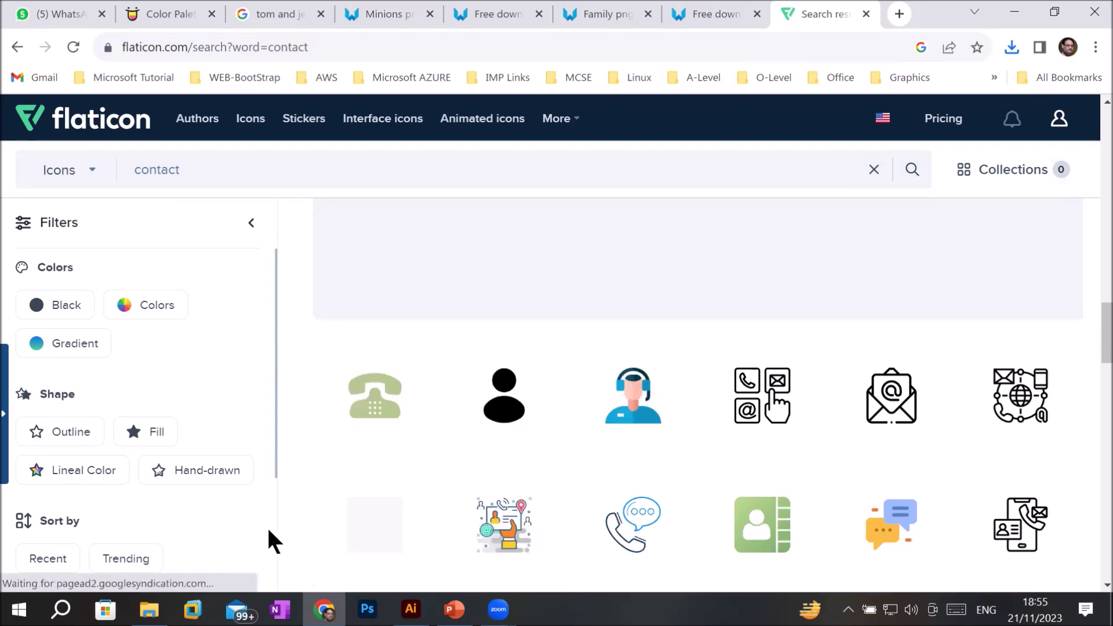
pyautogui.click(149, 609)
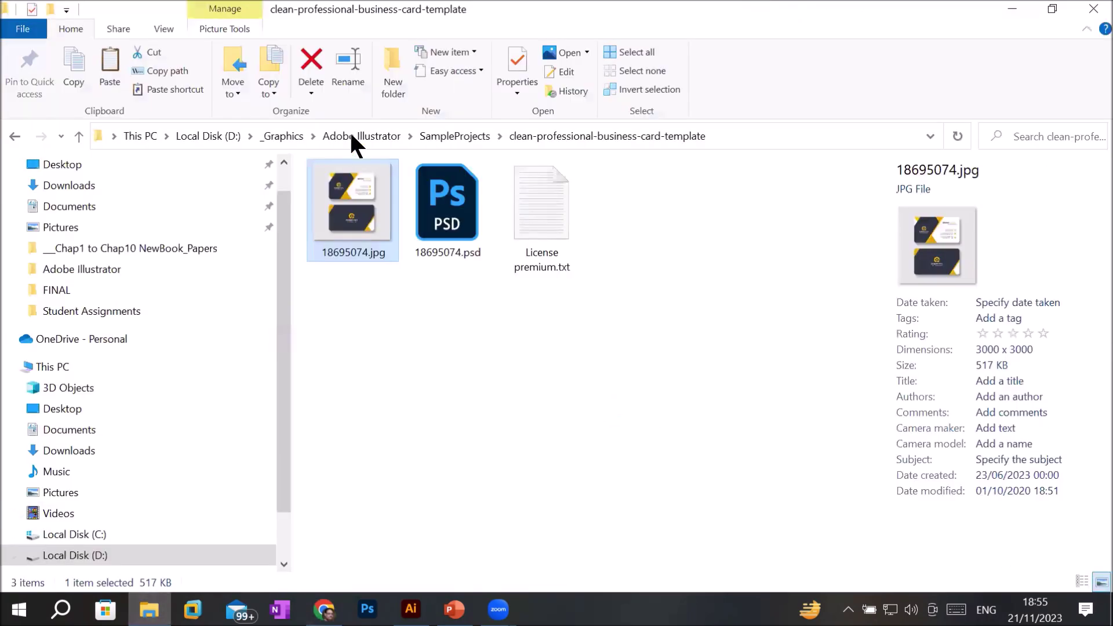
# Step: Open the _Graphics > Images > Flaticon folder of 22 PNG contact icons, then return to Illustrator
pyautogui.click(286, 136)
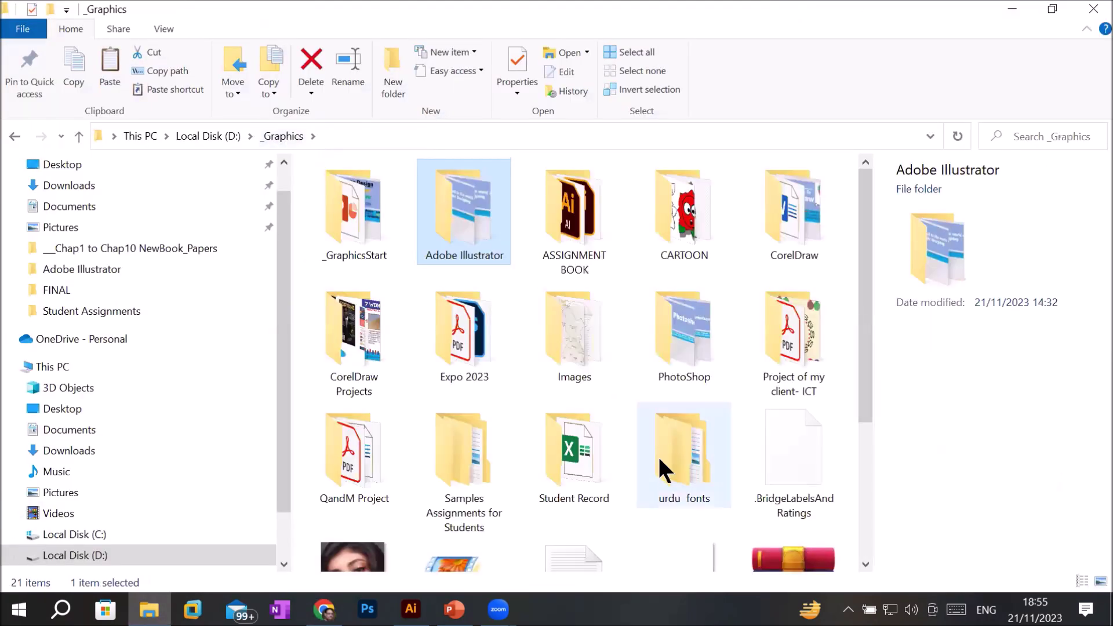
pyautogui.doubleClick(575, 340)
pyautogui.click(585, 345)
pyautogui.press('f')
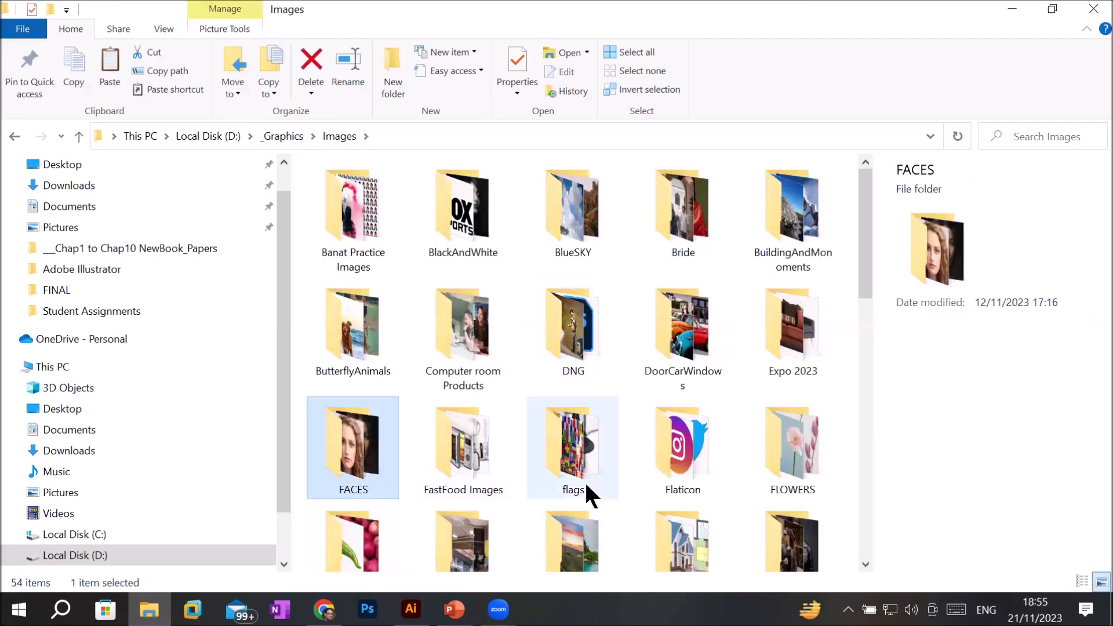
pyautogui.doubleClick(674, 454)
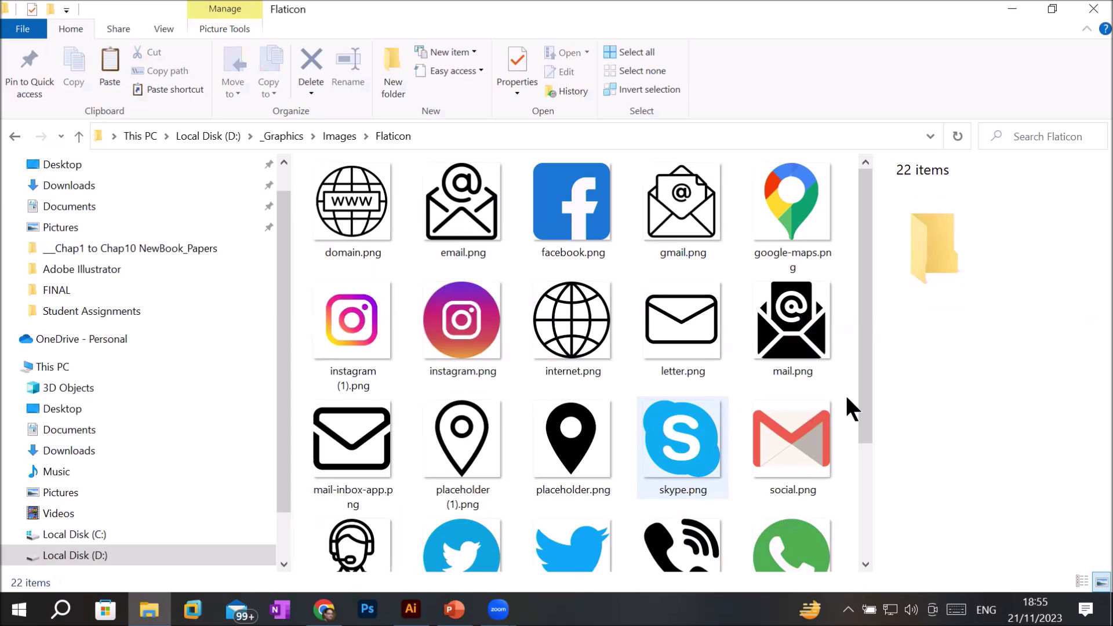
pyautogui.moveTo(866, 284)
pyautogui.mouseDown()
pyautogui.moveTo(852, 453)
pyautogui.moveTo(852, 237)
pyautogui.mouseUp()
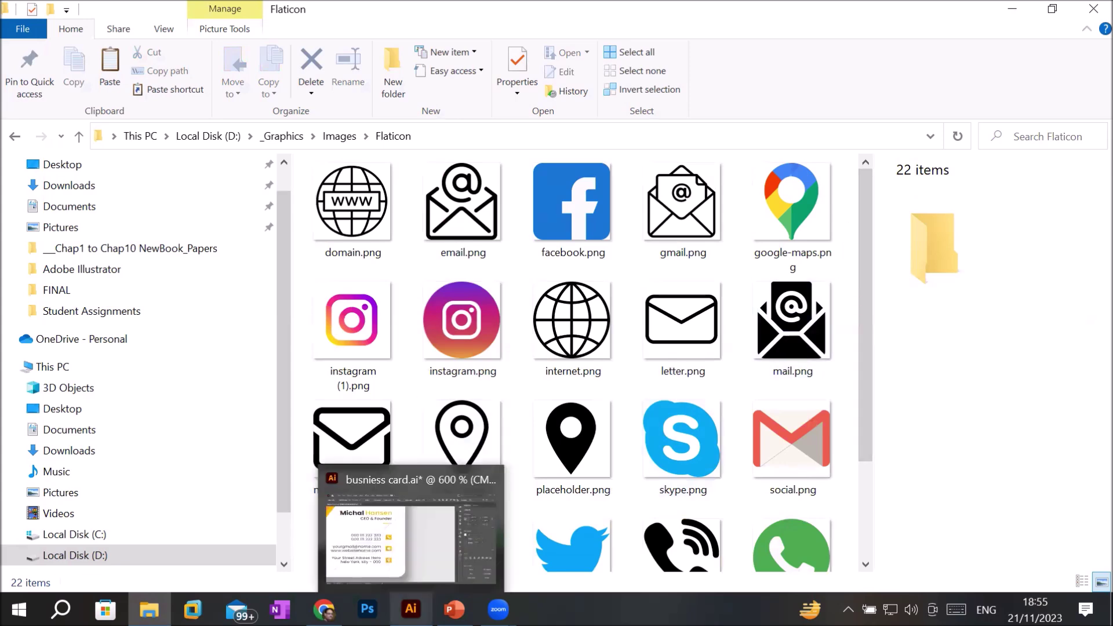
pyautogui.click(411, 609)
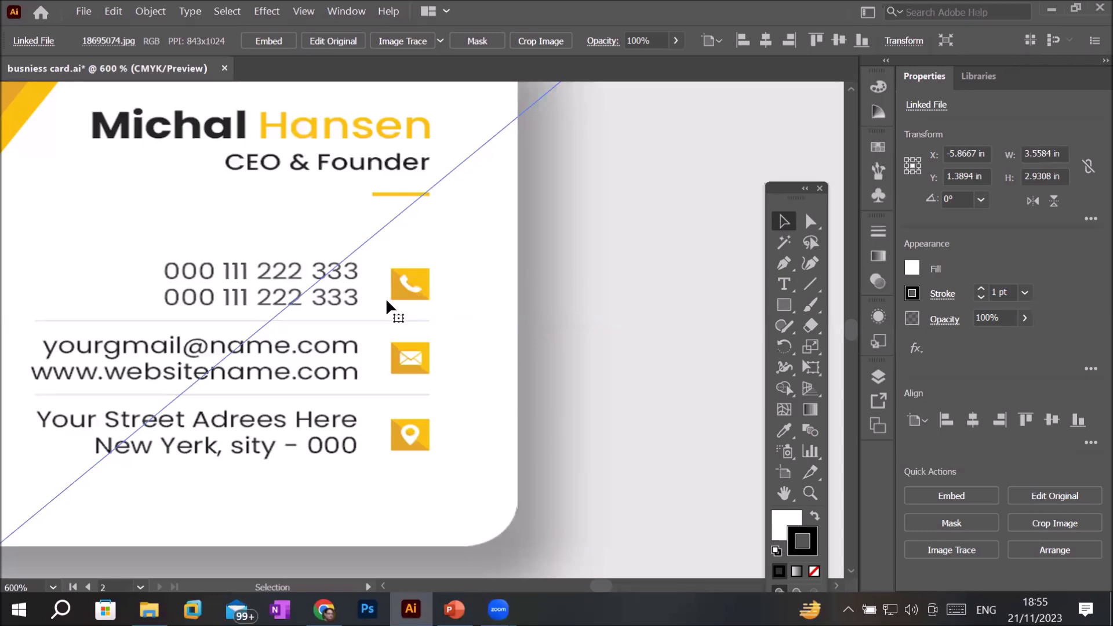
# Step: Zoom in on the reference card image and nudge it slightly right and up
pyautogui.scroll(-1, 386, 307)
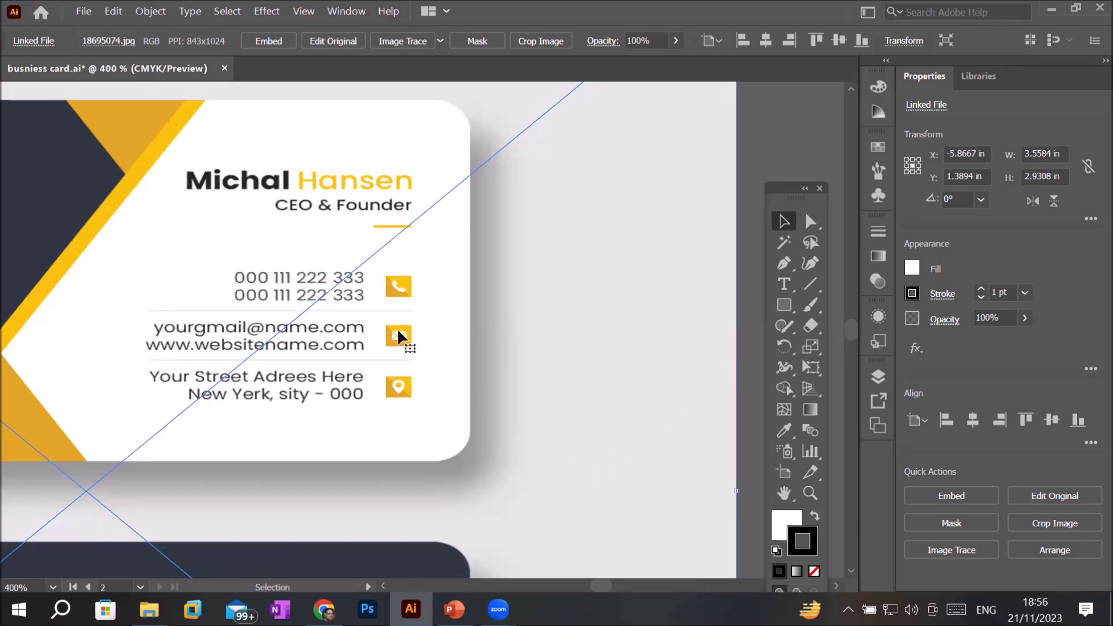
pyautogui.scroll(1, 399, 287)
pyautogui.scroll(1, 399, 287)
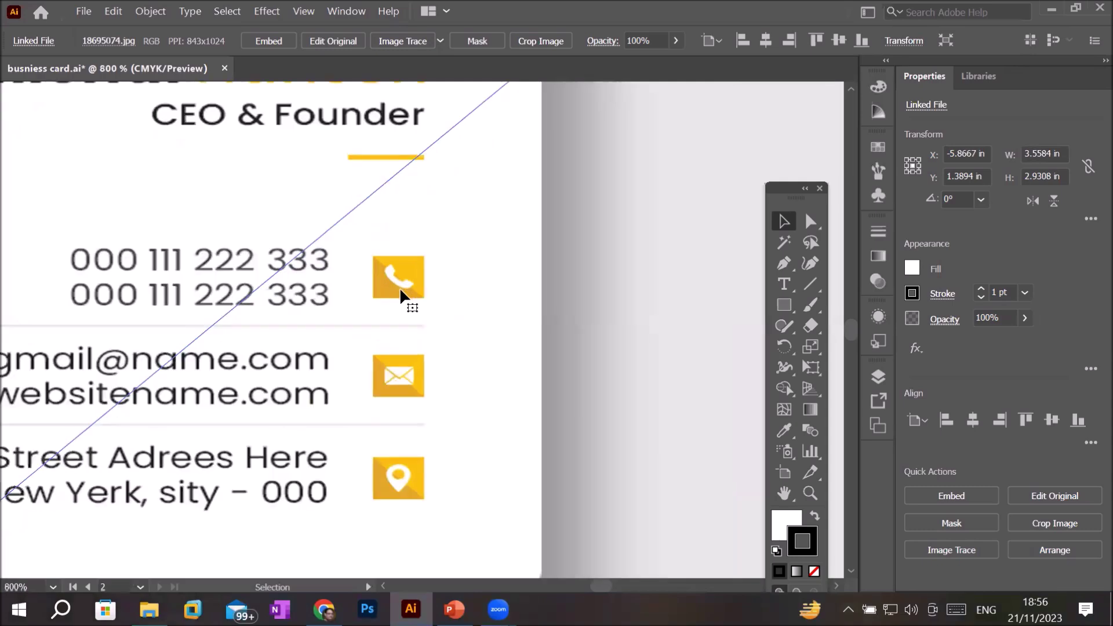
pyautogui.scroll(1, 399, 287)
pyautogui.scroll(1, 399, 287)
pyautogui.scroll(2, 399, 287)
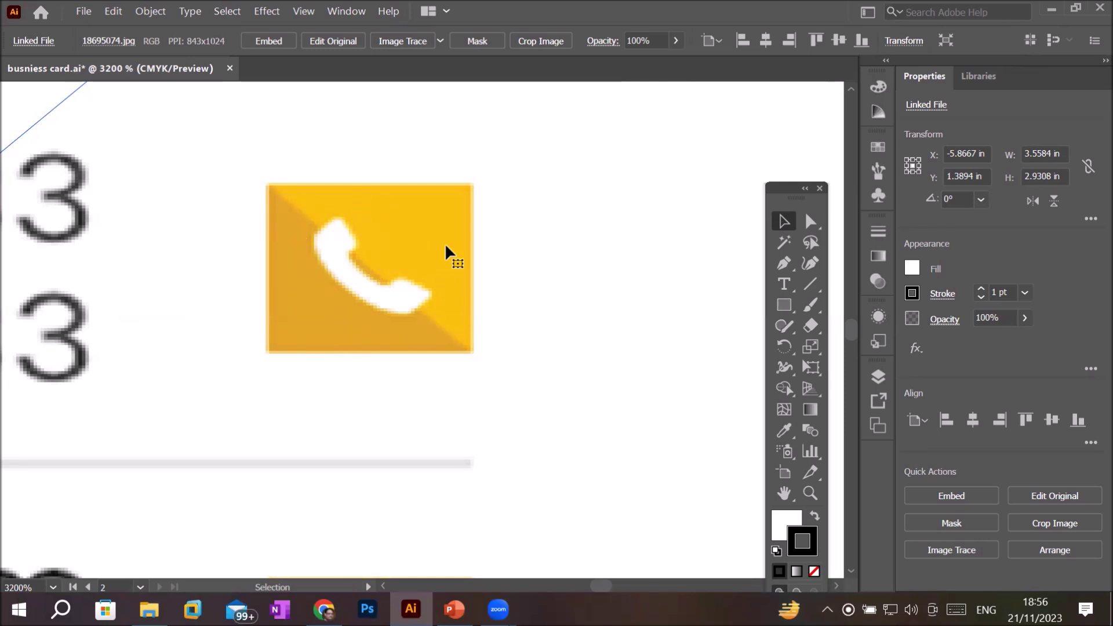
pyautogui.scroll(-2, 316, 259)
pyautogui.scroll(-4, 315, 259)
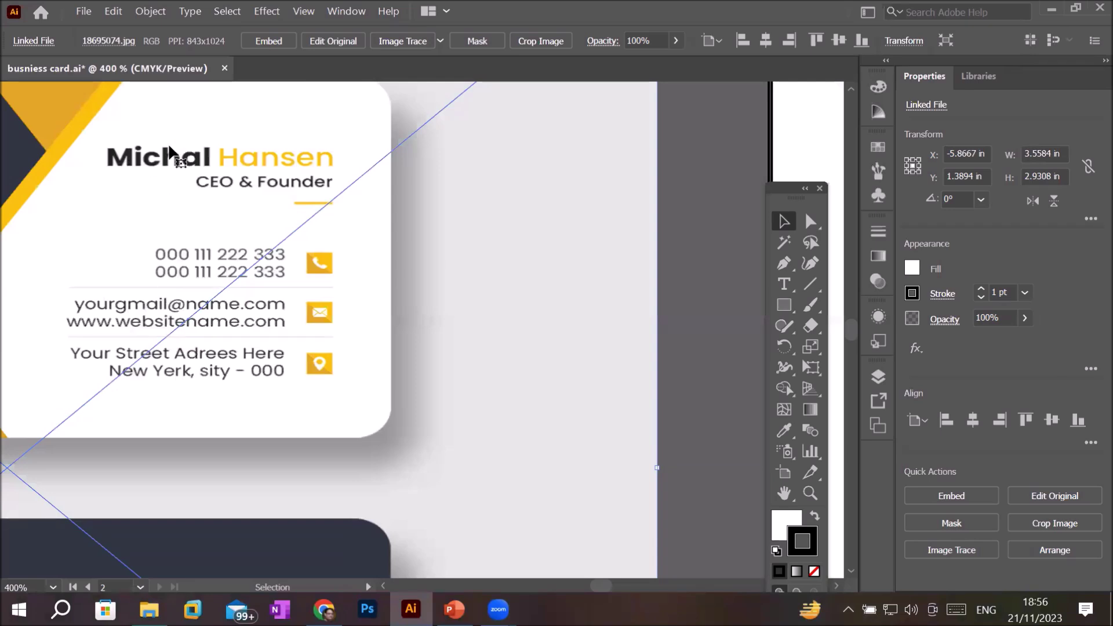
pyautogui.scroll(1, 154, 158)
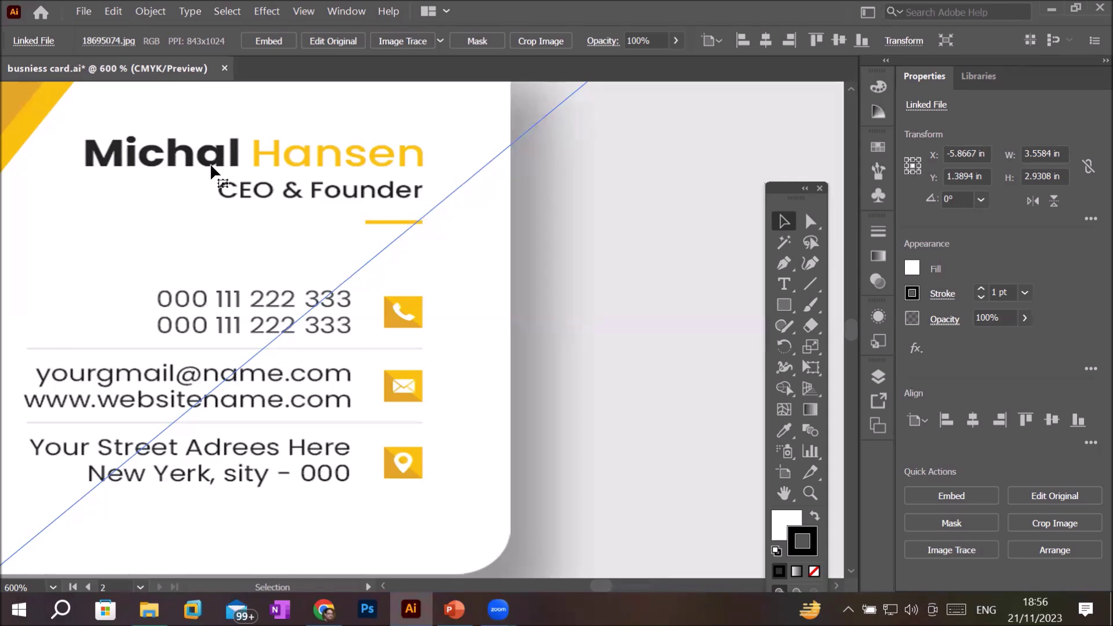
pyautogui.scroll(-3, 211, 165)
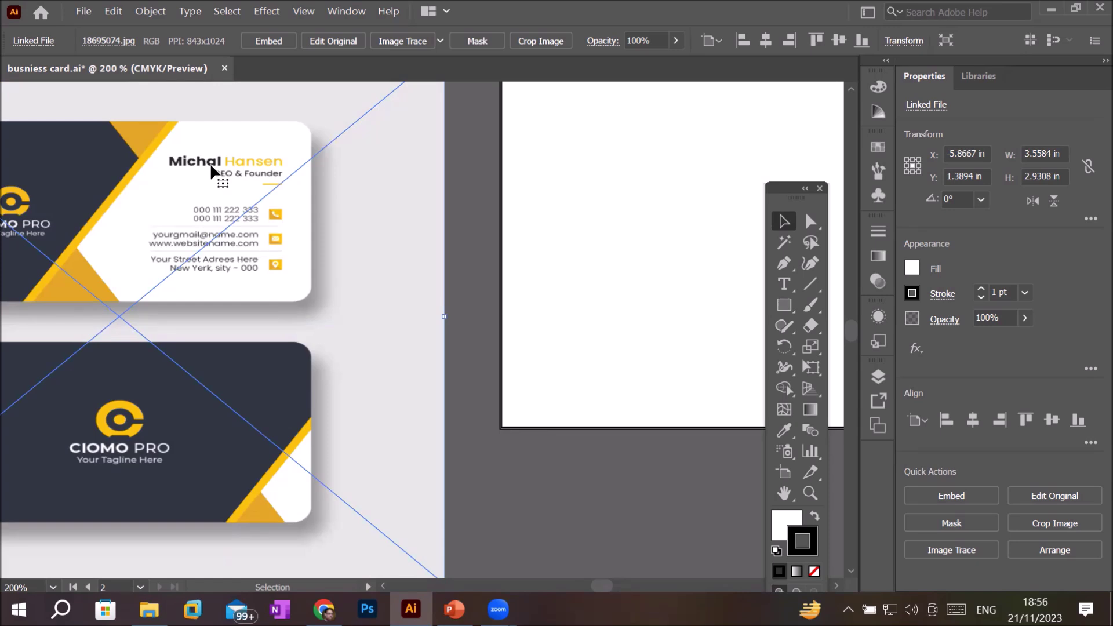
pyautogui.keyDown('alt'); pyautogui.scroll(2, 135, 459); pyautogui.keyUp('alt')
pyautogui.keyDown('alt'); pyautogui.scroll(1, 135, 459); pyautogui.keyUp('alt')
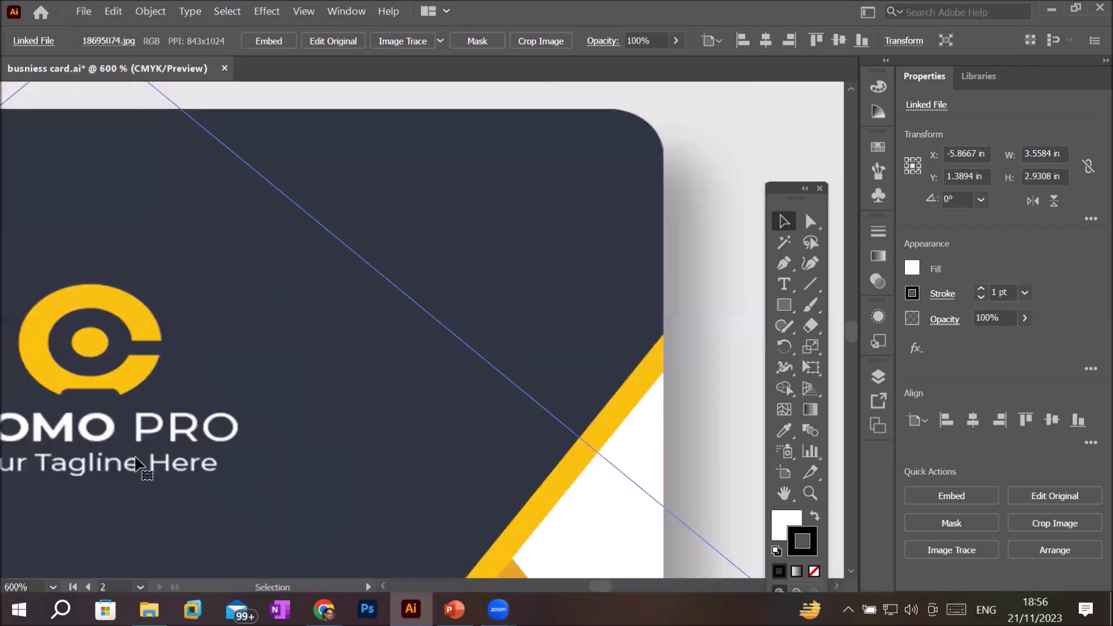
pyautogui.keyDown('alt'); pyautogui.scroll(-2, 135, 463); pyautogui.keyUp('alt')
pyautogui.keyDown('alt'); pyautogui.scroll(-2, 139, 464); pyautogui.keyUp('alt')
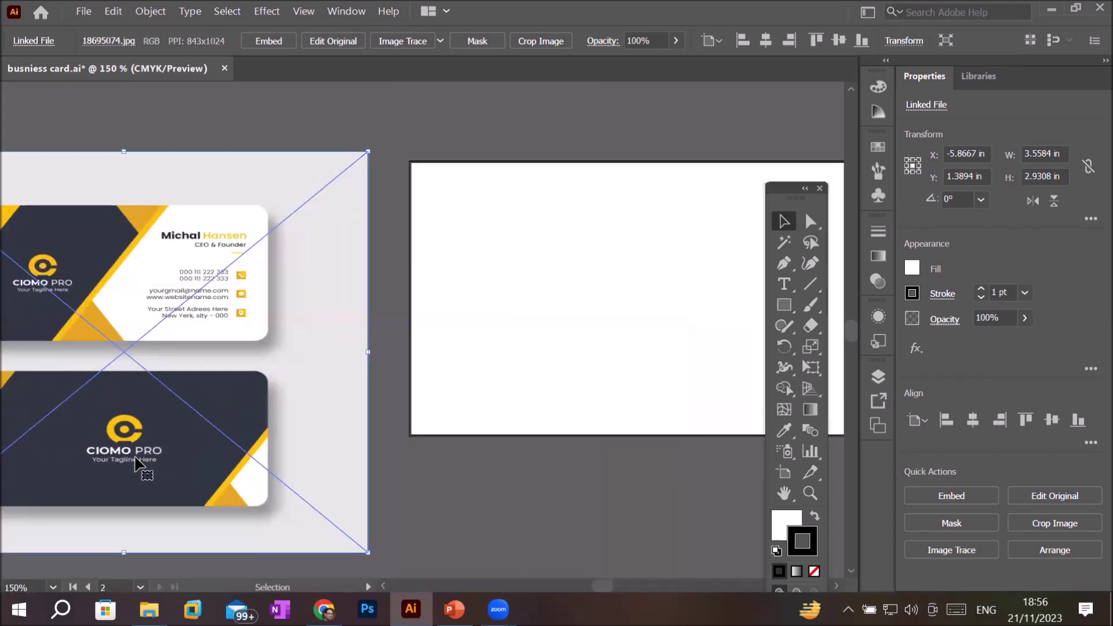
pyautogui.keyDown('alt'); pyautogui.scroll(2, 57, 348); pyautogui.keyUp('alt')
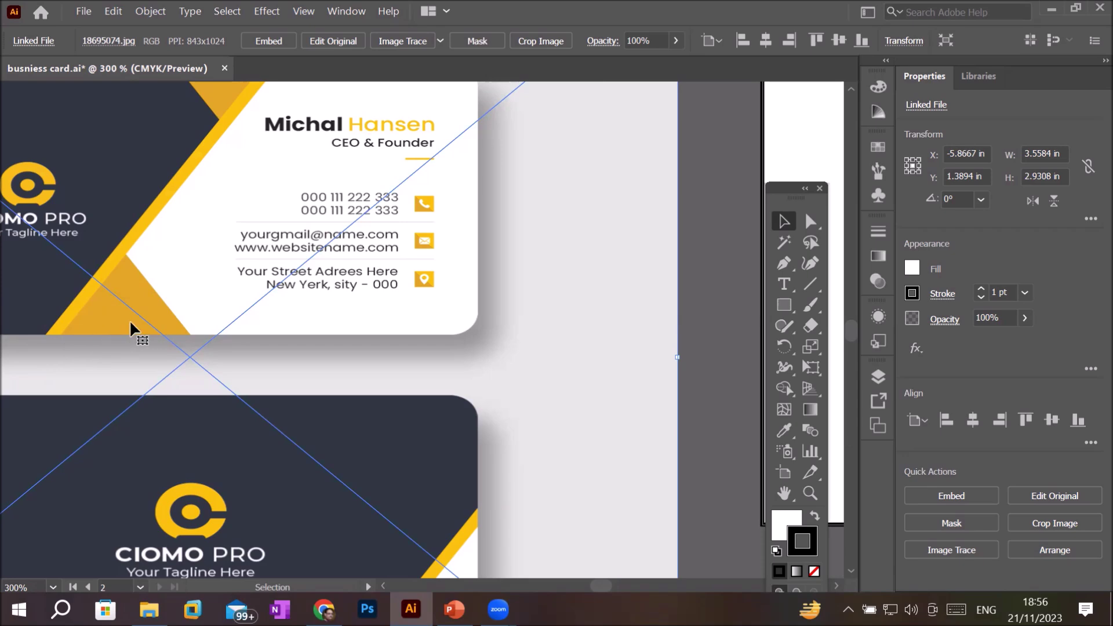
pyautogui.keyDown('alt'); pyautogui.scroll(-3, 159, 312); pyautogui.keyUp('alt')
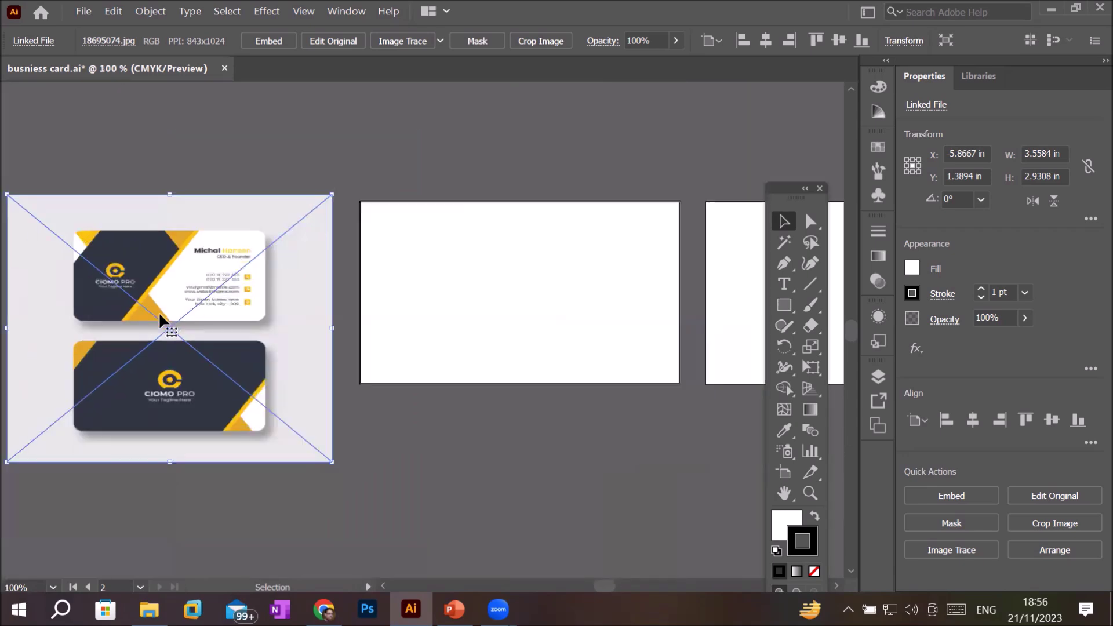
pyautogui.moveTo(215, 271)
pyautogui.mouseDown()
pyautogui.moveTo(318, 255)
pyautogui.moveTo(196, 266)
pyautogui.mouseUp()
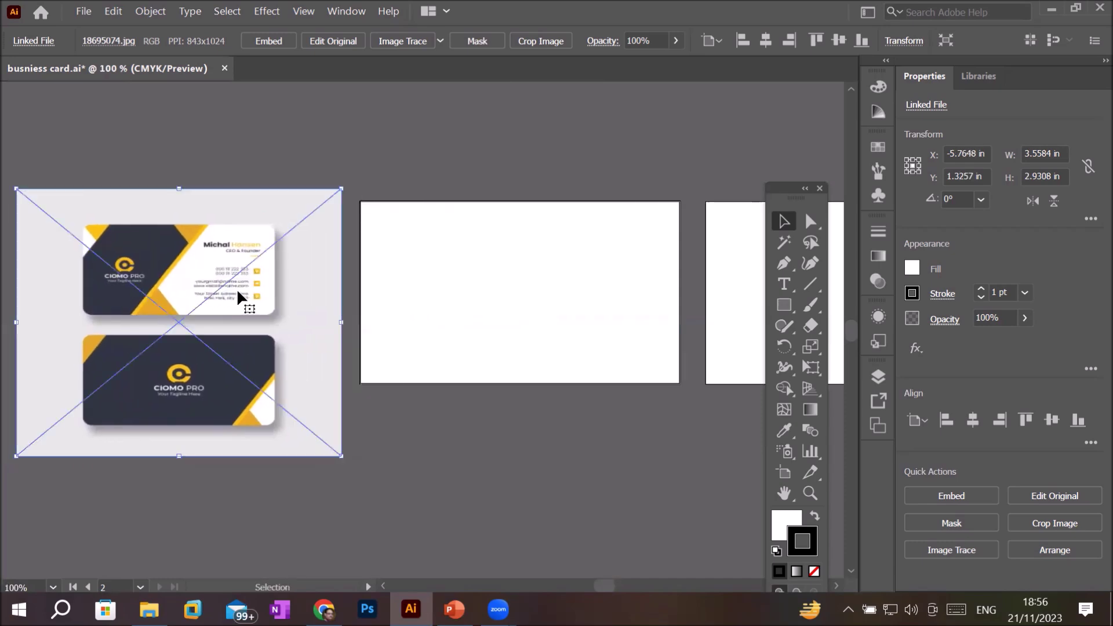
# Step: Bring the blank artboard into view and move the floating Tools panel up so all tools show
pyautogui.scroll(3, 250, 278)
pyautogui.scroll(3, 272, 249)
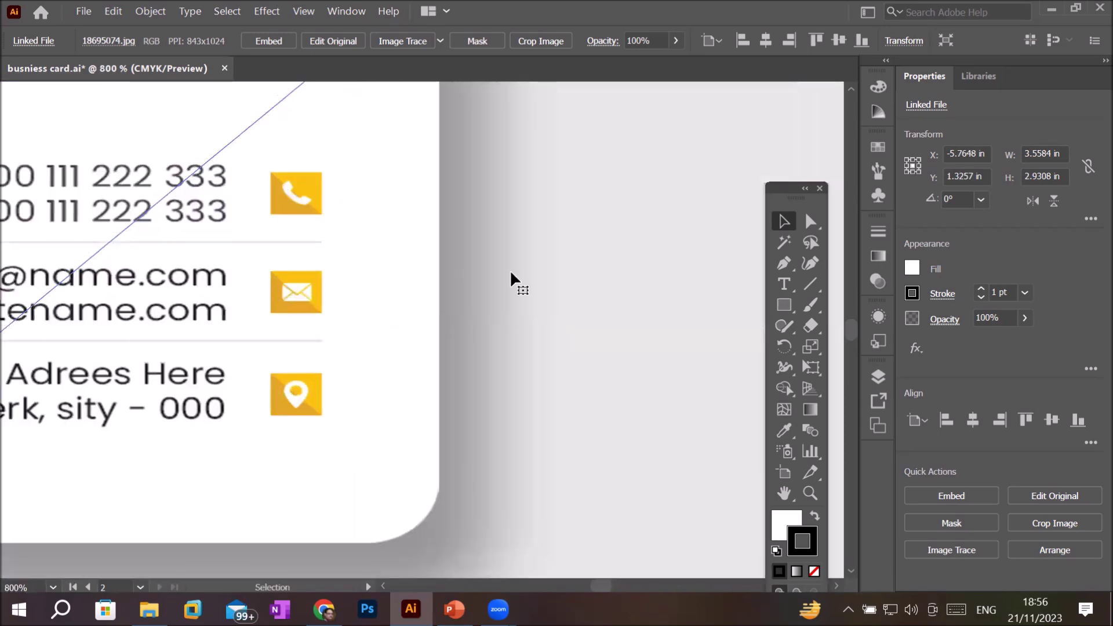
pyautogui.scroll(-2, 510, 270)
pyautogui.scroll(-3, 510, 270)
pyautogui.scroll(-2, 510, 270)
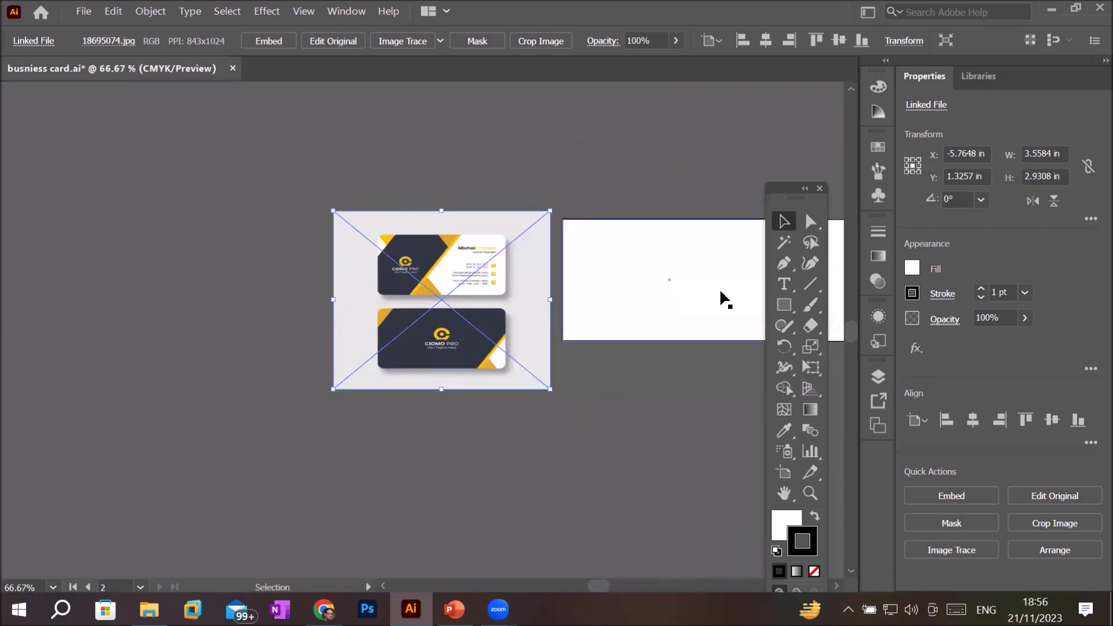
pyautogui.scroll(1, 726, 287)
pyautogui.moveTo(726, 287); pyautogui.dragTo(556, 329)
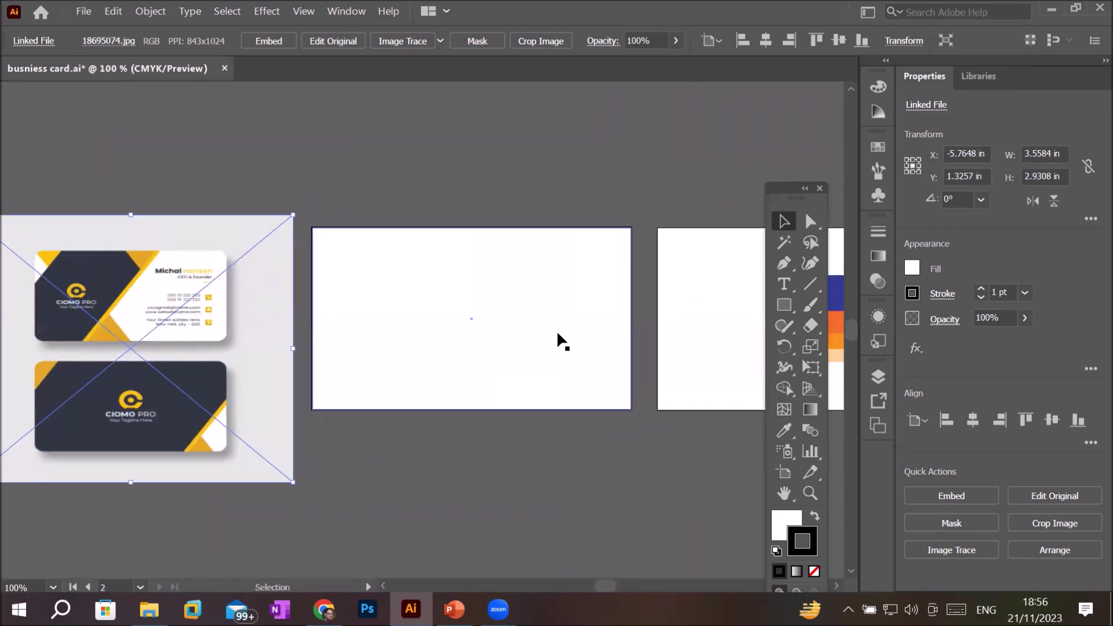
pyautogui.scroll(1, 576, 305)
pyautogui.scroll(1, 576, 305)
pyautogui.scroll(-1, 576, 305)
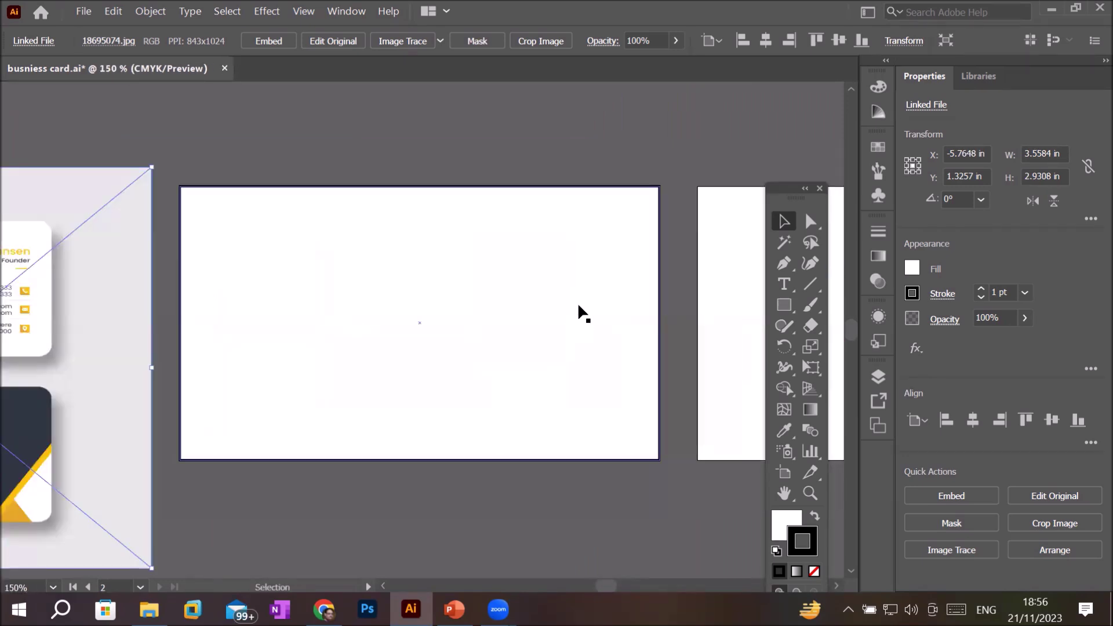
pyautogui.scroll(-1, 579, 305)
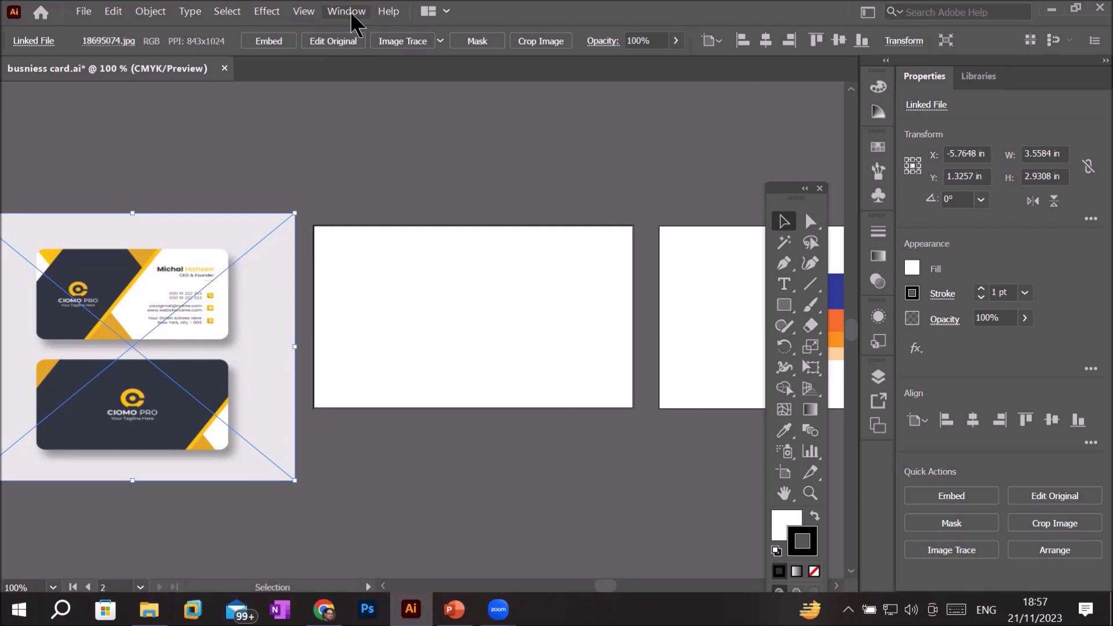
pyautogui.click(351, 14)
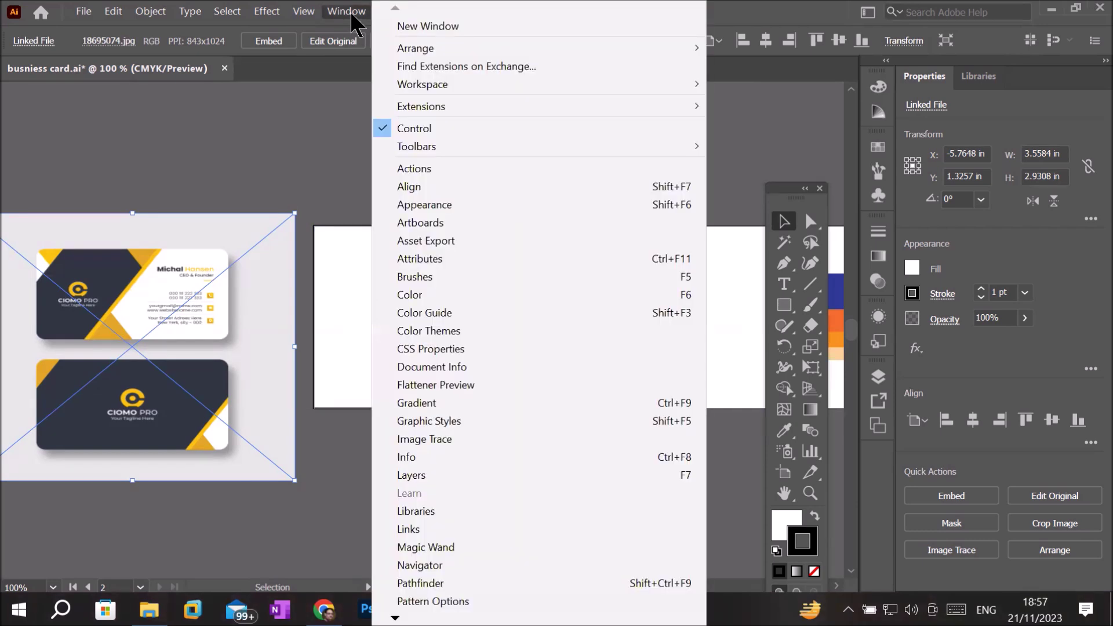
pyautogui.click(352, 14)
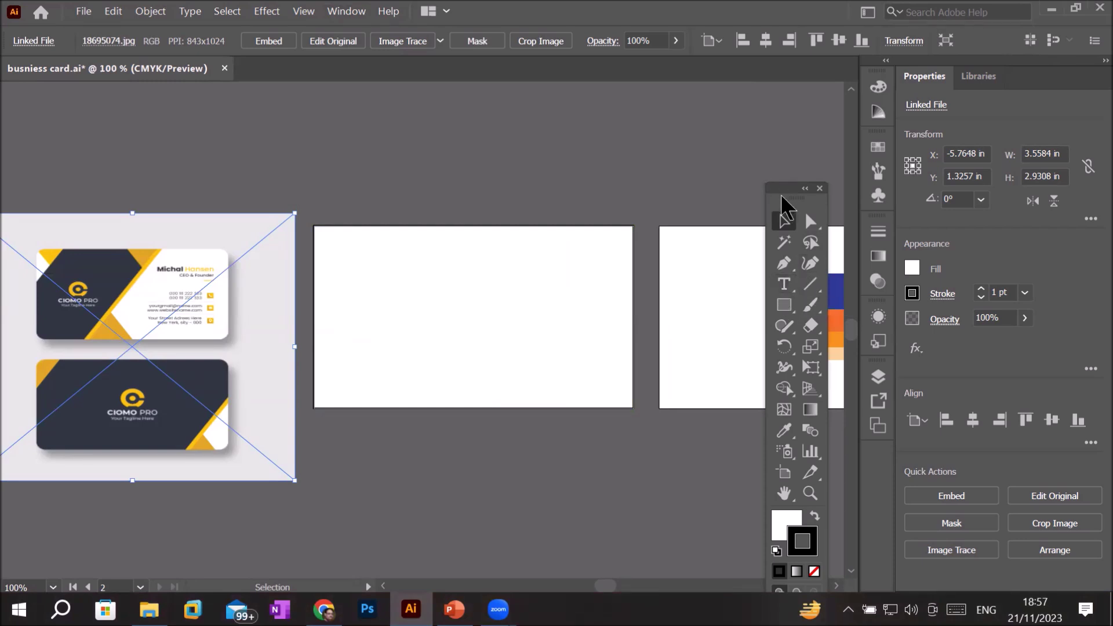
pyautogui.moveTo(781, 196); pyautogui.dragTo(768, 99)
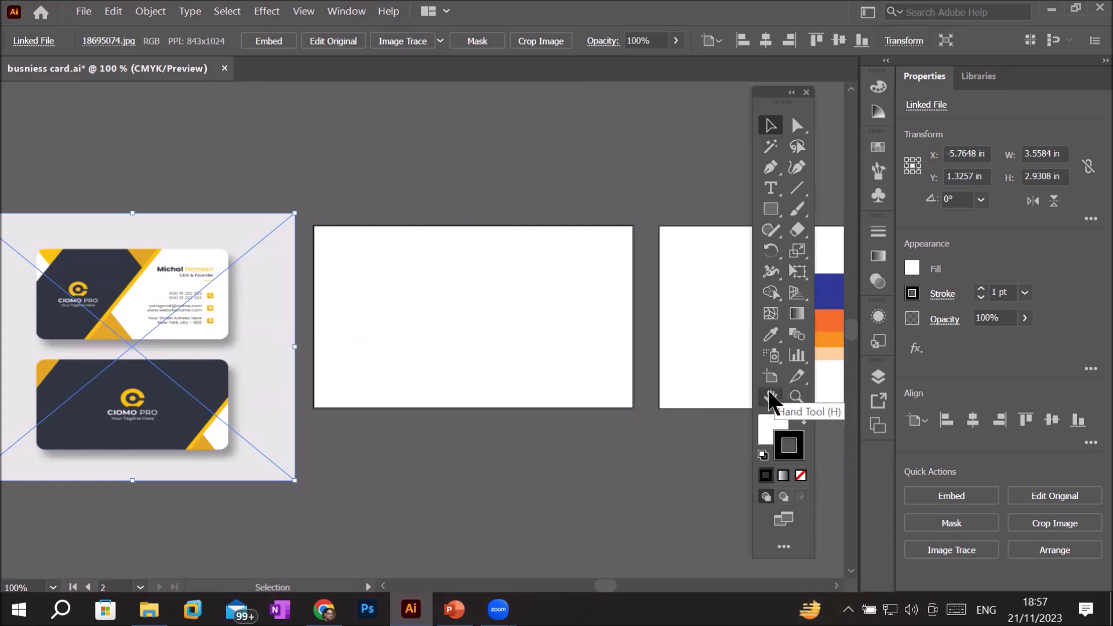
# Step: Type the owner's full name near the artboard's top-right, removing the stray period, and select the first name
pyautogui.click(771, 190)
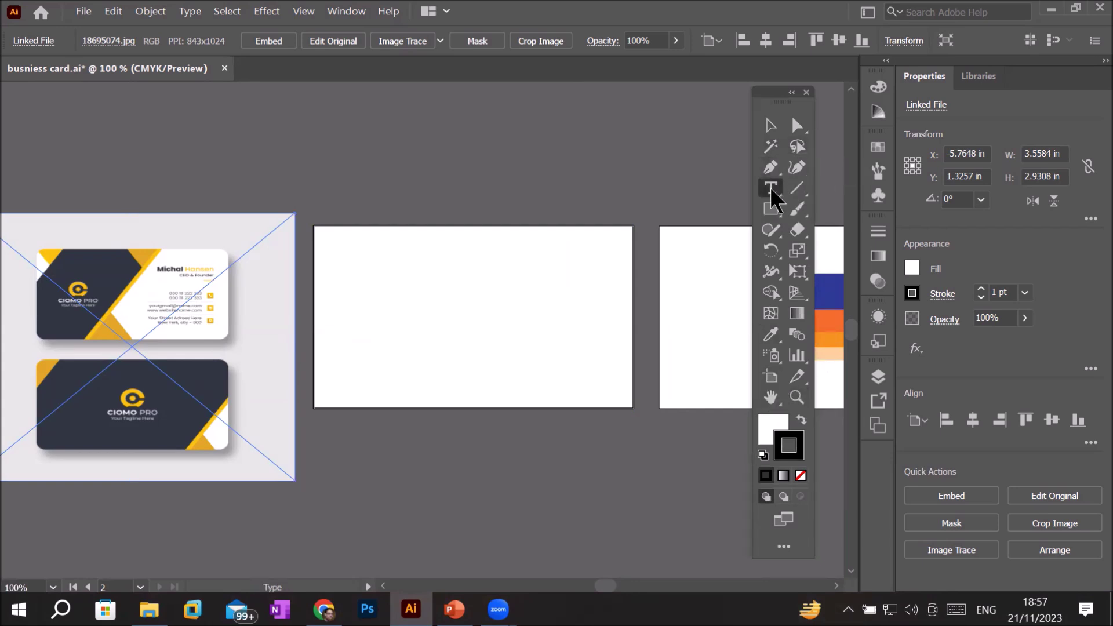
pyautogui.click(525, 260)
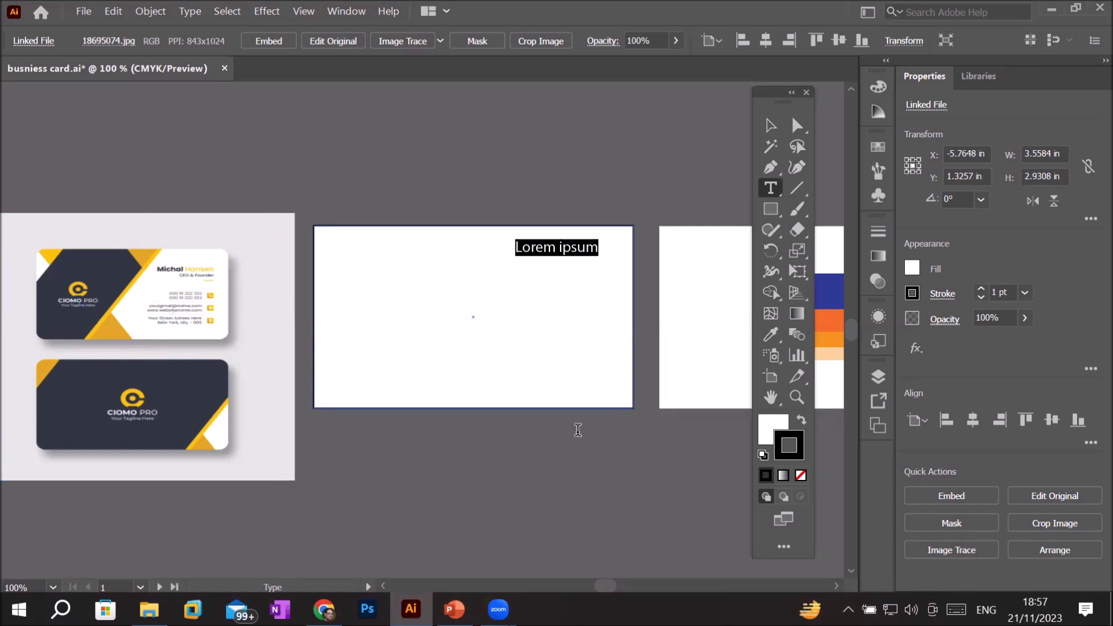
pyautogui.keyDown('alt'); pyautogui.scroll(3, 597, 229); pyautogui.keyUp('alt')
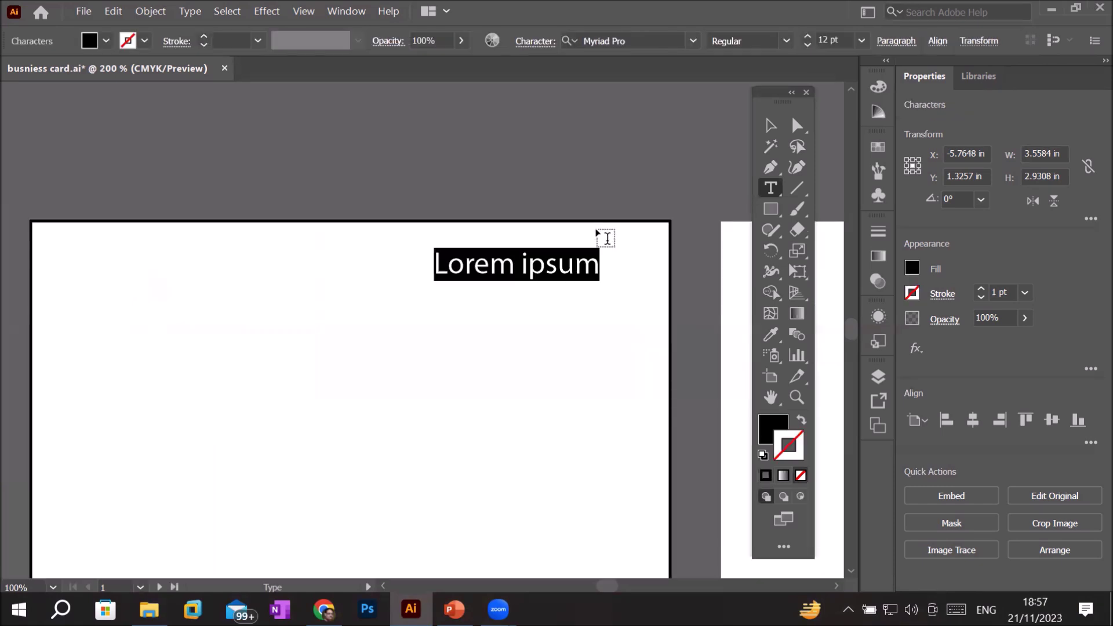
pyautogui.keyDown('alt'); pyautogui.scroll(-1, 597, 232); pyautogui.keyUp('alt')
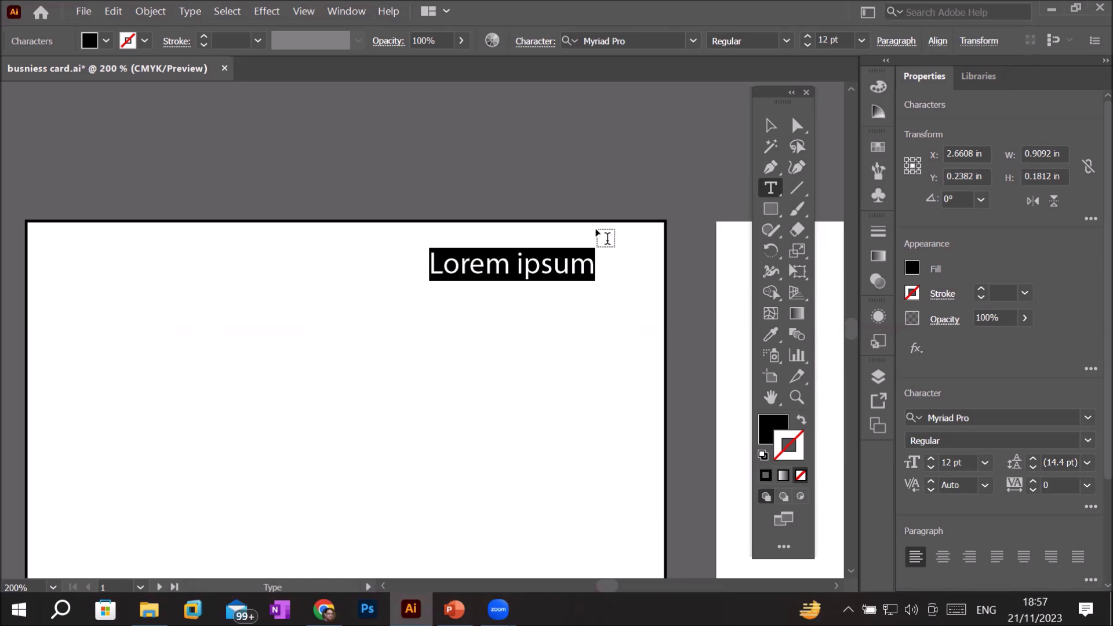
pyautogui.write('M. A')
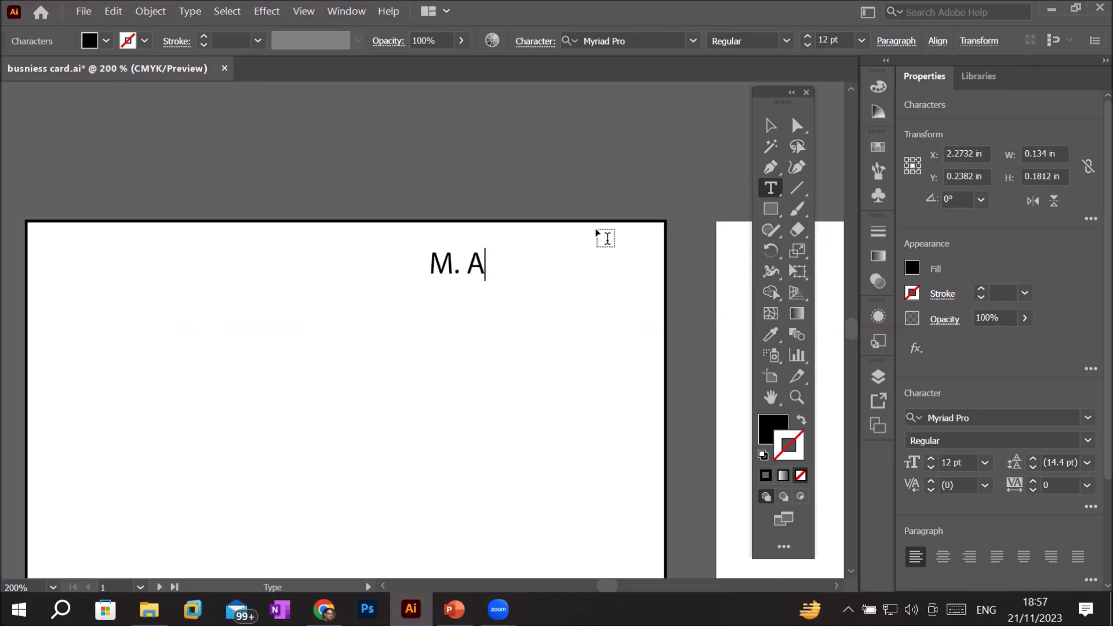
pyautogui.write('li')
pyautogui.press('Left')
pyautogui.press('Left')
pyautogui.press('Left')
pyautogui.press('Left')
pyautogui.press('Left')
pyautogui.write('uhammad')
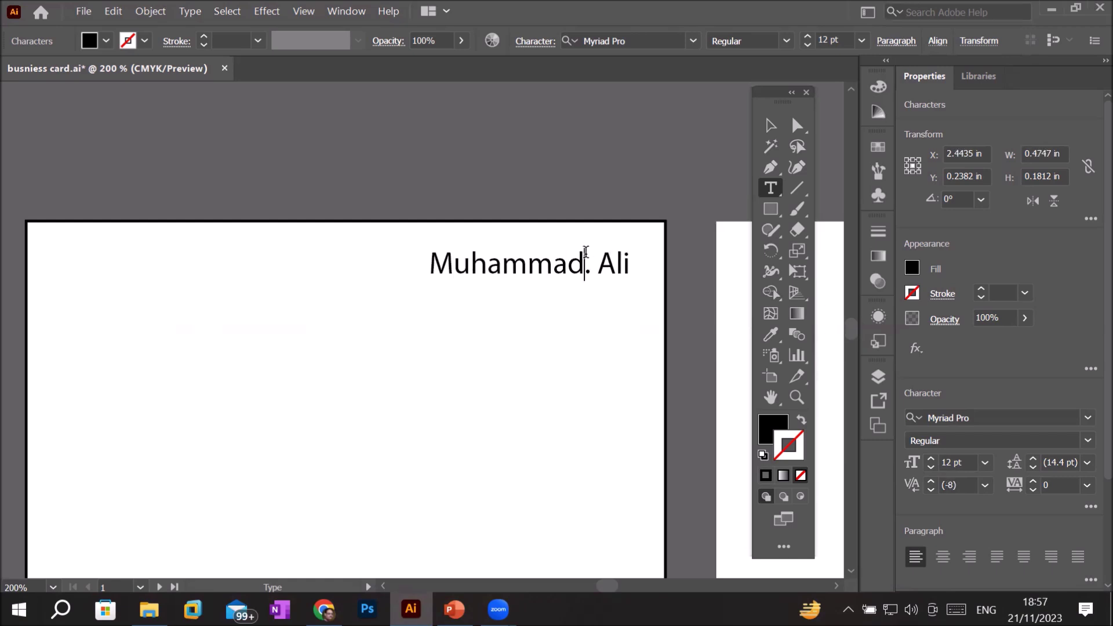
pyautogui.click(591, 267)
pyautogui.press('BackSpace')
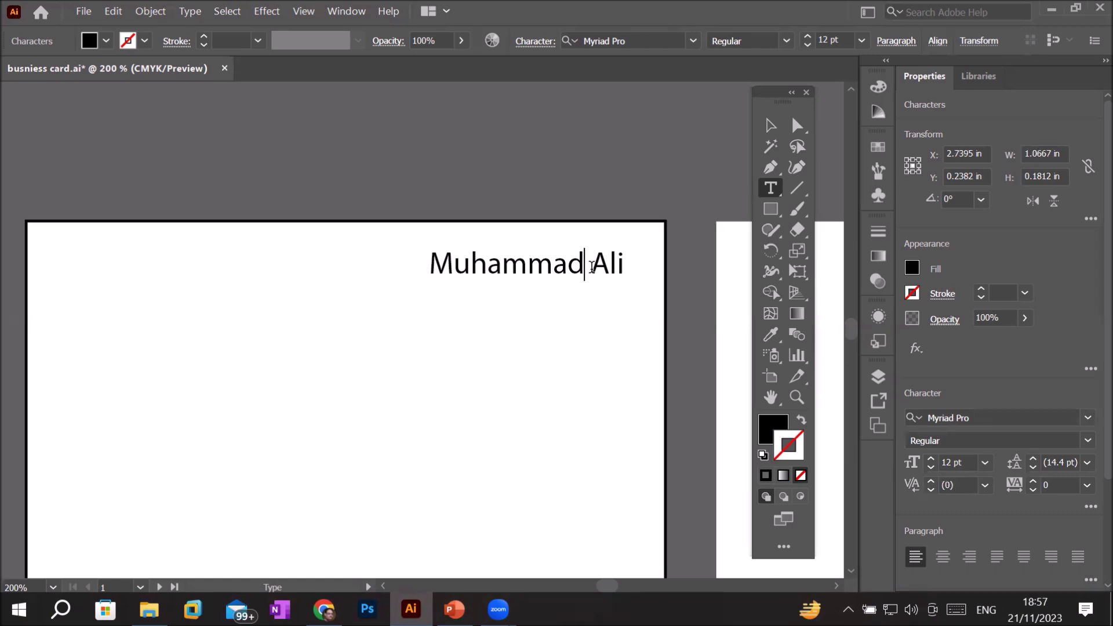
pyautogui.moveTo(591, 267); pyautogui.dragTo(428, 265)
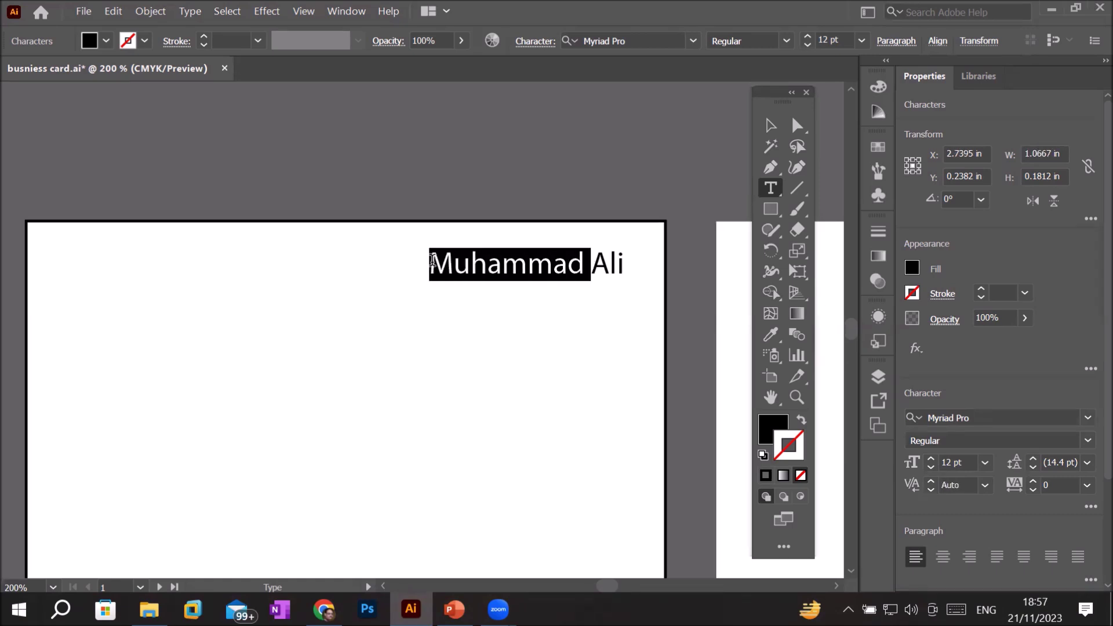
# Step: Try a trial font on the first name, then delete it and restore it with undo
pyautogui.click(531, 40)
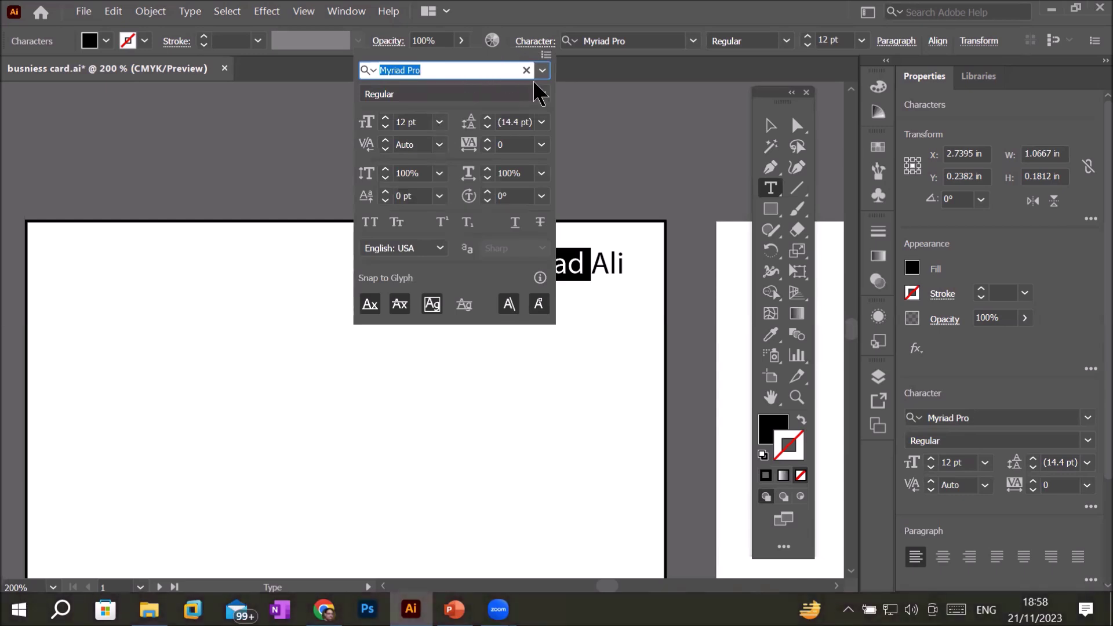
pyautogui.click(543, 71)
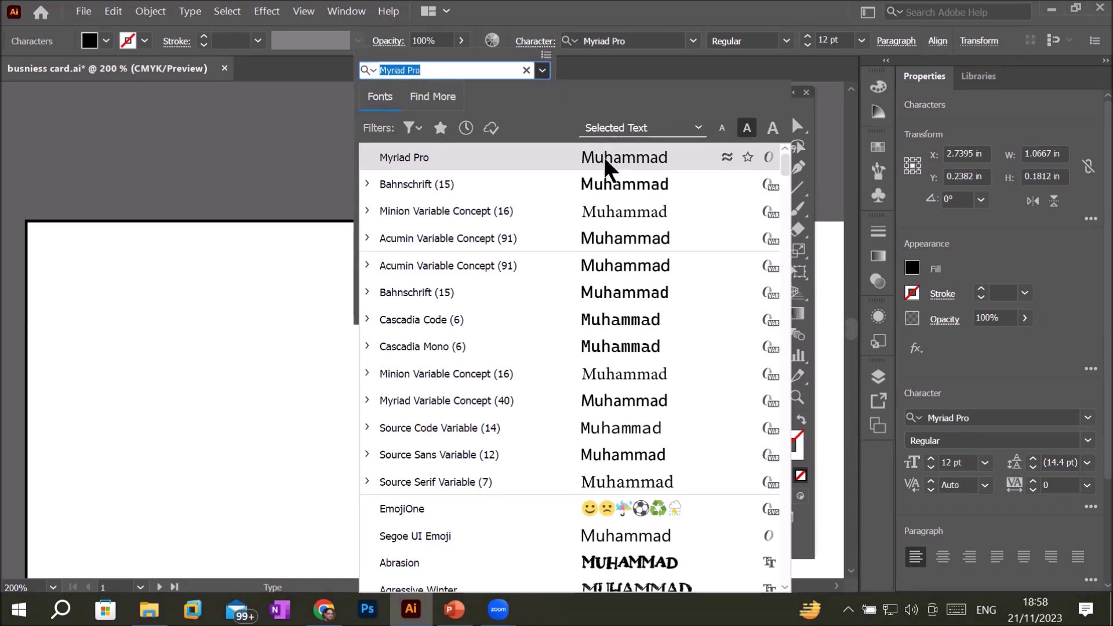
pyautogui.scroll(-2, 629, 308)
pyautogui.scroll(-2, 629, 312)
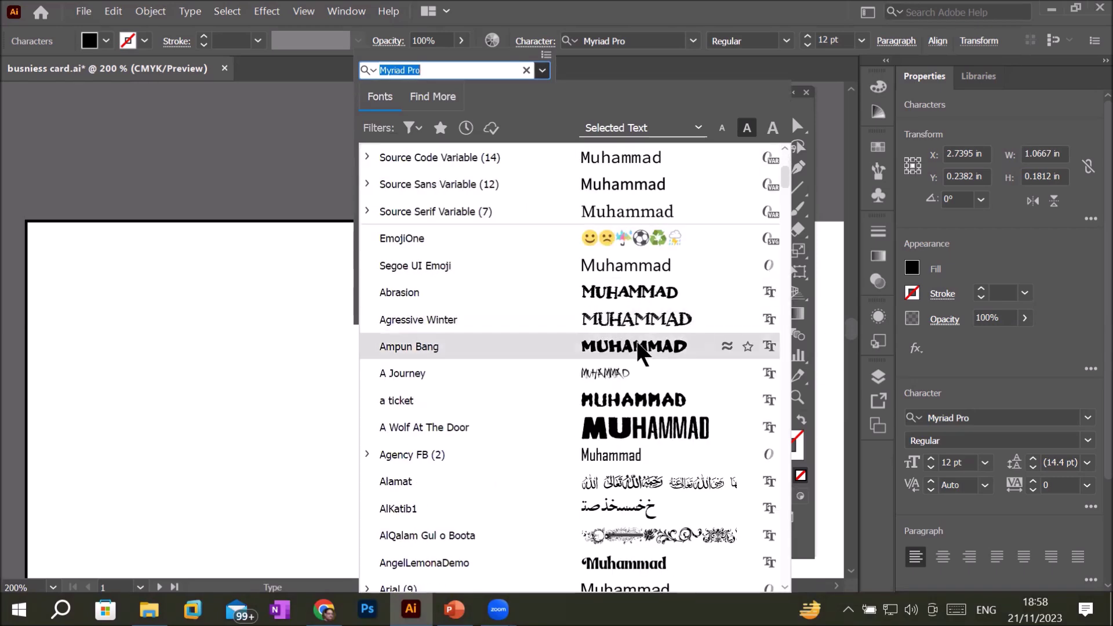
pyautogui.click(645, 400)
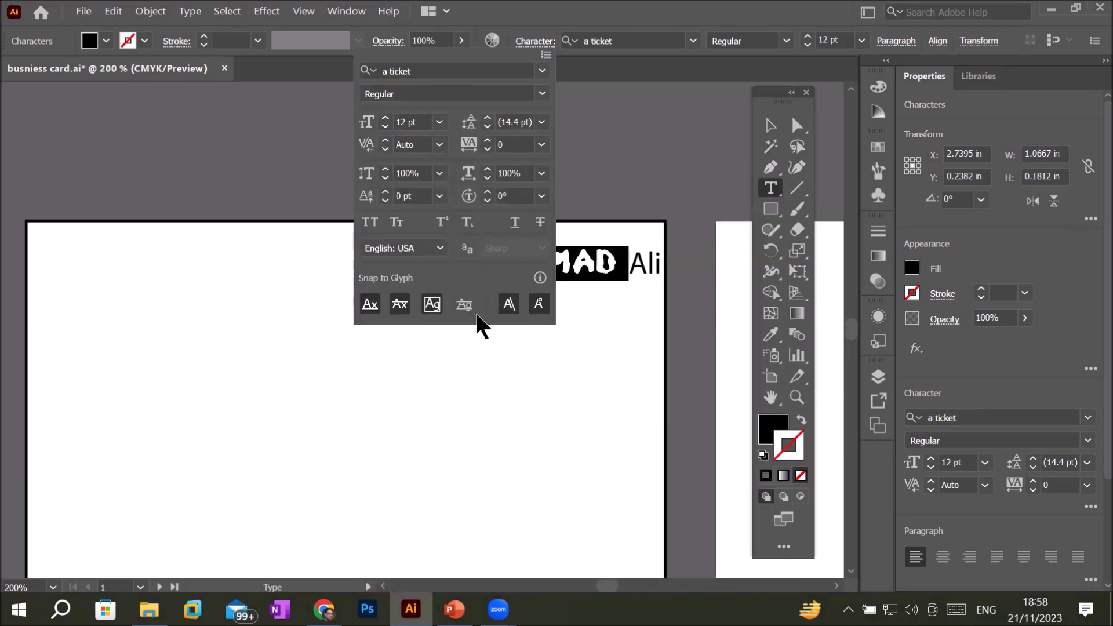
pyautogui.click(454, 365)
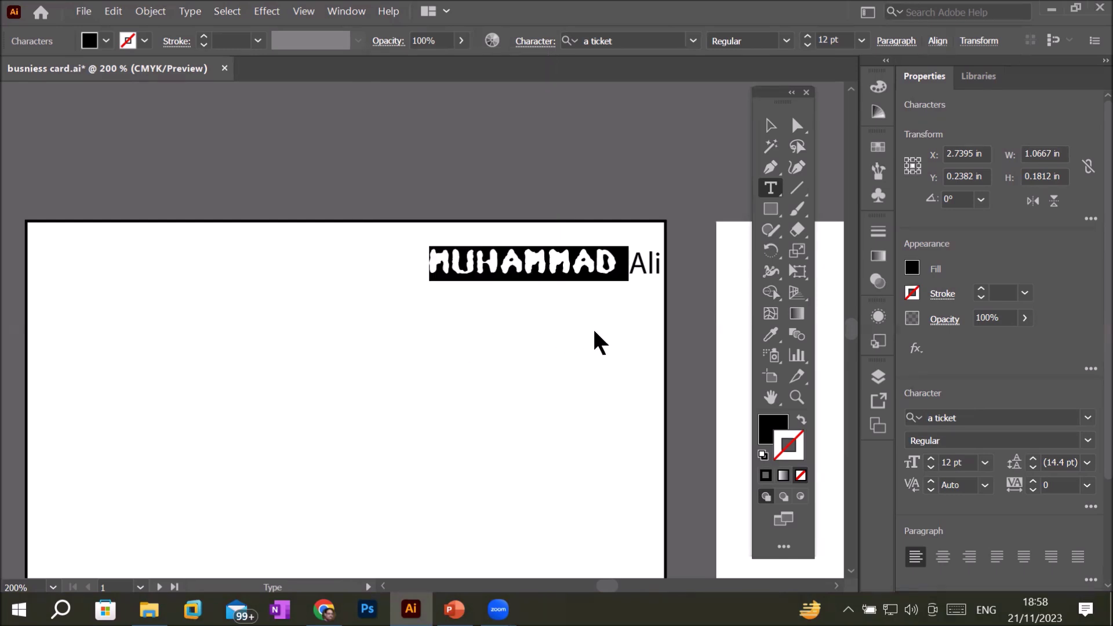
pyautogui.press('BackSpace')
pyautogui.click(645, 278)
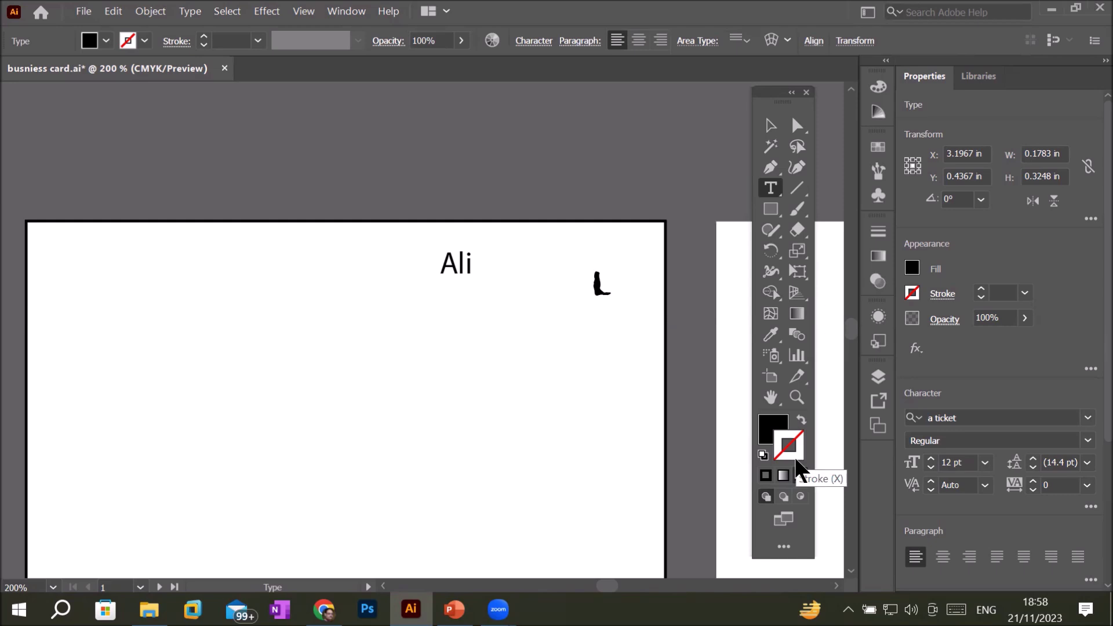
pyautogui.hotkey('ctrl', 'z')
pyautogui.hotkey('ctrl', 'z')
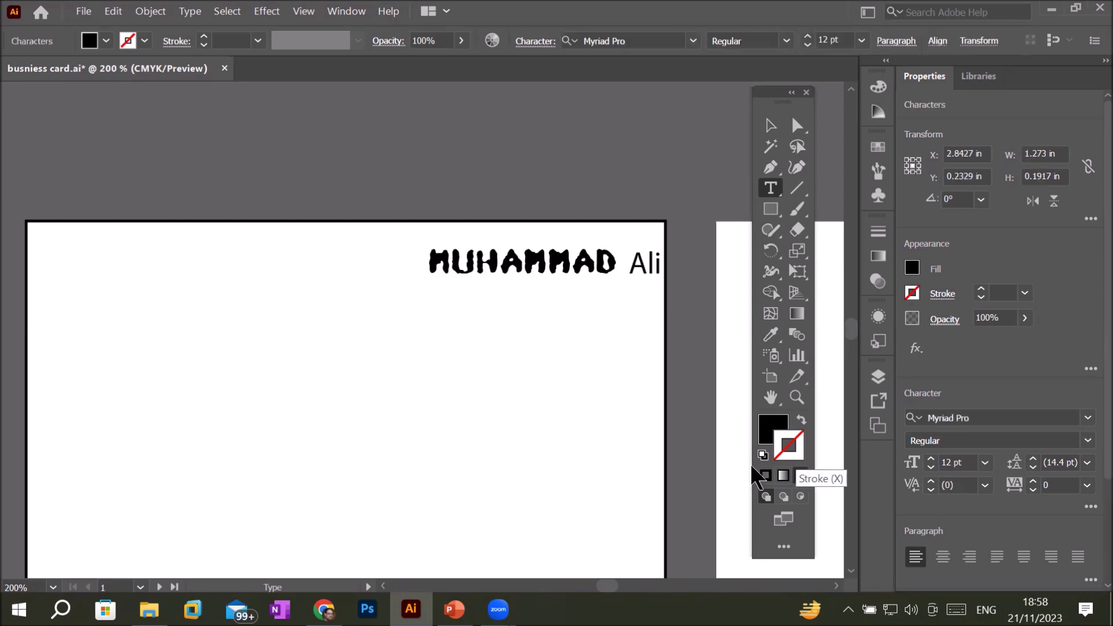
pyautogui.hotkey('ctrl', 'shift', 'a')
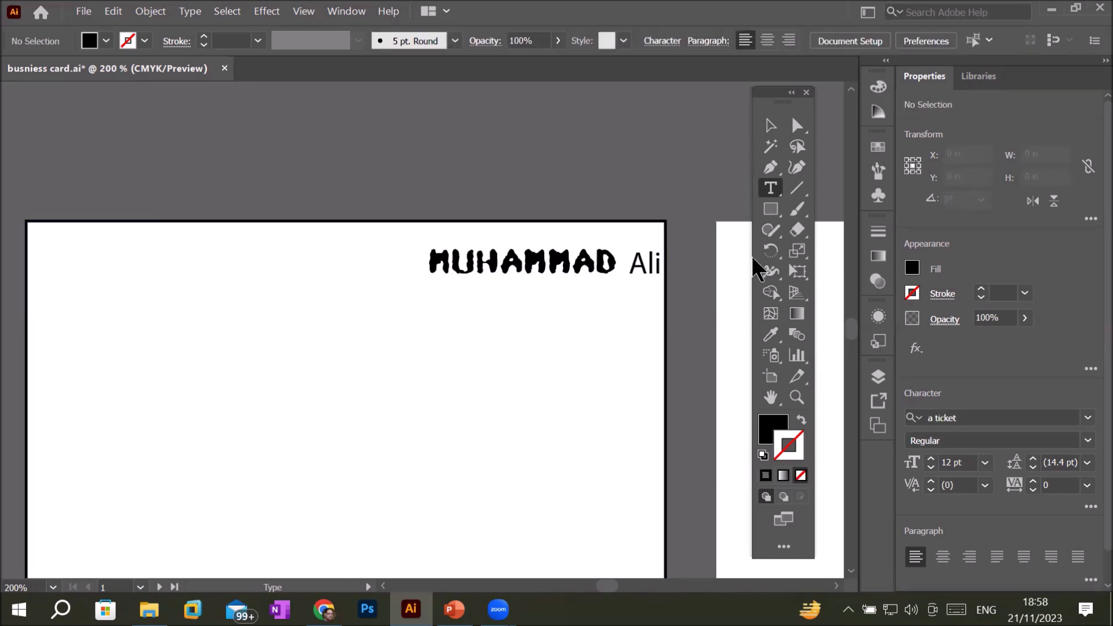
pyautogui.moveTo(585, 356)
pyautogui.mouseDown()
pyautogui.moveTo(182, 362)
pyautogui.moveTo(206, 367)
pyautogui.mouseUp()
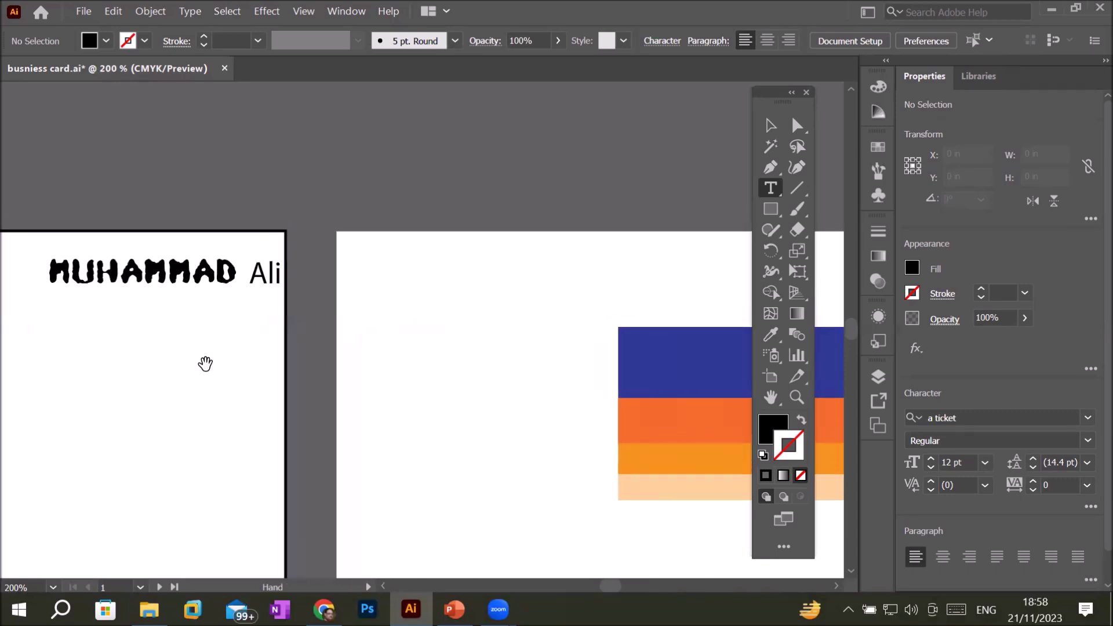
# Step: Set the first name in Cooper Black using the Character panel
pyautogui.doubleClick(157, 263)
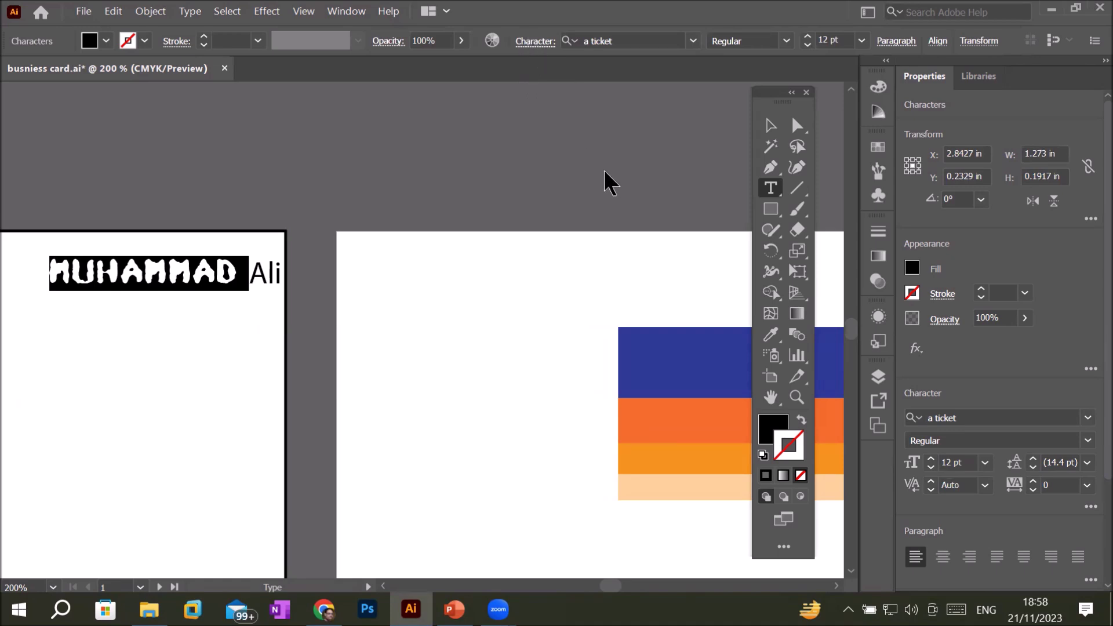
pyautogui.hotkey('ctrl', 't')
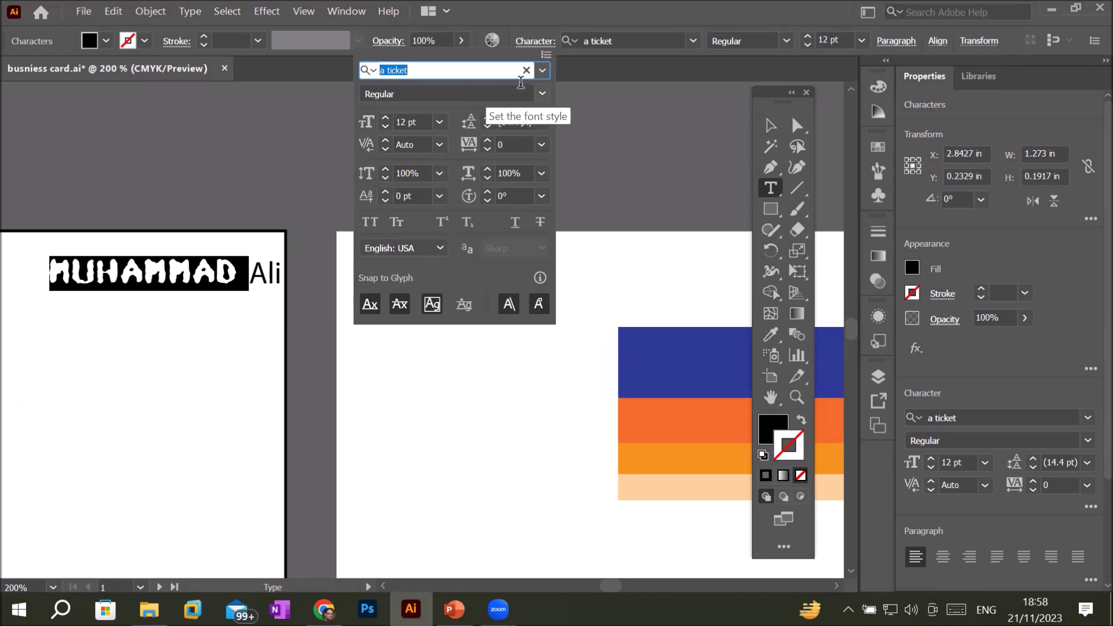
pyautogui.click(542, 70)
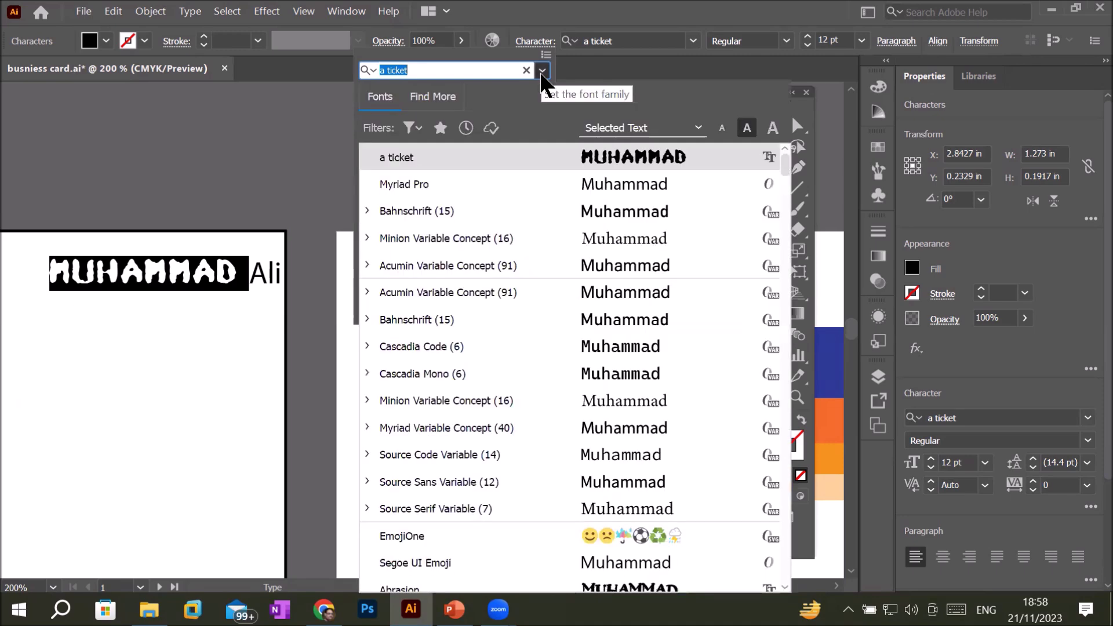
pyautogui.scroll(-3, 680, 402)
pyautogui.scroll(-2, 679, 402)
pyautogui.scroll(-5, 679, 400)
pyautogui.scroll(-2, 679, 400)
pyautogui.scroll(-3, 680, 402)
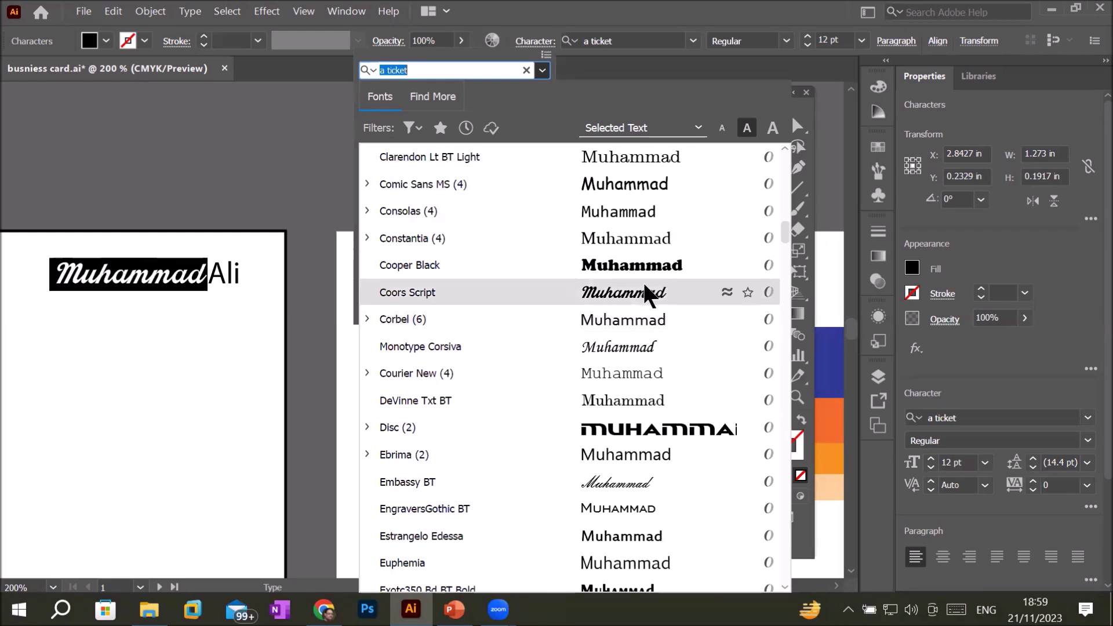
pyautogui.click(651, 268)
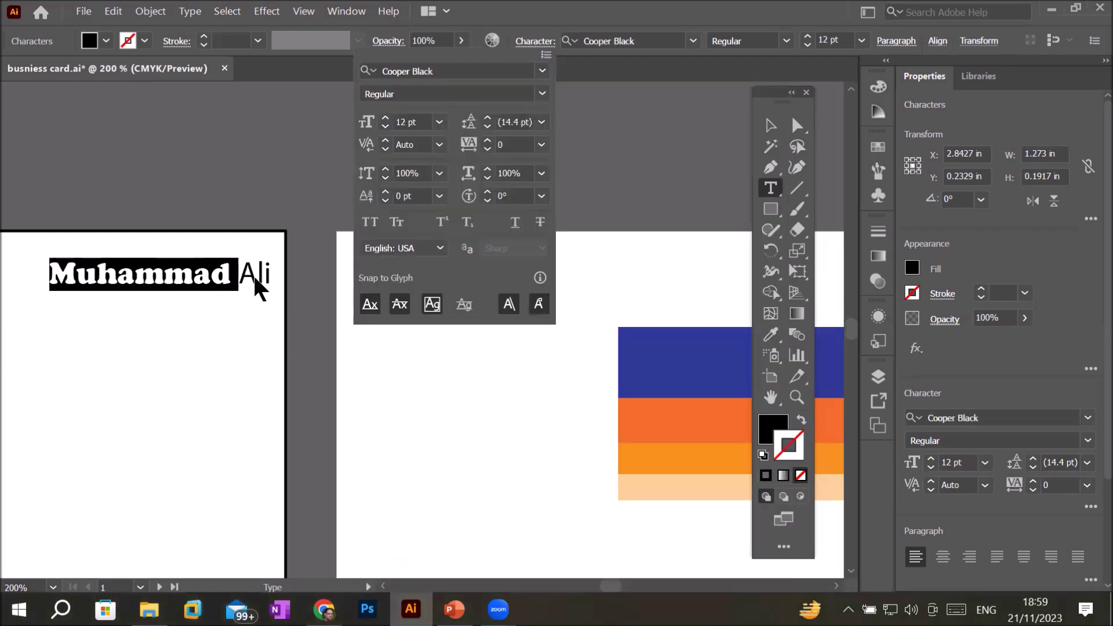
pyautogui.press('Escape')
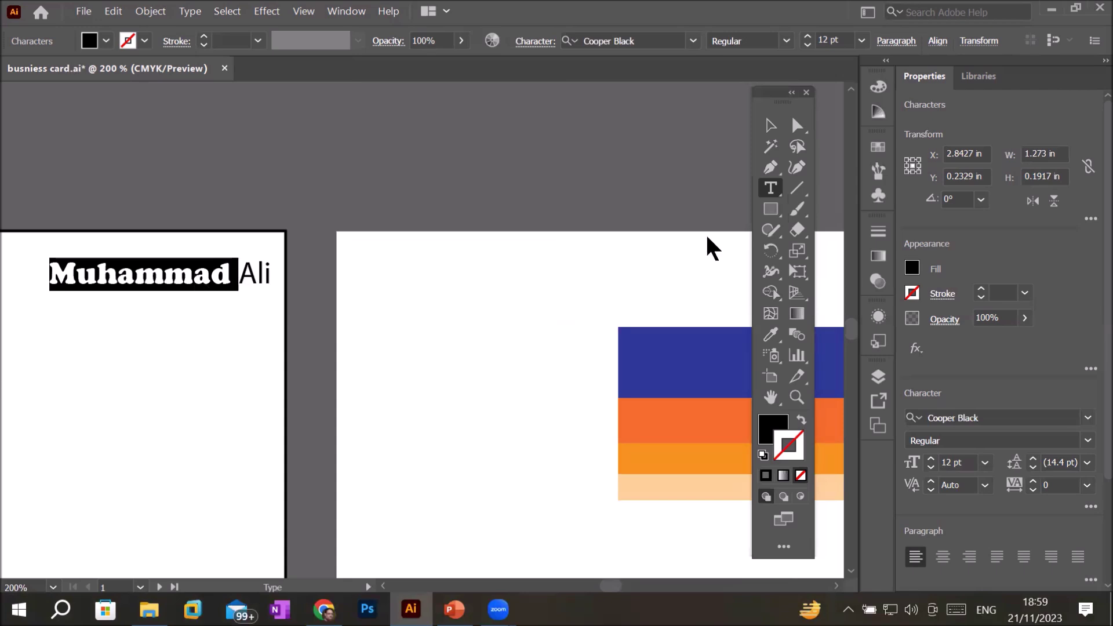
pyautogui.click(771, 187)
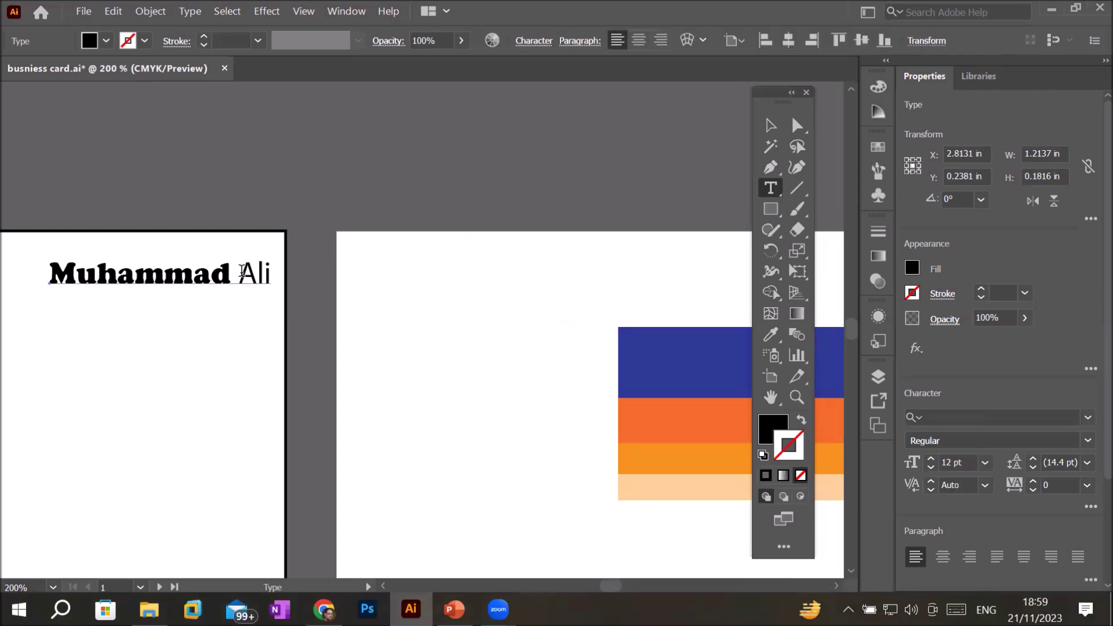
# Step: Set the surname in the Minion Variable Concept font from the control bar
pyautogui.moveTo(238, 271); pyautogui.dragTo(272, 273)
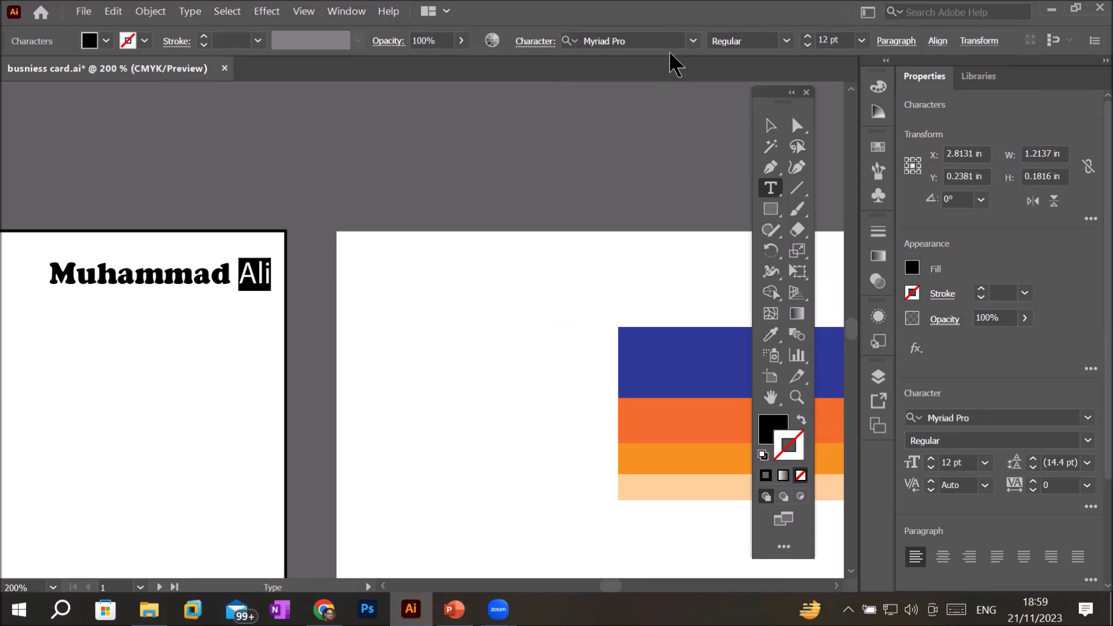
pyautogui.click(694, 41)
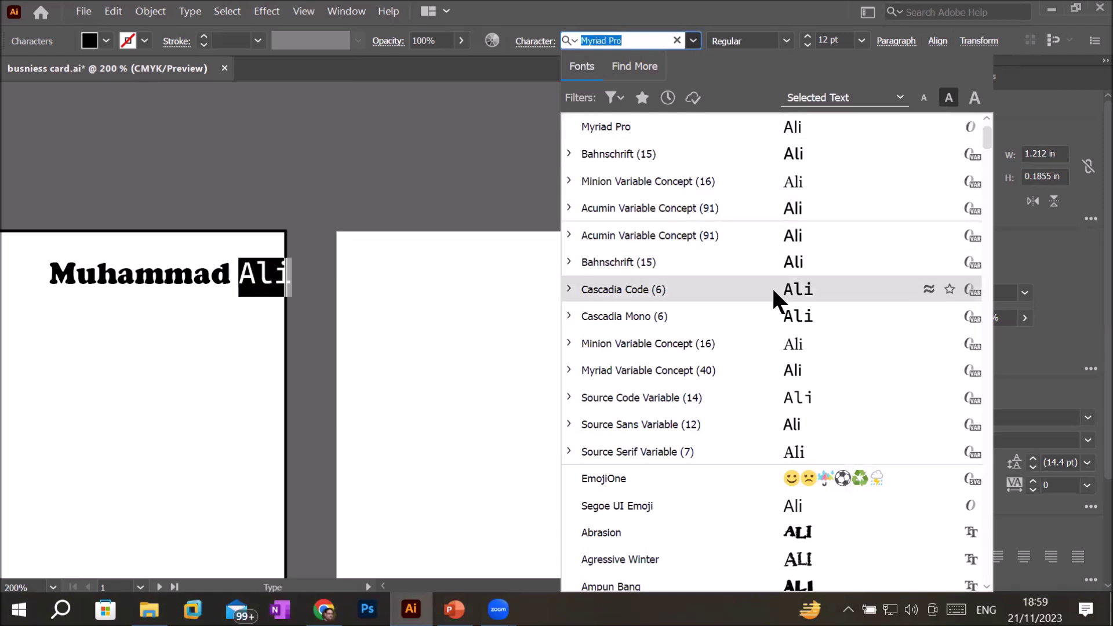
pyautogui.click(784, 344)
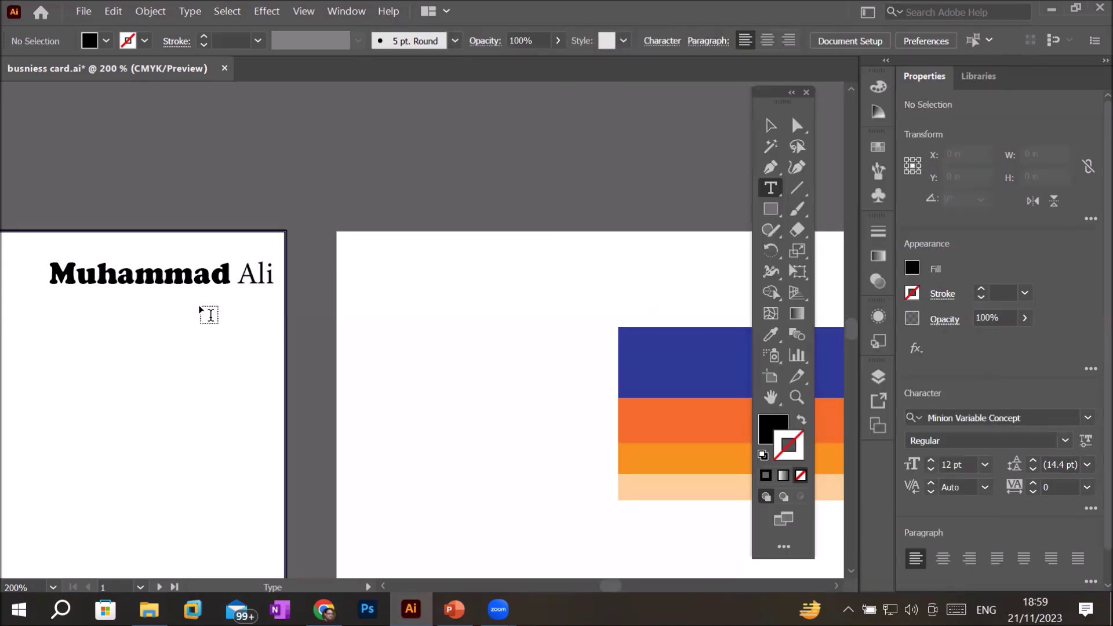
pyautogui.scroll(-2, 209, 315)
pyautogui.scroll(-1, 210, 315)
pyautogui.scroll(1, 209, 315)
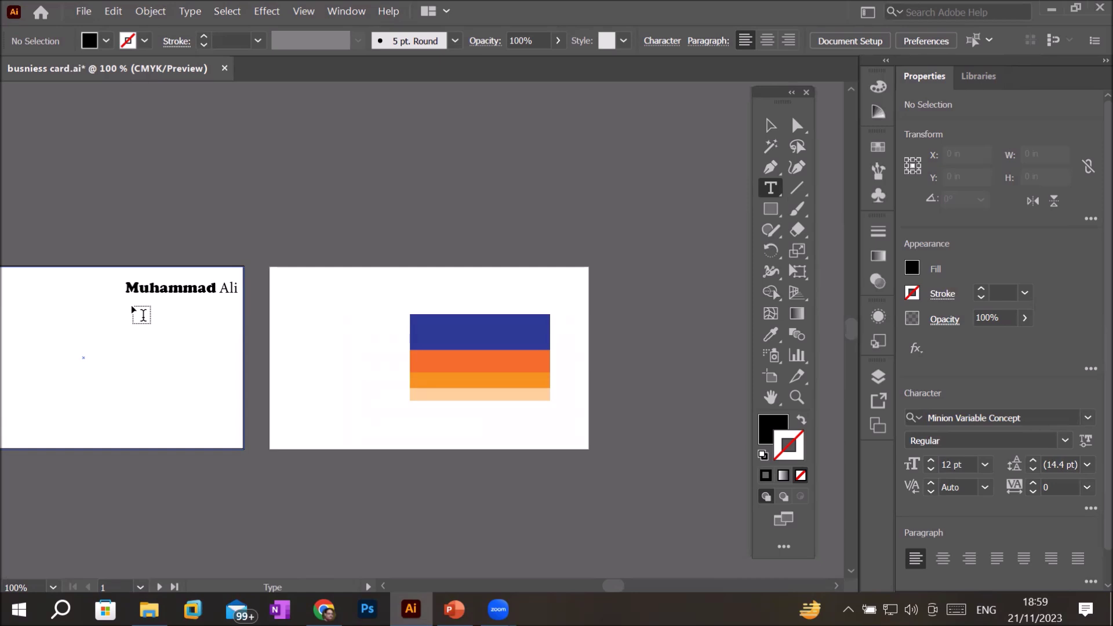
pyautogui.click(771, 127)
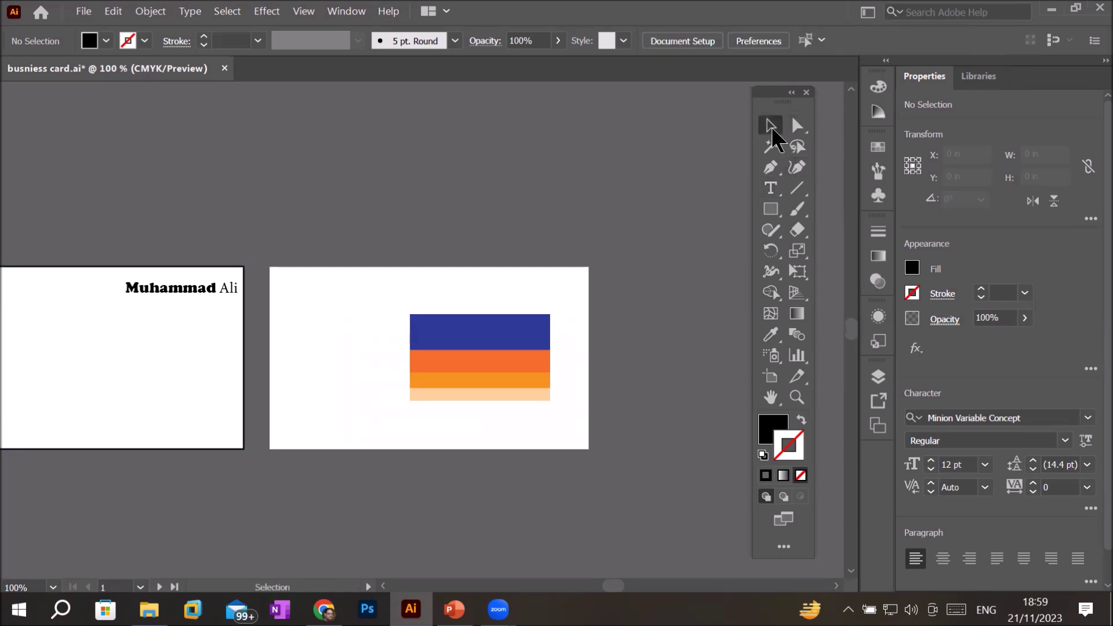
# Step: Nudge the name text slightly down and left, then select the white card rectangle
pyautogui.moveTo(171, 290)
pyautogui.mouseDown()
pyautogui.moveTo(129, 329)
pyautogui.moveTo(162, 302)
pyautogui.mouseUp()
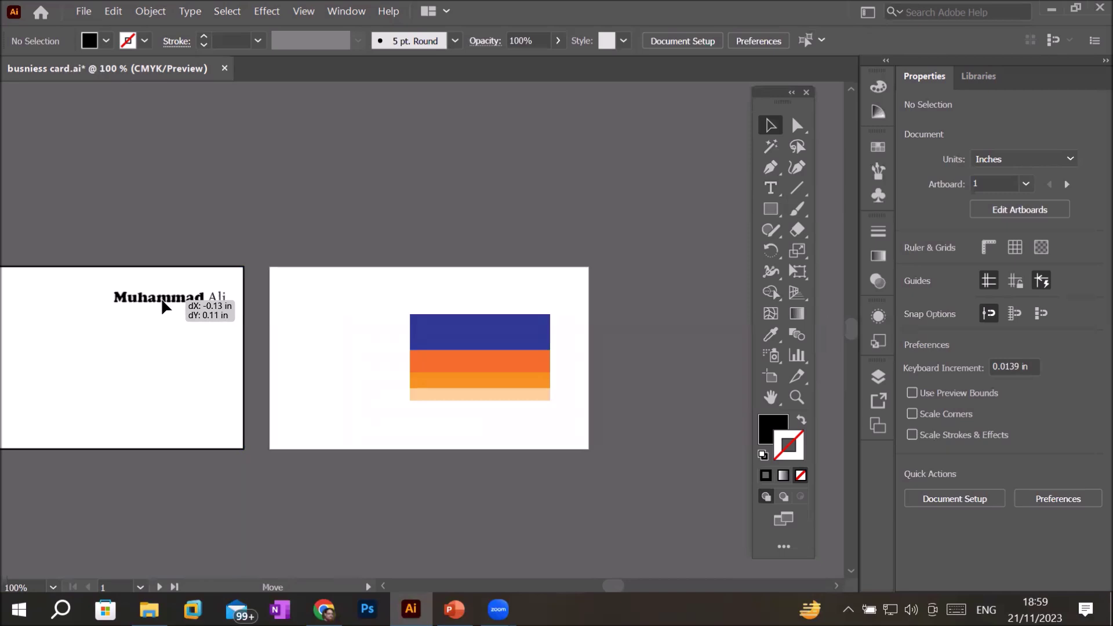
pyautogui.moveTo(162, 306); pyautogui.dragTo(163, 306)
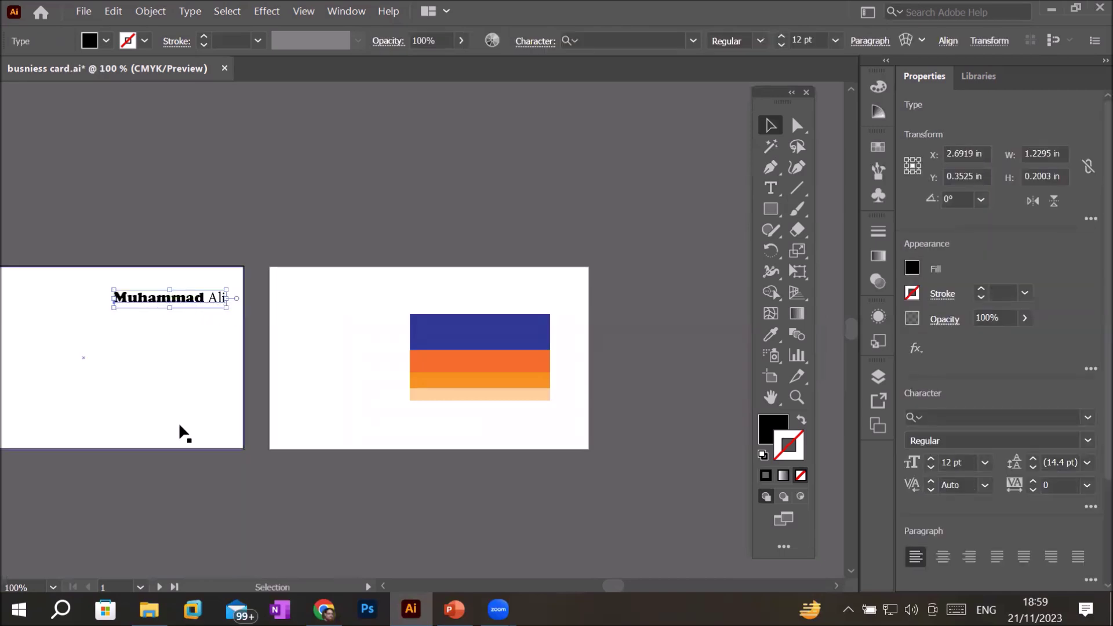
pyautogui.click(173, 357)
# Step: Pan to show the reference card mockups beside the business card
pyautogui.moveTo(142, 360); pyautogui.dragTo(405, 365)
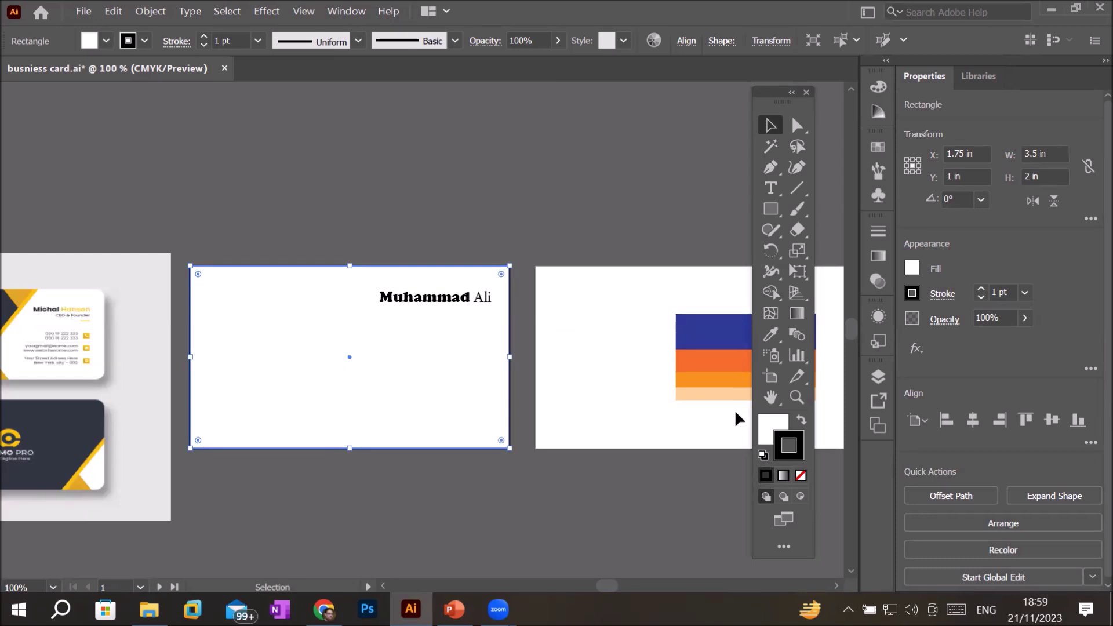
pyautogui.scroll(2, 732, 410)
pyautogui.scroll(3, 618, 339)
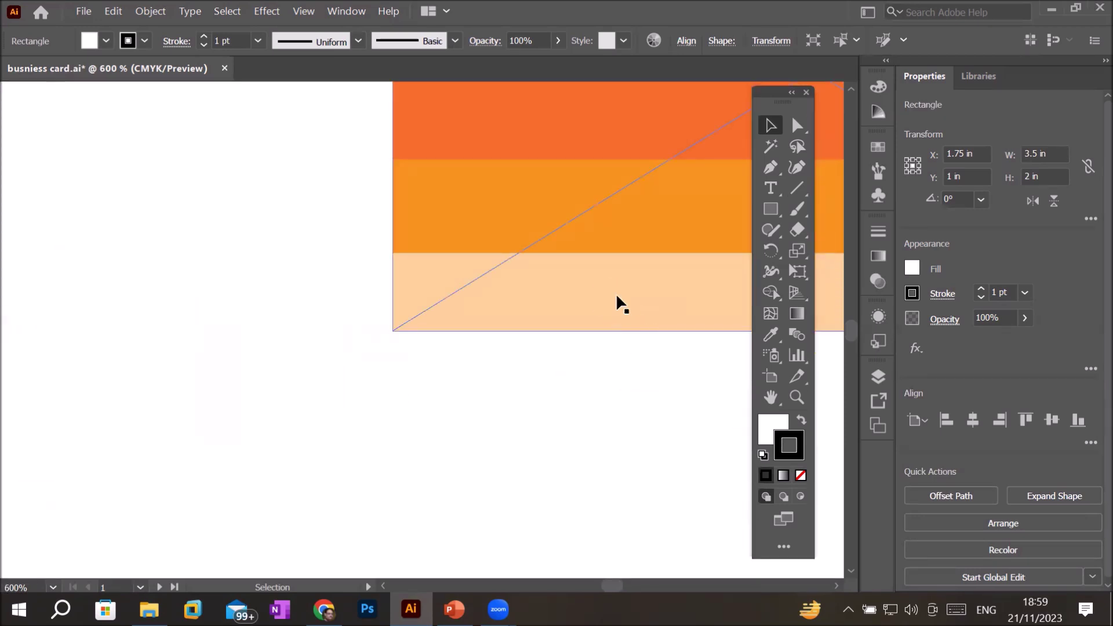
pyautogui.scroll(-2, 486, 352)
pyautogui.scroll(-1, 486, 352)
pyautogui.scroll(-2, 486, 353)
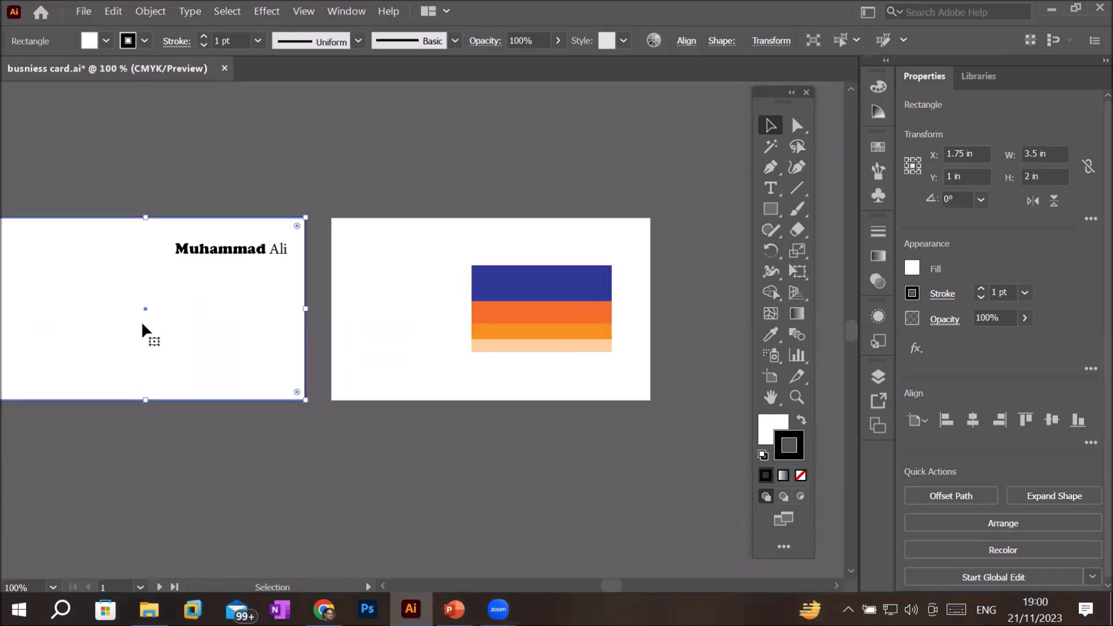
pyautogui.moveTo(172, 349)
pyautogui.mouseDown()
pyautogui.moveTo(553, 376)
pyautogui.moveTo(303, 359)
pyautogui.mouseUp()
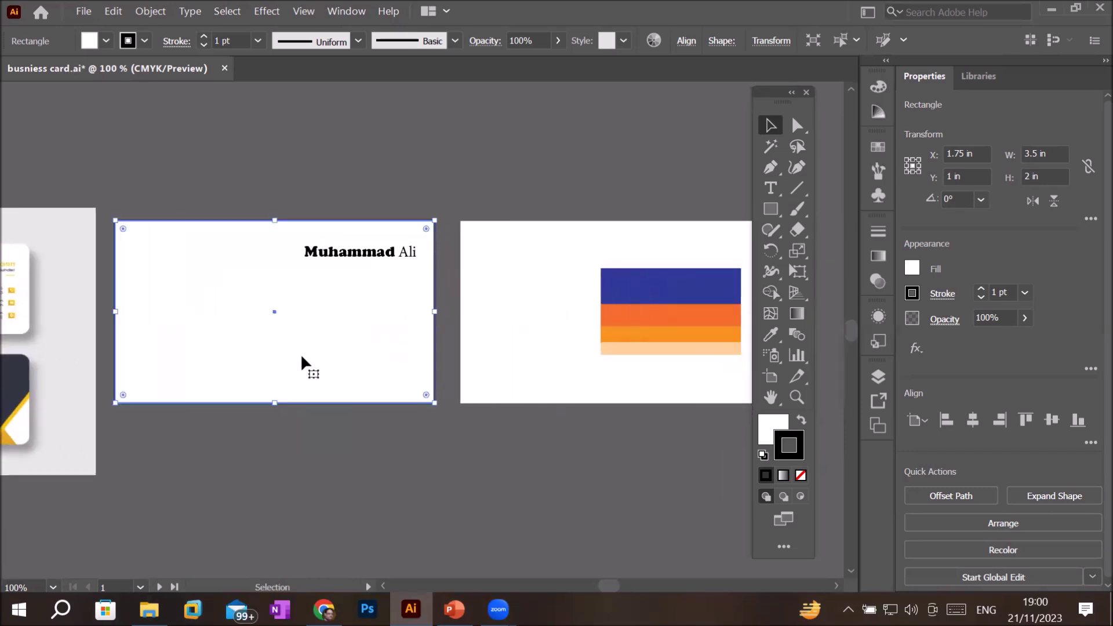
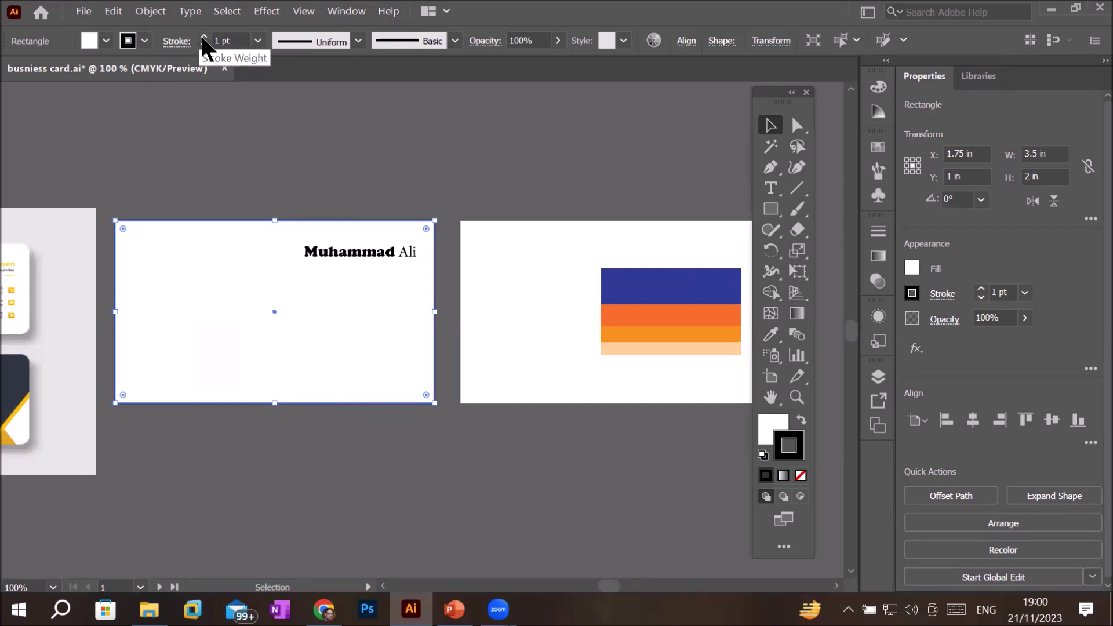
# Step: Fill the front card rectangle yellow and move the striped palette image above it
pyautogui.click(107, 42)
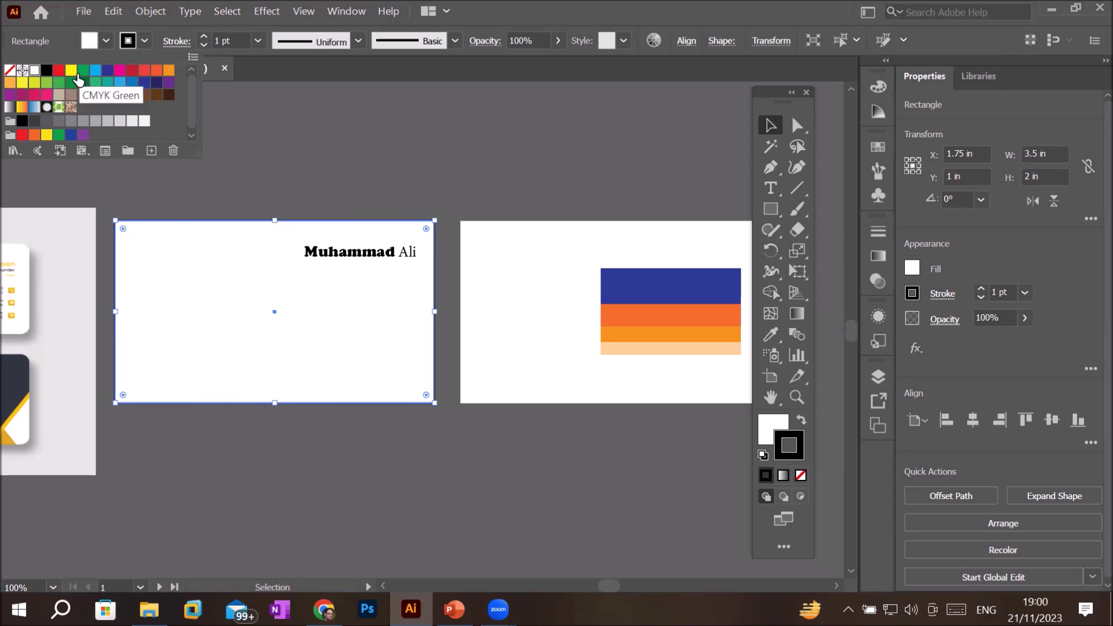
pyautogui.click(71, 72)
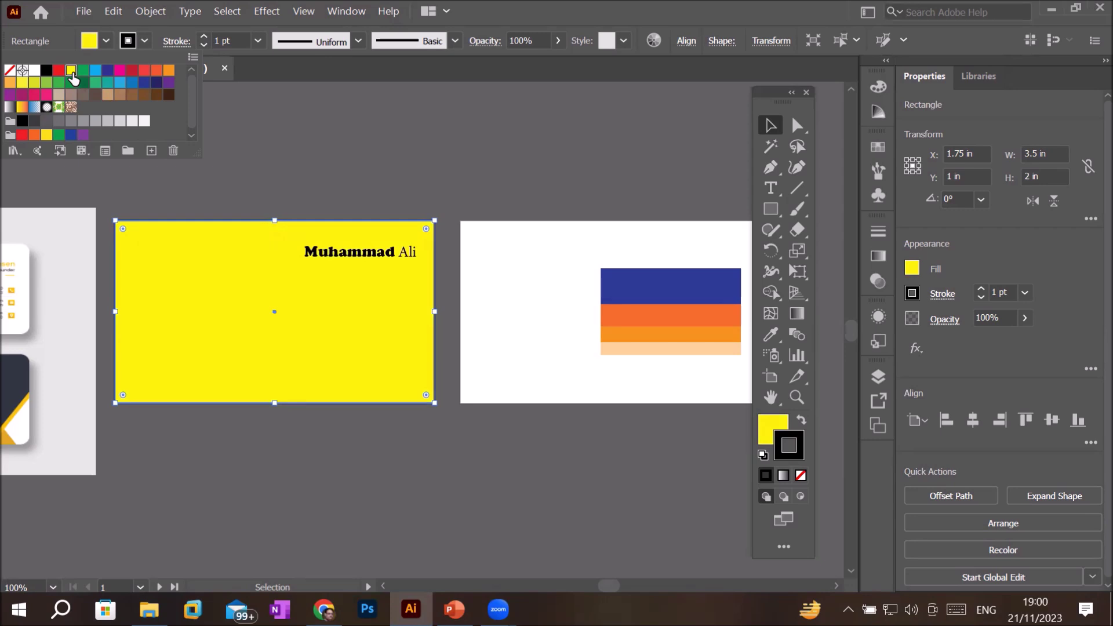
pyautogui.click(215, 256)
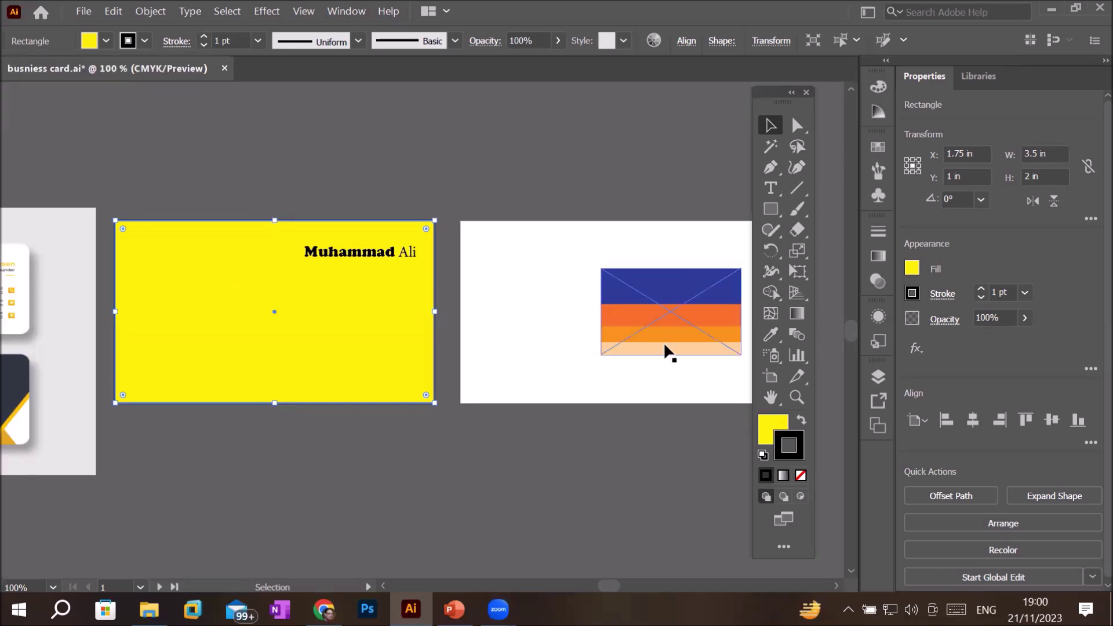
pyautogui.moveTo(661, 311)
pyautogui.mouseDown()
pyautogui.moveTo(248, 138)
pyautogui.moveTo(262, 146)
pyautogui.mouseUp()
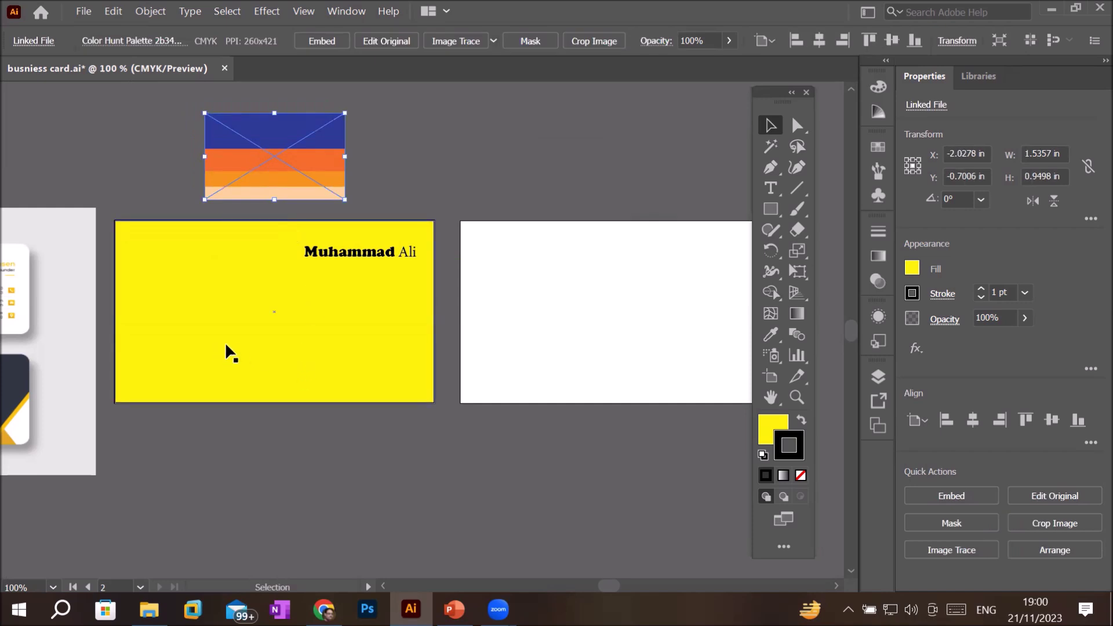
pyautogui.scroll(1, 240, 302)
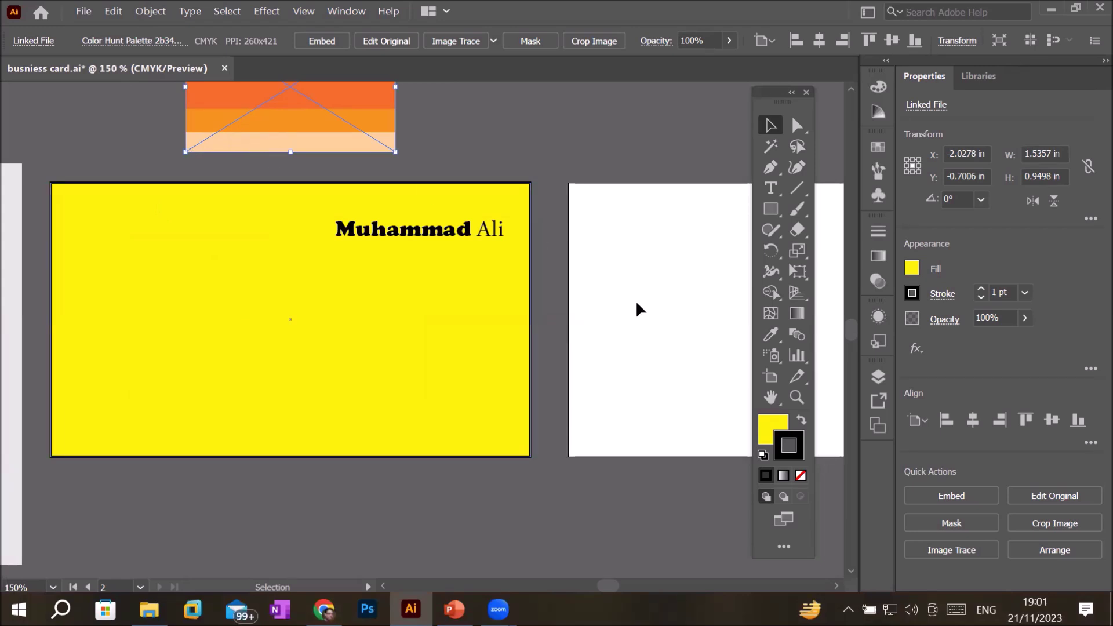
# Step: Eyedrop the palette's pale peach stripe onto the selected front card rectangle
pyautogui.click(769, 348)
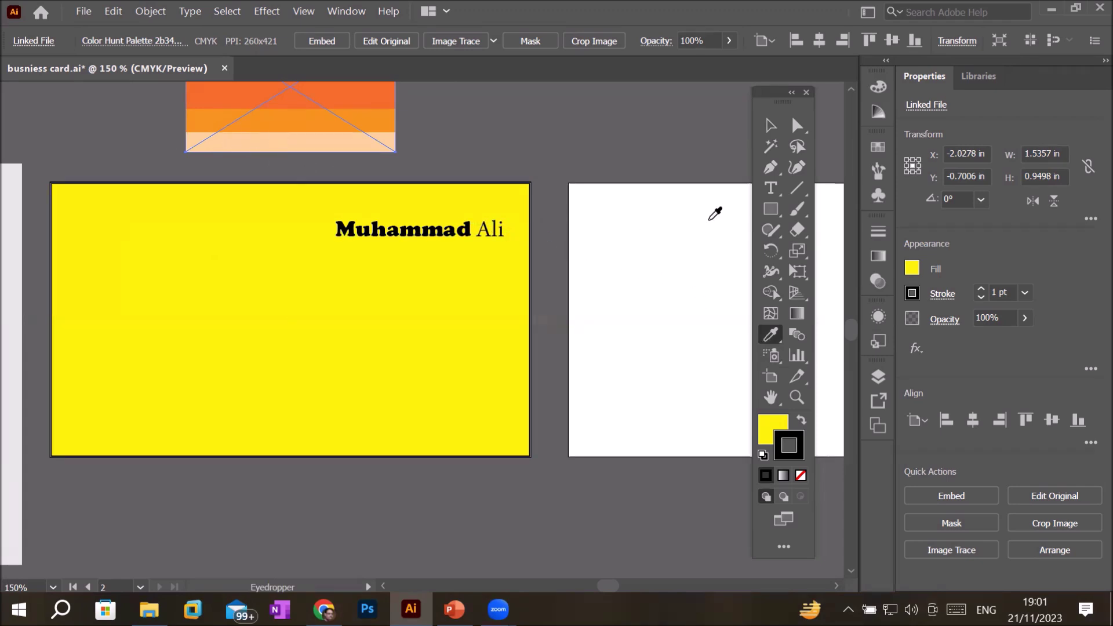
pyautogui.click(771, 126)
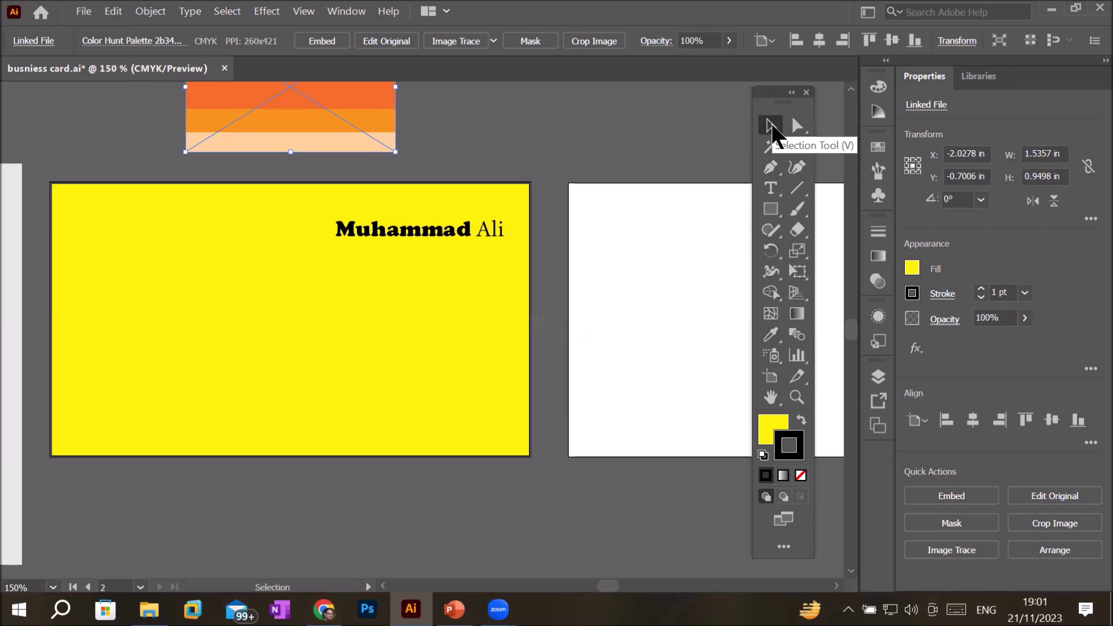
pyautogui.click(208, 284)
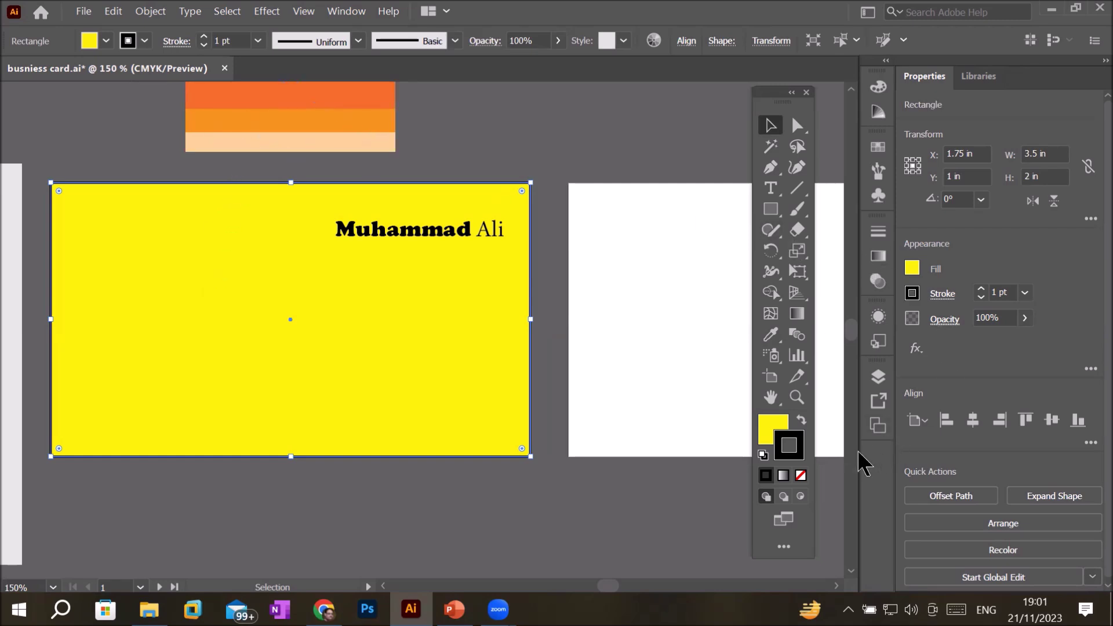
pyautogui.click(771, 334)
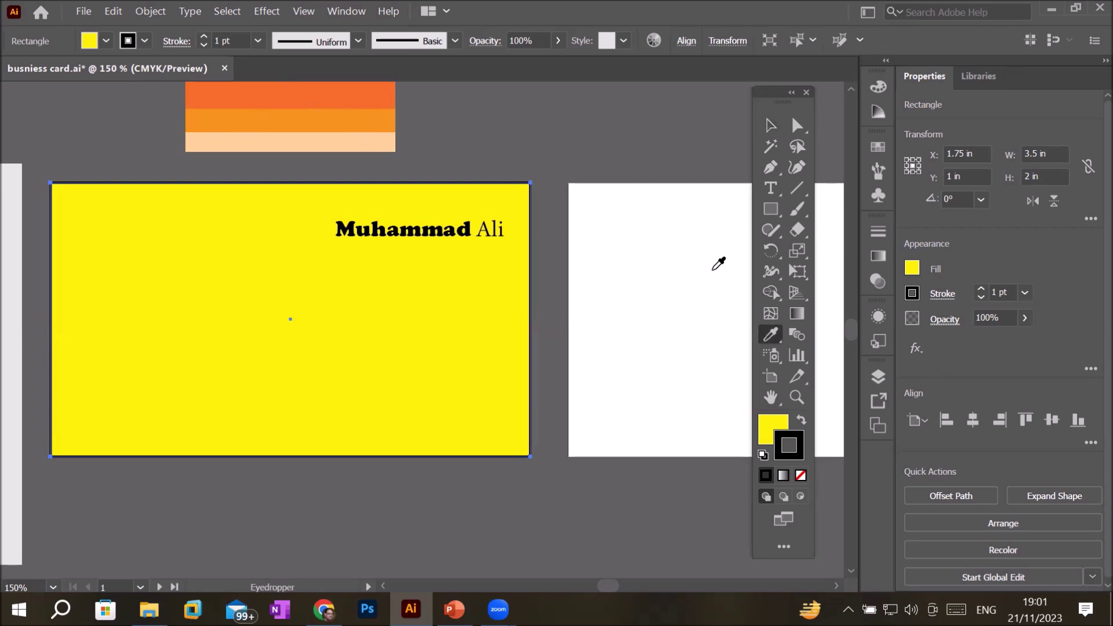
pyautogui.click(335, 138)
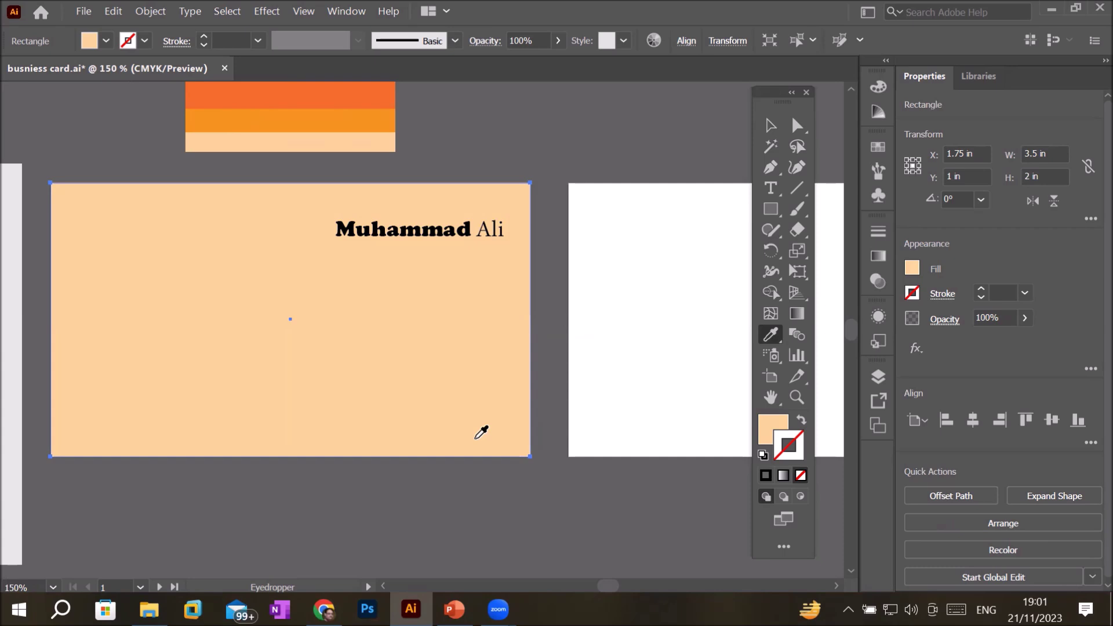
pyautogui.click(769, 127)
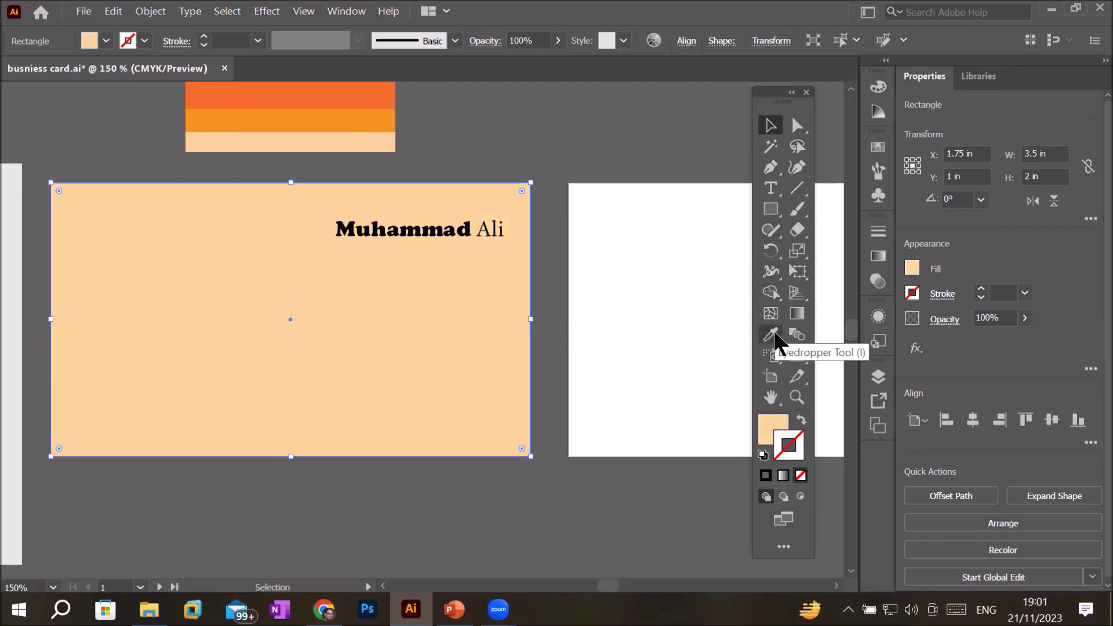
# Step: Recolour the front card with the deep orange from the palette's top stripe
pyautogui.click(775, 334)
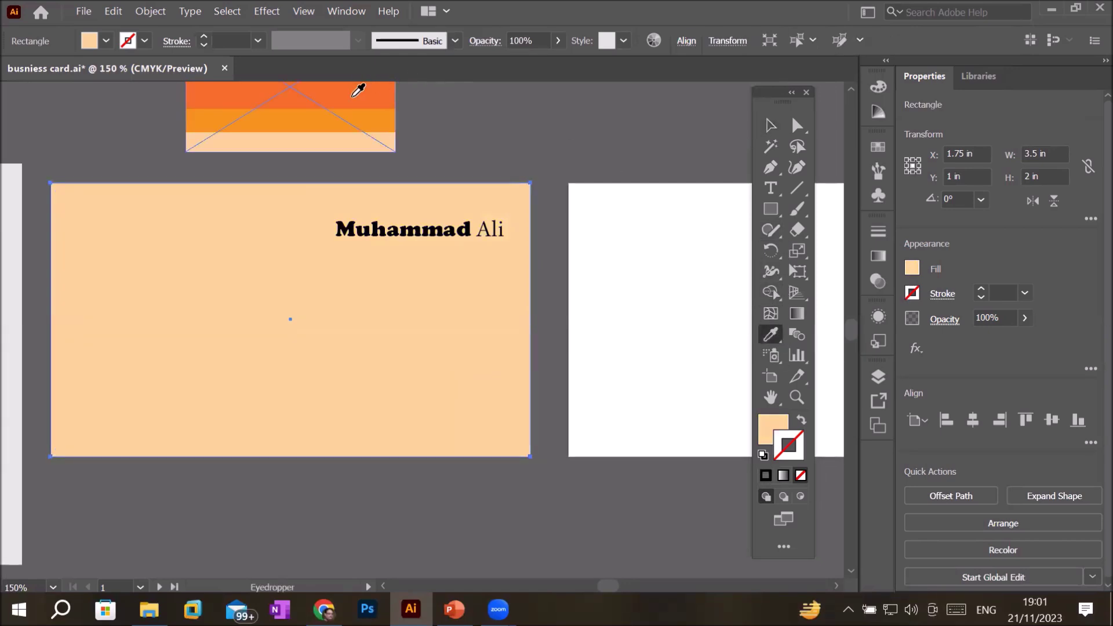
pyautogui.click(352, 96)
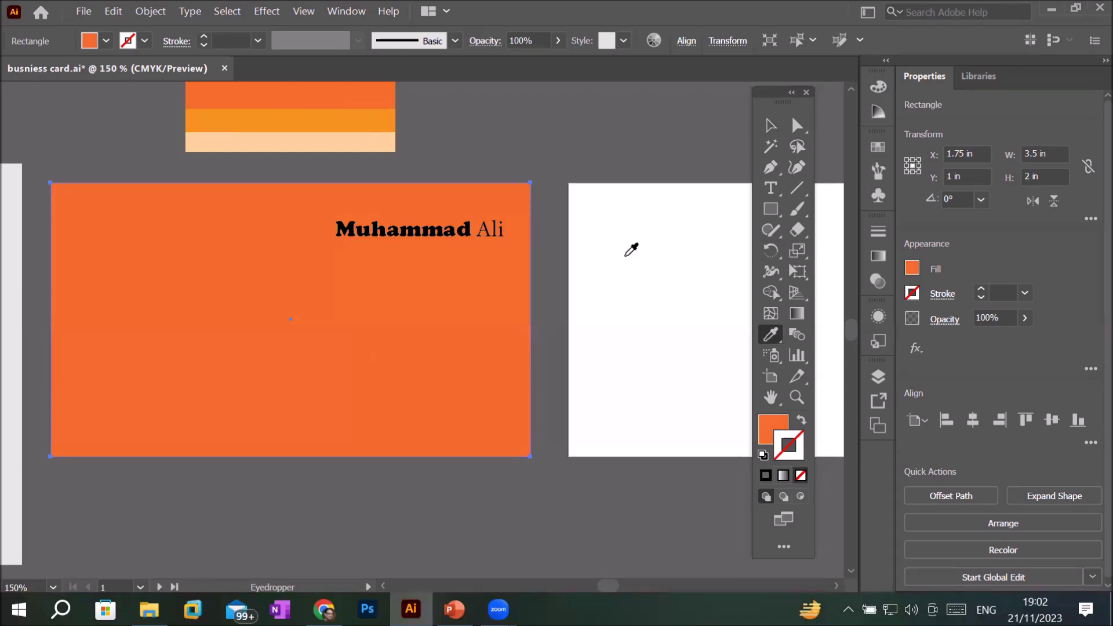
pyautogui.click(774, 190)
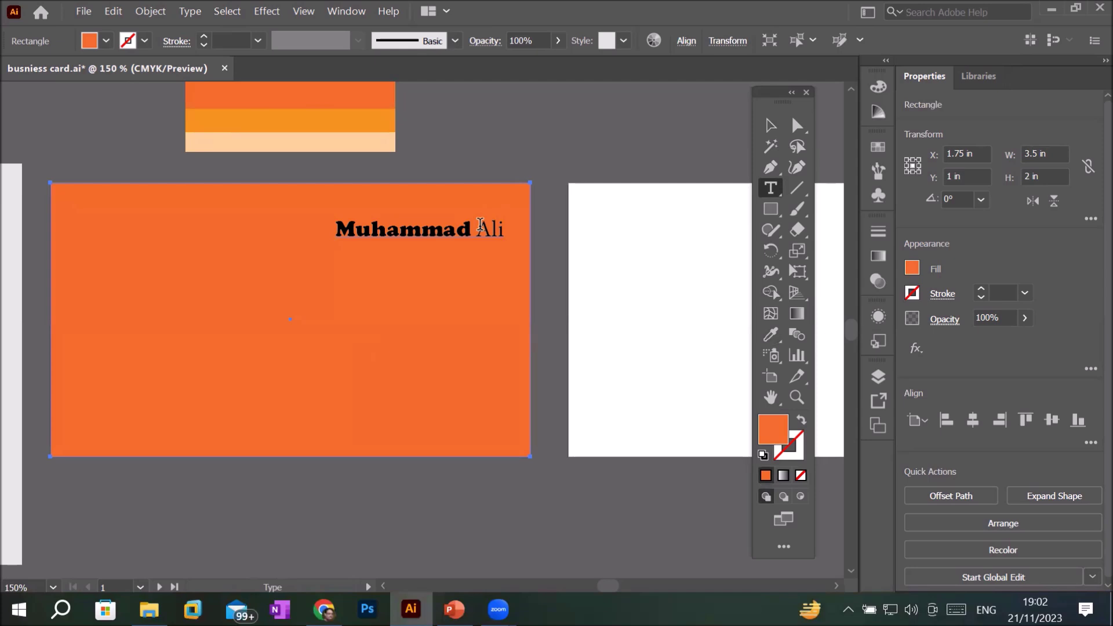
# Step: Place the text cursor at the end of the name on the front card
pyautogui.click(499, 231)
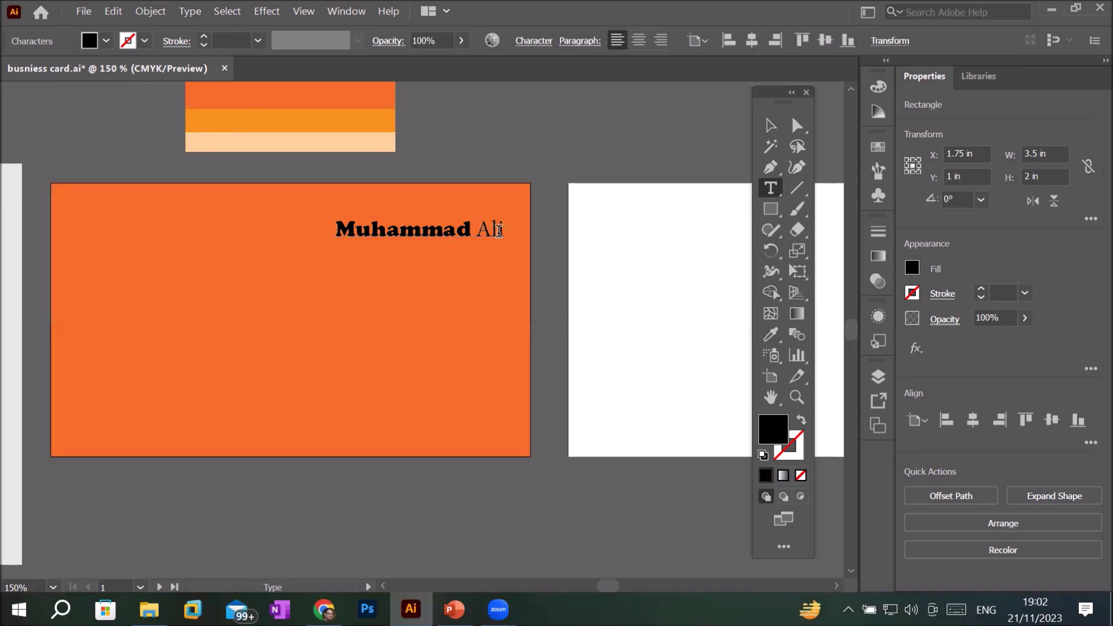
pyautogui.moveTo(485, 226); pyautogui.dragTo(377, 222)
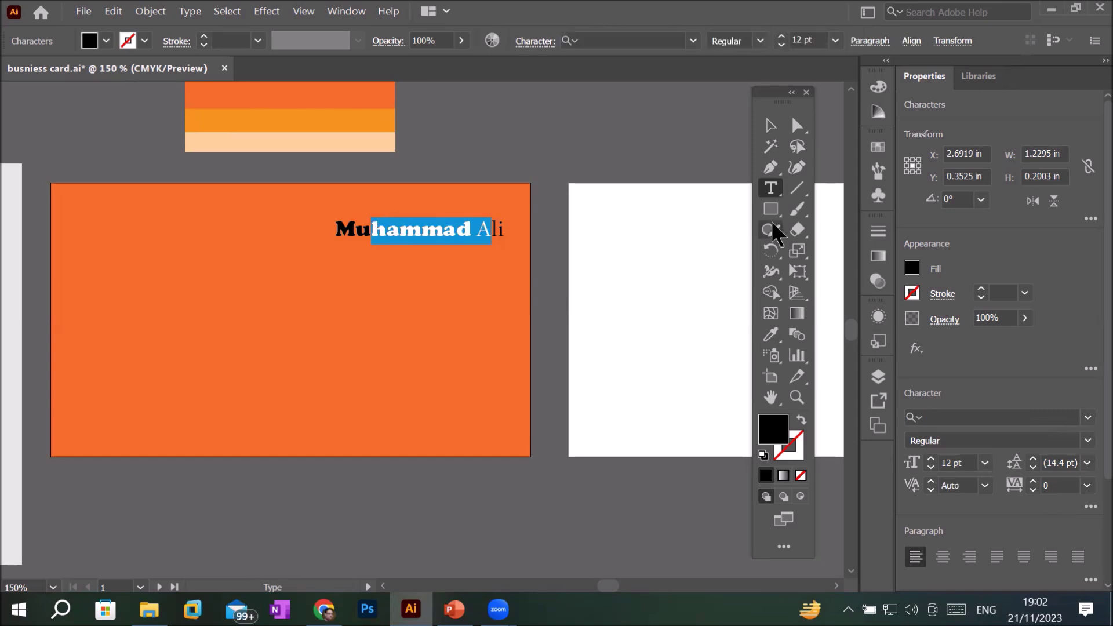
pyautogui.press('End')
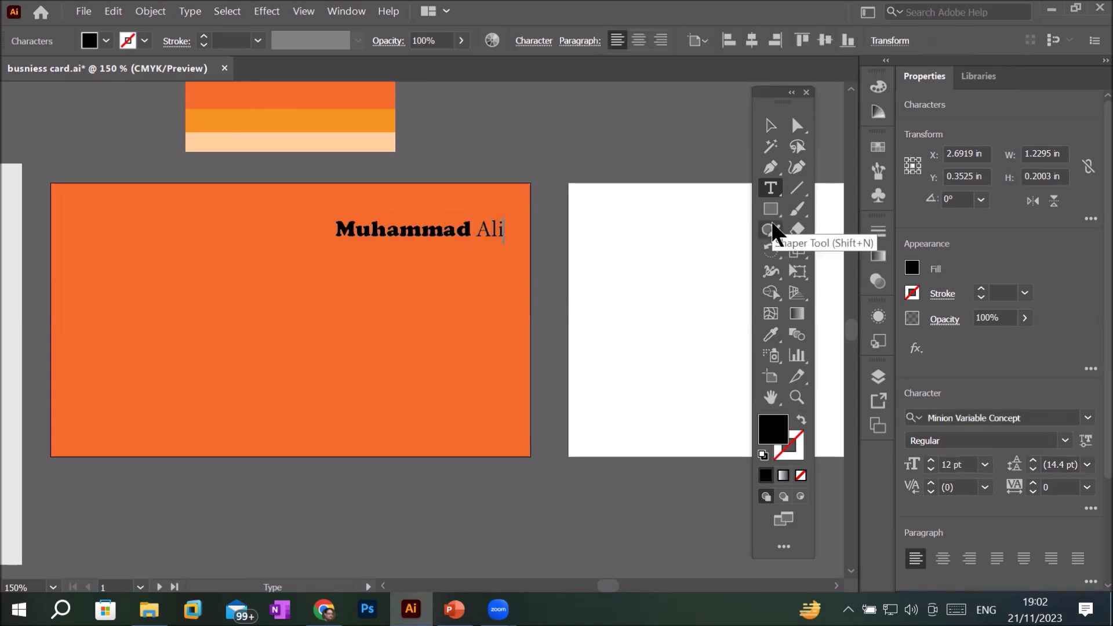
pyautogui.scroll(3, 644, 206)
pyautogui.scroll(1, 406, 201)
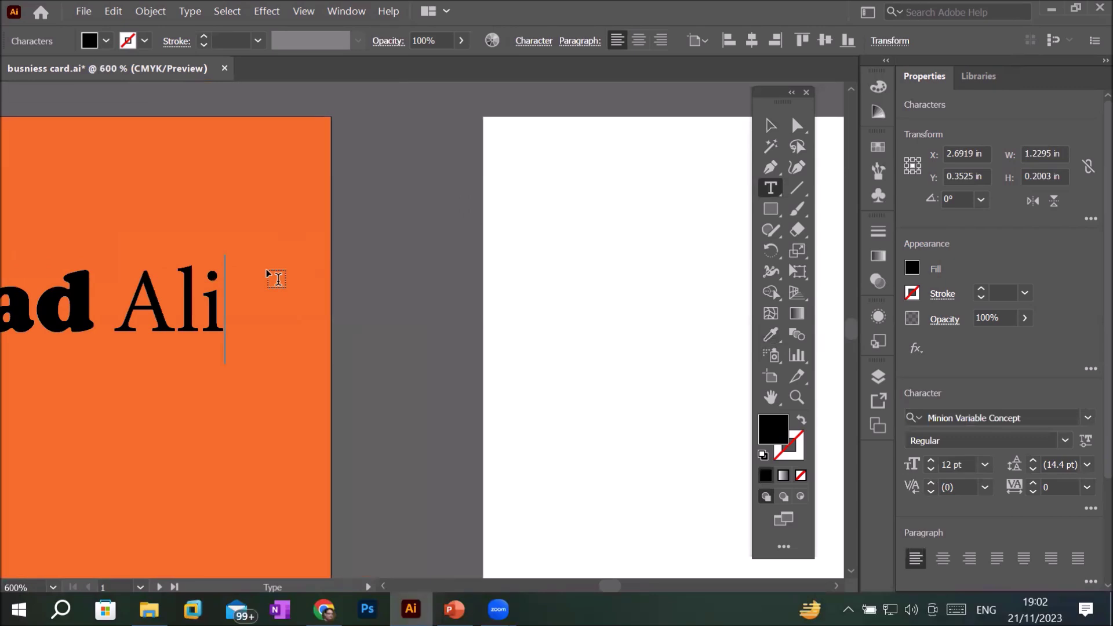
pyautogui.scroll(1, 190, 331)
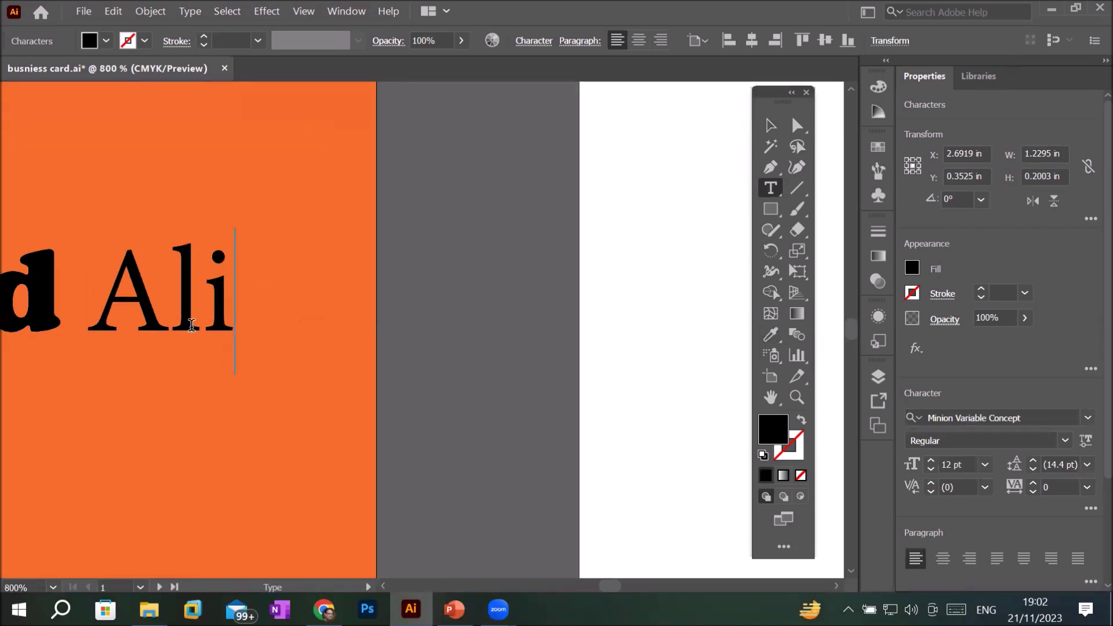
pyautogui.scroll(-1, 331, 273)
pyautogui.scroll(-1, 330, 273)
pyautogui.scroll(-1, 331, 273)
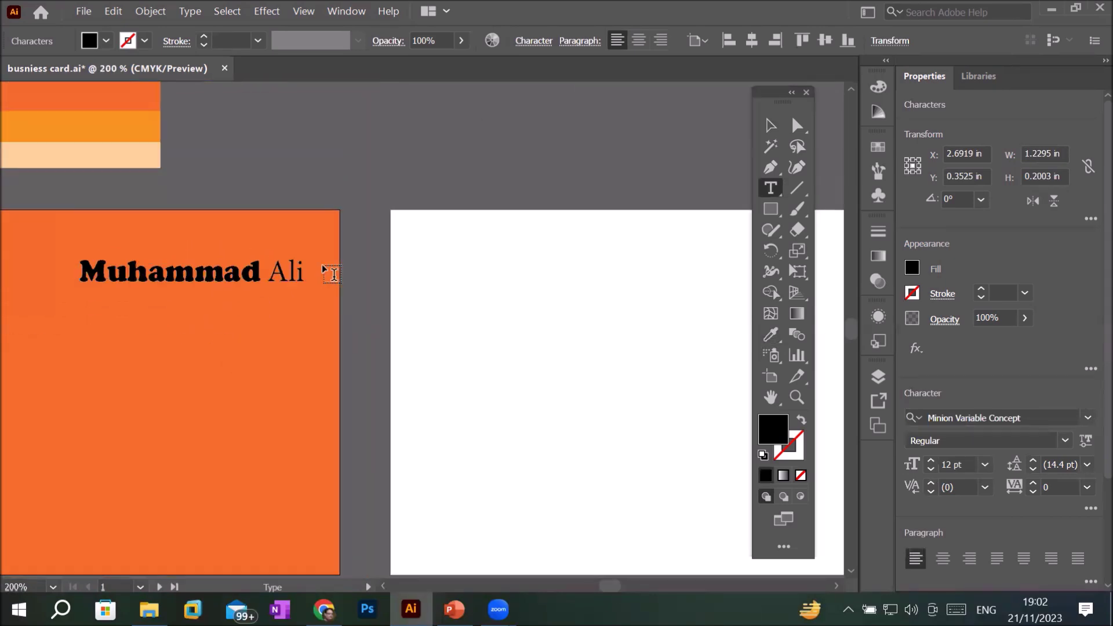
pyautogui.scroll(1, 302, 267)
pyautogui.scroll(-1, 303, 267)
# Step: Add a new line reading 'IT Director' beneath the name and select it
pyautogui.press('Return')
pyautogui.write('Direc')
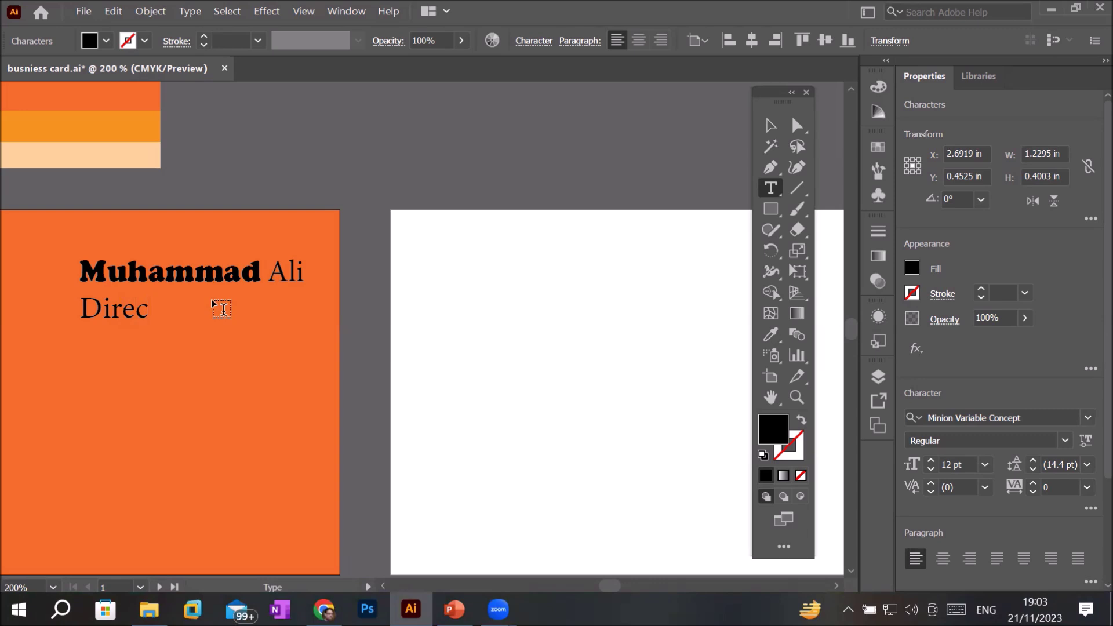
pyautogui.write('tor')
pyautogui.press('Home')
pyautogui.write('IT')
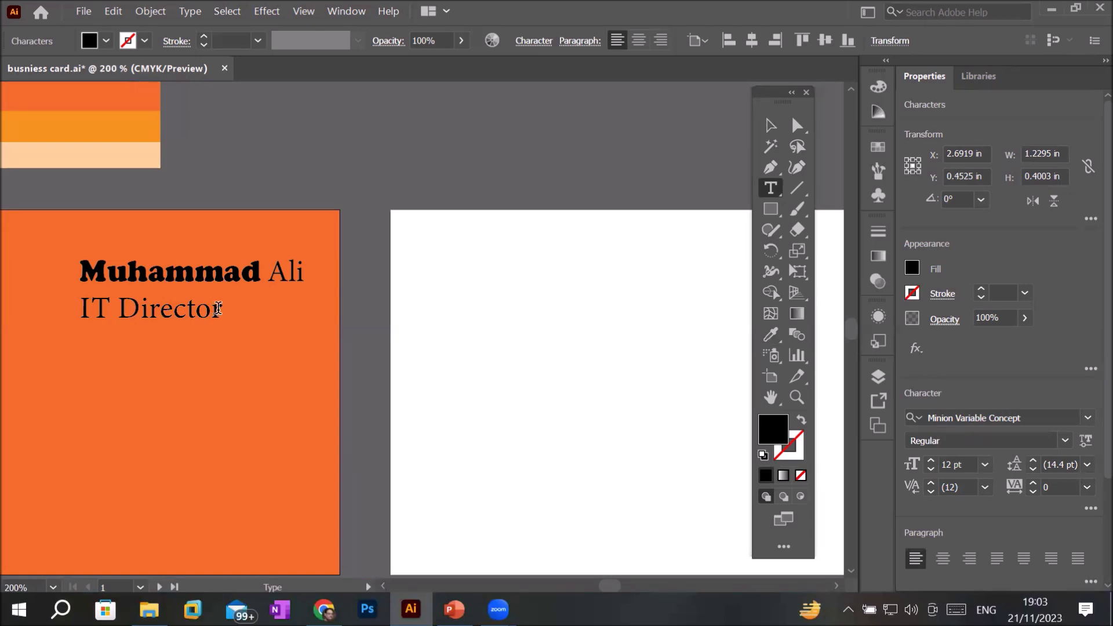
pyautogui.moveTo(218, 307); pyautogui.dragTo(72, 293)
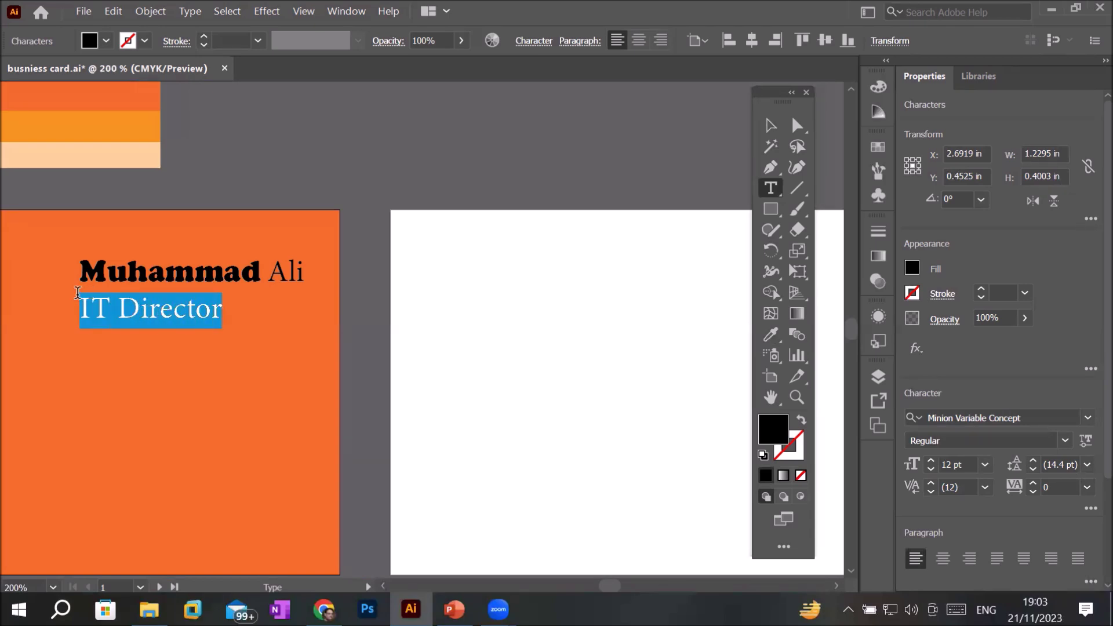
# Step: Set the IT Director line in Source Serif Variable and deselect the text
pyautogui.click(533, 39)
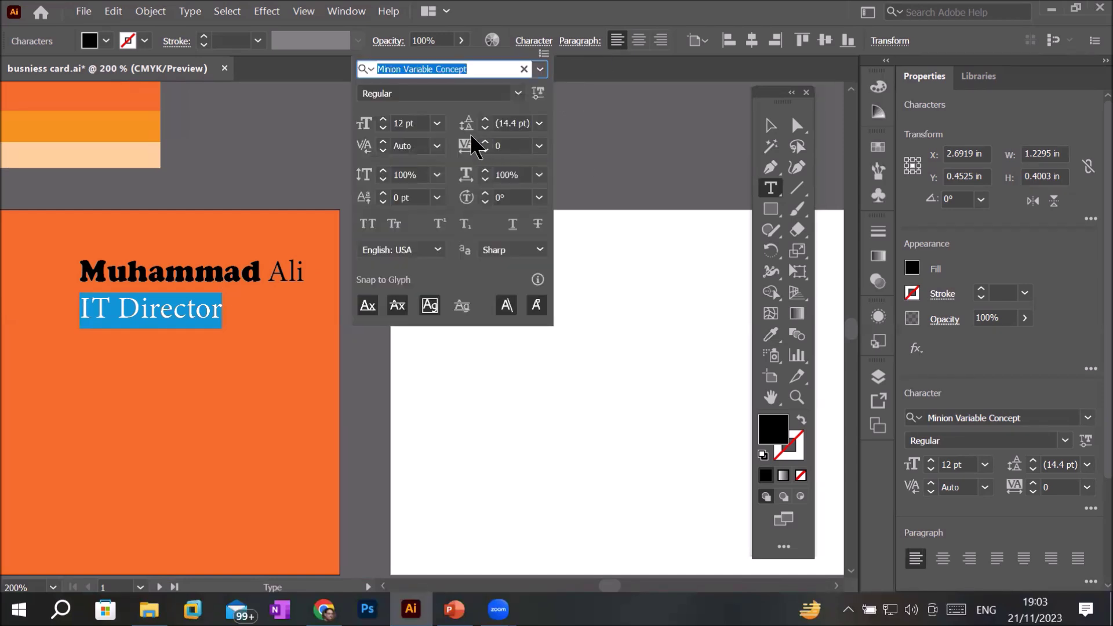
pyautogui.click(540, 69)
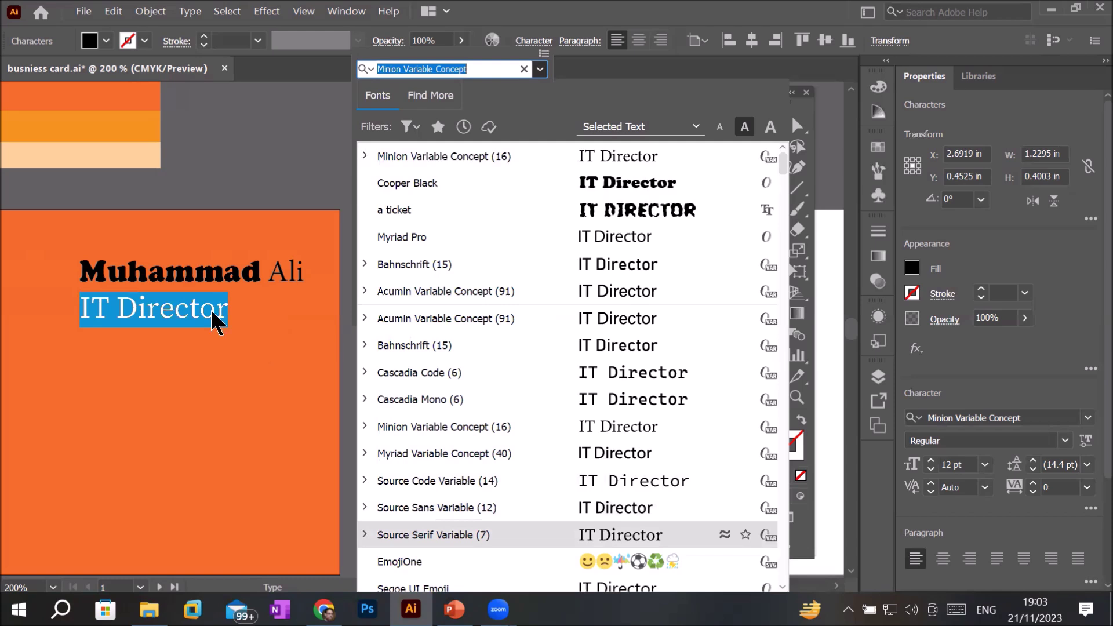
pyautogui.press('Return')
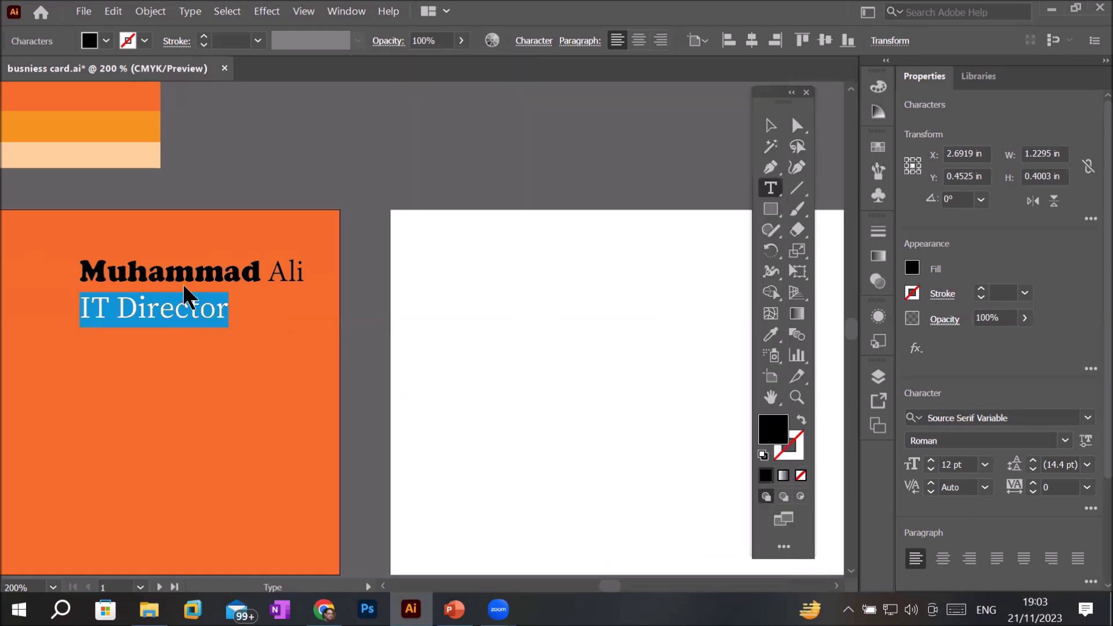
pyautogui.hotkey('ctrl', 'shift', 'a')
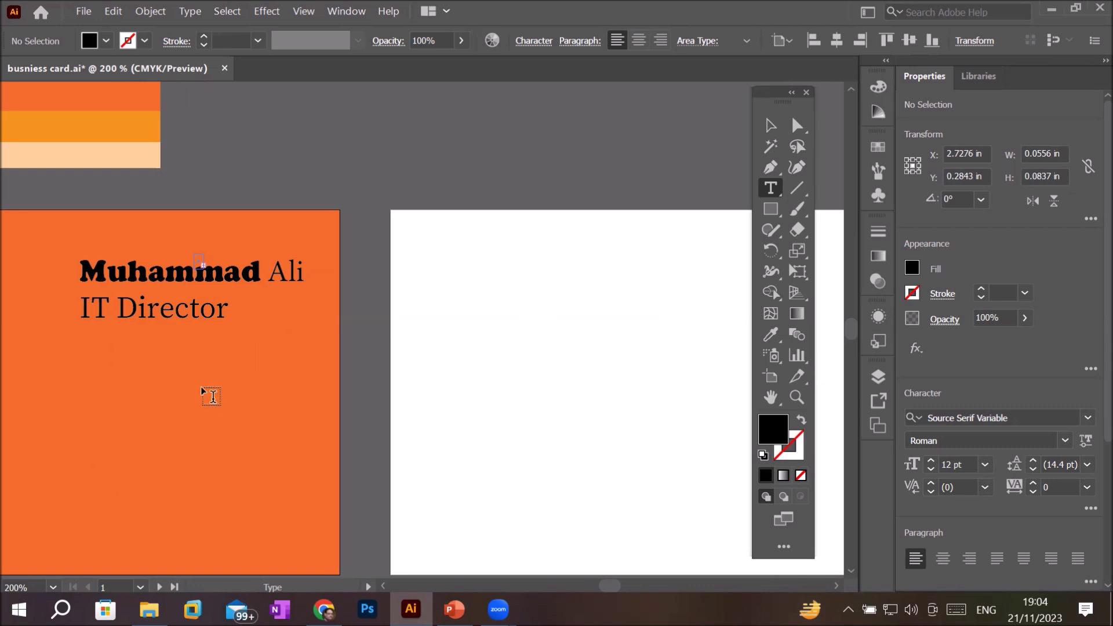
# Step: Draw a black rectangle about 1.86 × 2 in covering the orange card's left half
pyautogui.click(771, 209)
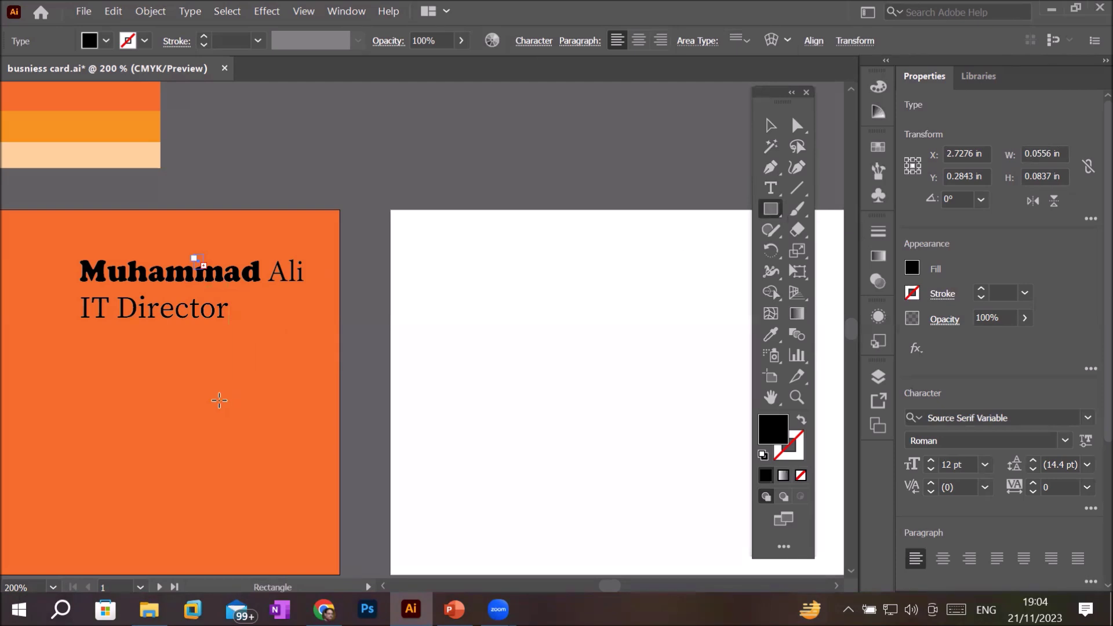
pyautogui.moveTo(203, 406); pyautogui.dragTo(925, 441)
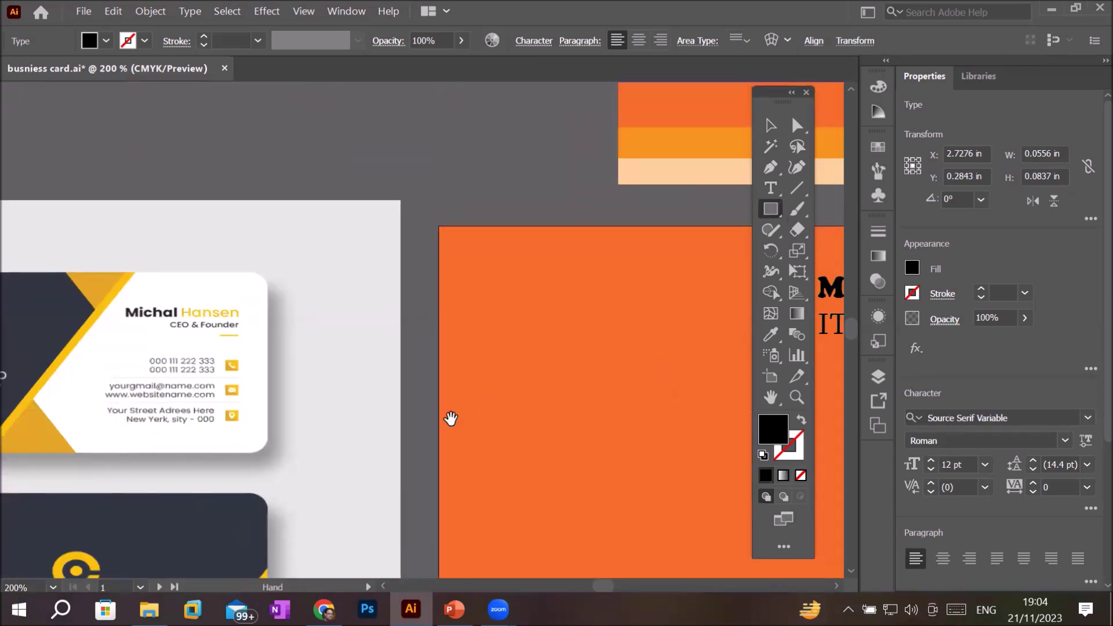
pyautogui.moveTo(450, 417); pyautogui.dragTo(524, 378)
pyautogui.moveTo(249, 390); pyautogui.dragTo(410, 391)
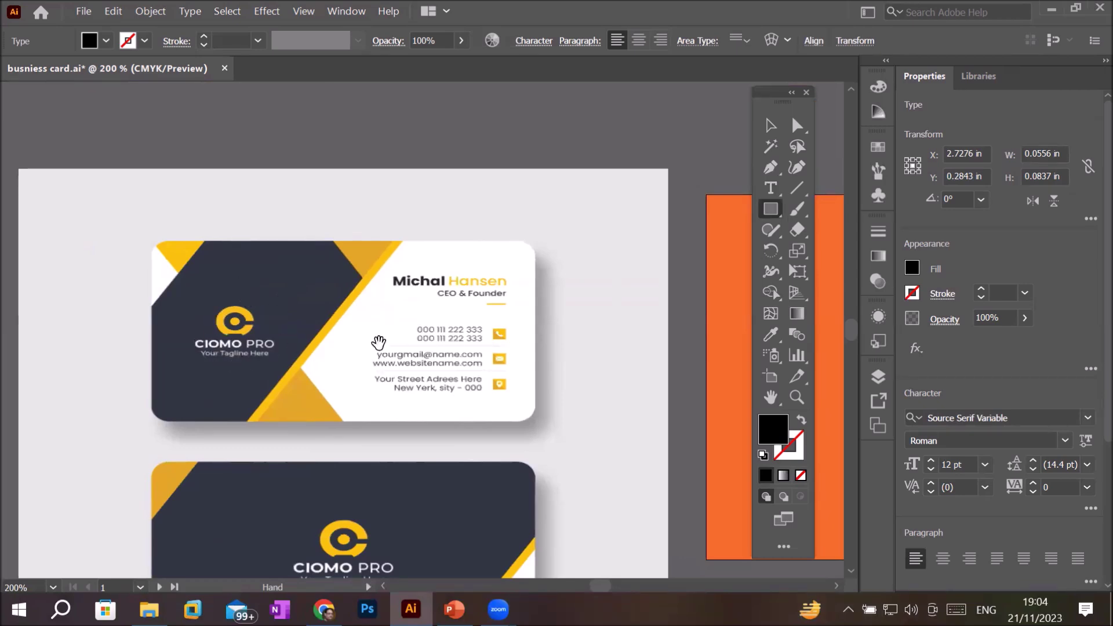
pyautogui.moveTo(471, 346)
pyautogui.mouseDown()
pyautogui.moveTo(6, 260)
pyautogui.moveTo(7, 307)
pyautogui.mouseUp()
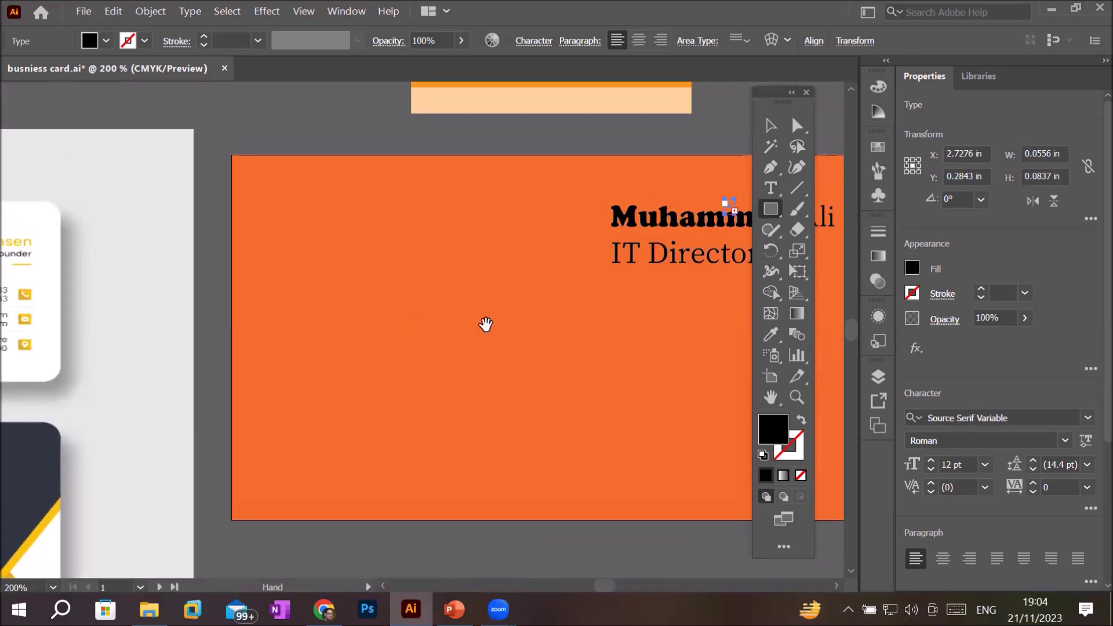
pyautogui.moveTo(527, 332); pyautogui.dragTo(440, 344)
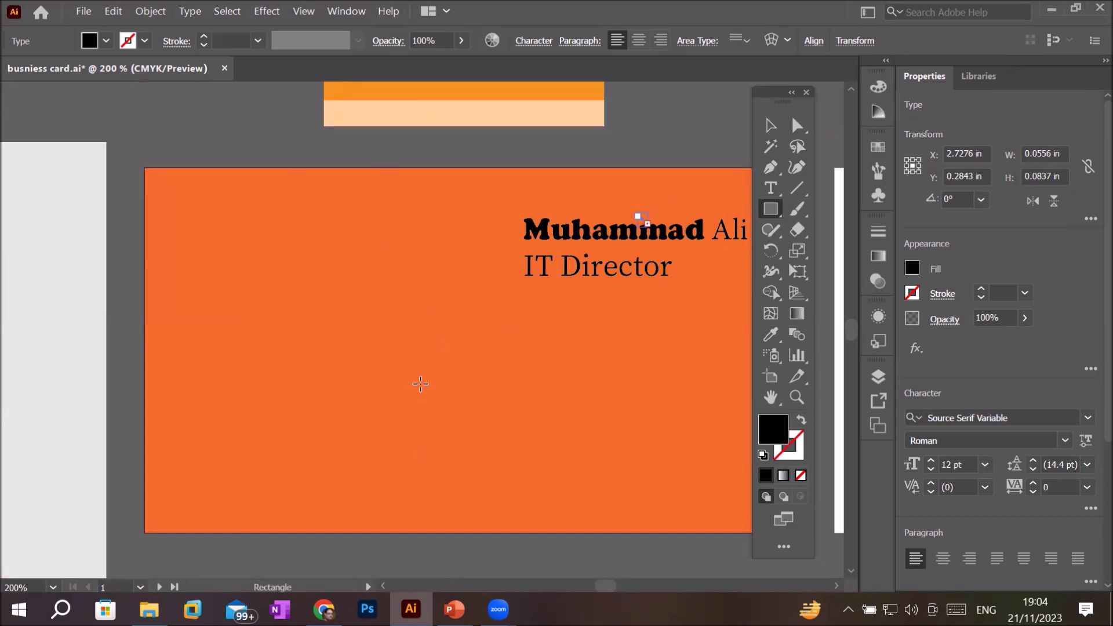
pyautogui.moveTo(505, 375); pyautogui.dragTo(418, 378)
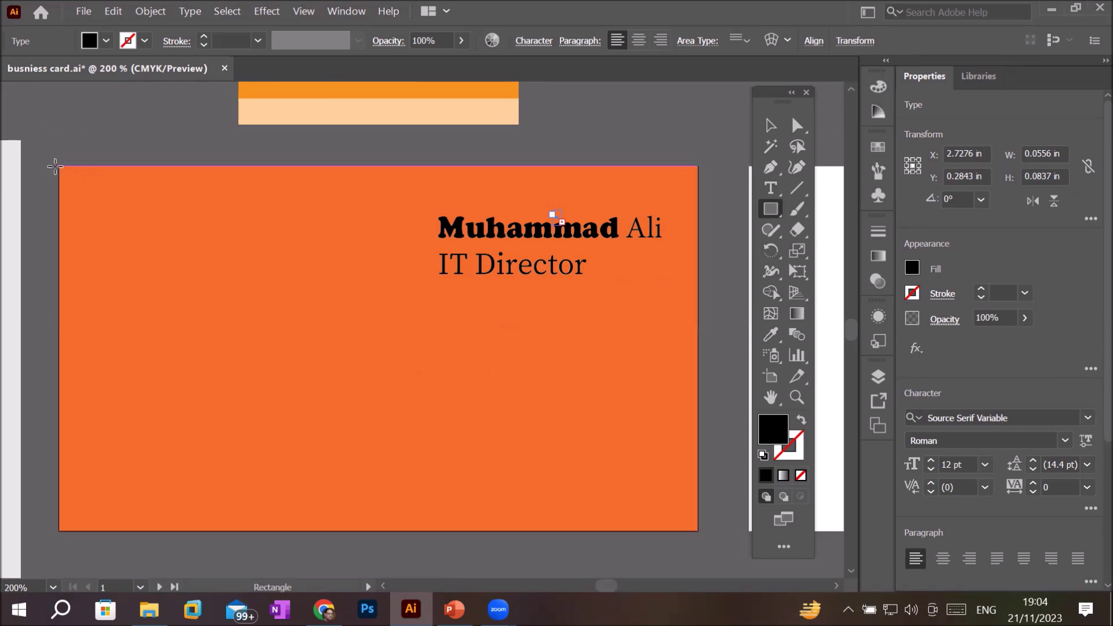
pyautogui.moveTo(59, 166); pyautogui.dragTo(367, 527)
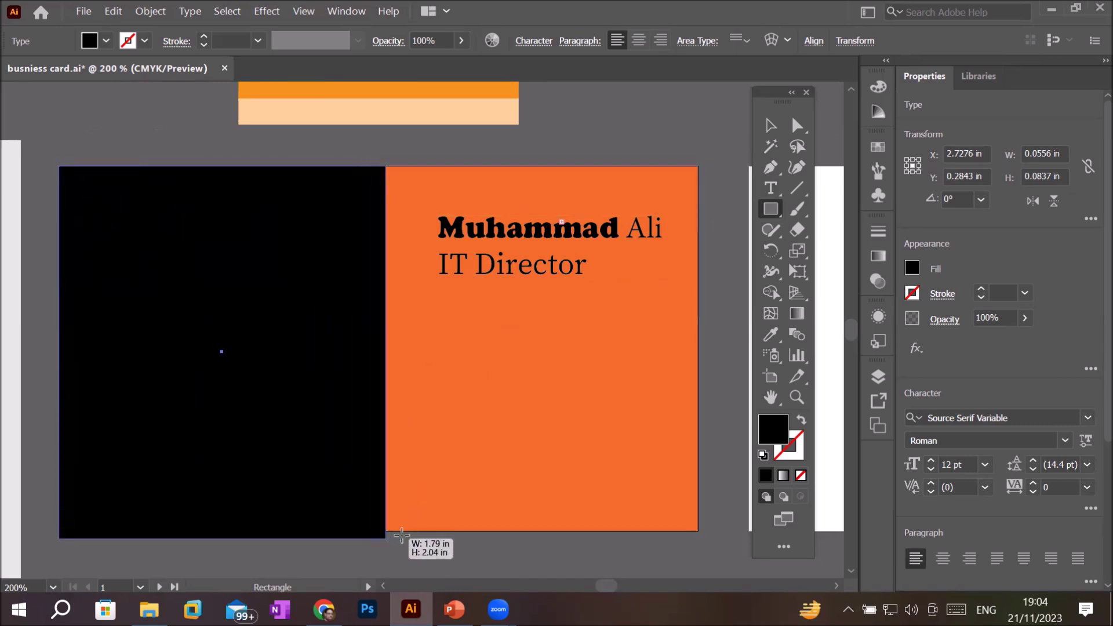
pyautogui.moveTo(367, 527); pyautogui.dragTo(399, 531)
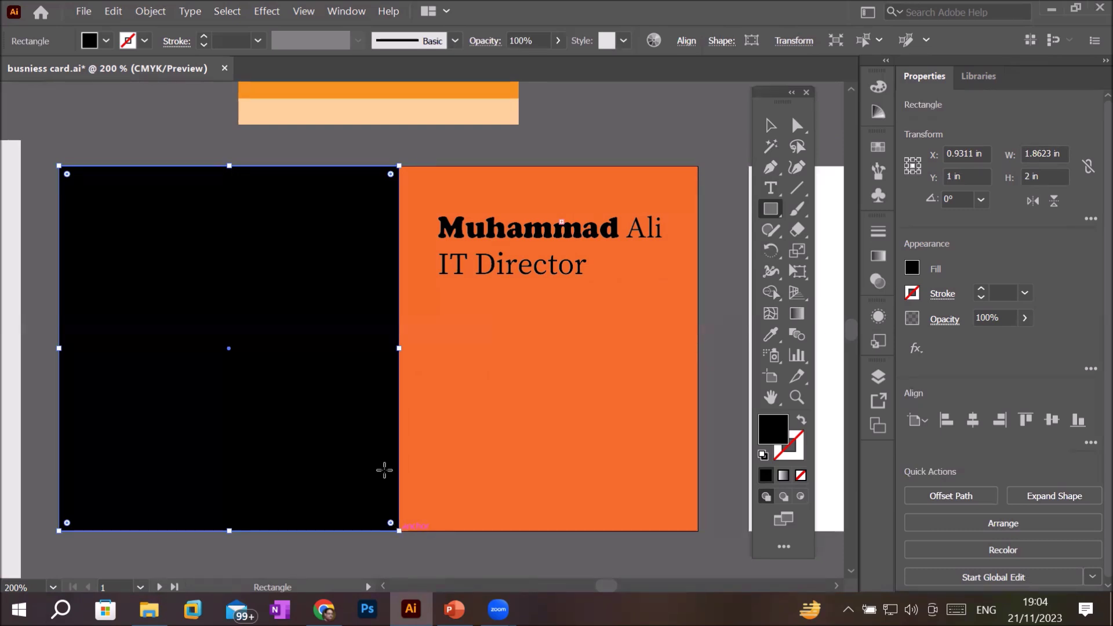
pyautogui.click(106, 44)
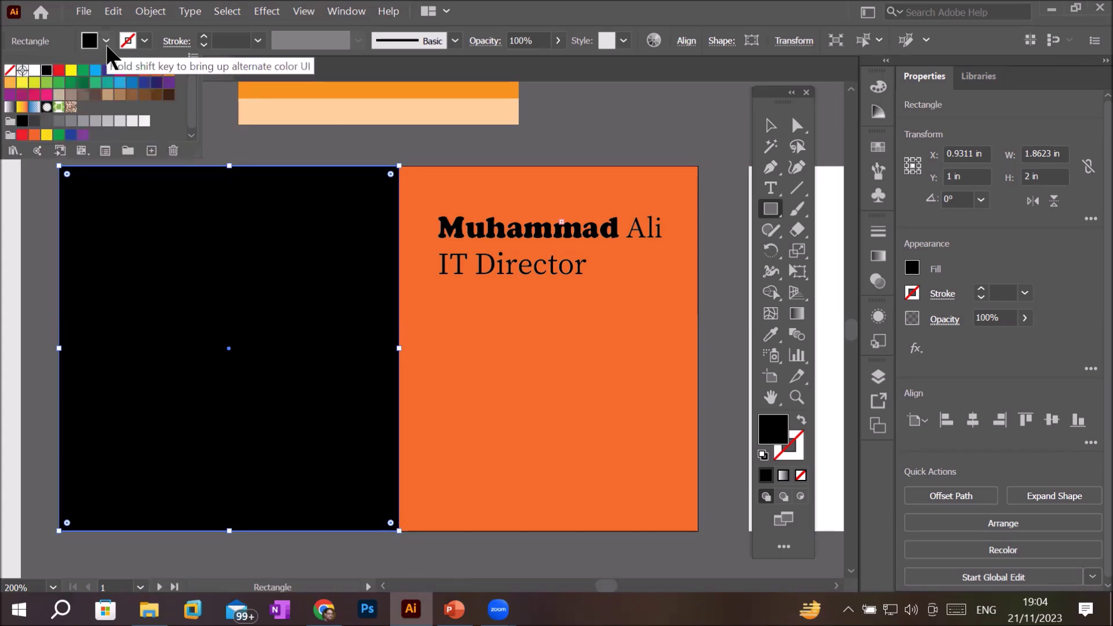
pyautogui.click(107, 71)
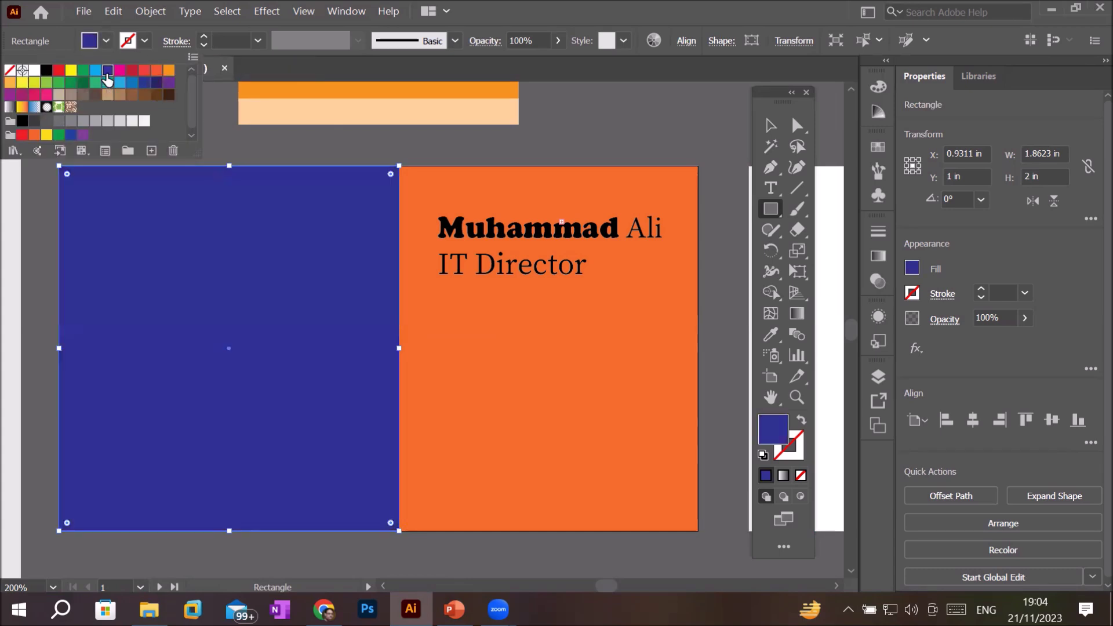
pyautogui.click(96, 71)
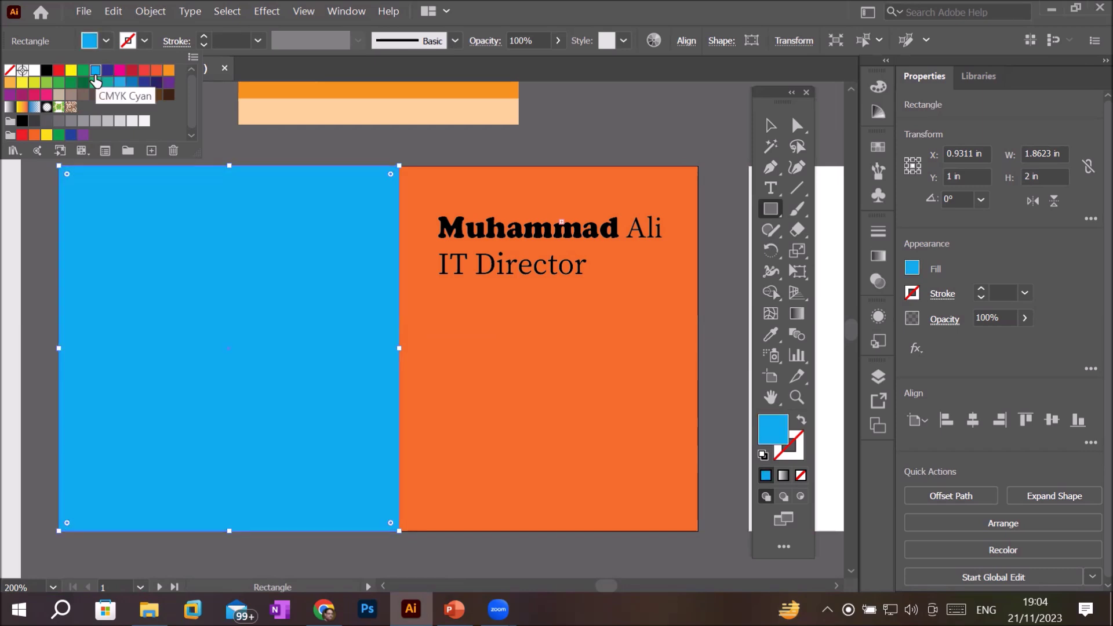
pyautogui.click(47, 71)
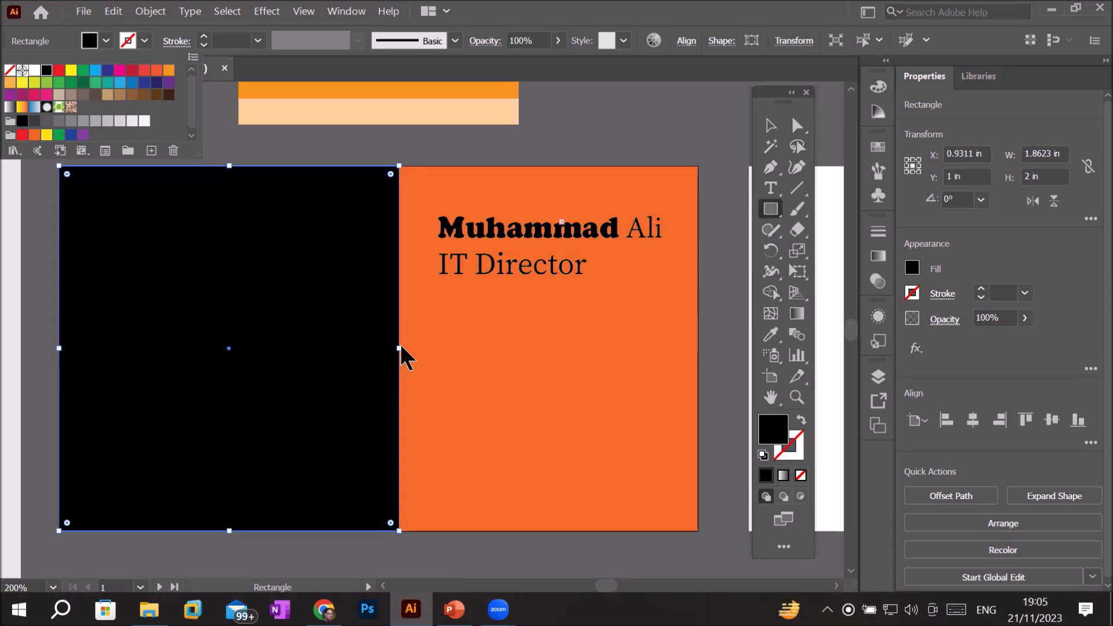
pyautogui.press('Escape')
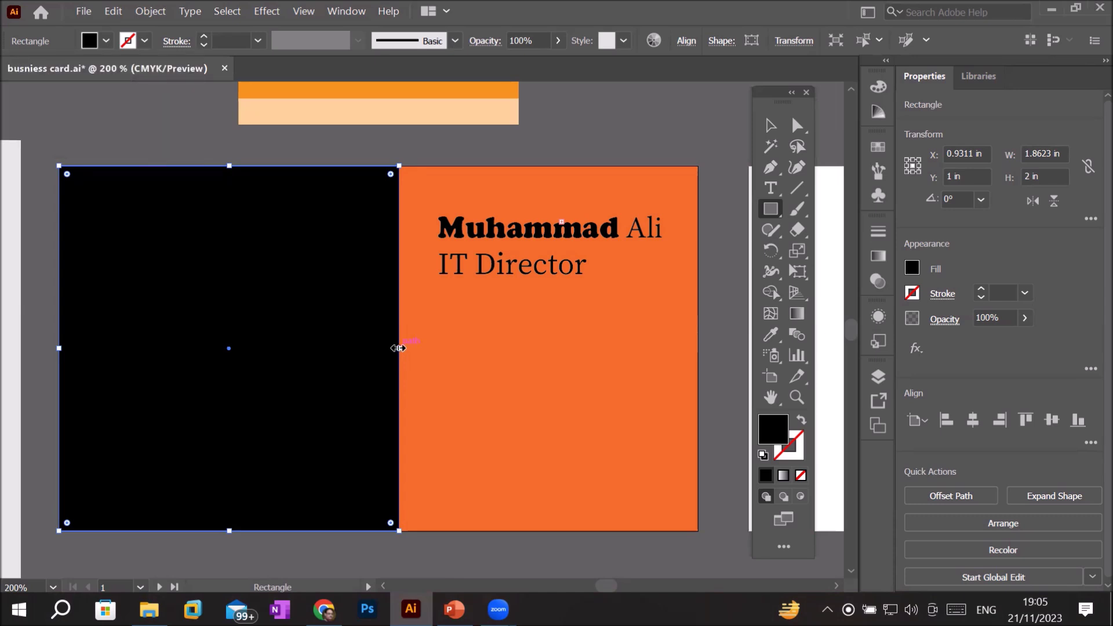
# Step: Shorten the black rectangle to a 1.88 × 0.88 in strip, raise it, and round it into a pill
pyautogui.click(770, 126)
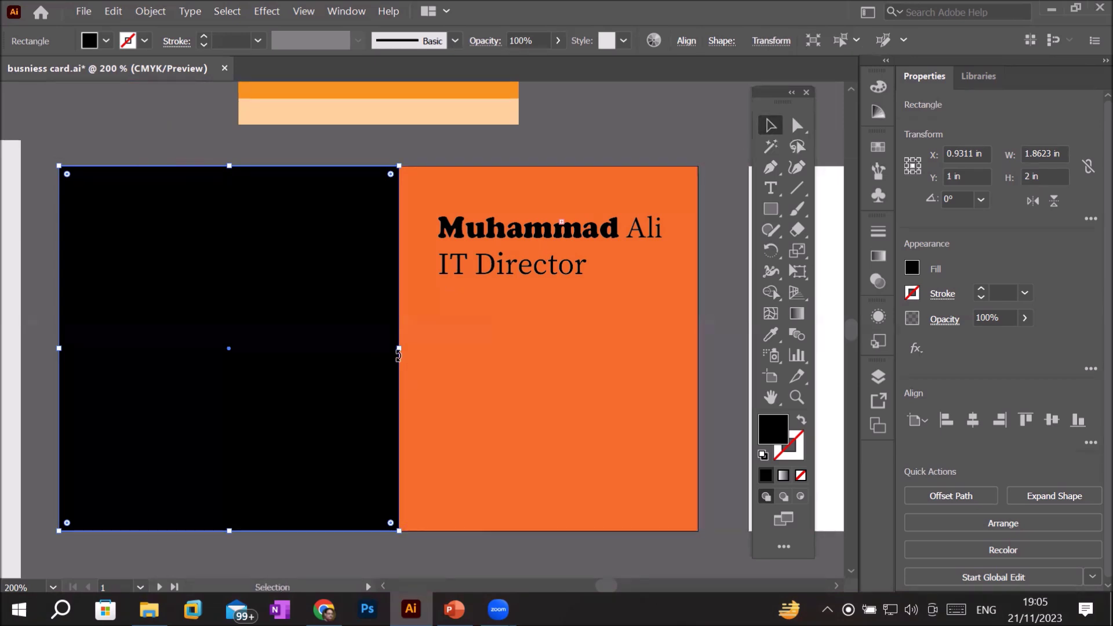
pyautogui.moveTo(399, 354)
pyautogui.mouseDown()
pyautogui.moveTo(179, 349)
pyautogui.moveTo(402, 349)
pyautogui.mouseUp()
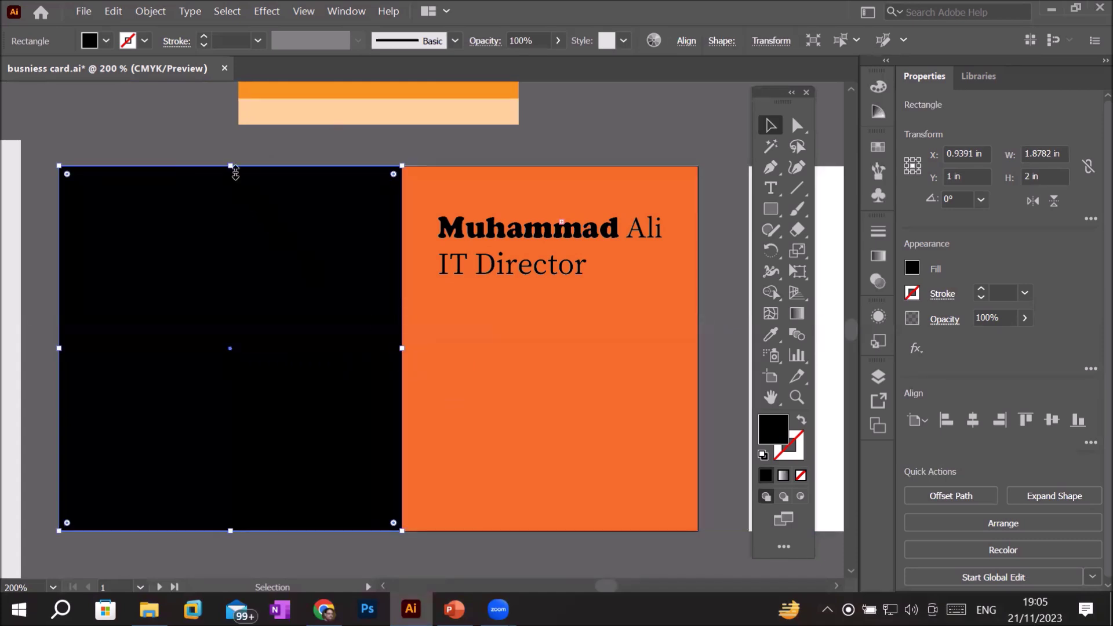
pyautogui.moveTo(230, 167)
pyautogui.mouseDown()
pyautogui.moveTo(229, 376)
pyautogui.moveTo(248, 373)
pyautogui.mouseUp()
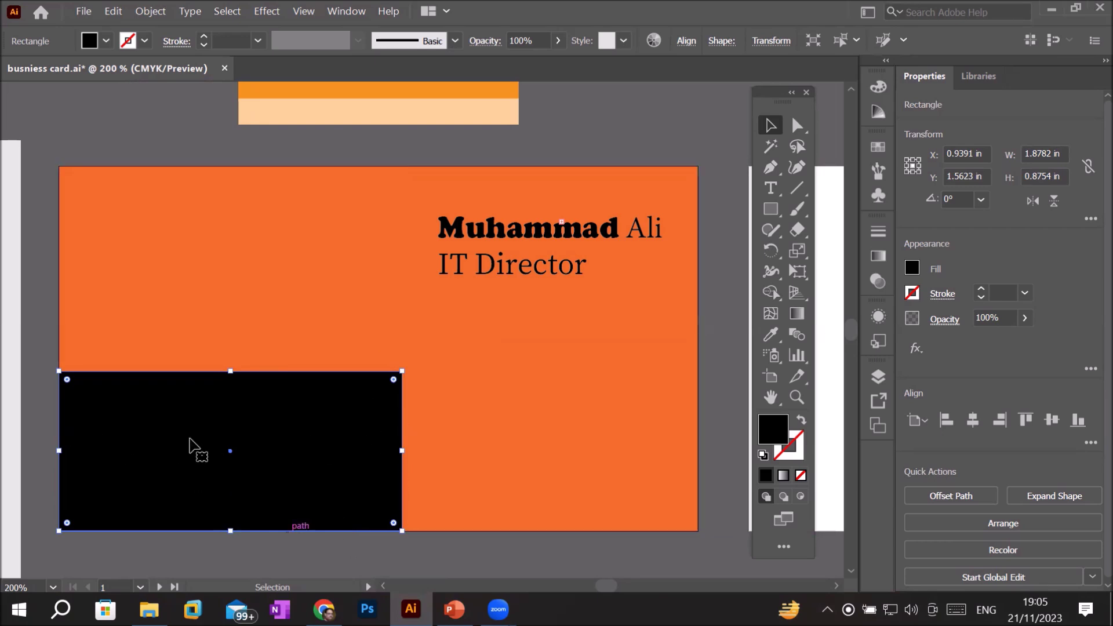
pyautogui.moveTo(308, 470); pyautogui.dragTo(308, 371)
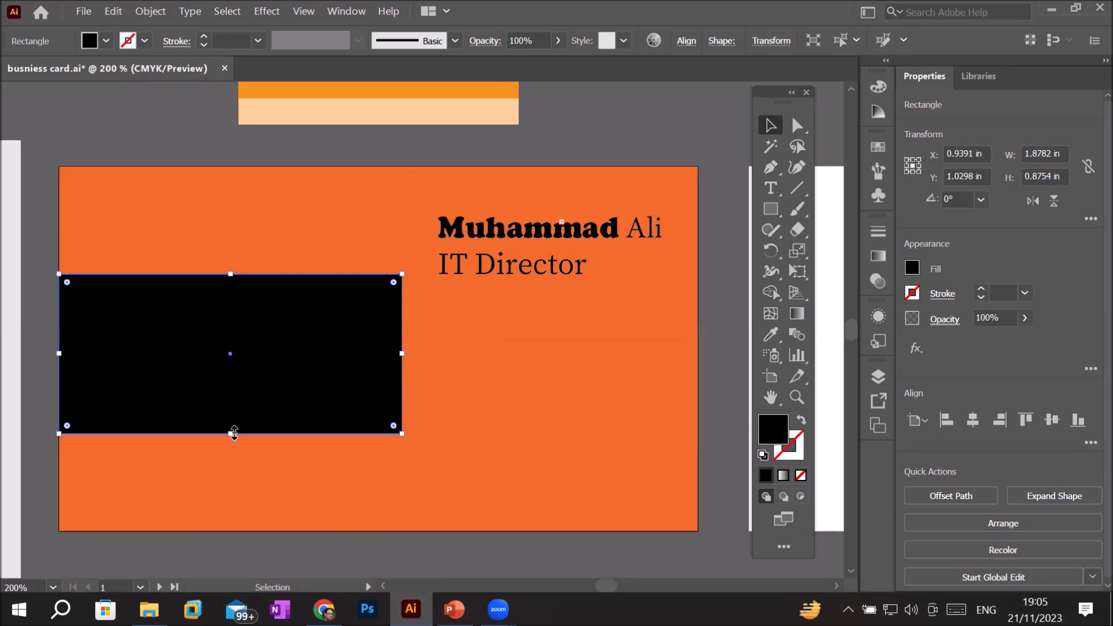
pyautogui.moveTo(394, 283); pyautogui.dragTo(322, 355)
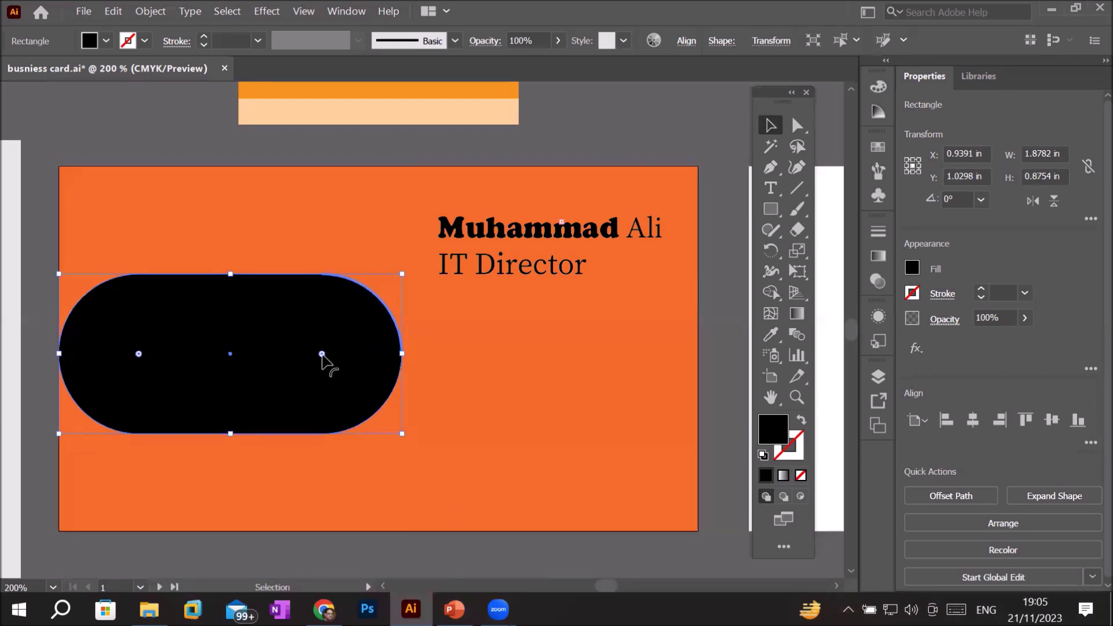
# Step: Return the strip to 0 in square corners and shift it slightly right and down
pyautogui.moveTo(322, 354); pyautogui.dragTo(454, 298)
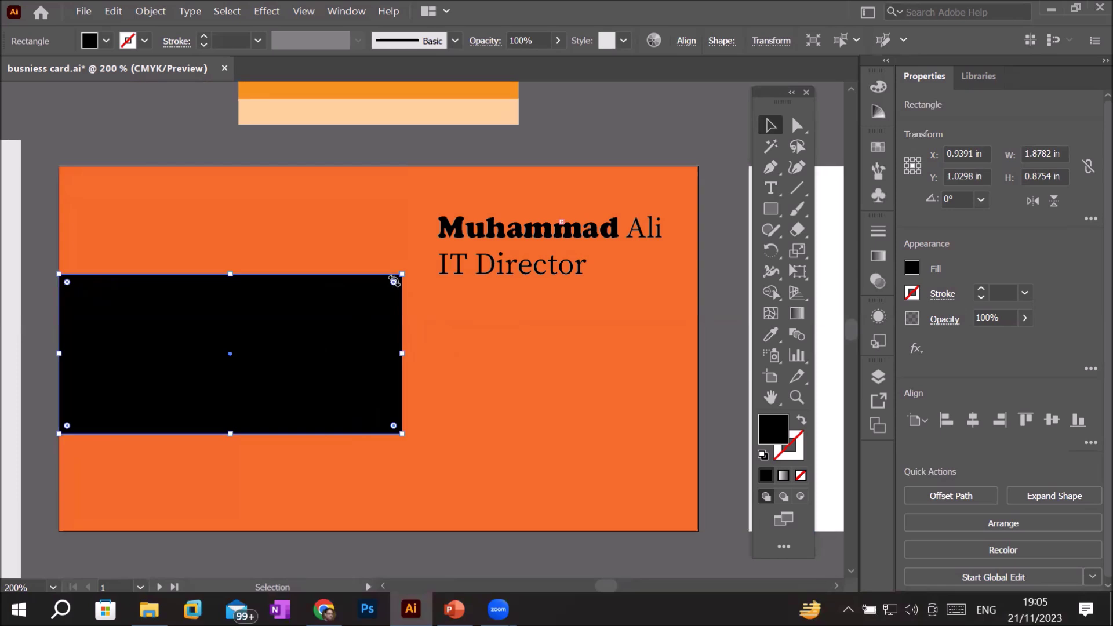
pyautogui.moveTo(394, 282); pyautogui.dragTo(271, 396)
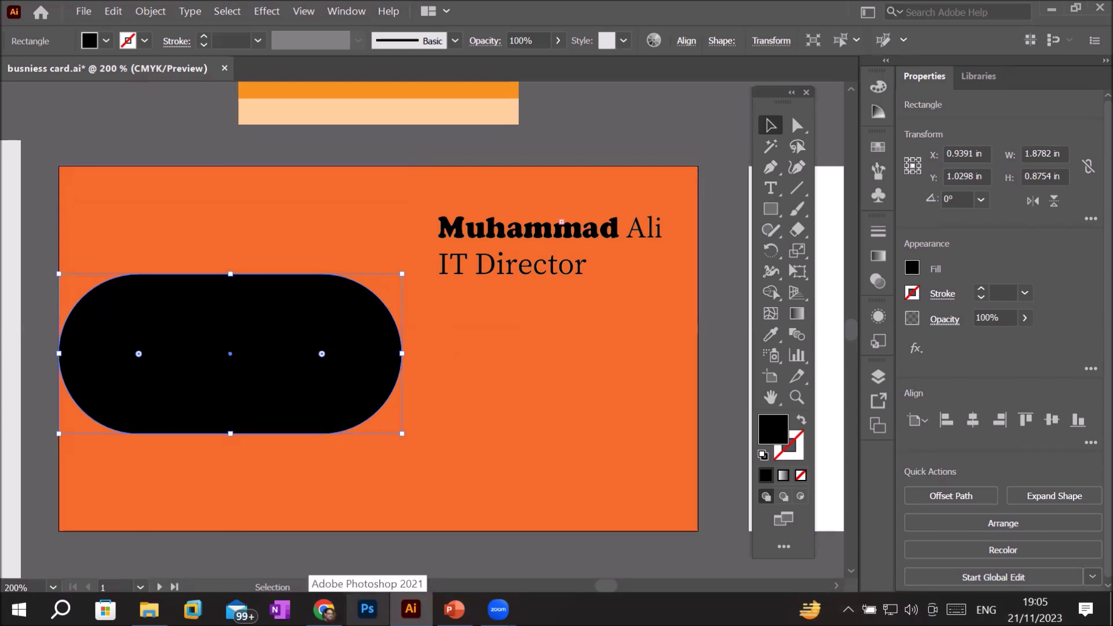
pyautogui.moveTo(336, 339)
pyautogui.mouseDown()
pyautogui.moveTo(629, 400)
pyautogui.moveTo(335, 347)
pyautogui.moveTo(341, 356)
pyautogui.moveTo(465, 297)
pyautogui.mouseUp()
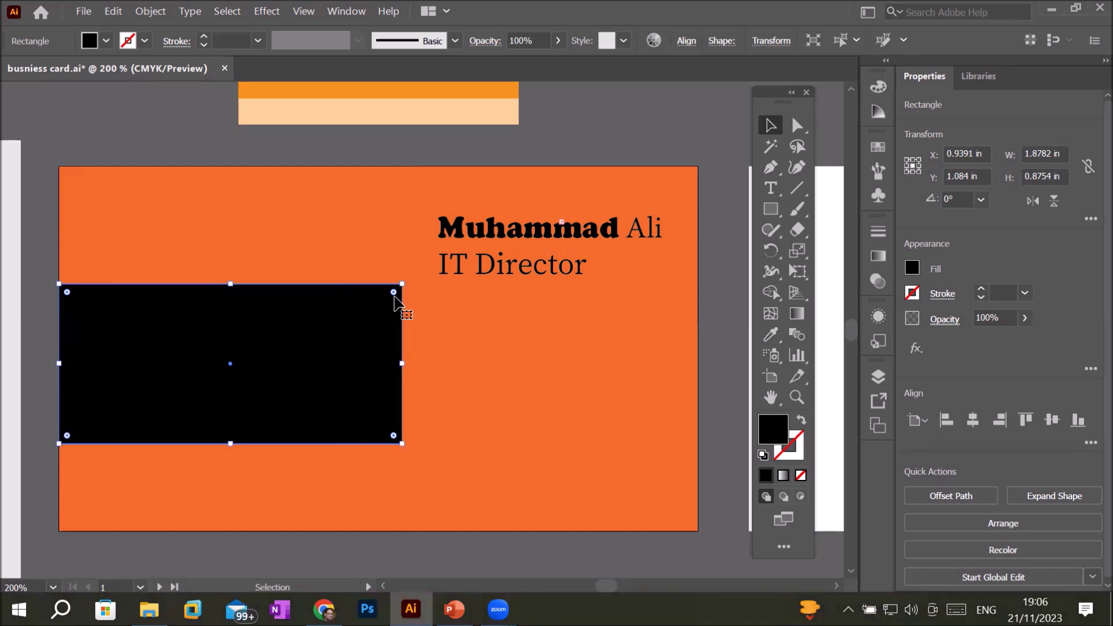
pyautogui.scroll(2, 396, 304)
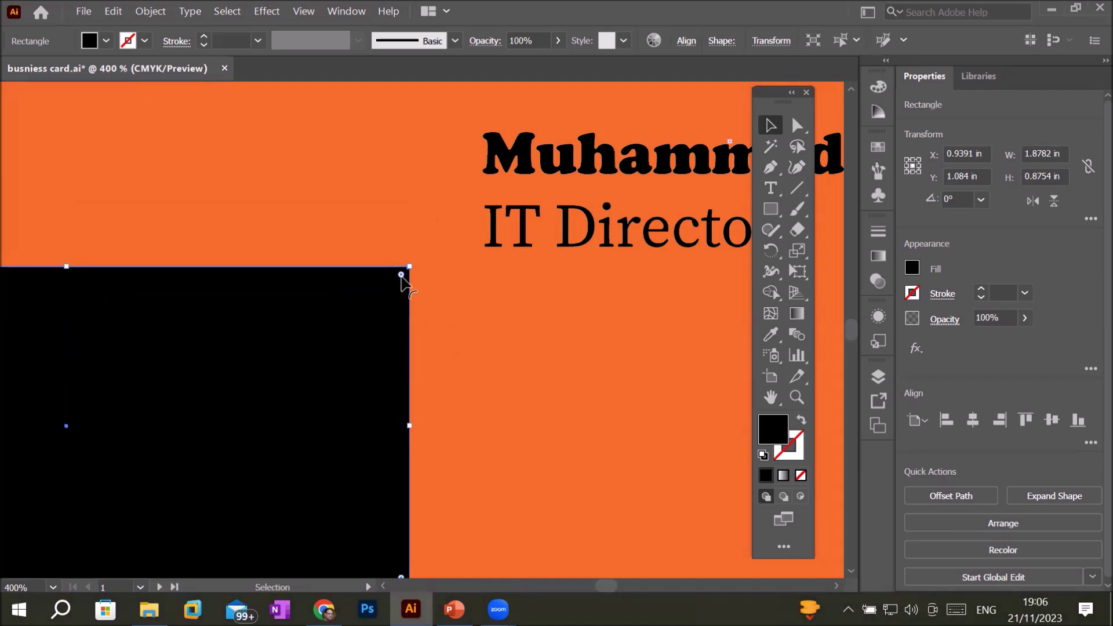
pyautogui.keyDown('alt'); pyautogui.scroll(-2, 400, 275); pyautogui.keyUp('alt')
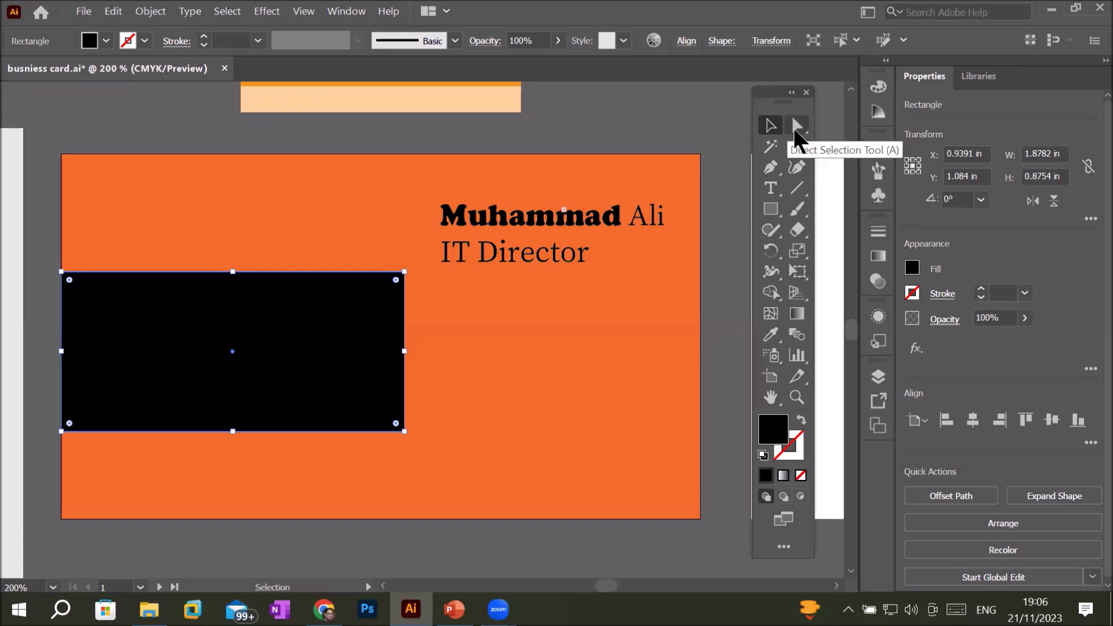
# Step: Round only the strip's top-right corner into a large curve and move it below the title
pyautogui.click(797, 128)
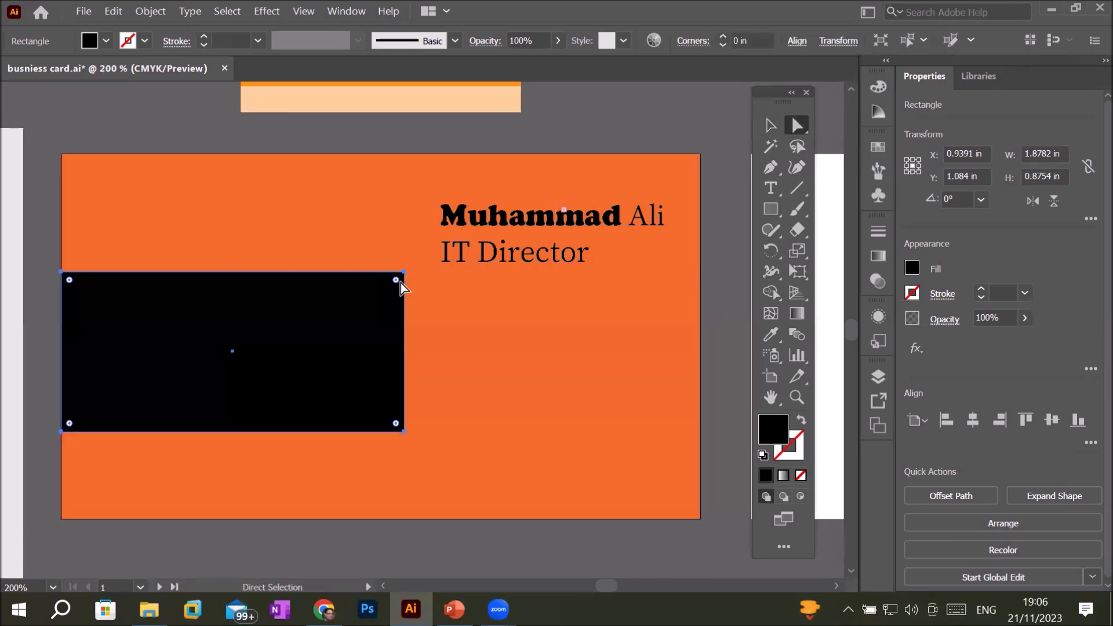
pyautogui.moveTo(397, 281); pyautogui.dragTo(205, 397)
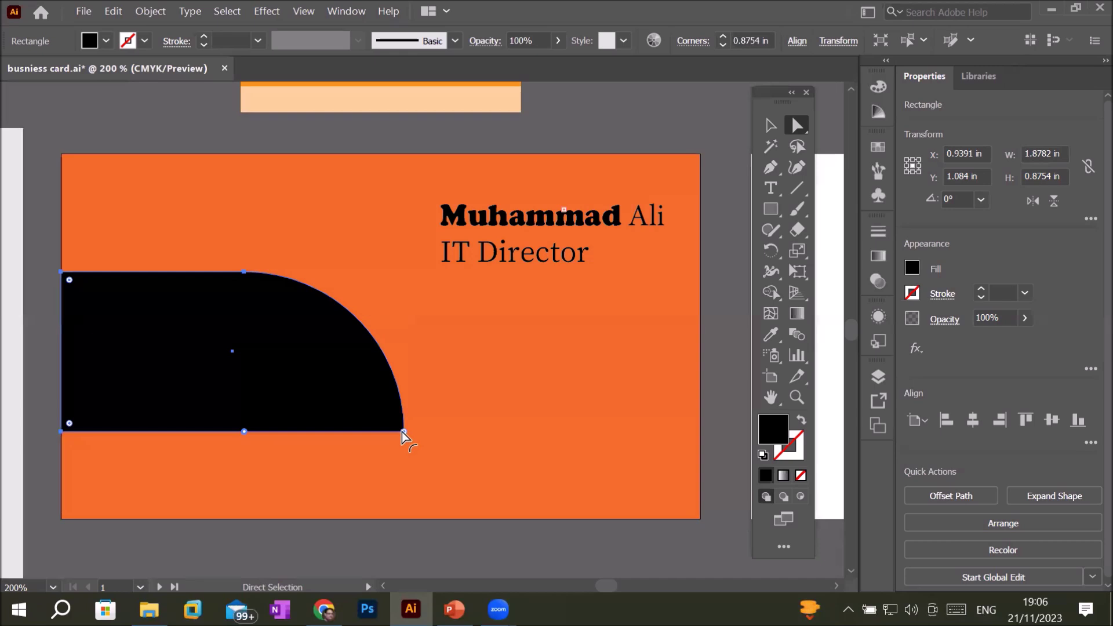
pyautogui.moveTo(402, 433); pyautogui.dragTo(374, 420)
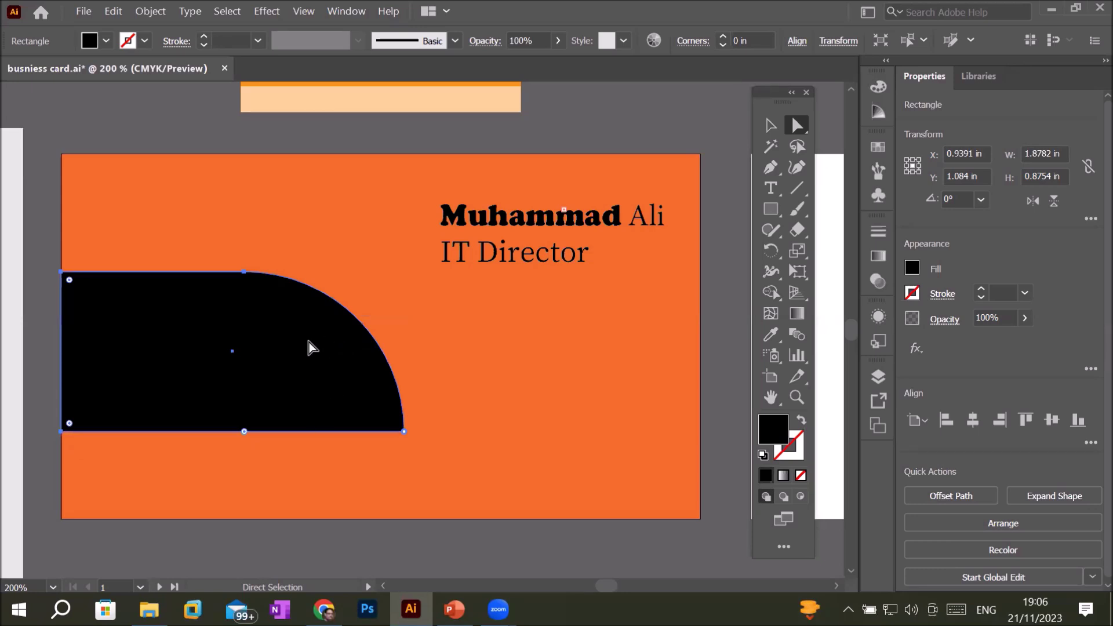
pyautogui.moveTo(271, 343); pyautogui.dragTo(543, 390)
pyautogui.moveTo(543, 390); pyautogui.dragTo(510, 374)
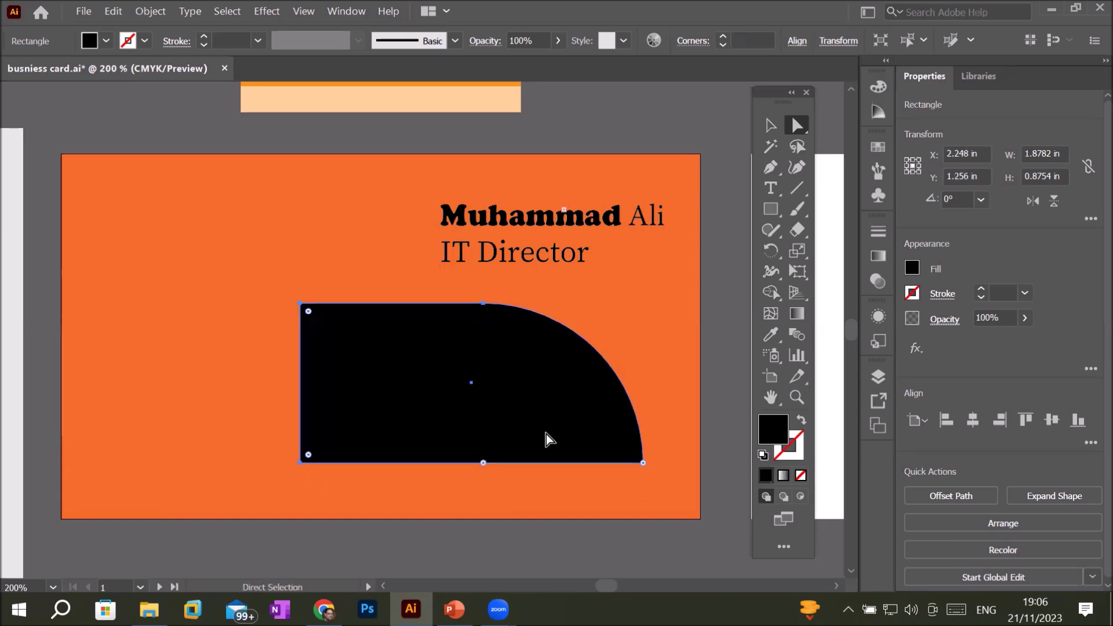
pyautogui.click(771, 126)
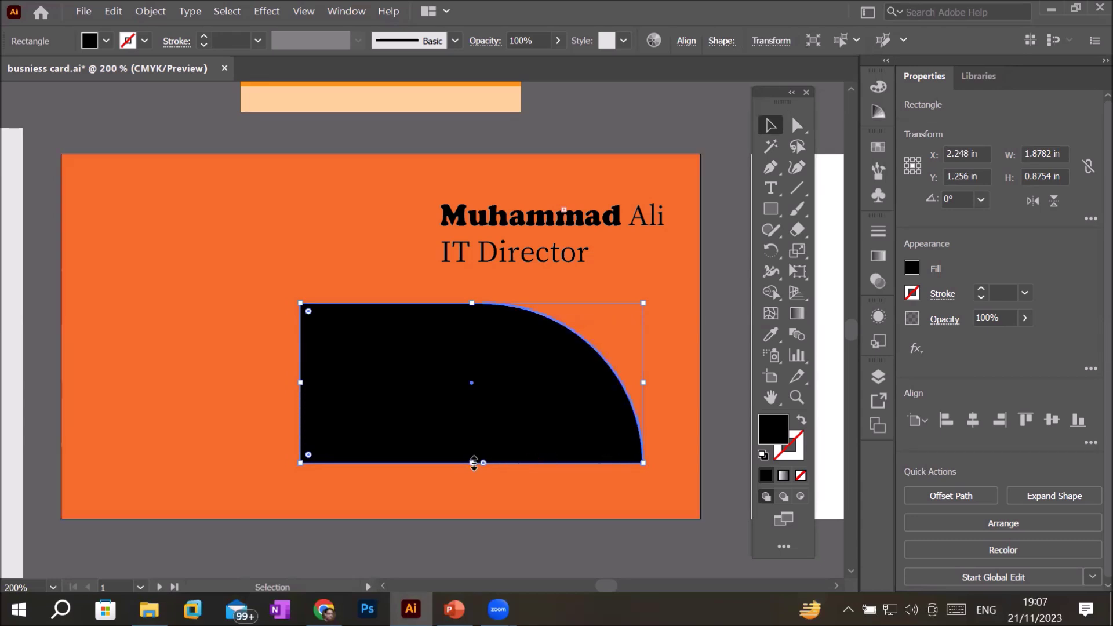
# Step: Round both right corners to 0.4377 in, giving the strip a semicircular right end
pyautogui.moveTo(484, 464); pyautogui.dragTo(667, 336)
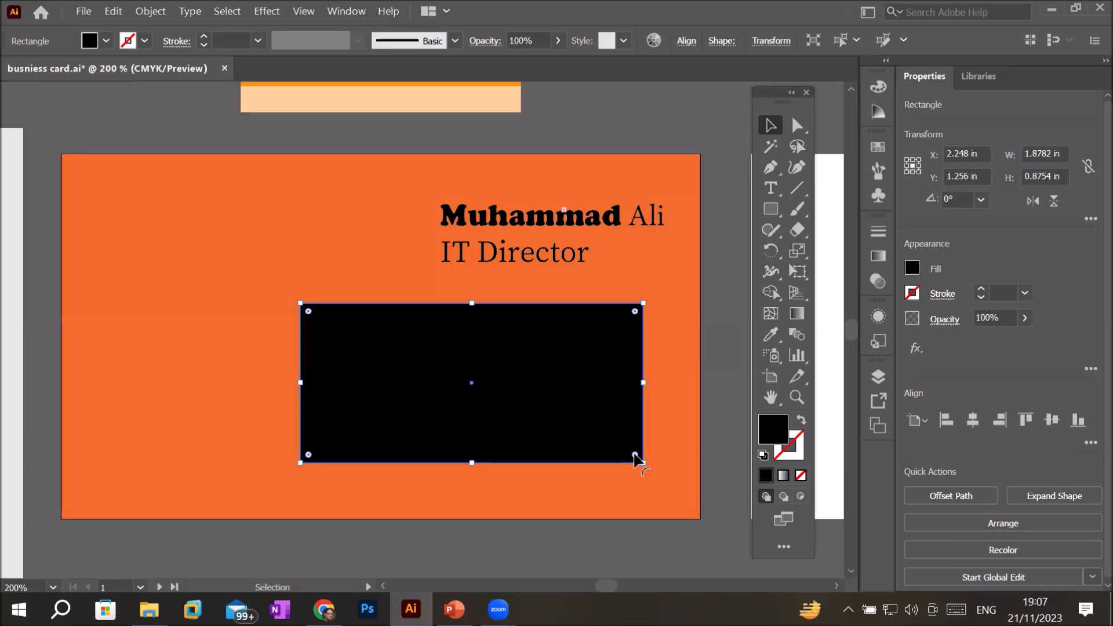
pyautogui.moveTo(637, 460); pyautogui.dragTo(636, 459)
pyautogui.moveTo(635, 458)
pyautogui.mouseDown()
pyautogui.moveTo(646, 435)
pyautogui.moveTo(671, 468)
pyautogui.mouseUp()
pyautogui.click(797, 125)
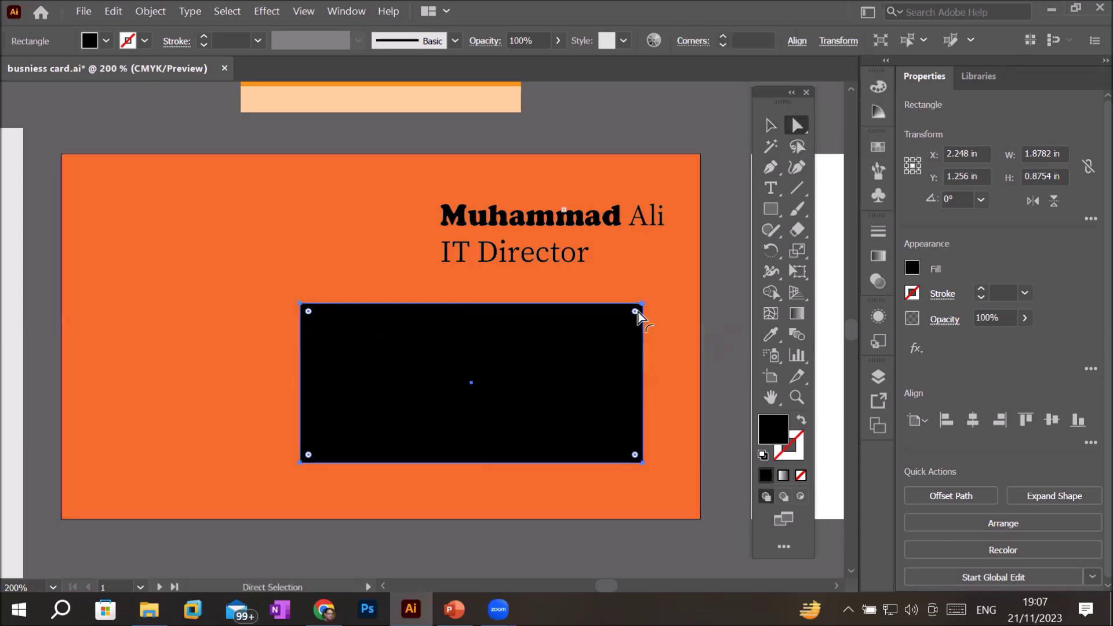
pyautogui.moveTo(638, 316)
pyautogui.mouseDown()
pyautogui.moveTo(645, 327)
pyautogui.moveTo(510, 408)
pyautogui.moveTo(686, 321)
pyautogui.mouseUp()
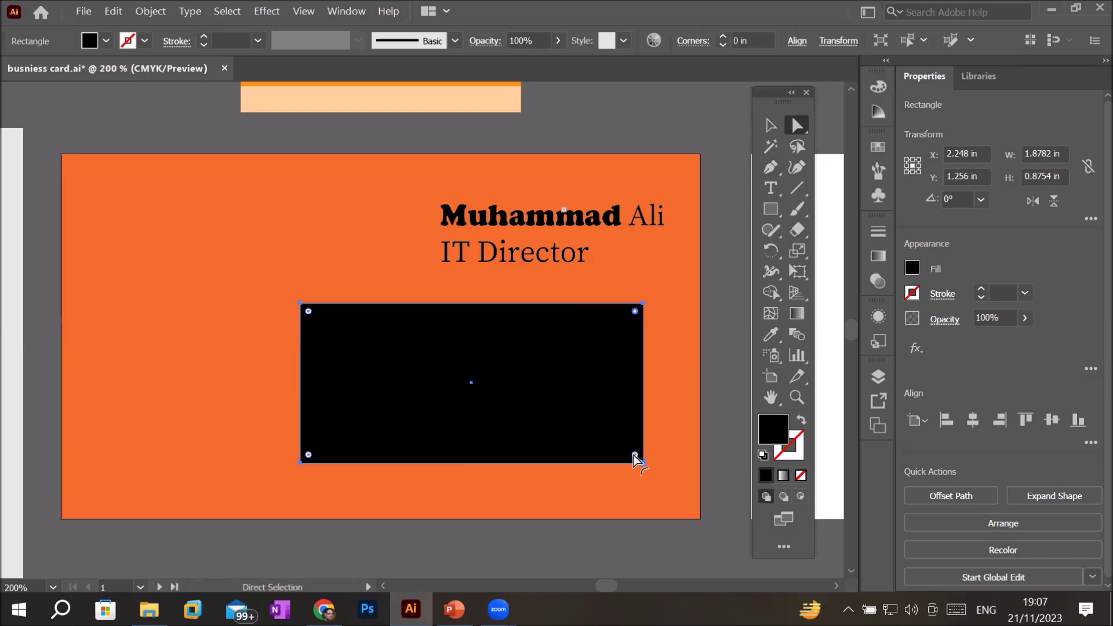
pyautogui.moveTo(636, 461)
pyautogui.mouseDown()
pyautogui.moveTo(616, 429)
pyautogui.moveTo(690, 484)
pyautogui.mouseUp()
pyautogui.moveTo(634, 310); pyautogui.dragTo(479, 369)
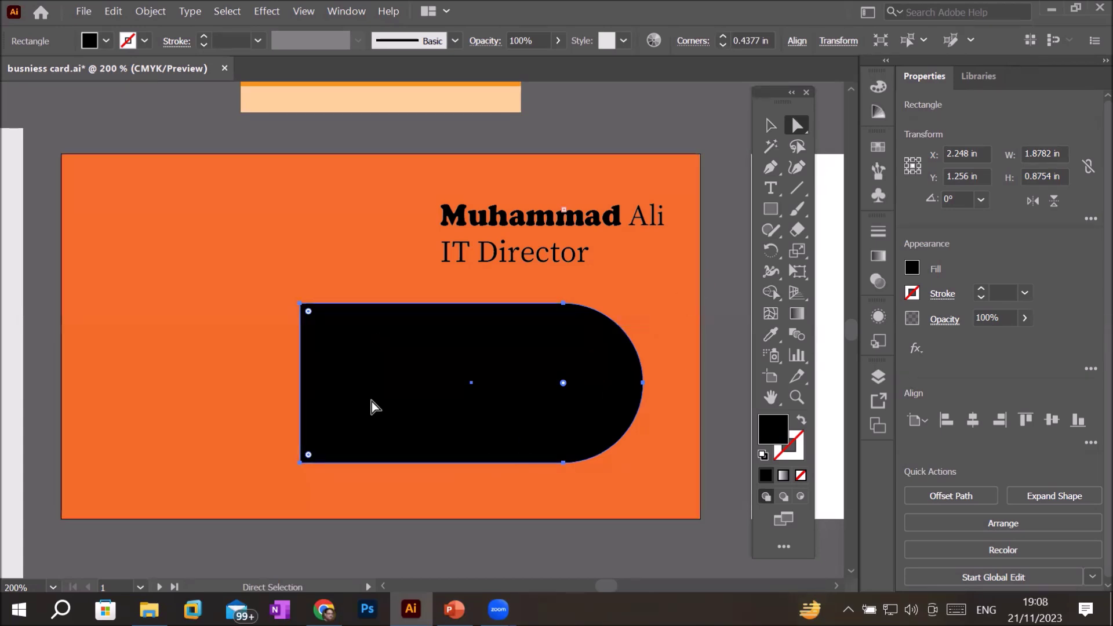
pyautogui.click(775, 129)
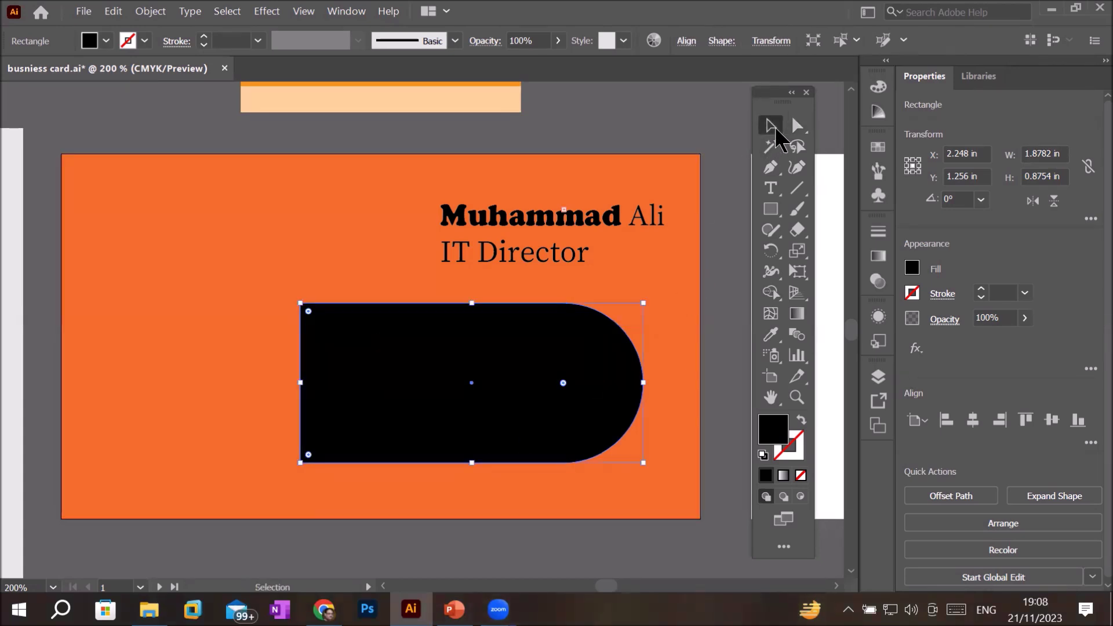
# Step: Place the black rounded shape at the card's top-left, 2 in tall and 1.1 in wide
pyautogui.moveTo(474, 370)
pyautogui.mouseDown()
pyautogui.moveTo(297, 309)
pyautogui.moveTo(239, 325)
pyautogui.moveTo(238, 223)
pyautogui.mouseUp()
pyautogui.moveTo(232, 313); pyautogui.dragTo(211, 519)
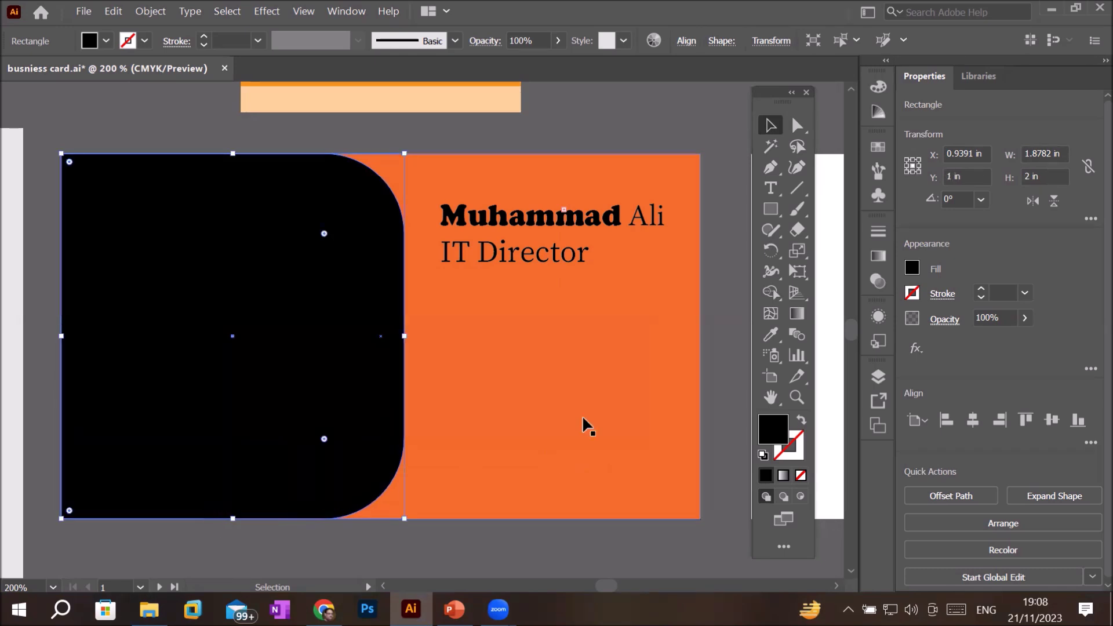
pyautogui.moveTo(405, 336); pyautogui.dragTo(264, 339)
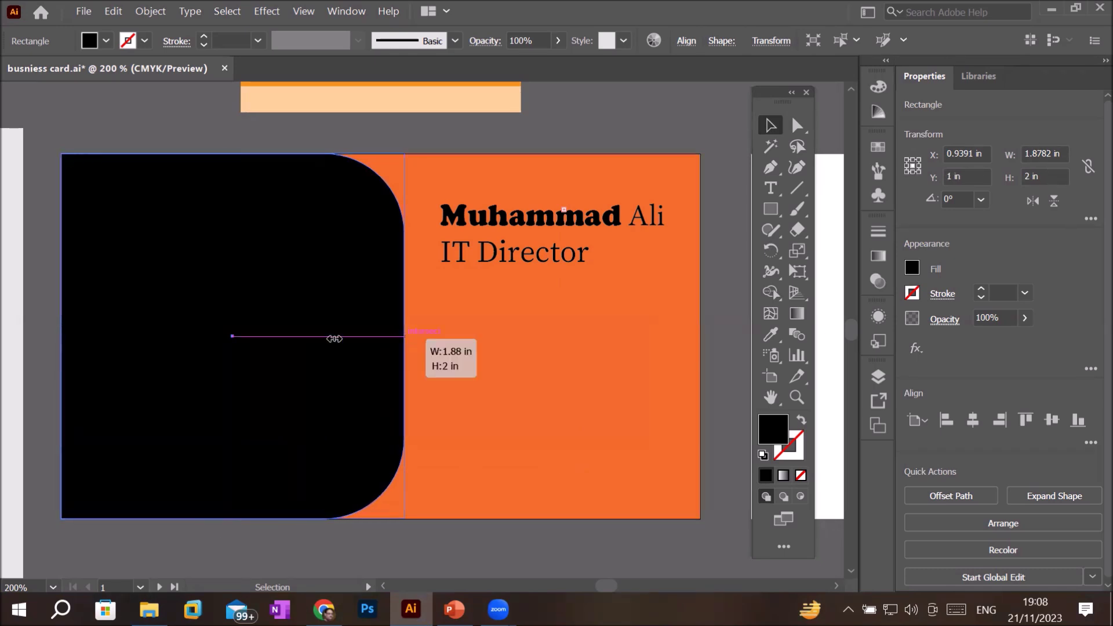
pyautogui.click(490, 378)
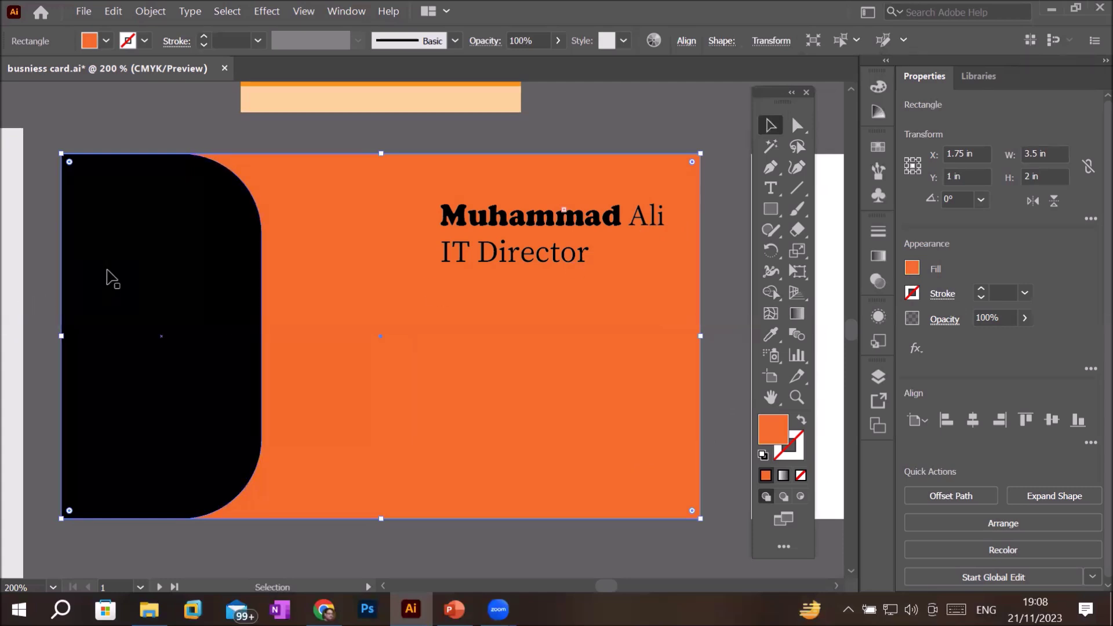
# Step: Draw a 1.21 × 0.57 in rectangle below IT Director with white fill and black stroke
pyautogui.click(772, 209)
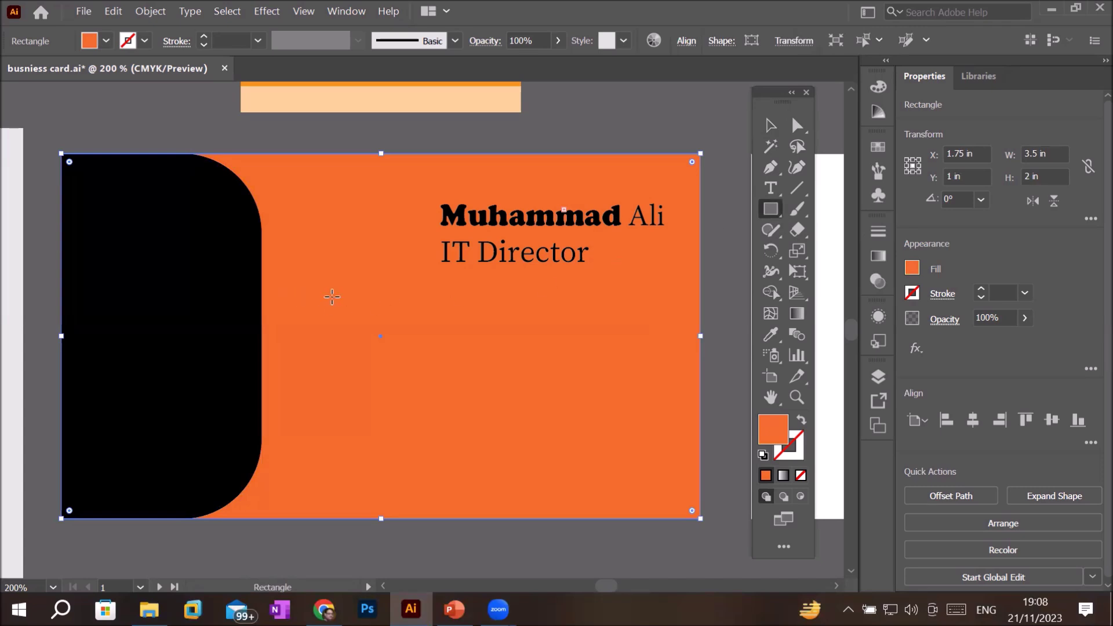
pyautogui.moveTo(364, 301)
pyautogui.mouseDown()
pyautogui.moveTo(422, 357)
pyautogui.moveTo(586, 405)
pyautogui.mouseUp()
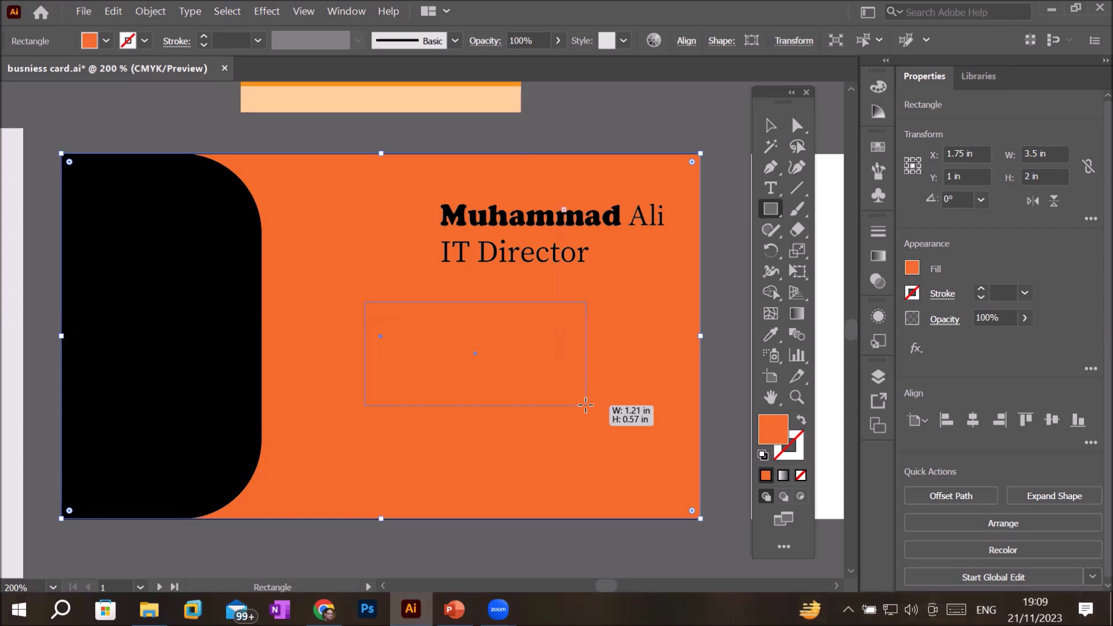
pyautogui.moveTo(586, 405); pyautogui.dragTo(586, 405)
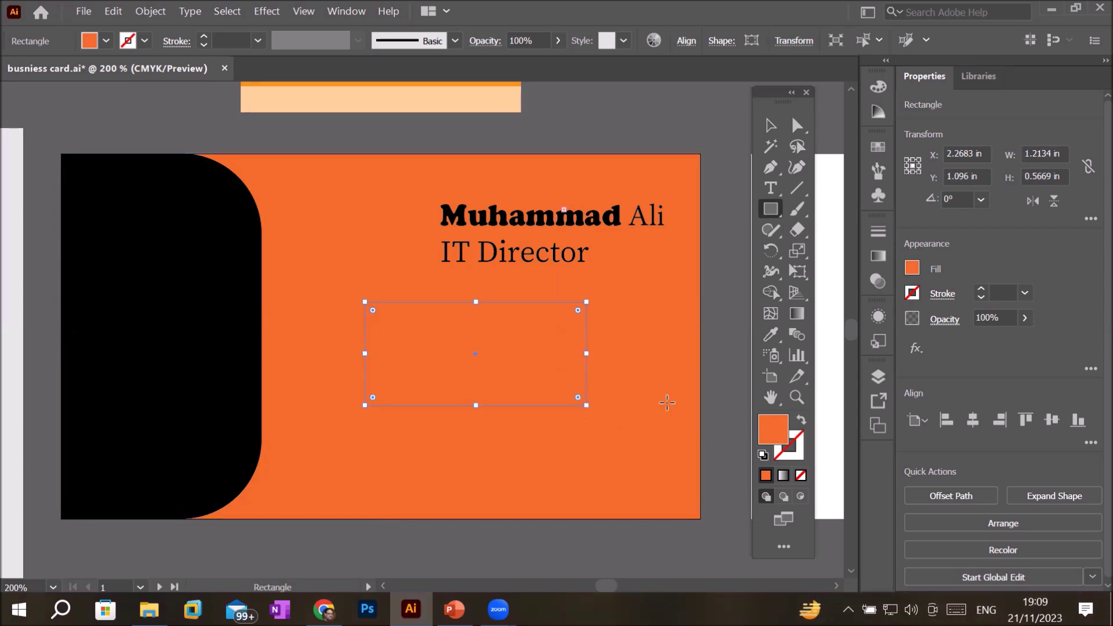
pyautogui.moveTo(763, 87); pyautogui.dragTo(736, 94)
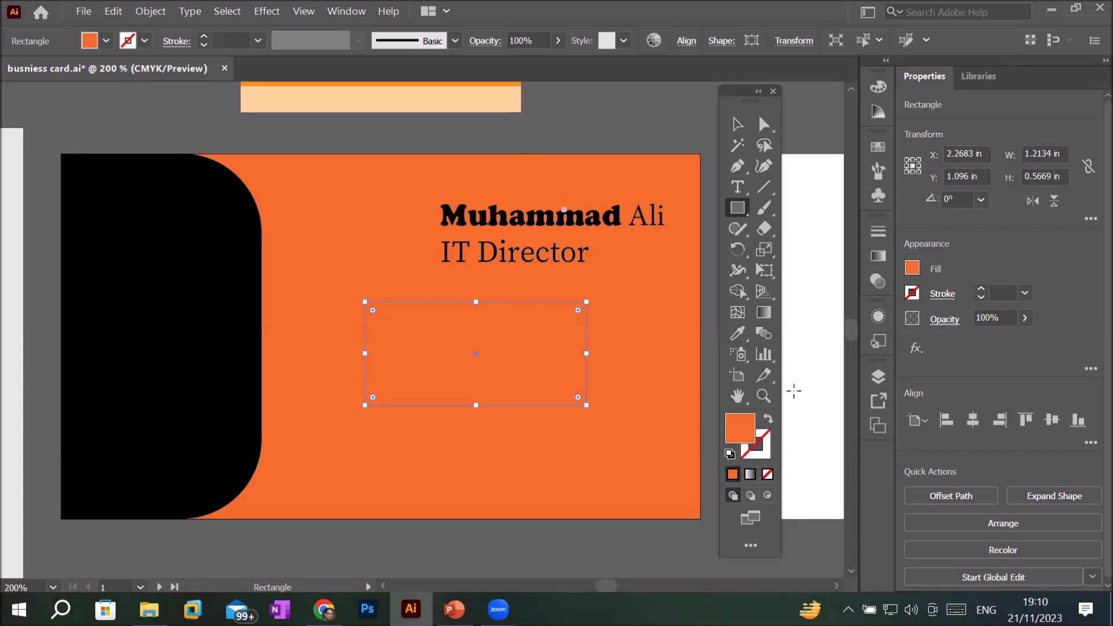
pyautogui.click(730, 454)
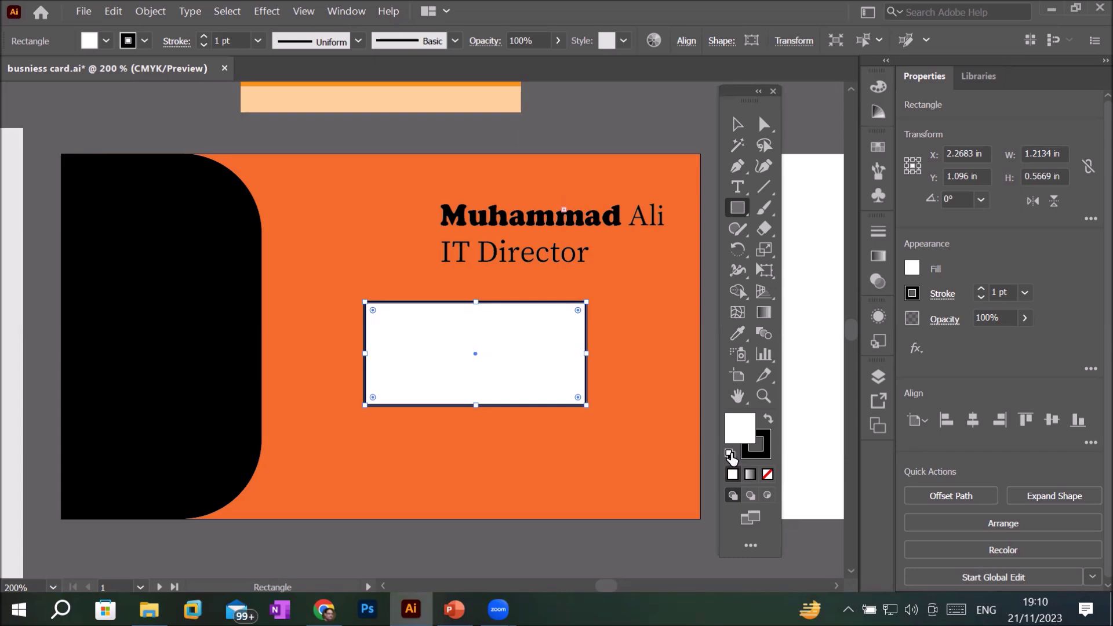
# Step: Swap the rectangle's fill and stroke colours back and forth
pyautogui.click(768, 421)
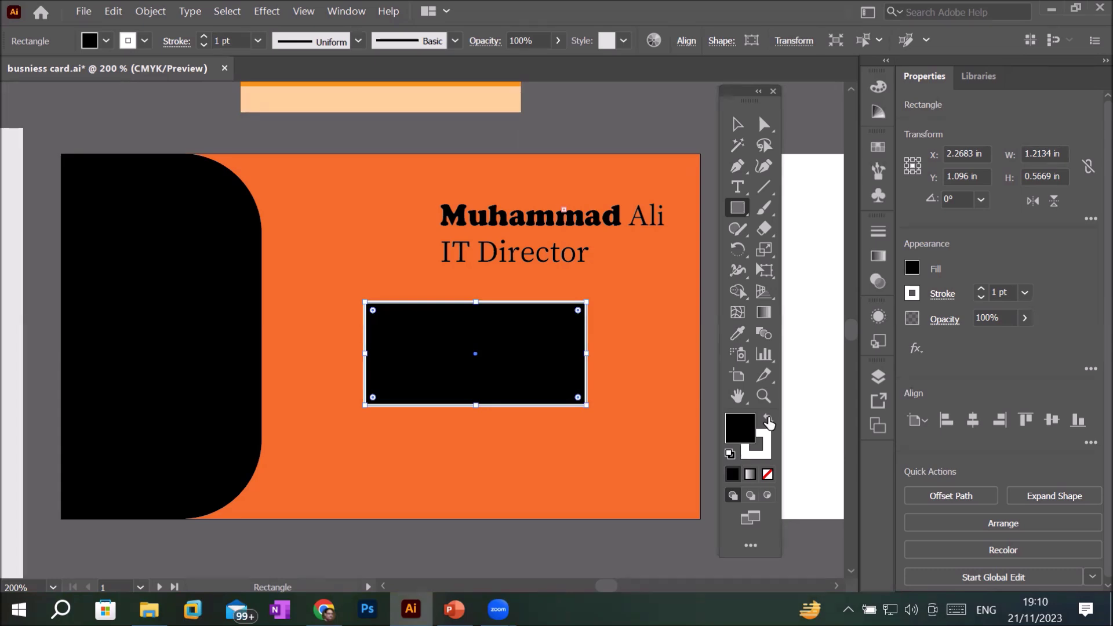
pyautogui.click(768, 421)
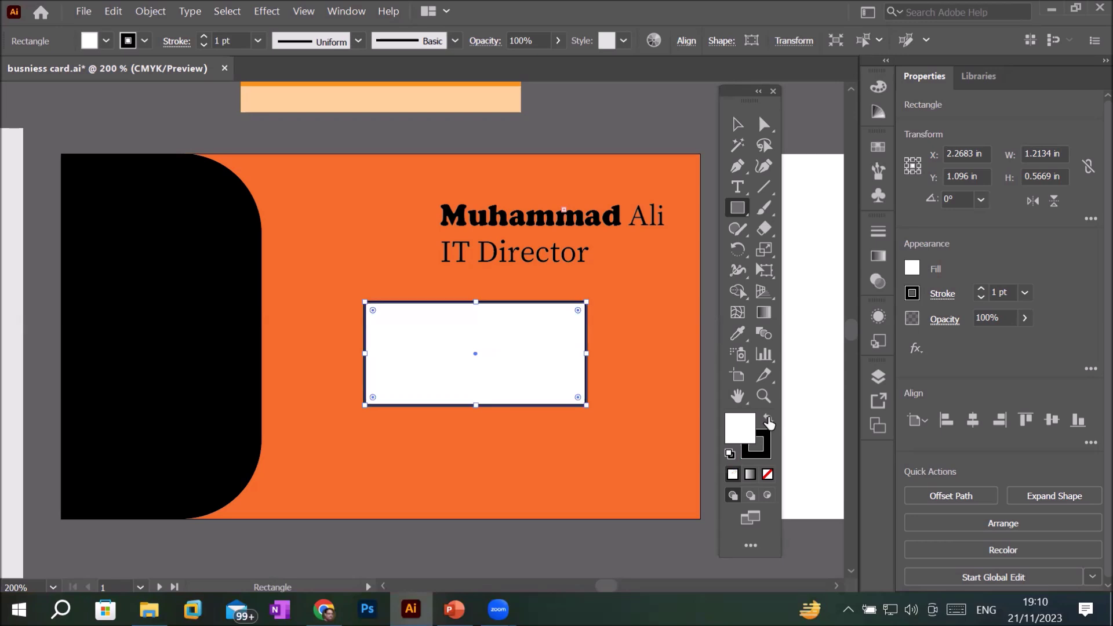
pyautogui.click(768, 422)
pyautogui.click(768, 422)
pyautogui.click(769, 421)
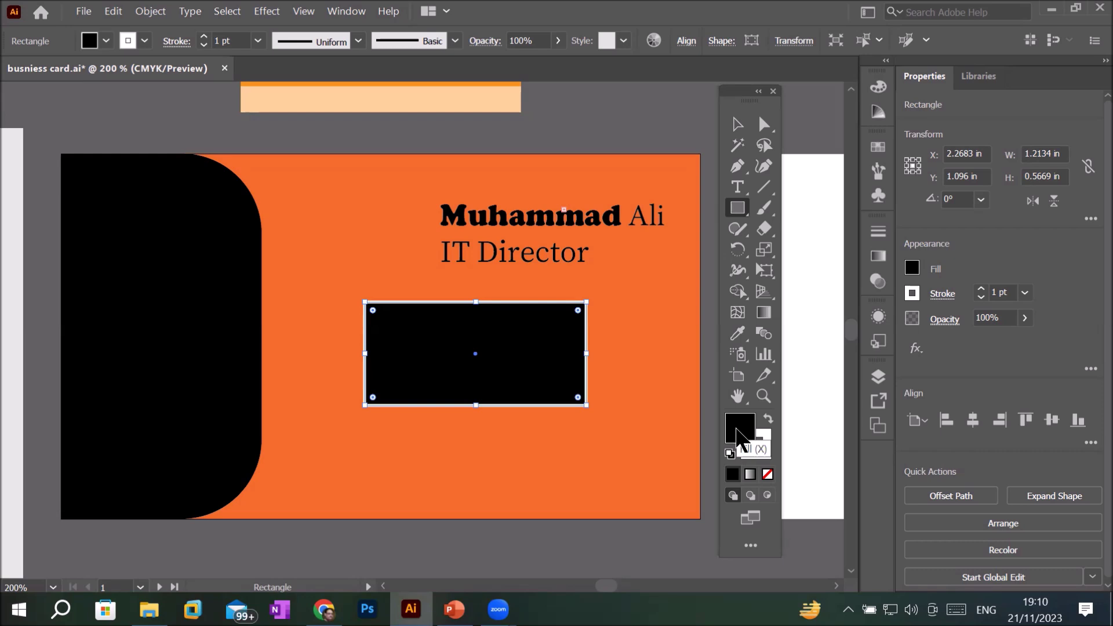
# Step: Fill the rectangle with bright blue from the Color Picker and make the stroke colour active
pyautogui.doubleClick(737, 431)
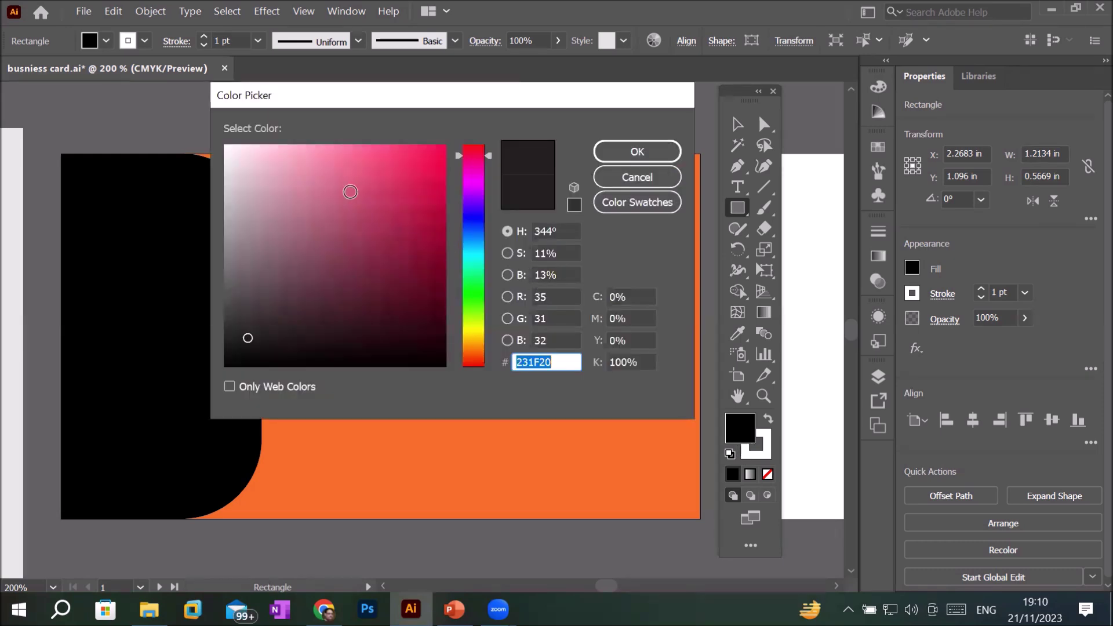
pyautogui.click(474, 219)
pyautogui.click(439, 163)
pyautogui.click(653, 152)
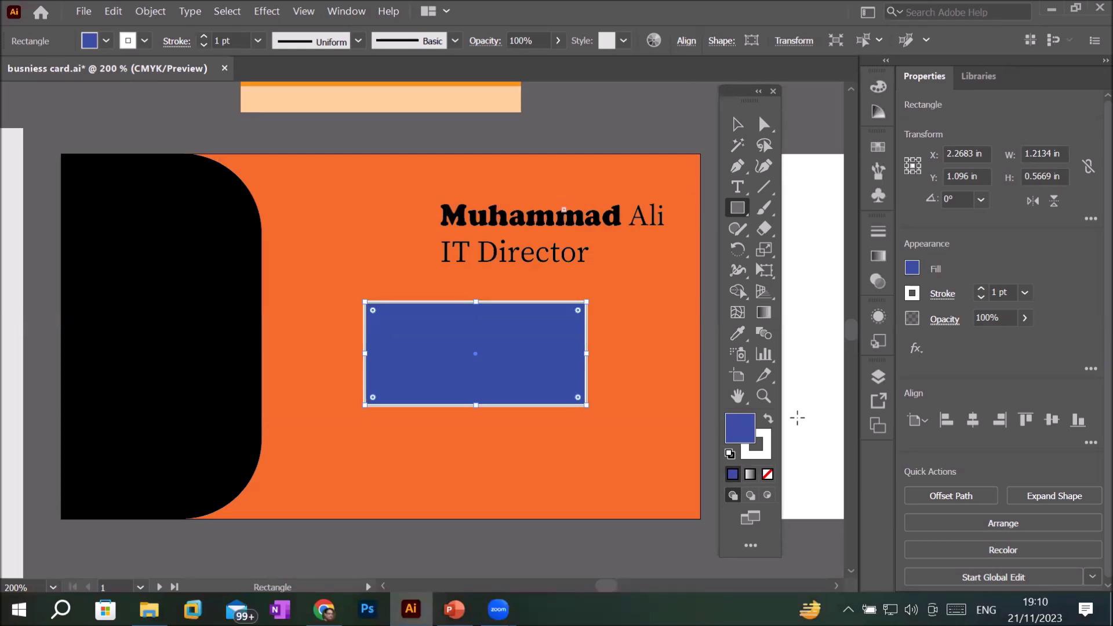
pyautogui.click(767, 438)
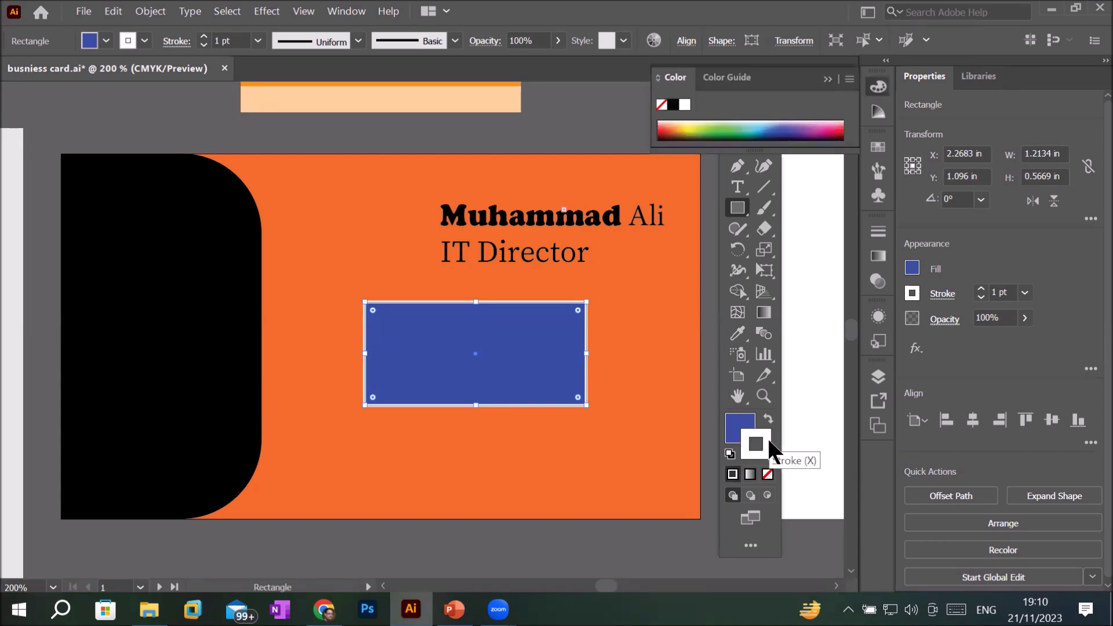
pyautogui.doubleClick(768, 438)
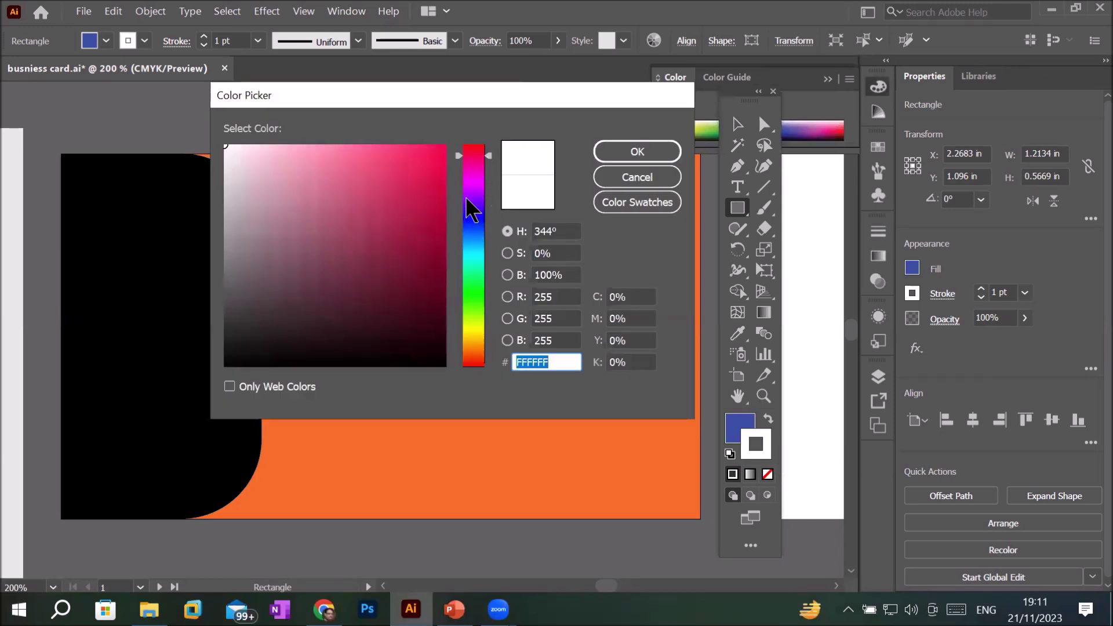
# Step: Set the rectangle's outline to vivid red (FC0042) after trying several greens
pyautogui.click(472, 290)
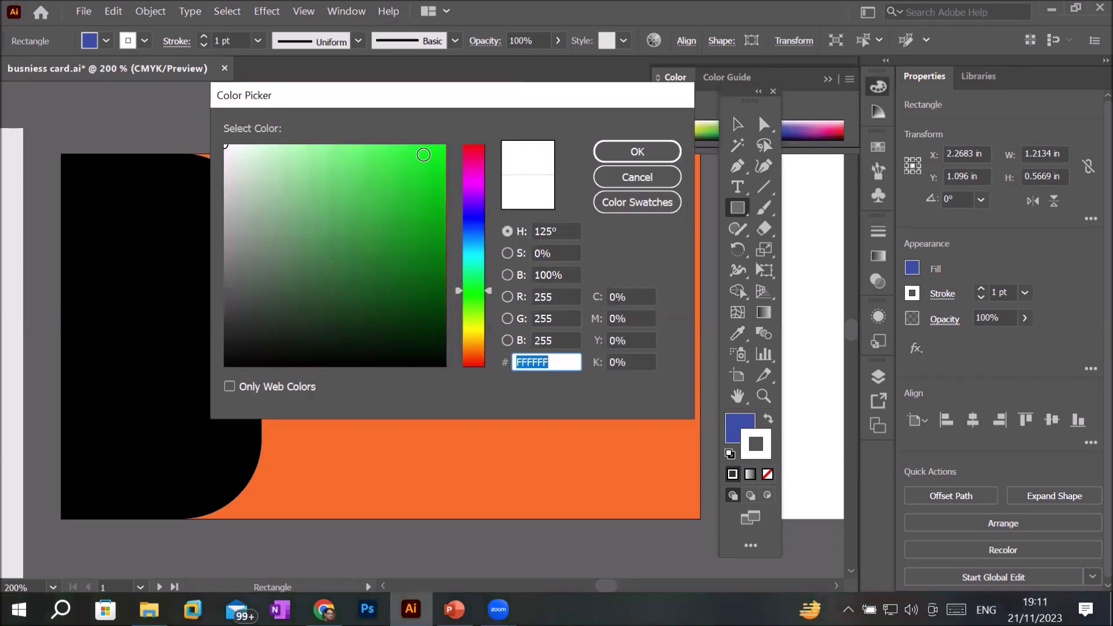
pyautogui.click(424, 154)
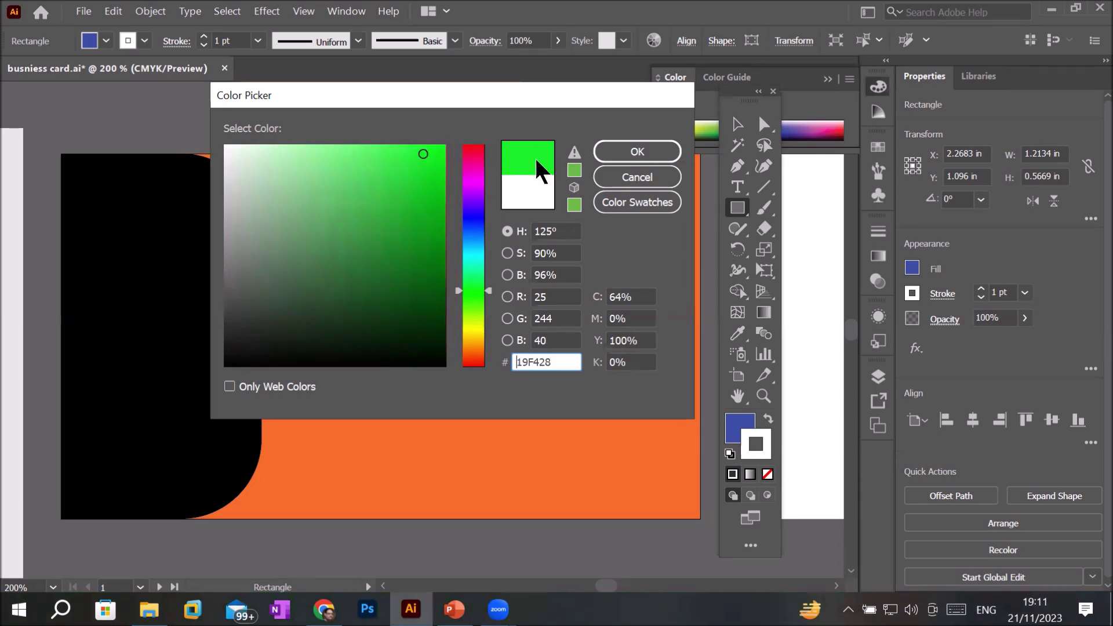
pyautogui.click(433, 154)
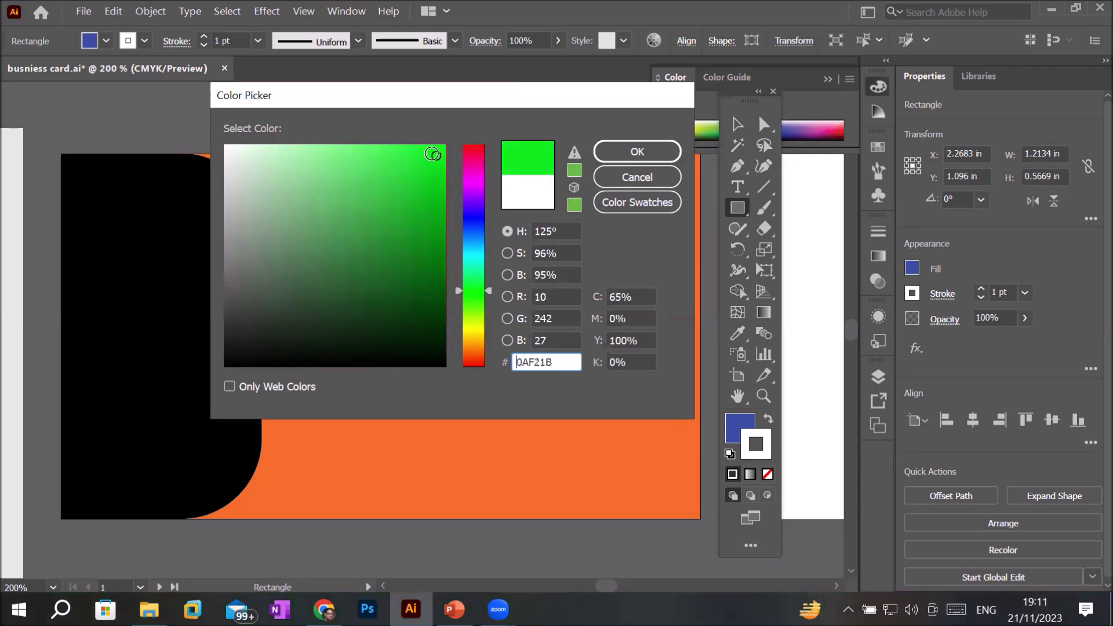
pyautogui.moveTo(433, 153); pyautogui.dragTo(440, 144)
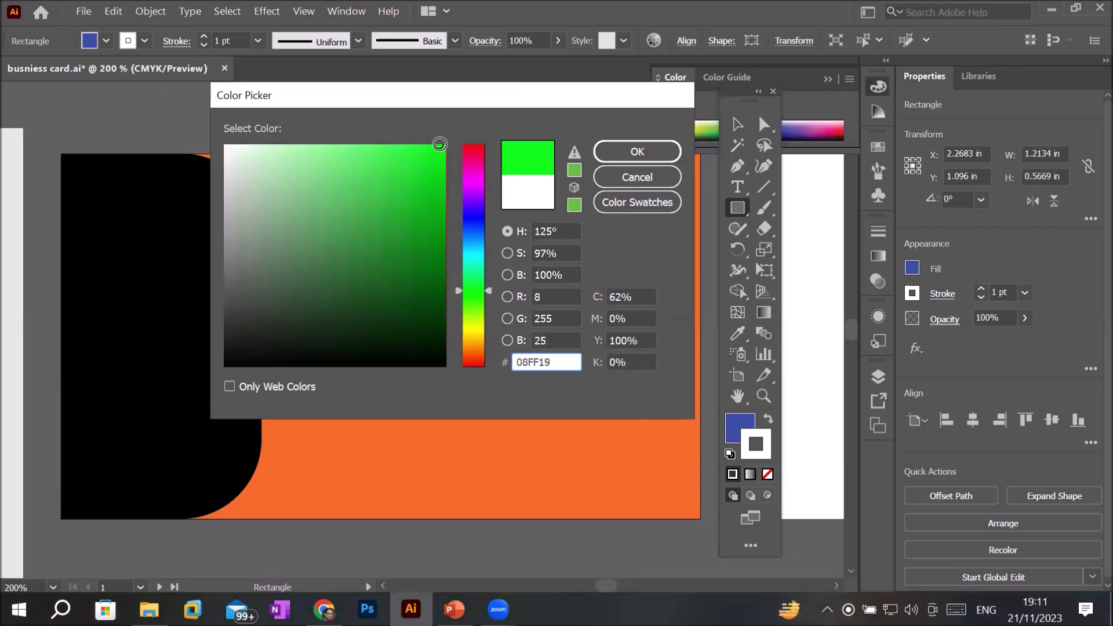
pyautogui.moveTo(441, 143)
pyautogui.mouseDown()
pyautogui.moveTo(220, 110)
pyautogui.moveTo(455, 120)
pyautogui.mouseUp()
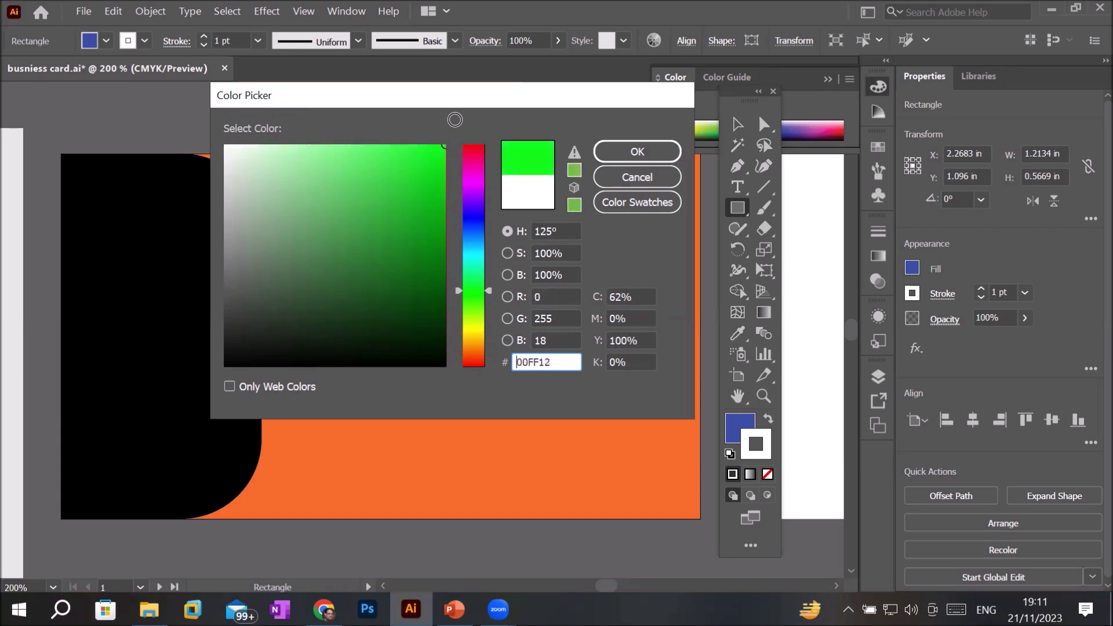
pyautogui.moveTo(455, 120)
pyautogui.mouseDown()
pyautogui.moveTo(469, 213)
pyautogui.moveTo(469, 379)
pyautogui.moveTo(484, 153)
pyautogui.moveTo(435, 159)
pyautogui.mouseUp()
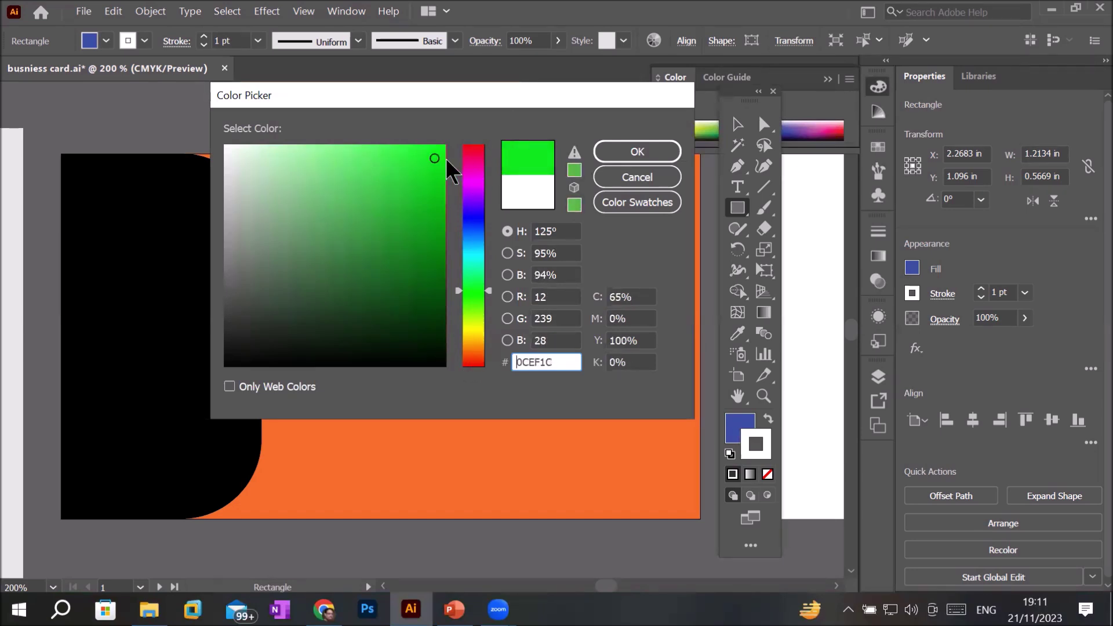
pyautogui.moveTo(432, 159); pyautogui.dragTo(441, 152)
pyautogui.click(474, 152)
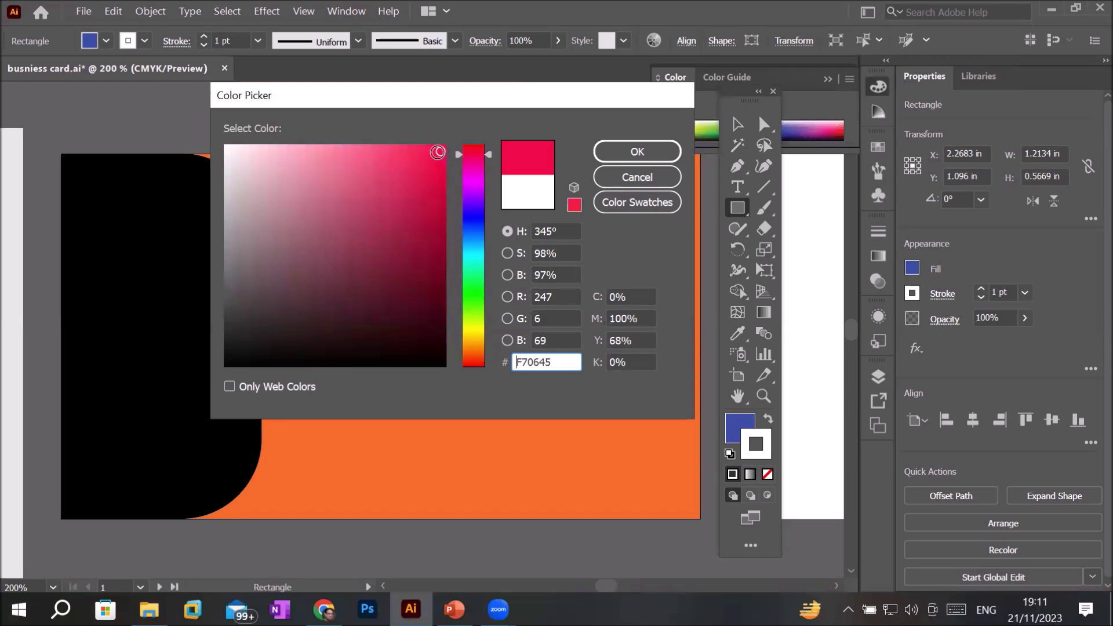
pyautogui.moveTo(437, 152)
pyautogui.mouseDown()
pyautogui.moveTo(225, 144)
pyautogui.moveTo(442, 137)
pyautogui.moveTo(458, 223)
pyautogui.moveTo(451, 311)
pyautogui.moveTo(484, 164)
pyautogui.moveTo(463, 145)
pyautogui.mouseUp()
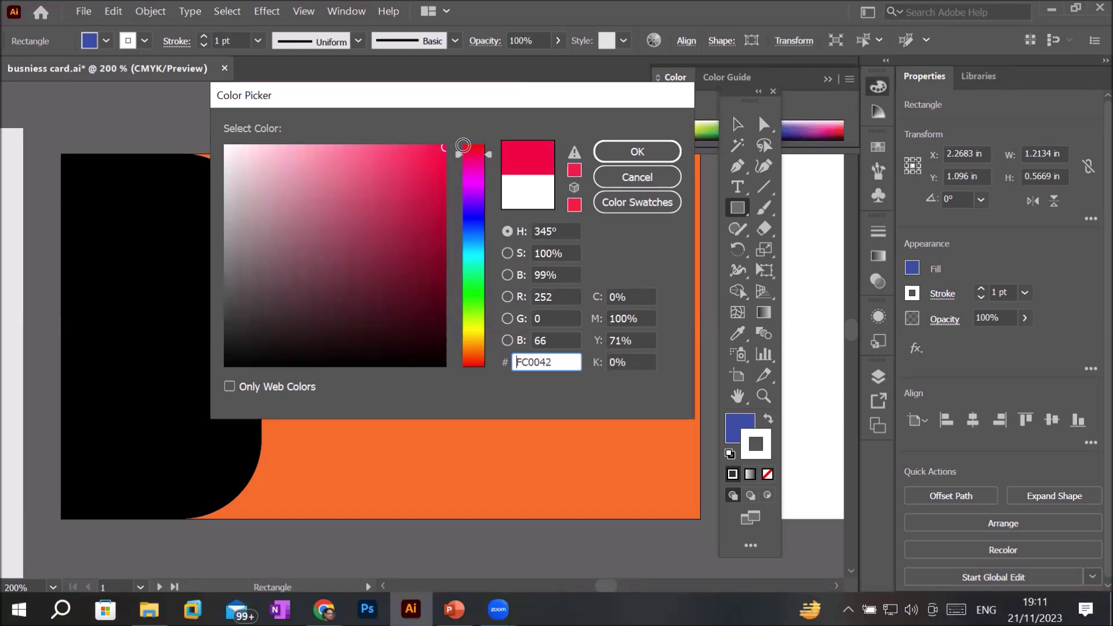
pyautogui.click(613, 151)
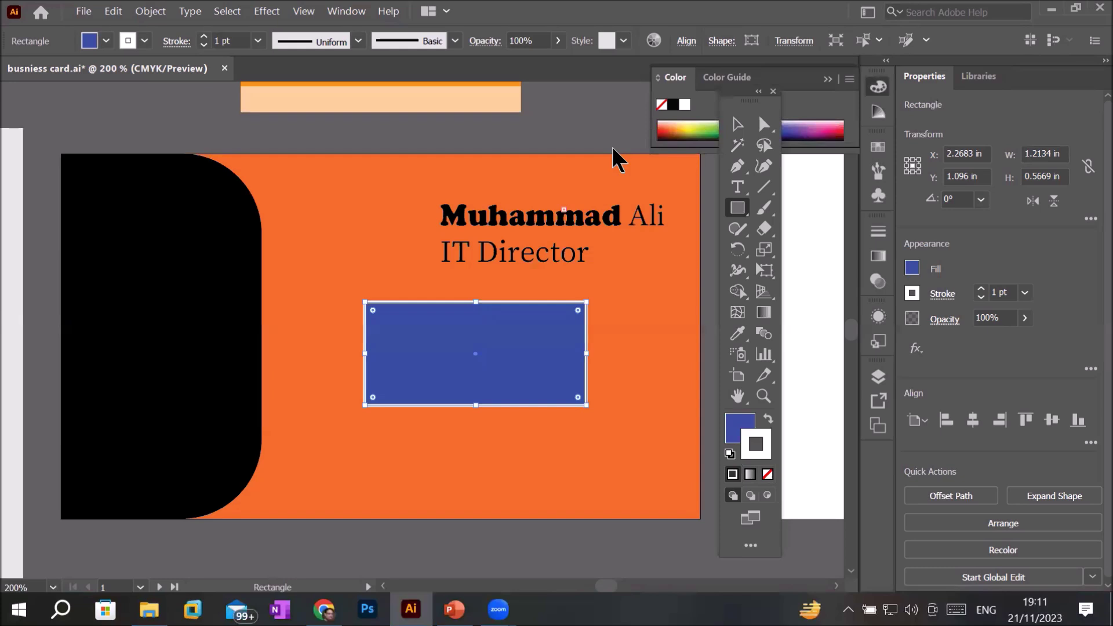
# Step: Zoom from 200% to 3200% on the rectangle's top-right corner to inspect the red outline
pyautogui.scroll(2, 628, 319)
pyautogui.scroll(3, 569, 310)
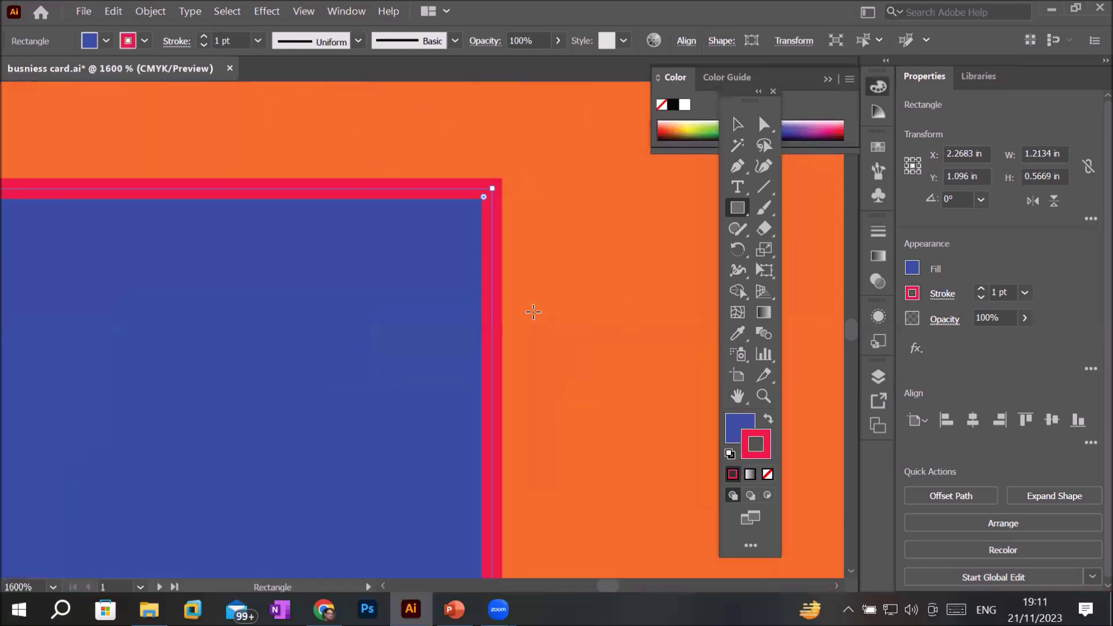
pyautogui.scroll(1, 534, 312)
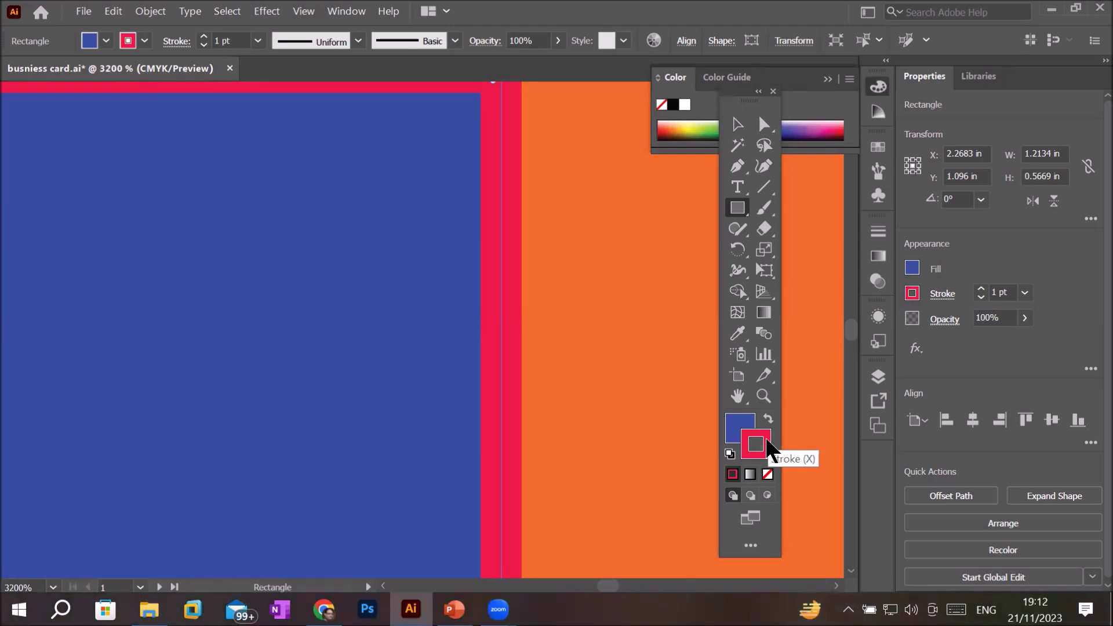
# Step: Reset the rectangle to default white fill and black stroke, zooming out to 400%
pyautogui.click(768, 420)
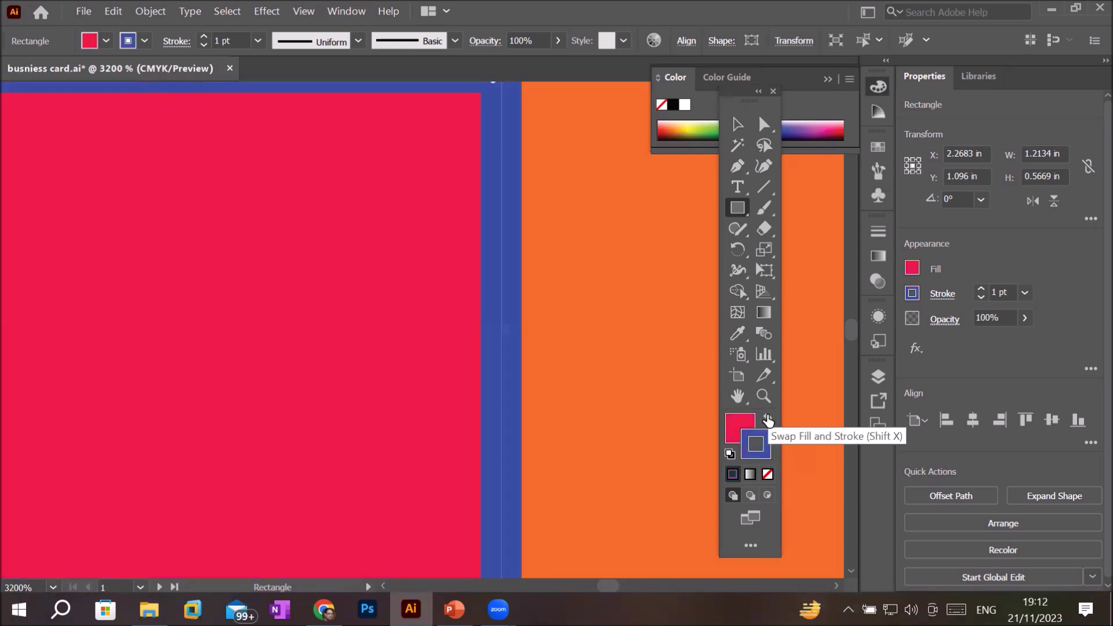
pyautogui.click(768, 420)
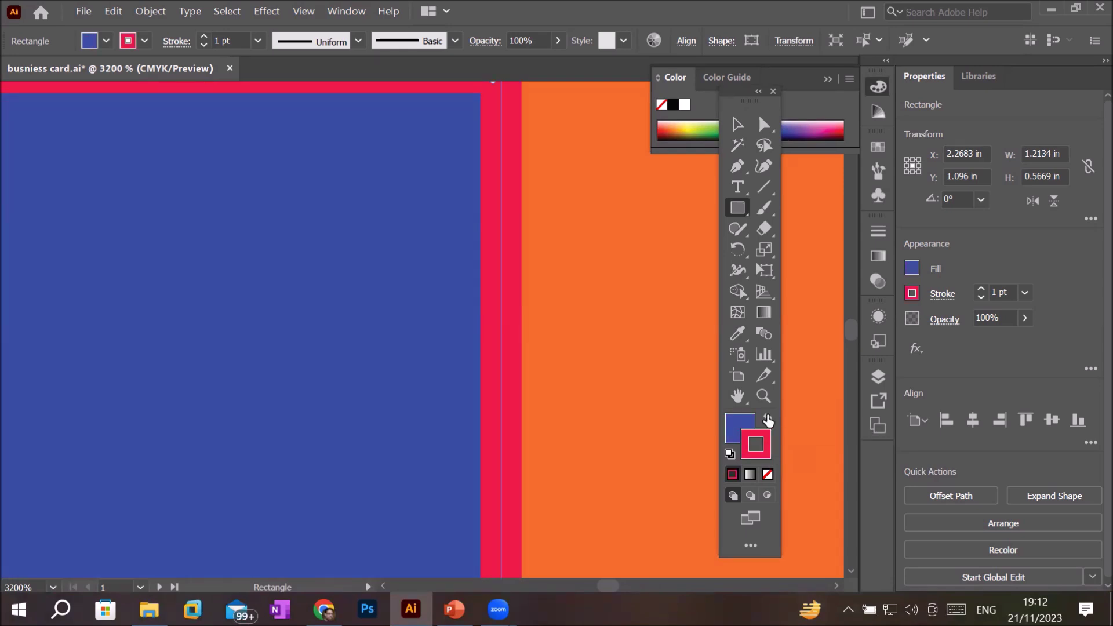
pyautogui.click(767, 420)
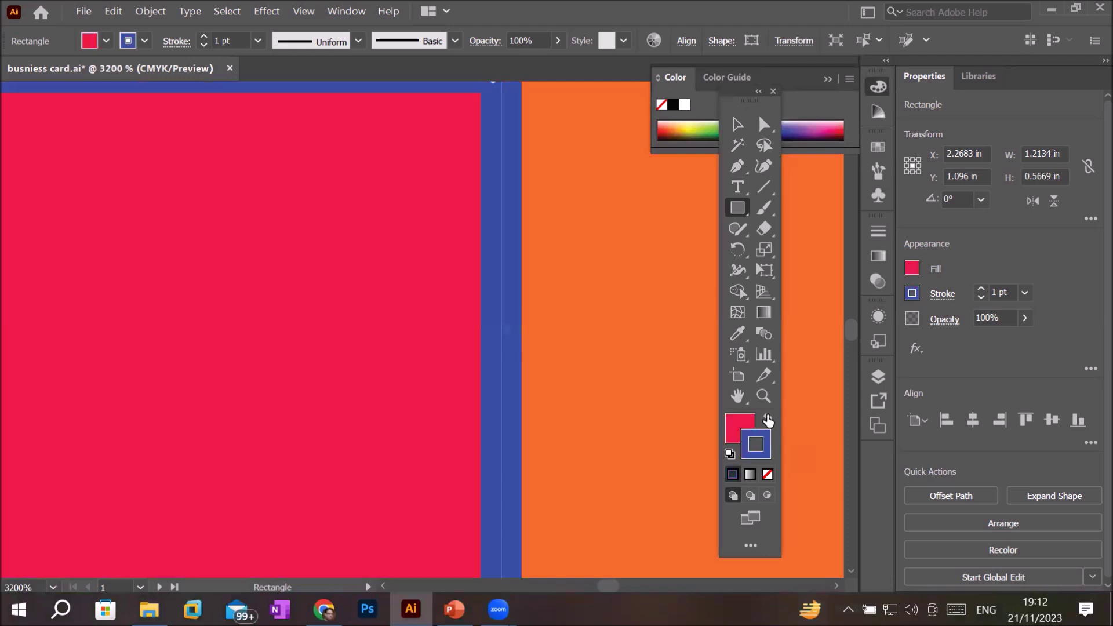
pyautogui.press('d')
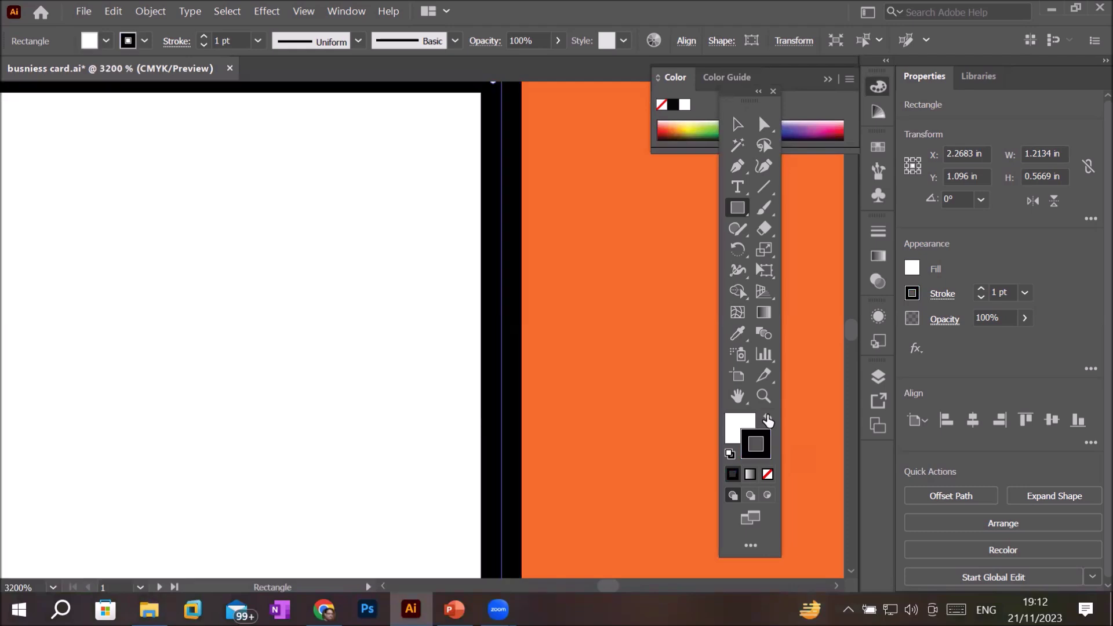
pyautogui.press('x')
pyautogui.press('x')
pyautogui.press('x')
pyautogui.press('x')
pyautogui.keyDown('alt'); pyautogui.scroll(-3, 650, 409); pyautogui.keyUp('alt')
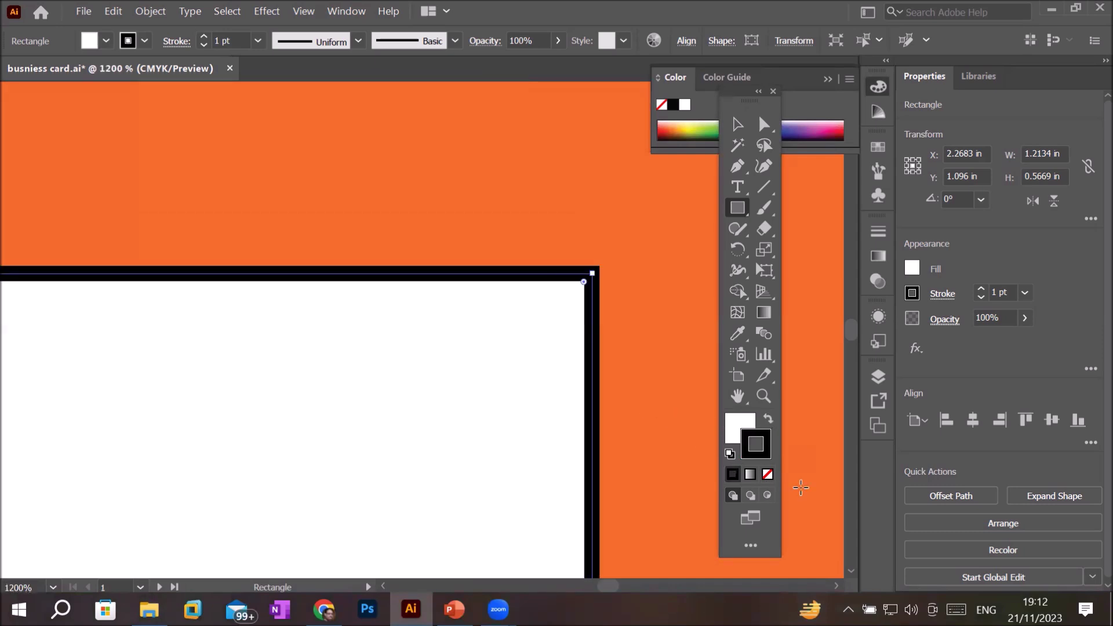
pyautogui.press('x')
pyautogui.press('x')
pyautogui.keyDown('alt'); pyautogui.scroll(-3, 803, 413); pyautogui.keyUp('alt')
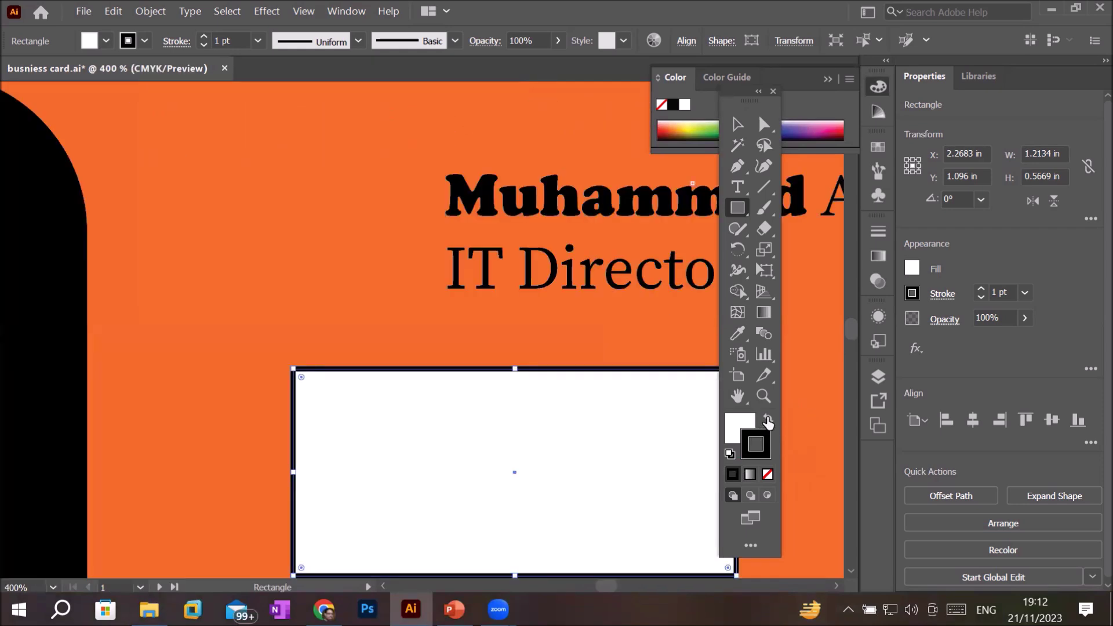
# Step: Swap to a black fill with white outline and make the fill colour active
pyautogui.click(768, 421)
pyautogui.click(768, 421)
pyautogui.click(768, 421)
pyautogui.click(768, 421)
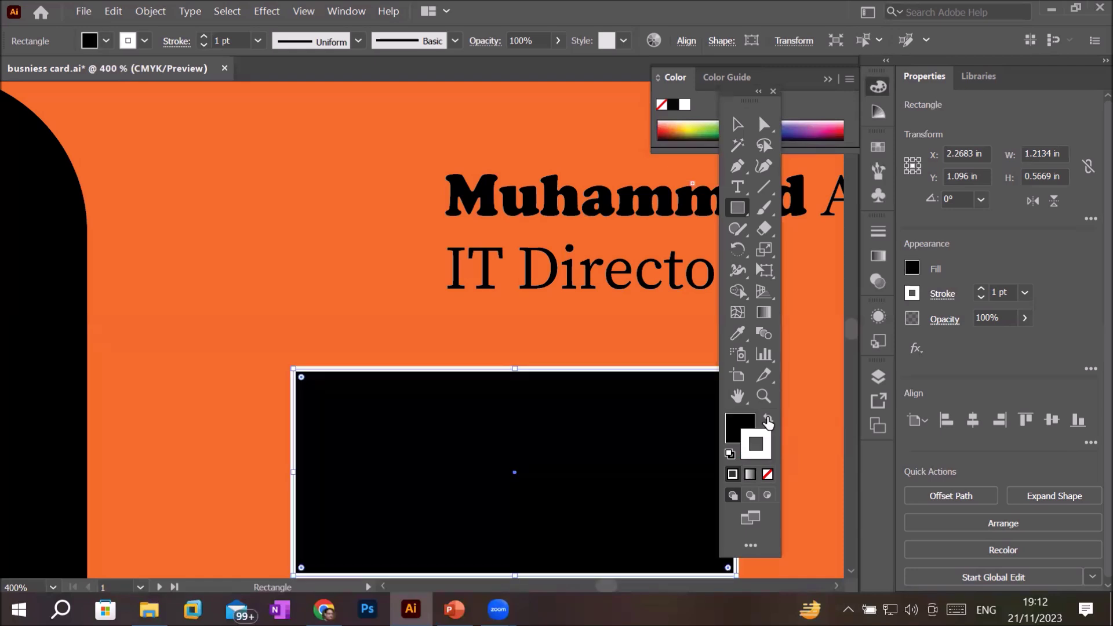
pyautogui.click(768, 421)
pyautogui.click(741, 423)
# Step: Give the rectangle a blue fill from the Color Picker
pyautogui.doubleClick(745, 432)
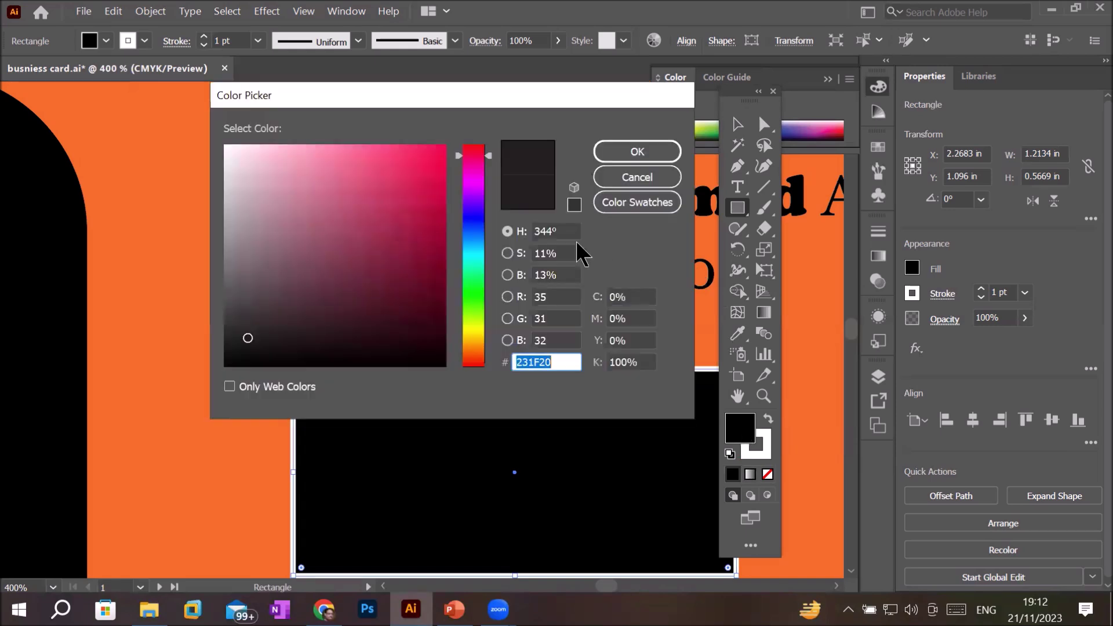
pyautogui.click(478, 228)
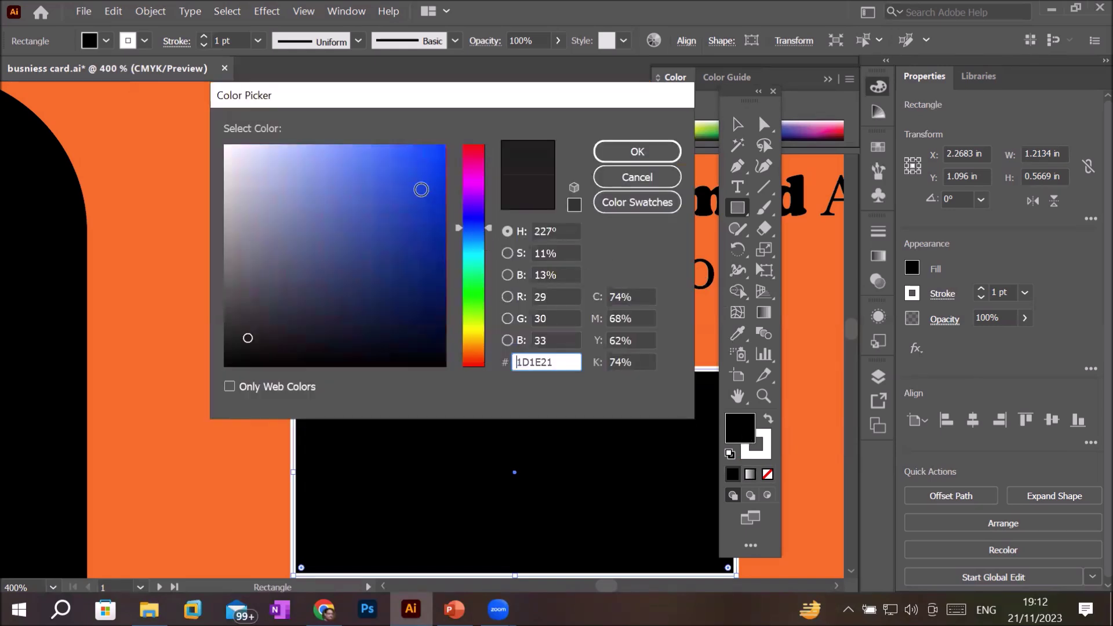
pyautogui.click(421, 187)
pyautogui.click(649, 152)
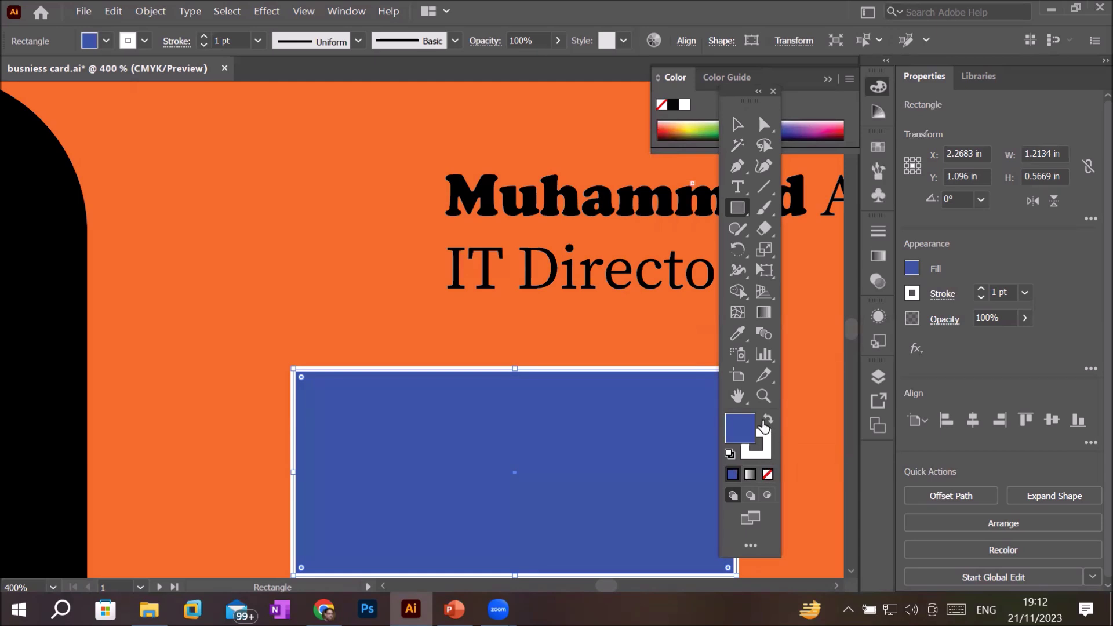
# Step: Return the rectangle to a white fill with a black 1 pt outline
pyautogui.click(767, 421)
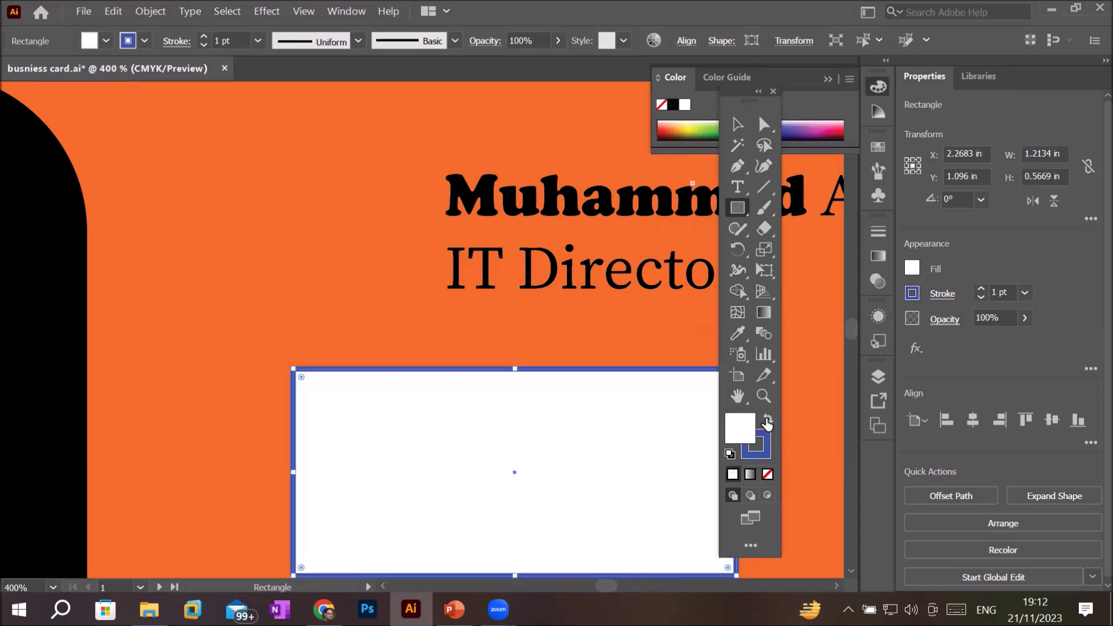
pyautogui.click(767, 422)
pyautogui.click(767, 421)
pyautogui.click(767, 422)
pyautogui.click(730, 453)
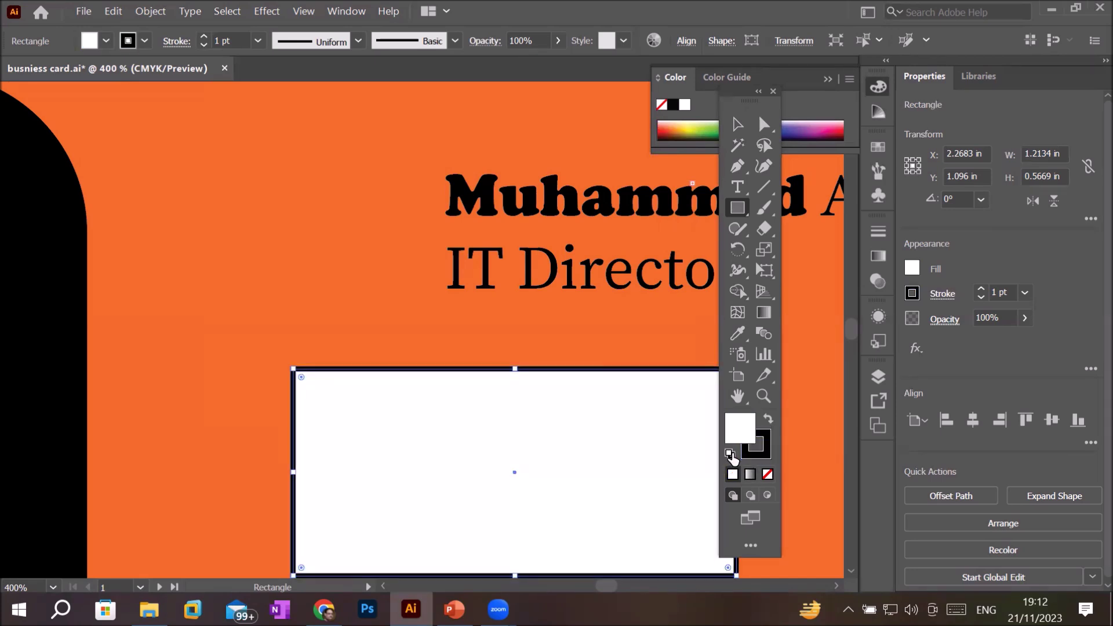
# Step: Zoom out to check the layout, then delete the white rectangle with the Selection tool
pyautogui.scroll(-1, 515, 429)
pyautogui.scroll(-1, 516, 429)
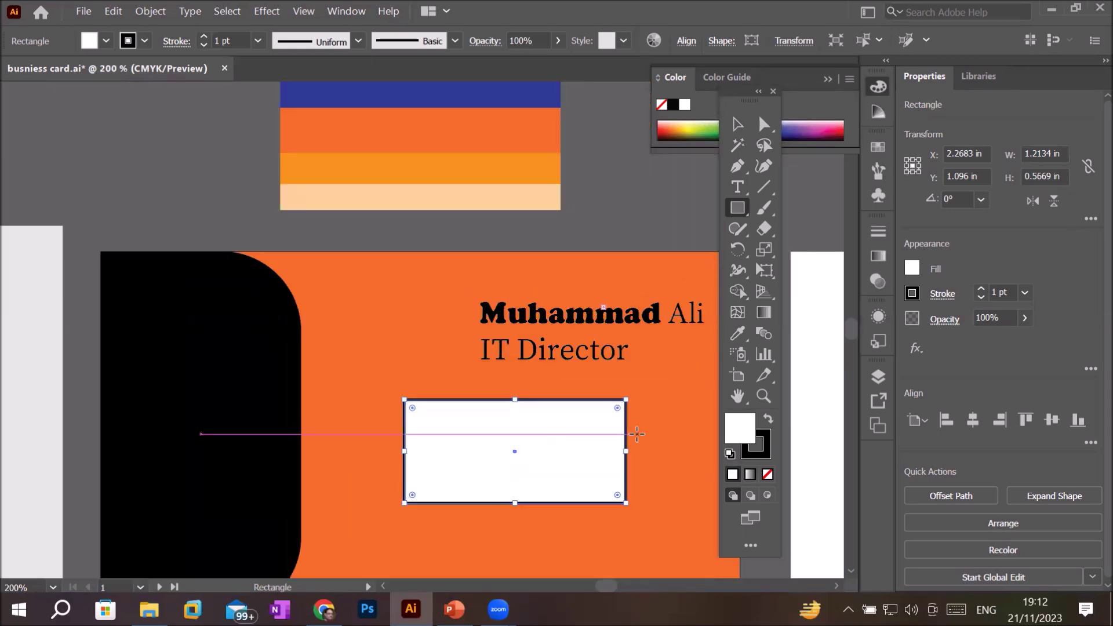
pyautogui.scroll(1, 661, 419)
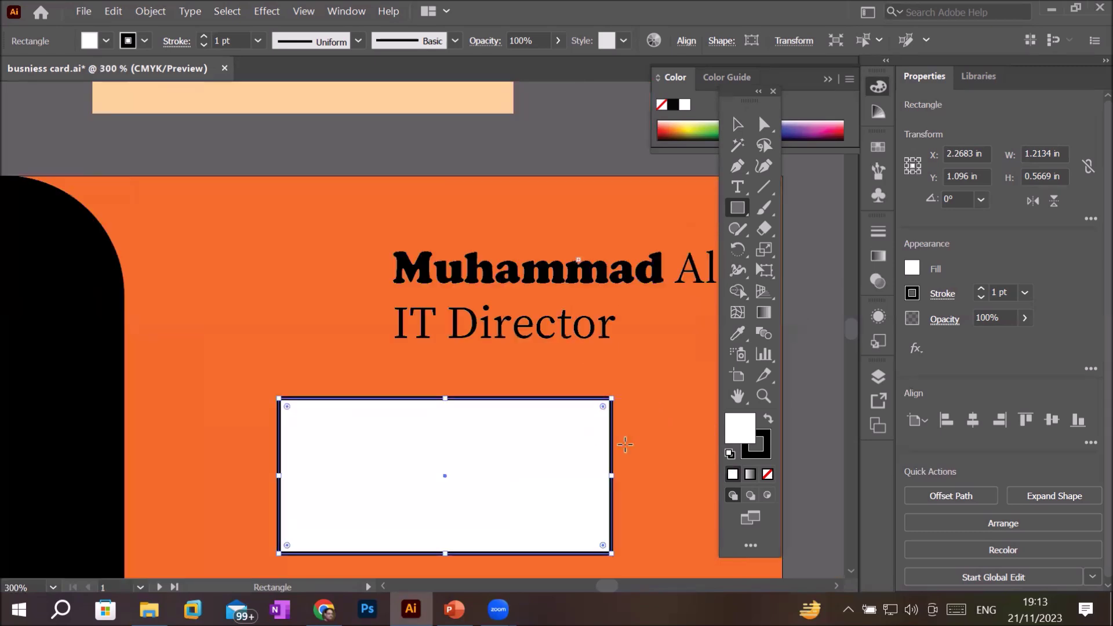
pyautogui.scroll(-1, 641, 426)
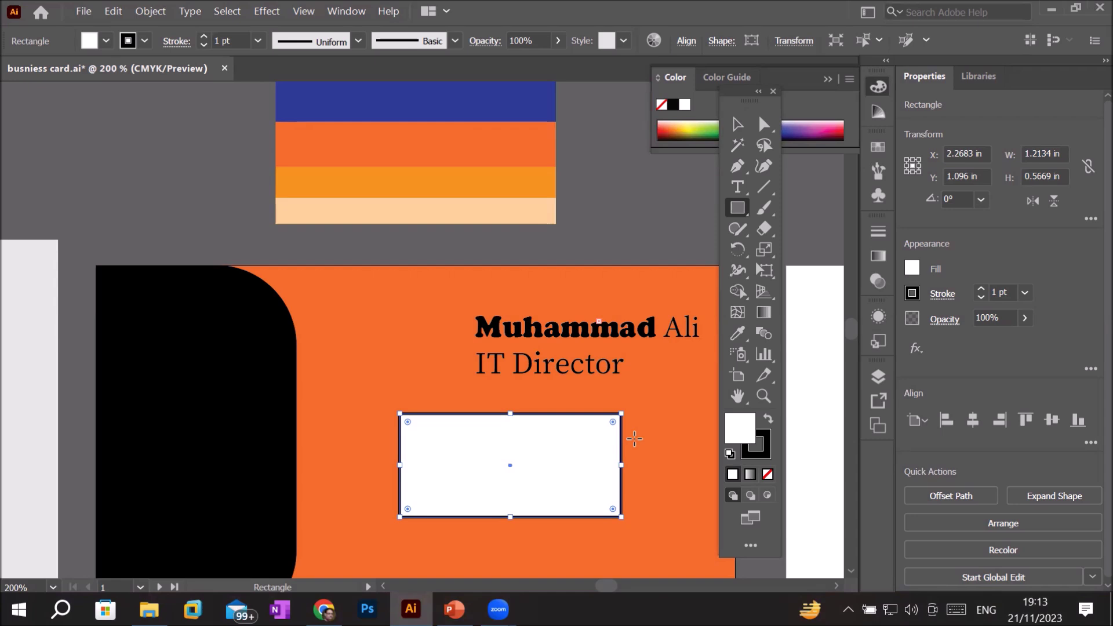
pyautogui.scroll(-2, 571, 400)
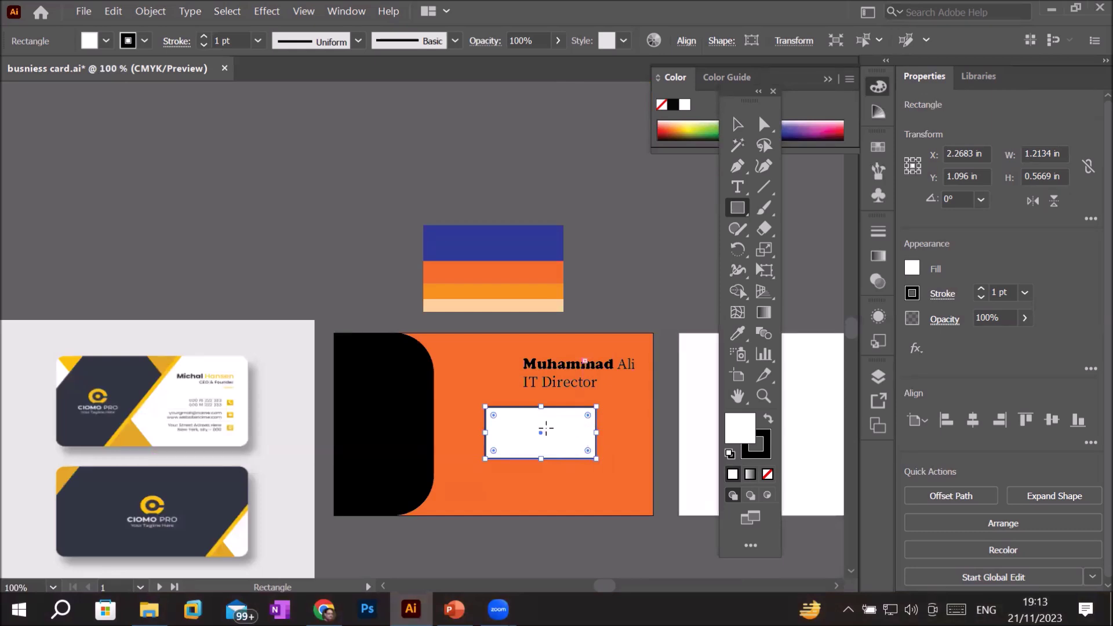
pyautogui.scroll(2, 639, 468)
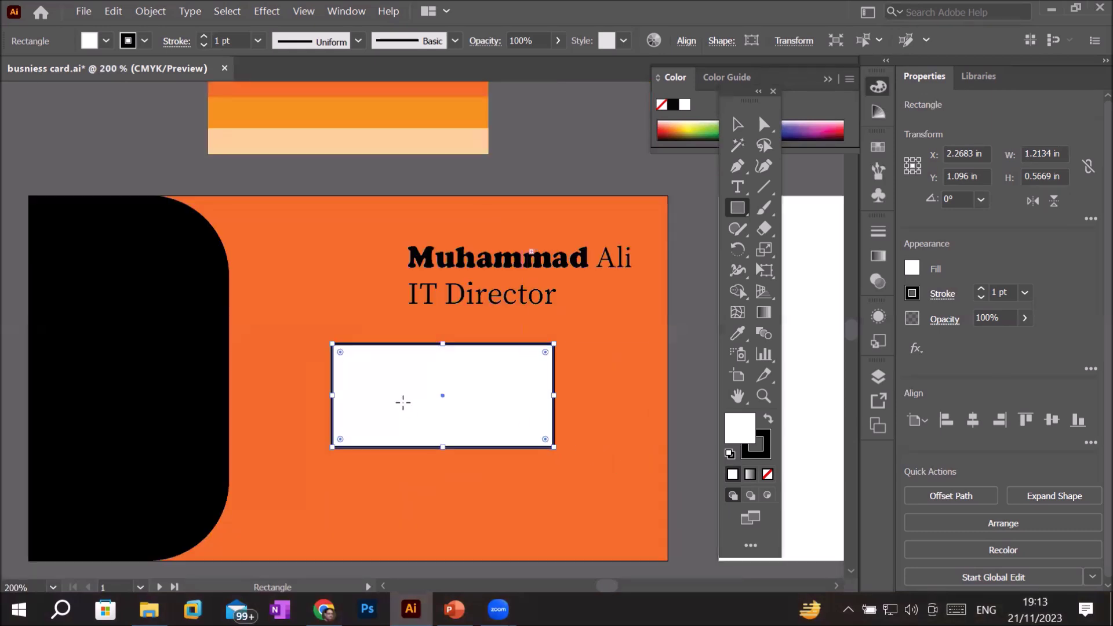
pyautogui.click(738, 124)
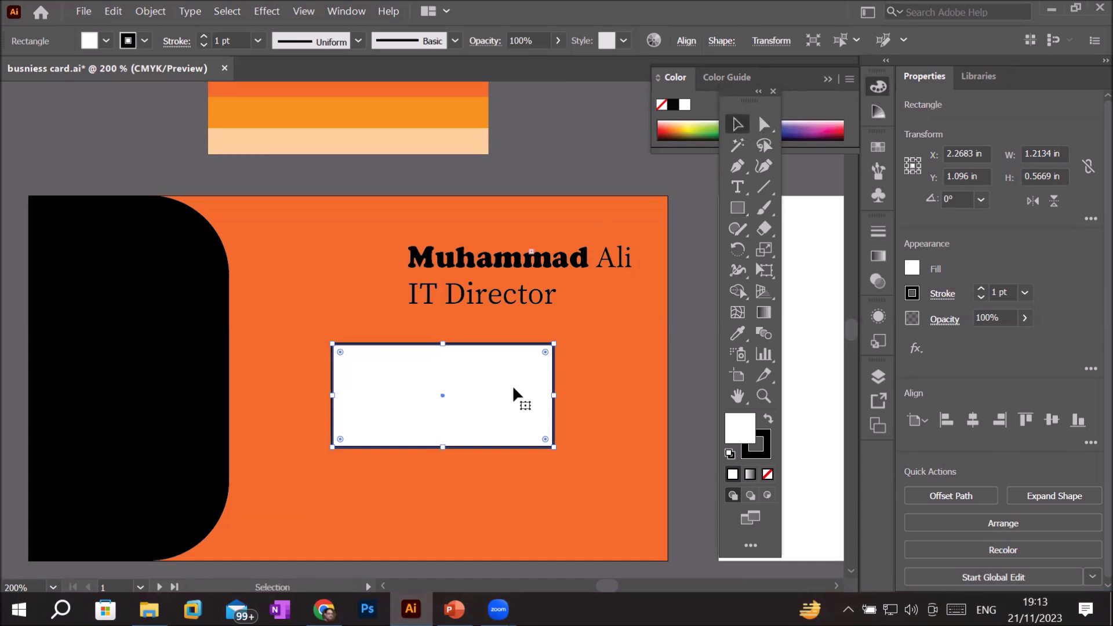
pyautogui.press('Delete')
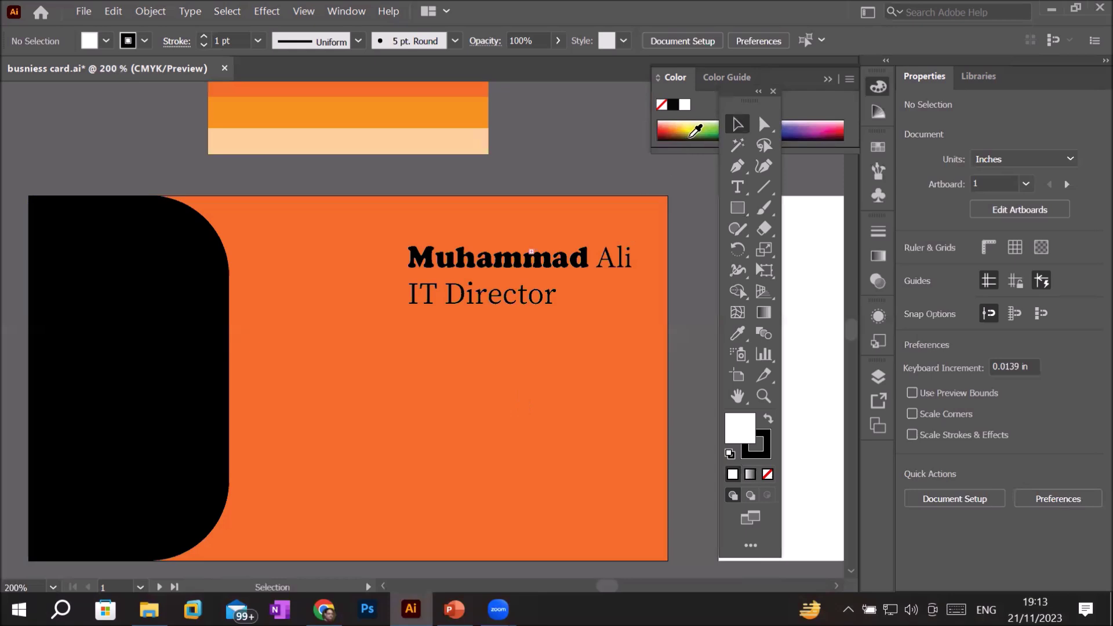
# Step: Draw a tiny 0.15 in white square with black outline below the IT Director title
pyautogui.click(737, 207)
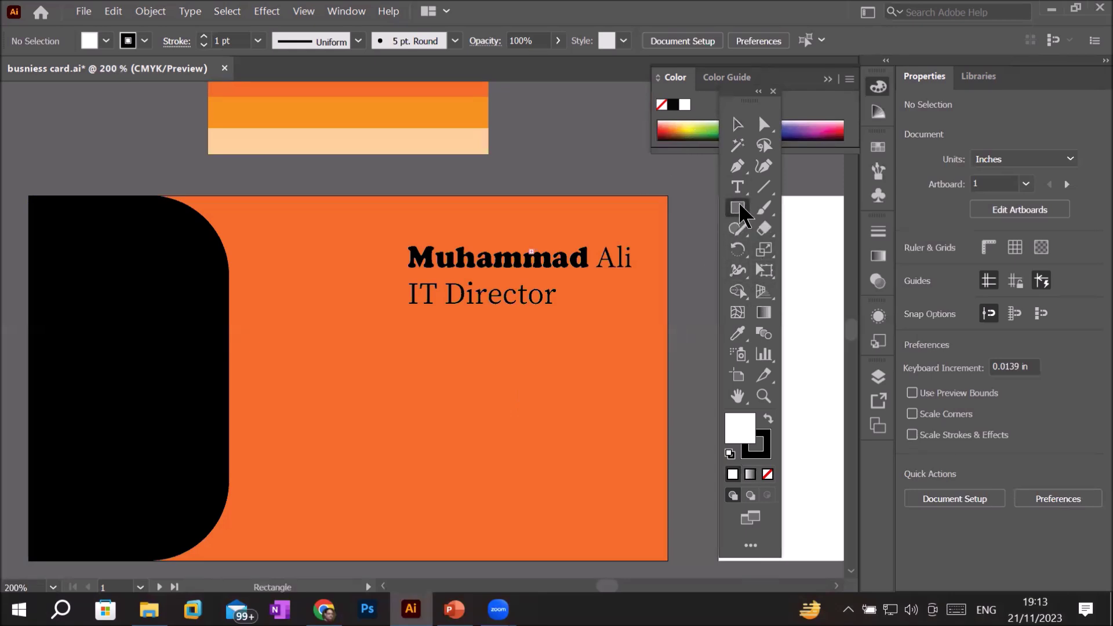
pyautogui.moveTo(387, 378)
pyautogui.mouseDown()
pyautogui.moveTo(487, 444)
pyautogui.moveTo(429, 383)
pyautogui.moveTo(480, 416)
pyautogui.mouseUp()
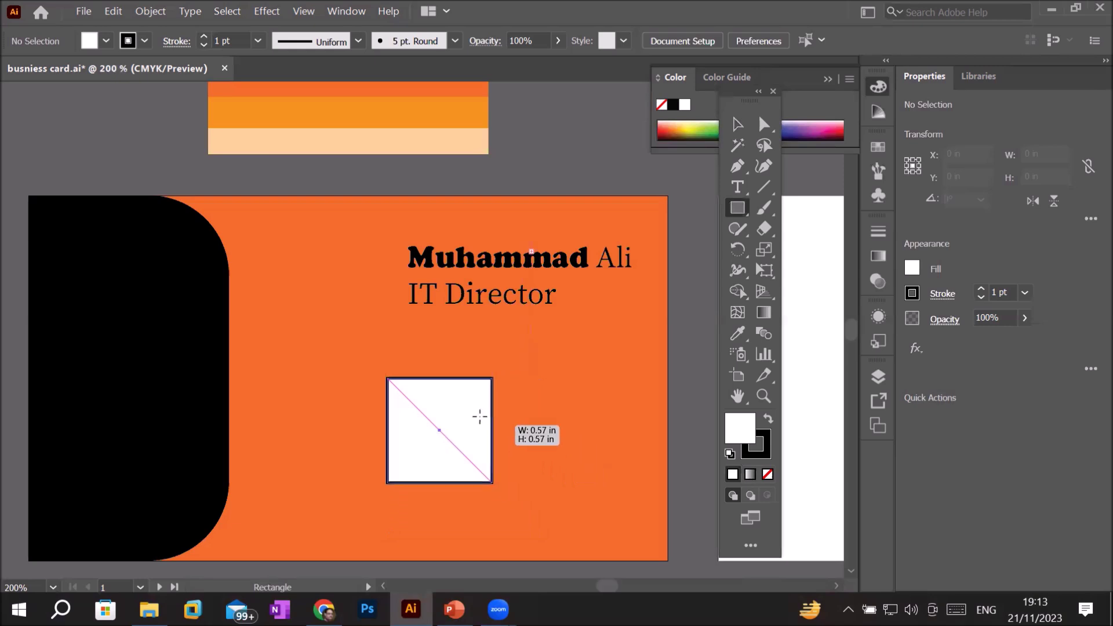
pyautogui.moveTo(480, 416)
pyautogui.mouseDown()
pyautogui.moveTo(518, 448)
pyautogui.moveTo(457, 416)
pyautogui.mouseUp()
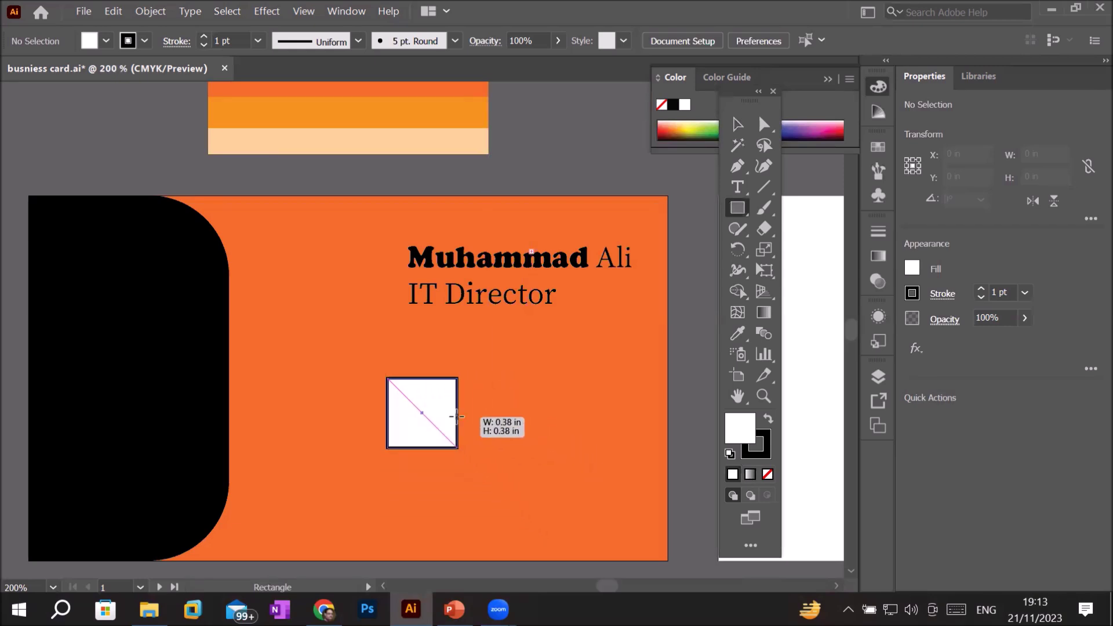
pyautogui.moveTo(457, 416); pyautogui.dragTo(612, 428)
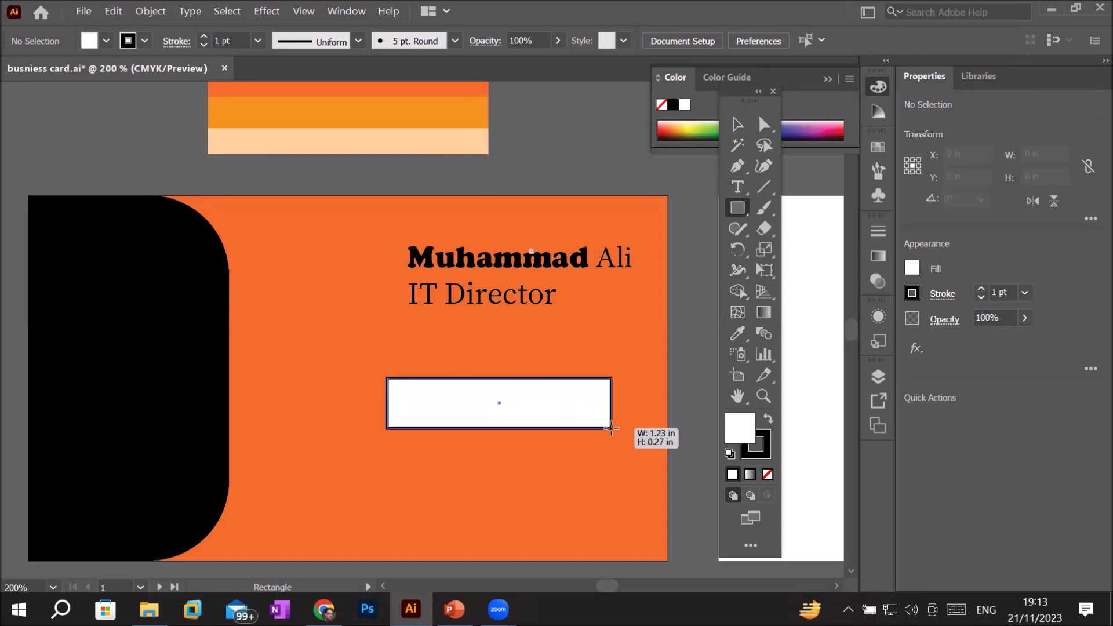
pyautogui.moveTo(611, 428); pyautogui.dragTo(607, 447)
pyautogui.moveTo(607, 490); pyautogui.dragTo(606, 497)
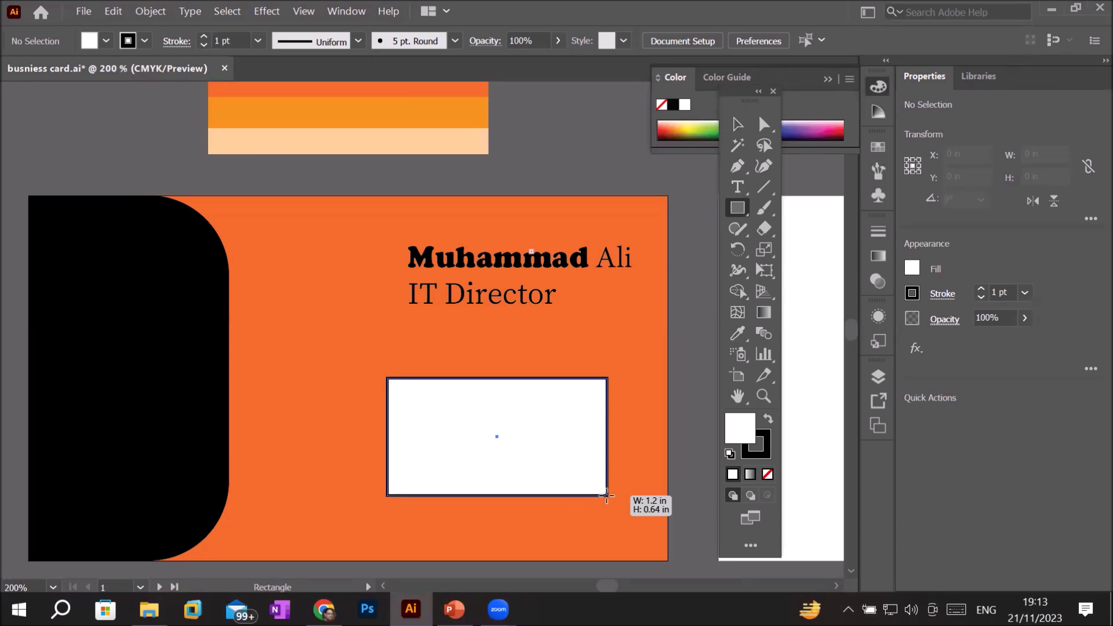
pyautogui.moveTo(606, 496); pyautogui.dragTo(499, 490)
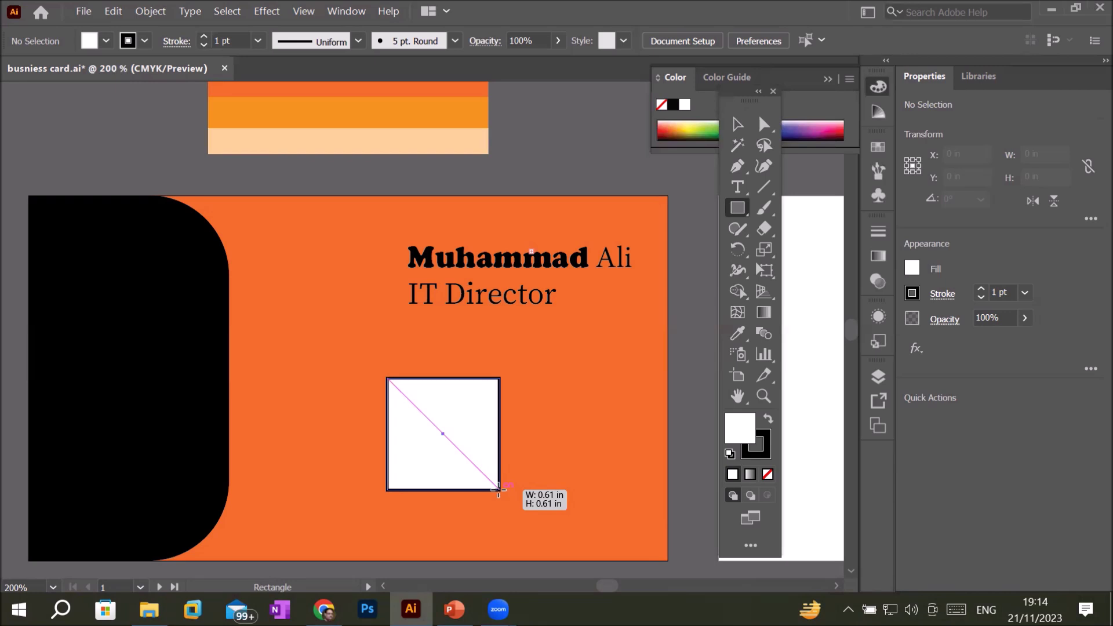
pyautogui.moveTo(499, 489); pyautogui.dragTo(539, 484)
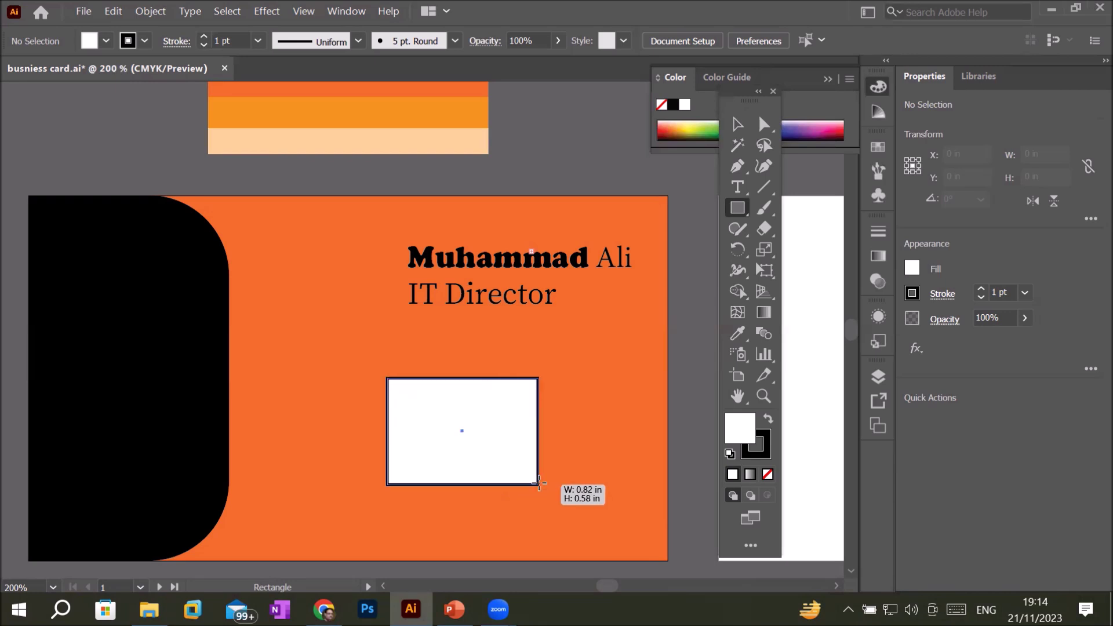
pyautogui.moveTo(539, 483)
pyautogui.mouseDown()
pyautogui.moveTo(521, 509)
pyautogui.moveTo(415, 404)
pyautogui.mouseUp()
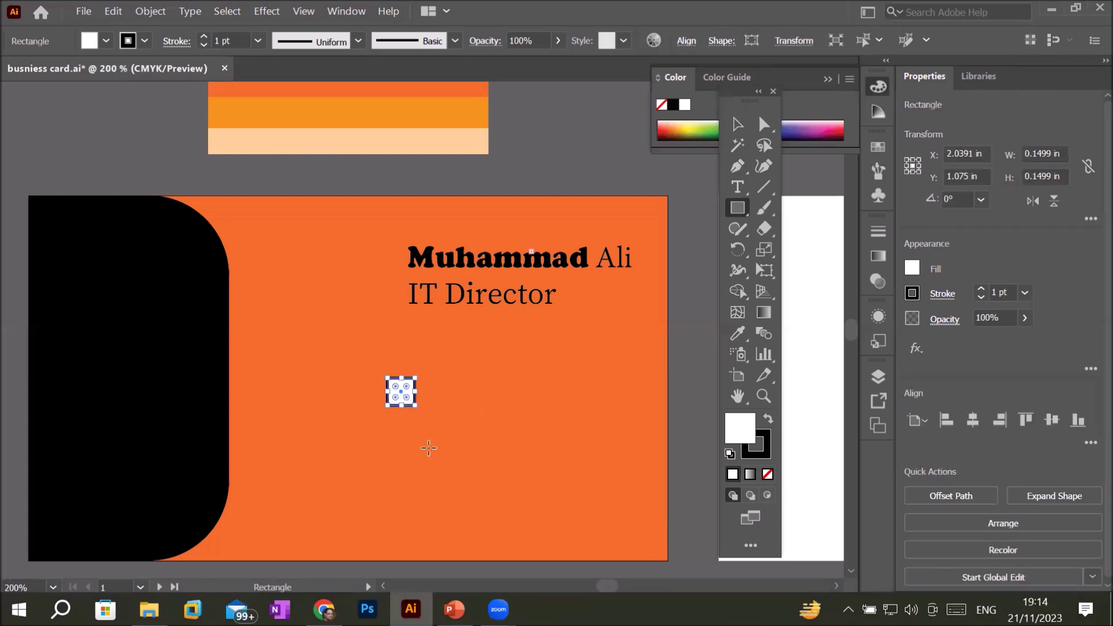
pyautogui.scroll(2, 397, 351)
# Step: Zoom in, delete a stray tiny rectangle, and select the small white square
pyautogui.scroll(3, 458, 450)
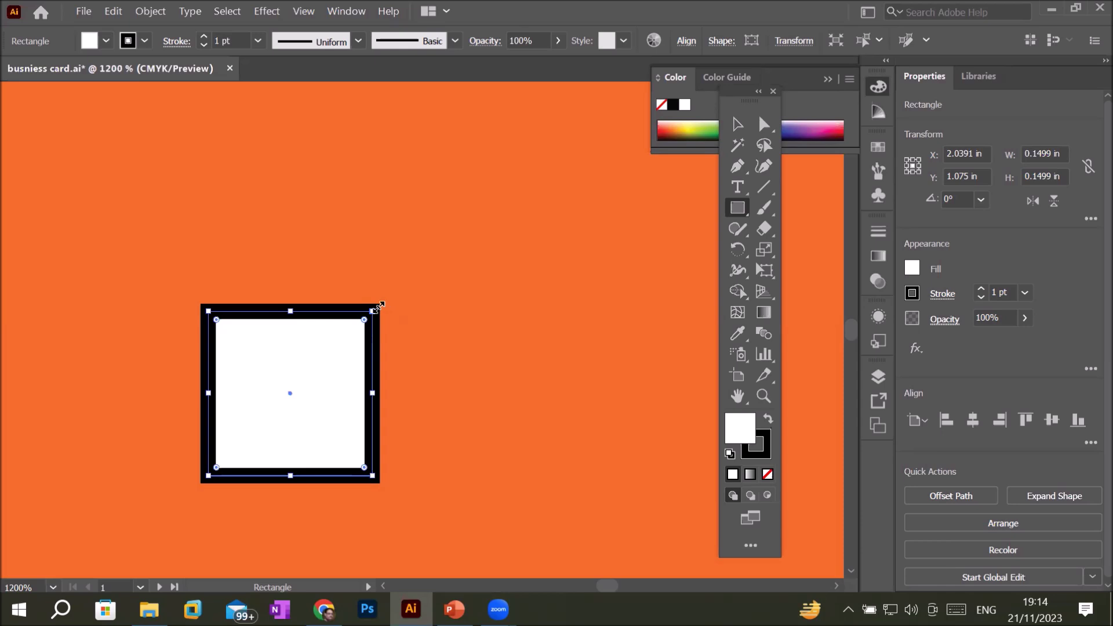
pyautogui.moveTo(390, 288); pyautogui.dragTo(397, 328)
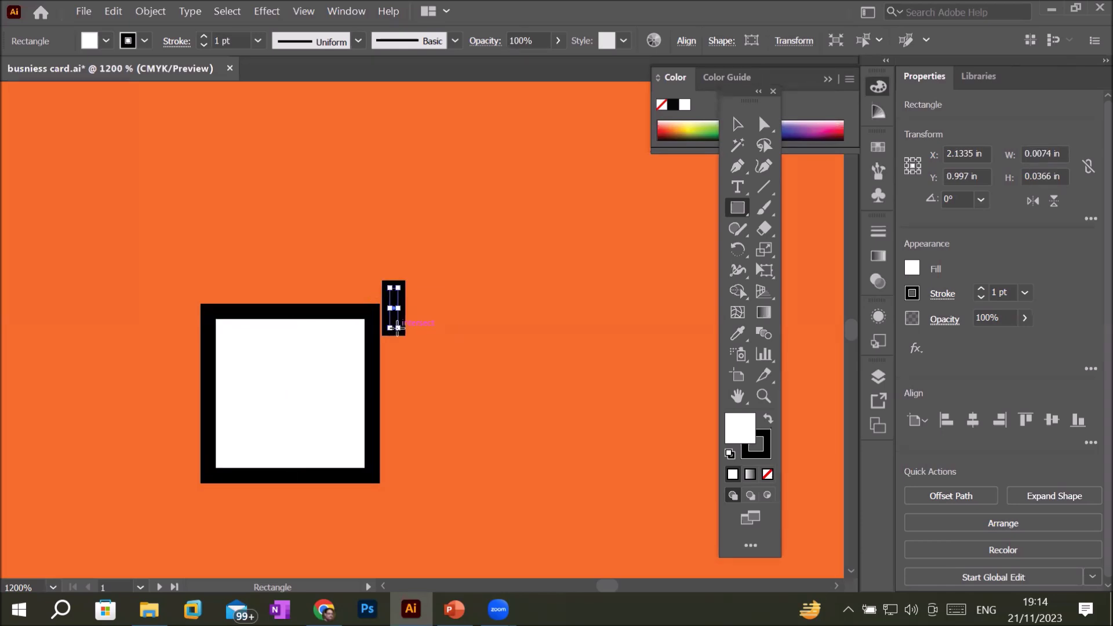
pyautogui.press('Delete')
pyautogui.click(740, 123)
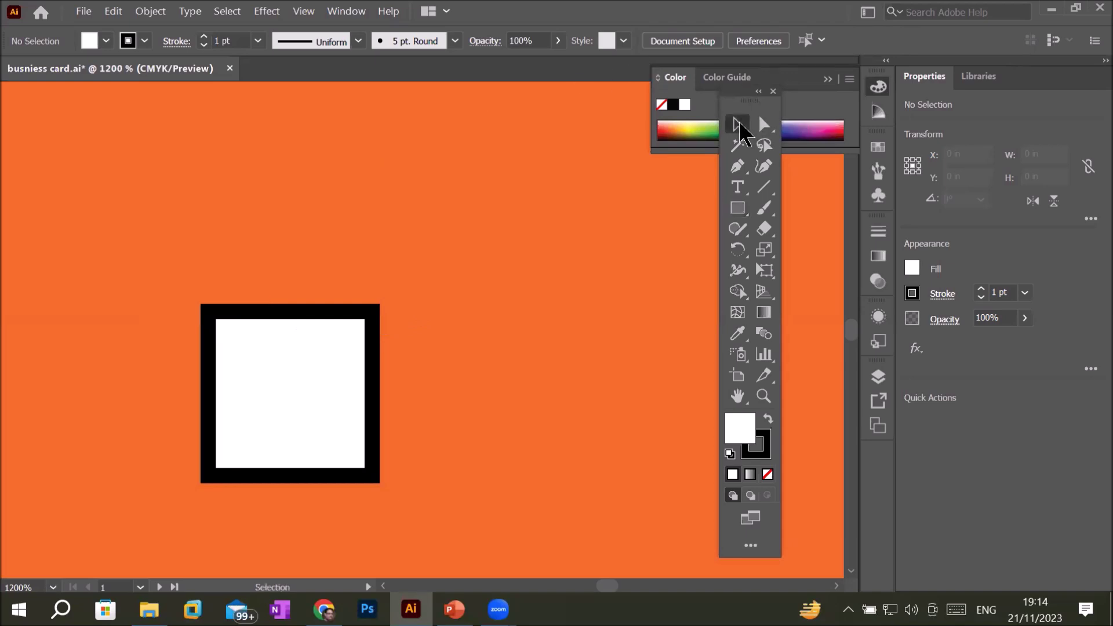
pyautogui.click(272, 339)
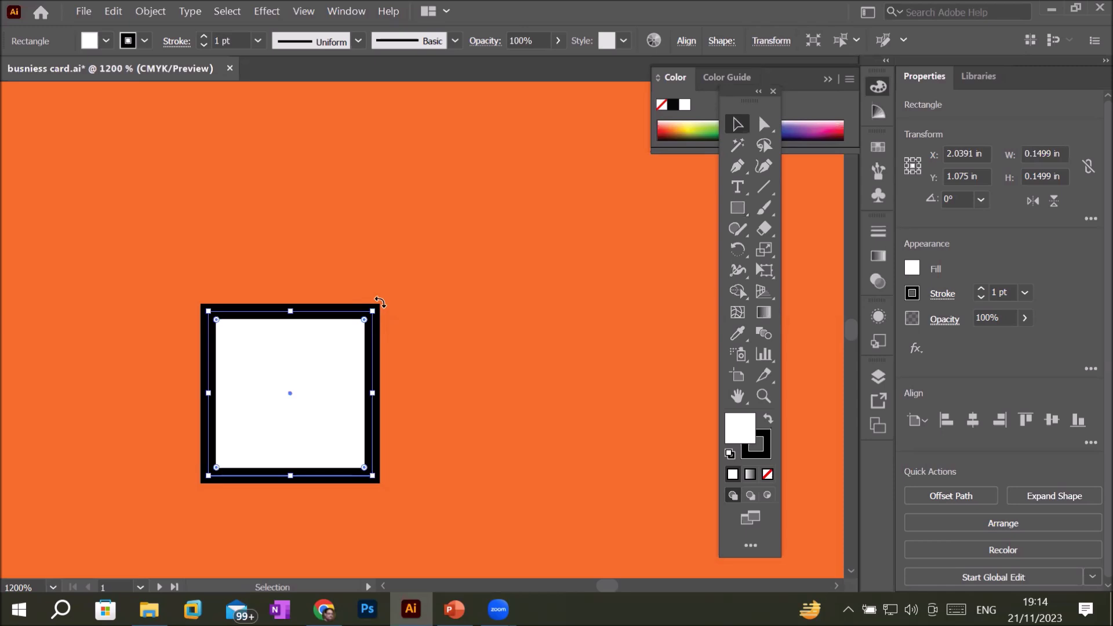
pyautogui.moveTo(380, 302)
pyautogui.mouseDown()
pyautogui.moveTo(402, 403)
pyautogui.moveTo(6, 388)
pyautogui.moveTo(35, 273)
pyautogui.moveTo(410, 239)
pyautogui.moveTo(519, 398)
pyautogui.moveTo(297, 474)
pyautogui.moveTo(365, 268)
pyautogui.moveTo(447, 529)
pyautogui.moveTo(316, 296)
pyautogui.moveTo(495, 442)
pyautogui.moveTo(400, 540)
pyautogui.moveTo(261, 278)
pyautogui.moveTo(216, 432)
pyautogui.mouseUp()
pyautogui.hotkey('ctrl', 'z')
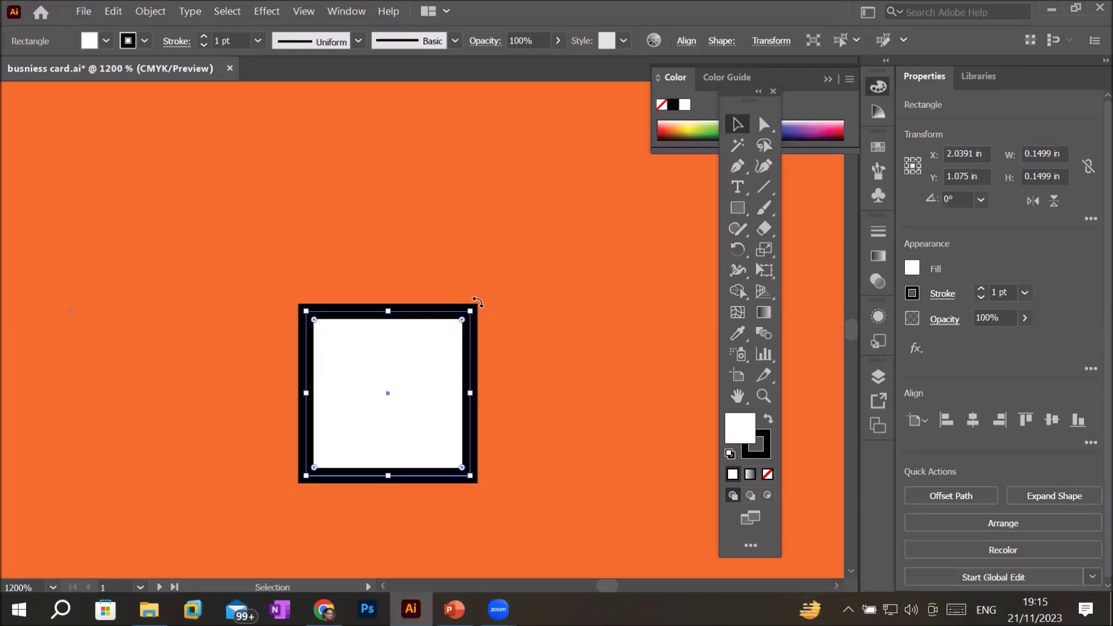
# Step: Rotate the square 45° into a diamond with a 0.212 in bounding box
pyautogui.moveTo(477, 302); pyautogui.dragTo(477, 302)
pyautogui.moveTo(477, 303); pyautogui.dragTo(486, 309)
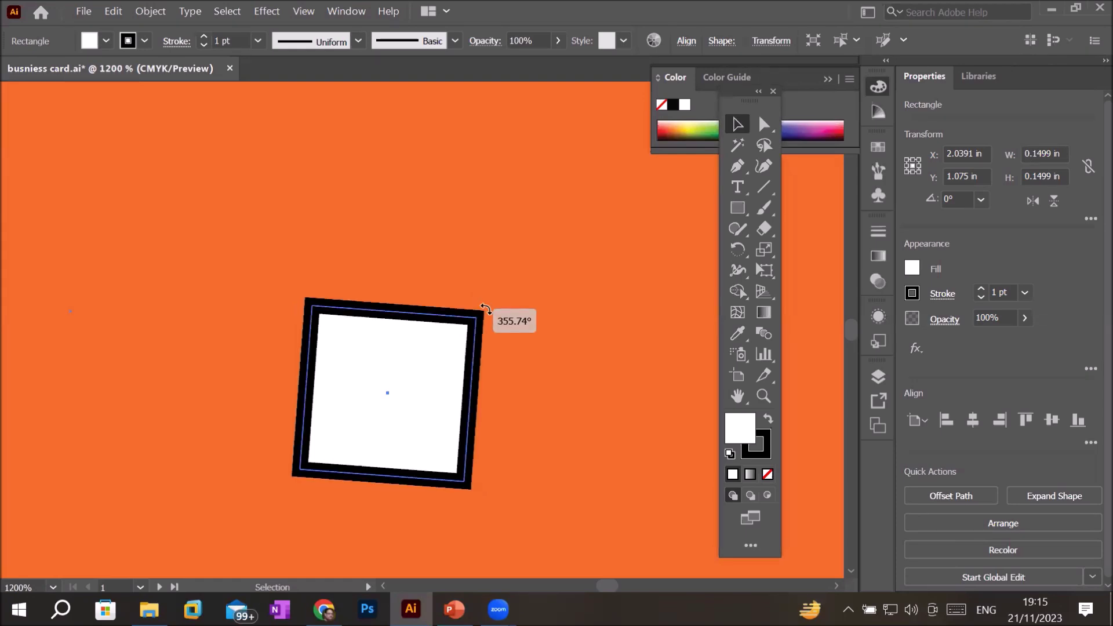
pyautogui.moveTo(486, 309); pyautogui.dragTo(457, 248)
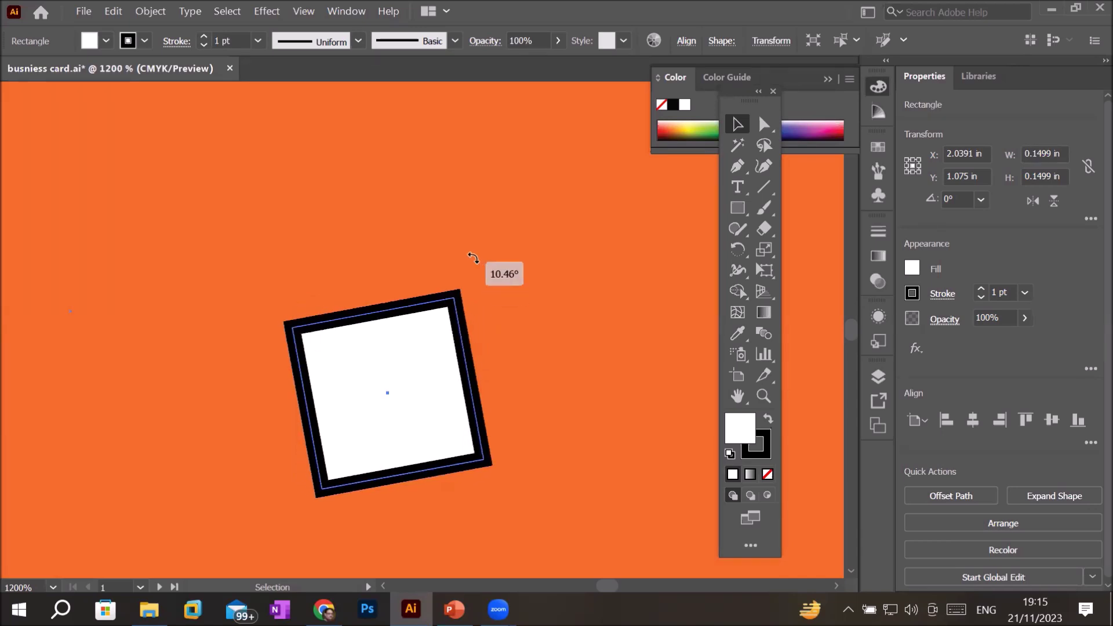
pyautogui.moveTo(457, 248)
pyautogui.mouseDown()
pyautogui.moveTo(476, 299)
pyautogui.moveTo(485, 285)
pyautogui.moveTo(503, 375)
pyautogui.mouseUp()
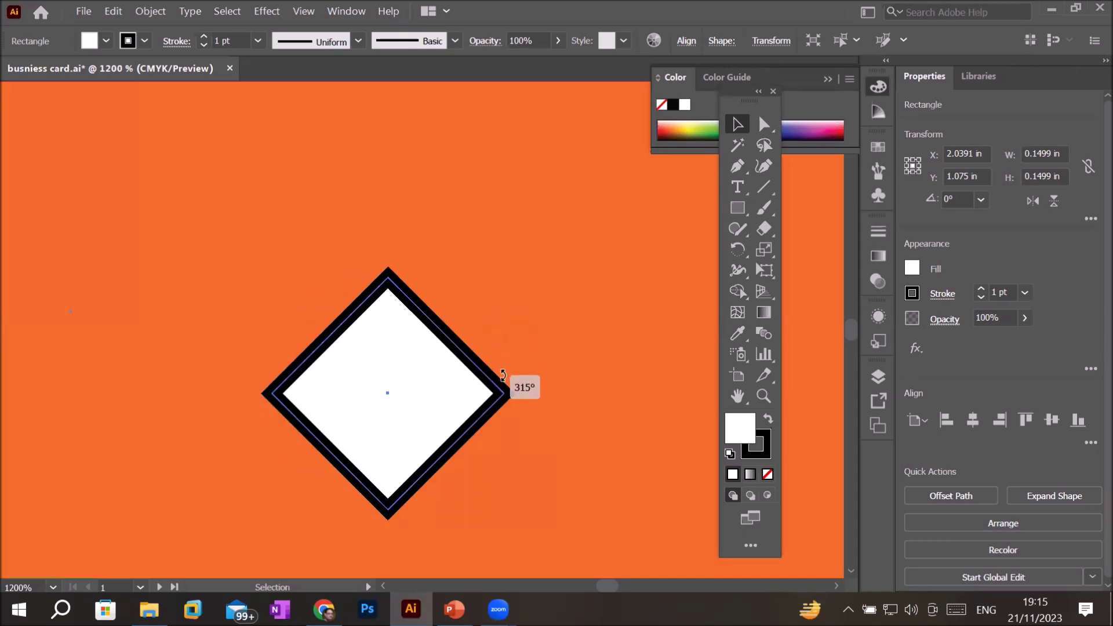
pyautogui.moveTo(503, 376)
pyautogui.mouseDown()
pyautogui.moveTo(535, 396)
pyautogui.moveTo(507, 256)
pyautogui.moveTo(535, 408)
pyautogui.moveTo(177, 390)
pyautogui.moveTo(326, 242)
pyautogui.mouseUp()
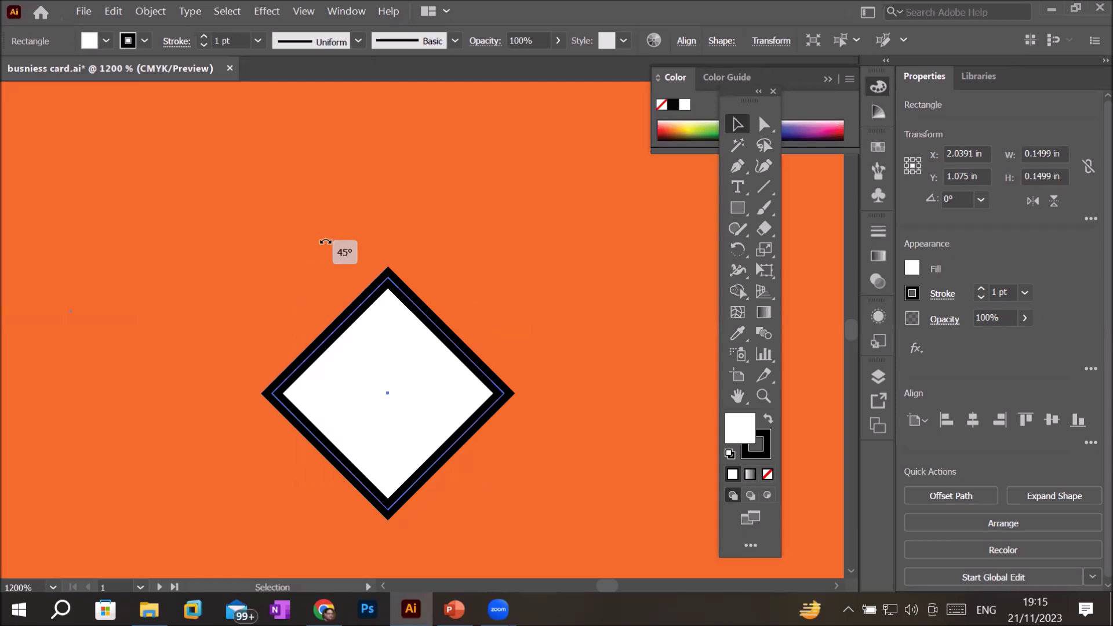
pyautogui.moveTo(325, 242)
pyautogui.mouseDown()
pyautogui.moveTo(402, 278)
pyautogui.moveTo(458, 336)
pyautogui.moveTo(490, 423)
pyautogui.moveTo(529, 348)
pyautogui.moveTo(522, 261)
pyautogui.moveTo(498, 223)
pyautogui.moveTo(426, 226)
pyautogui.mouseUp()
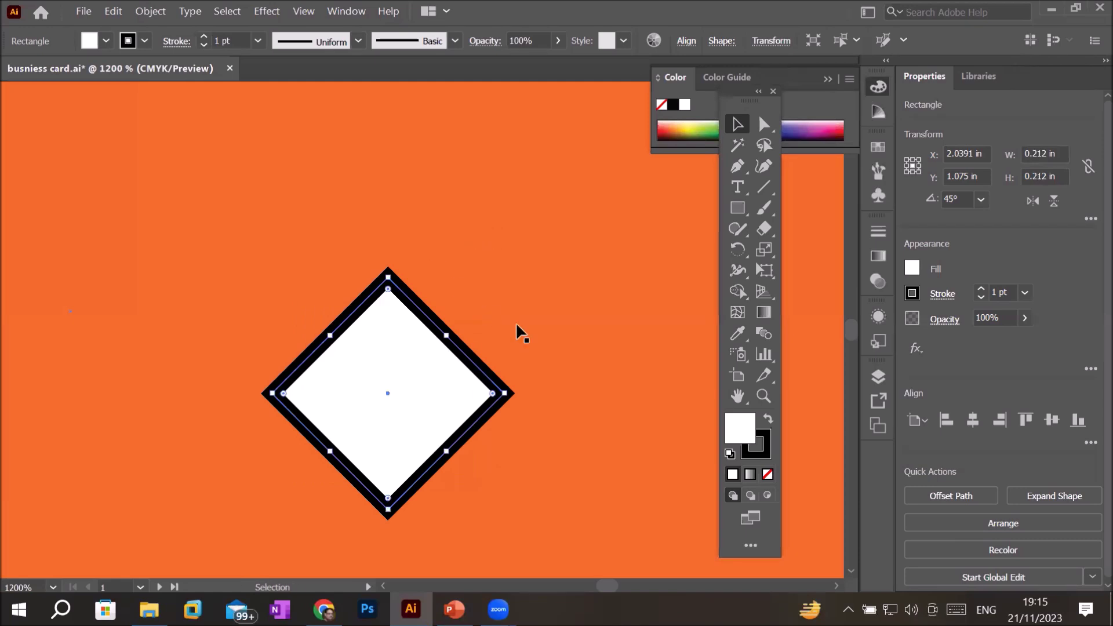
# Step: Copy and paste the white diamond, placing the duplicate directly below the original
pyautogui.scroll(-2, 520, 323)
pyautogui.scroll(-2, 519, 323)
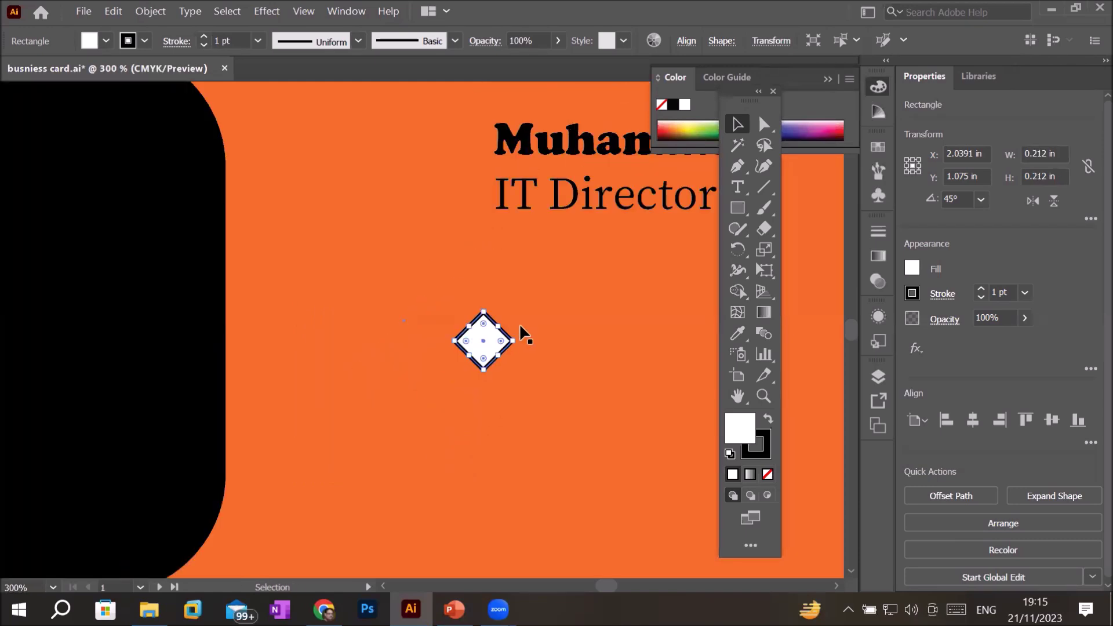
pyautogui.scroll(1, 520, 323)
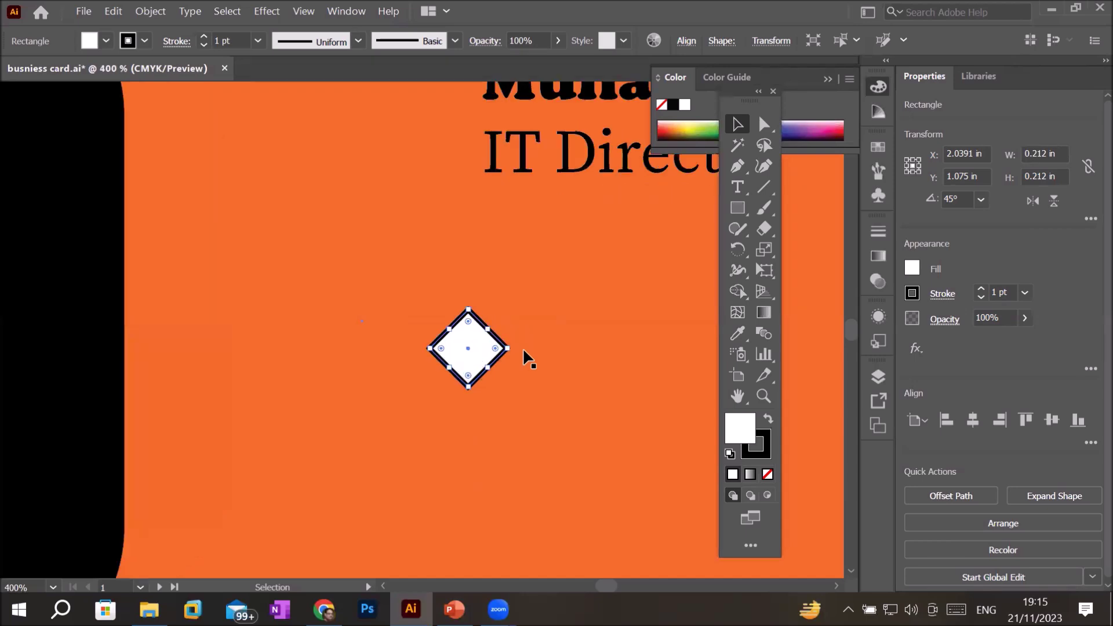
pyautogui.scroll(1, 526, 379)
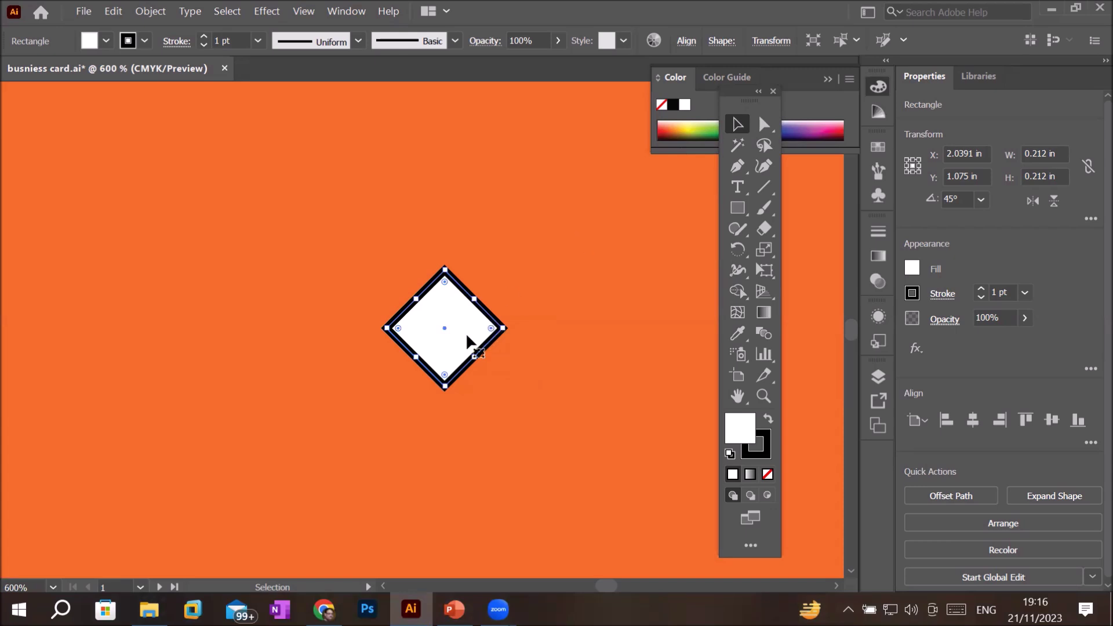
pyautogui.click(111, 15)
pyautogui.click(137, 88)
pyautogui.click(111, 12)
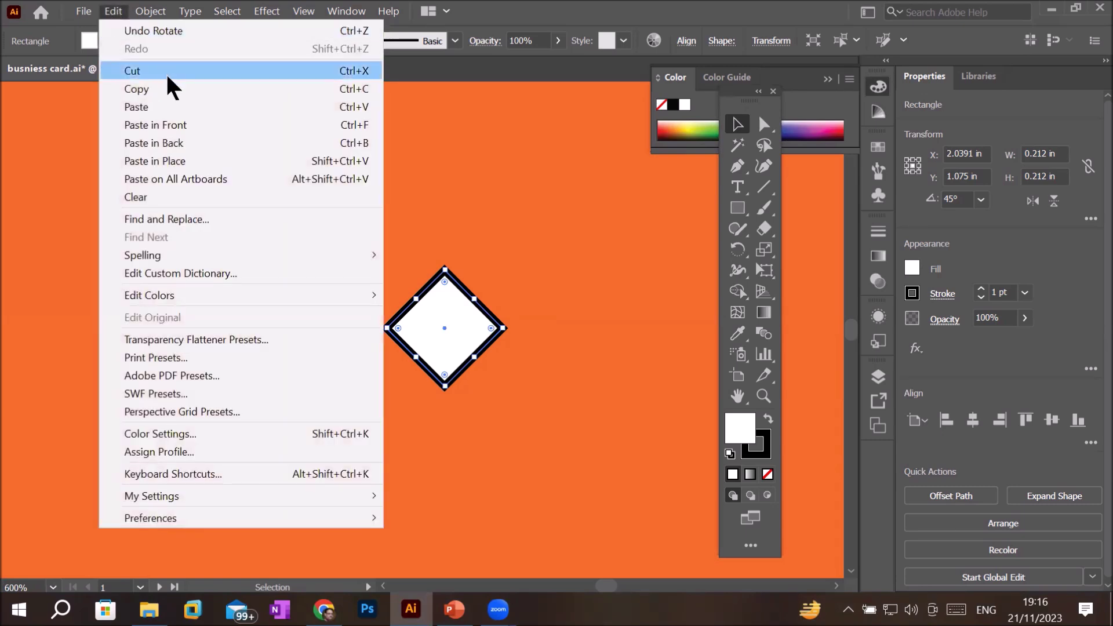
pyautogui.click(175, 107)
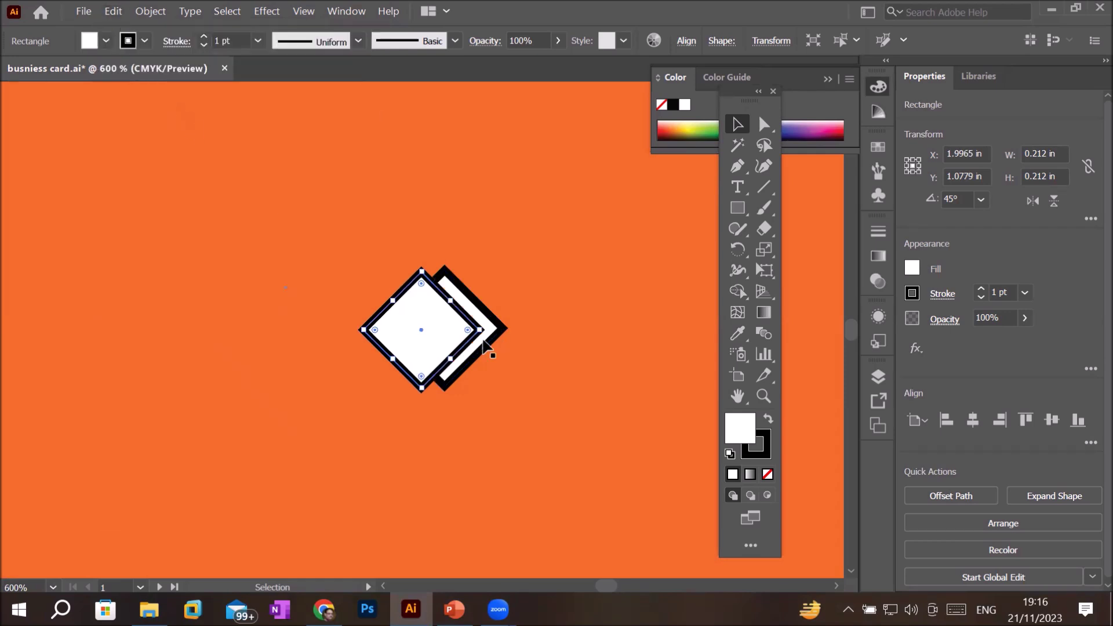
pyautogui.moveTo(405, 326); pyautogui.dragTo(429, 460)
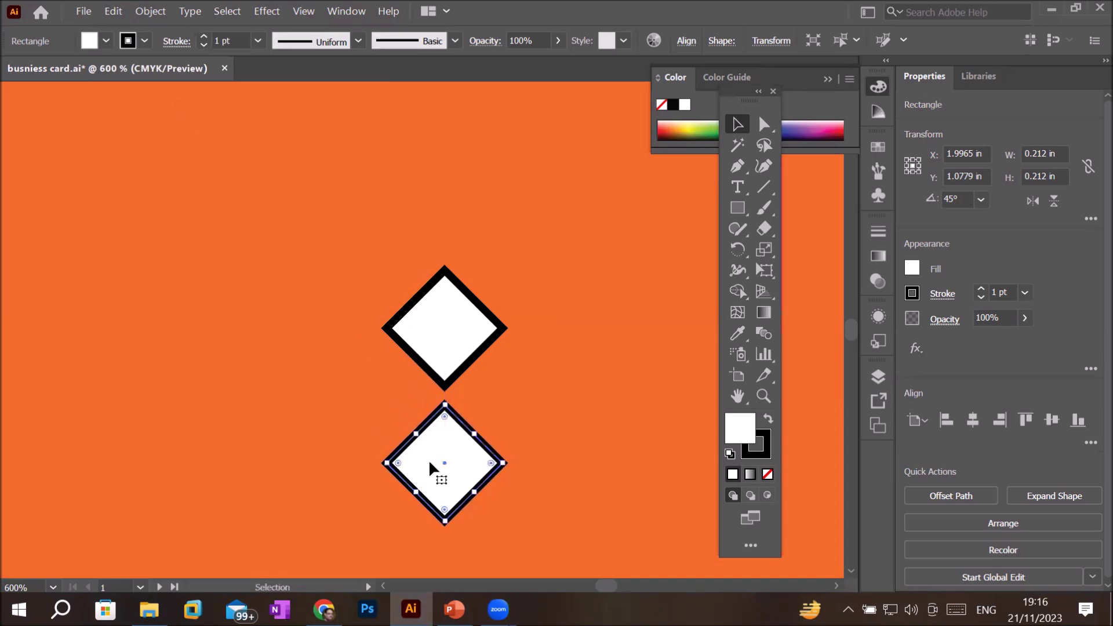
# Step: Select both stacked diamonds and Alt-drag a copy of the pair up and to the left
pyautogui.keyDown('shift'); pyautogui.click(425, 329); pyautogui.keyUp('shift')
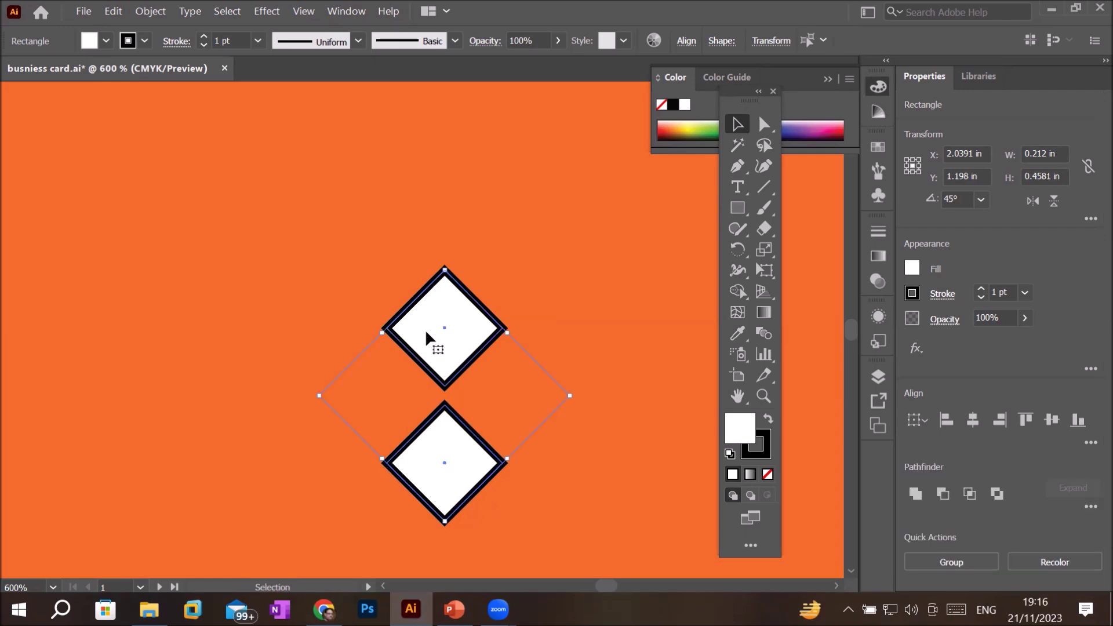
pyautogui.click(422, 268)
pyautogui.click(448, 326)
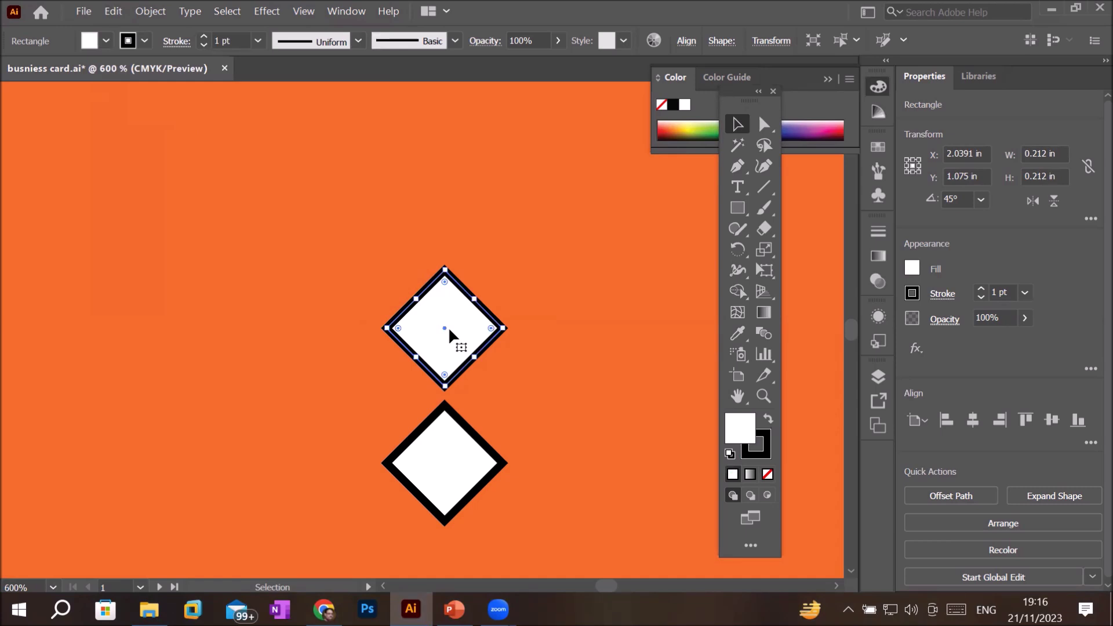
pyautogui.keyDown('shift'); pyautogui.click(428, 466); pyautogui.keyUp('shift')
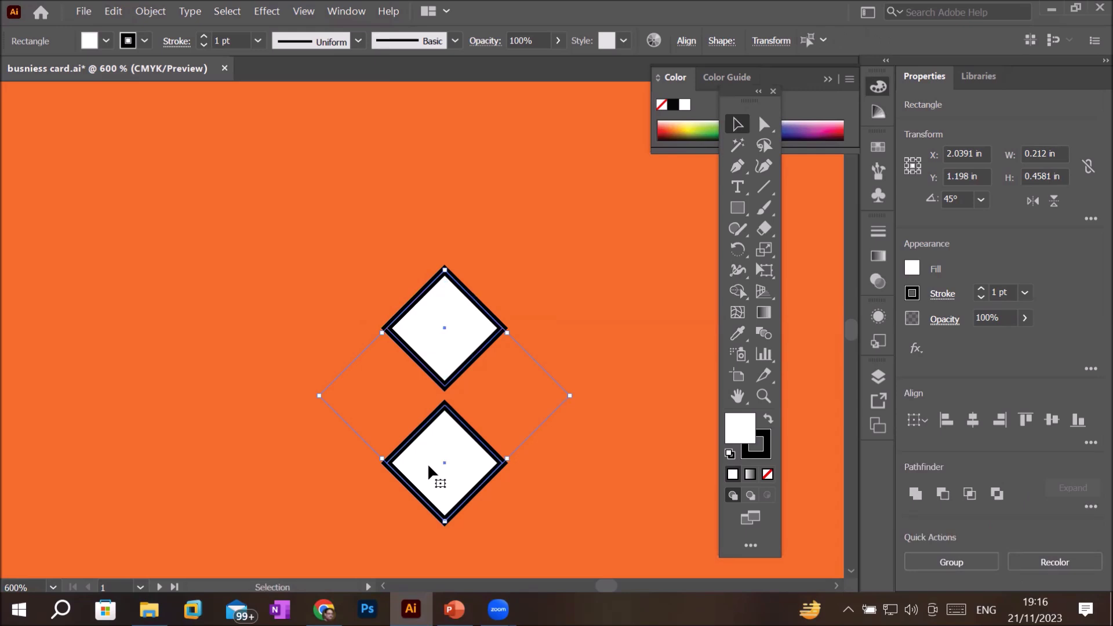
pyautogui.moveTo(428, 465); pyautogui.dragTo(340, 394)
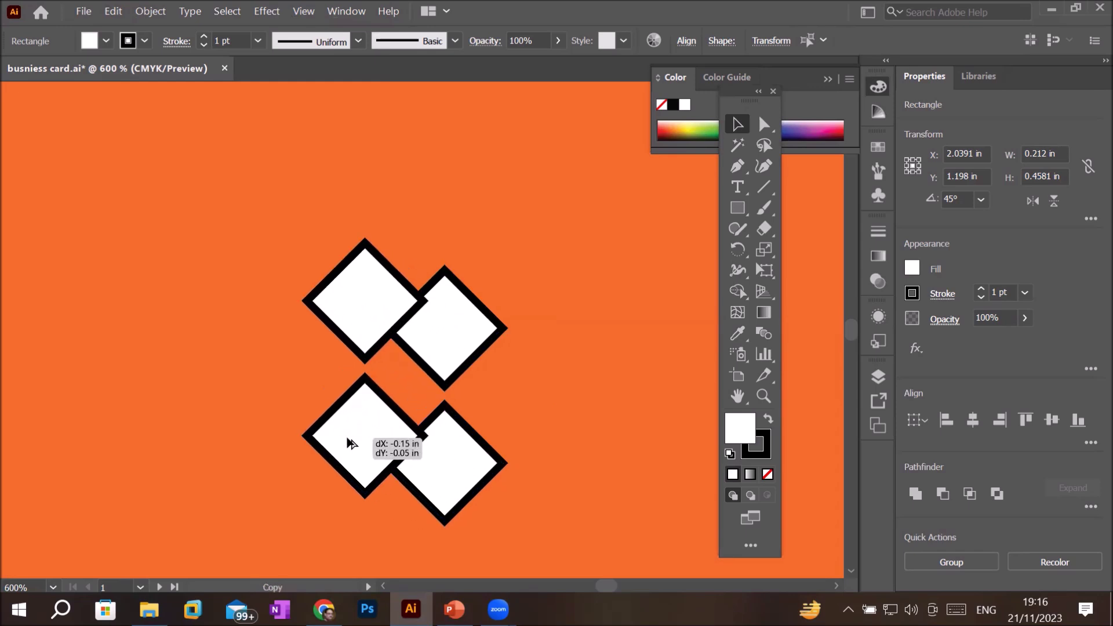
pyautogui.moveTo(341, 397); pyautogui.dragTo(359, 400)
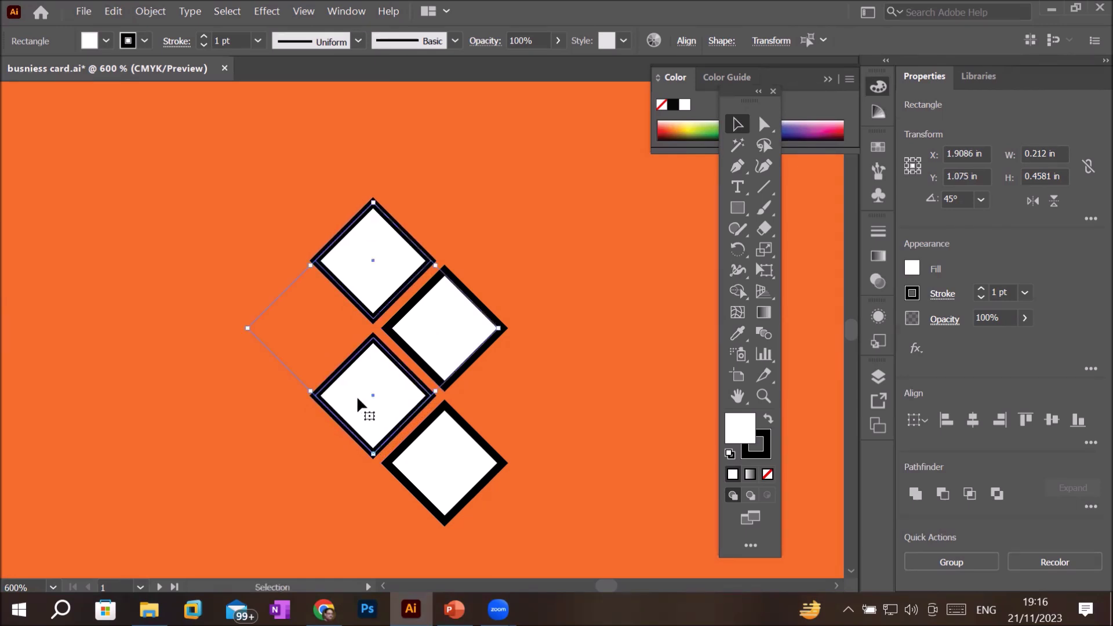
pyautogui.moveTo(357, 399)
pyautogui.mouseDown()
pyautogui.moveTo(235, 374)
pyautogui.moveTo(282, 332)
pyautogui.mouseUp()
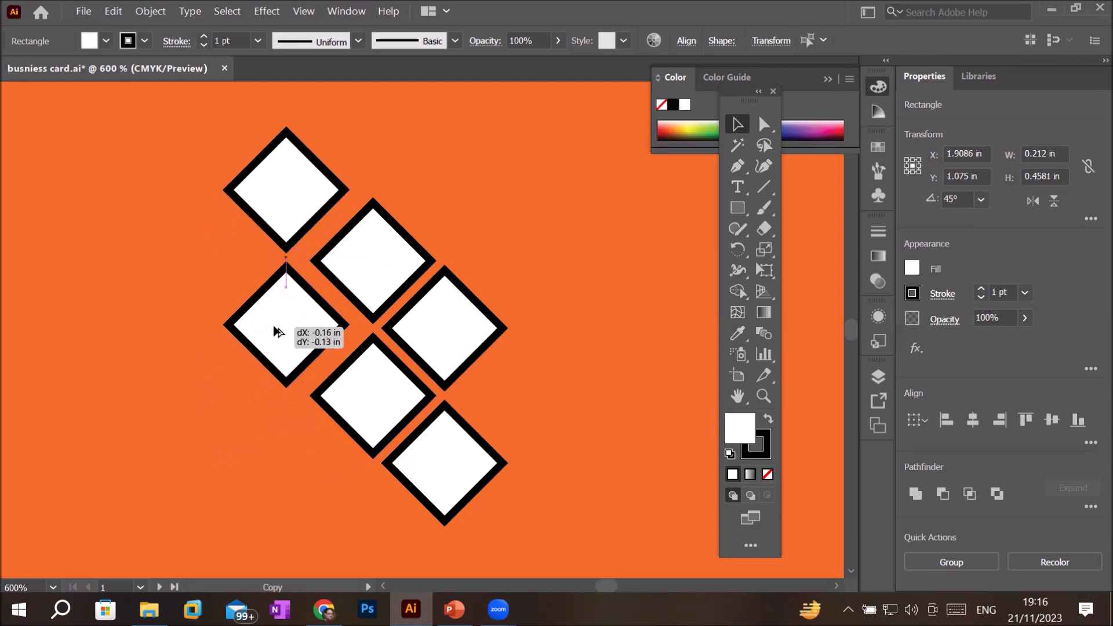
pyautogui.moveTo(281, 335); pyautogui.dragTo(290, 335)
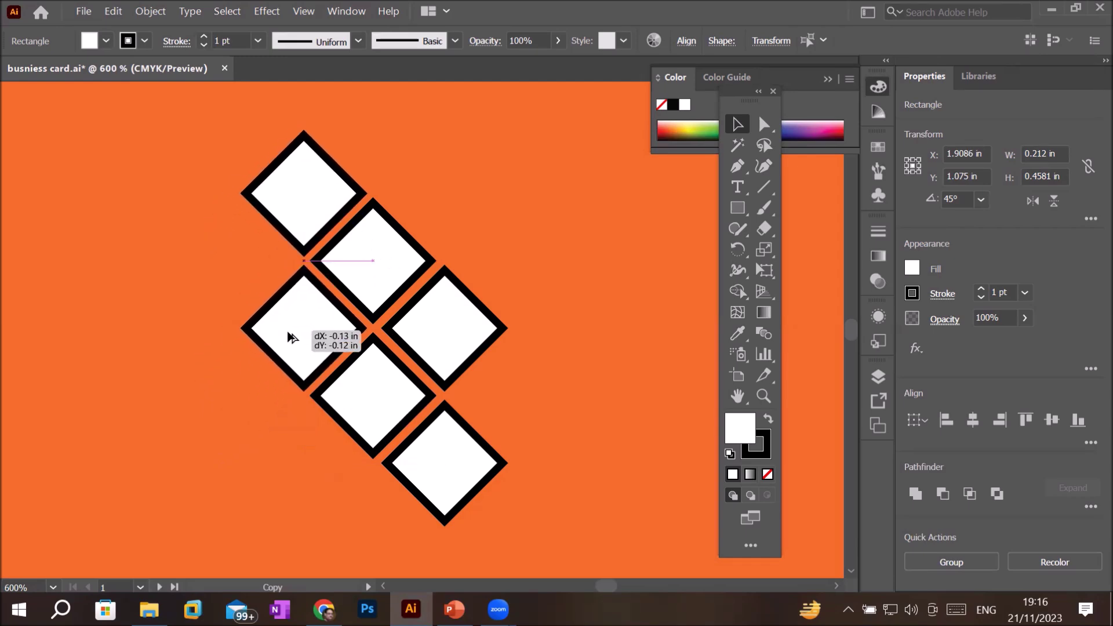
pyautogui.moveTo(290, 336); pyautogui.dragTo(291, 335)
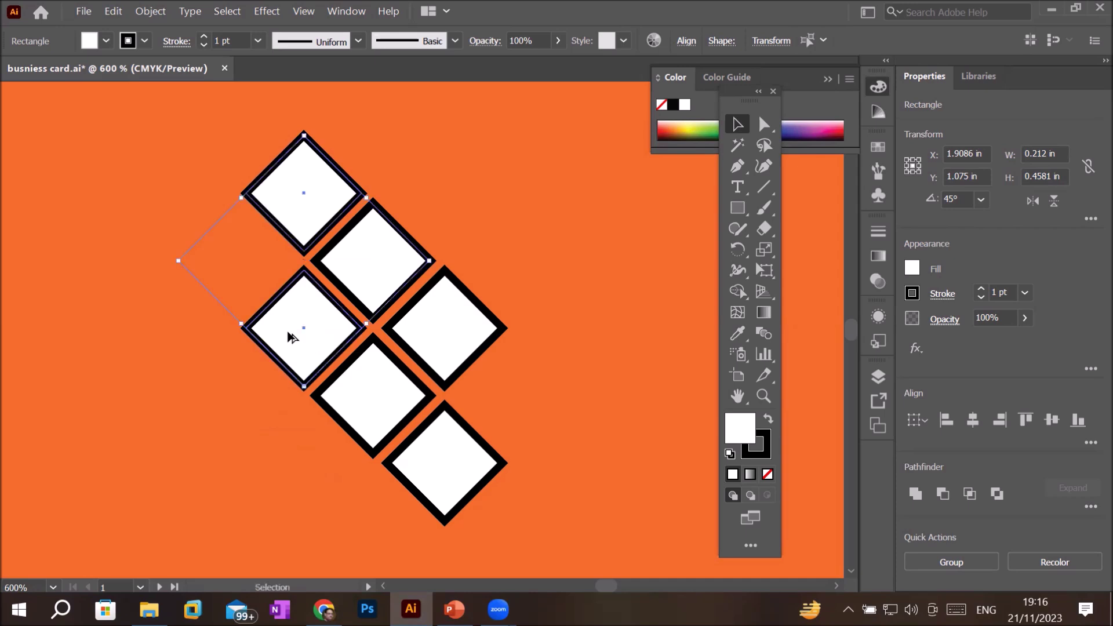
# Step: Add diamond copies at the right, upper right and lower left, then fine-tune positions into the X cluster
pyautogui.click(465, 463)
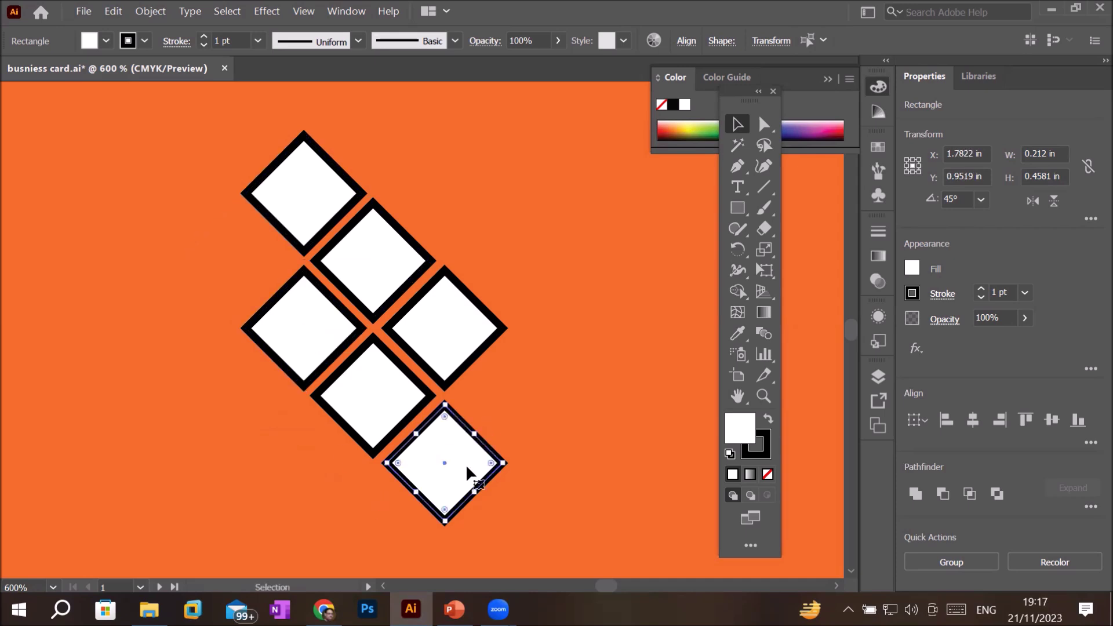
pyautogui.moveTo(486, 459); pyautogui.dragTo(603, 344)
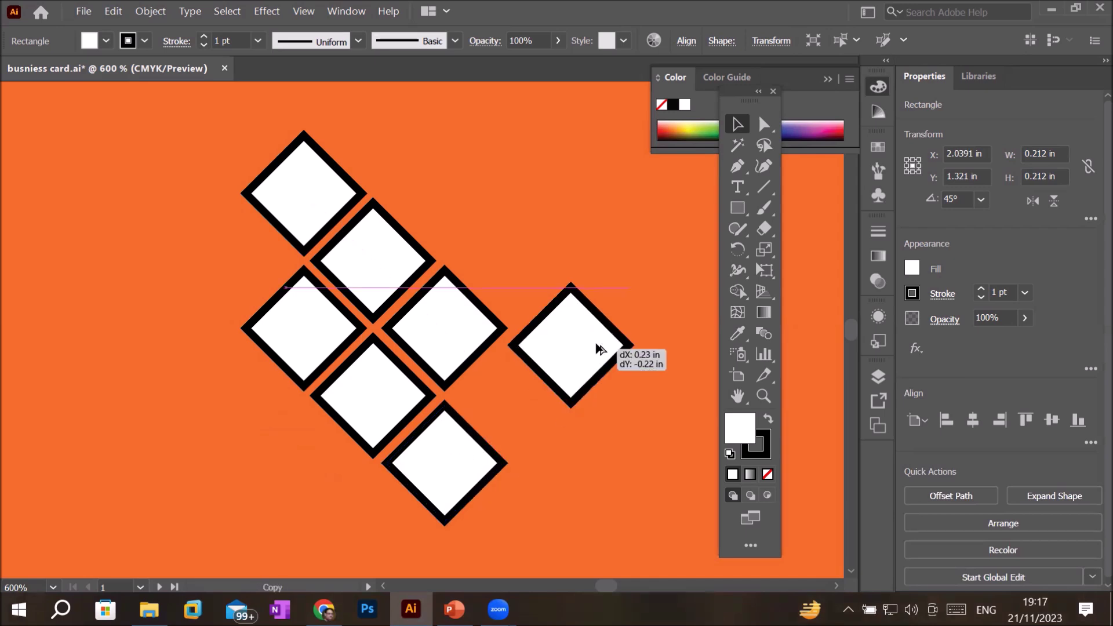
pyautogui.moveTo(585, 257); pyautogui.dragTo(504, 232)
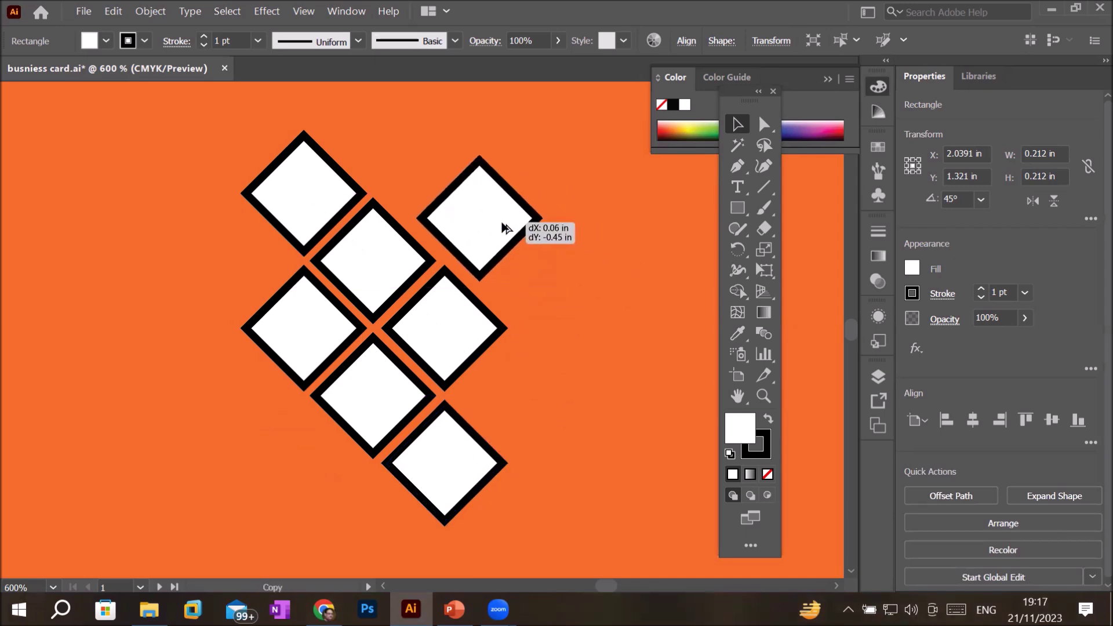
pyautogui.moveTo(504, 232); pyautogui.dragTo(294, 443)
pyautogui.moveTo(453, 478)
pyautogui.mouseDown()
pyautogui.moveTo(522, 420)
pyautogui.moveTo(491, 460)
pyautogui.mouseUp()
pyautogui.moveTo(297, 207); pyautogui.dragTo(272, 224)
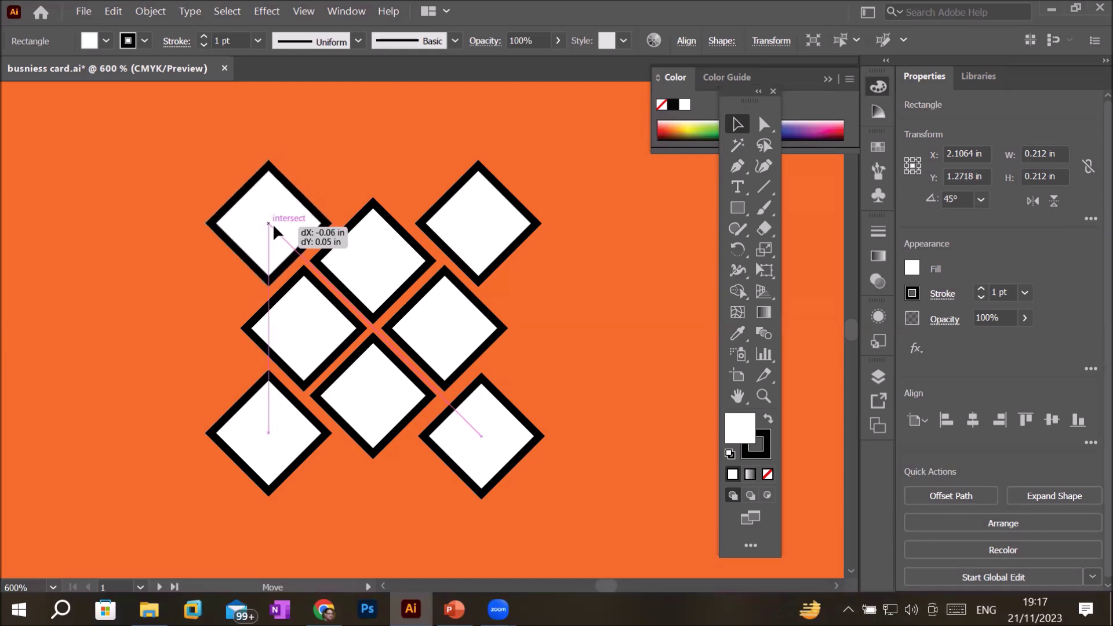
pyautogui.moveTo(273, 223); pyautogui.dragTo(273, 224)
pyautogui.click(564, 319)
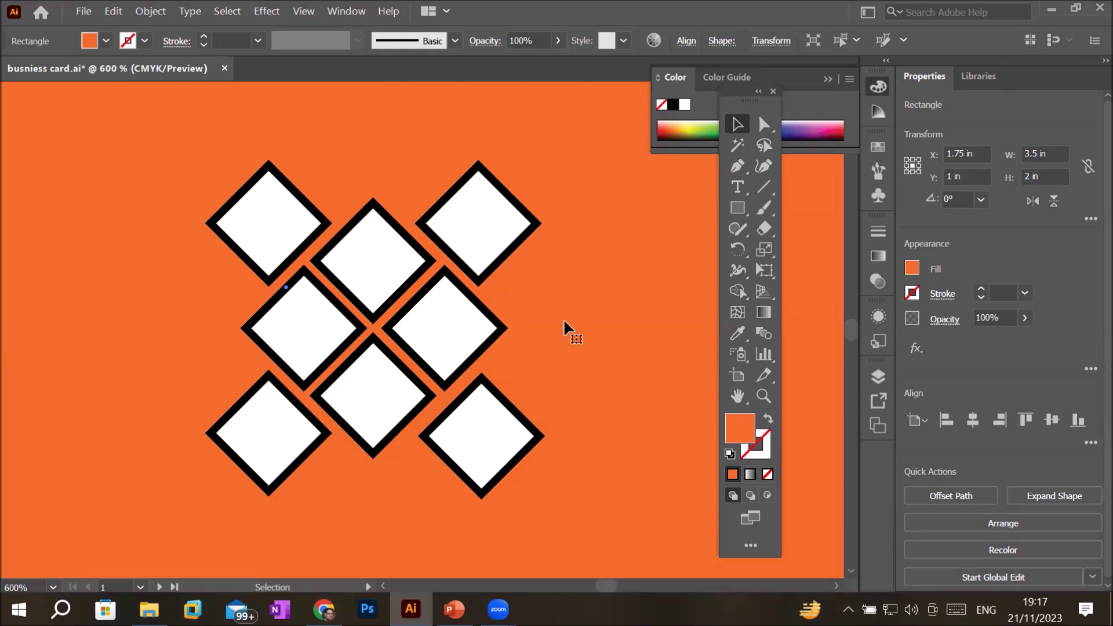
# Step: Shift-select all the diamonds and move the cluster slightly down-left on the card
pyautogui.scroll(-3, 563, 318)
pyautogui.scroll(-2, 564, 319)
pyautogui.scroll(-1, 563, 319)
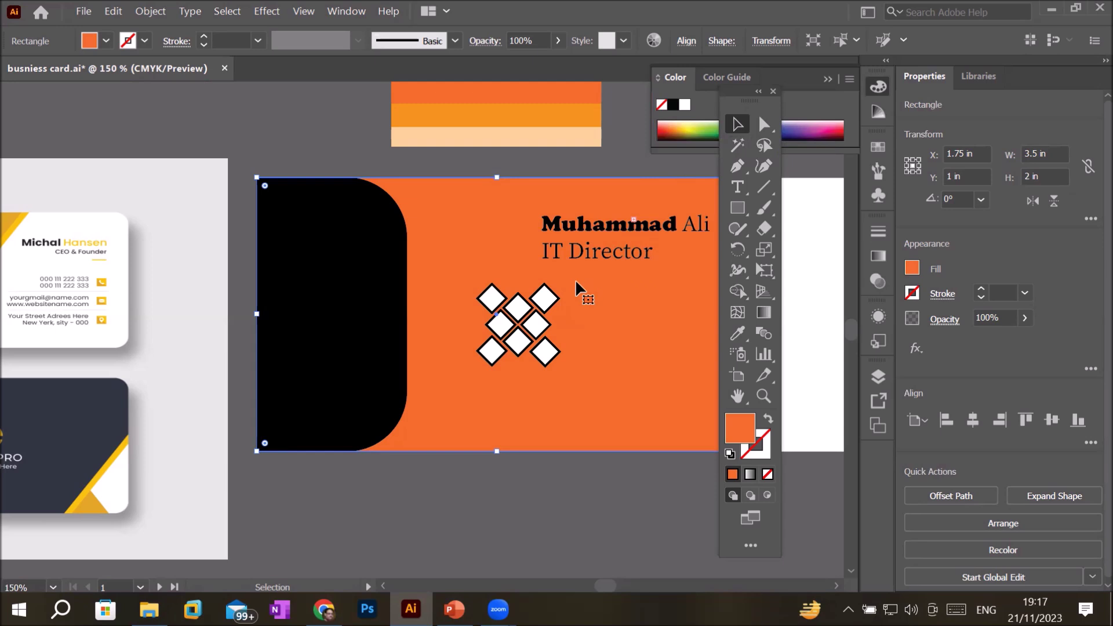
pyautogui.click(545, 298)
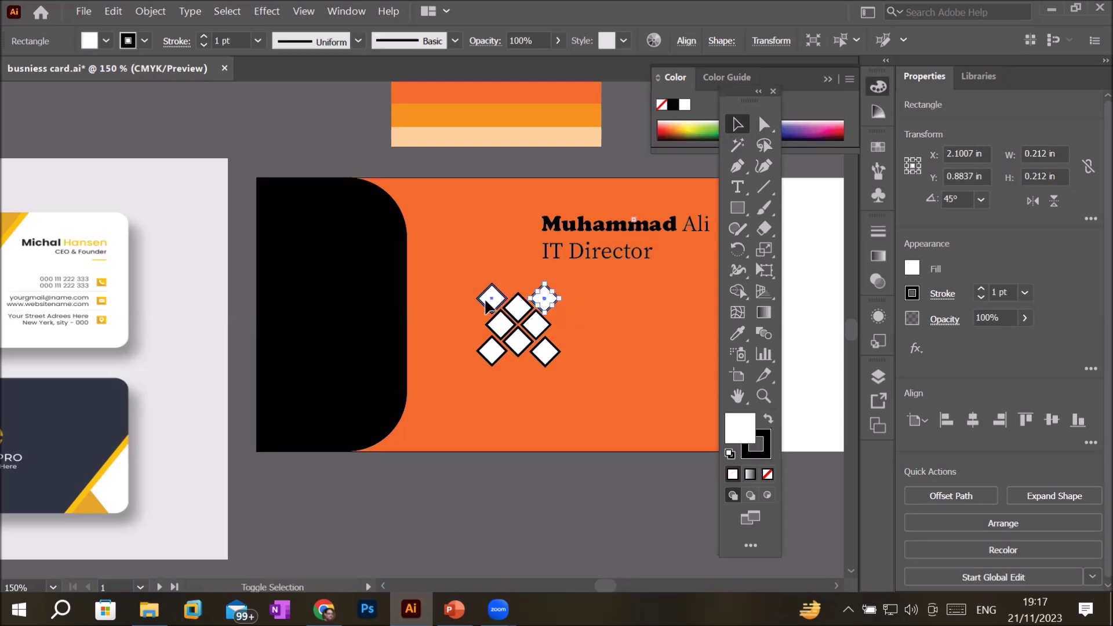
pyautogui.keyDown('shift'); pyautogui.click(496, 317); pyautogui.keyUp('shift')
pyautogui.keyDown('shift'); pyautogui.click(518, 342); pyautogui.keyUp('shift')
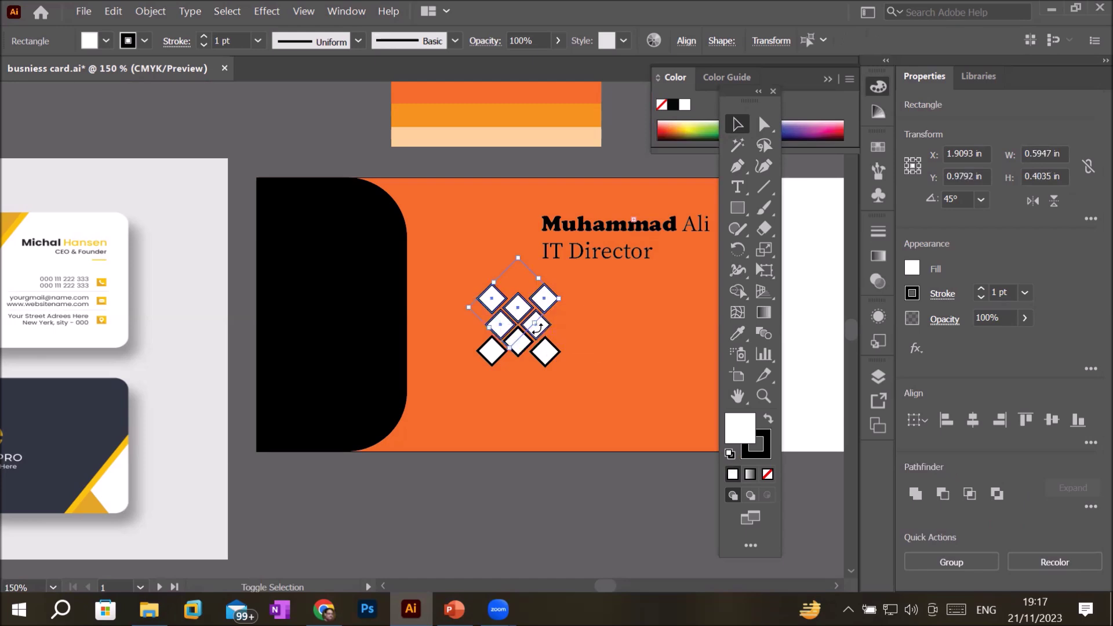
pyautogui.keyDown('shift'); pyautogui.click(492, 355); pyautogui.keyUp('shift')
pyautogui.keyDown('shift'); pyautogui.click(545, 352); pyautogui.keyUp('shift')
pyautogui.moveTo(547, 353); pyautogui.dragTo(492, 440)
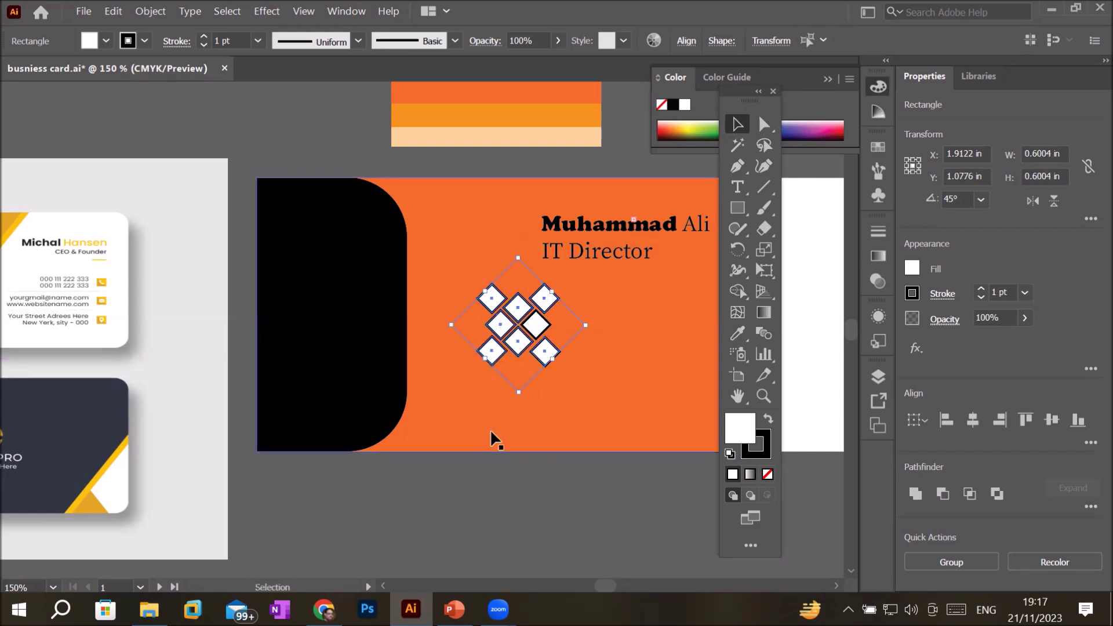
pyautogui.hotkey('ctrl', 'z')
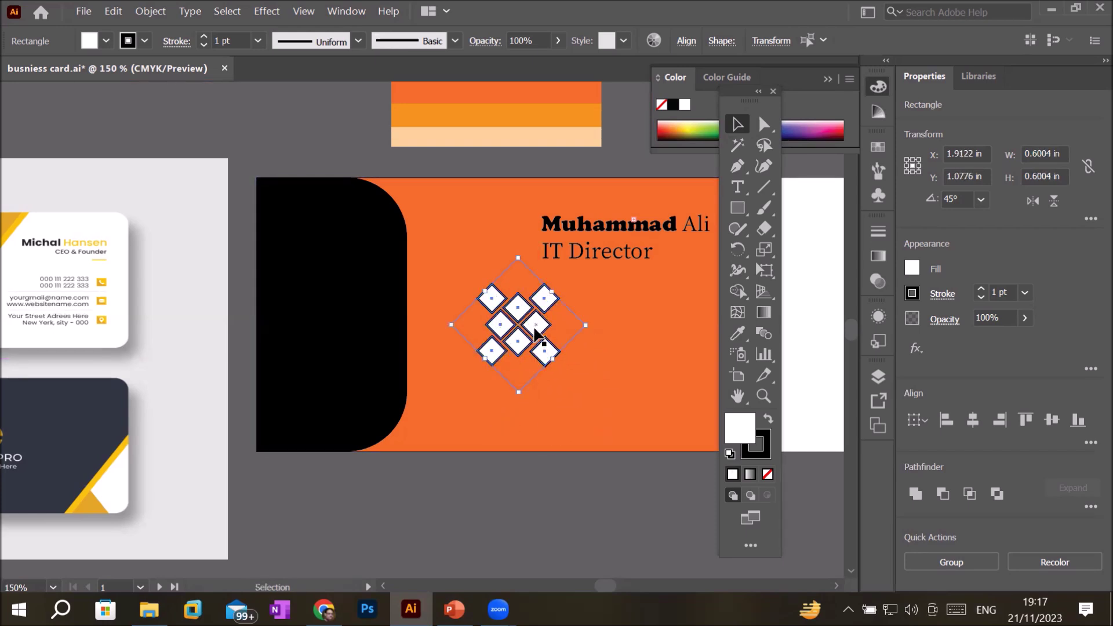
pyautogui.moveTo(536, 333)
pyautogui.mouseDown()
pyautogui.moveTo(450, 298)
pyautogui.moveTo(504, 304)
pyautogui.moveTo(534, 346)
pyautogui.mouseUp()
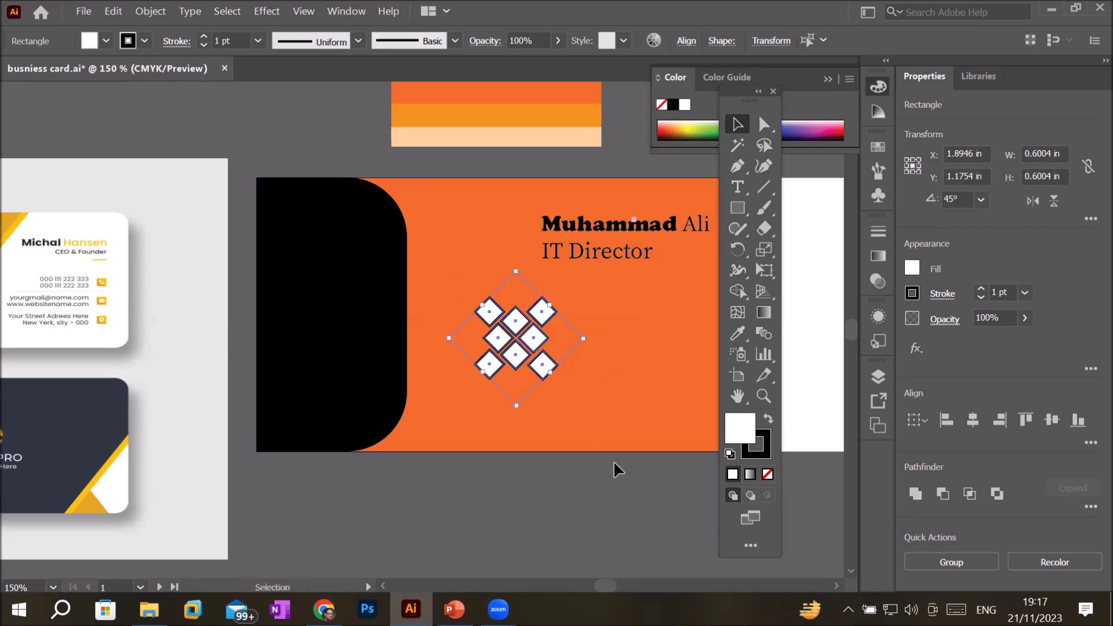
pyautogui.click(548, 490)
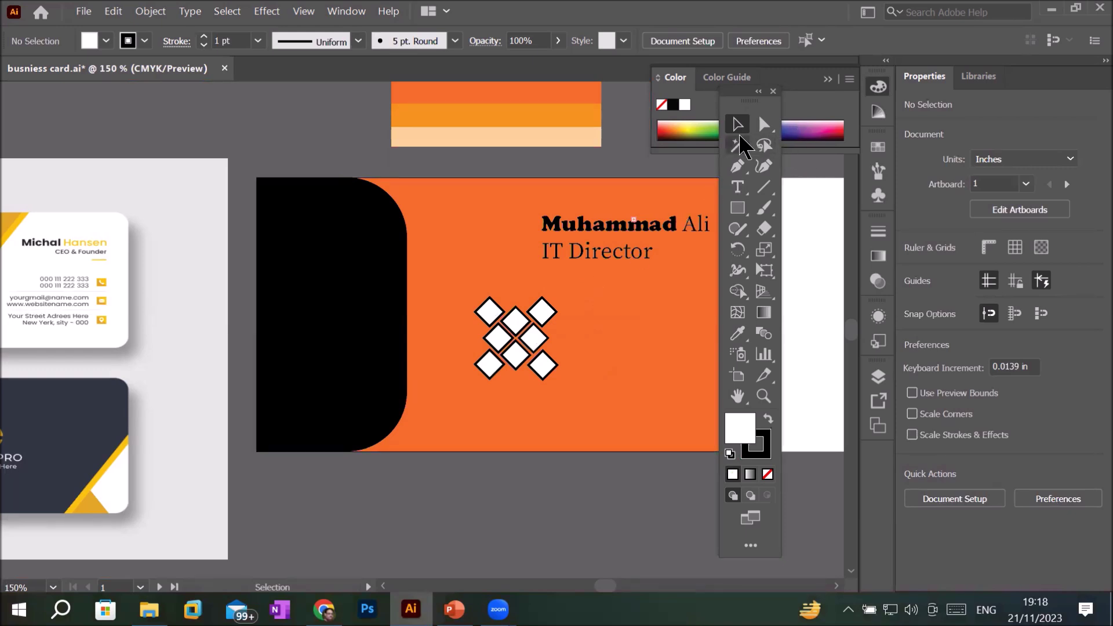
# Step: Undo the accidental move of the orange background and dismiss its context menu
pyautogui.moveTo(588, 283); pyautogui.dragTo(603, 366)
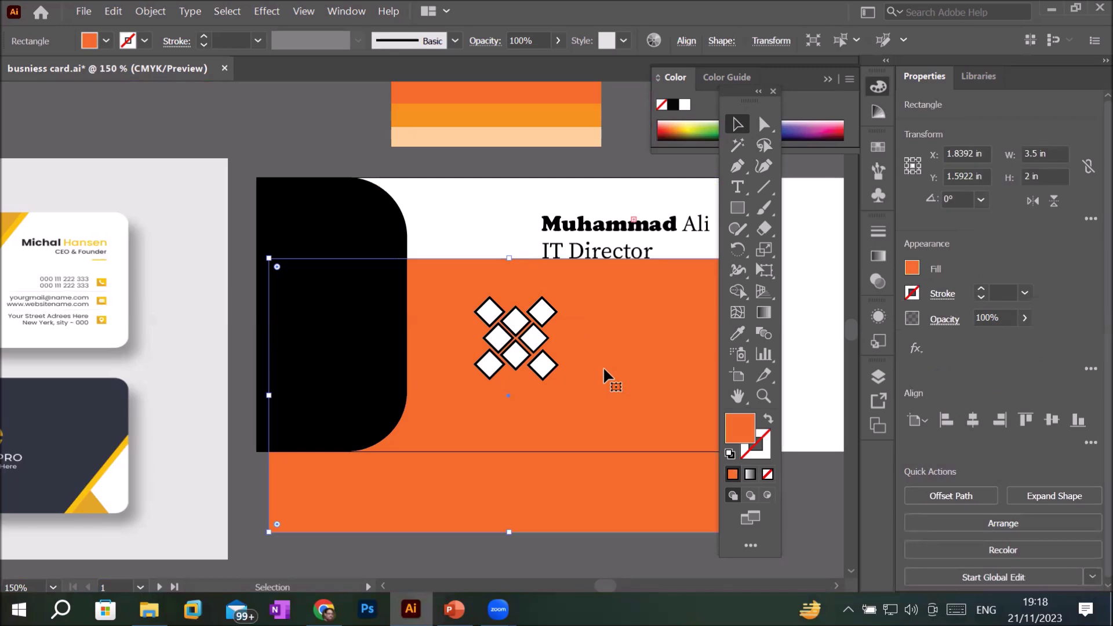
pyautogui.hotkey('ctrl', 'z')
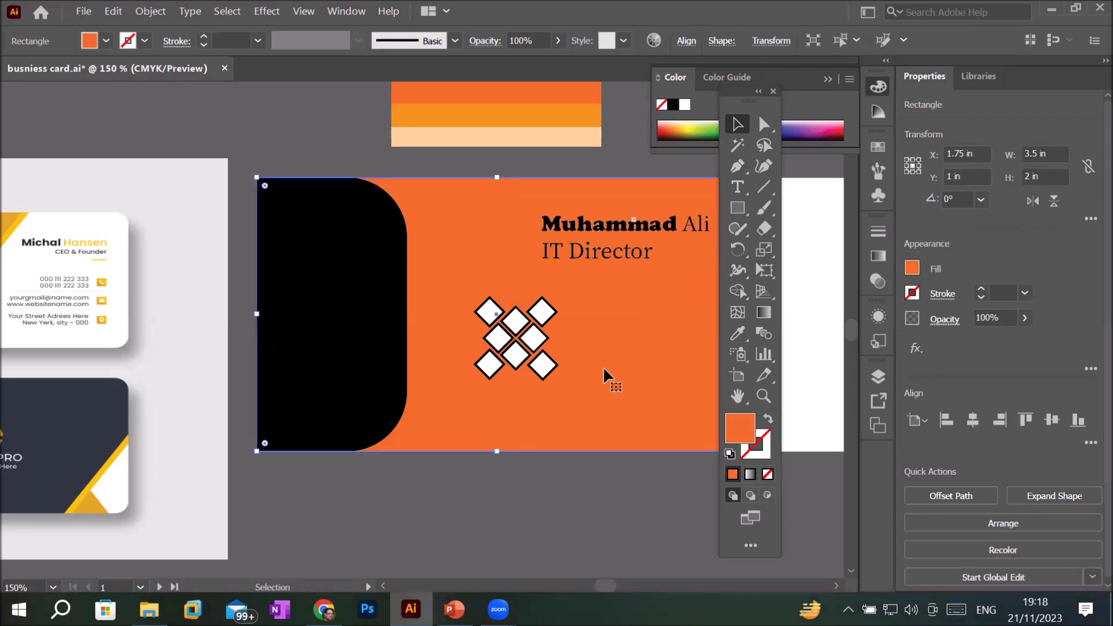
pyautogui.rightClick(610, 312)
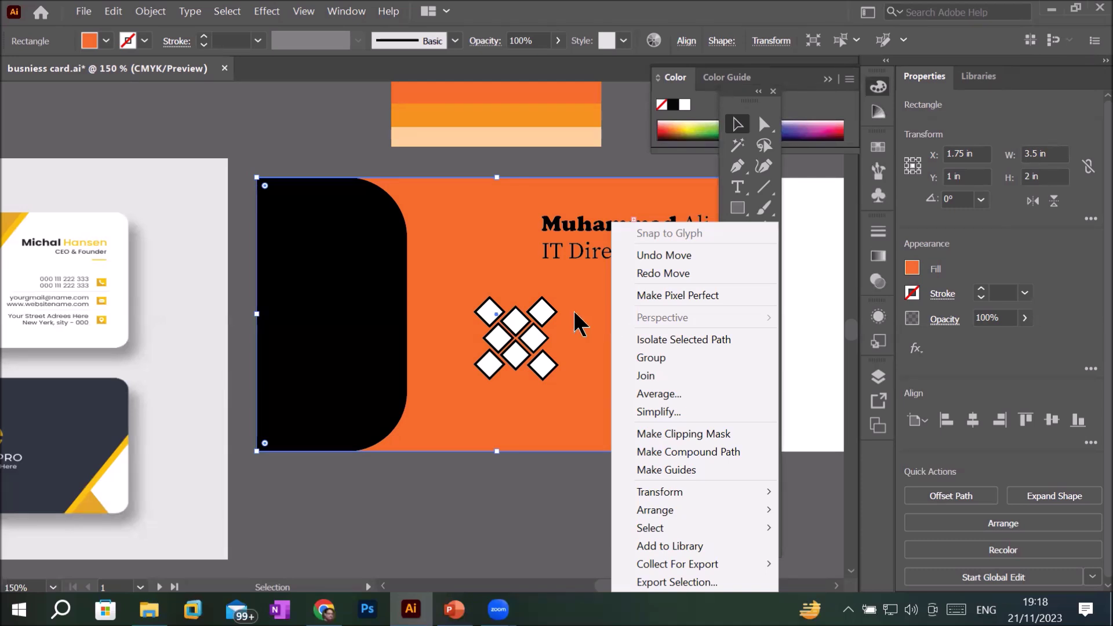
pyautogui.click(586, 299)
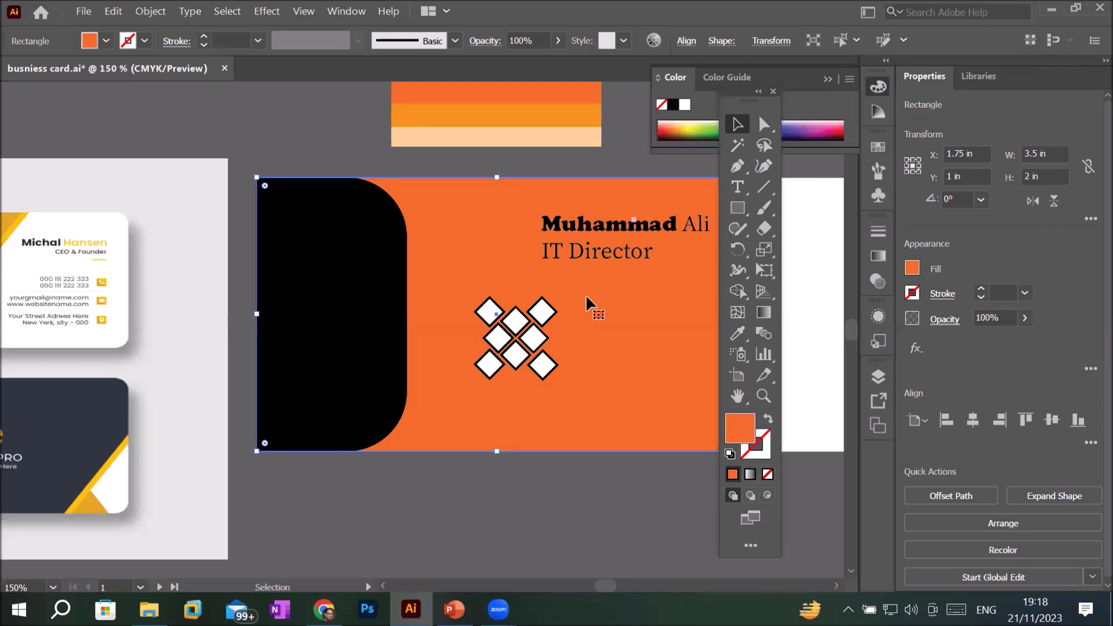
# Step: Lock the orange background rectangle in Layer 1 using the Layers panel lock column
pyautogui.click(877, 376)
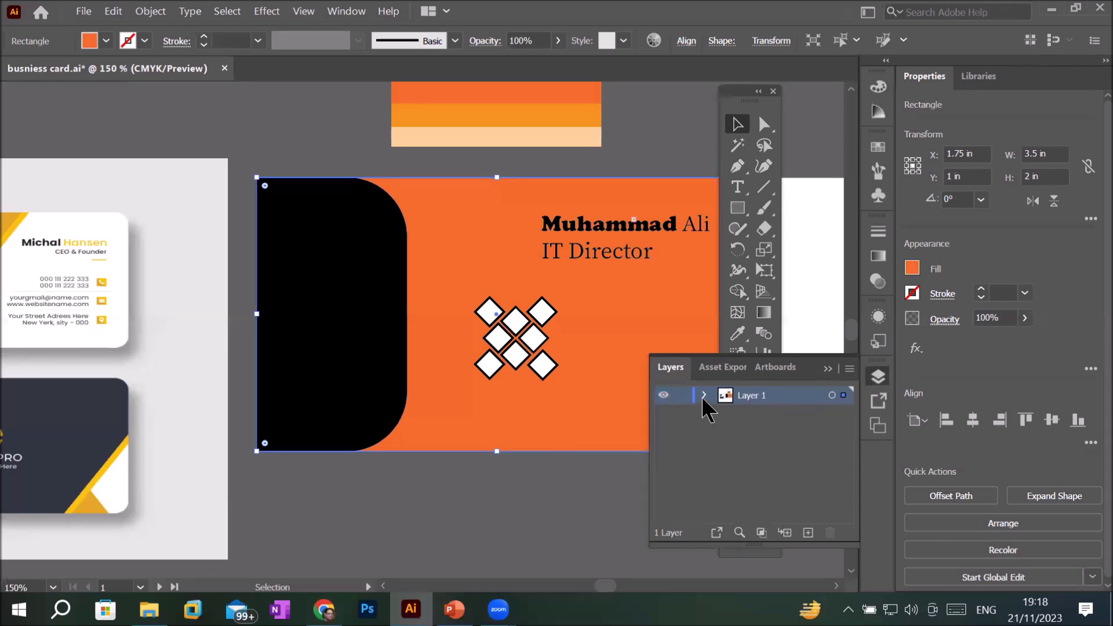
pyautogui.click(704, 395)
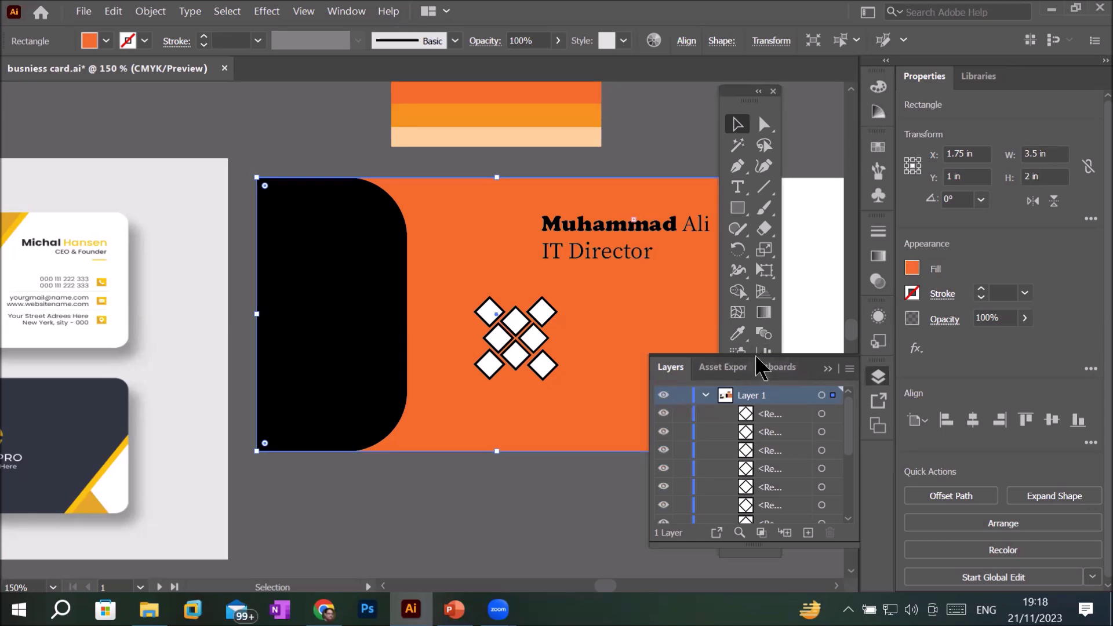
pyautogui.moveTo(757, 354); pyautogui.dragTo(759, 114)
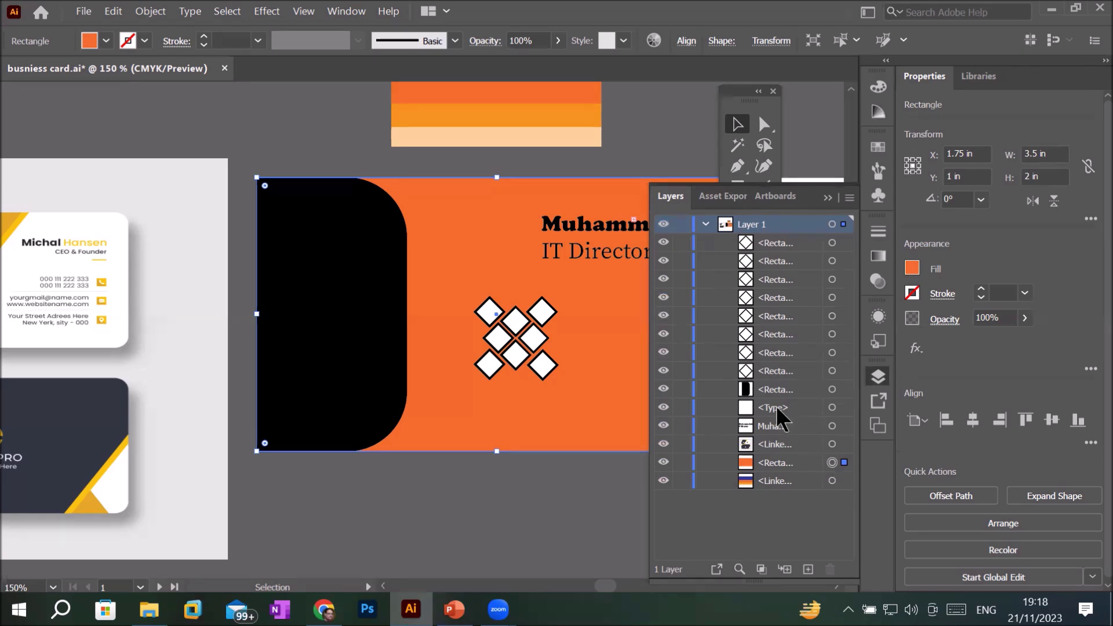
pyautogui.click(832, 390)
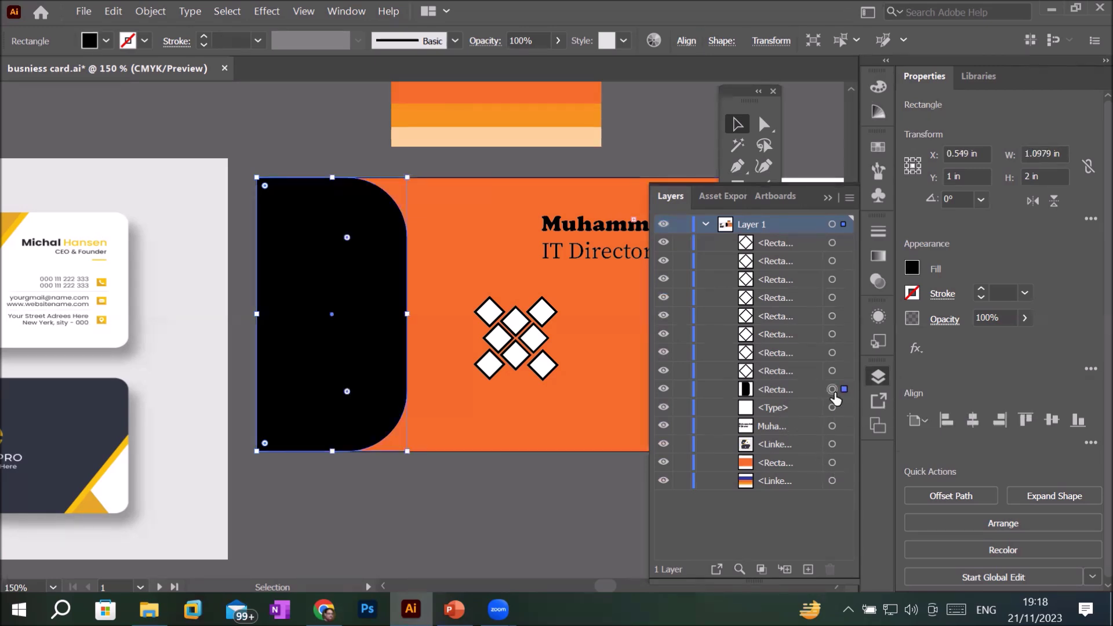
pyautogui.click(833, 463)
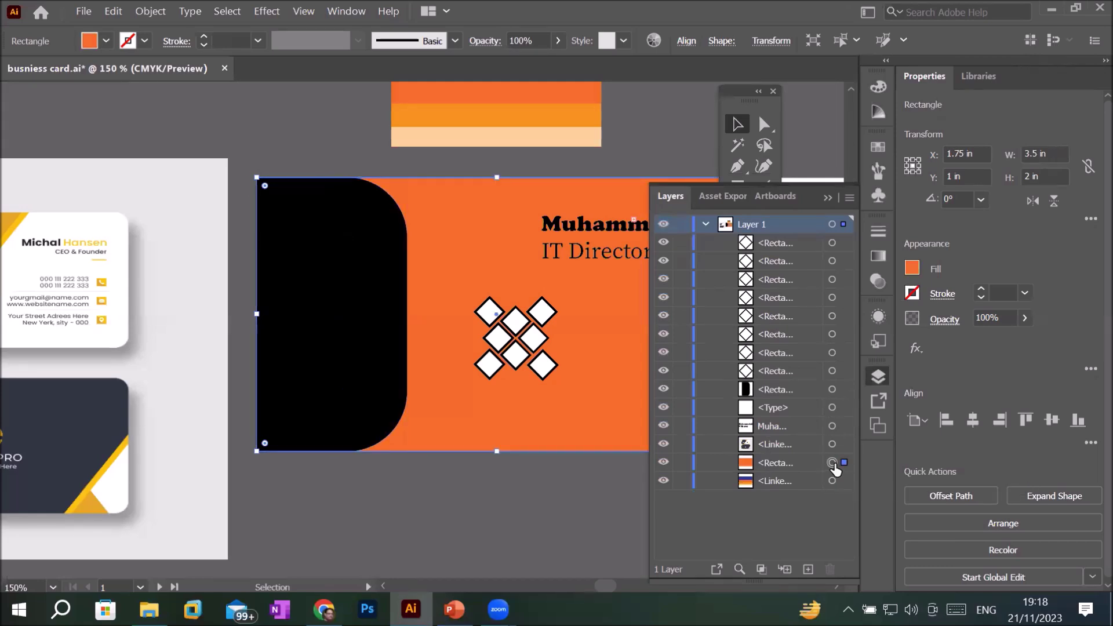
pyautogui.click(682, 463)
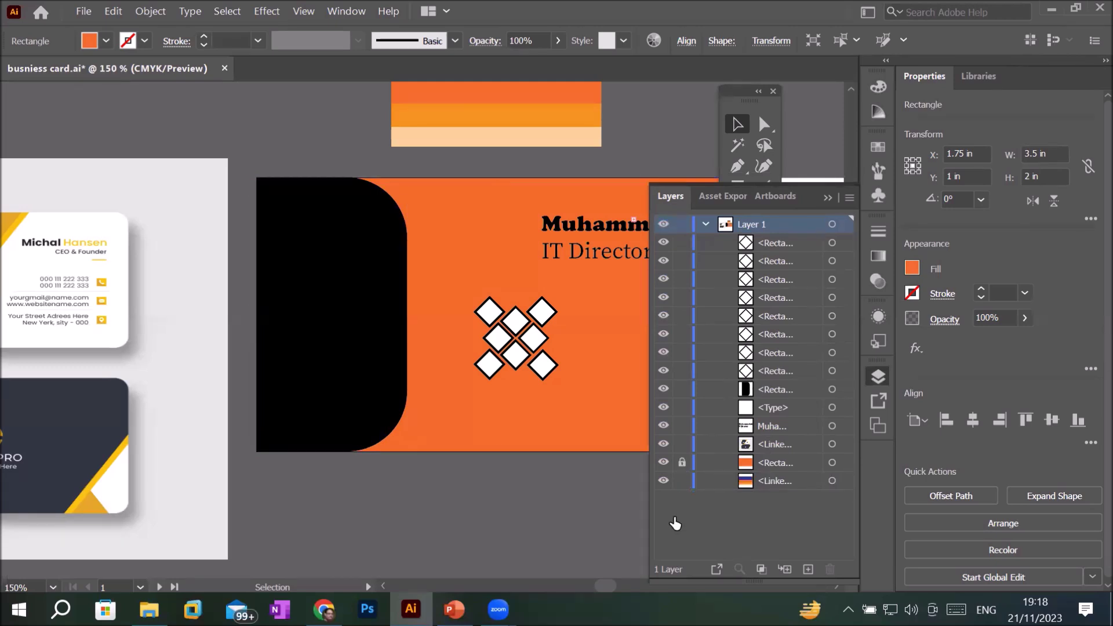
pyautogui.click(682, 463)
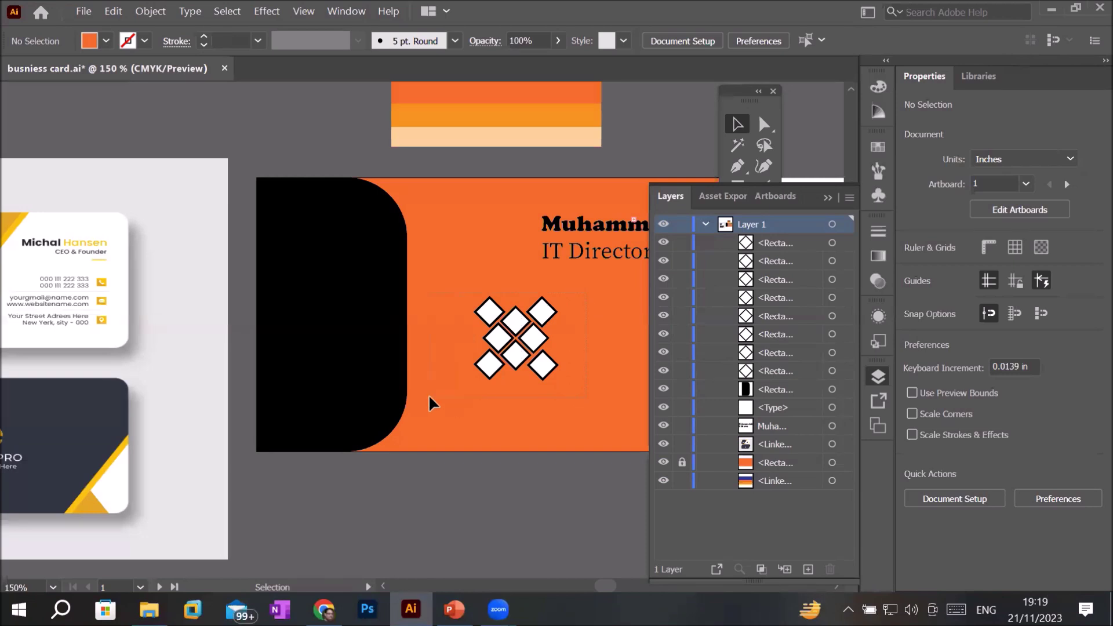
# Step: Select the eight diamonds in the Layers panel and drag them onto the black rounded panel
pyautogui.hotkey('ctrl', '6')
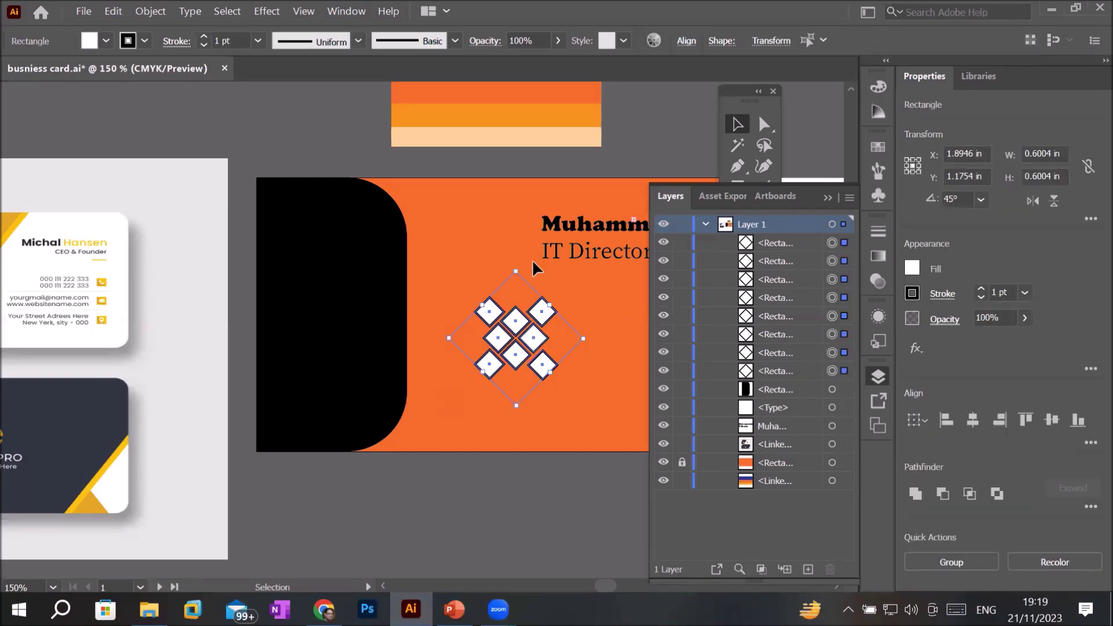
pyautogui.click(485, 246)
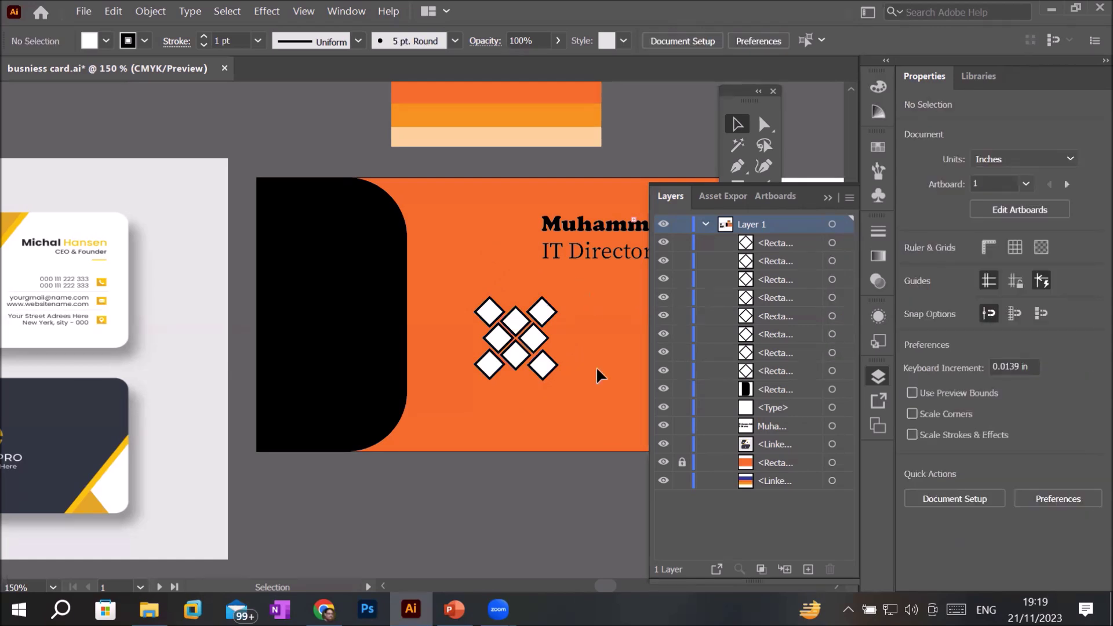
pyautogui.hotkey('ctrl', '6')
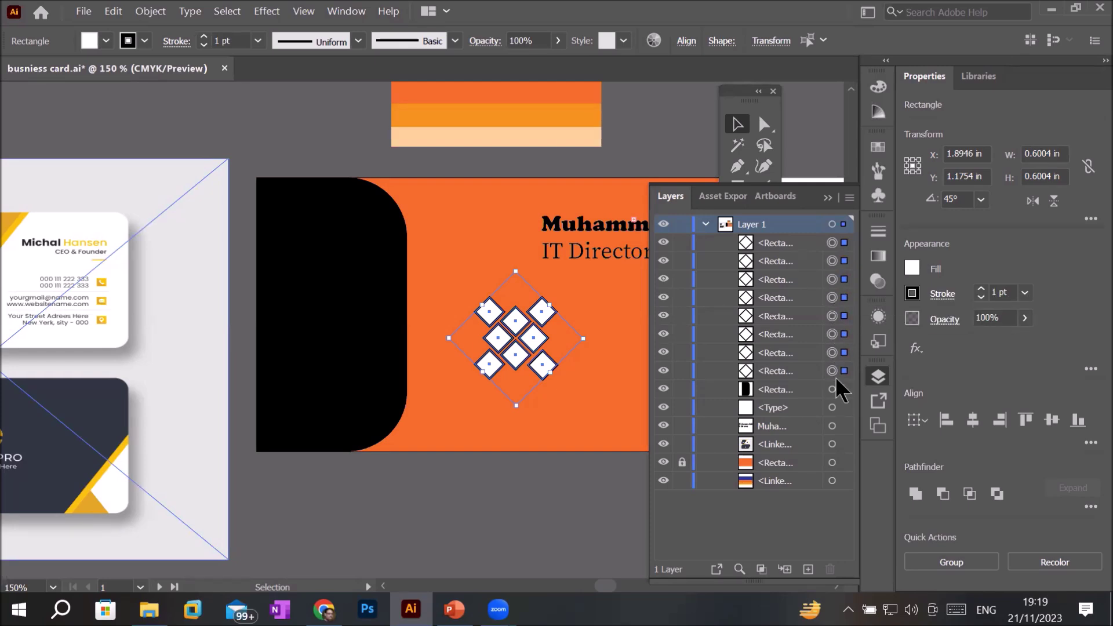
pyautogui.click(841, 459)
pyautogui.click(841, 244)
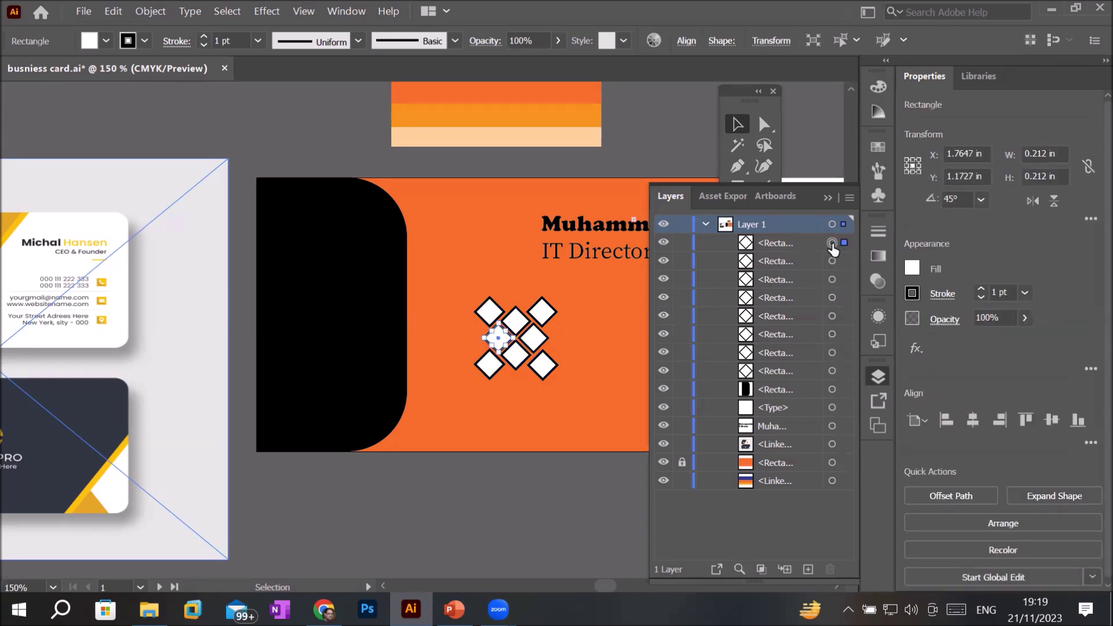
pyautogui.keyDown('shift'); pyautogui.click(832, 371); pyautogui.keyUp('shift')
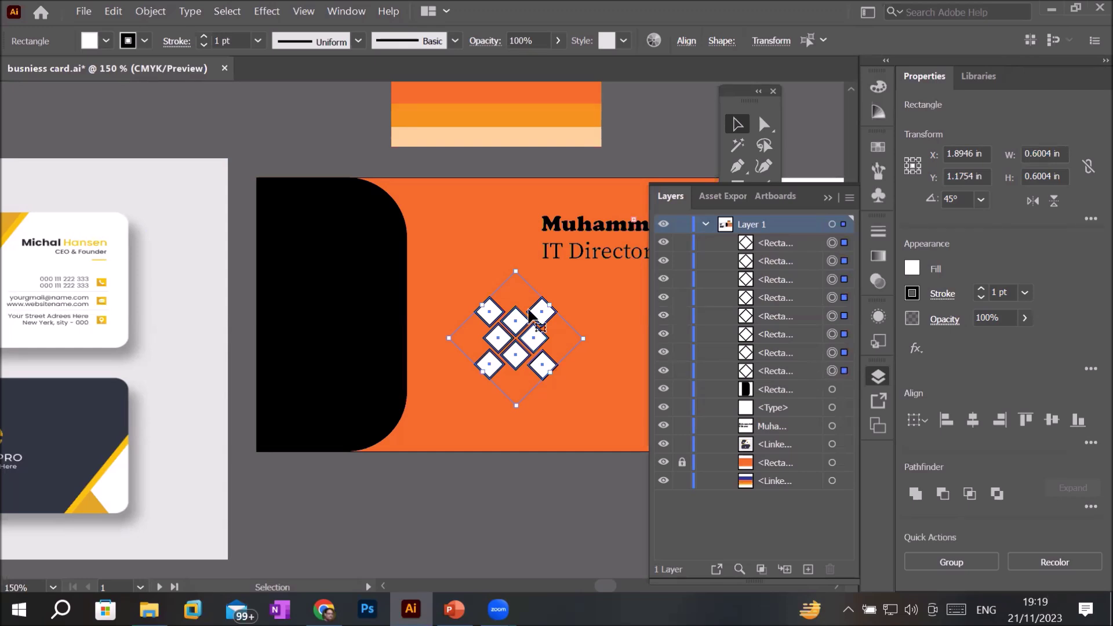
pyautogui.moveTo(525, 340)
pyautogui.mouseDown()
pyautogui.moveTo(331, 284)
pyautogui.moveTo(334, 297)
pyautogui.mouseUp()
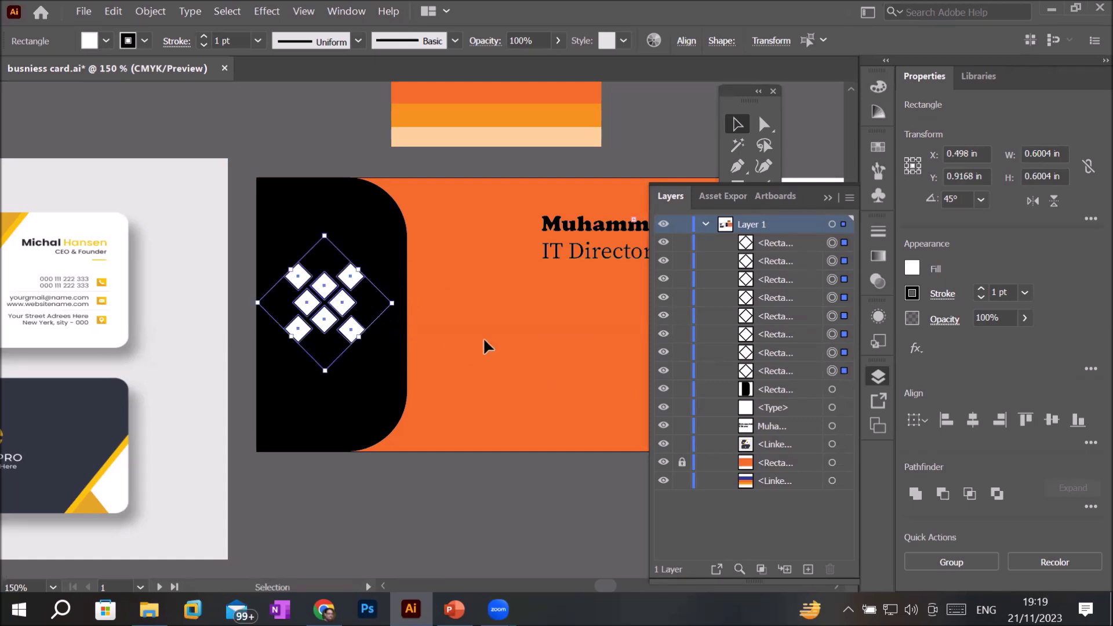
pyautogui.click(484, 341)
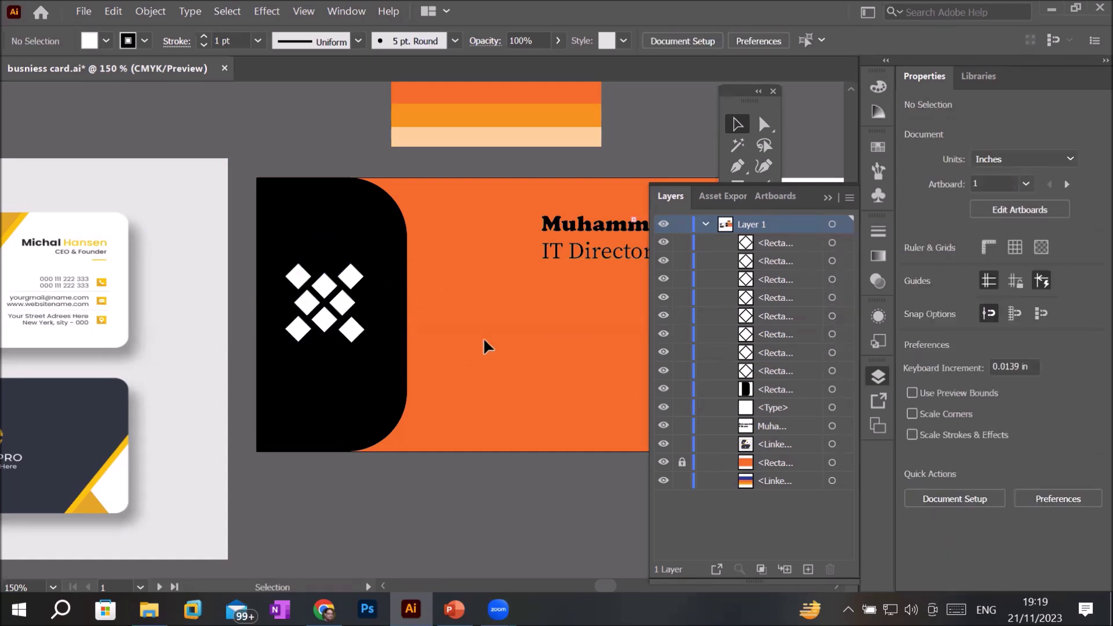
pyautogui.keyDown('alt'); pyautogui.scroll(-2, 484, 346); pyautogui.keyUp('alt')
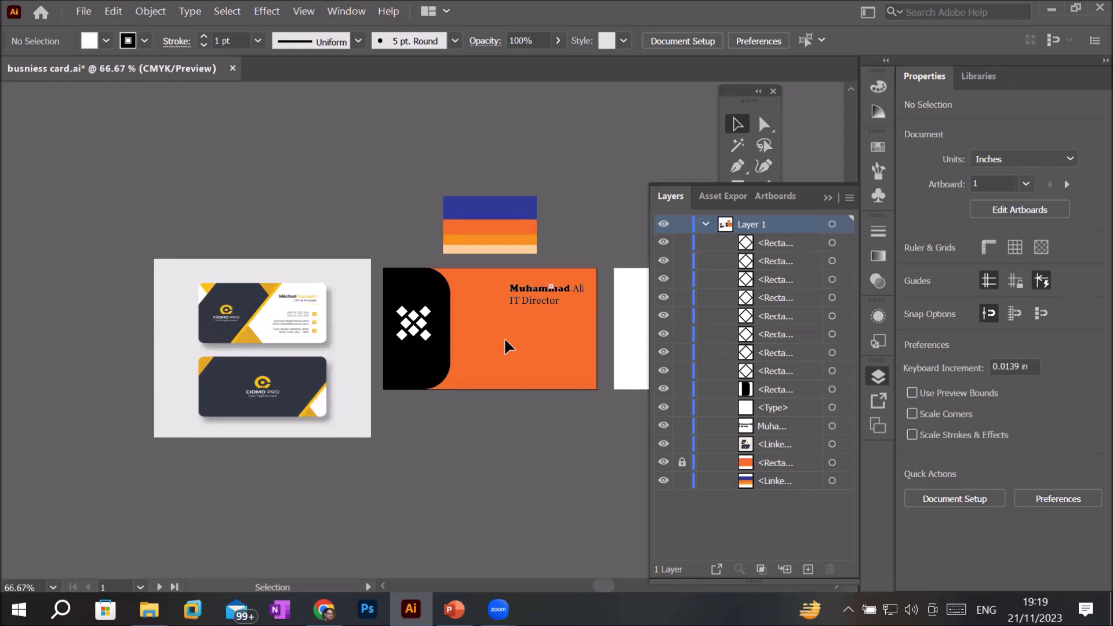
pyautogui.keyDown('alt'); pyautogui.scroll(1, 505, 346); pyautogui.keyUp('alt')
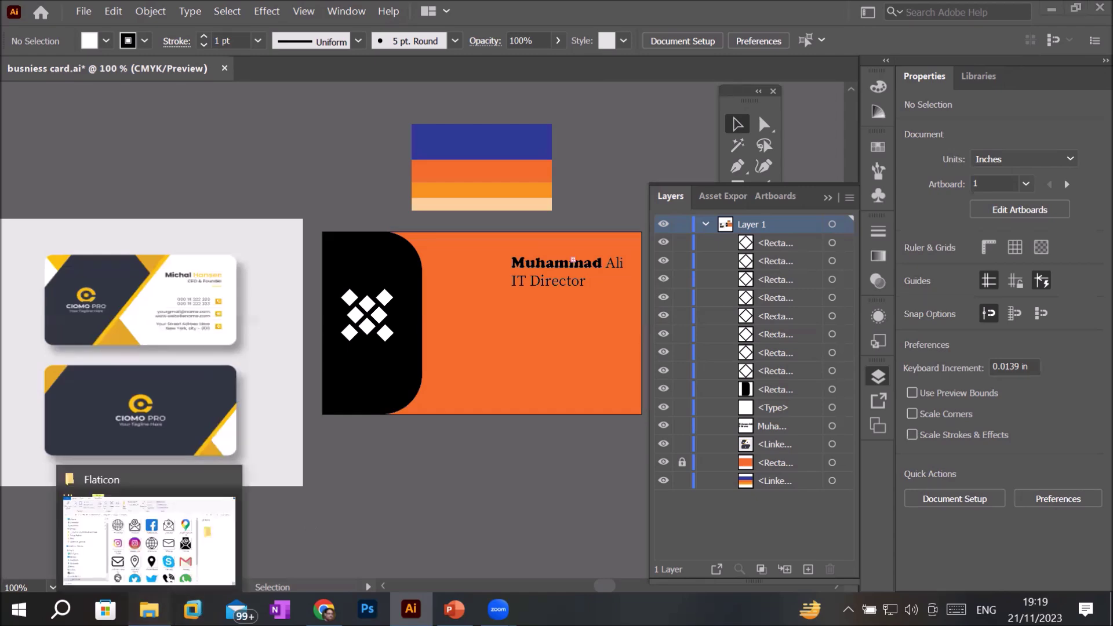
# Step: Select placeholder (1).png, internet.png and viber.png in the Flaticon folder and drag them onto the card
pyautogui.click(149, 609)
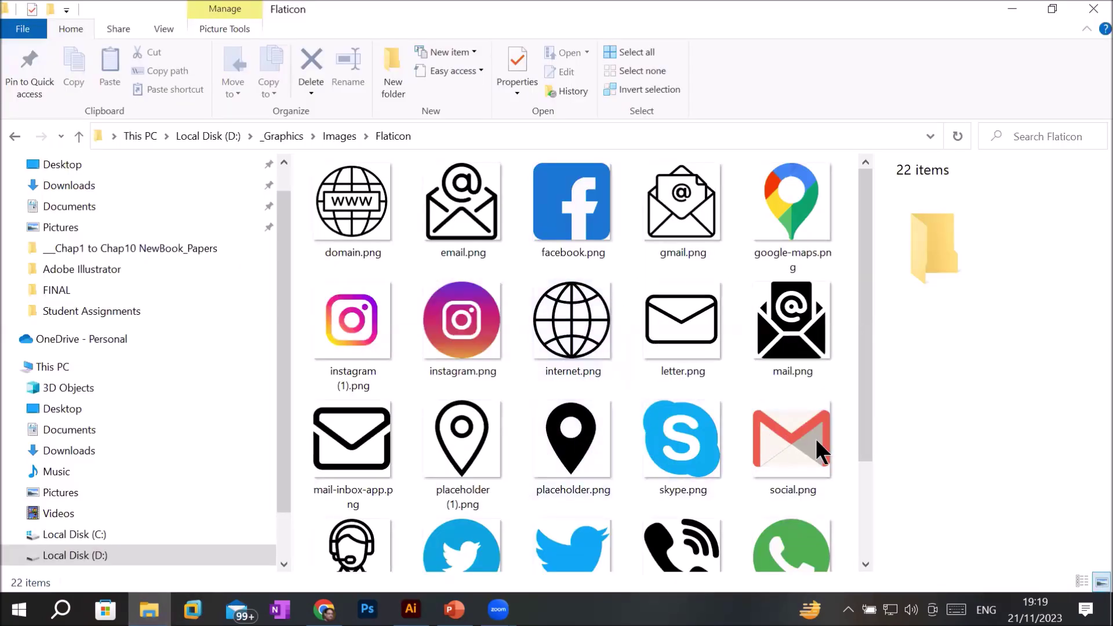
pyautogui.click(461, 445)
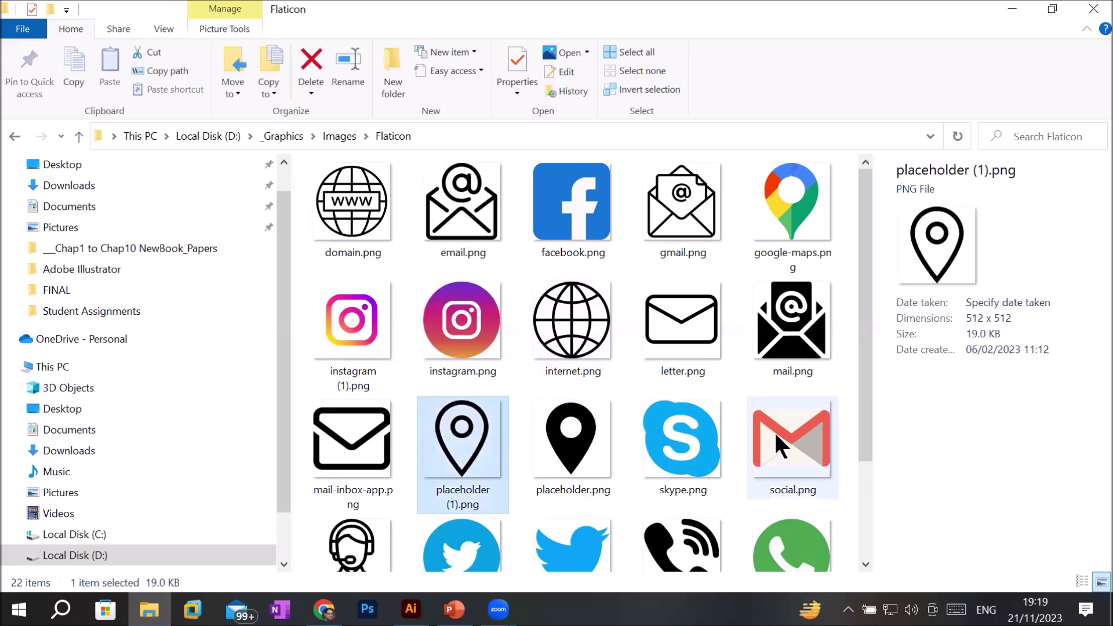
pyautogui.keyDown('ctrl'); pyautogui.click(586, 326); pyautogui.keyUp('ctrl')
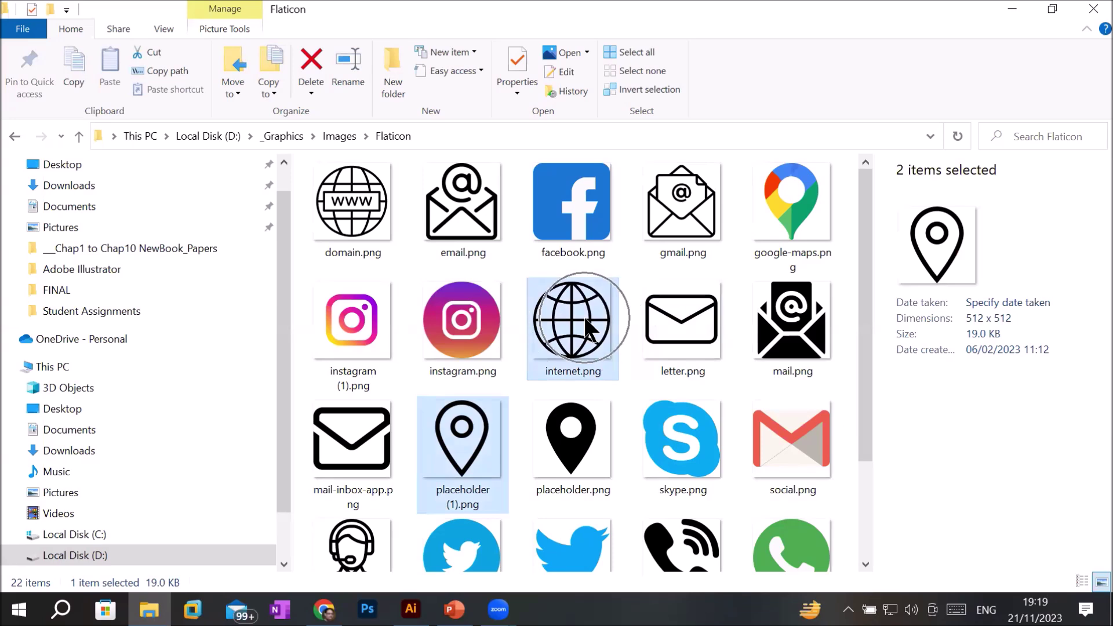
pyautogui.scroll(-2, 586, 327)
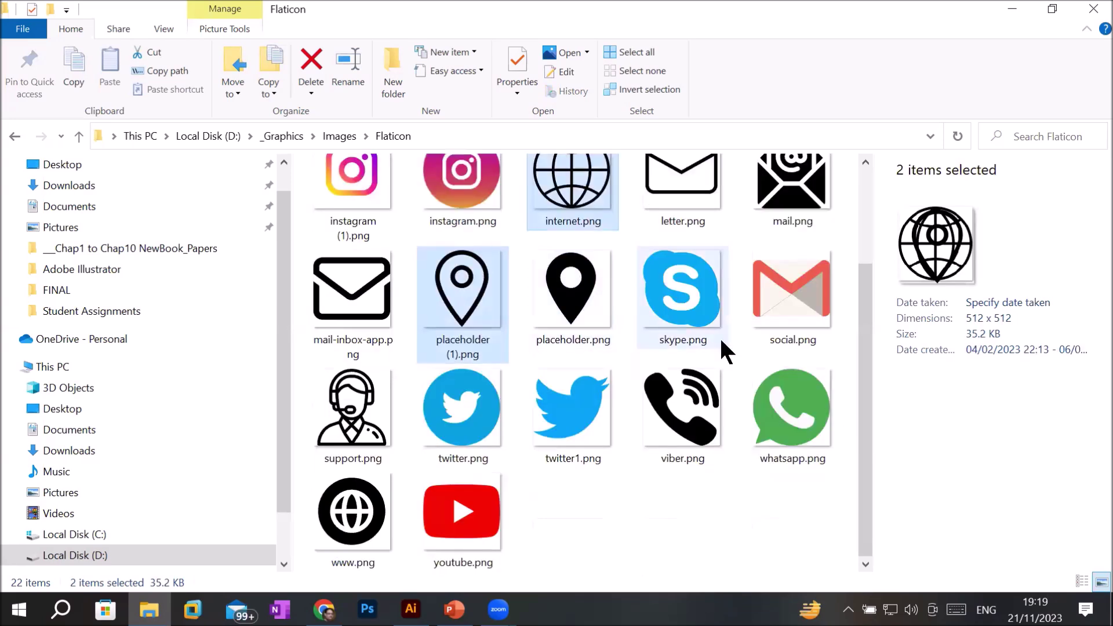
pyautogui.keyDown('ctrl'); pyautogui.click(665, 422); pyautogui.keyUp('ctrl')
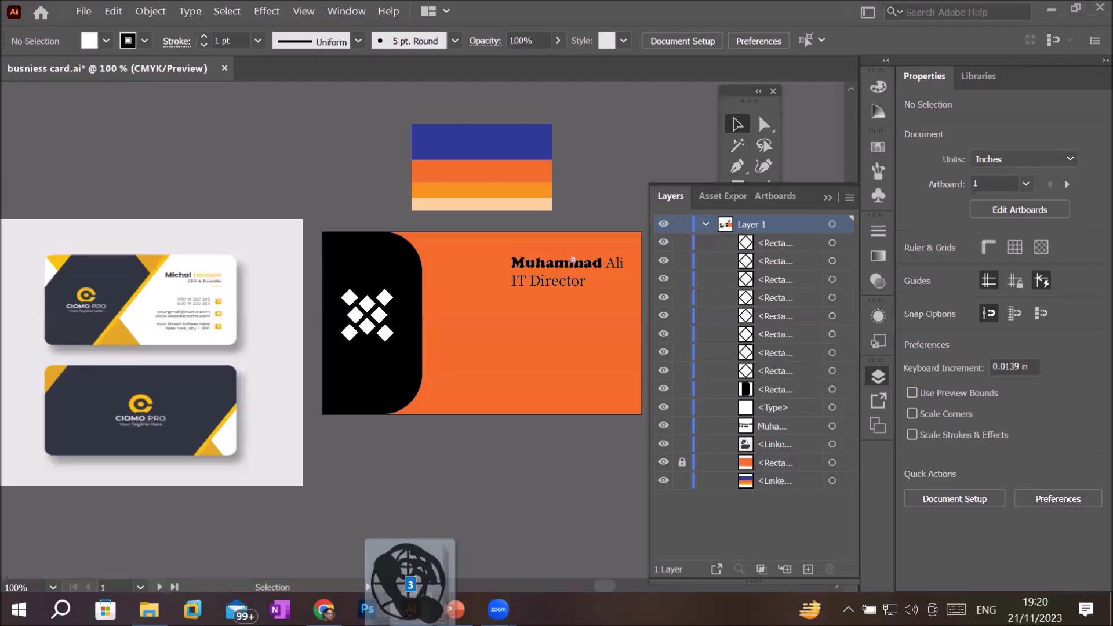
pyautogui.moveTo(411, 609); pyautogui.dragTo(485, 388)
pyautogui.scroll(-3, 554, 360)
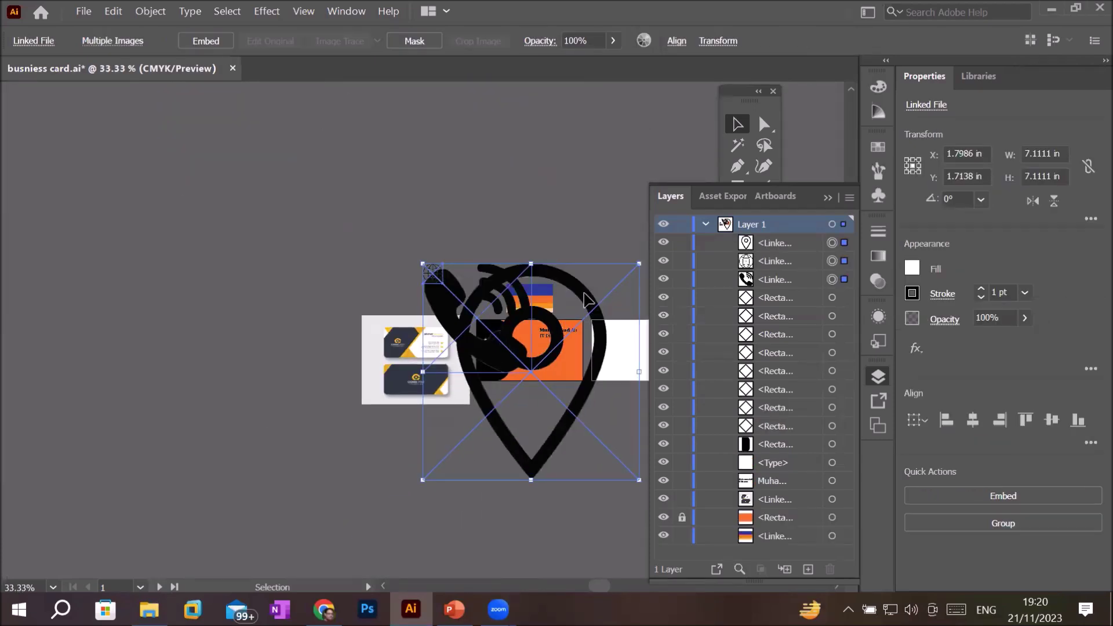
# Step: Shrink the location pin icon to about 0.61 in and place it on the orange card
pyautogui.moveTo(585, 298); pyautogui.dragTo(257, 268)
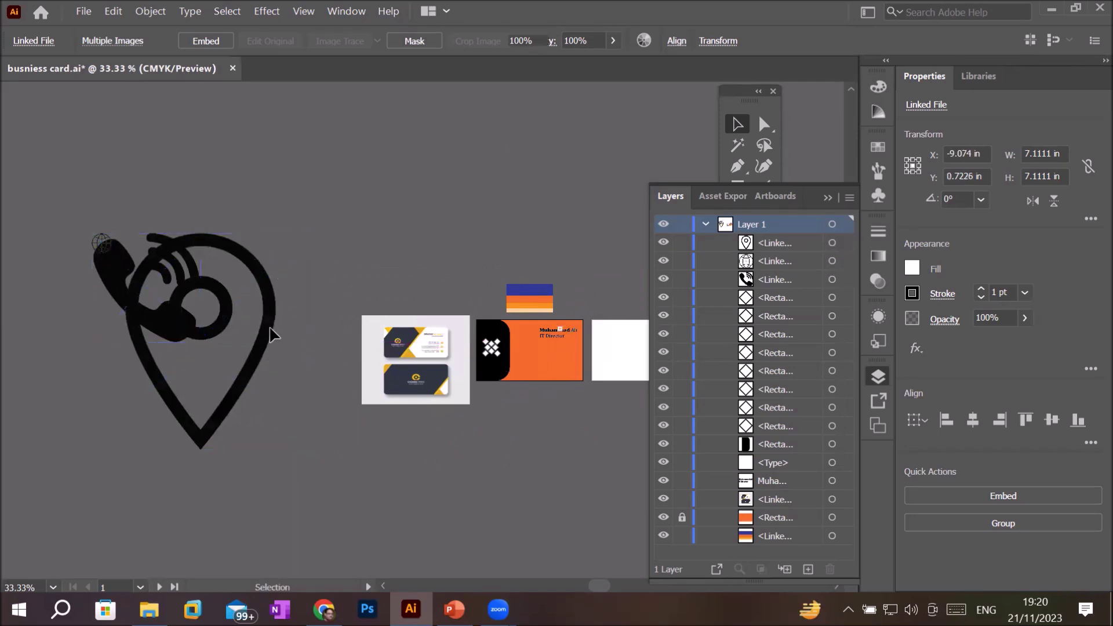
pyautogui.hotkey('ctrl', 'shift', 'a')
pyautogui.moveTo(272, 325); pyautogui.dragTo(398, 207)
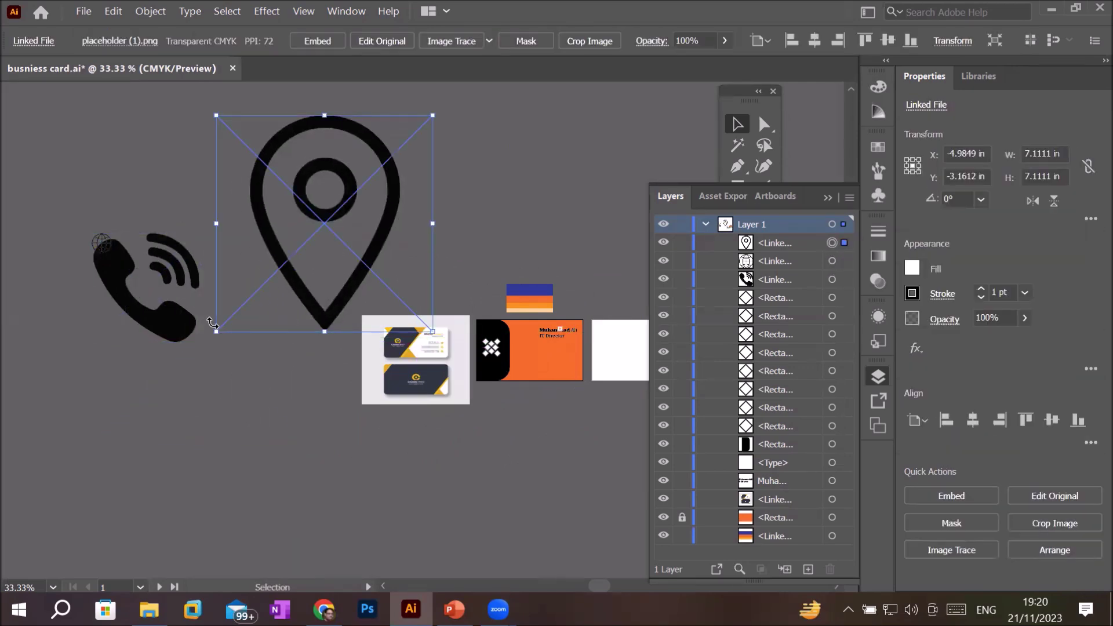
pyautogui.moveTo(215, 329); pyautogui.dragTo(373, 153)
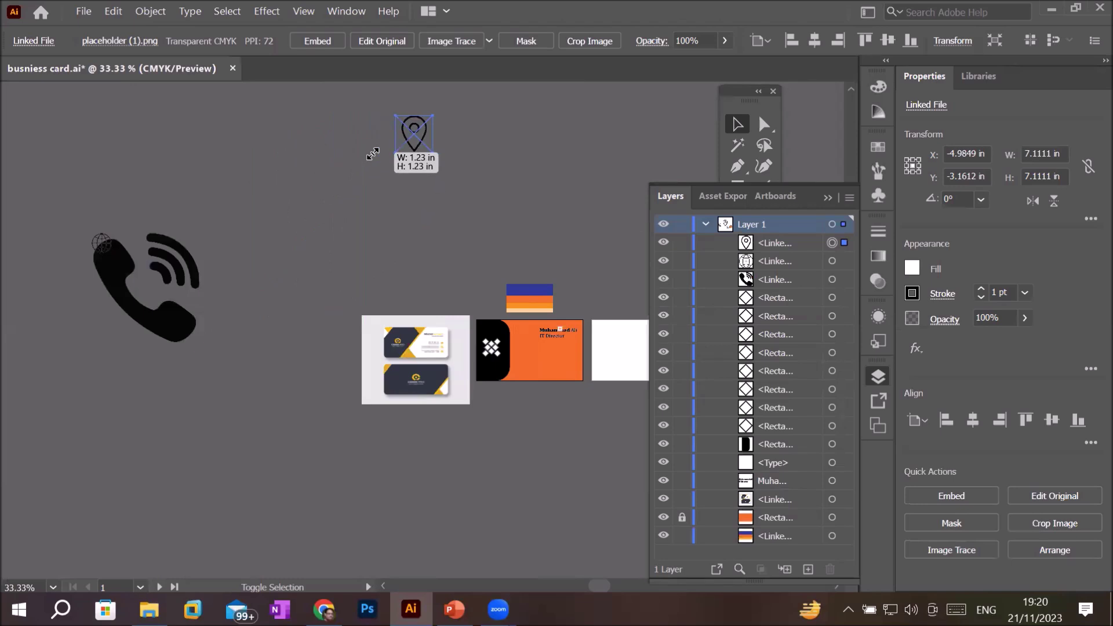
pyautogui.moveTo(425, 141); pyautogui.dragTo(532, 361)
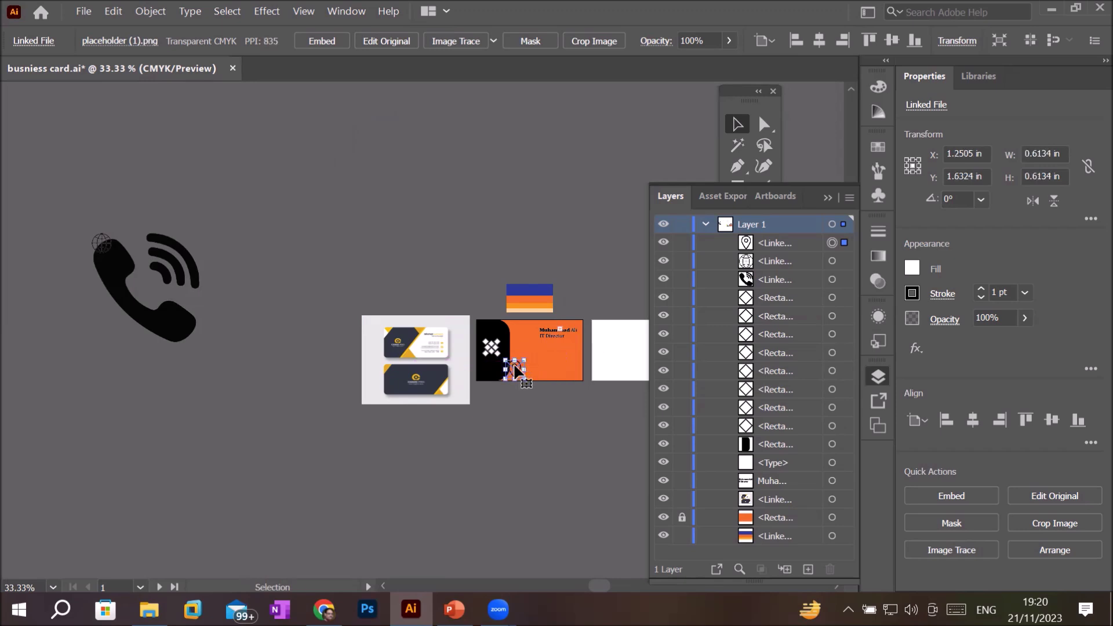
pyautogui.moveTo(531, 361); pyautogui.dragTo(533, 360)
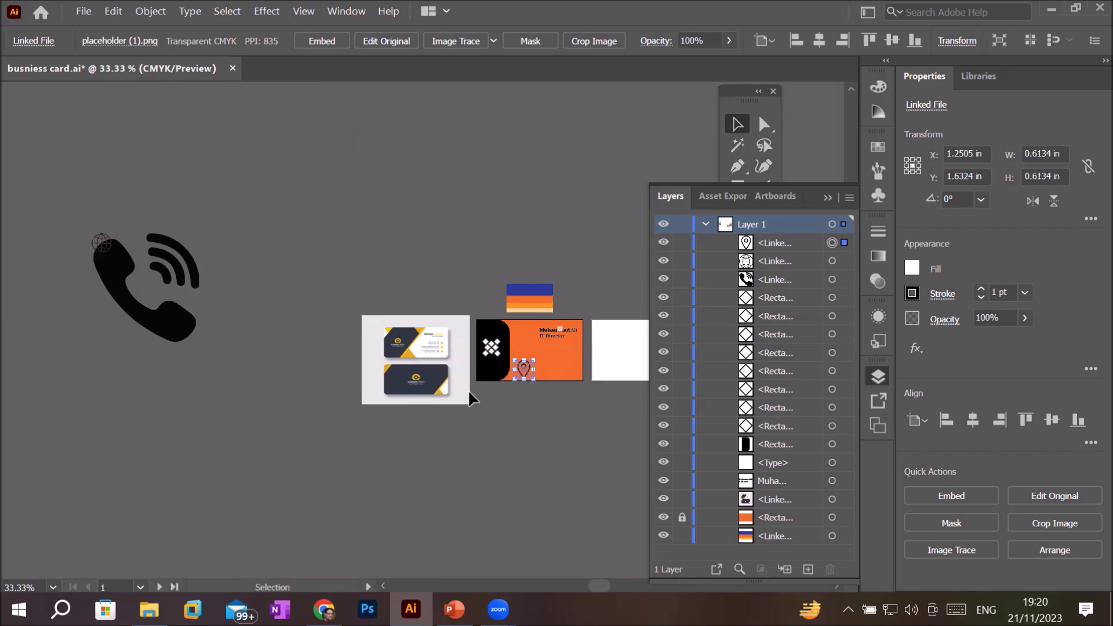
# Step: Shrink the phone icon and place it at the card's bottom right
pyautogui.click(139, 322)
pyautogui.moveTo(204, 235); pyautogui.dragTo(141, 313)
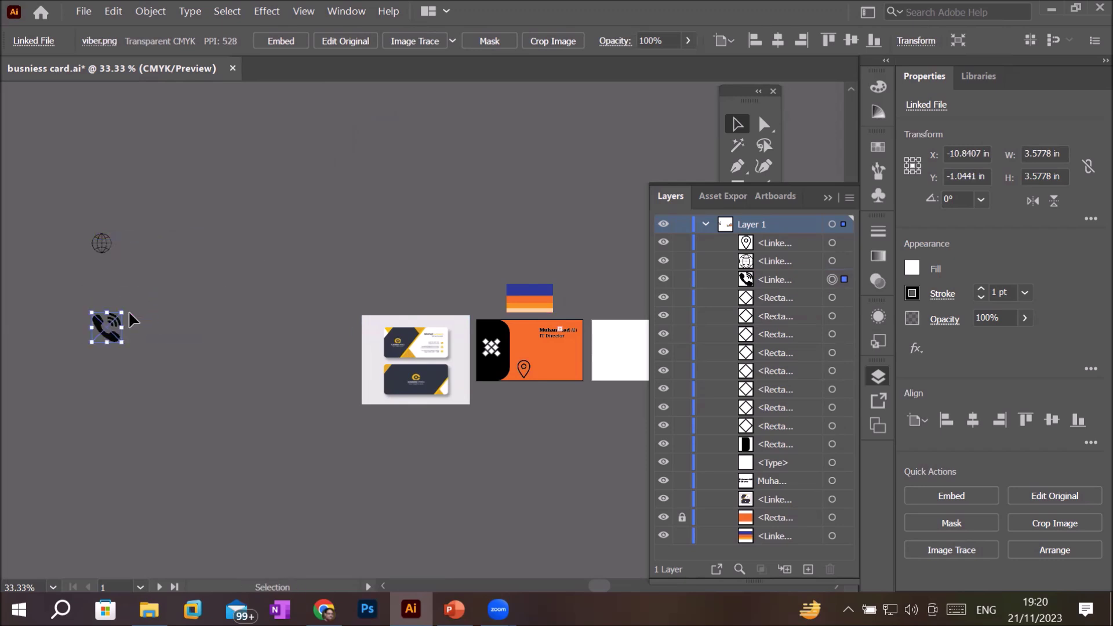
pyautogui.moveTo(113, 342)
pyautogui.mouseDown()
pyautogui.moveTo(571, 369)
pyautogui.moveTo(568, 378)
pyautogui.moveTo(574, 367)
pyautogui.mouseUp()
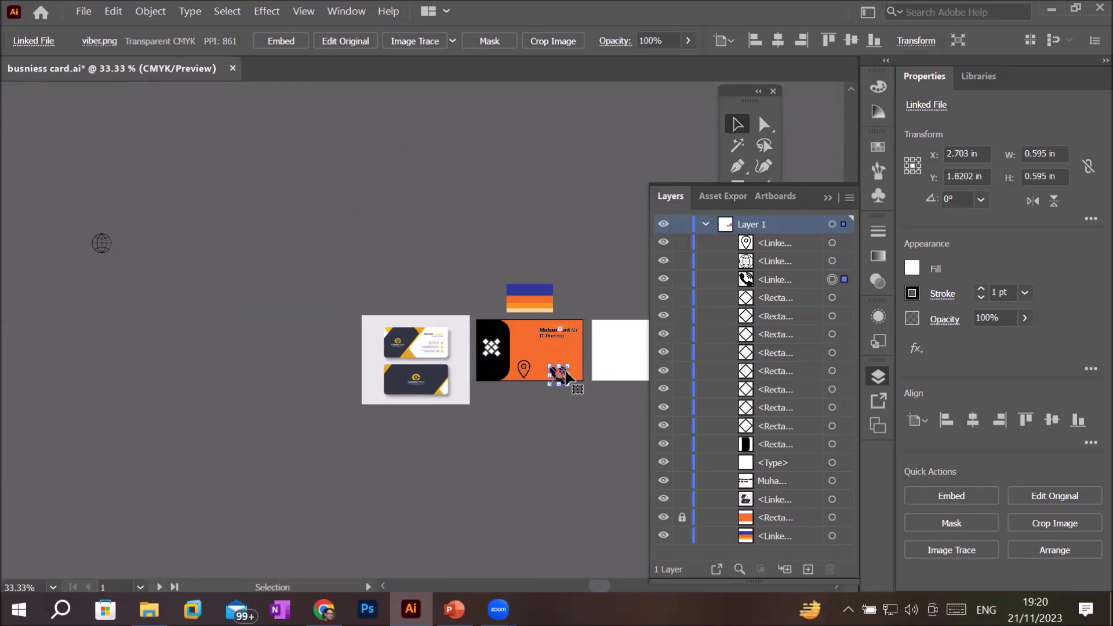
pyautogui.scroll(5, 565, 370)
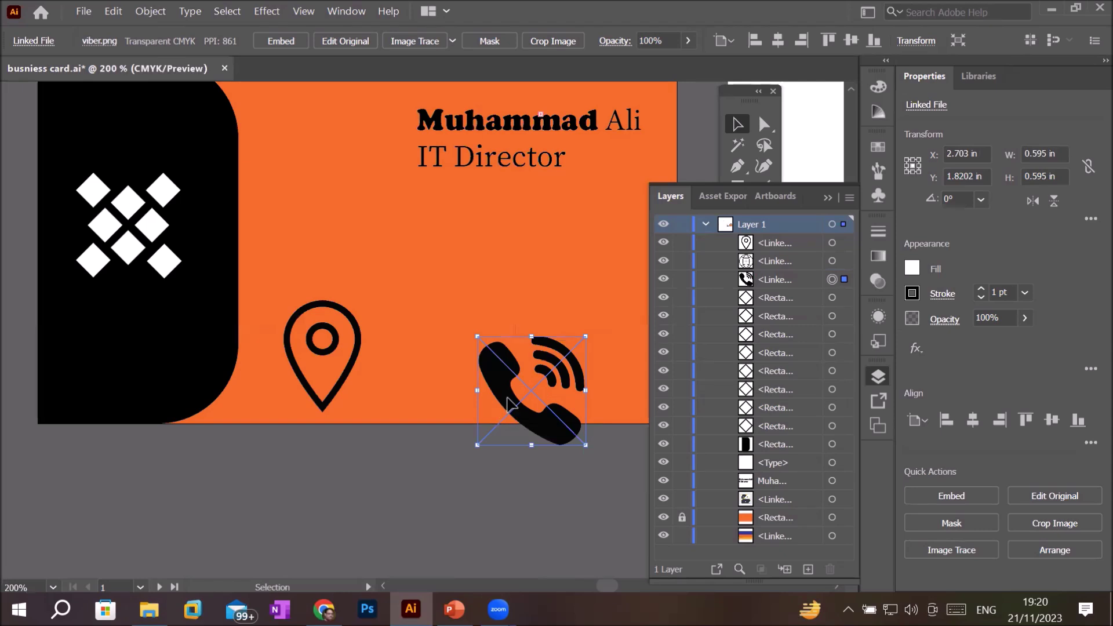
pyautogui.moveTo(500, 409); pyautogui.dragTo(537, 375)
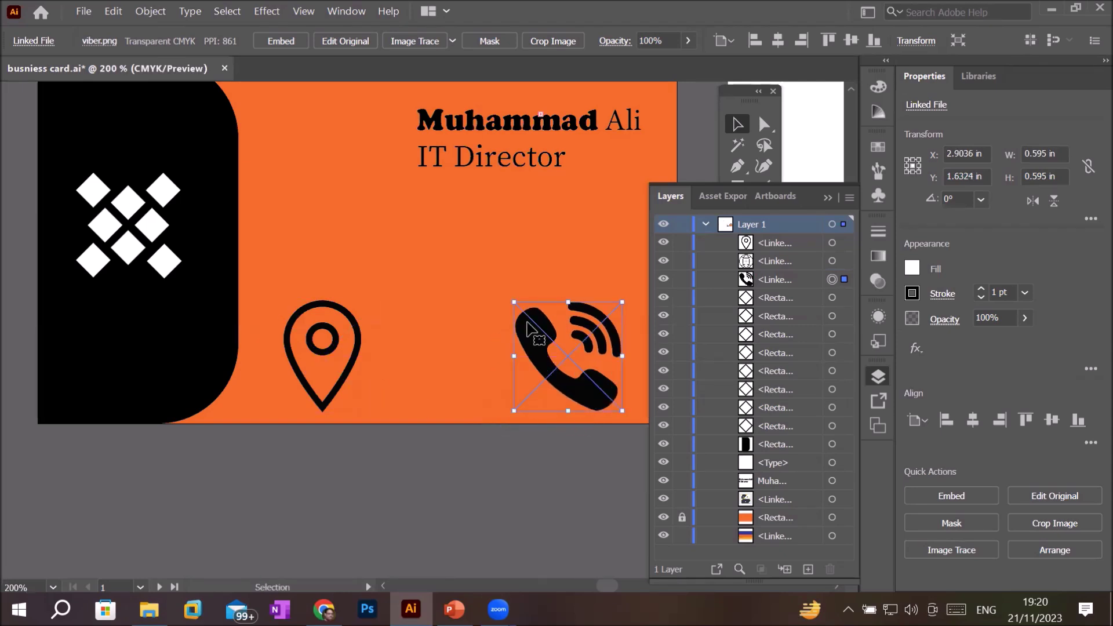
pyautogui.scroll(-1, 563, 350)
pyautogui.scroll(-1, 563, 350)
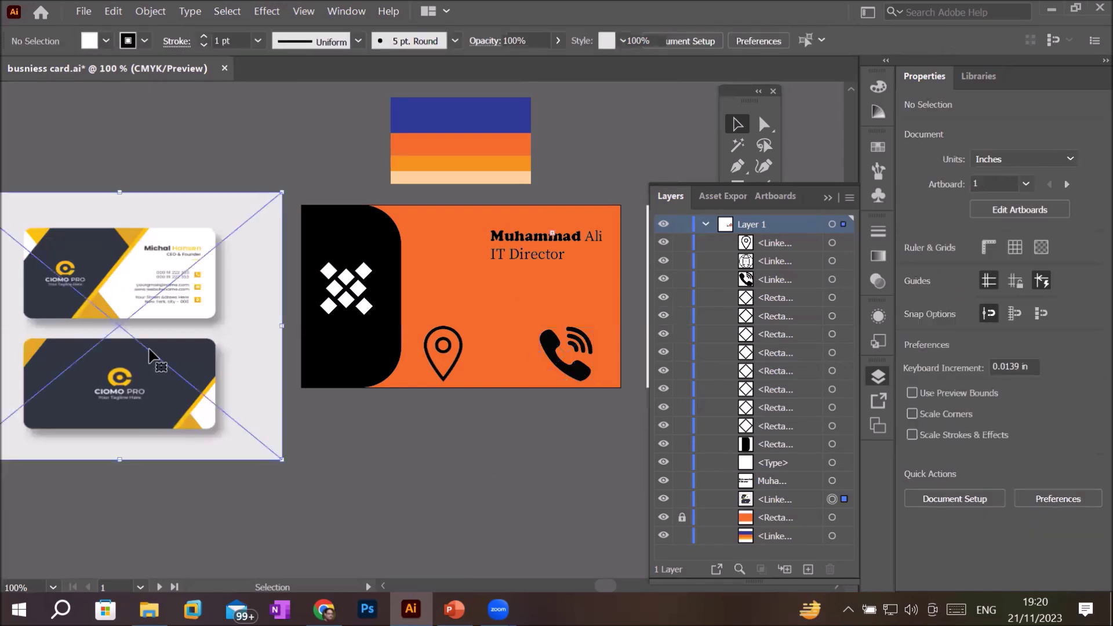
# Step: Delete the reference business-card image and the colour swatch image
pyautogui.click(232, 244)
pyautogui.press('Delete')
pyautogui.click(406, 145)
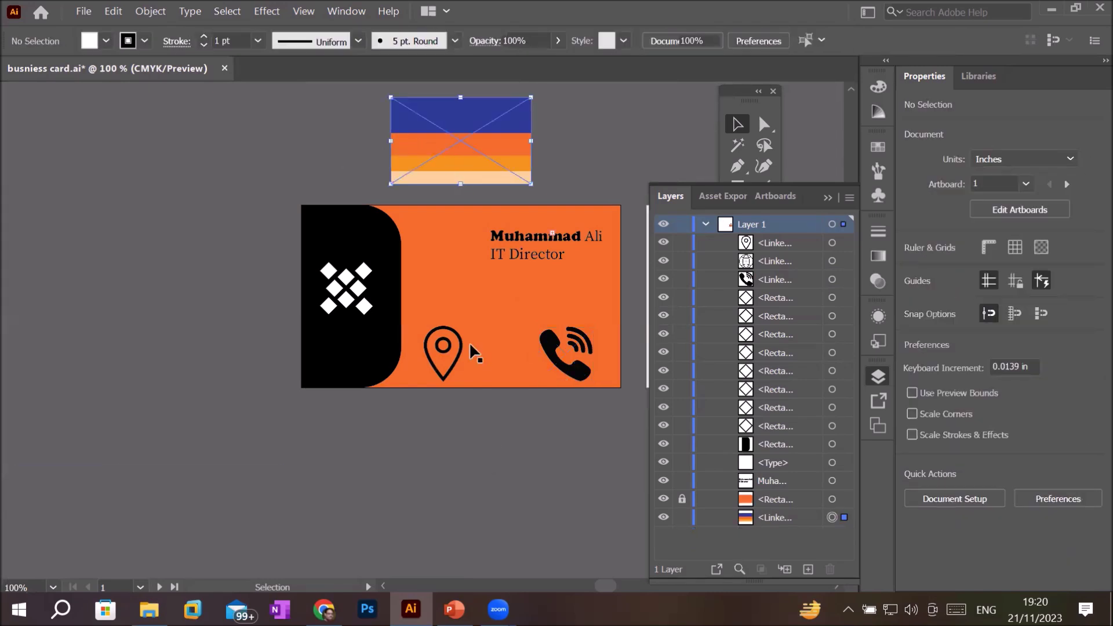
pyautogui.press('Delete')
pyautogui.scroll(-1, 468, 342)
pyautogui.scroll(1, 545, 307)
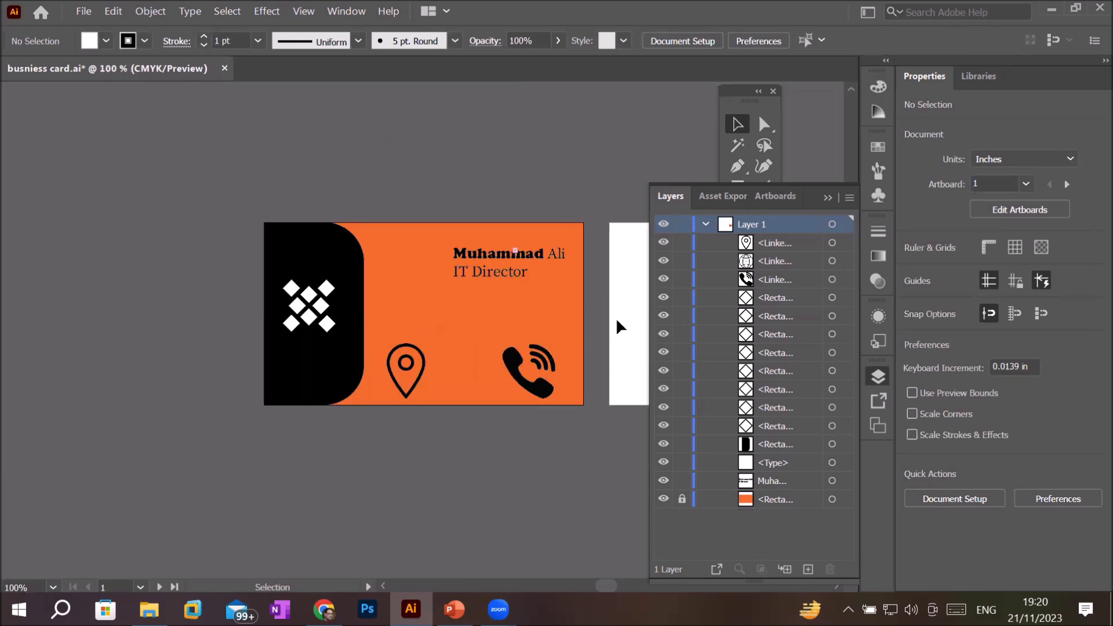
pyautogui.moveTo(616, 317); pyautogui.dragTo(388, 316)
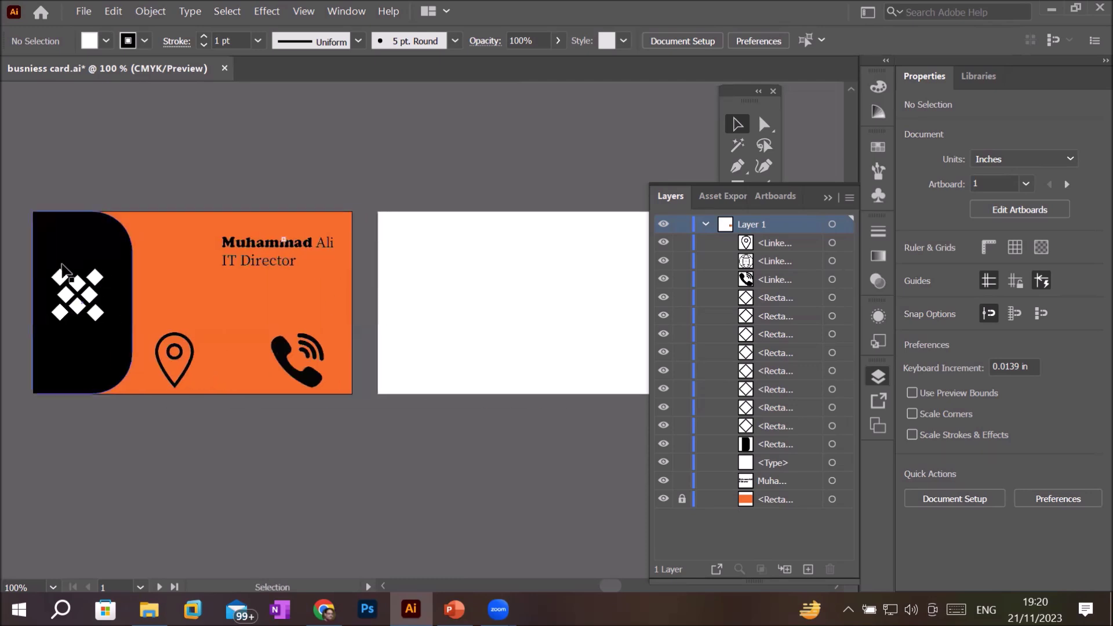
# Step: Alt-drag a copy of the black panel onto the back artboard and widen it across
pyautogui.moveTo(95, 253); pyautogui.dragTo(442, 252)
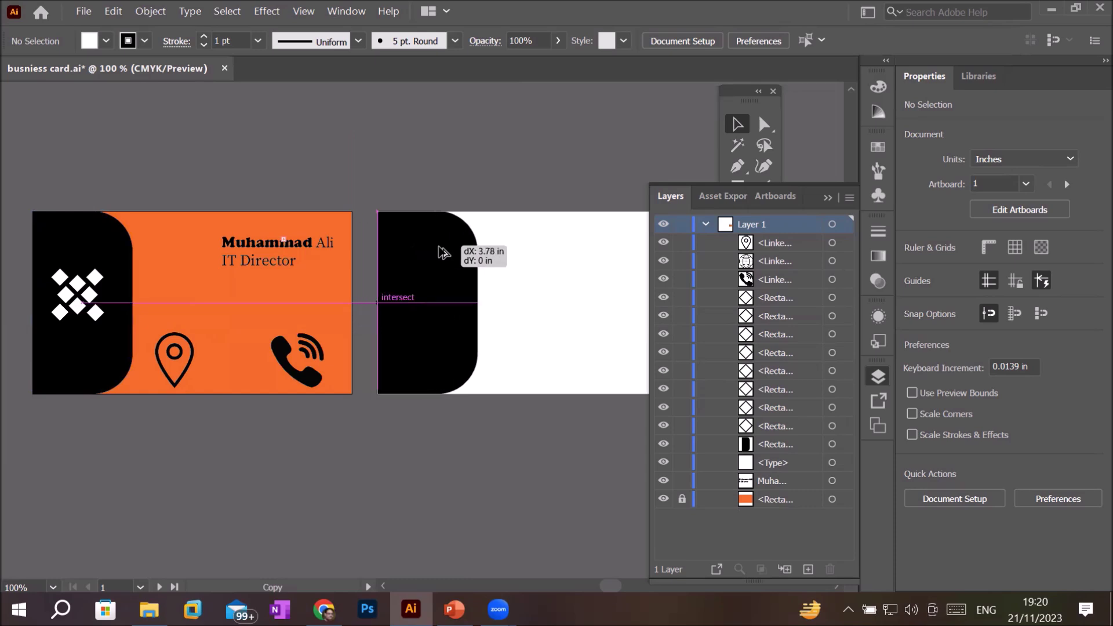
pyautogui.moveTo(442, 252); pyautogui.dragTo(445, 250)
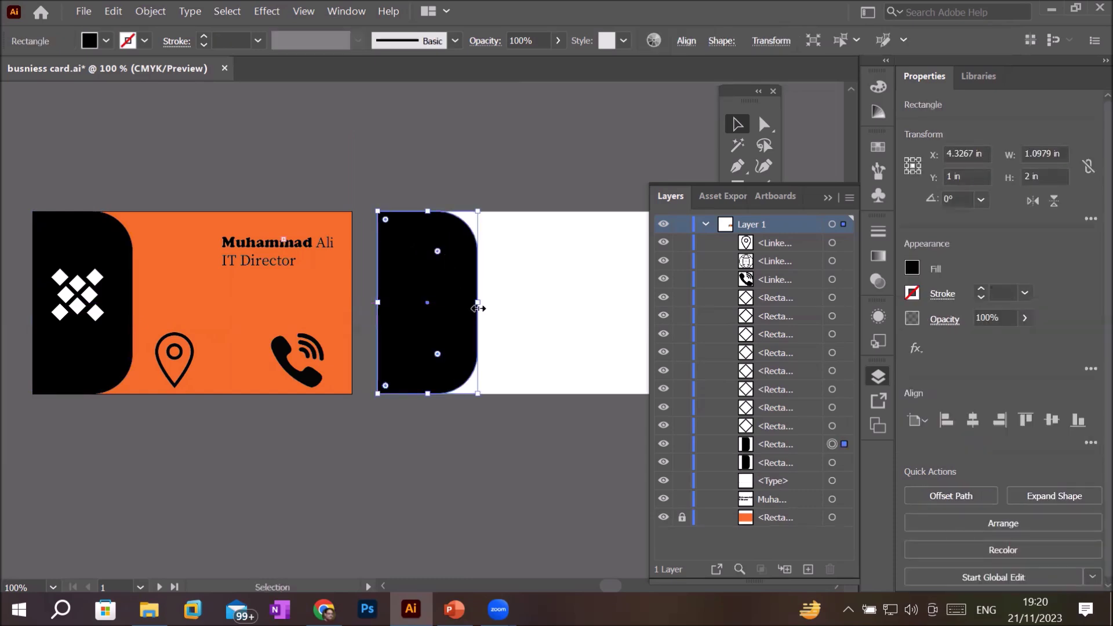
pyautogui.moveTo(478, 309); pyautogui.dragTo(652, 315)
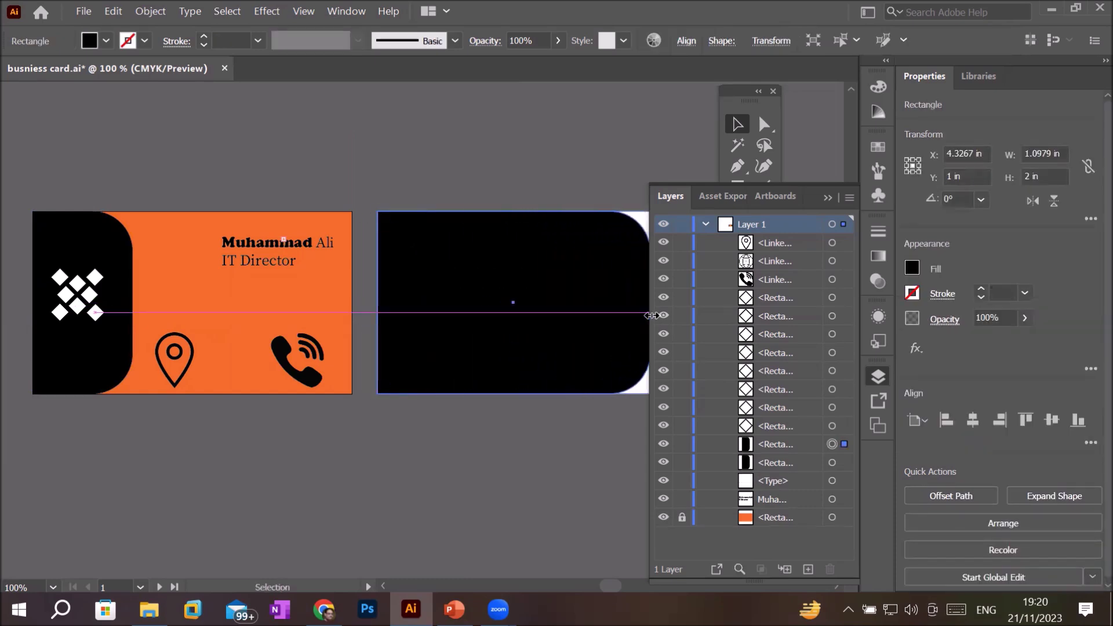
pyautogui.moveTo(652, 315); pyautogui.dragTo(650, 316)
pyautogui.keyDown('alt'); pyautogui.scroll(-3, 621, 303); pyautogui.keyUp('alt')
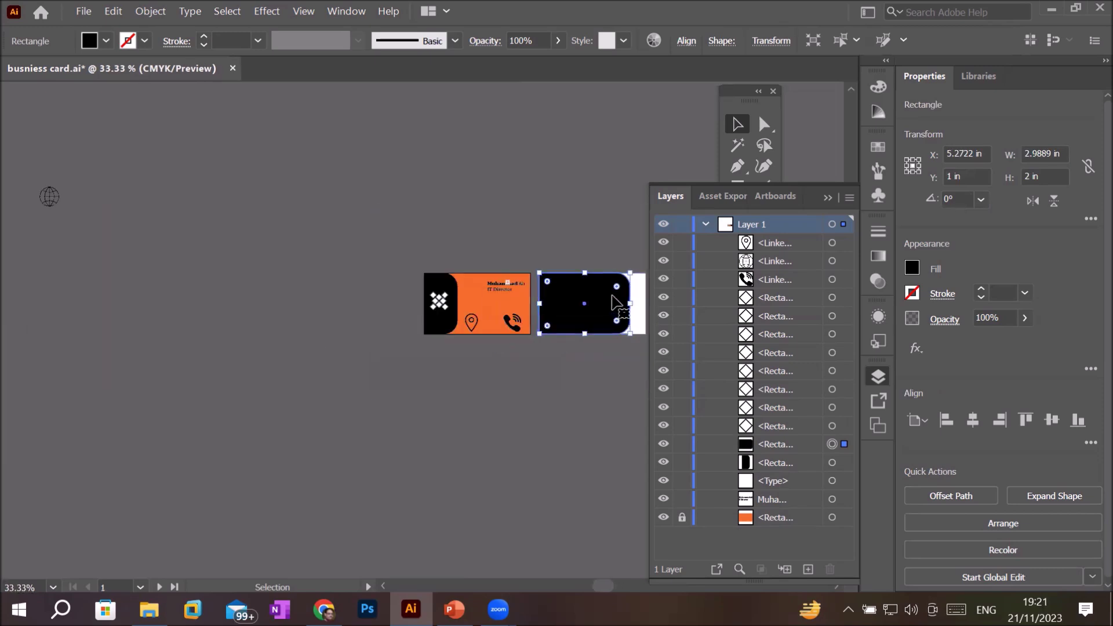
# Step: Drag the corner widget to square off the back rectangle's rounded corners
pyautogui.moveTo(617, 287); pyautogui.dragTo(619, 269)
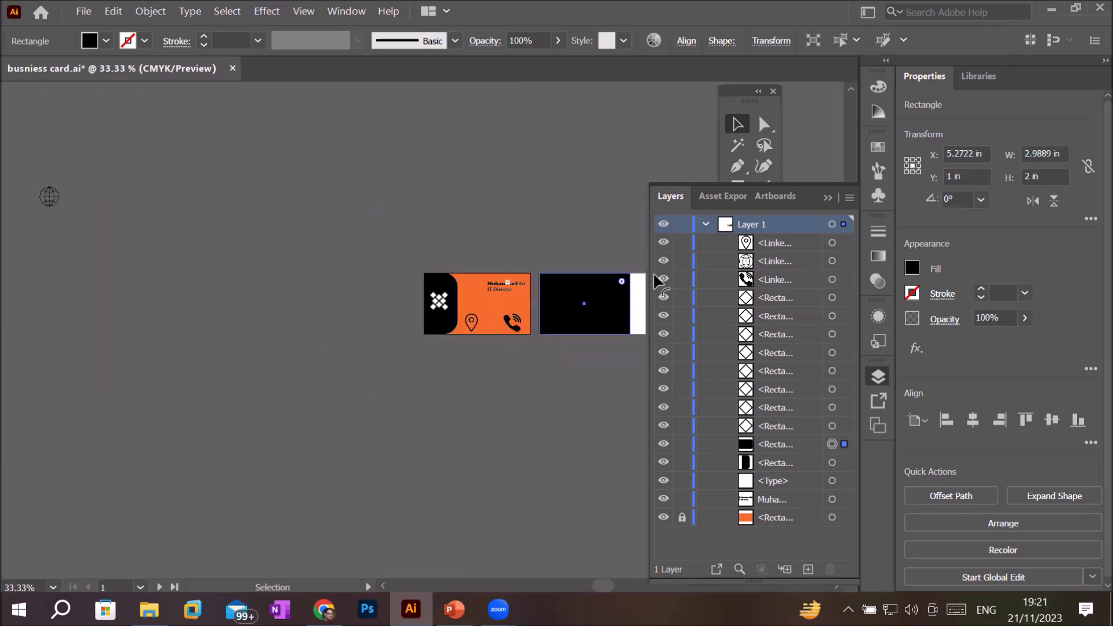
pyautogui.keyDown('alt'); pyautogui.scroll(3, 621, 270); pyautogui.keyUp('alt')
pyautogui.keyDown('alt'); pyautogui.scroll(1, 620, 270); pyautogui.keyUp('alt')
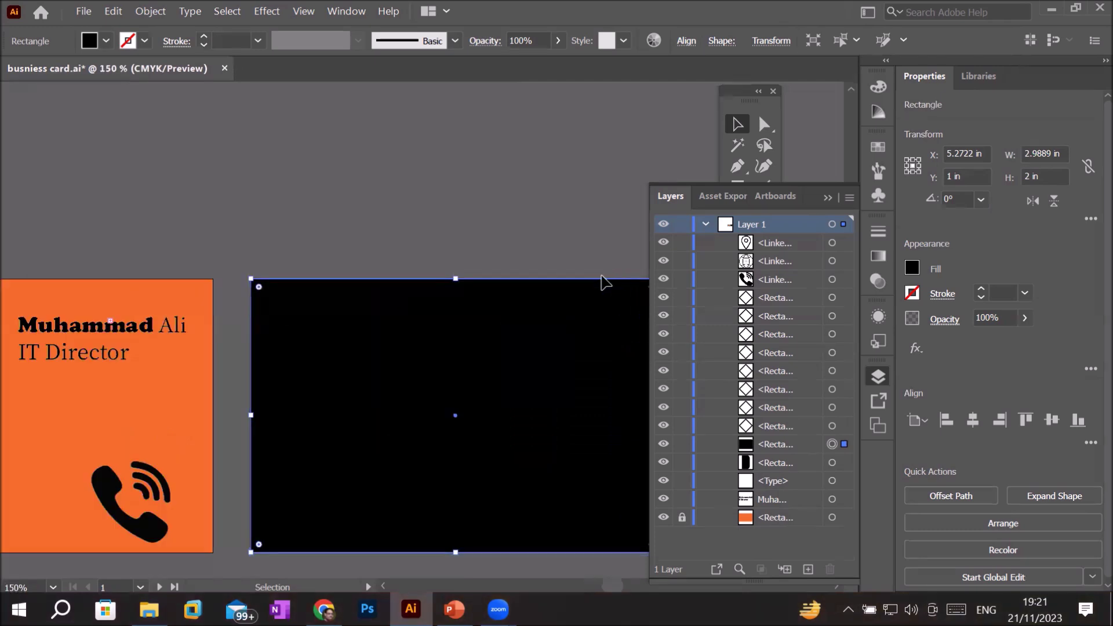
pyautogui.keyDown('alt'); pyautogui.scroll(-1, 577, 284); pyautogui.keyUp('alt')
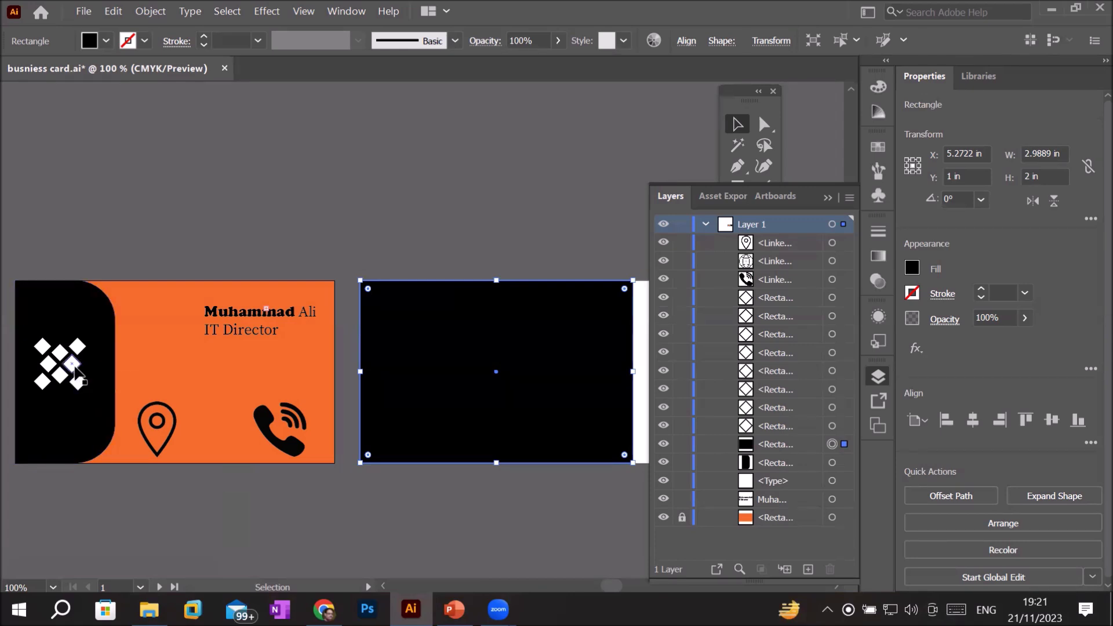
pyautogui.moveTo(3, 329); pyautogui.dragTo(112, 411)
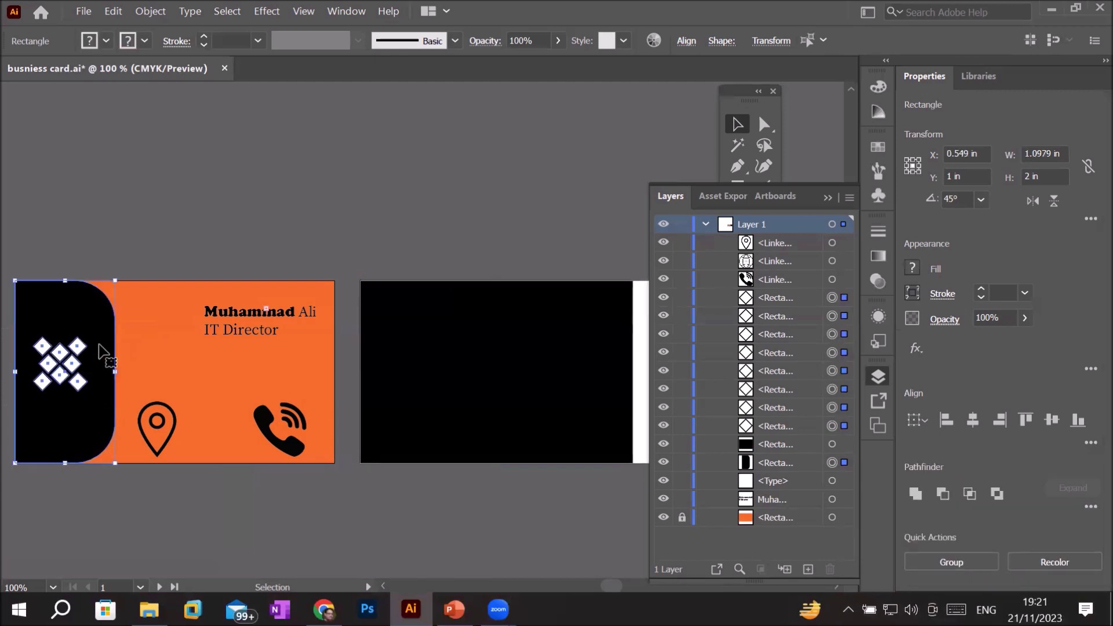
# Step: Copy the diamond logo onto the back card and widen the black background to the artboard edge
pyautogui.keyDown('shift'); pyautogui.click(75, 319); pyautogui.keyUp('shift')
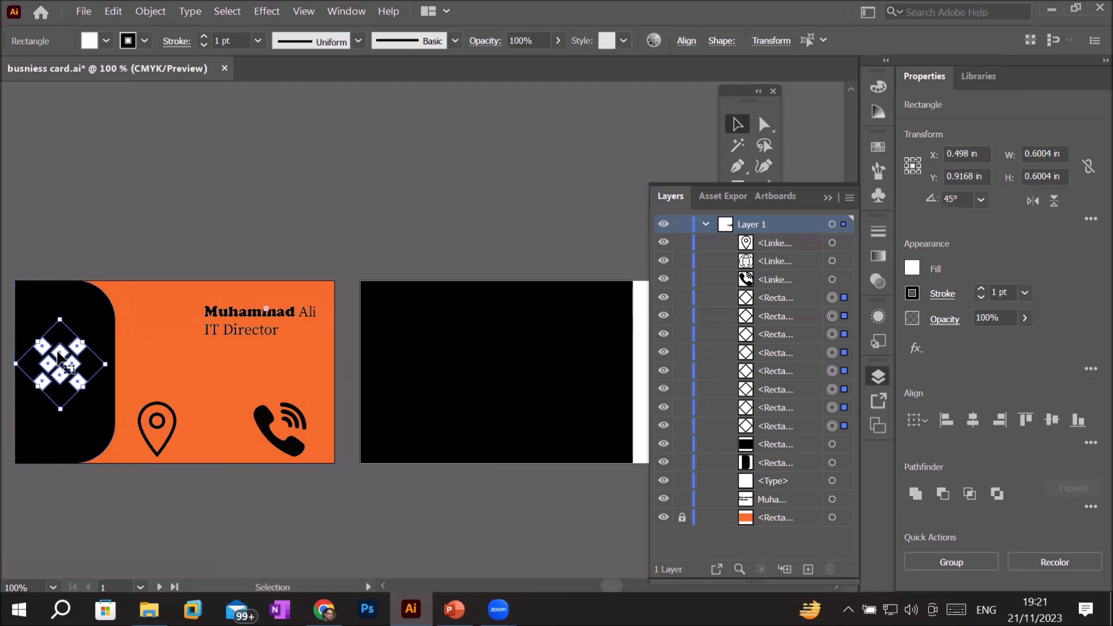
pyautogui.moveTo(57, 355); pyautogui.dragTo(502, 360)
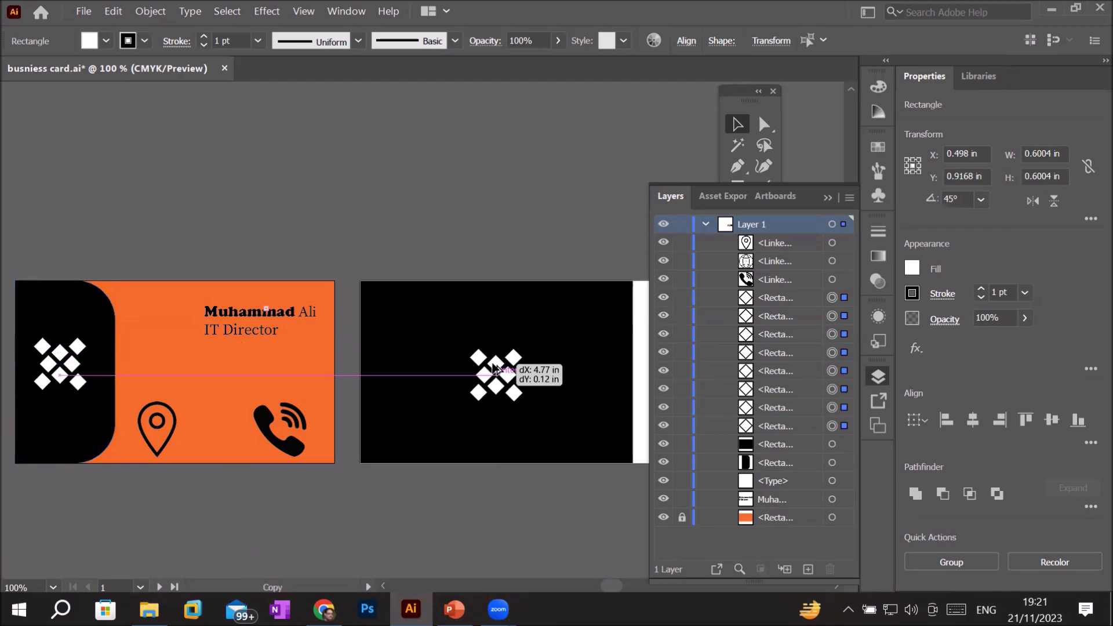
pyautogui.moveTo(502, 360); pyautogui.dragTo(499, 367)
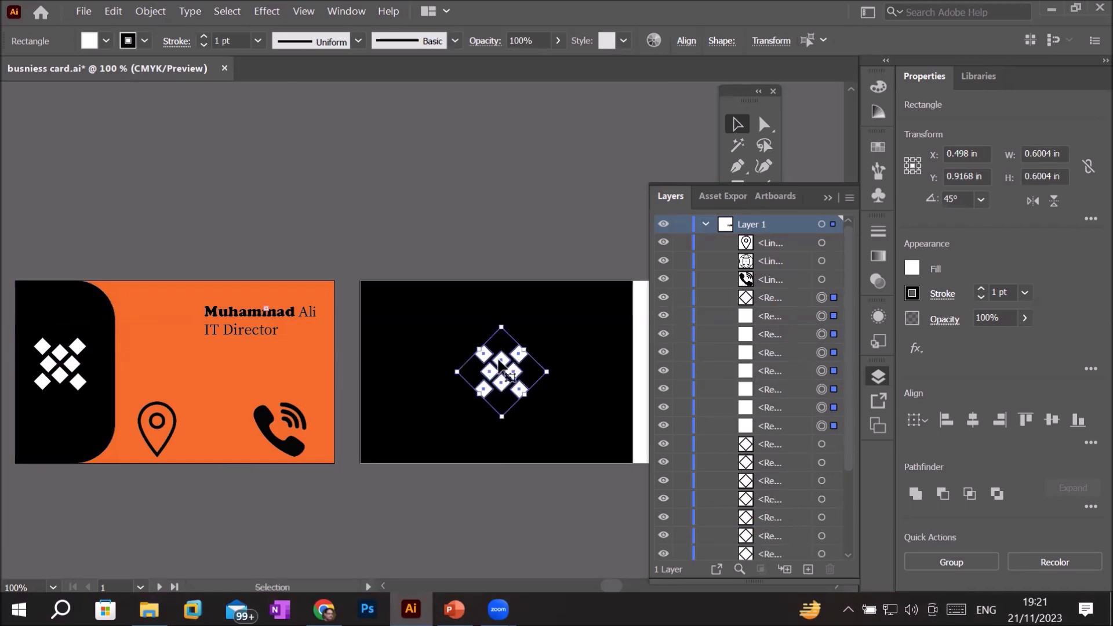
pyautogui.scroll(-2, 500, 363)
pyautogui.click(561, 388)
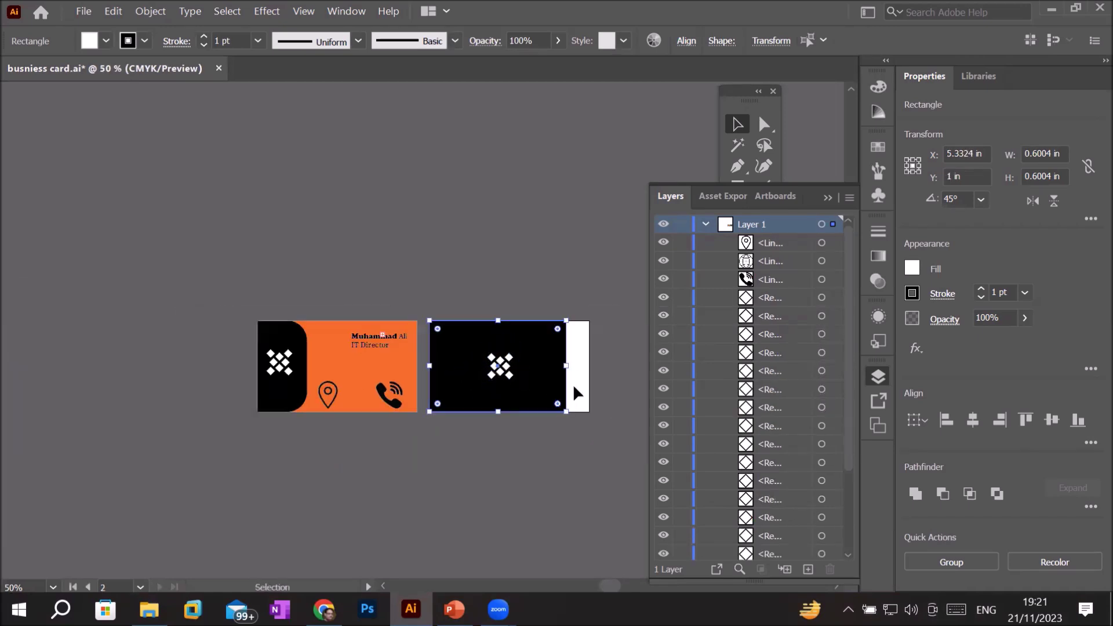
pyautogui.moveTo(568, 368); pyautogui.dragTo(592, 369)
pyautogui.click(452, 467)
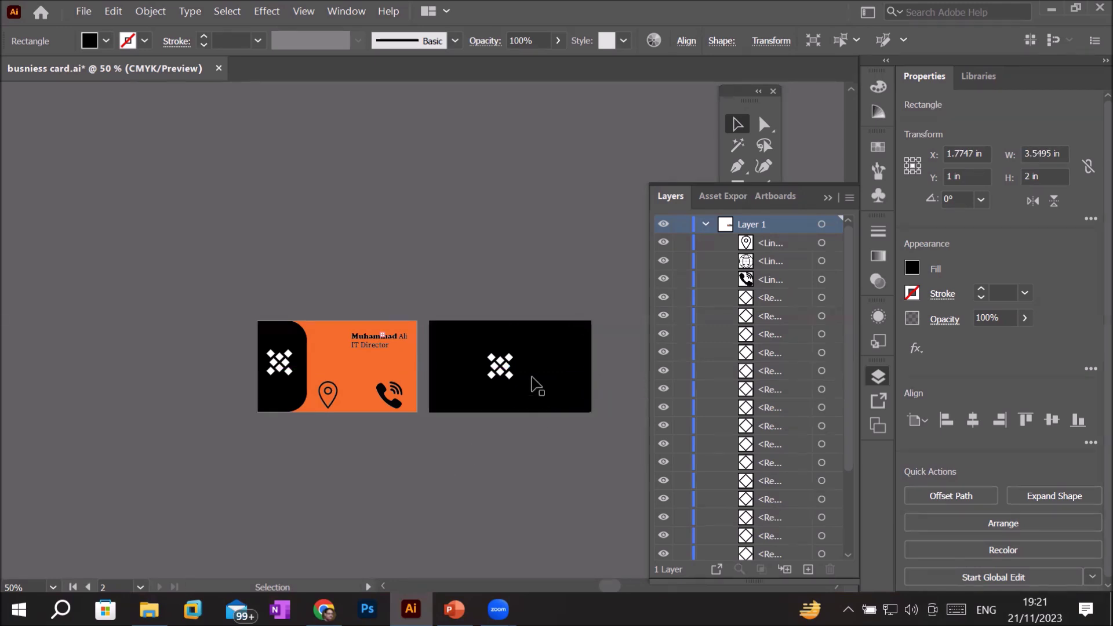
# Step: Centre the diamond logo on the back card and scale it up around its centre
pyautogui.scroll(1, 558, 400)
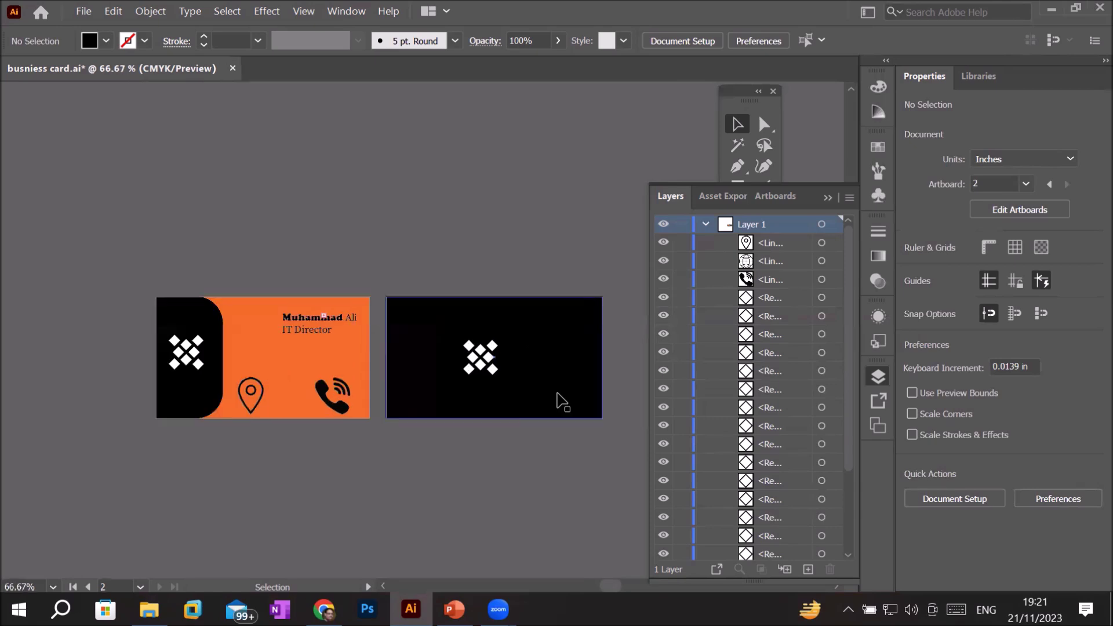
pyautogui.scroll(2, 557, 400)
pyautogui.scroll(-1, 558, 400)
pyautogui.moveTo(392, 200)
pyautogui.mouseDown()
pyautogui.moveTo(445, 381)
pyautogui.moveTo(492, 477)
pyautogui.mouseUp()
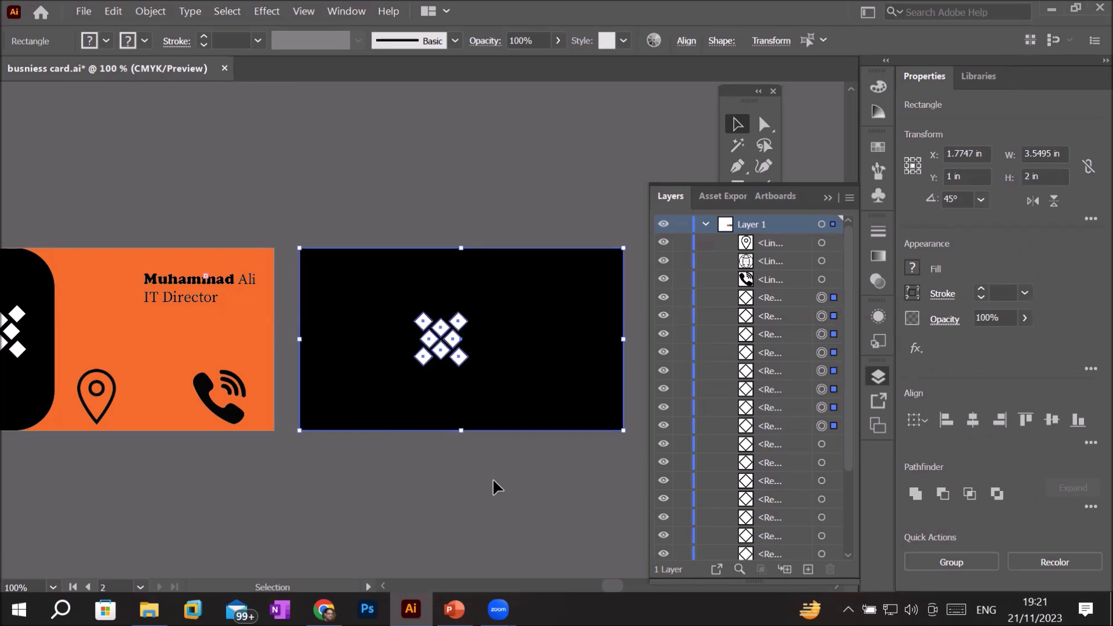
pyautogui.keyDown('shift'); pyautogui.click(323, 281); pyautogui.keyUp('shift')
pyautogui.moveTo(441, 342)
pyautogui.mouseDown()
pyautogui.moveTo(486, 342)
pyautogui.moveTo(469, 342)
pyautogui.mouseUp()
pyautogui.moveTo(469, 290); pyautogui.dragTo(502, 197)
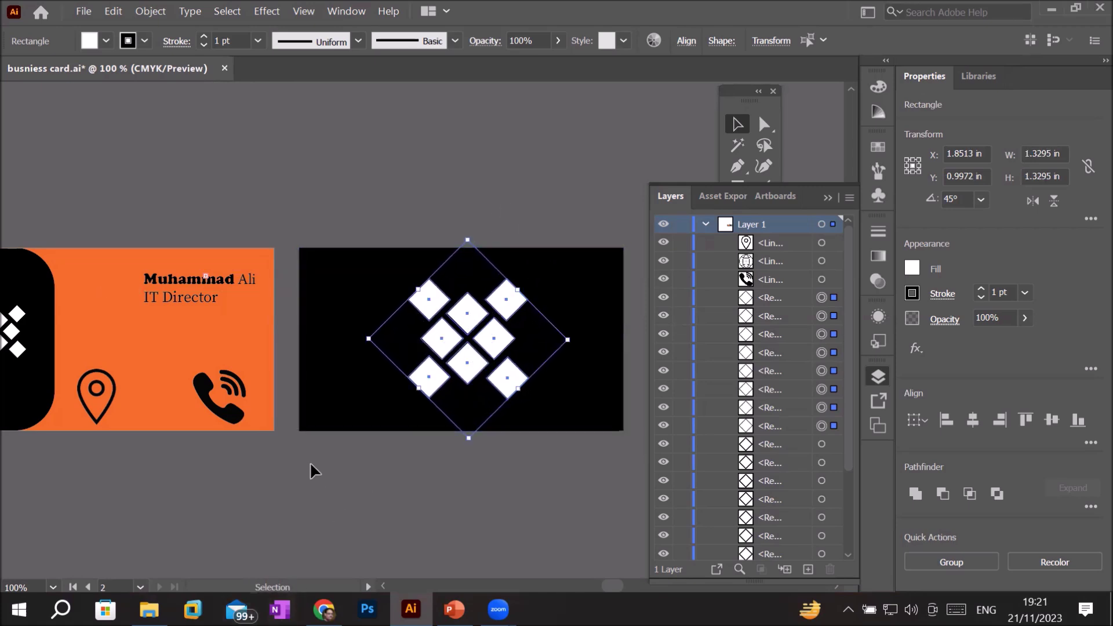
pyautogui.click(299, 479)
pyautogui.scroll(-2, 298, 476)
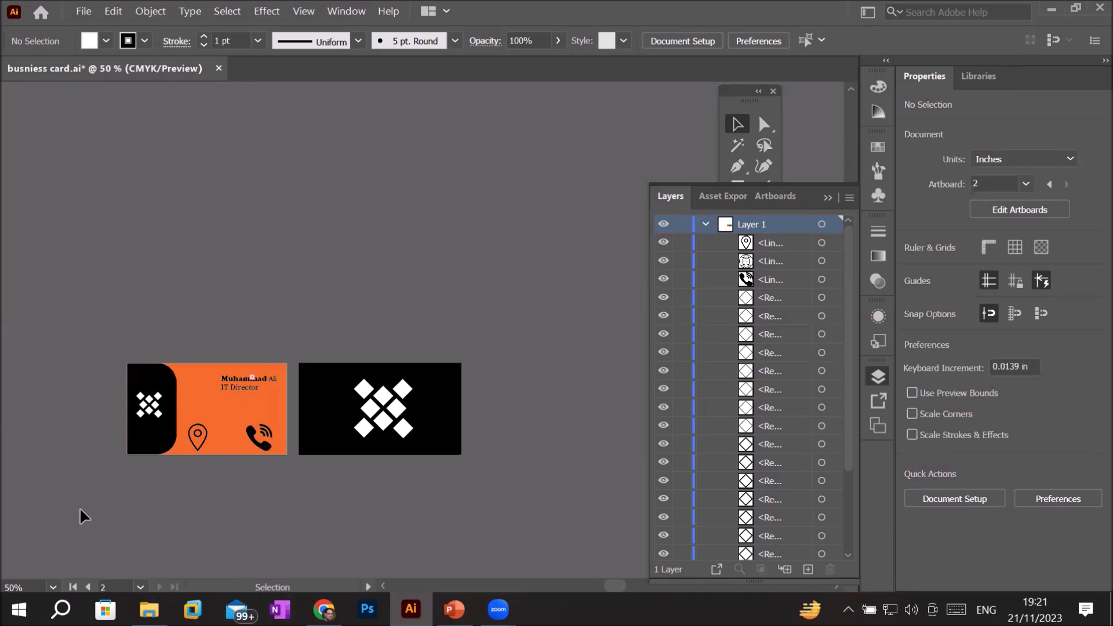
pyautogui.click(85, 11)
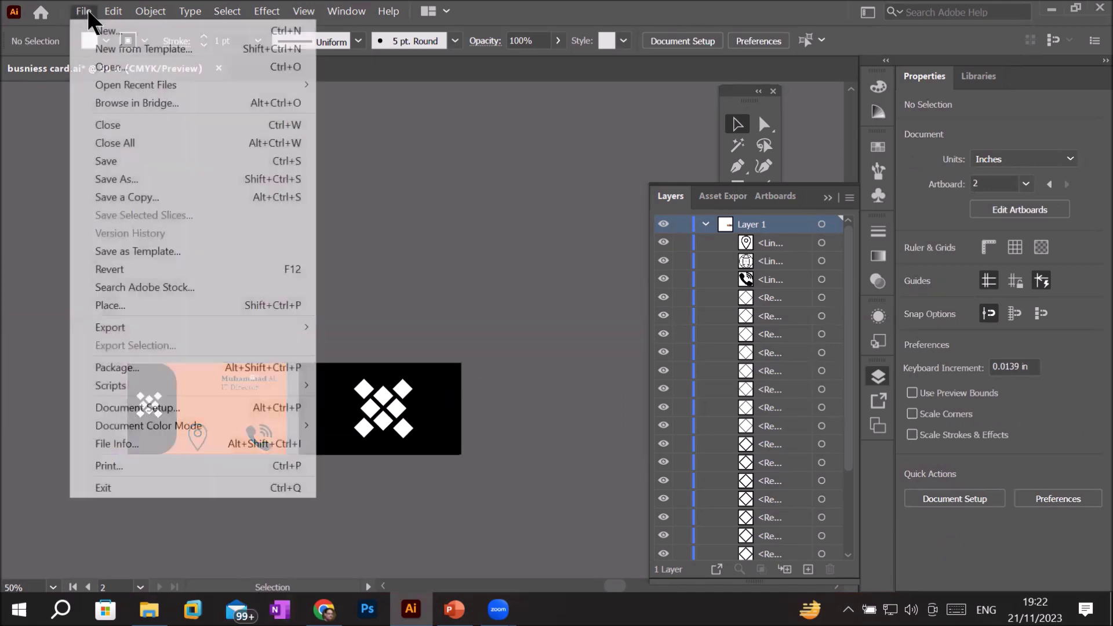
pyautogui.moveTo(110, 327)
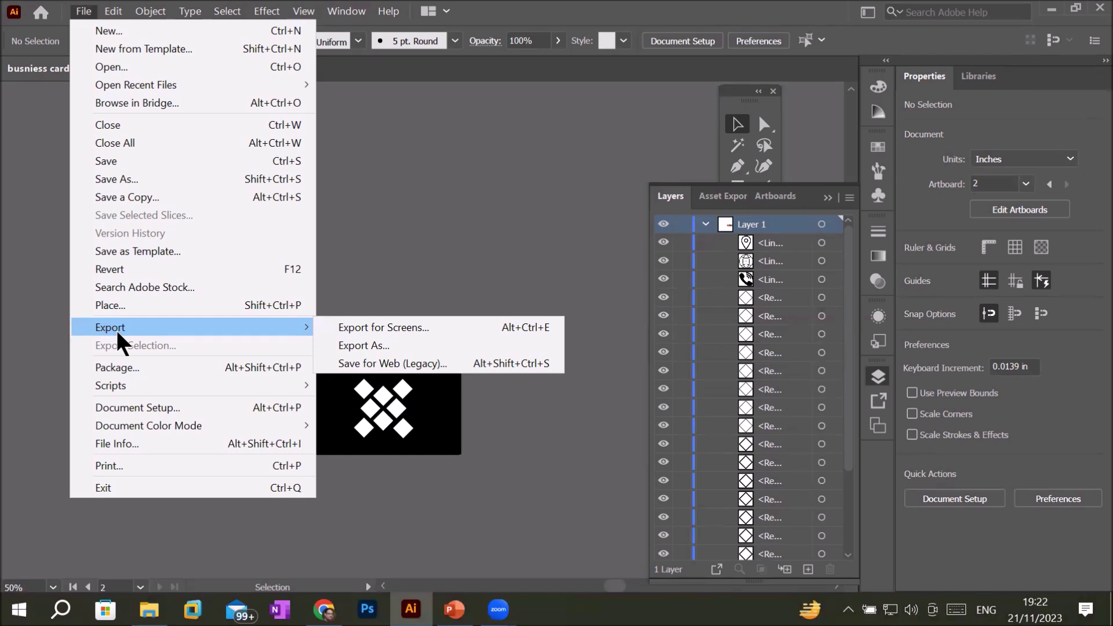
# Step: Export both artboards via Export for Screens as PDF plus a 2x JPG 100
pyautogui.click(382, 329)
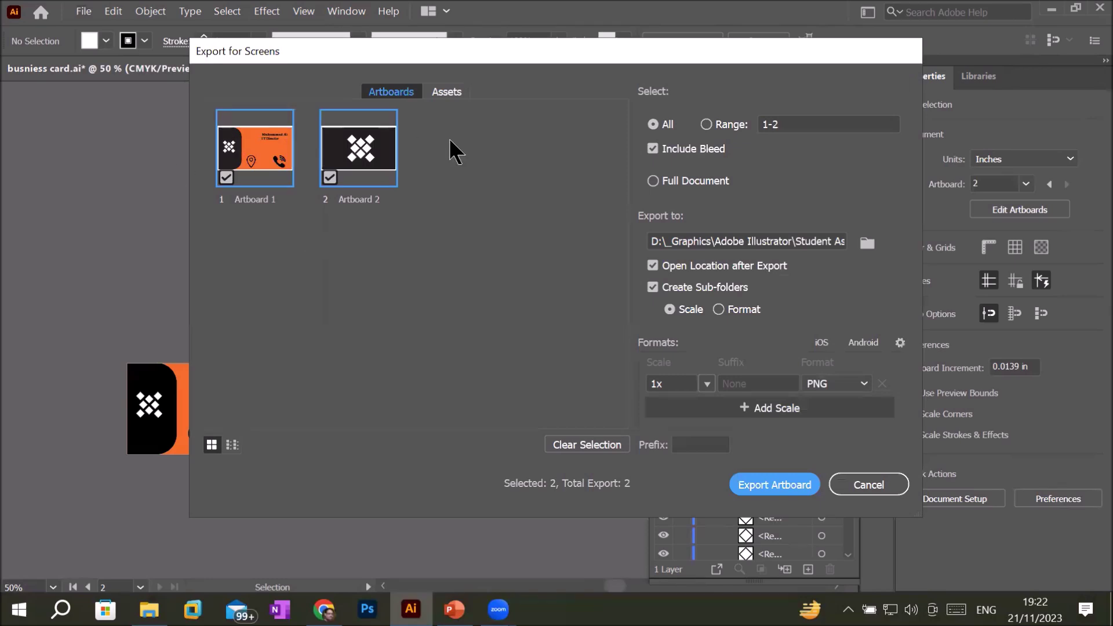
pyautogui.click(329, 177)
pyautogui.click(330, 177)
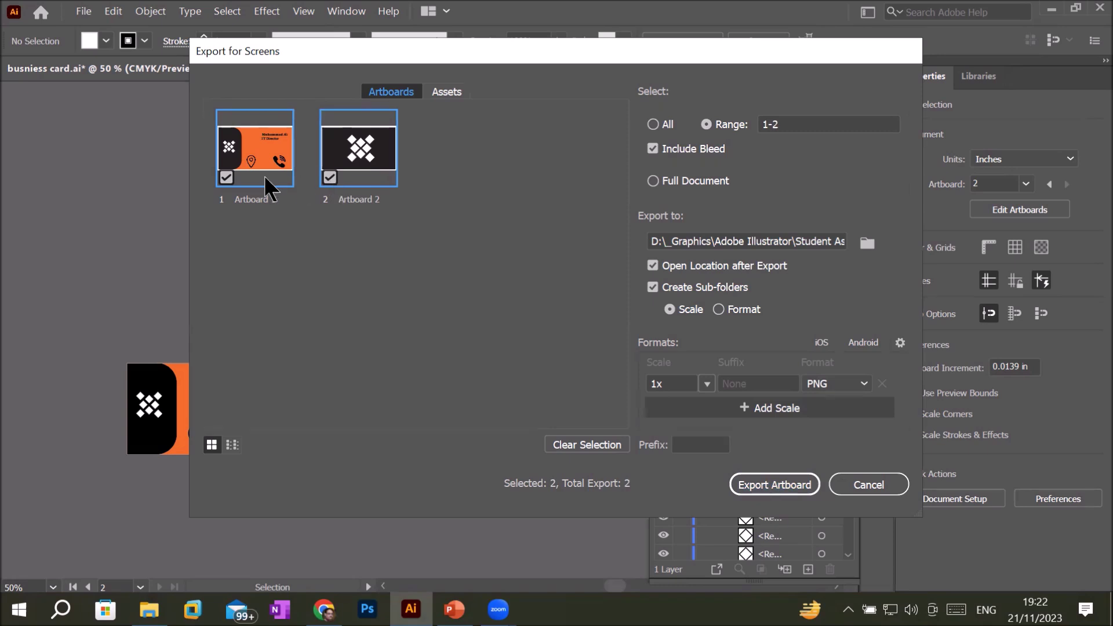
pyautogui.click(229, 176)
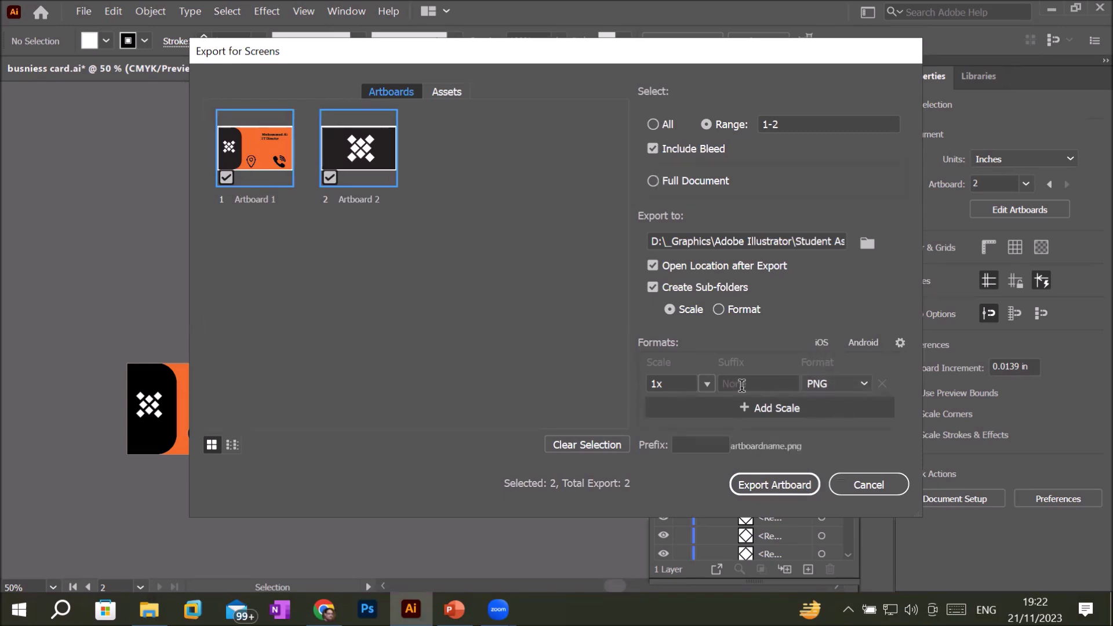
pyautogui.click(865, 383)
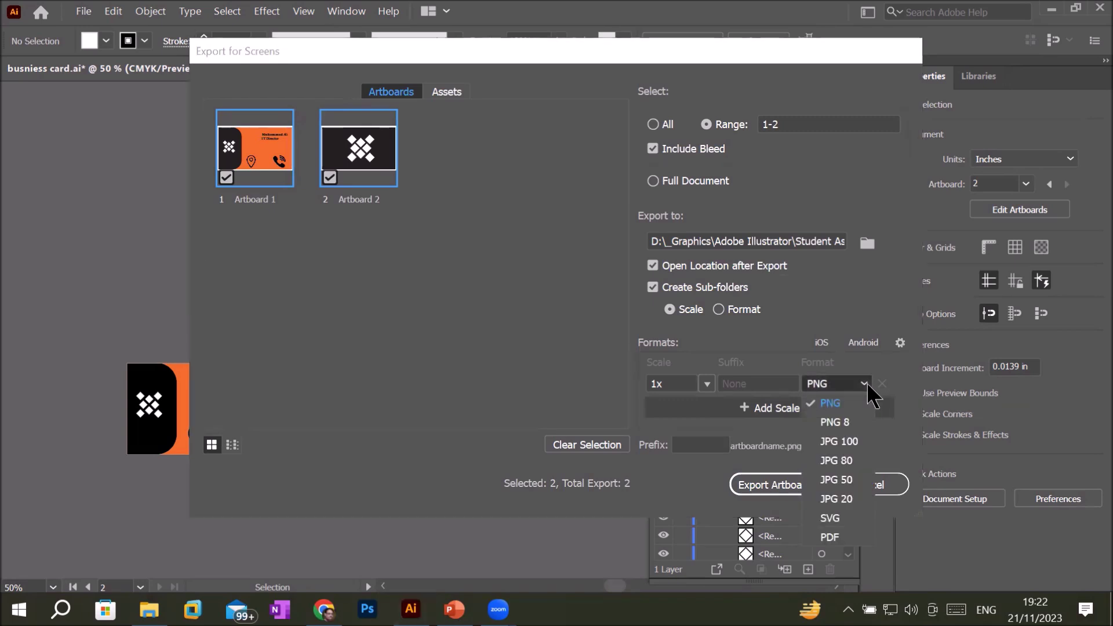
pyautogui.click(835, 537)
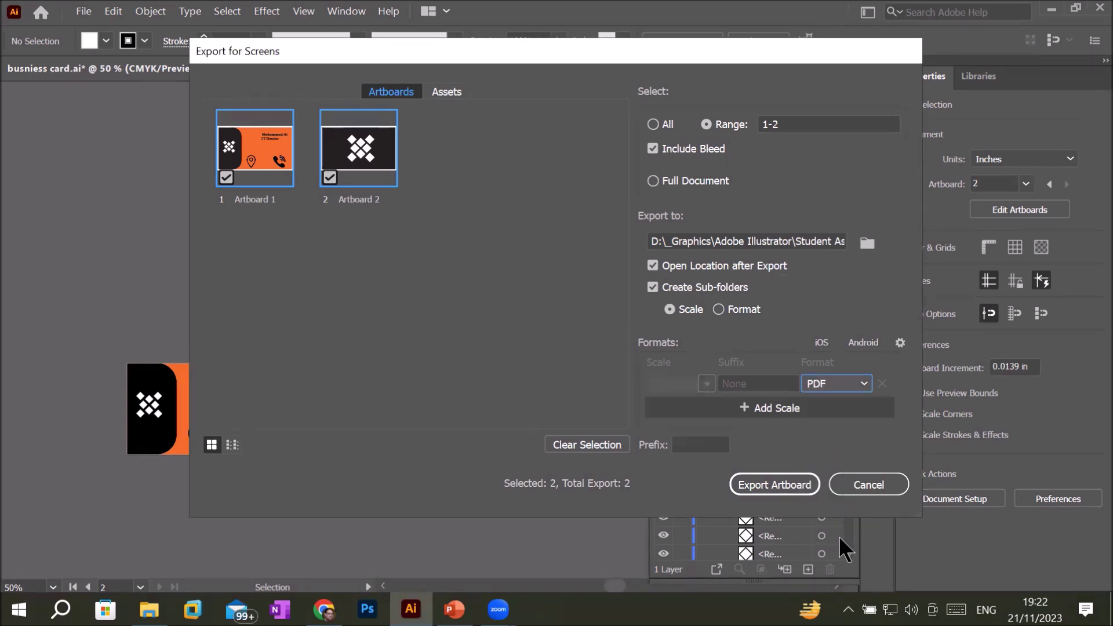
pyautogui.click(747, 408)
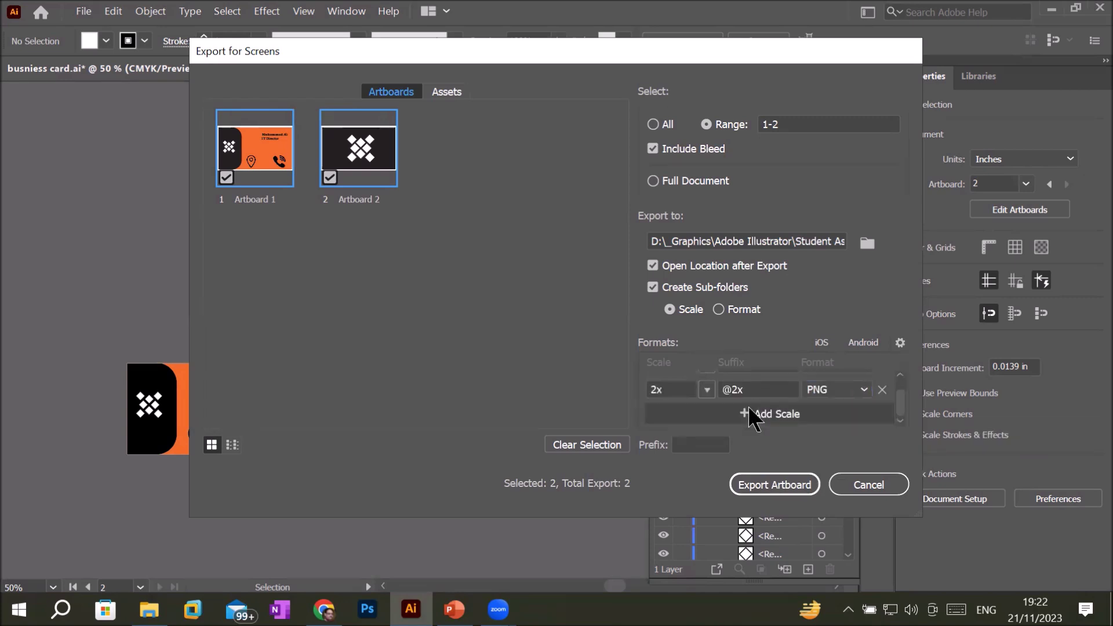
pyautogui.click(864, 390)
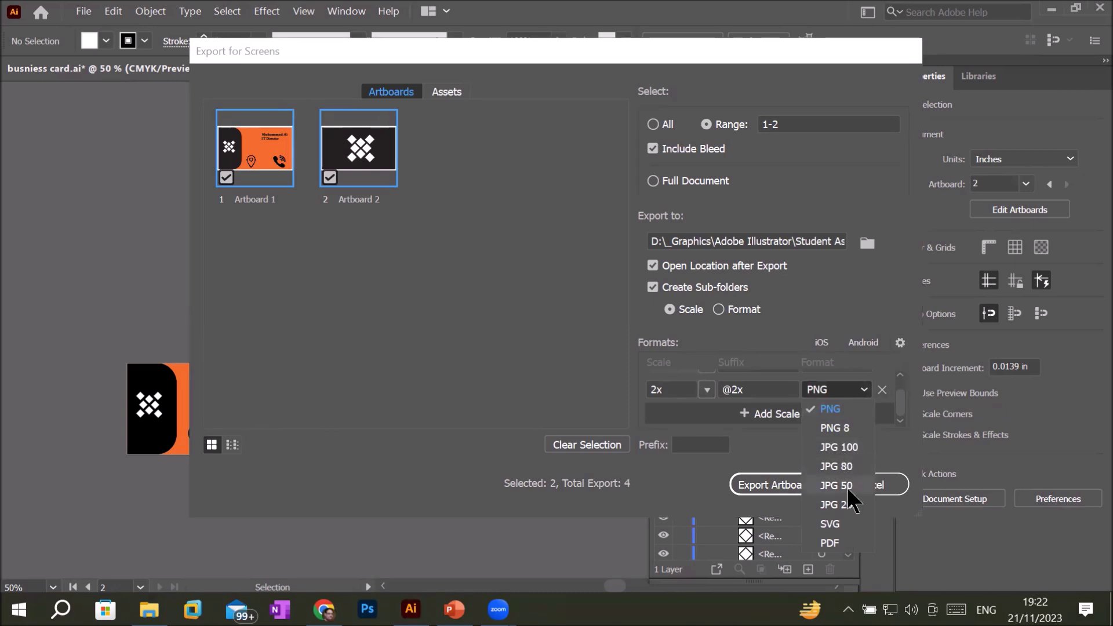
pyautogui.click(854, 448)
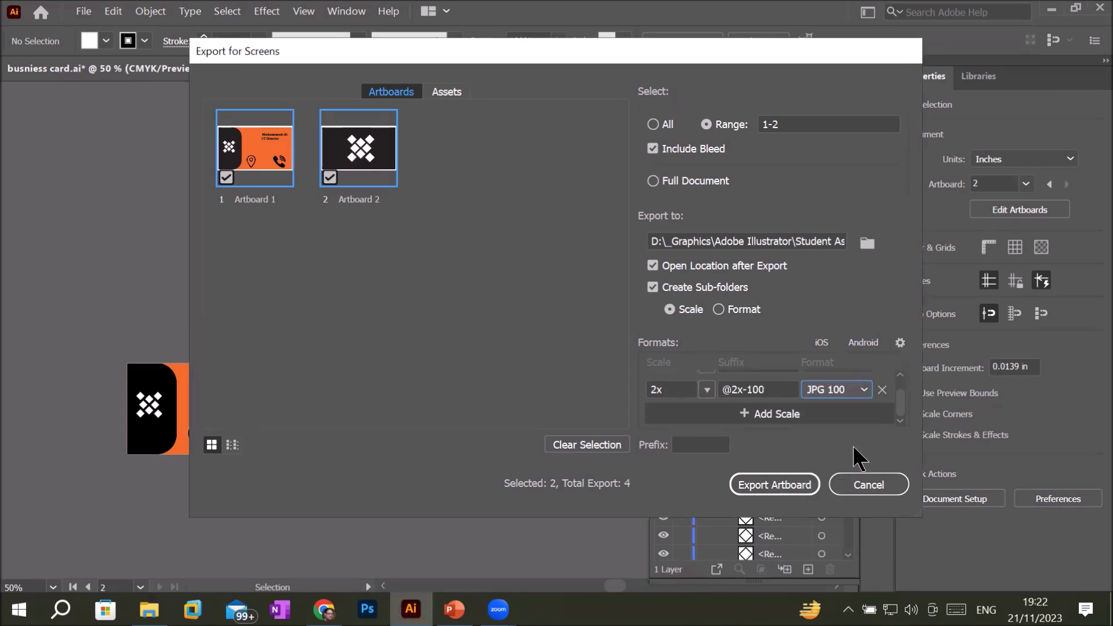
pyautogui.click(900, 376)
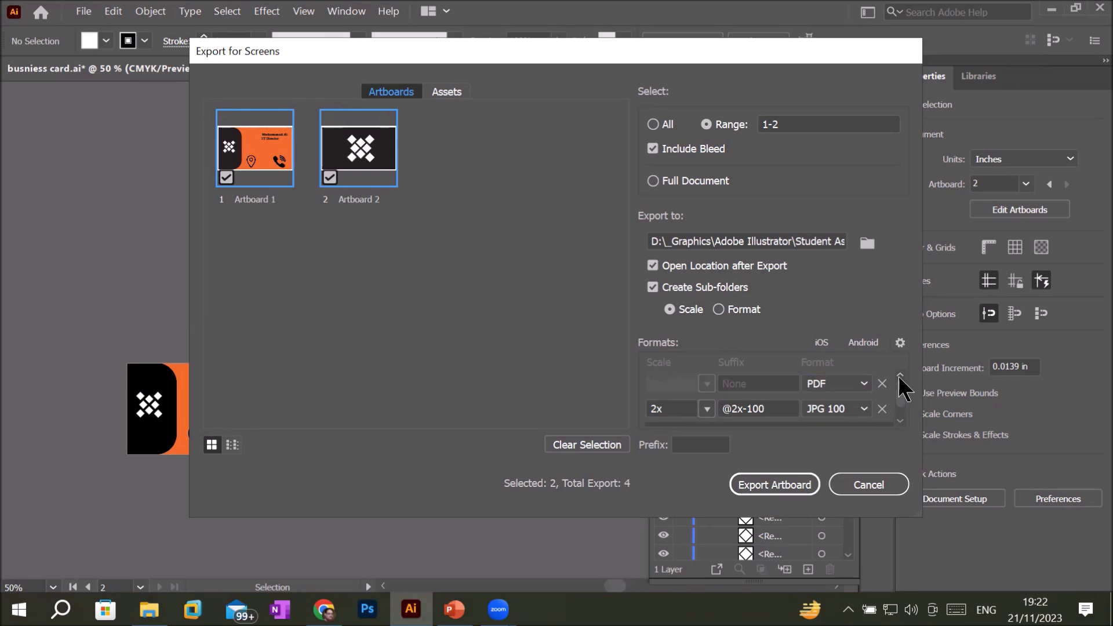
pyautogui.click(786, 488)
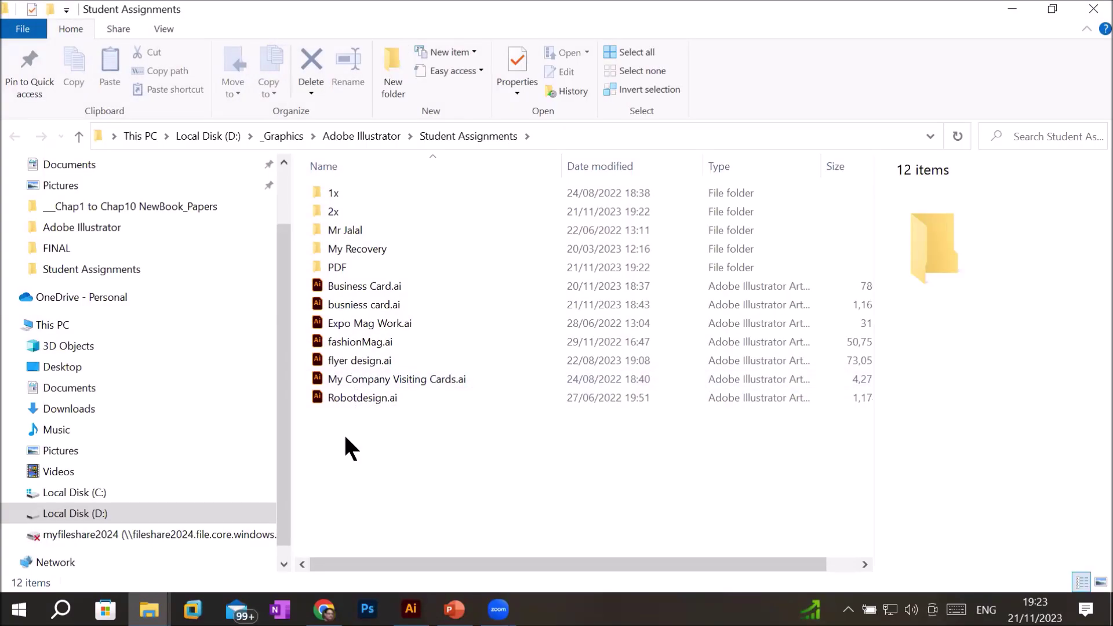
# Step: Open the PDF folder and preview Artboard 2.pdf, then Artboard 1.pdf
pyautogui.doubleClick(336, 266)
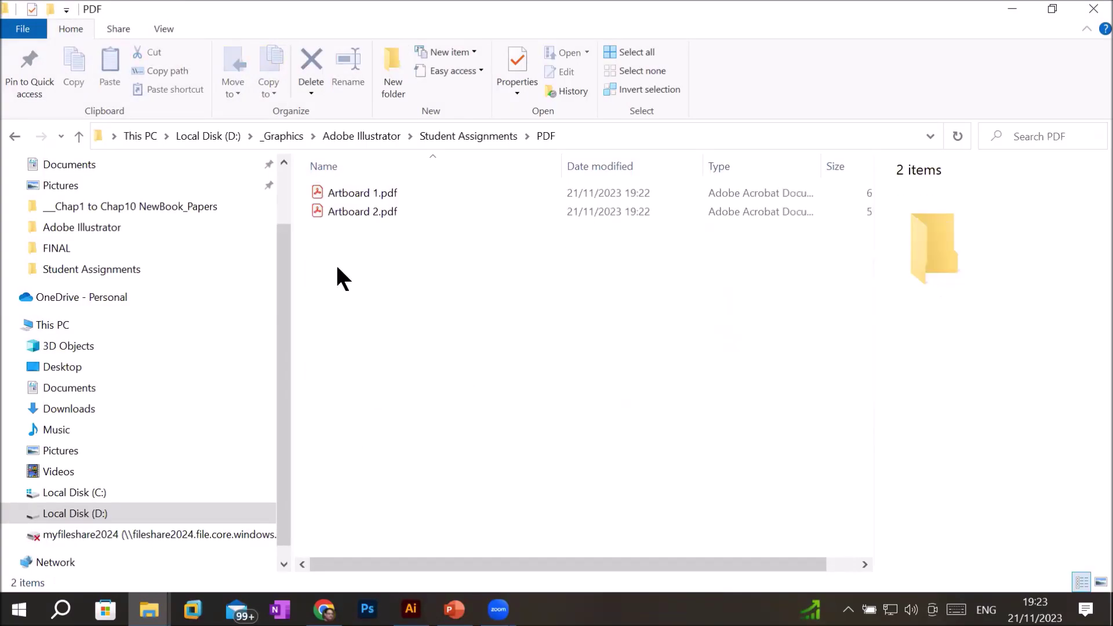
pyautogui.click(362, 211)
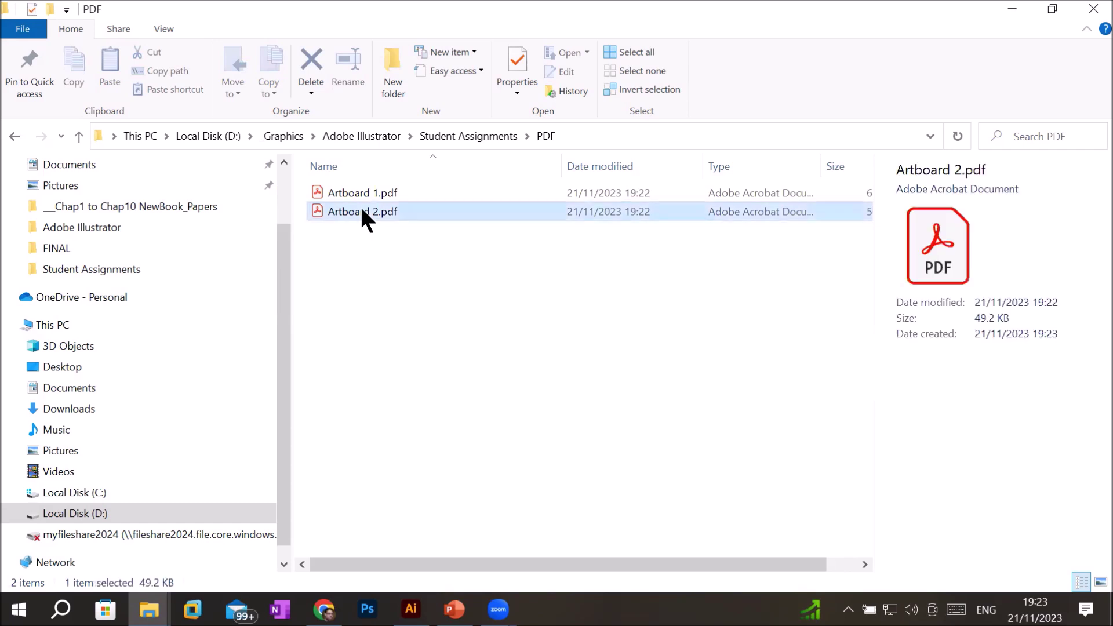
pyautogui.doubleClick(362, 211)
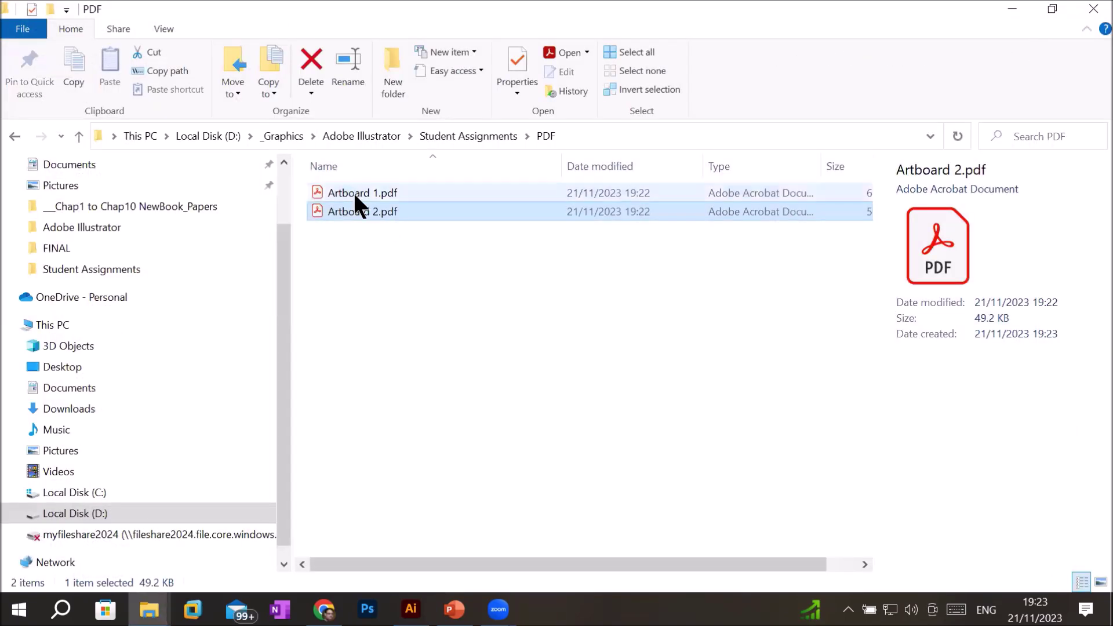
pyautogui.doubleClick(354, 191)
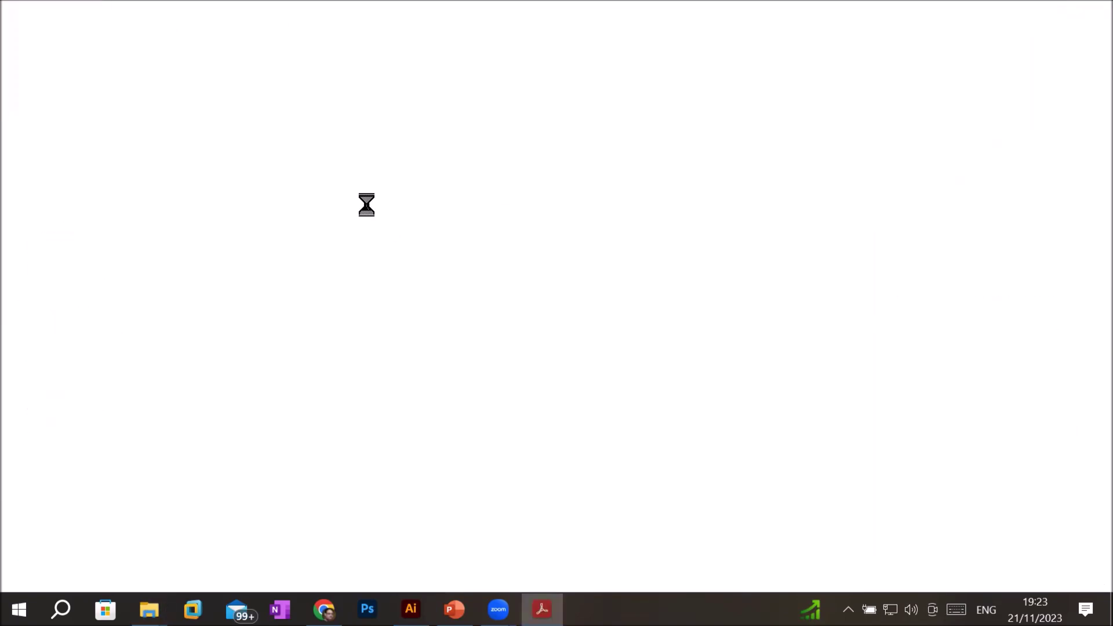